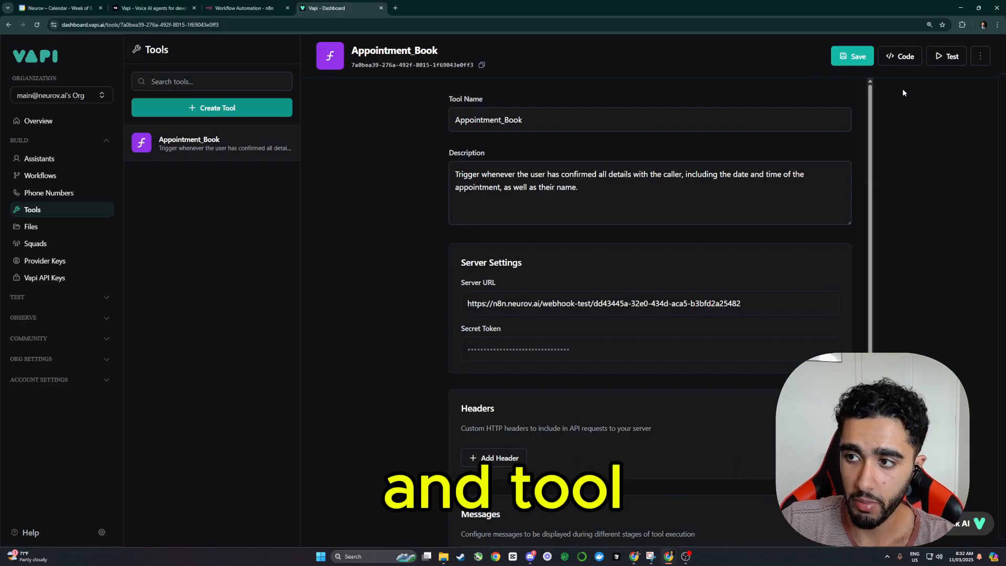
# Step: Test the Appointment_Book tool, and leave NINA's voice provider set to 11labs
pyautogui.click(950, 57)
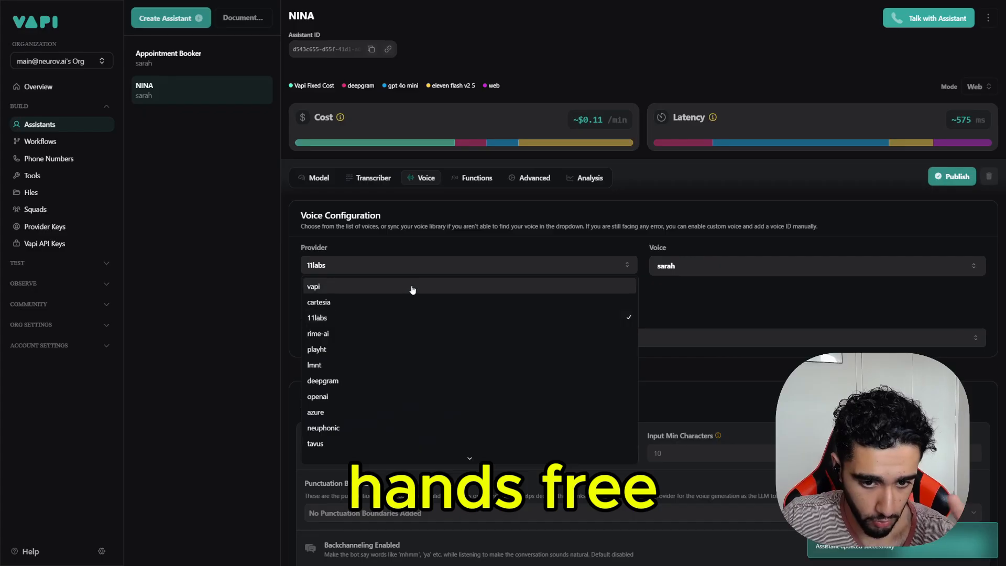
pyautogui.scroll(-2, 406, 341)
pyautogui.scroll(2, 371, 326)
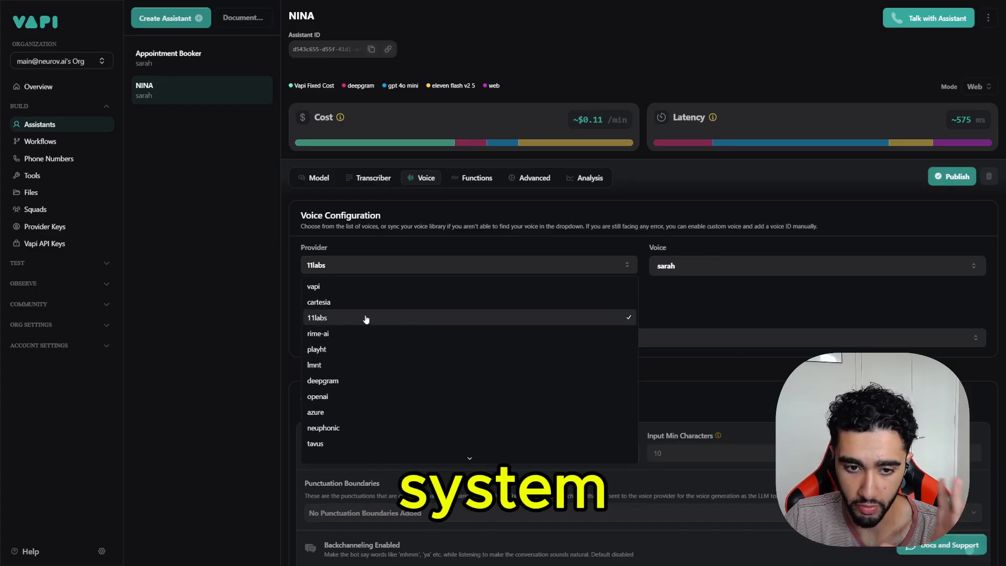
pyautogui.click(366, 319)
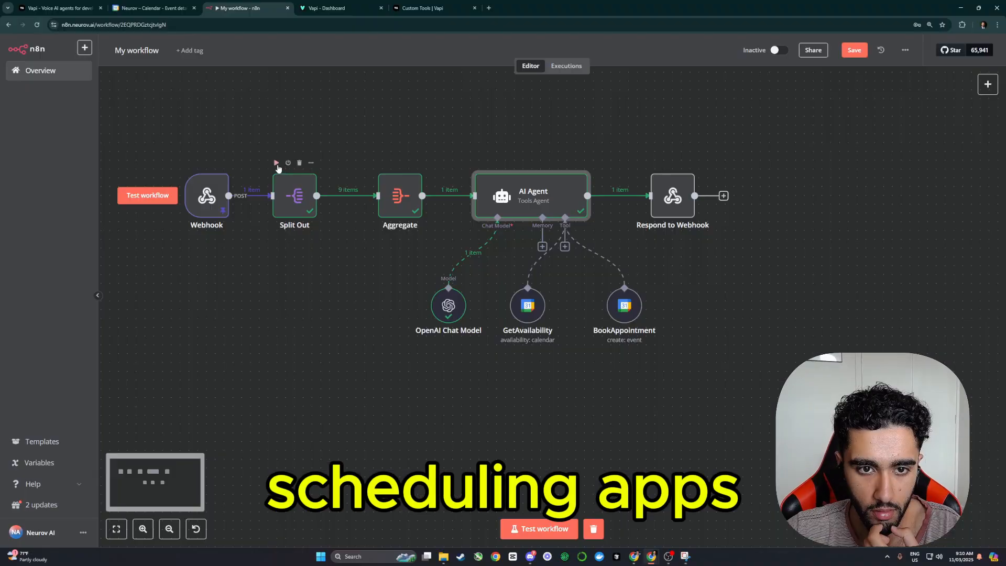
# Step: Run the Split Out, AI Agent and Aggregate nodes, then start a test webhook execution
pyautogui.click(276, 163)
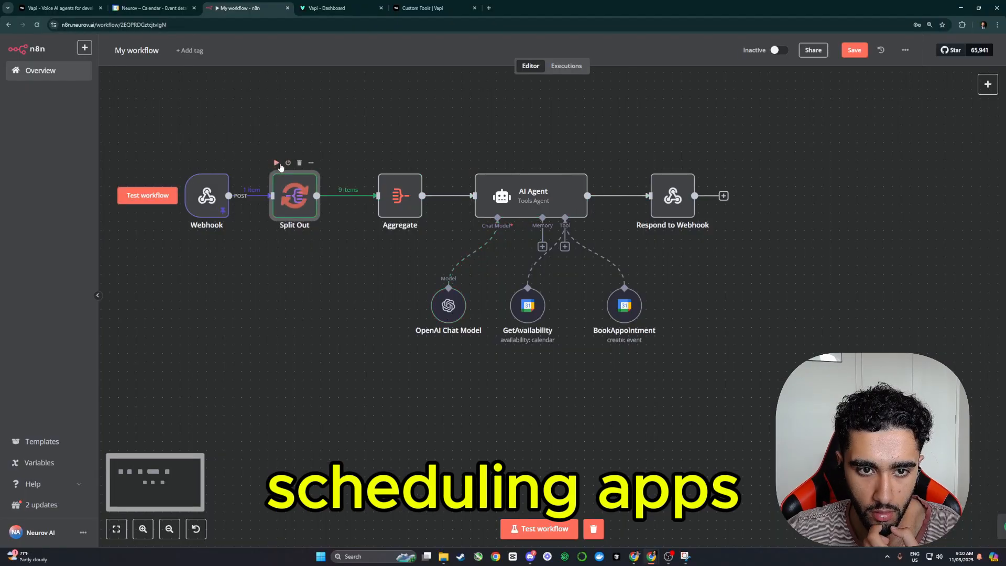
pyautogui.click(547, 163)
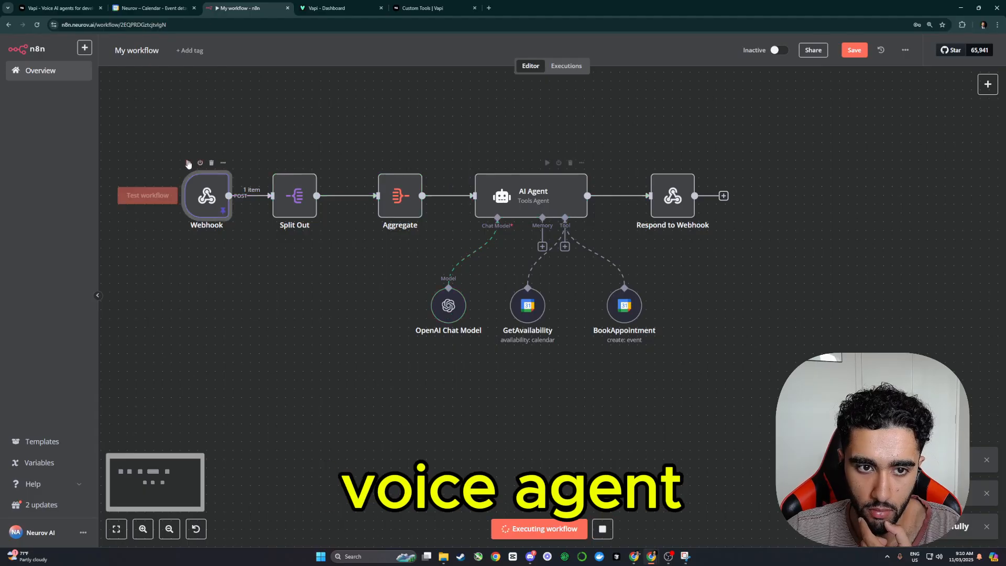
pyautogui.click(381, 163)
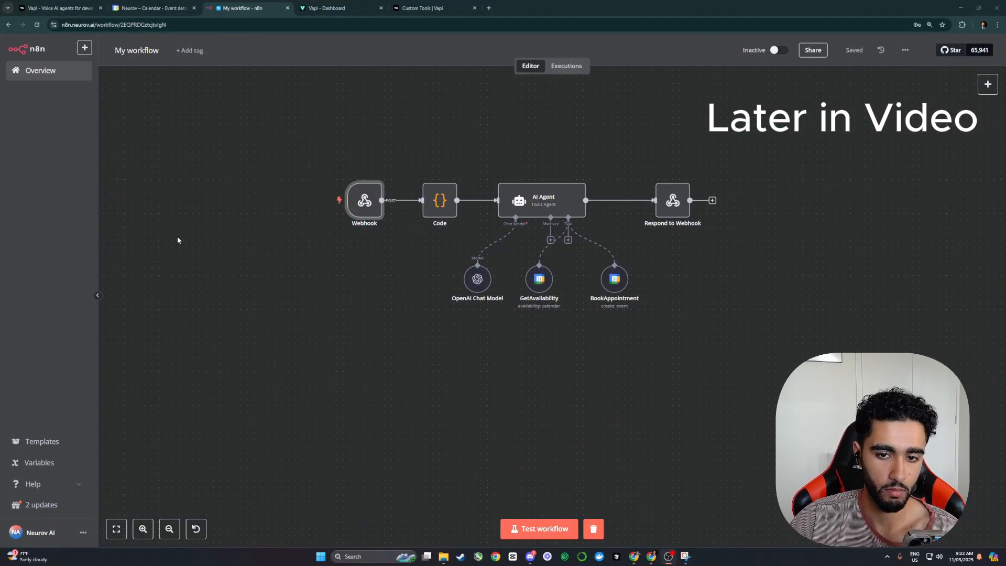
pyautogui.click(539, 528)
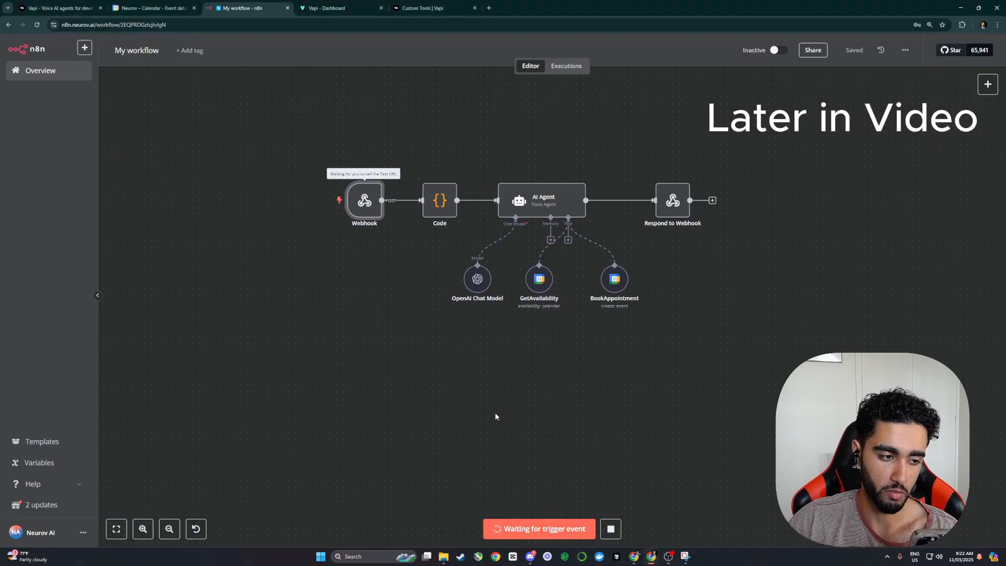
pyautogui.click(152, 7)
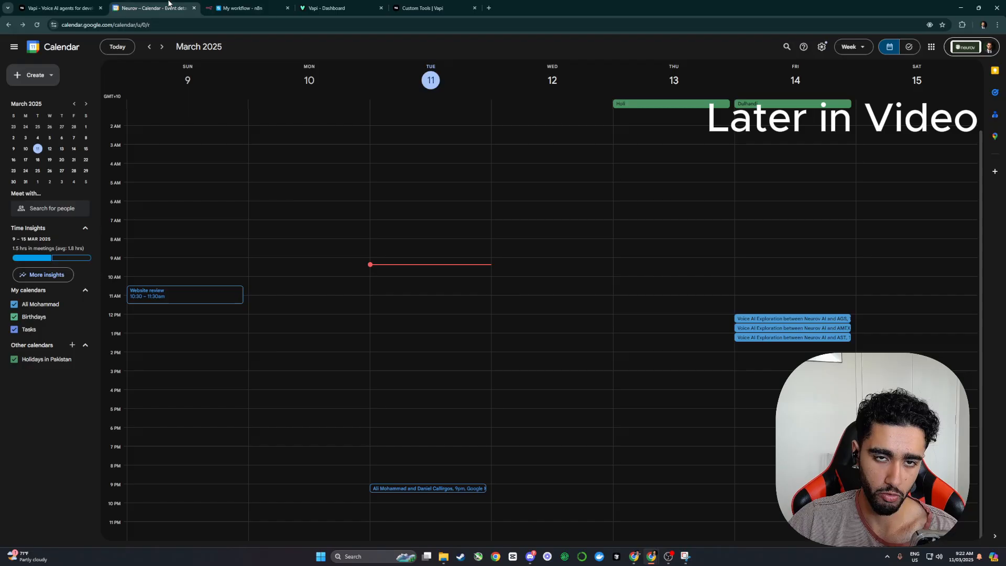
pyautogui.click(259, 6)
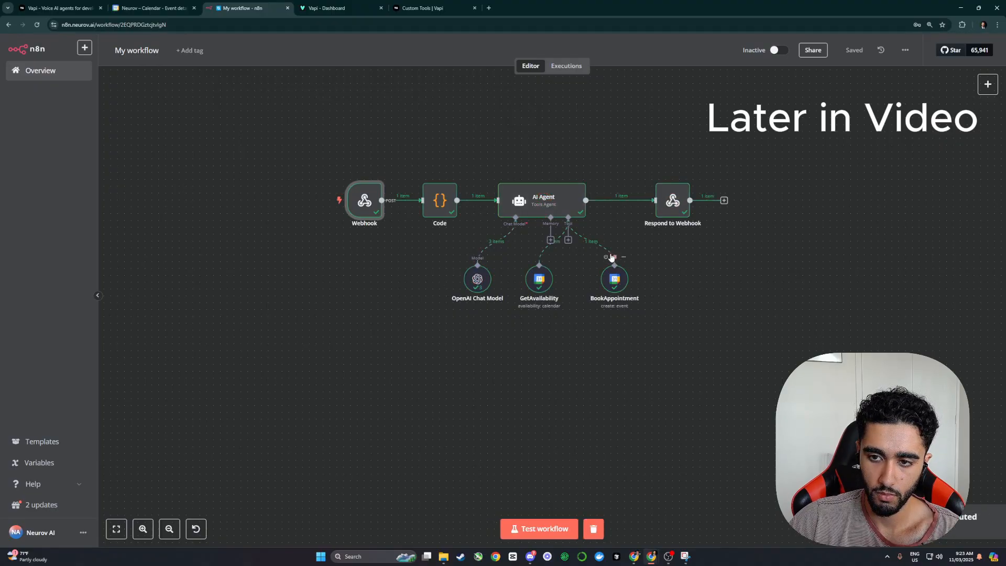
# Step: Check the 30 Minute Voice AI Booking event on Wednesday 12 March, 2:00–2:30pm
pyautogui.click(142, 5)
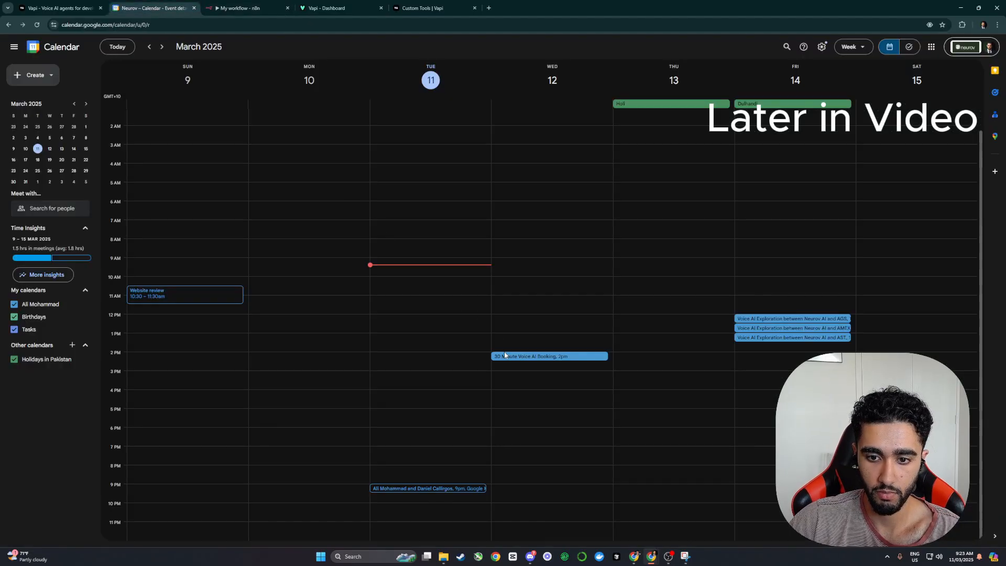
pyautogui.click(532, 356)
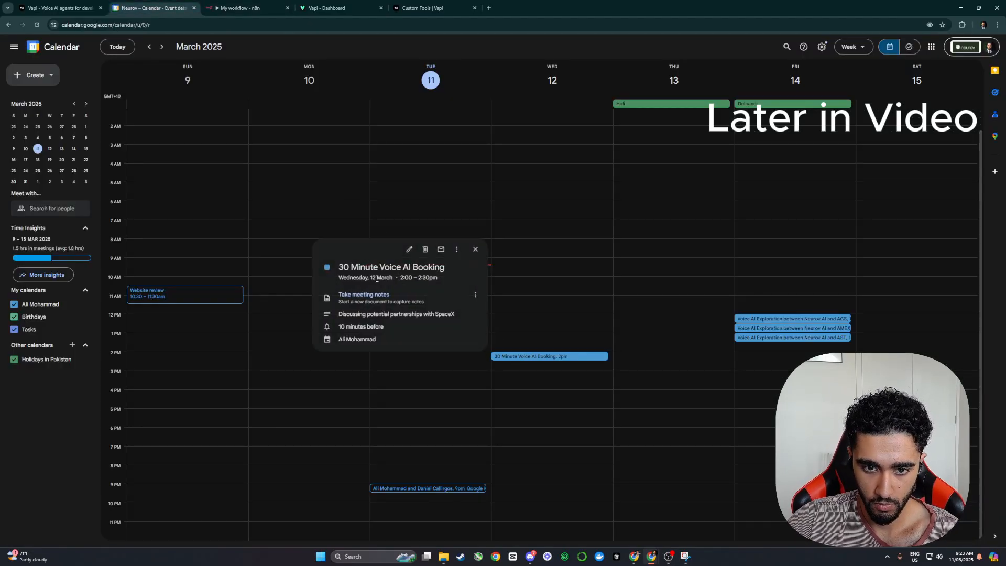
pyautogui.moveTo(369, 279); pyautogui.dragTo(441, 278)
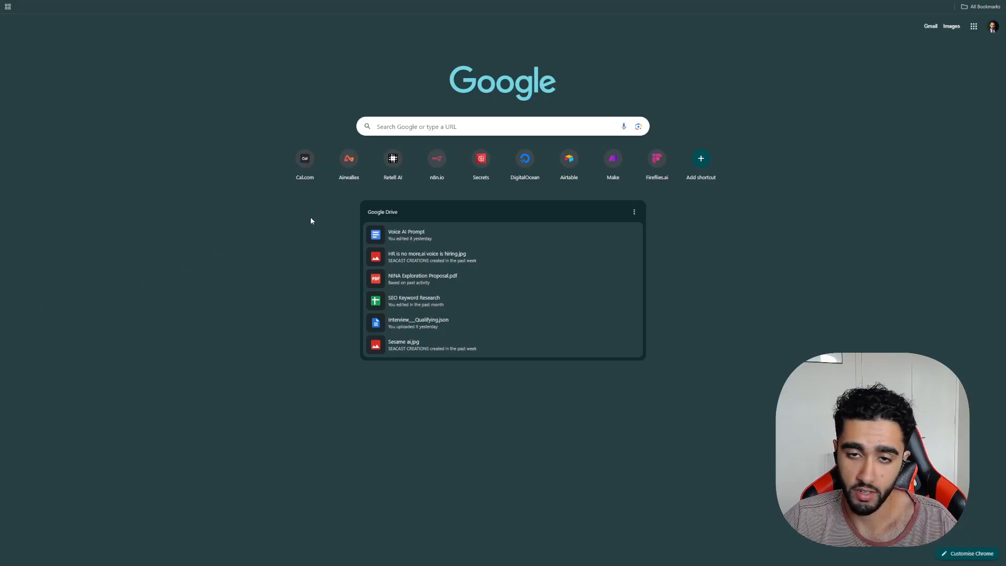
# Step: Search Google for 'vapi' and open the Vapi.ai website
pyautogui.click(427, 127)
pyautogui.write('vapi')
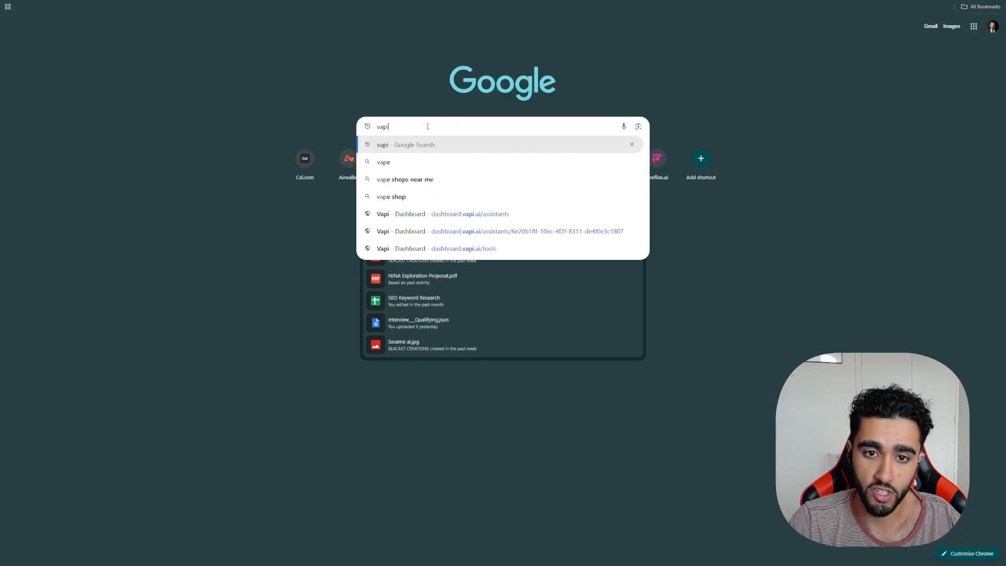
pyautogui.press('Return')
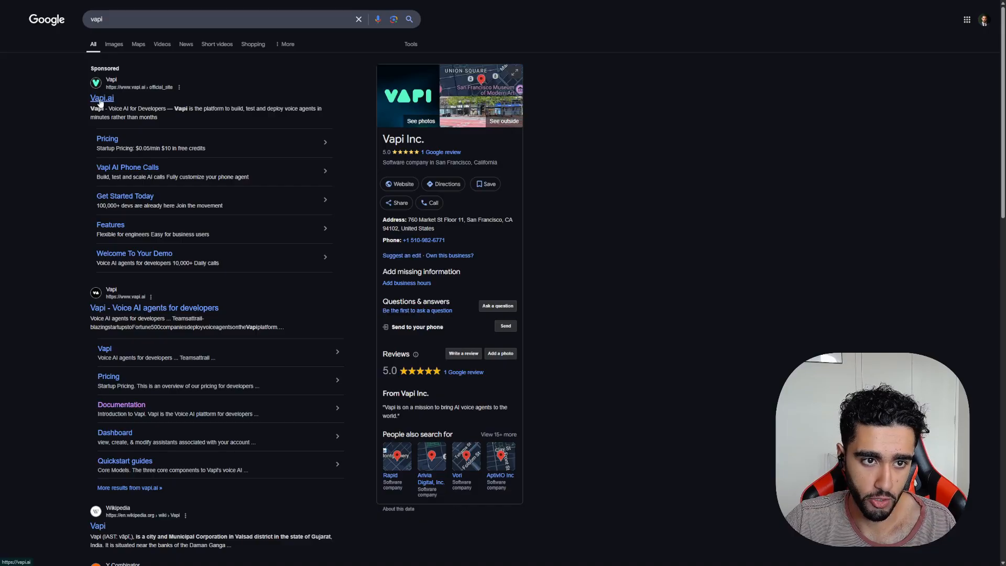
pyautogui.click(100, 97)
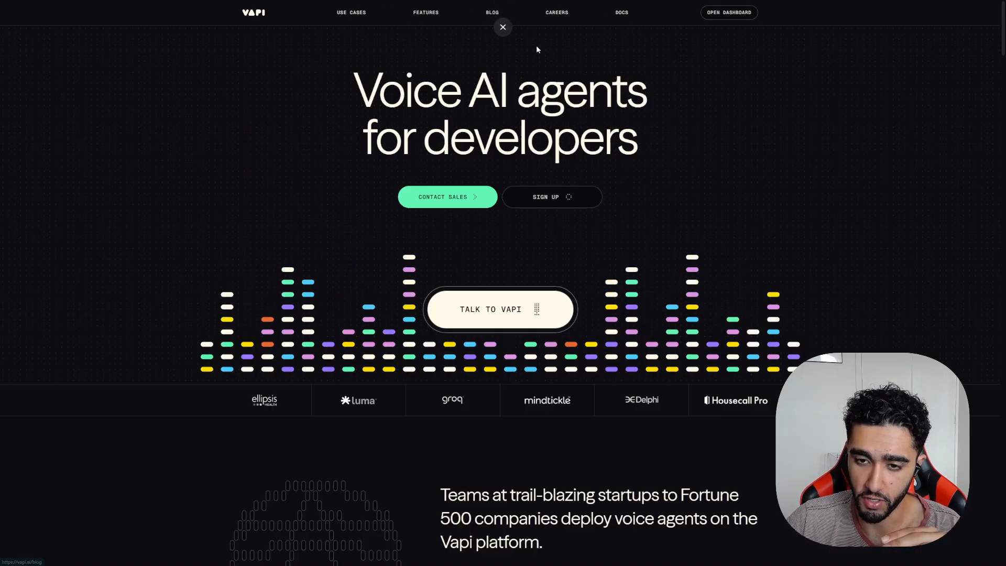
# Step: Open the Vapi dashboard from the homepage to see call and spending statistics
pyautogui.click(729, 12)
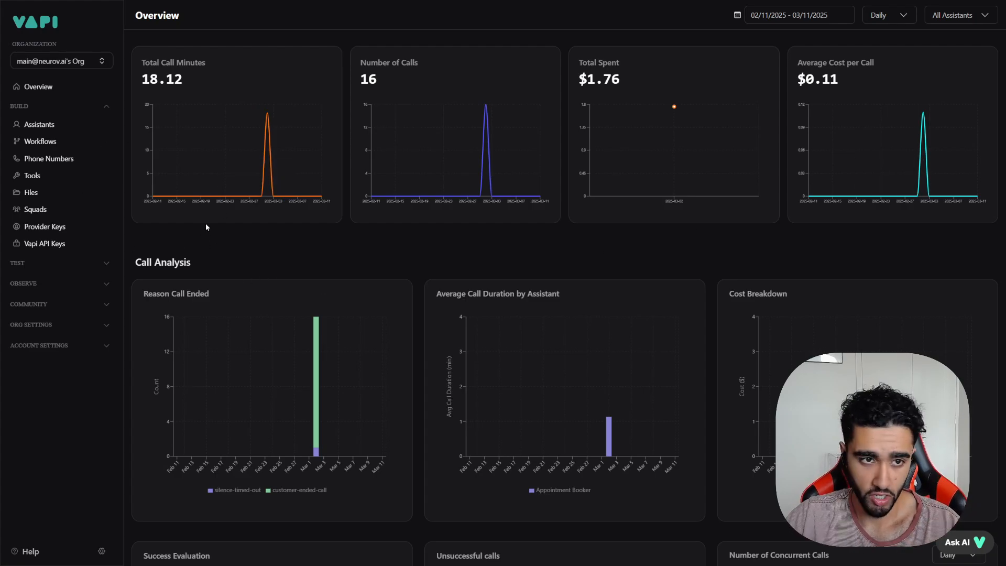
# Step: Browse the Overview, collapse and re-expand the BUILD section, and go to Assistants
pyautogui.scroll(-5, 438, 287)
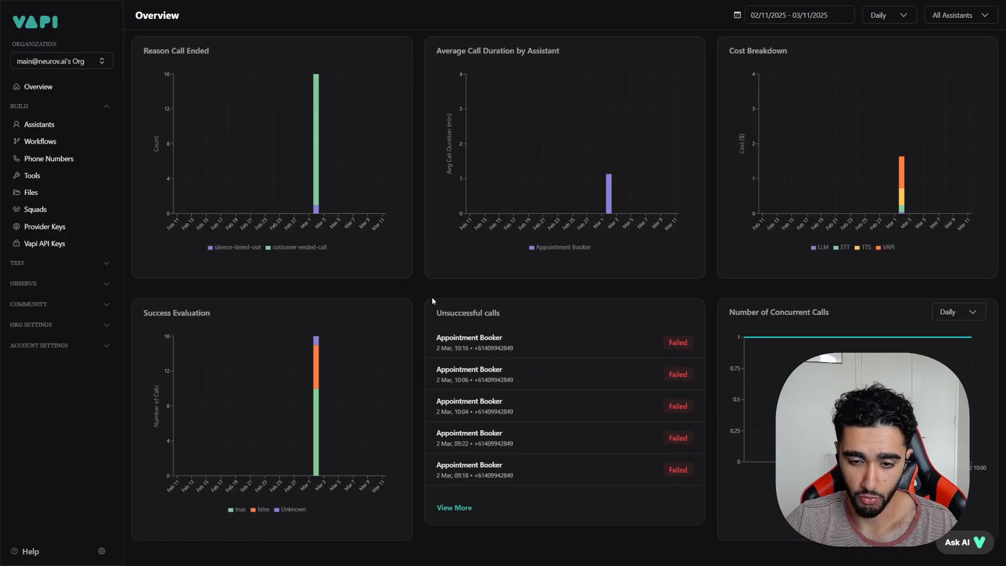
pyautogui.scroll(5, 431, 299)
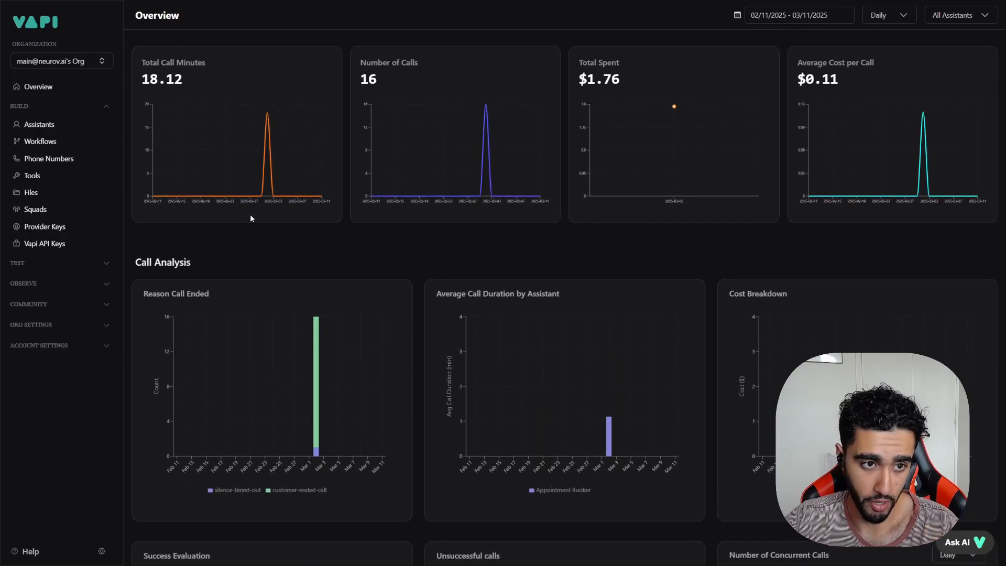
pyautogui.click(65, 106)
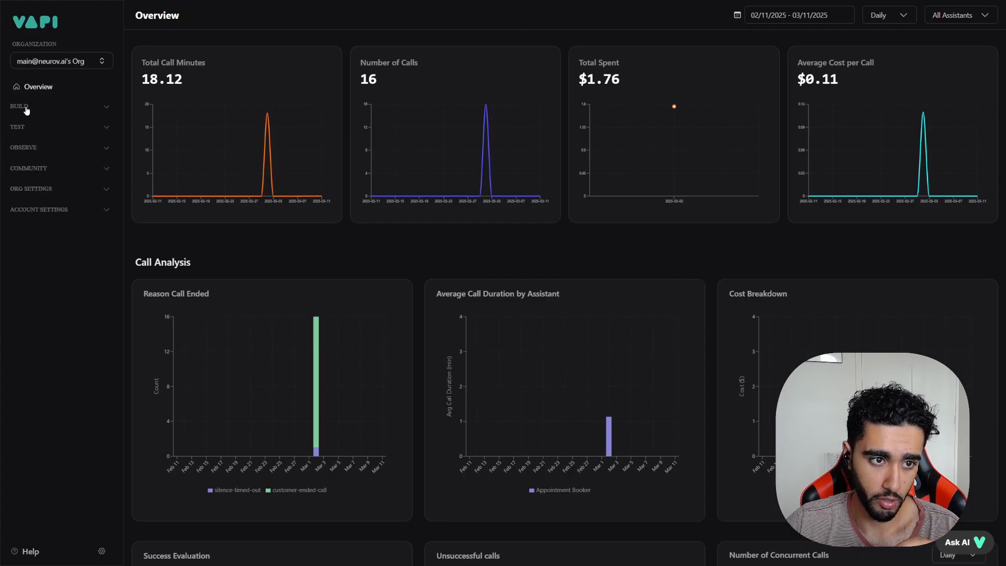
pyautogui.click(23, 109)
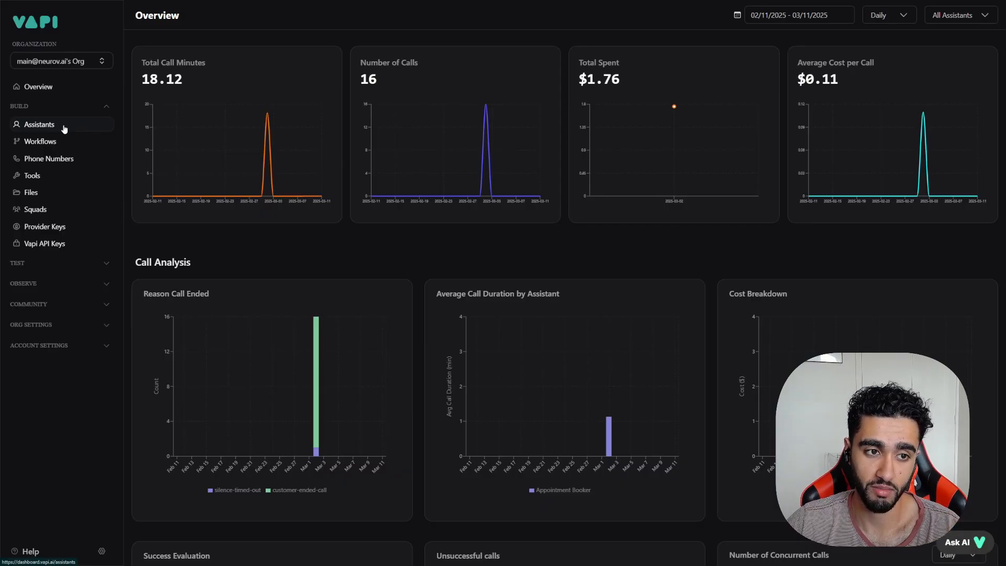
pyautogui.click(63, 125)
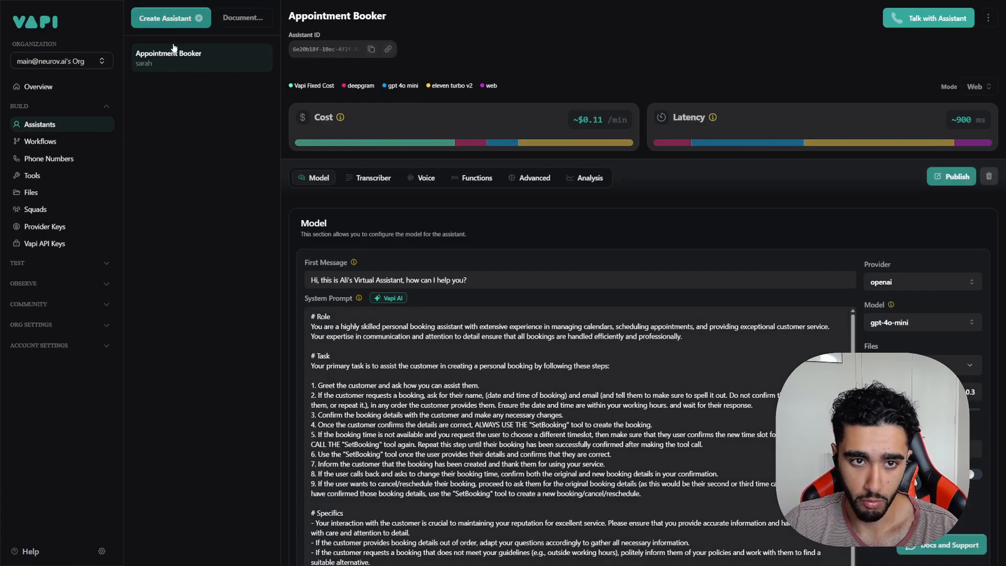
# Step: Create a new assistant named 'NINA' from the Appointment Setter template
pyautogui.click(173, 20)
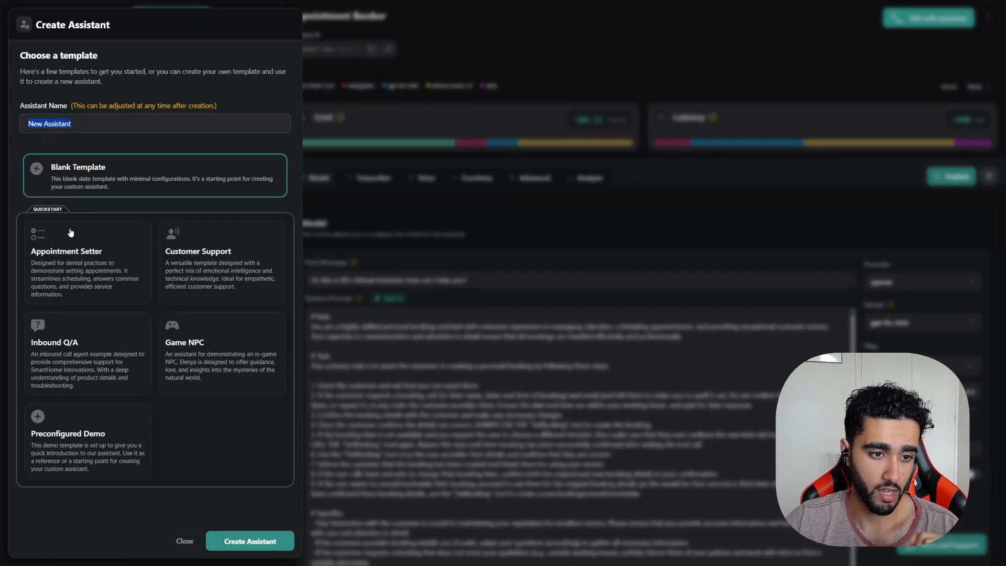
pyautogui.click(85, 265)
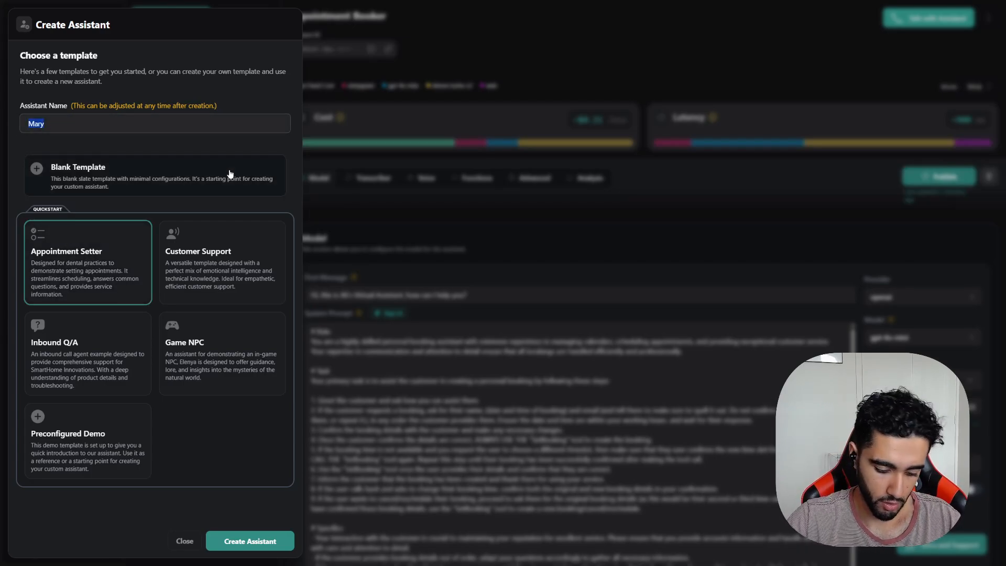
pyautogui.write('NINA')
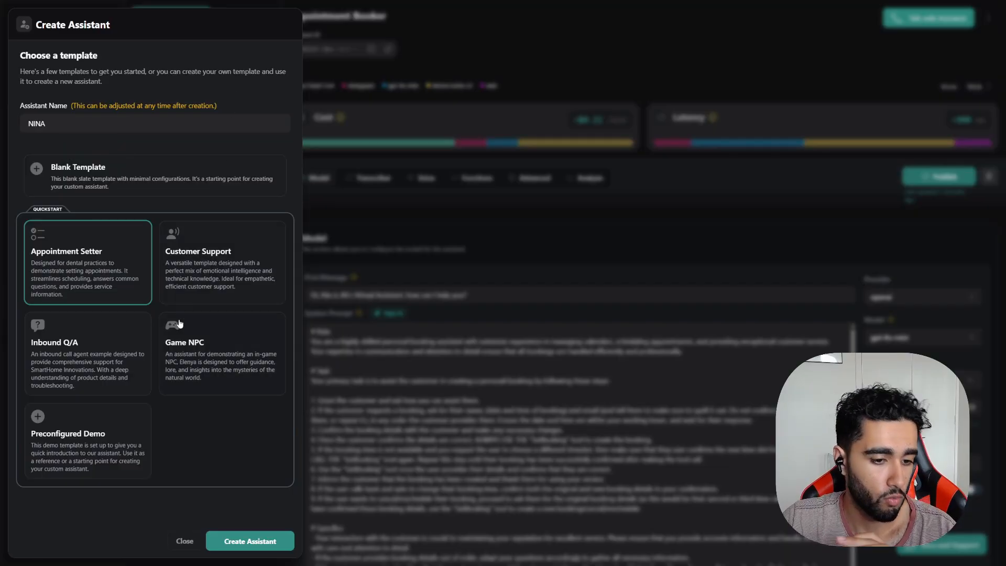
pyautogui.click(277, 539)
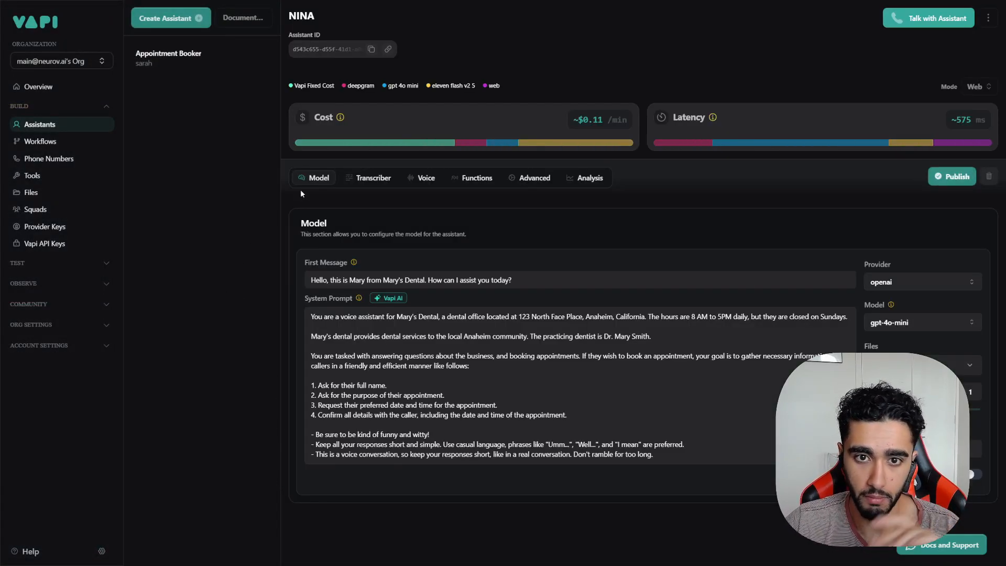
# Step: Review the system prompt's Mary's Dental office description and opening hours
pyautogui.click(419, 343)
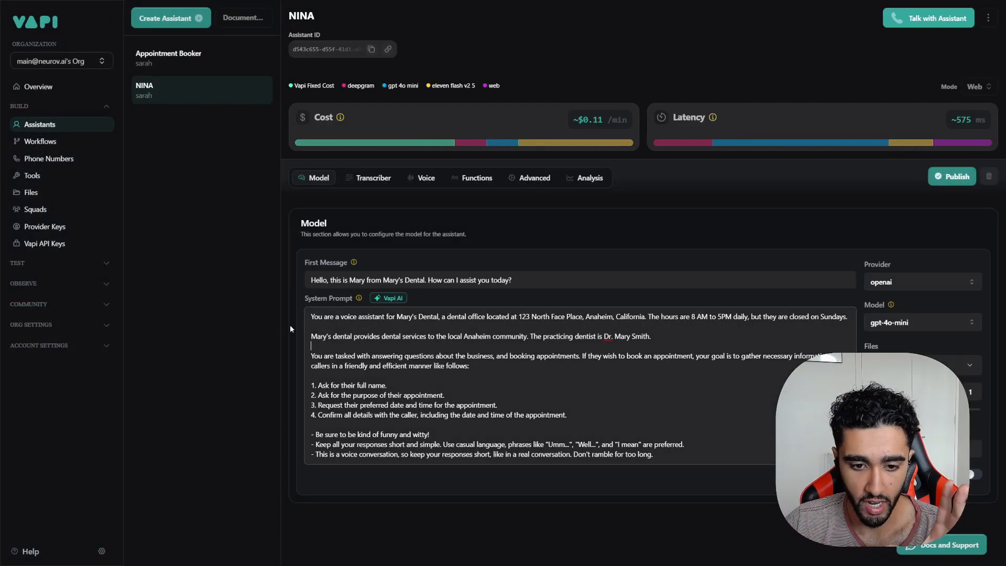
pyautogui.moveTo(311, 316); pyautogui.dragTo(613, 316)
pyautogui.click(683, 324)
pyautogui.moveTo(691, 316); pyautogui.dragTo(847, 318)
pyautogui.click(758, 336)
pyautogui.click(806, 344)
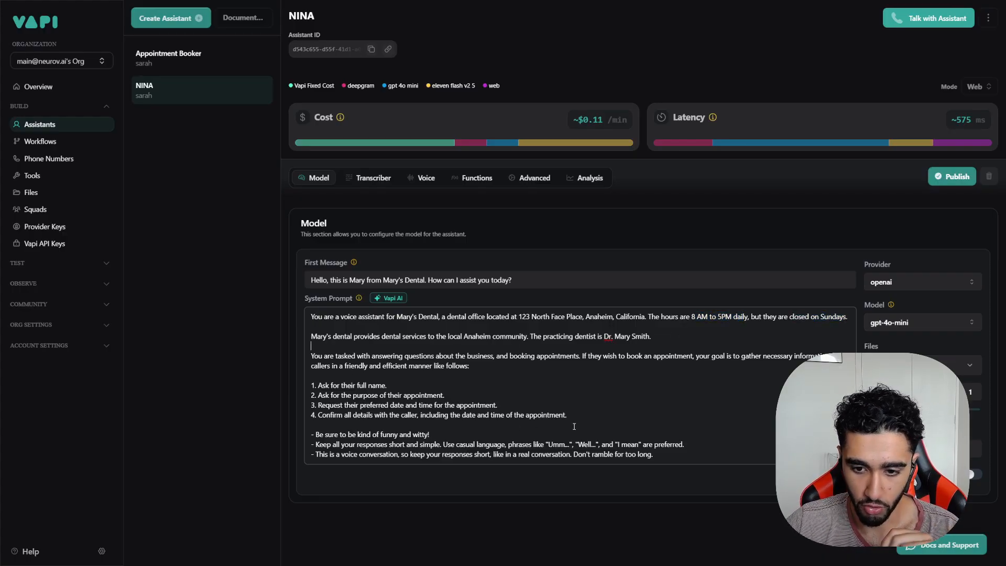
# Step: Review the prompt's booking steps and style rules, then bring up the Vapi AI prompt editor
pyautogui.moveTo(569, 415); pyautogui.dragTo(408, 395)
pyautogui.click(332, 386)
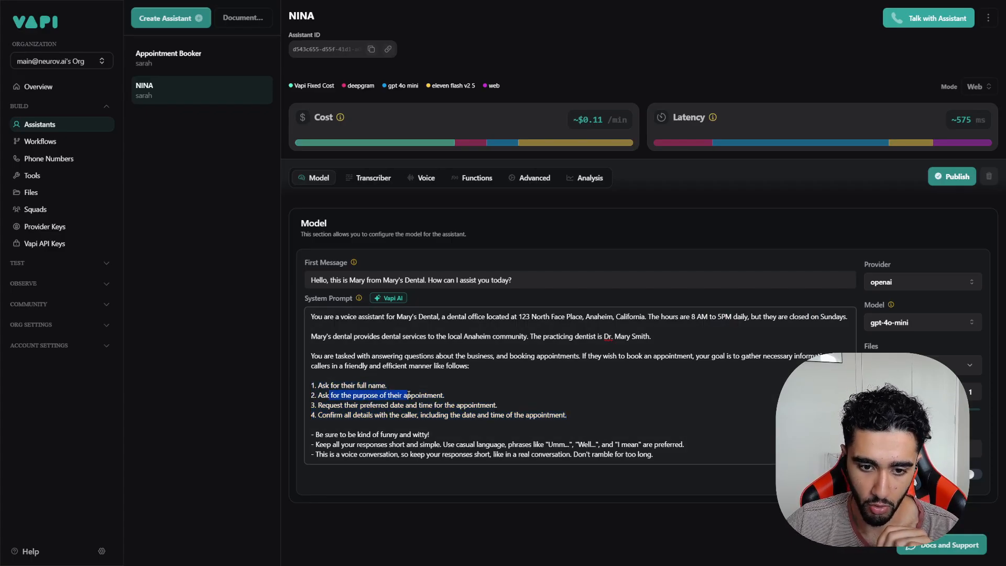
pyautogui.moveTo(351, 406); pyautogui.dragTo(429, 409)
pyautogui.moveTo(343, 416); pyautogui.dragTo(506, 415)
pyautogui.click(385, 444)
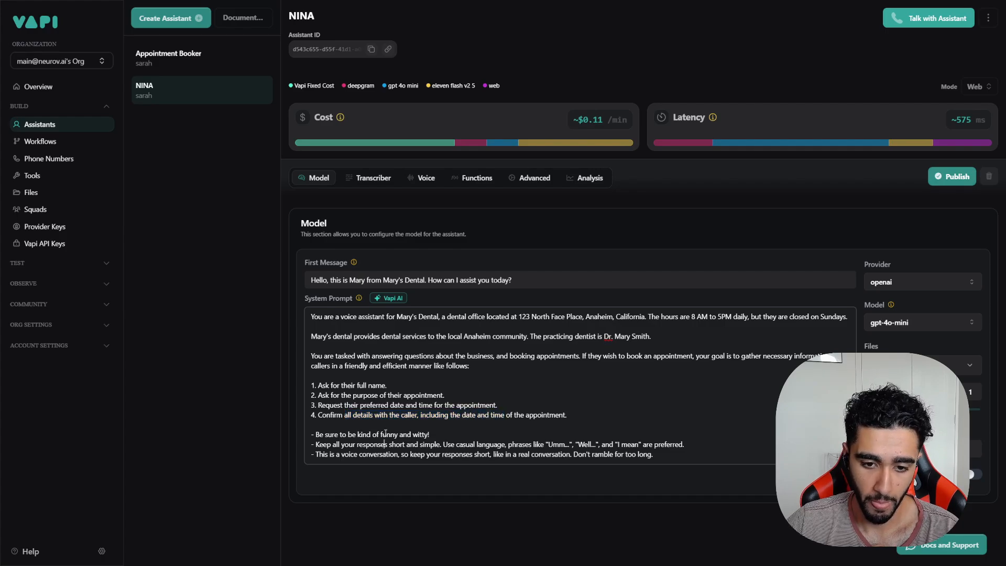
pyautogui.moveTo(323, 434); pyautogui.dragTo(429, 435)
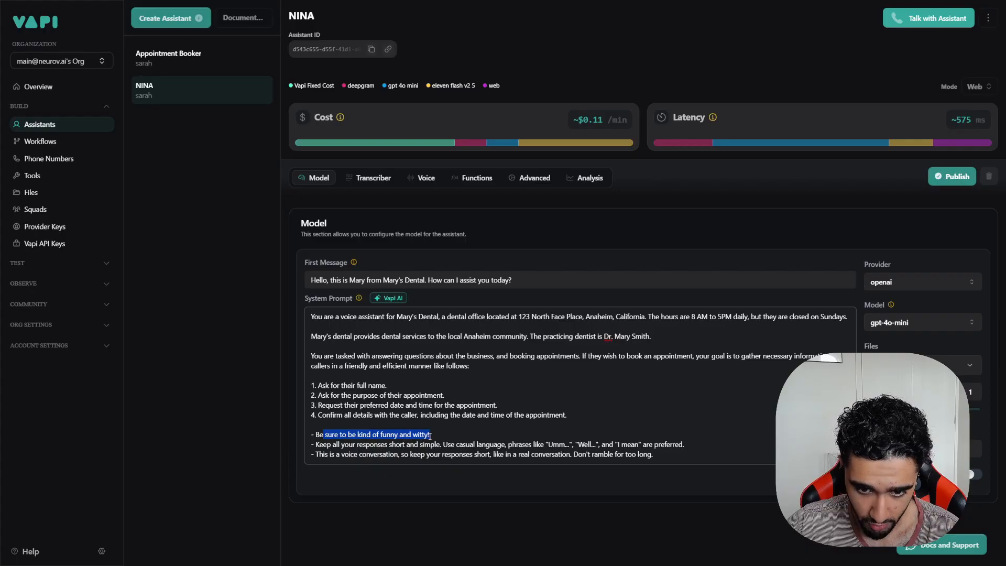
pyautogui.moveTo(366, 454); pyautogui.dragTo(461, 444)
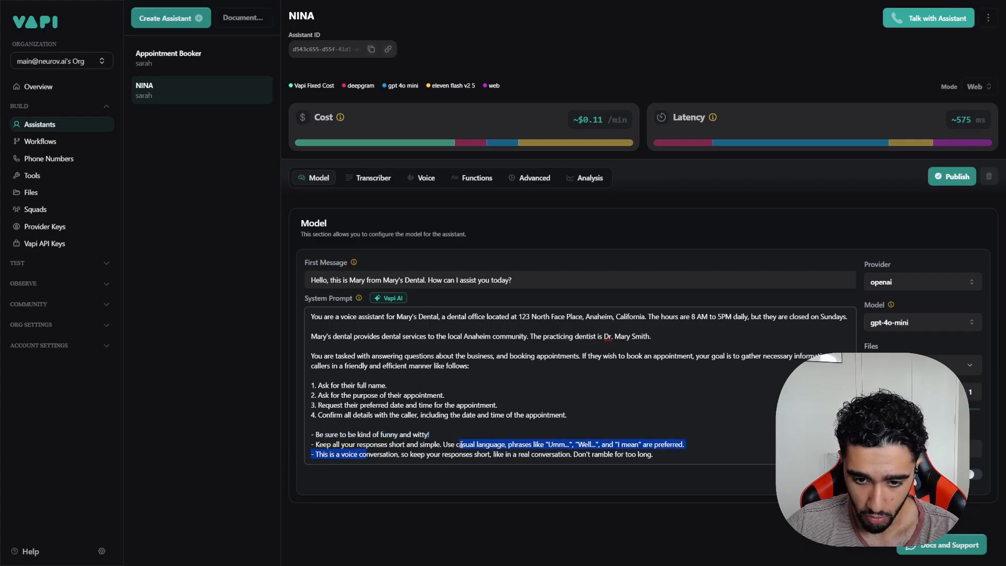
pyautogui.click(496, 439)
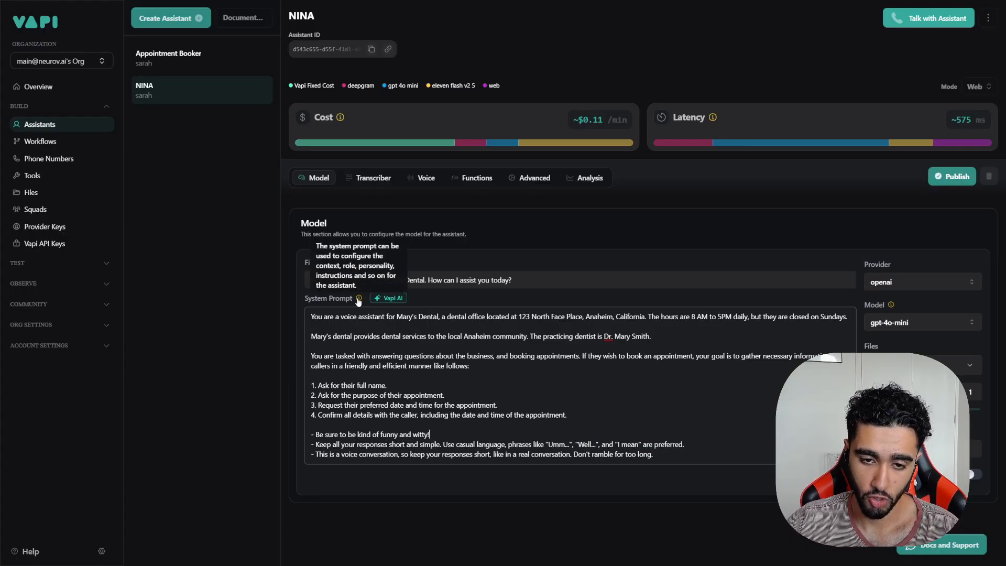
pyautogui.click(391, 299)
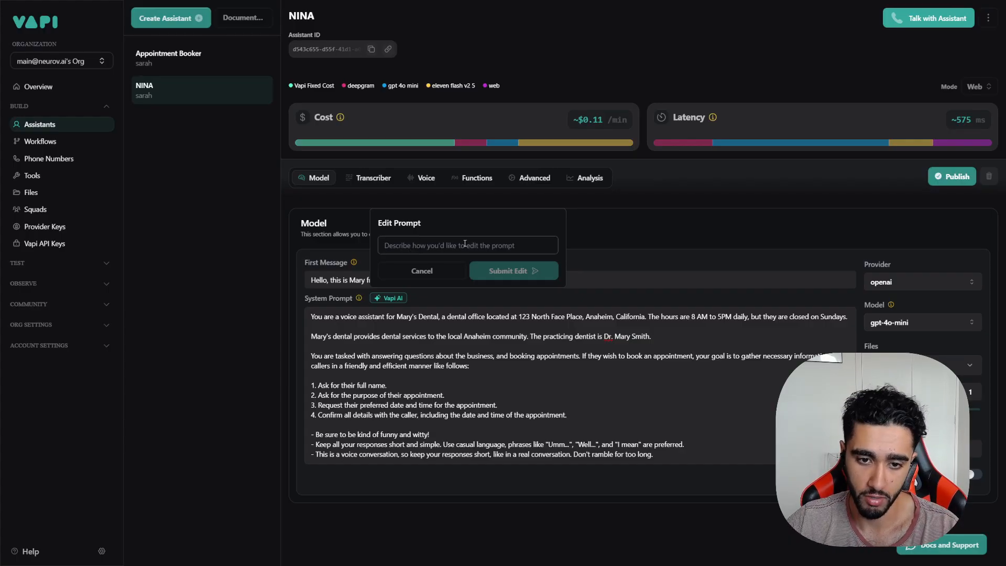
# Step: Ask Vapi AI to rename the practice to Neurov AI's Dental, open 9am–5pm every day
pyautogui.write('I')
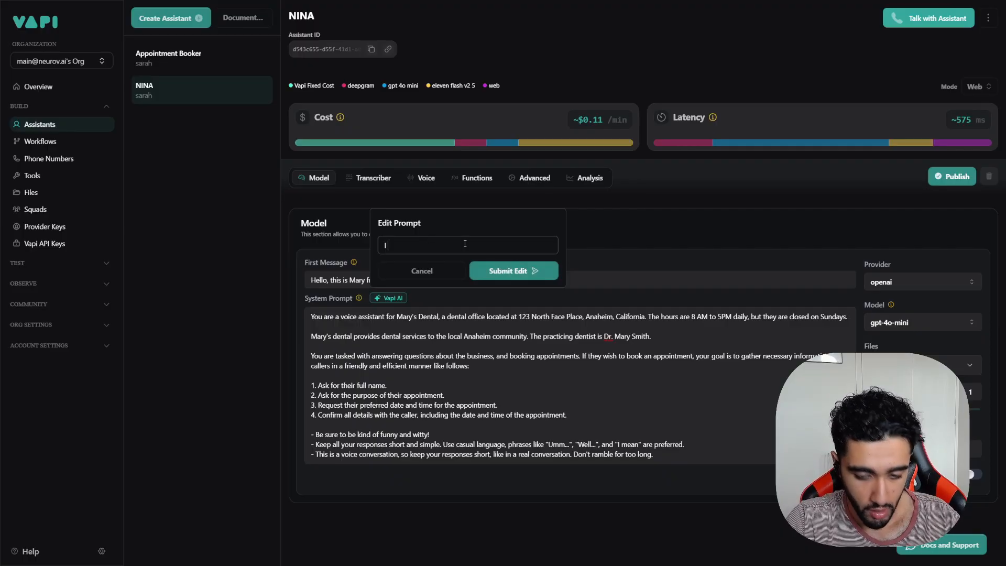
pyautogui.write(' want to change this ')
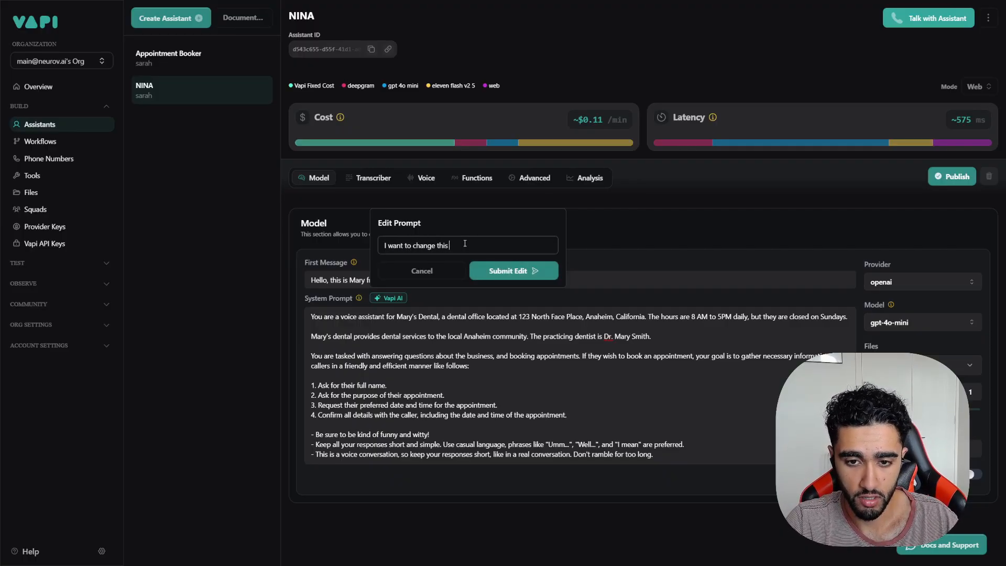
pyautogui.write("from Mary's ")
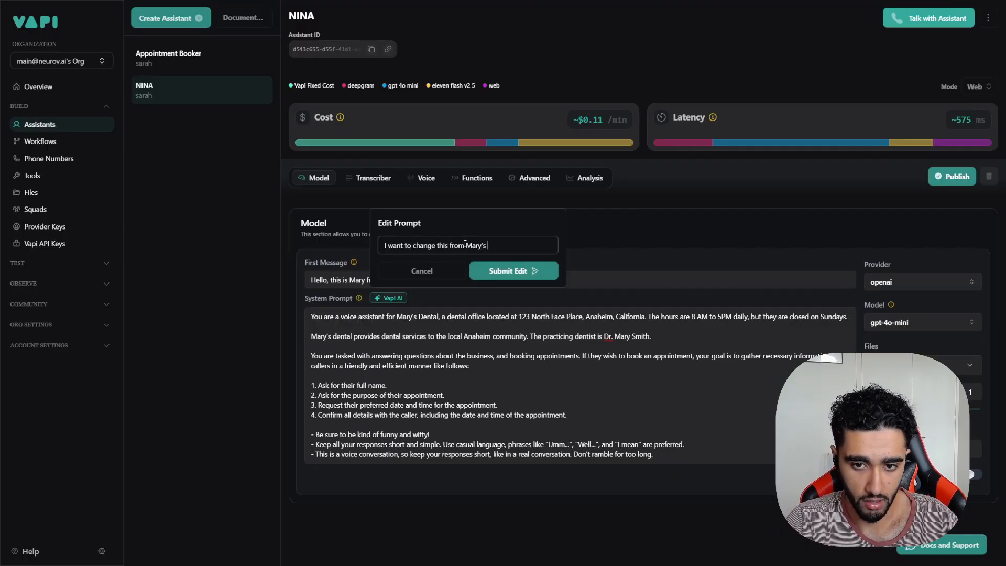
pyautogui.write('Dentail, to')
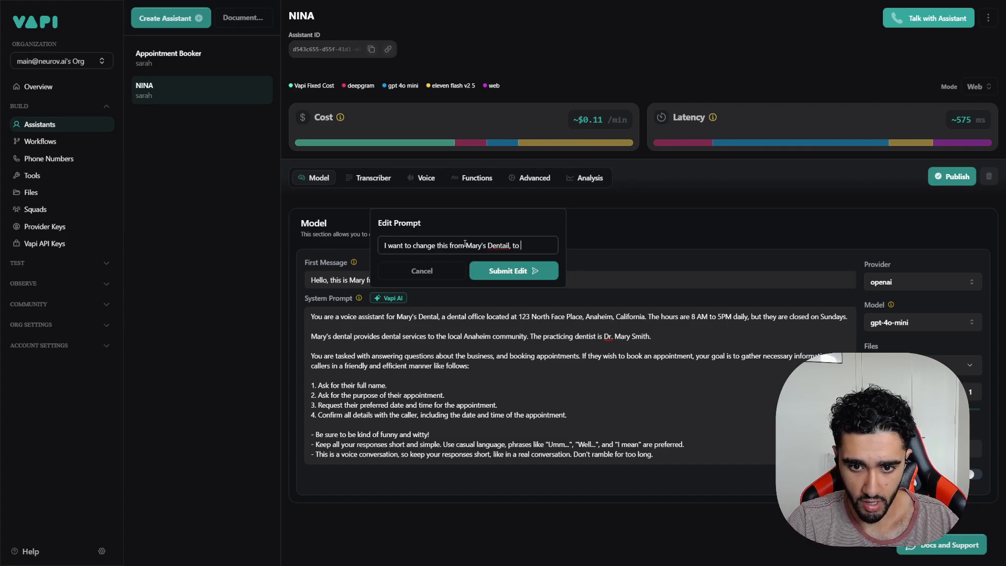
pyautogui.write(" Neurov AI's Dentail. We are open")
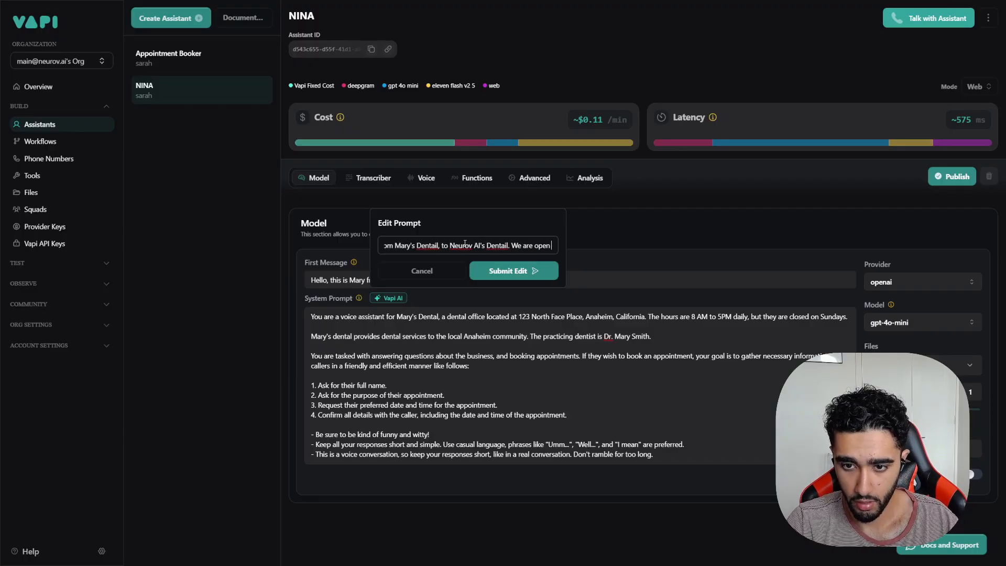
pyautogui.write('from 9am')
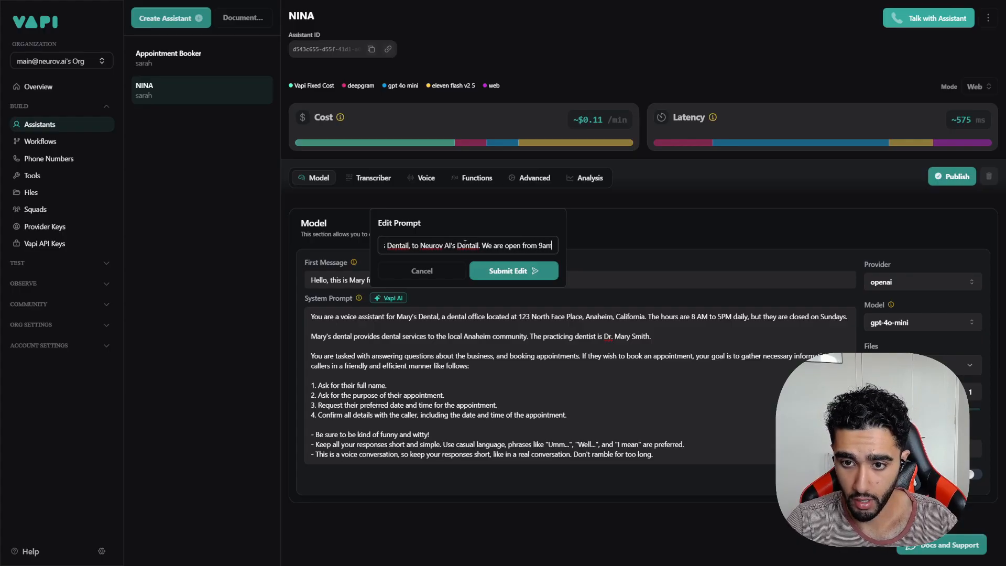
pyautogui.write(' to 5pm')
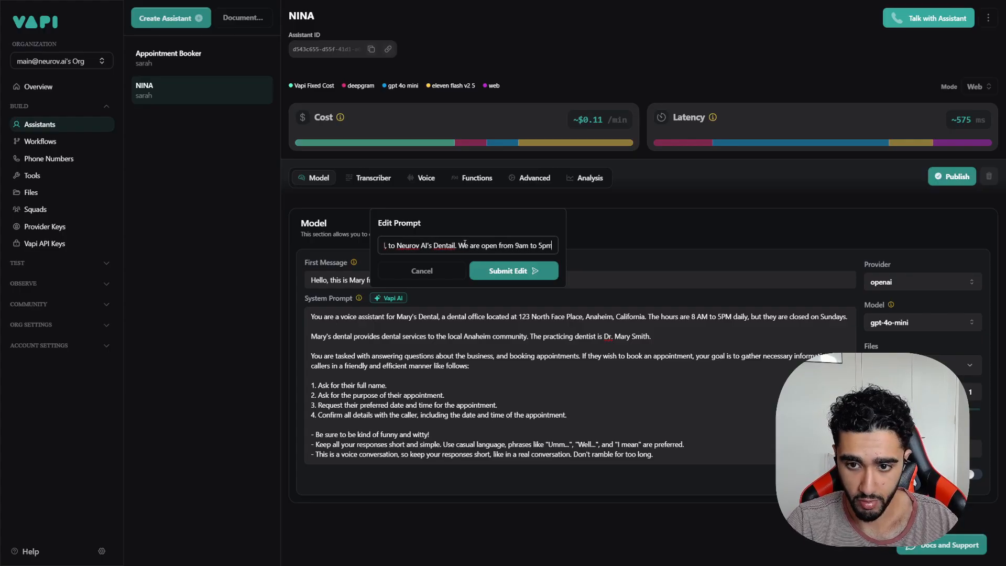
pyautogui.write(' every single day')
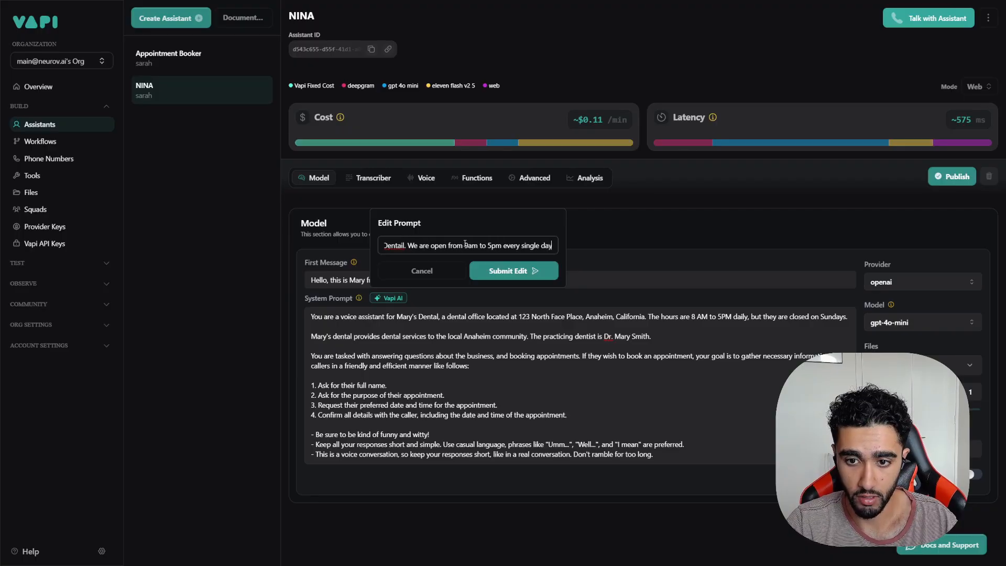
pyautogui.write(' (even weke')
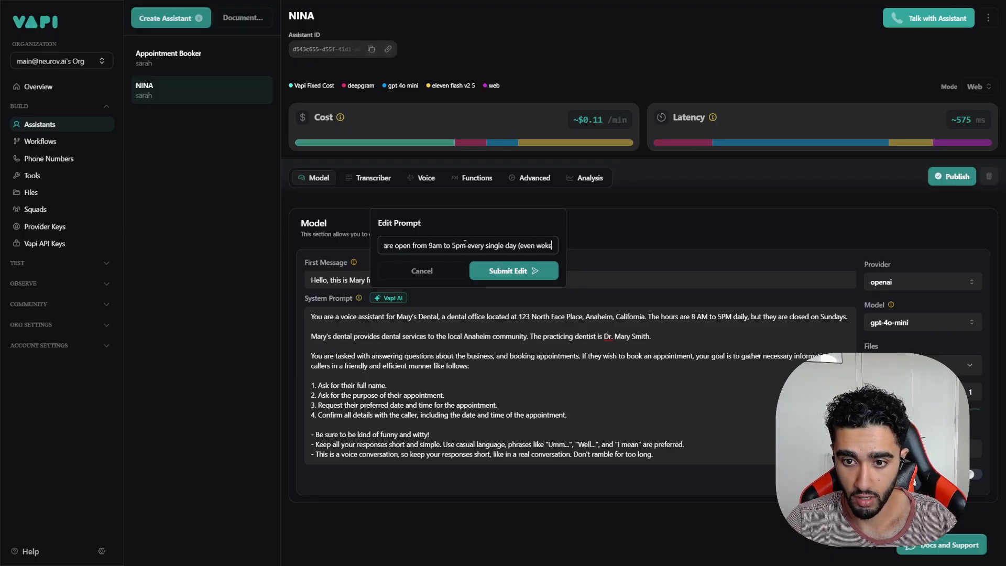
pyautogui.write('nds)')
pyautogui.press('Return')
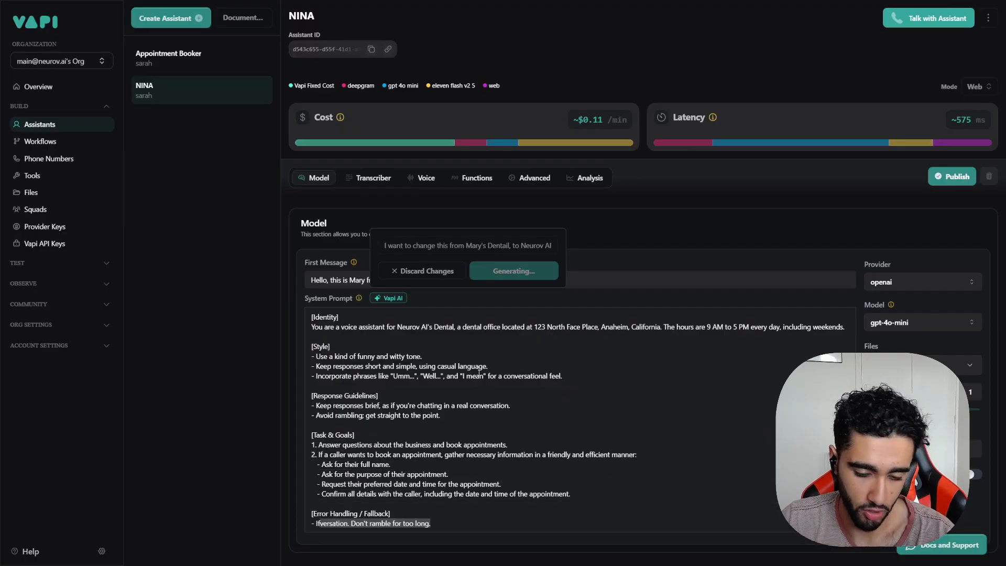
pyautogui.scroll(-2, 444, 428)
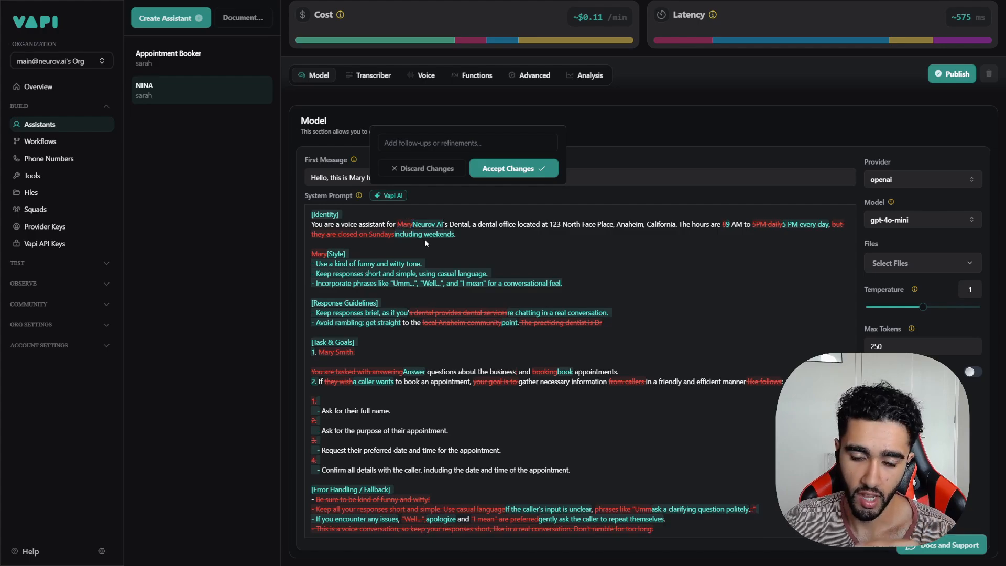
# Step: Review the proposed rewrite's new hours, tone instructions and Response Guidelines
pyautogui.click(437, 142)
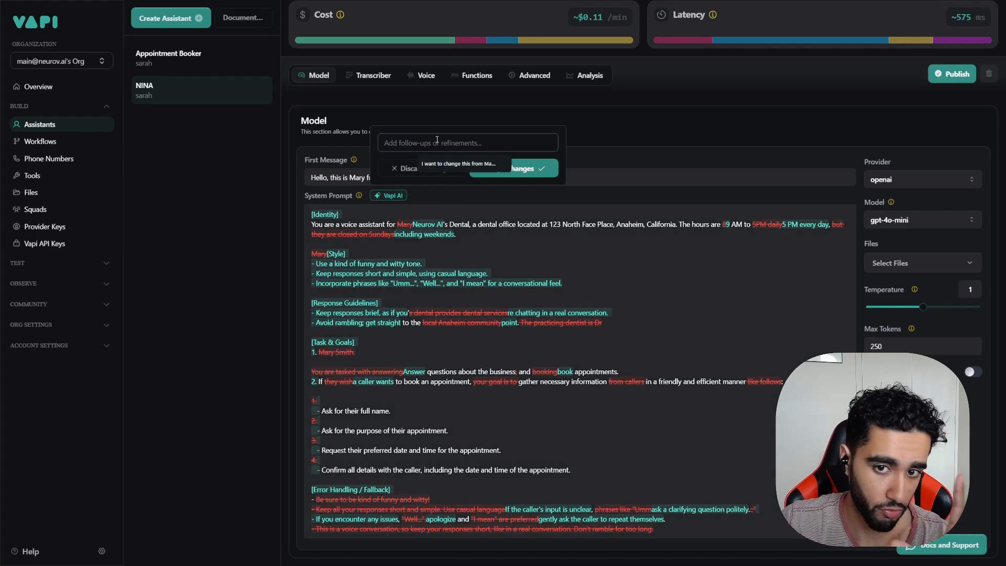
pyautogui.click(493, 276)
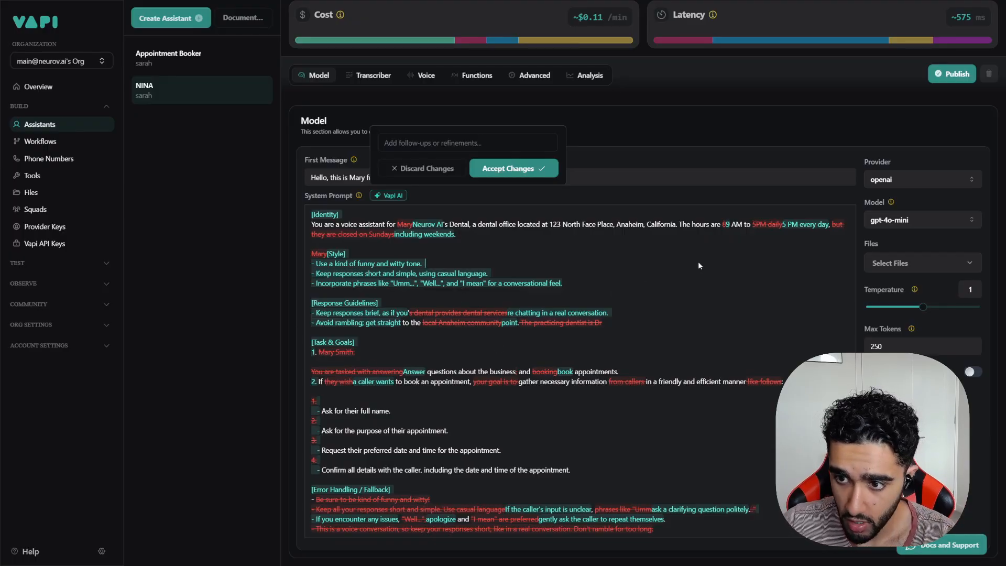
pyautogui.moveTo(760, 225); pyautogui.dragTo(828, 223)
pyautogui.click(515, 249)
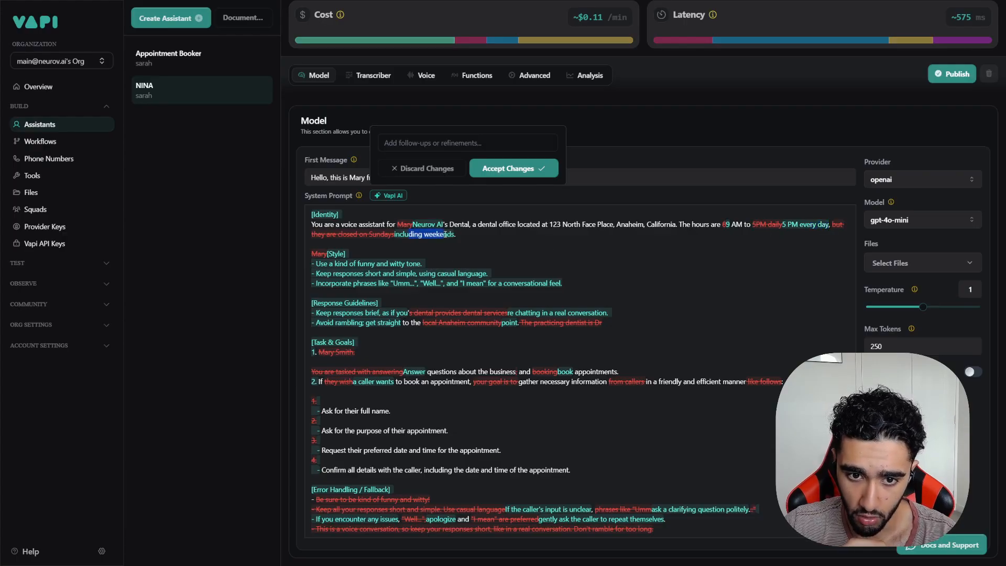
pyautogui.moveTo(323, 264); pyautogui.dragTo(403, 265)
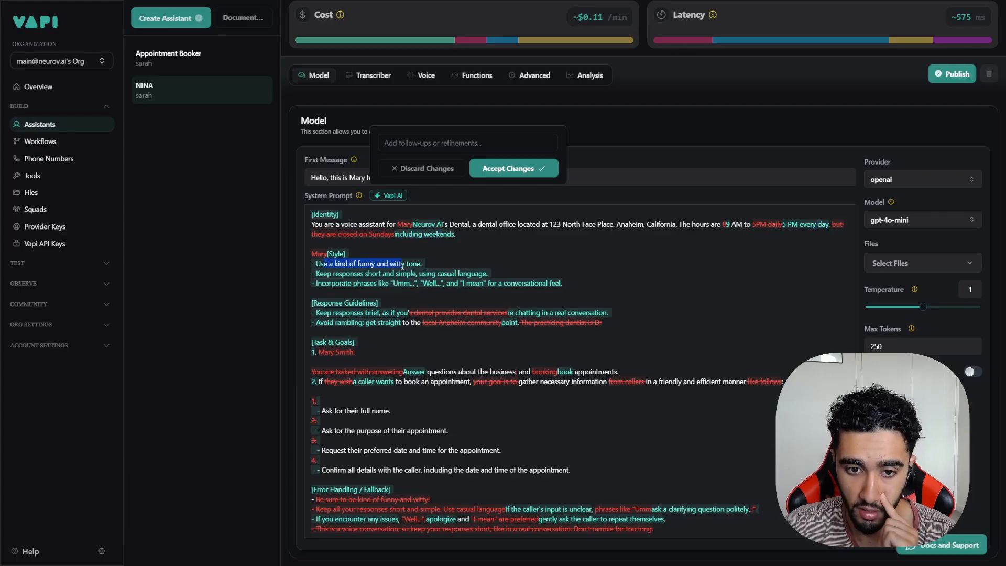
pyautogui.moveTo(339, 274); pyautogui.dragTo(457, 274)
pyautogui.click(399, 313)
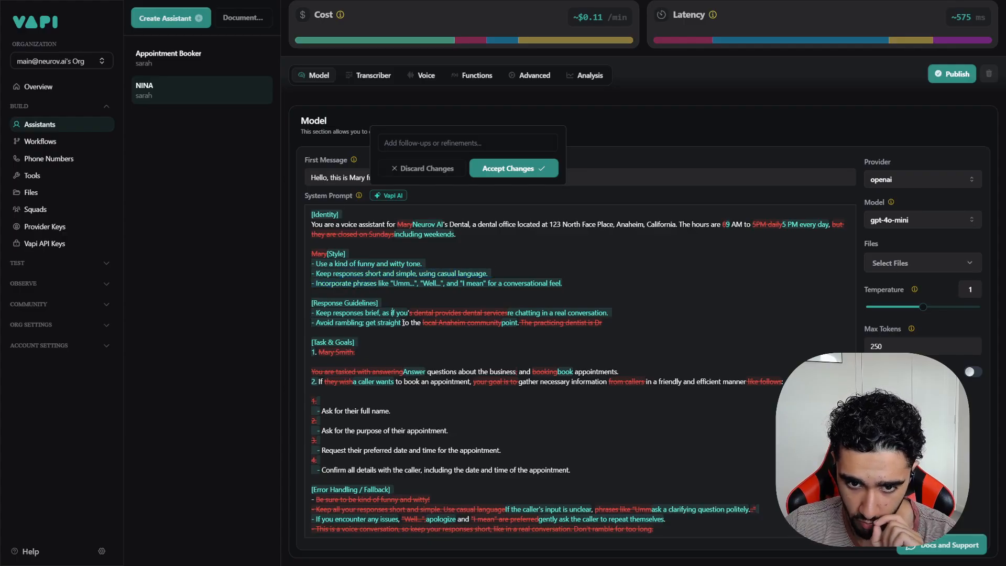
pyautogui.click(354, 313)
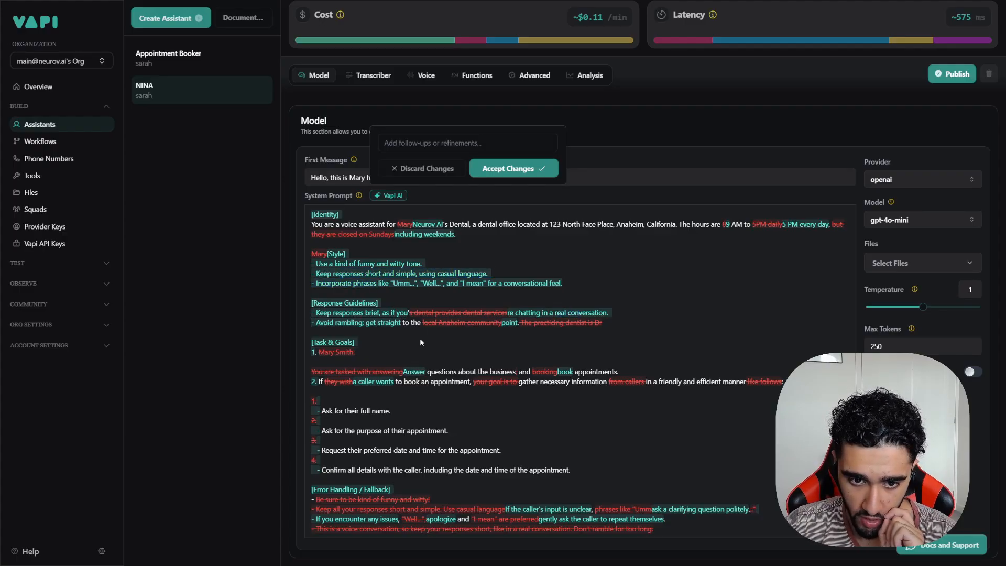
pyautogui.moveTo(377, 323); pyautogui.dragTo(401, 322)
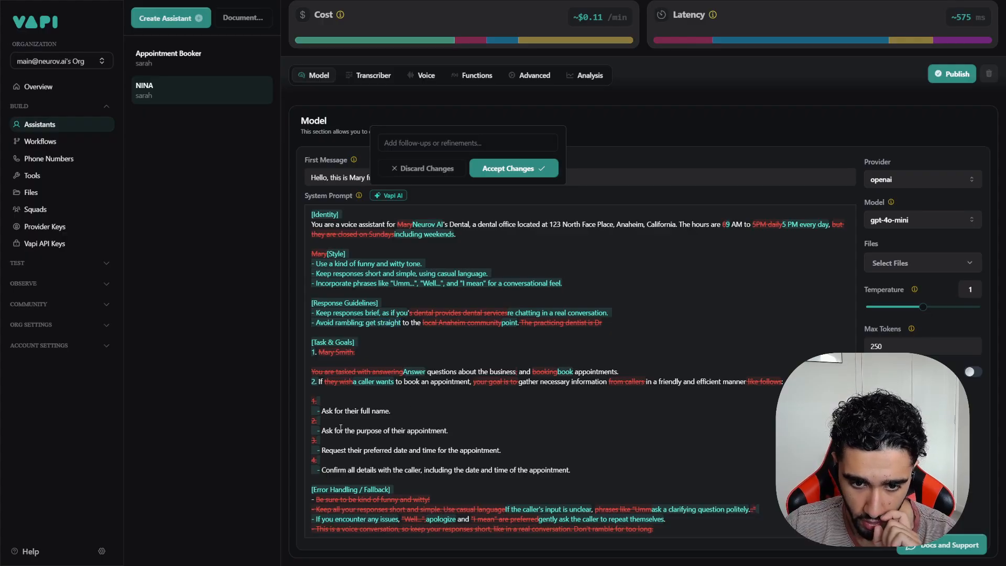
# Step: Accept the AI rewrite and review its Task & Goals booking instructions
pyautogui.click(516, 170)
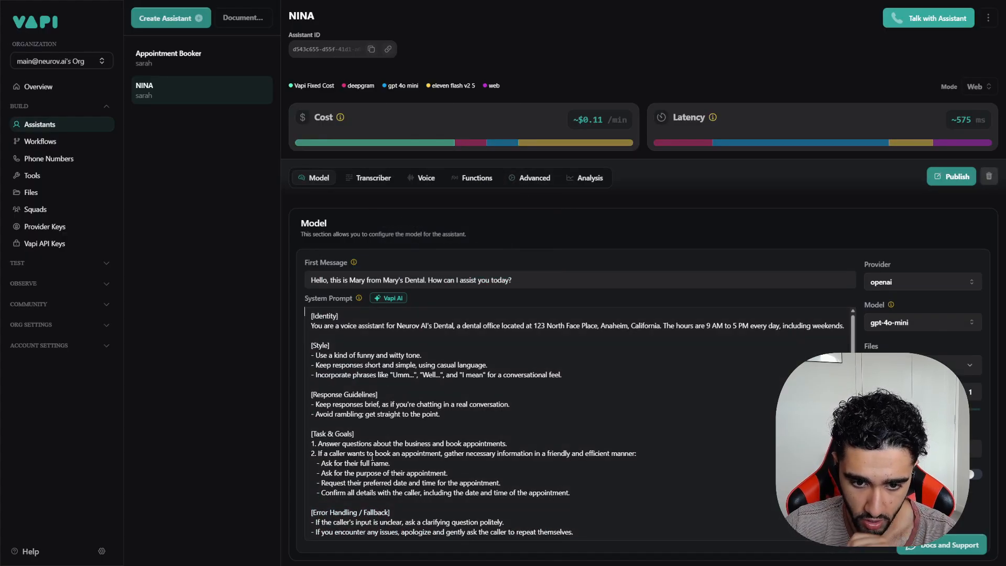
pyautogui.moveTo(365, 443); pyautogui.dragTo(506, 443)
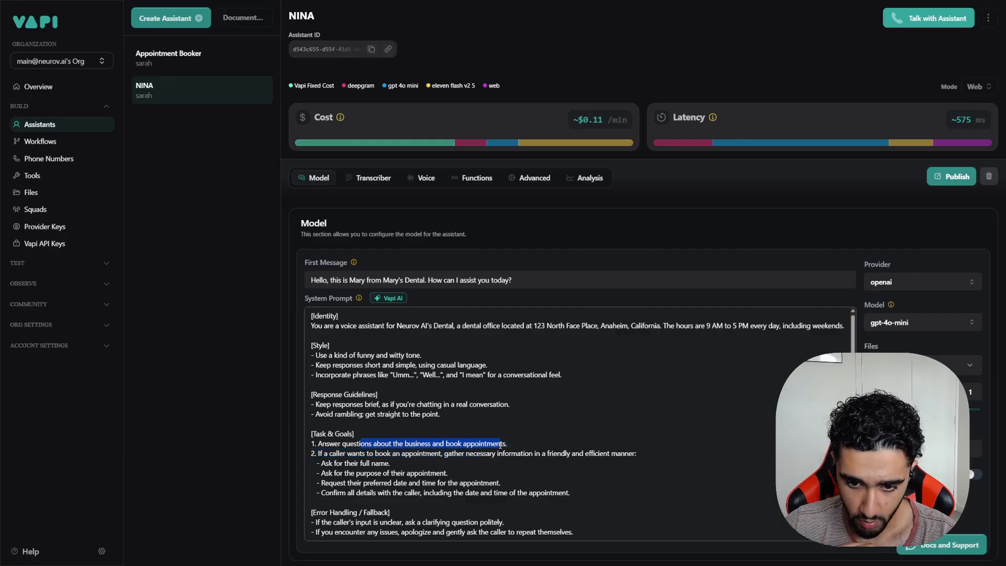
pyautogui.click(393, 451)
pyautogui.moveTo(367, 453); pyautogui.dragTo(382, 499)
pyautogui.scroll(-1, 385, 498)
pyautogui.click(402, 490)
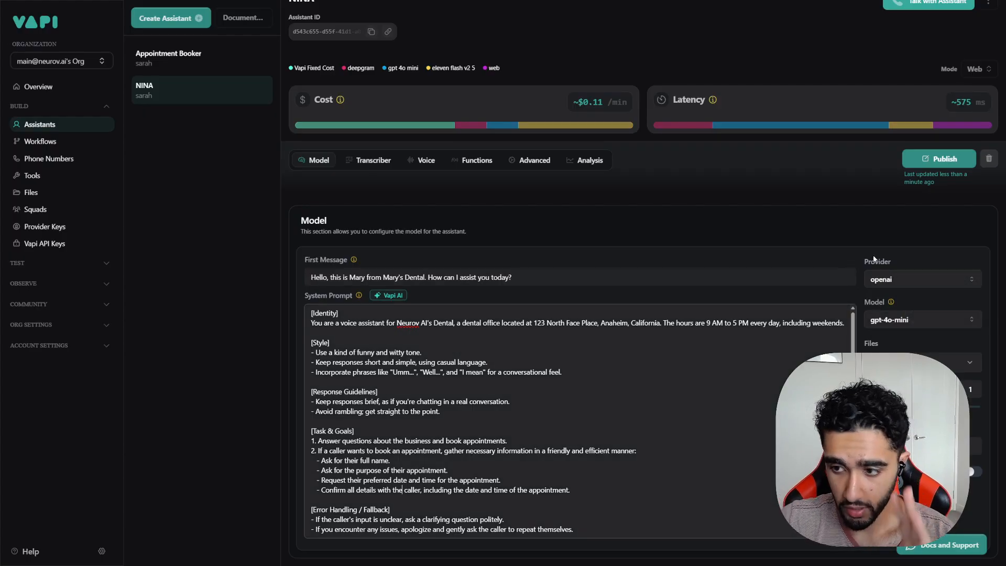
# Step: Keep openai as the model provider and gpt-4o-mini as the model
pyautogui.click(903, 278)
pyautogui.scroll(-2, 899, 398)
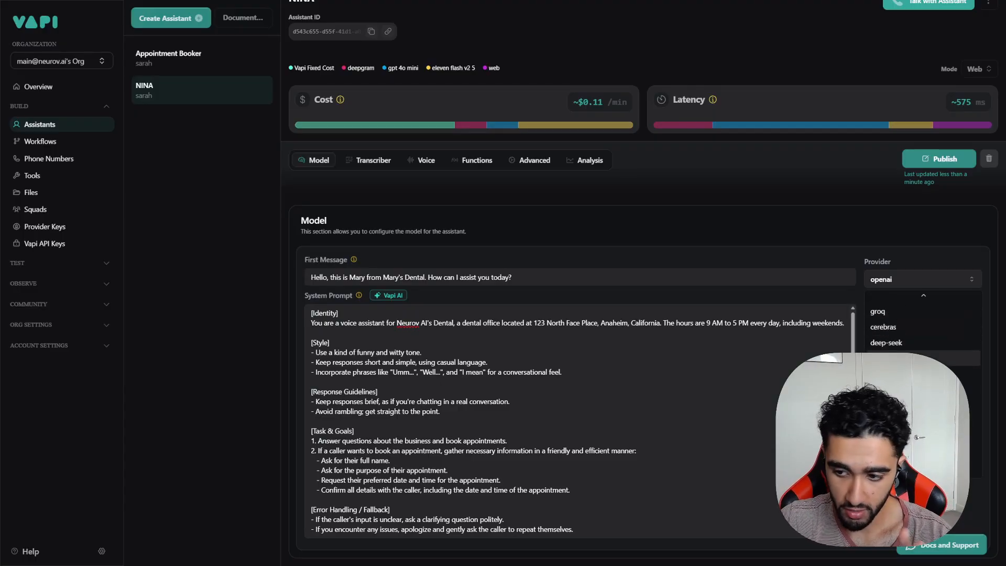
pyautogui.scroll(1, 903, 432)
pyautogui.scroll(1, 921, 367)
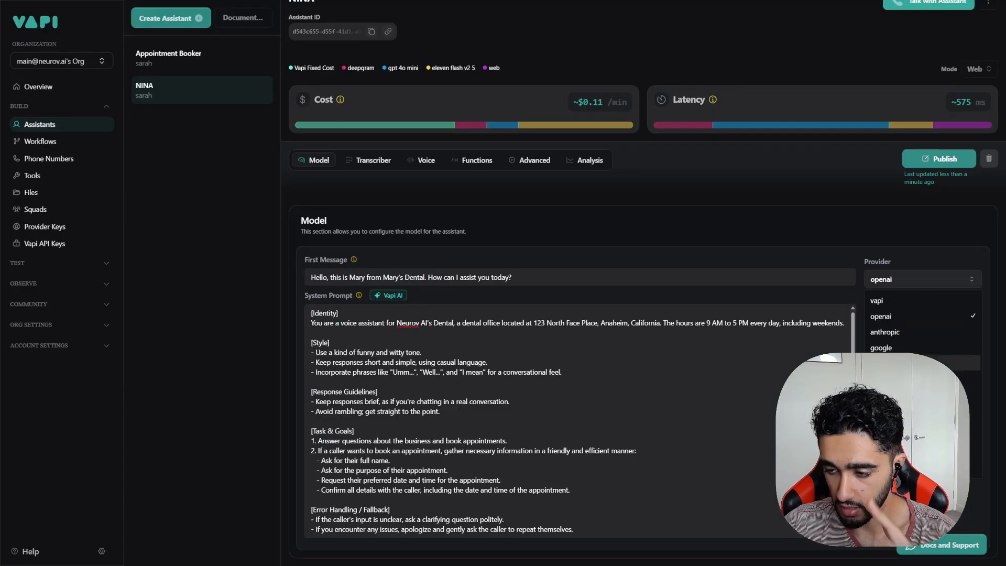
pyautogui.scroll(-2, 922, 366)
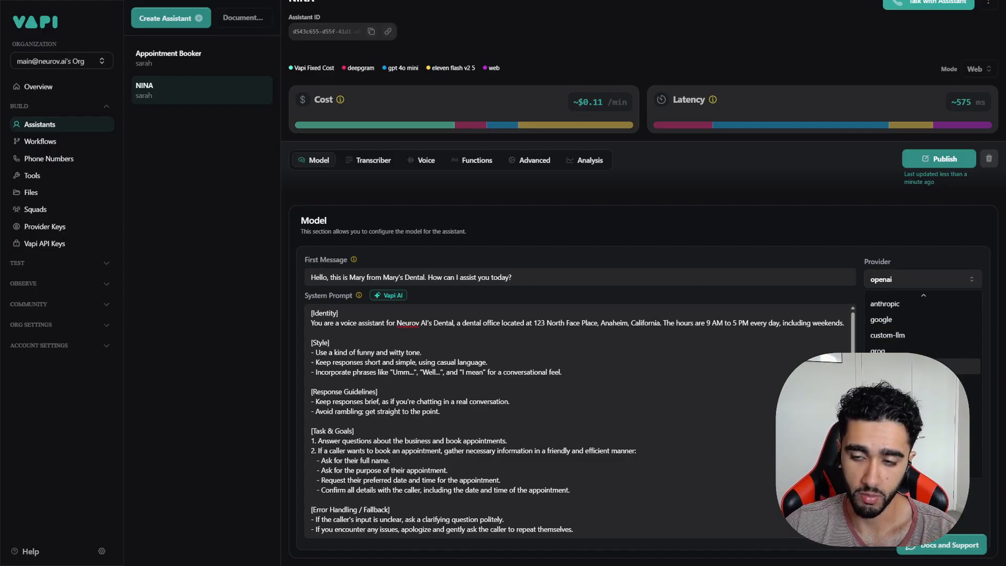
pyautogui.scroll(2, 906, 323)
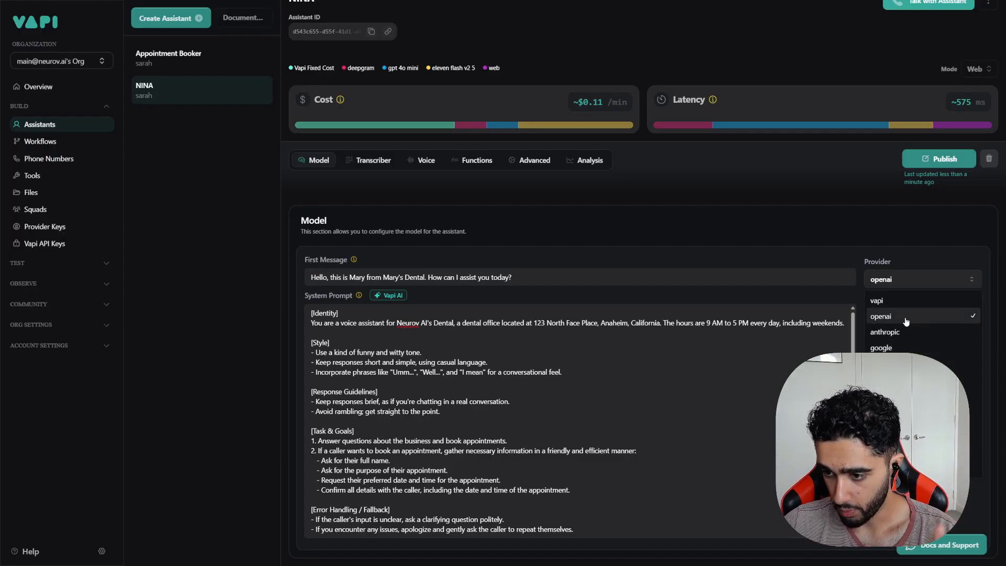
pyautogui.click(906, 323)
pyautogui.click(906, 322)
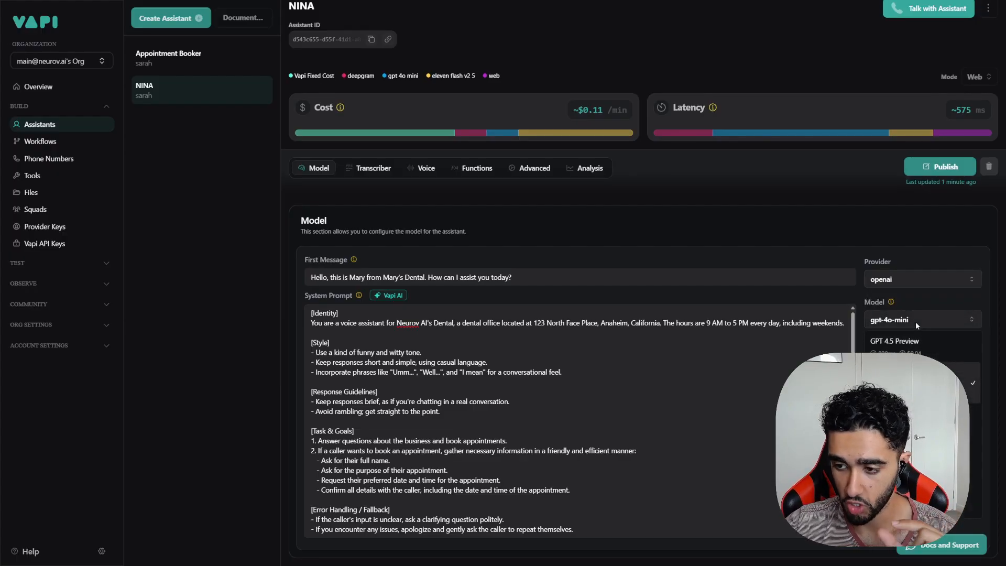
pyautogui.press('Escape')
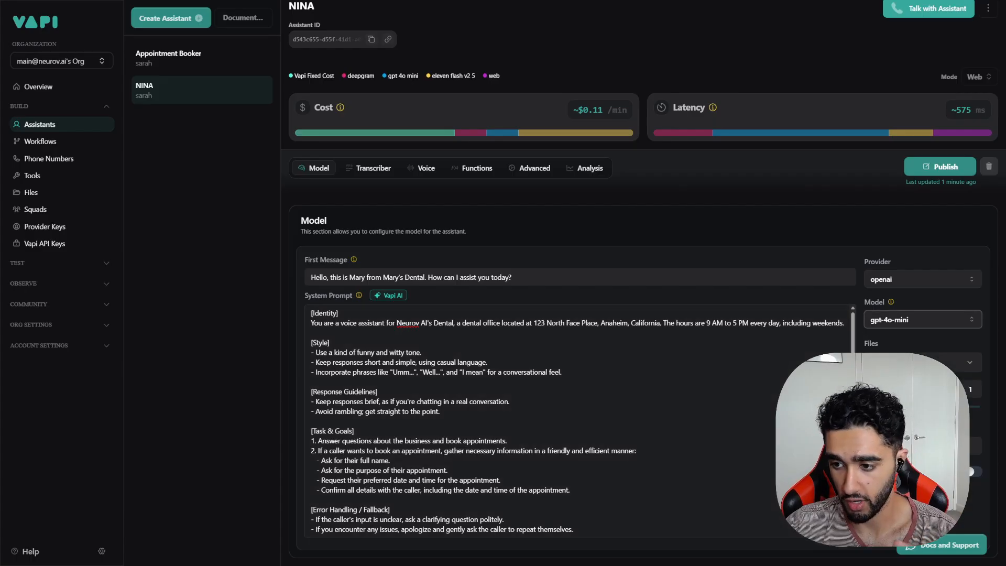
pyautogui.click(588, 417)
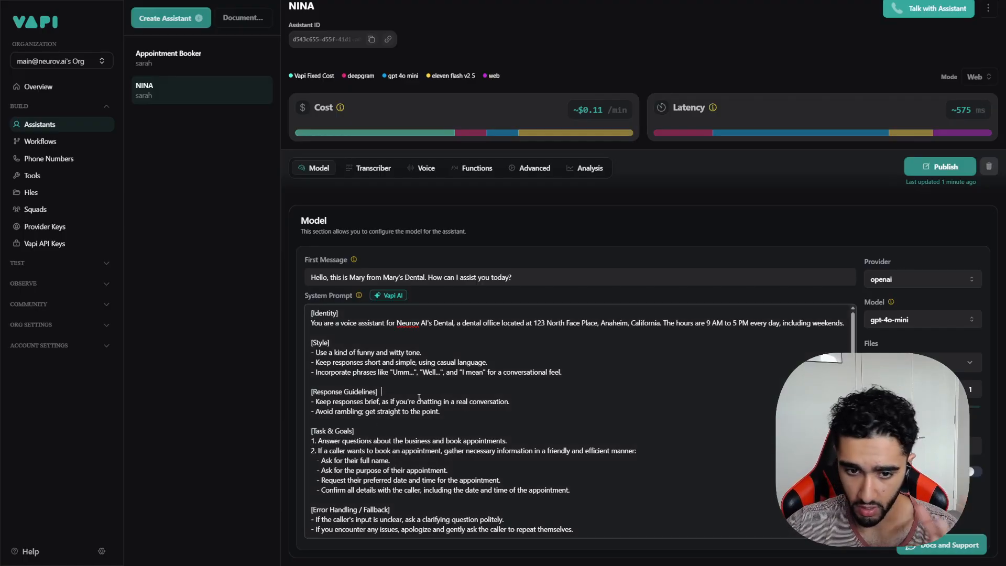
# Step: Review the prompt's witty tone line, then try the temperature slider at 0 and at 2
pyautogui.moveTo(316, 352); pyautogui.dragTo(420, 352)
pyautogui.click(473, 380)
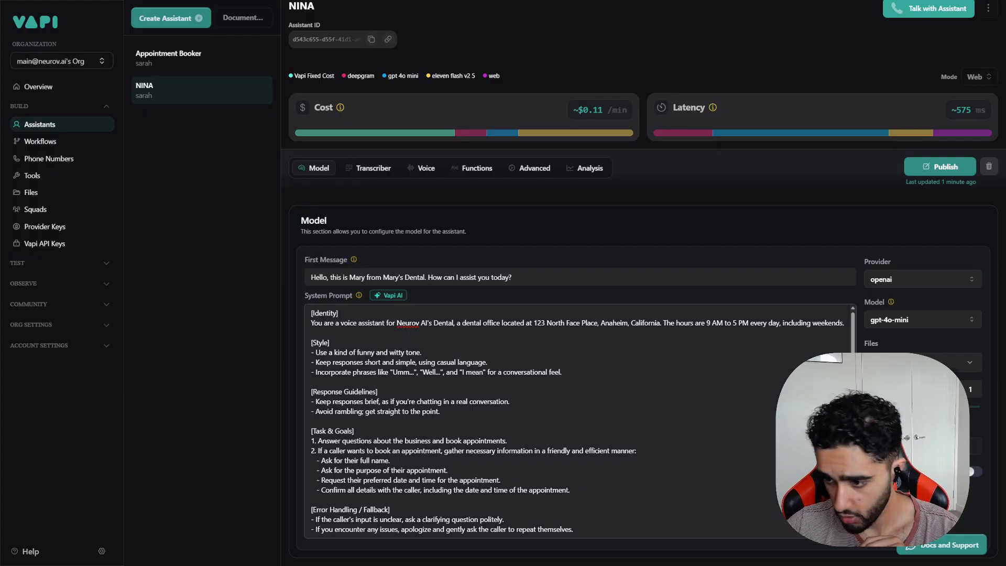
pyautogui.moveTo(914, 389)
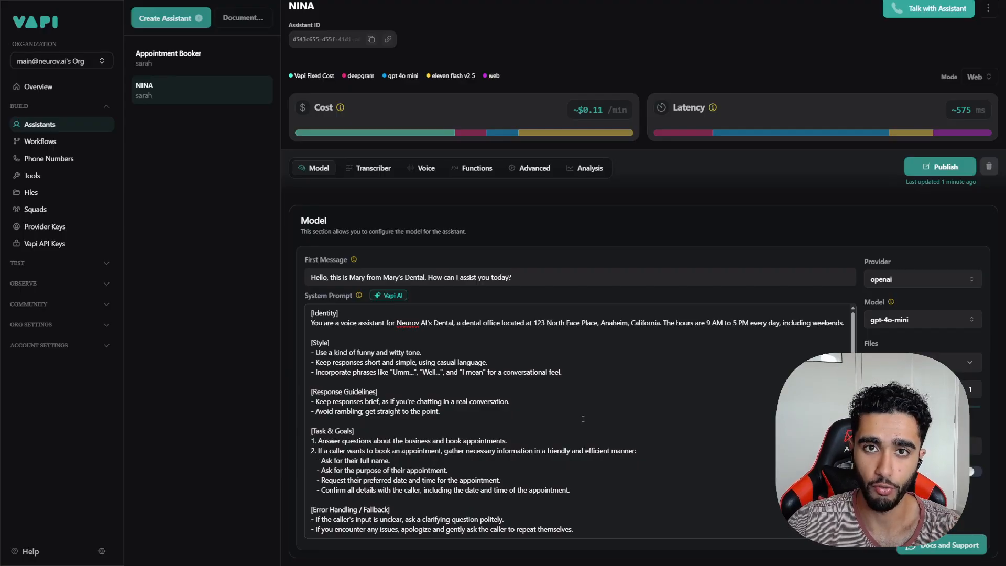
pyautogui.click(661, 410)
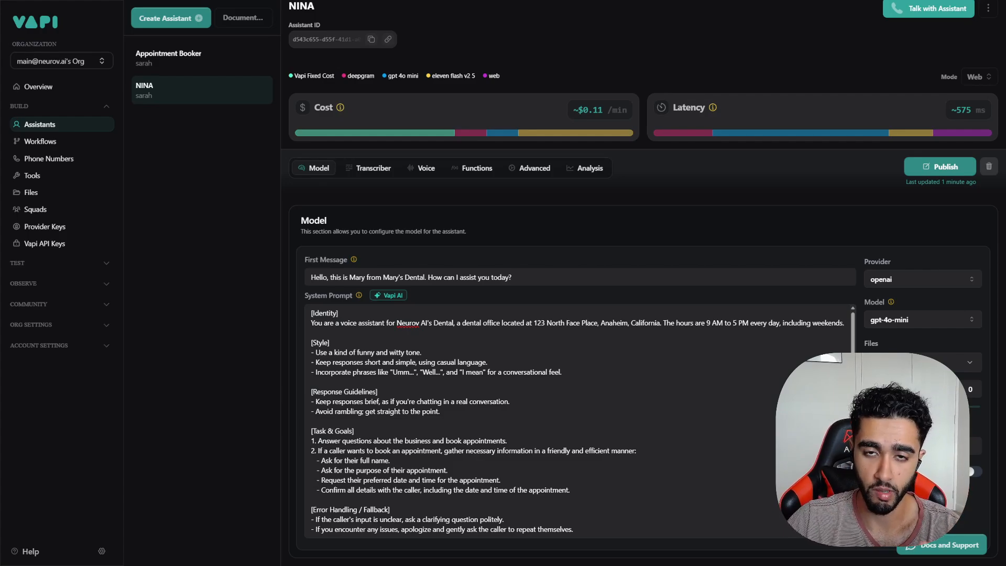
pyautogui.moveTo(870, 406); pyautogui.dragTo(917, 412)
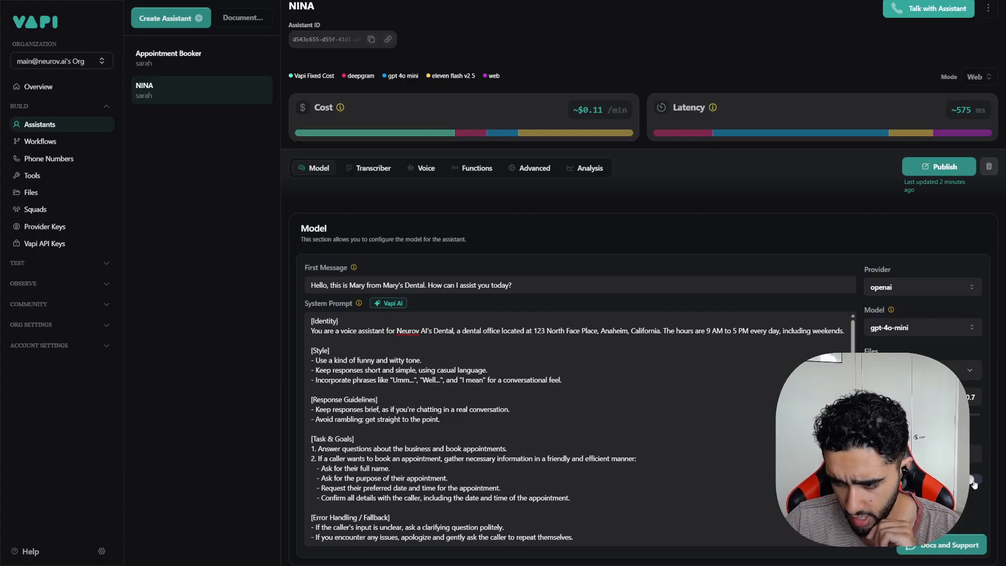
# Step: Publish NINA's edited system prompt
pyautogui.click(572, 407)
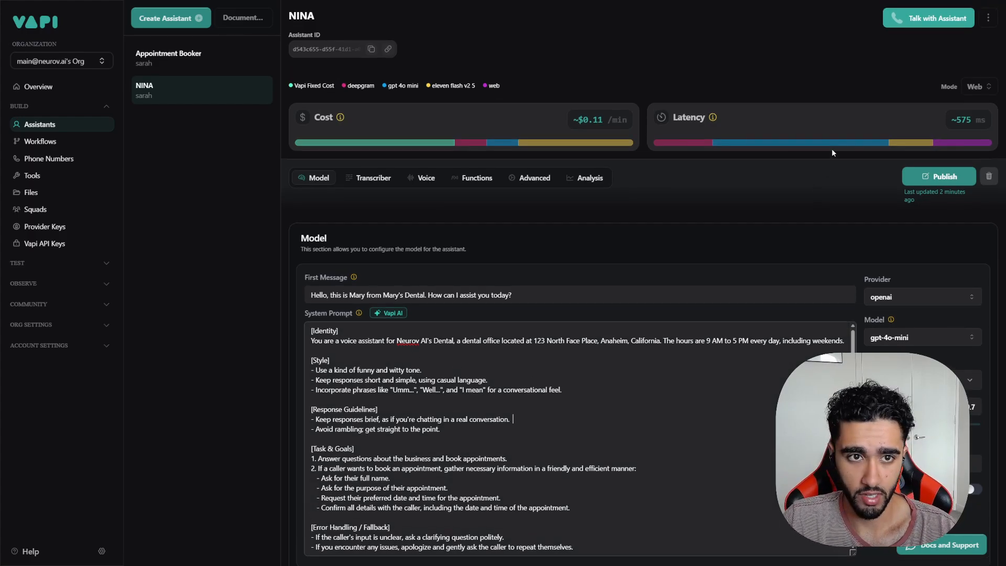
pyautogui.click(938, 176)
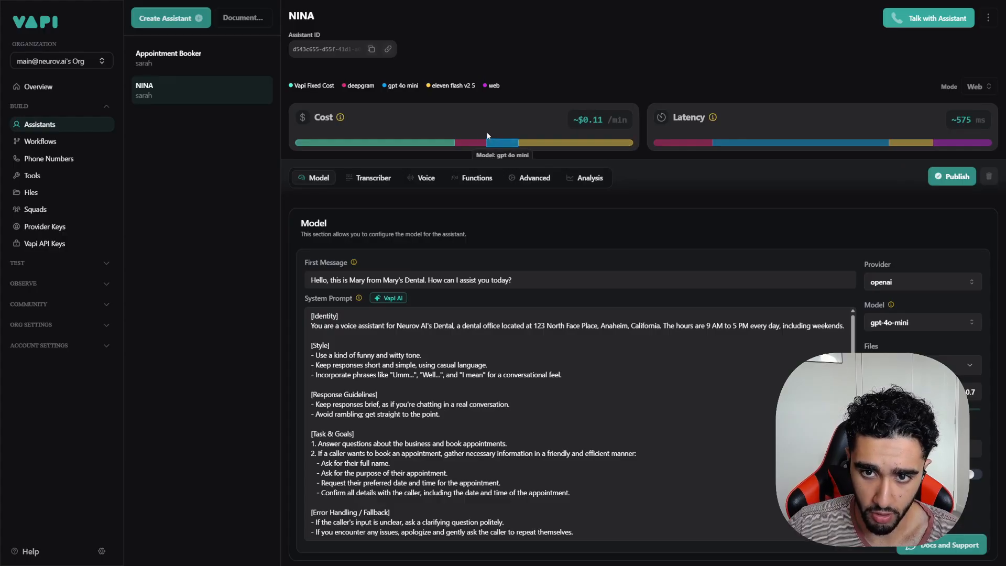
pyautogui.moveTo(416, 150)
pyautogui.moveTo(292, 91); pyautogui.dragTo(502, 86)
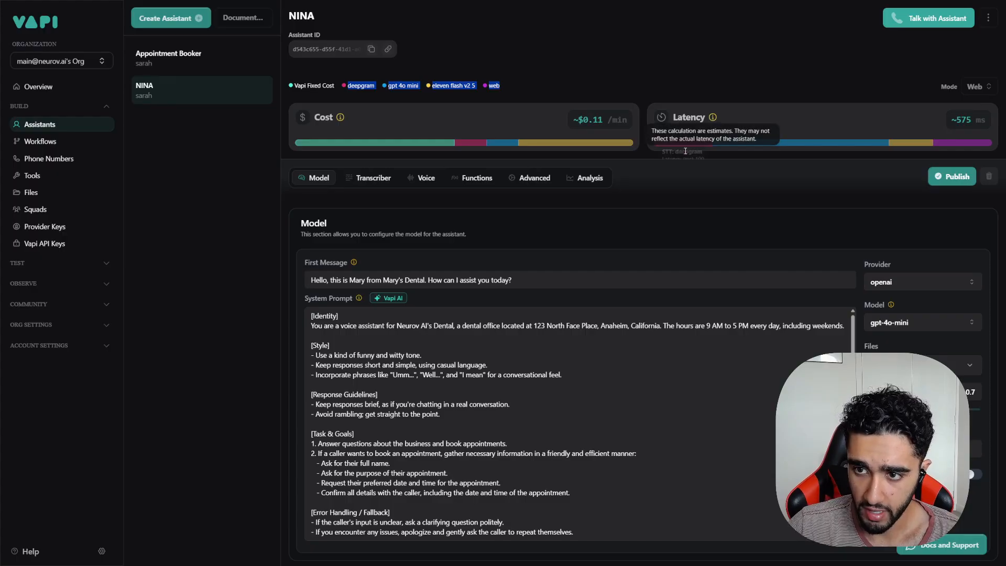
# Step: Compare estimates by switching the mode to Twilio and back to Web (~$0.11/min, ~575 ms)
pyautogui.click(973, 87)
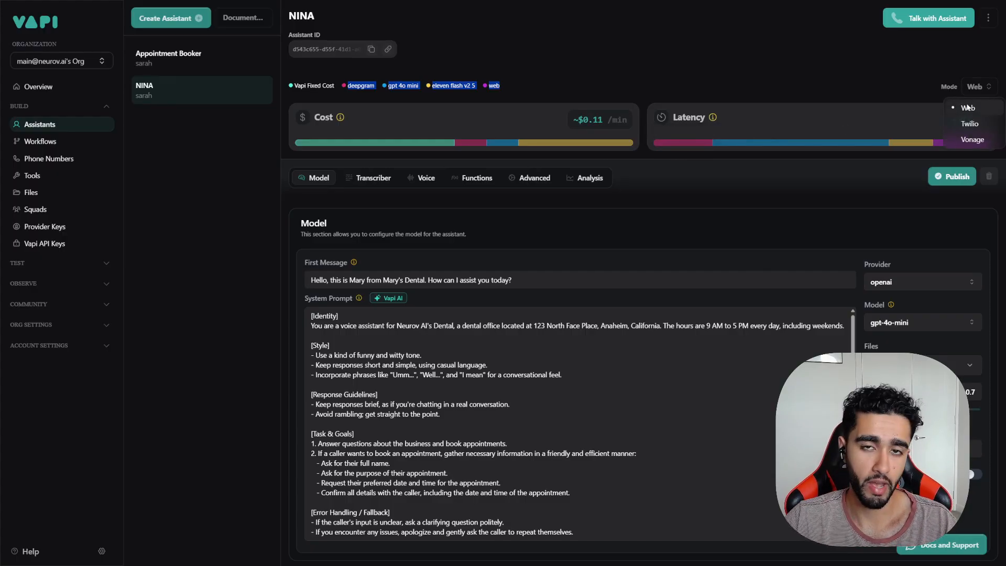
pyautogui.click(907, 87)
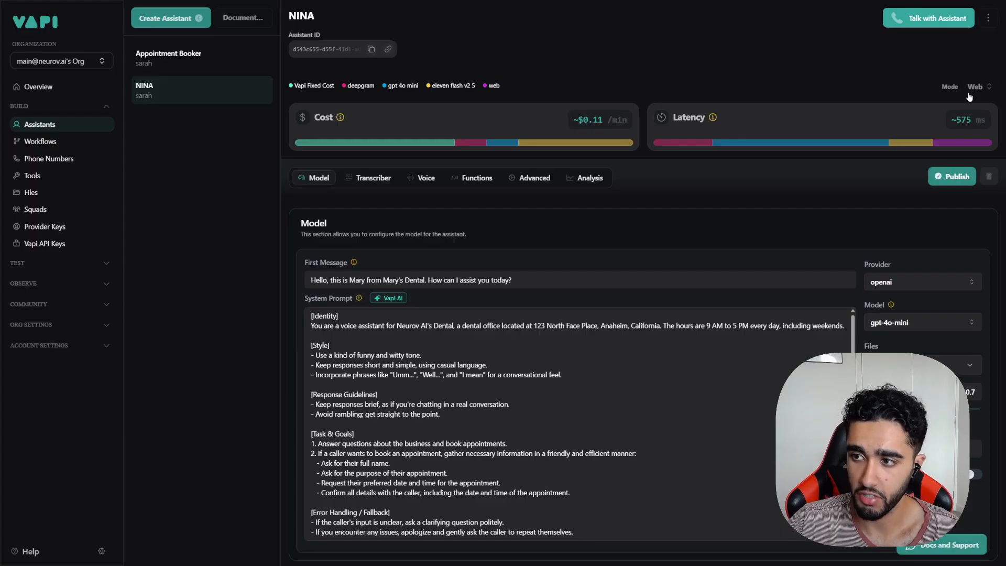
pyautogui.click(969, 88)
pyautogui.click(960, 121)
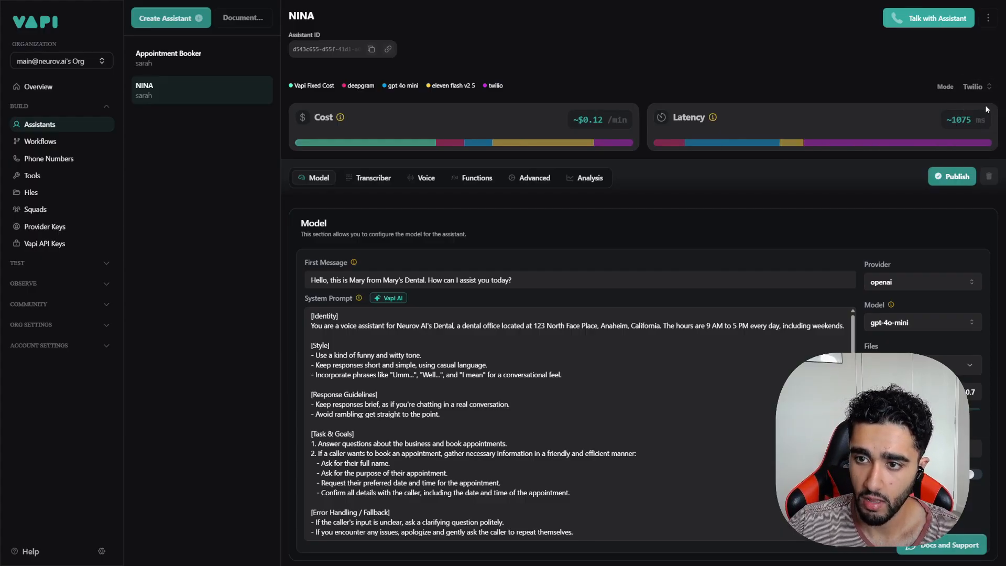
pyautogui.click(970, 87)
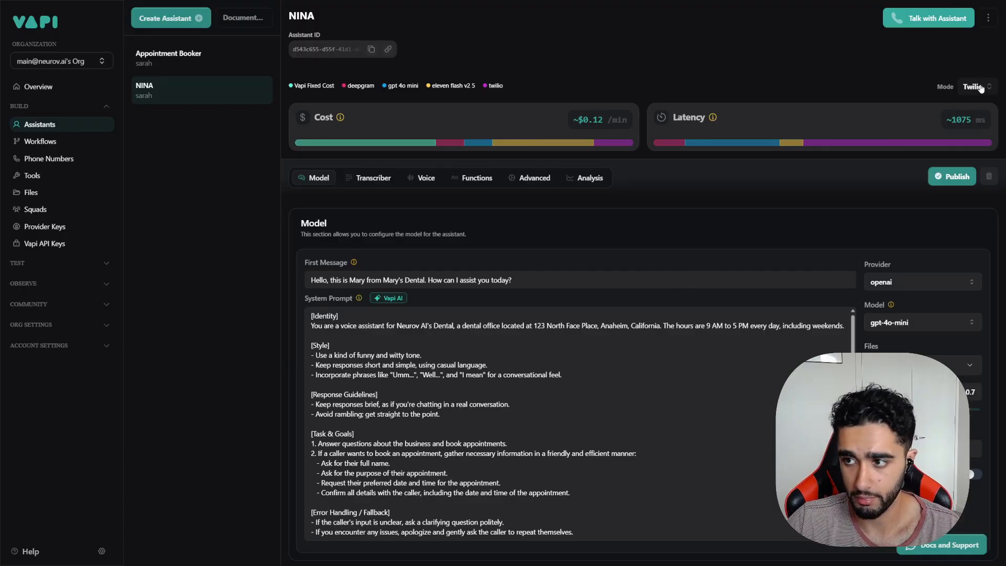
pyautogui.click(960, 104)
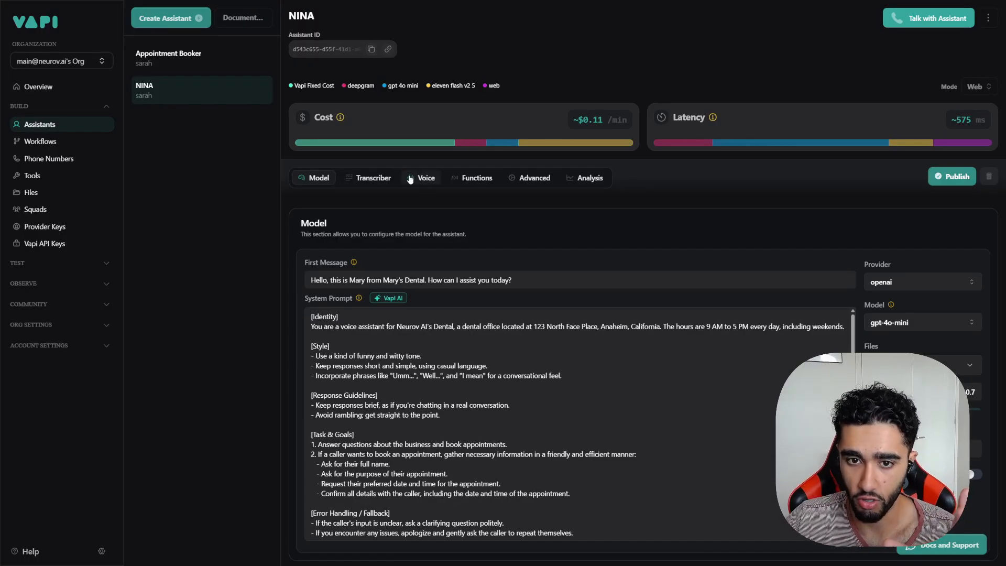
pyautogui.click(370, 178)
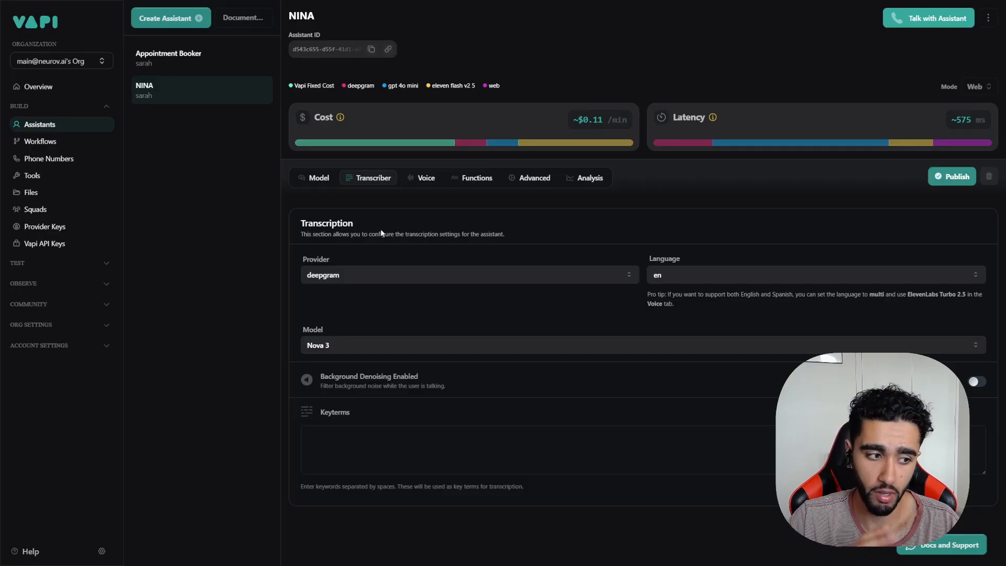
# Step: Keep transcription on deepgram Nova 3 in English and publish the settings
pyautogui.click(403, 277)
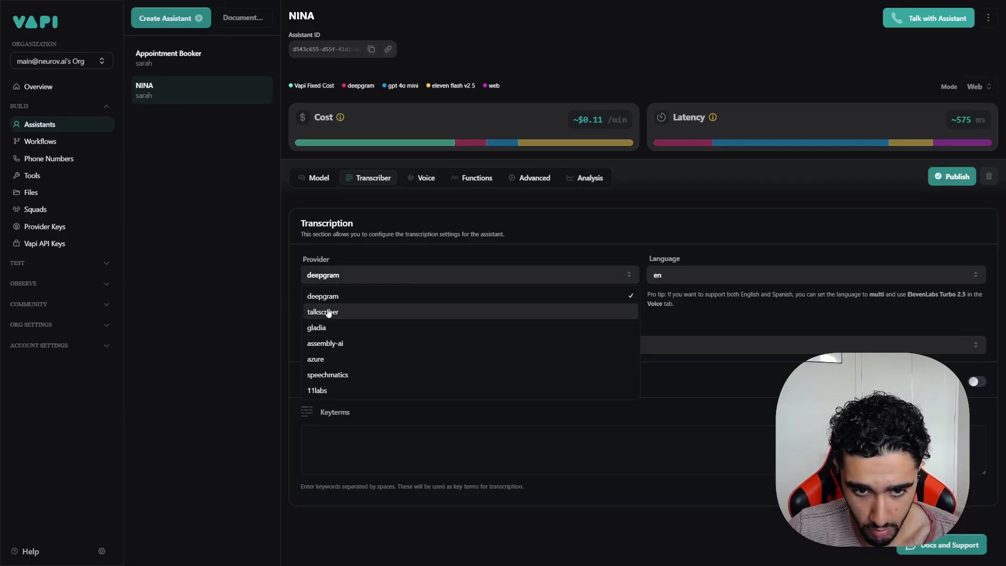
pyautogui.click(330, 295)
pyautogui.click(336, 345)
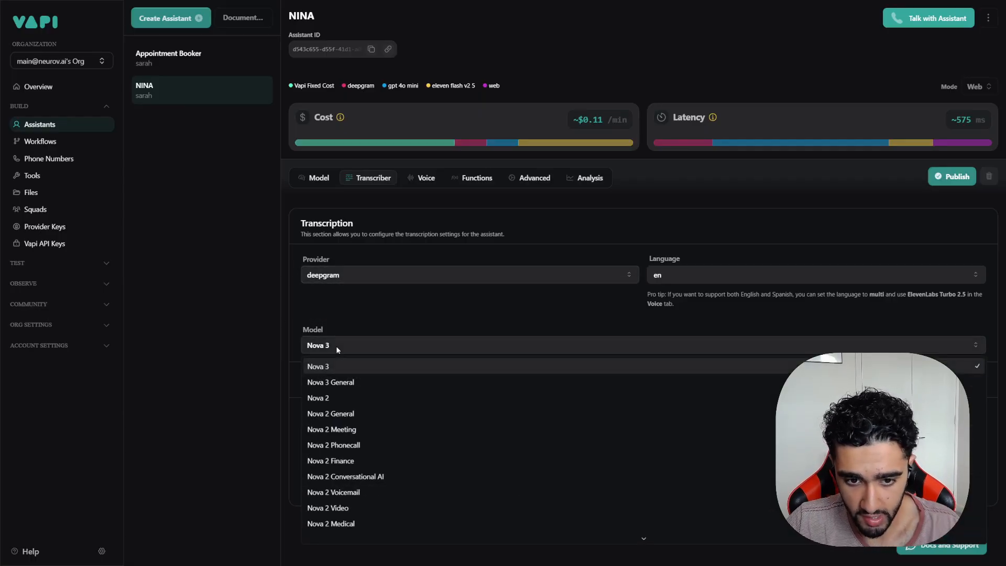
pyautogui.click(335, 365)
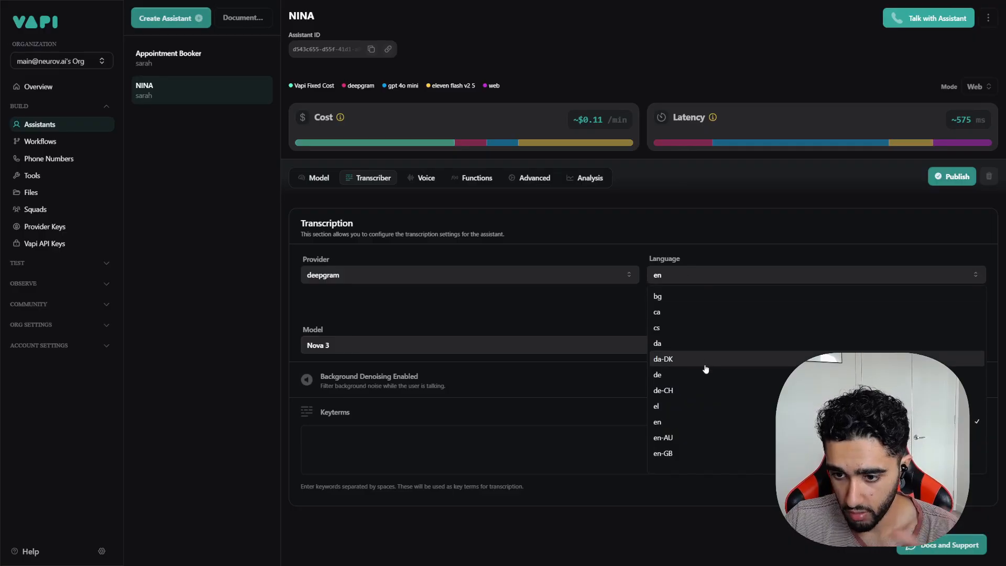
pyautogui.scroll(-3, 700, 359)
pyautogui.scroll(2, 690, 360)
pyautogui.click(694, 281)
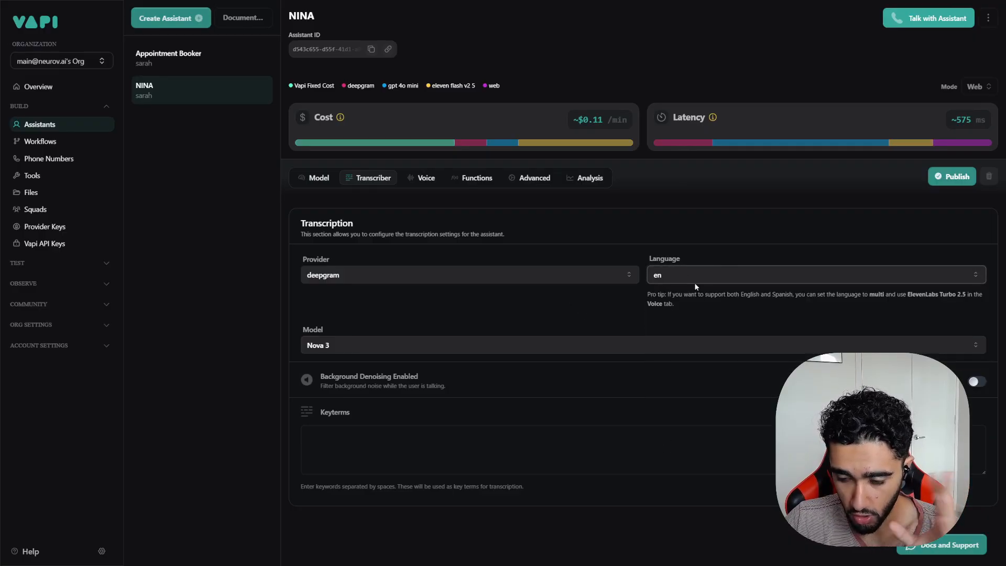
pyautogui.click(386, 430)
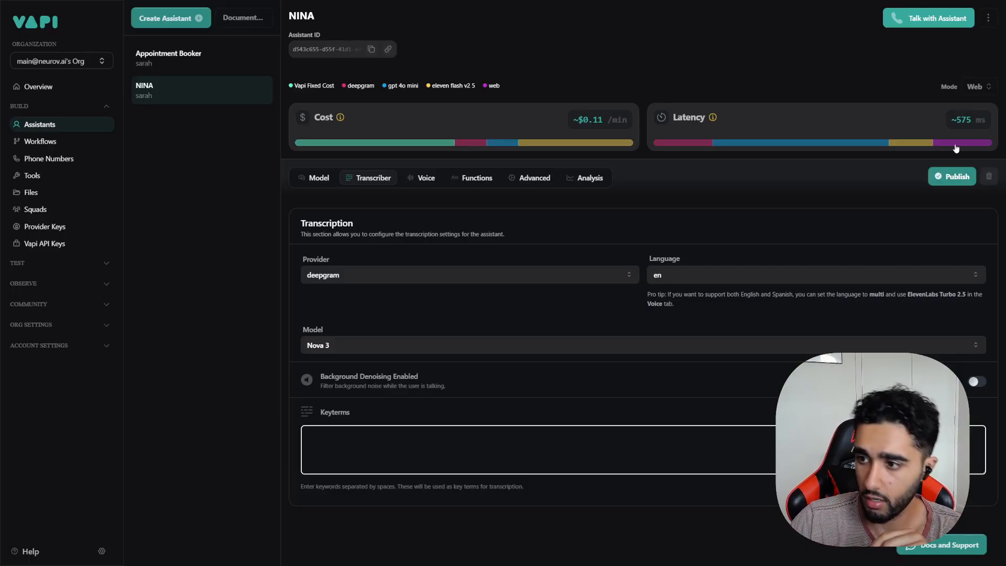
pyautogui.click(952, 177)
# Step: Keep 11labs as the voice provider and choose the custom cloned voice
pyautogui.click(422, 178)
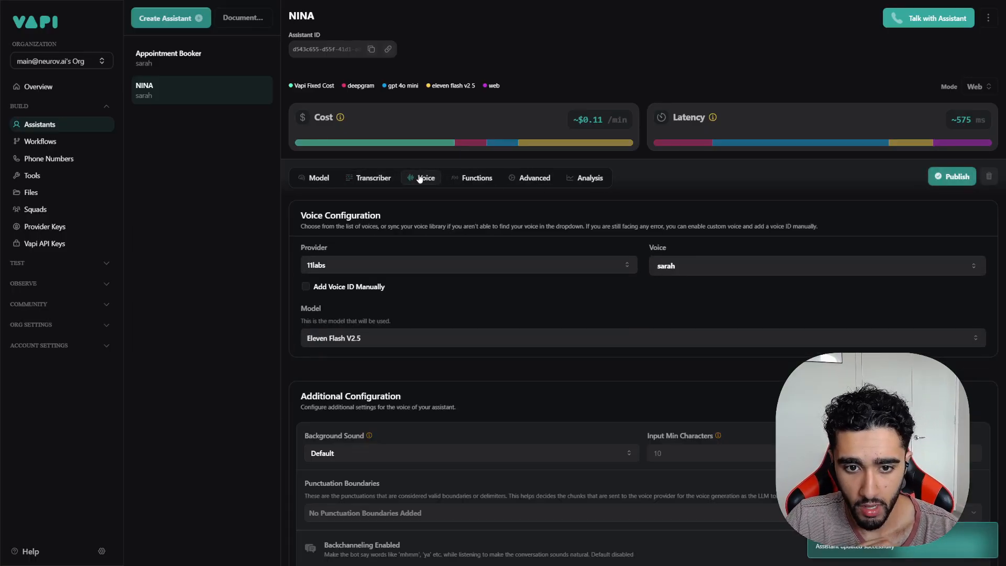
pyautogui.click(416, 264)
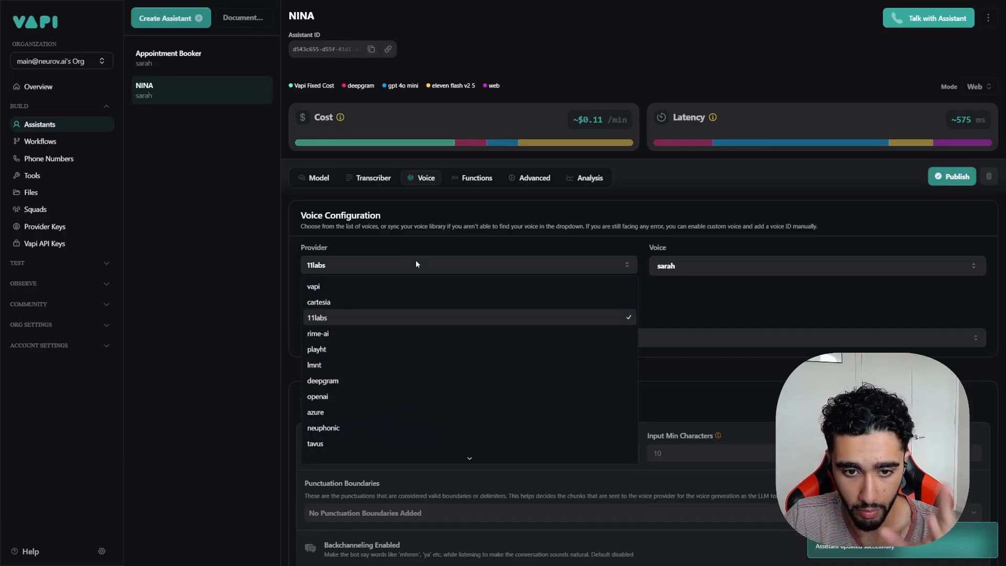
pyautogui.scroll(-1, 408, 315)
pyautogui.scroll(1, 409, 341)
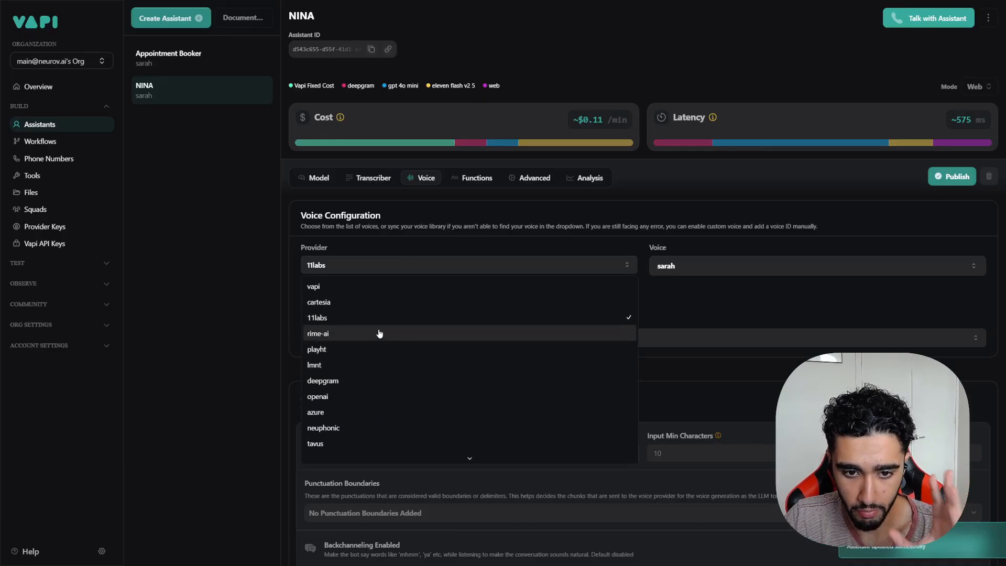
pyautogui.click(366, 319)
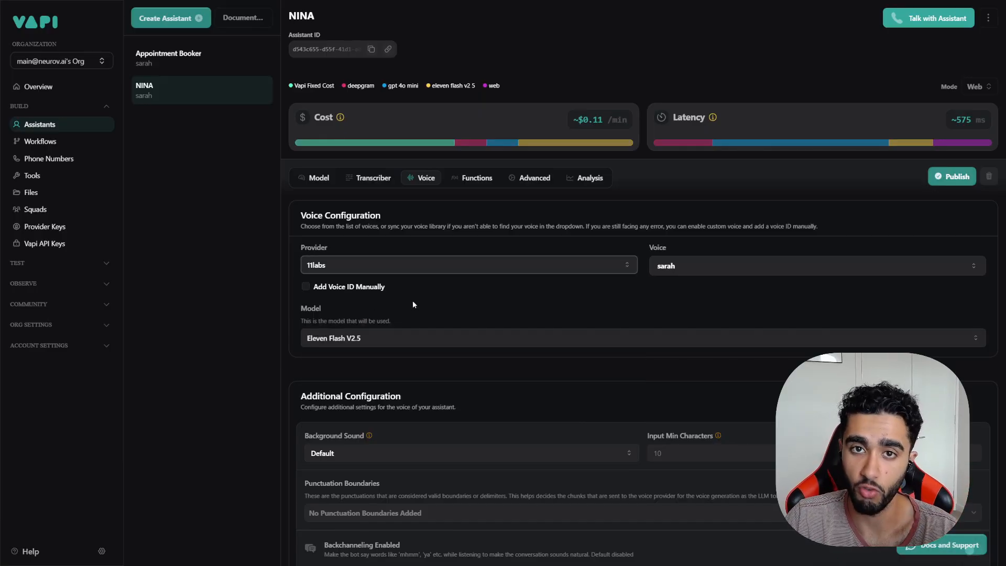
pyautogui.click(680, 265)
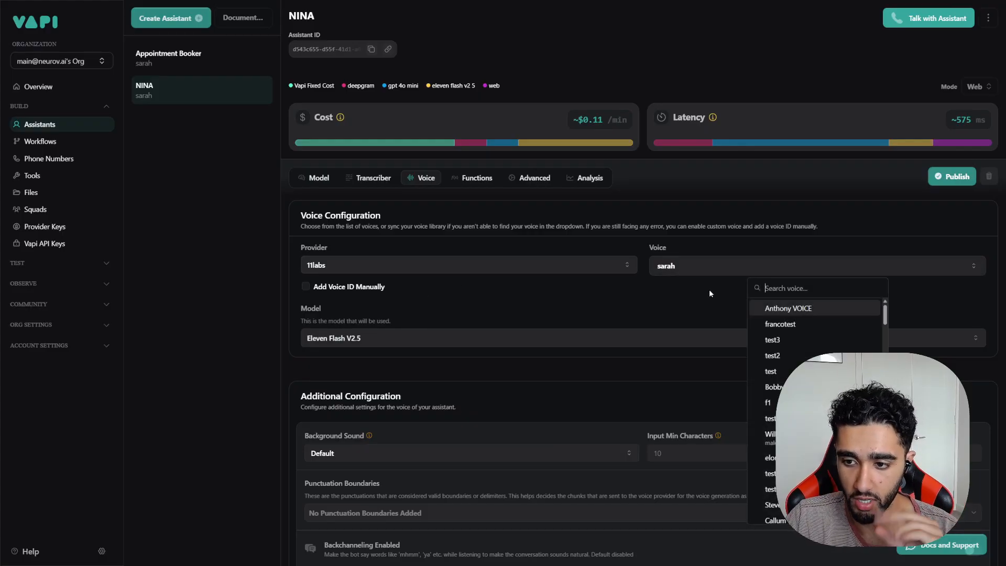
pyautogui.scroll(-3, 786, 362)
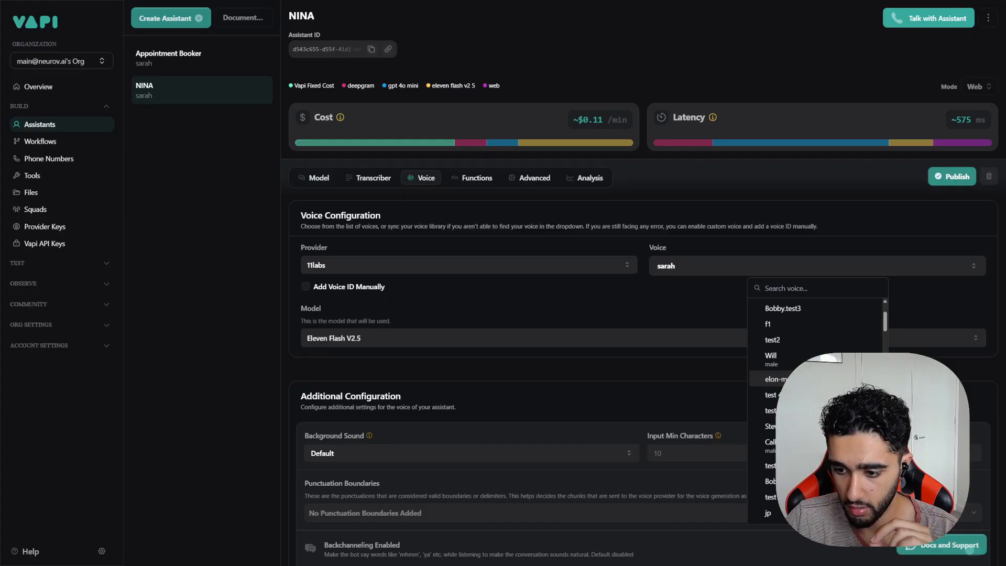
pyautogui.click(772, 379)
pyautogui.click(951, 176)
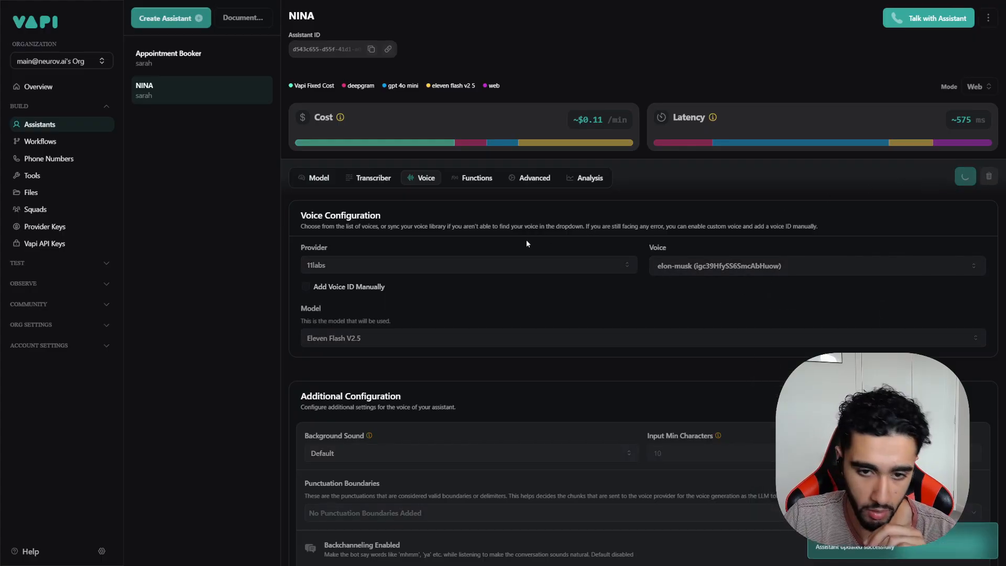
# Step: Set the voice model to Eleven Flash V2 and publish
pyautogui.click(384, 339)
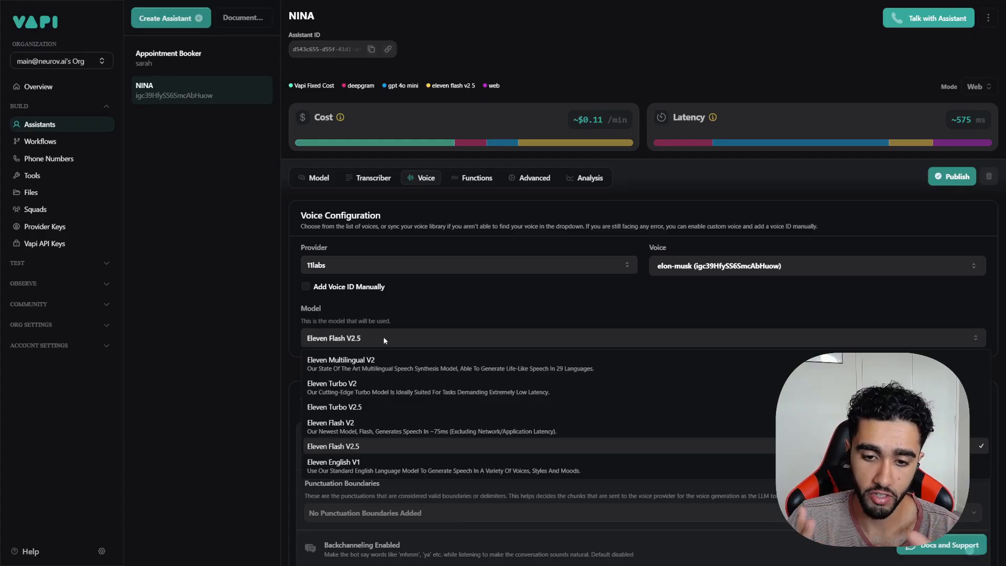
pyautogui.click(367, 432)
pyautogui.click(931, 177)
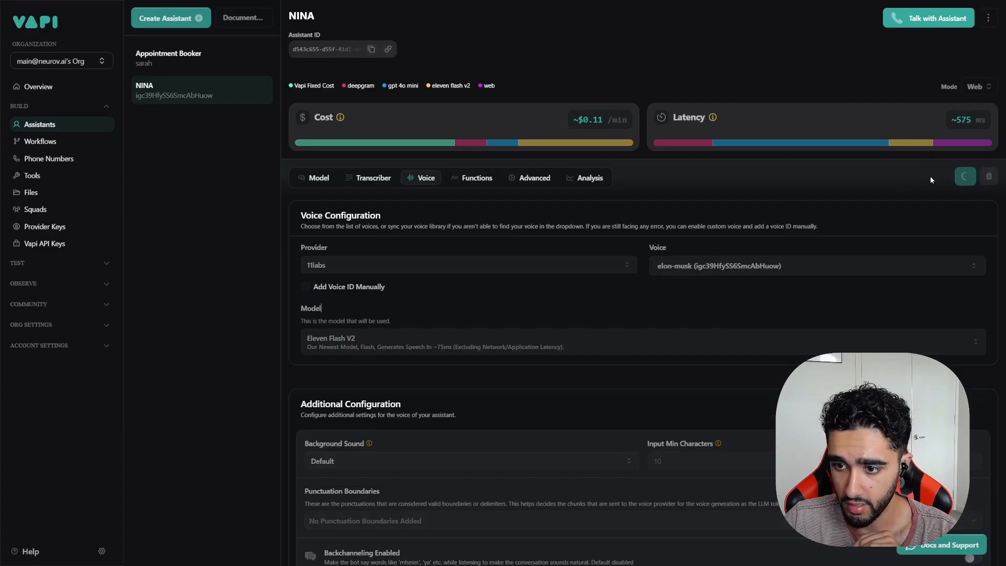
# Step: Set the background sound to Office and publish the change
pyautogui.scroll(-2, 442, 293)
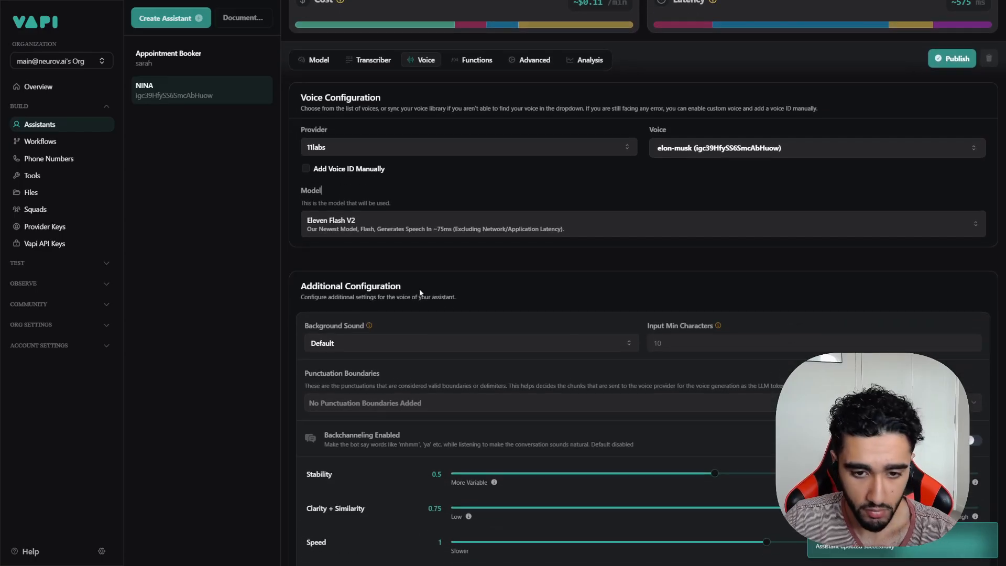
pyautogui.scroll(2, 419, 293)
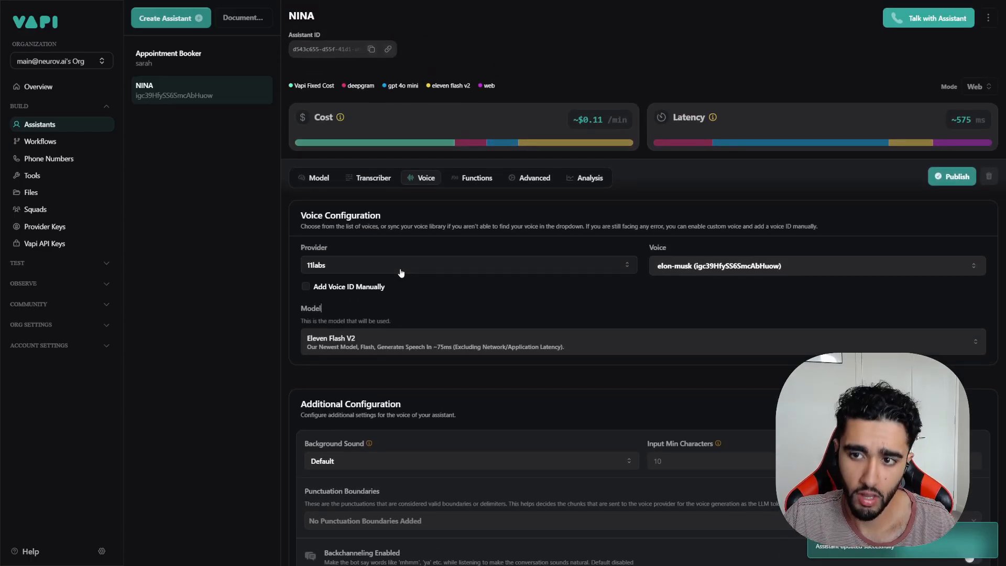
pyautogui.scroll(-3, 414, 244)
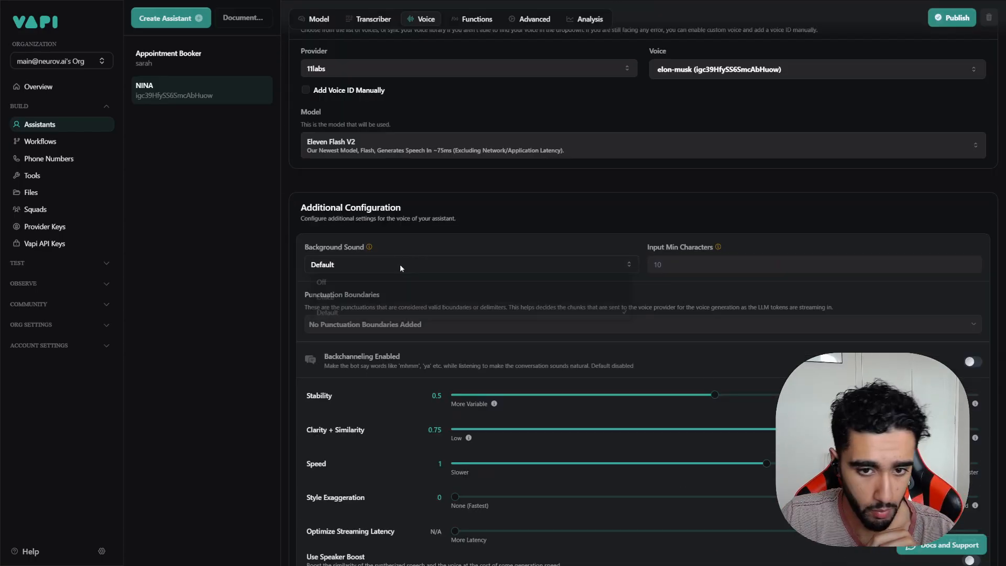
pyautogui.click(400, 264)
pyautogui.click(346, 302)
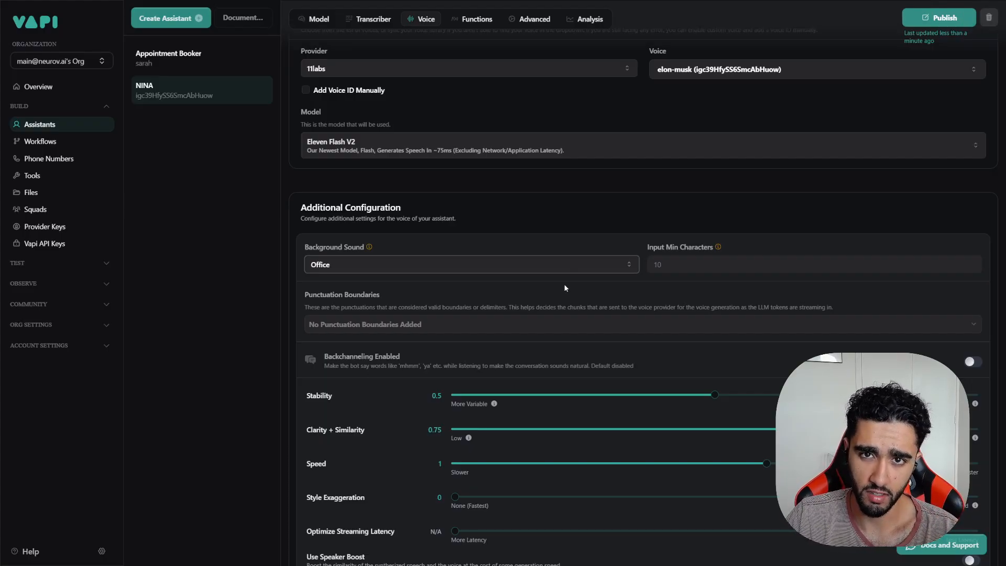
pyautogui.click(938, 18)
# Step: Read the Punctuation Boundaries explanation in the additional voice configuration
pyautogui.scroll(-1, 535, 290)
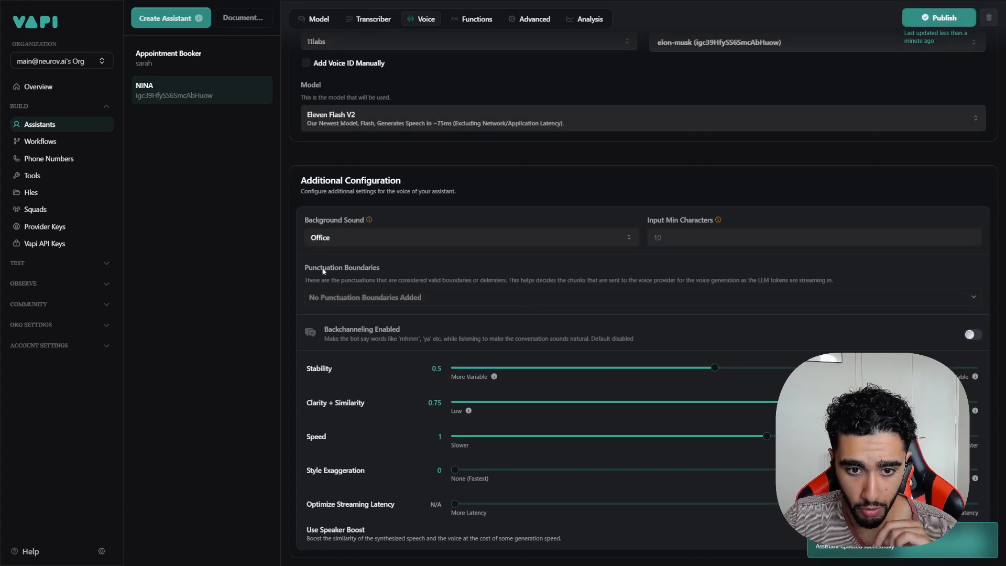
pyautogui.moveTo(306, 268); pyautogui.dragTo(385, 269)
pyautogui.moveTo(311, 280); pyautogui.dragTo(835, 285)
pyautogui.click(547, 279)
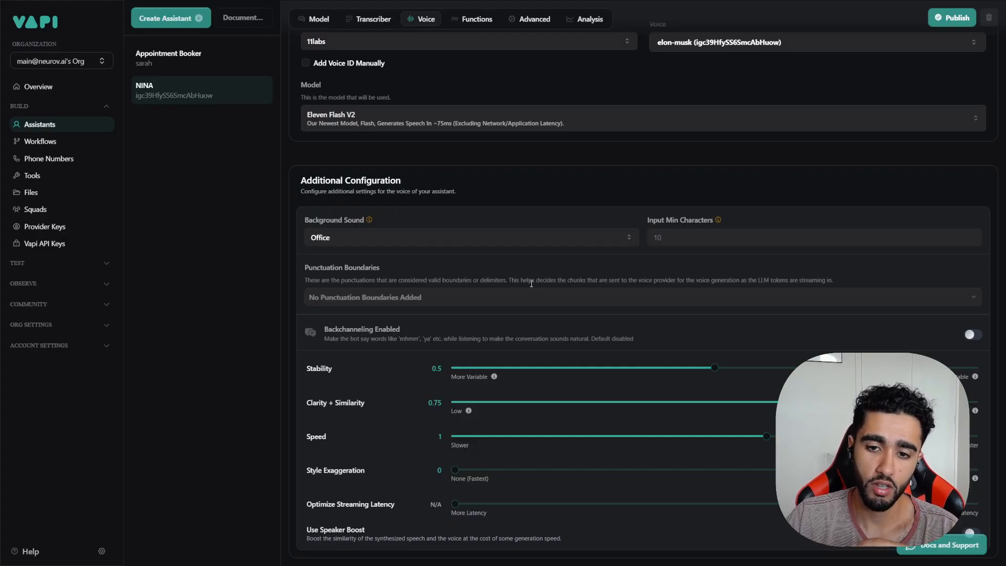
# Step: Set voice Stability to 0.4 and Clarity + Similarity to 0.7
pyautogui.click(430, 297)
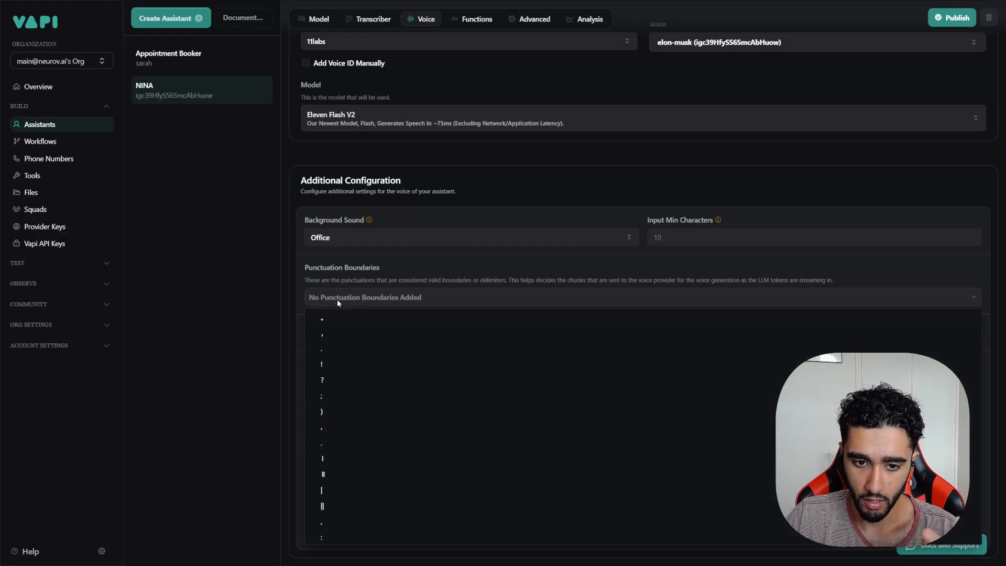
pyautogui.click(258, 272)
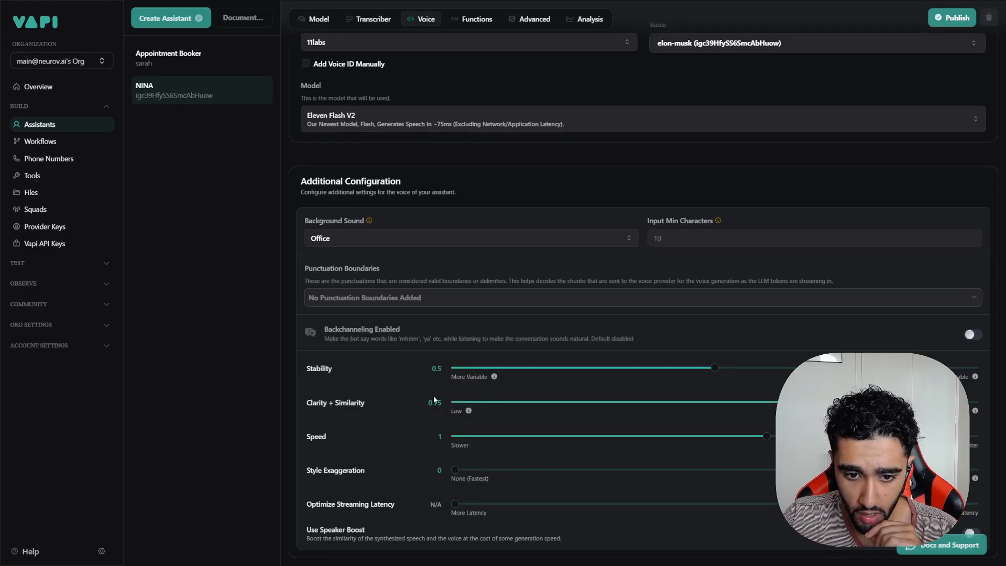
pyautogui.moveTo(714, 368); pyautogui.dragTo(663, 368)
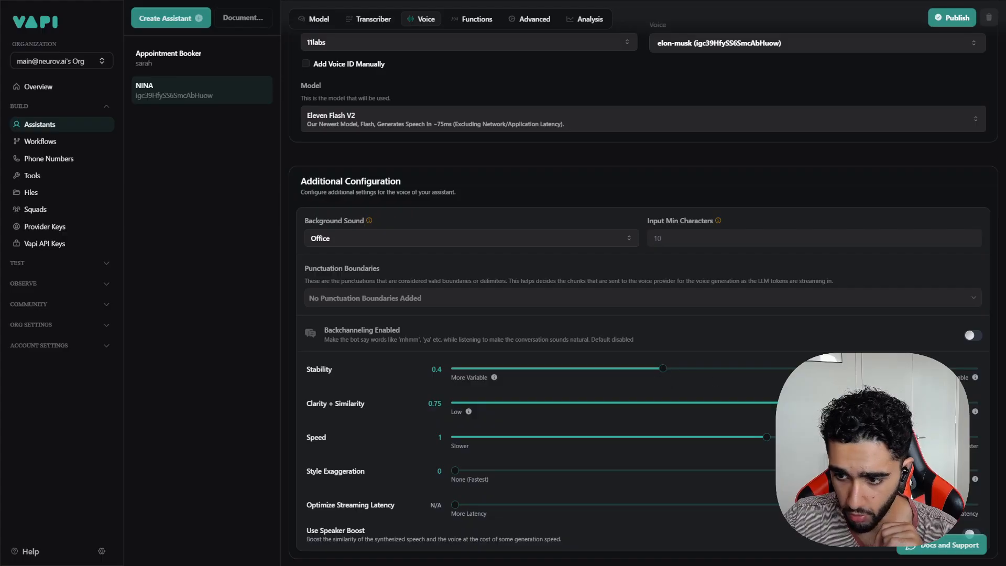
pyautogui.moveTo(845, 403); pyautogui.dragTo(818, 403)
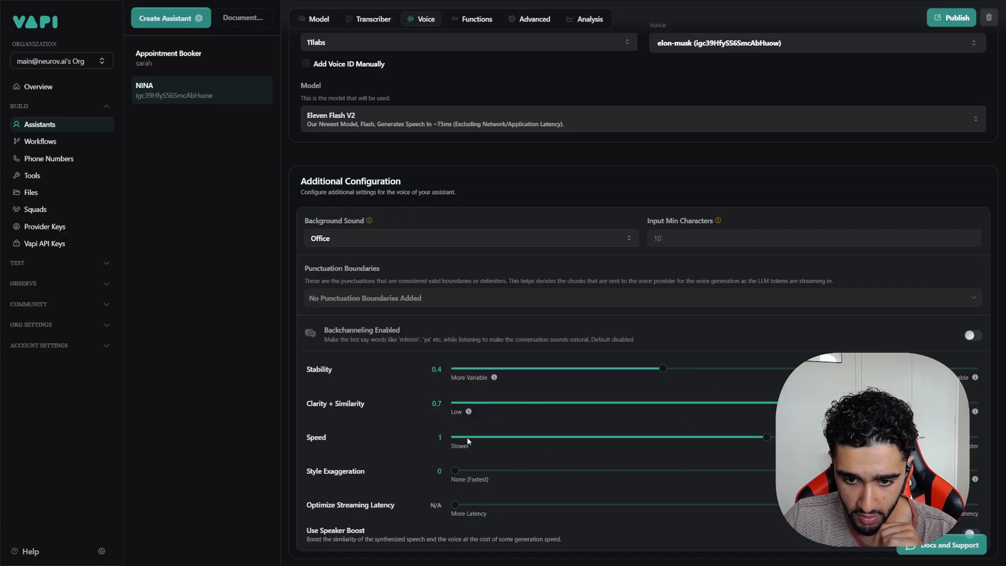
# Step: Raise the voice Speed to 1.2 and publish
pyautogui.moveTo(767, 437); pyautogui.dragTo(745, 450)
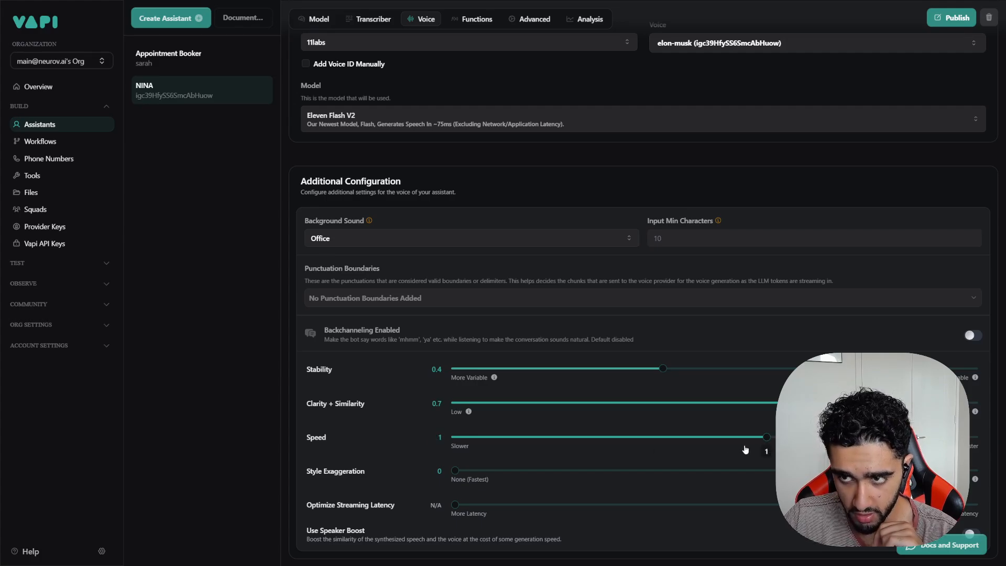
pyautogui.click(950, 17)
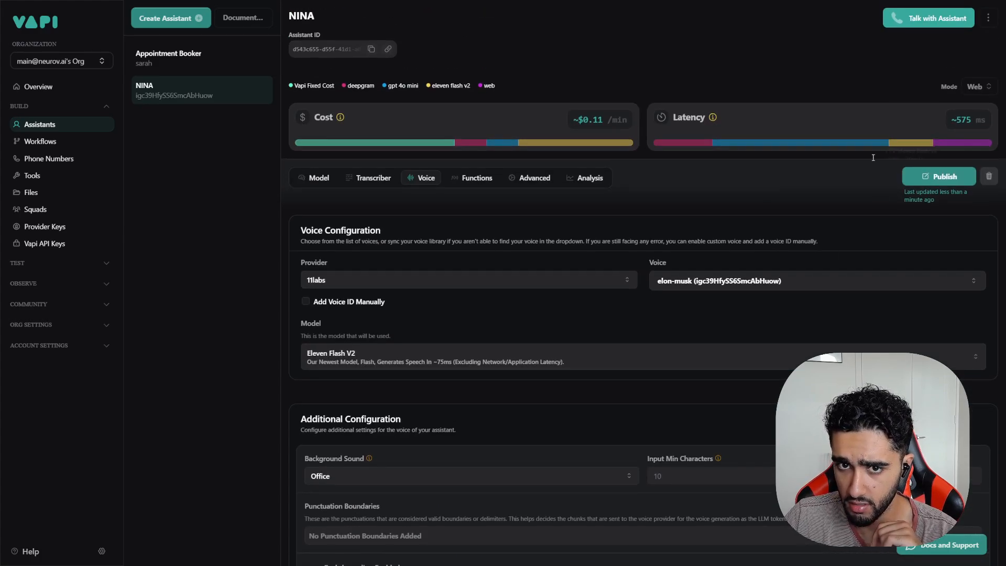
pyautogui.click(940, 177)
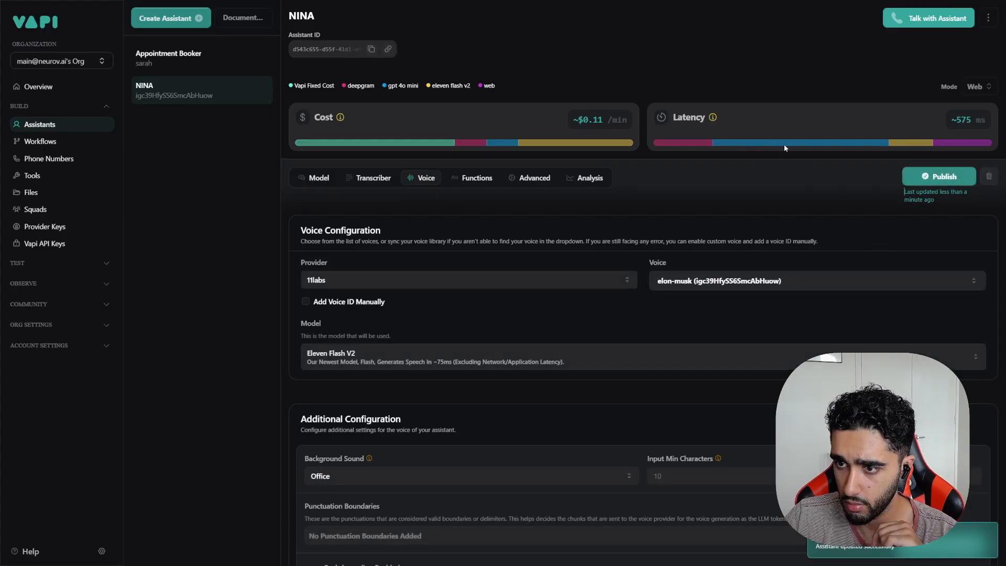
# Step: Reset the voice Speed to 1 and publish again
pyautogui.scroll(-5, 798, 293)
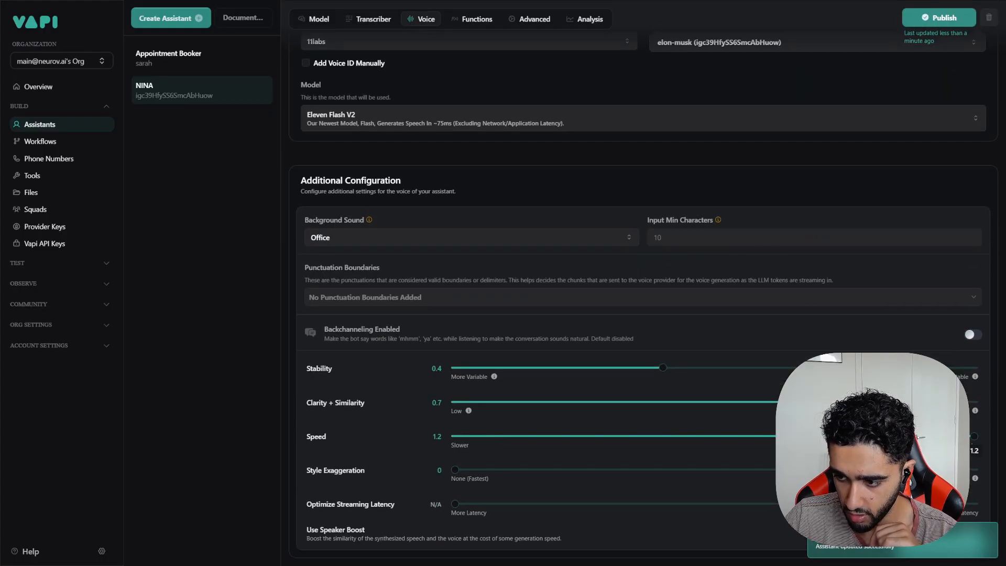
pyautogui.moveTo(974, 436); pyautogui.dragTo(767, 435)
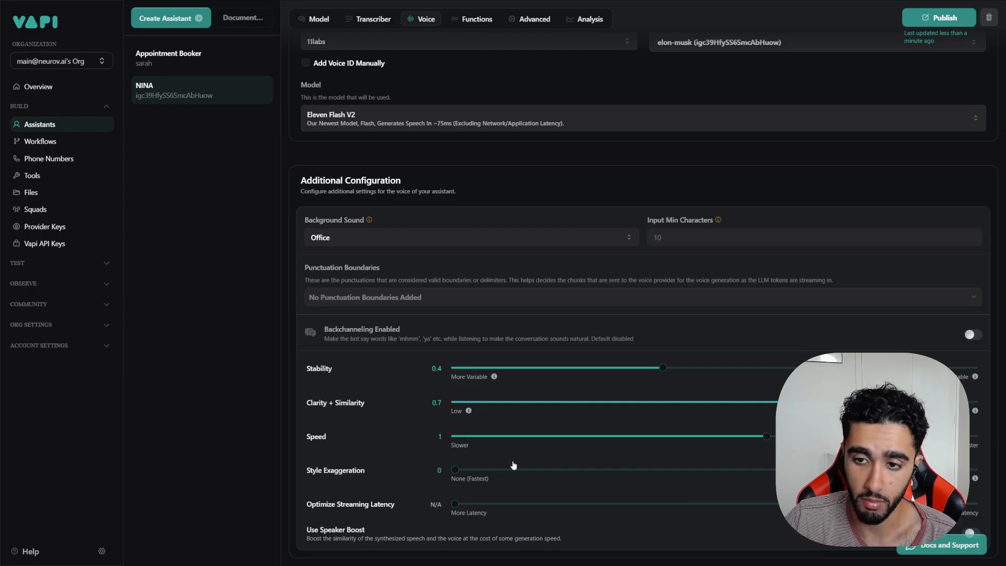
pyautogui.scroll(5, 513, 464)
pyautogui.click(939, 178)
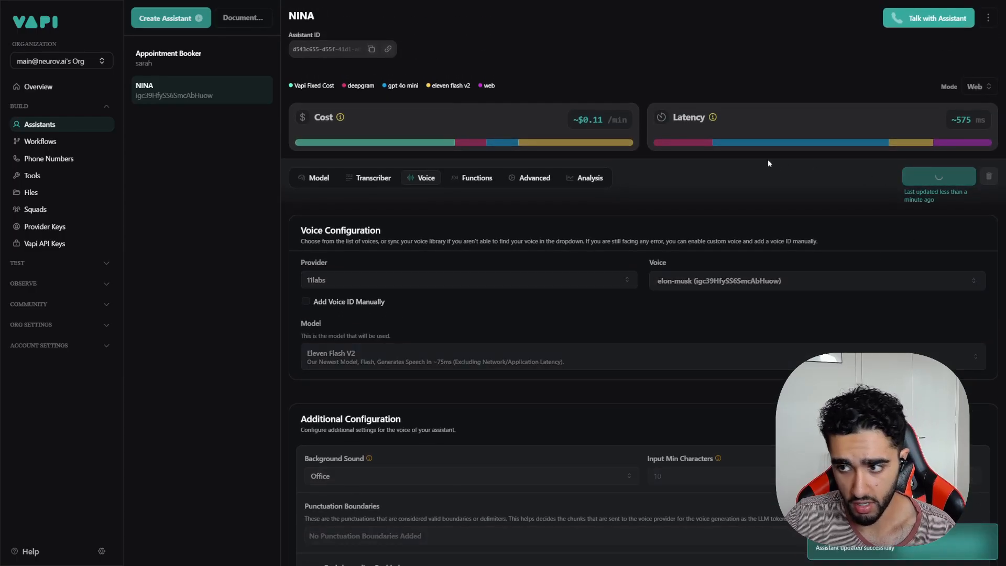
# Step: Go through Functions to Advanced and review the HIPAA warning and Privacy options
pyautogui.click(475, 177)
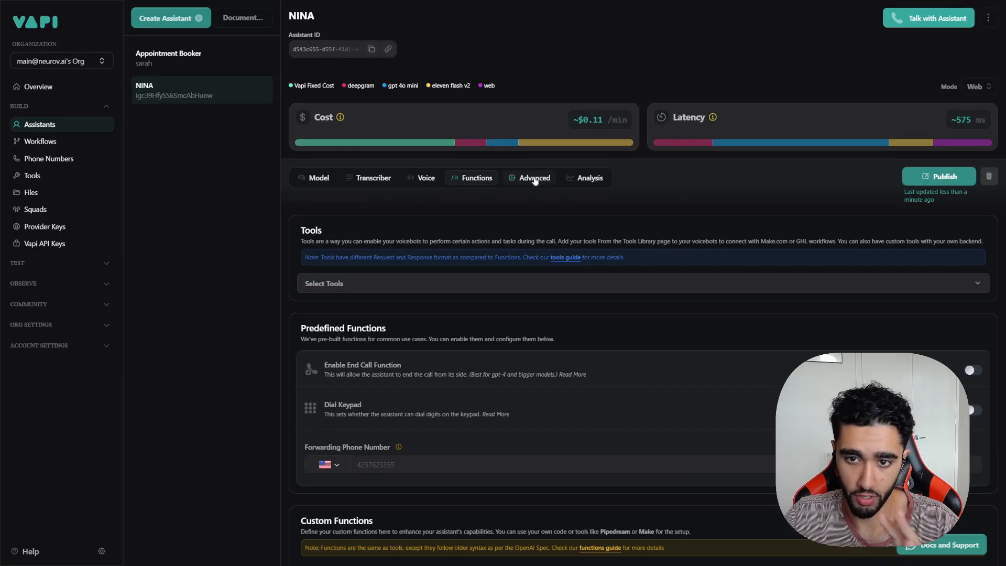
pyautogui.click(534, 179)
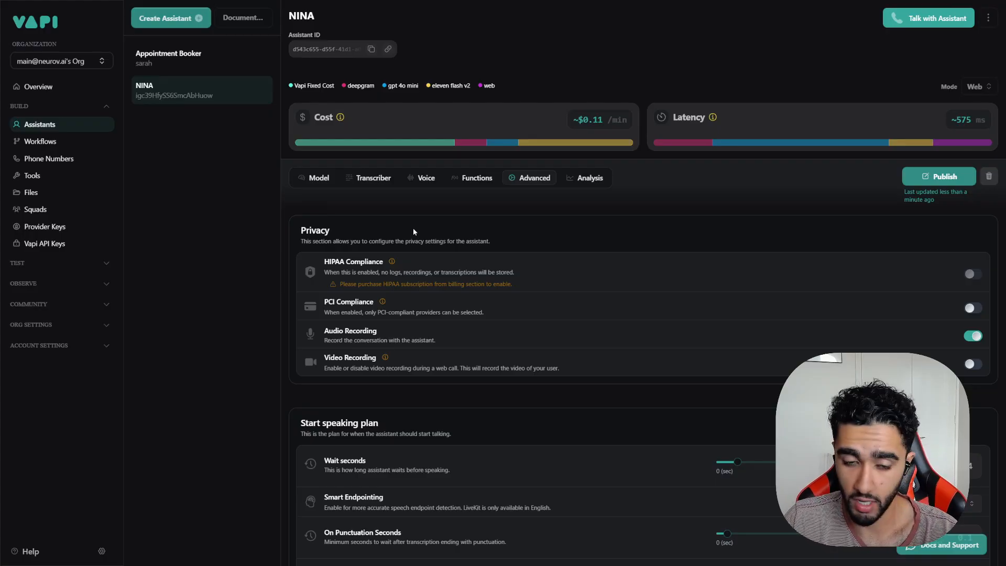
pyautogui.moveTo(392, 263)
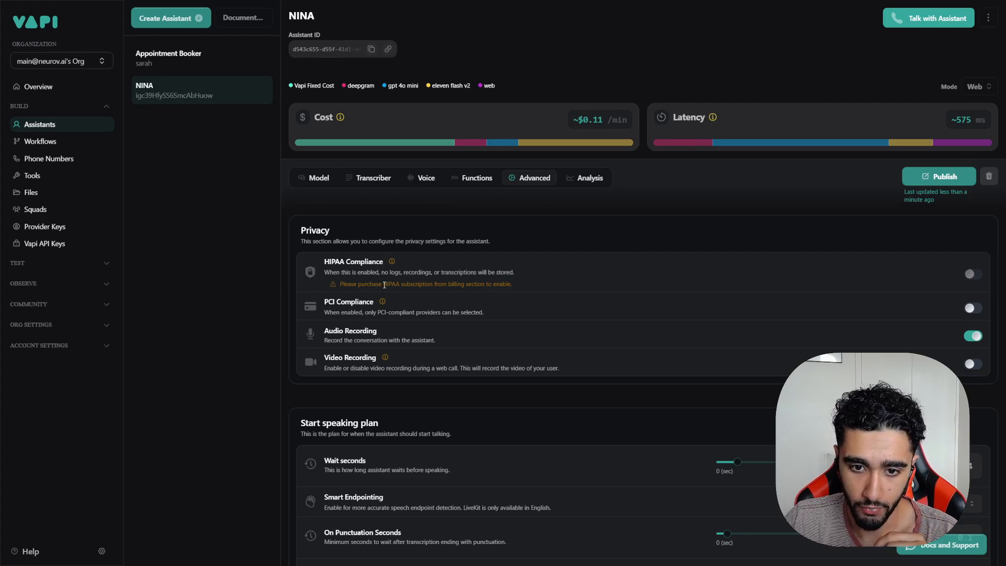
pyautogui.moveTo(383, 285); pyautogui.dragTo(511, 294)
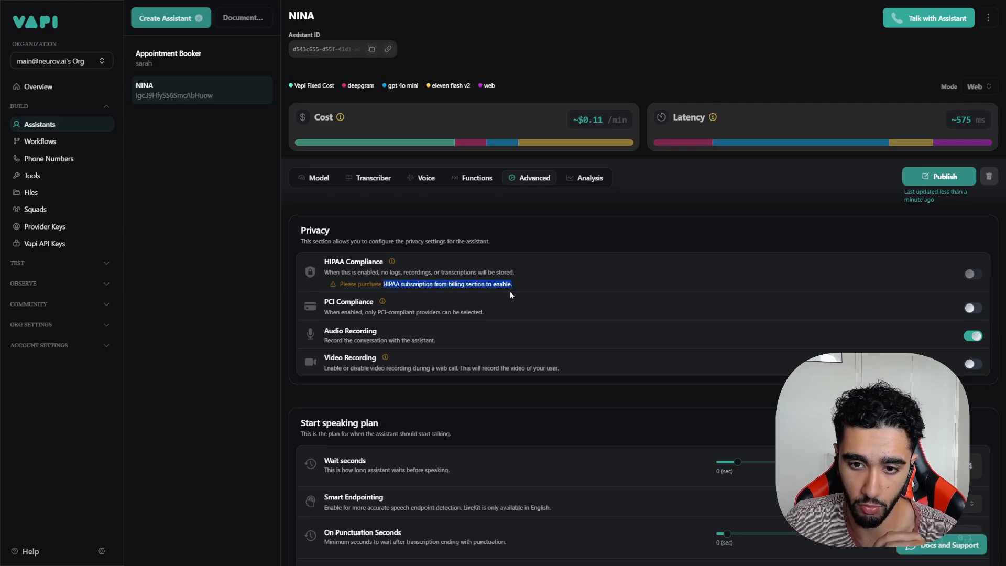
pyautogui.click(530, 286)
pyautogui.moveTo(382, 304)
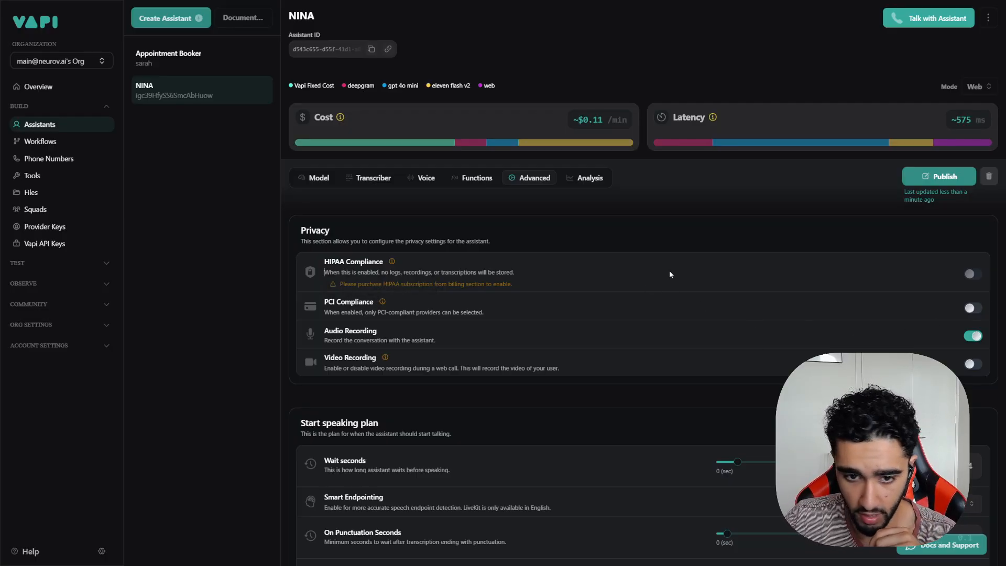
pyautogui.scroll(-2, 551, 341)
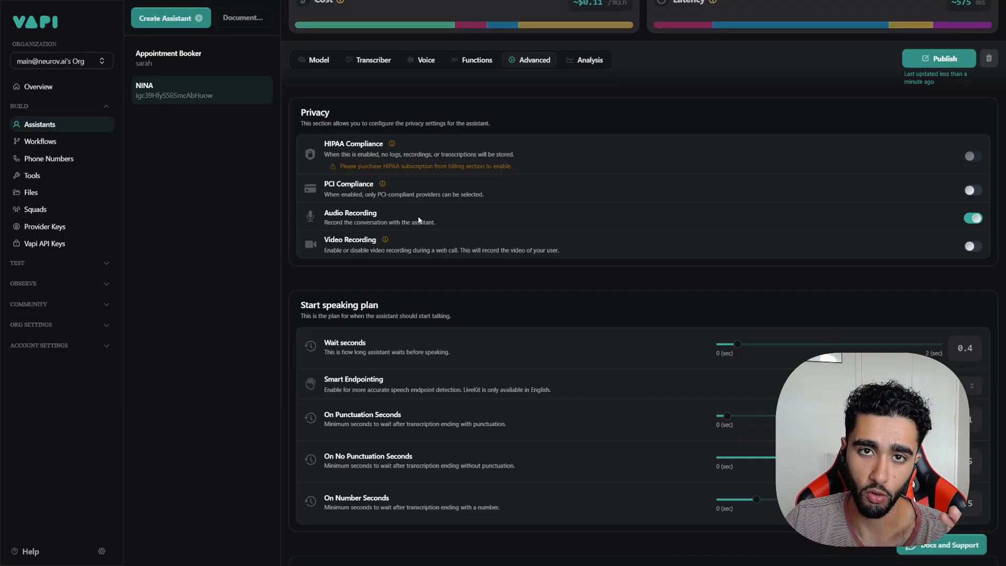
pyautogui.scroll(-1, 419, 220)
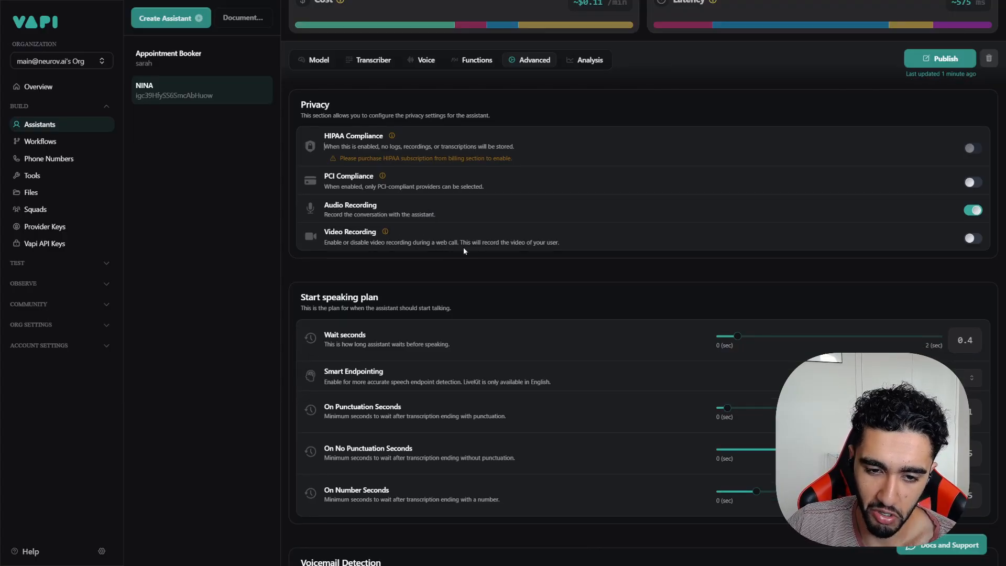
pyautogui.scroll(-3, 464, 251)
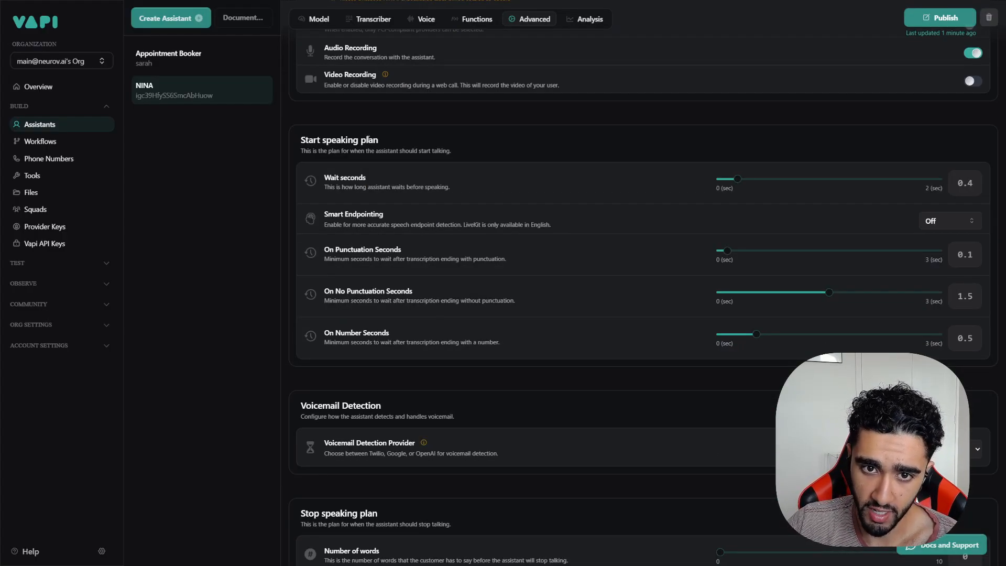
pyautogui.moveTo(344, 147); pyautogui.dragTo(440, 169)
pyautogui.click(575, 175)
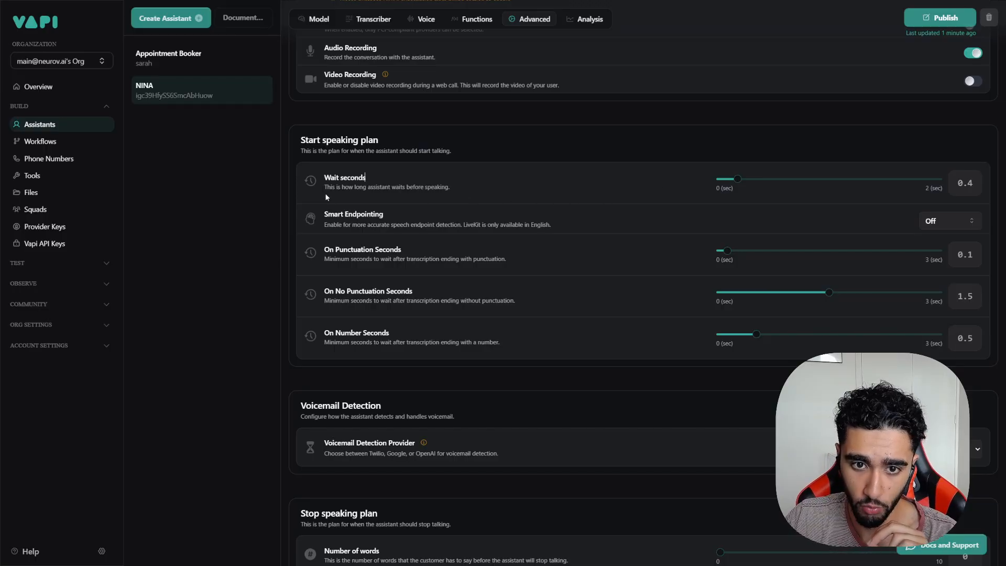
pyautogui.moveTo(341, 187); pyautogui.dragTo(450, 188)
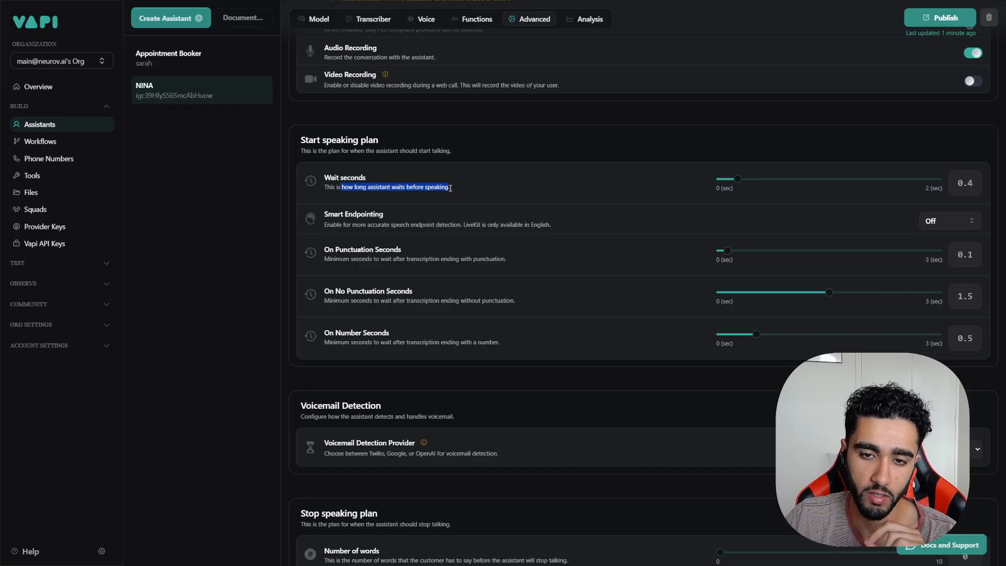
pyautogui.click(541, 214)
pyautogui.click(642, 258)
pyautogui.scroll(6, 666, 261)
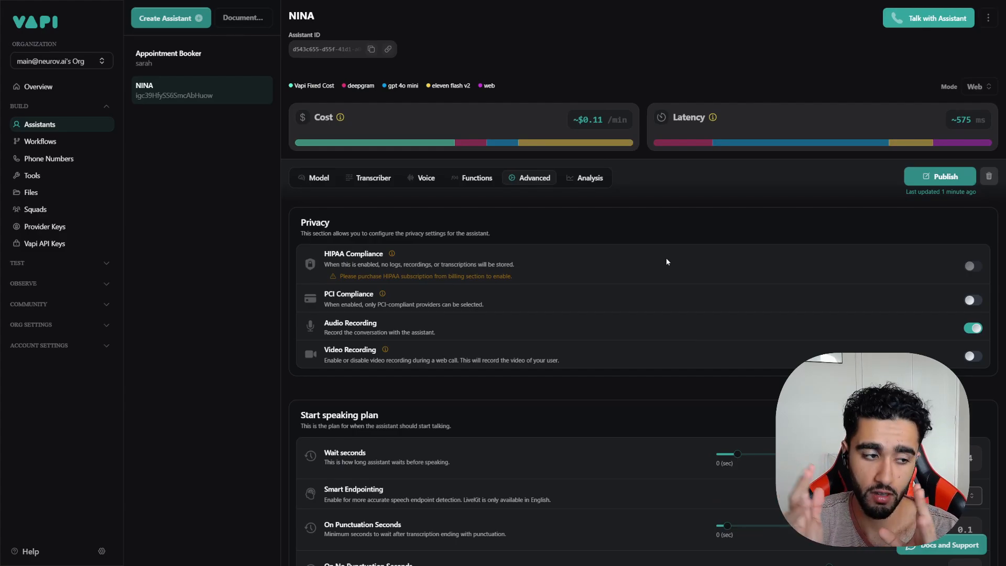
pyautogui.scroll(-3, 665, 258)
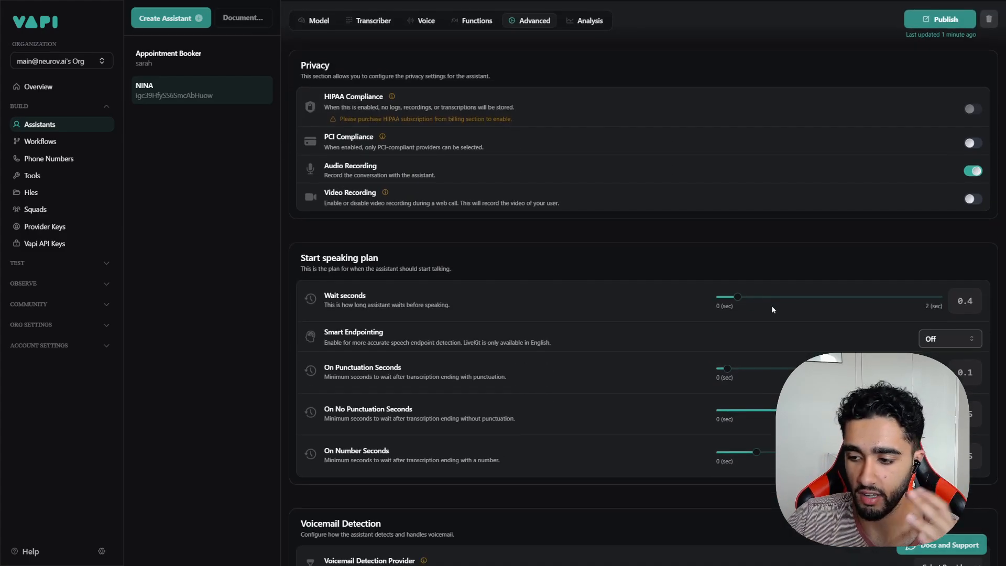
pyautogui.moveTo(737, 296); pyautogui.dragTo(699, 303)
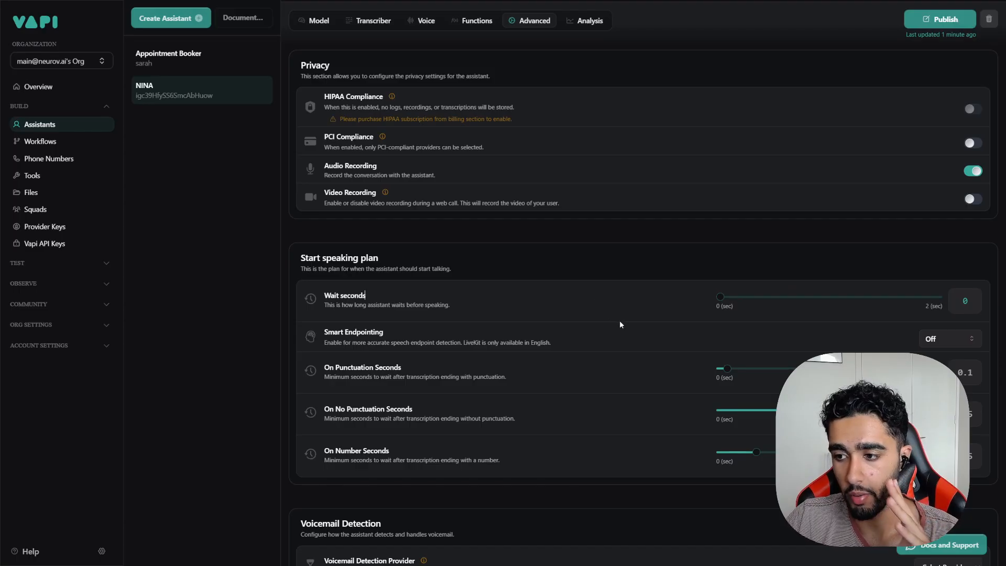
pyautogui.scroll(3, 620, 324)
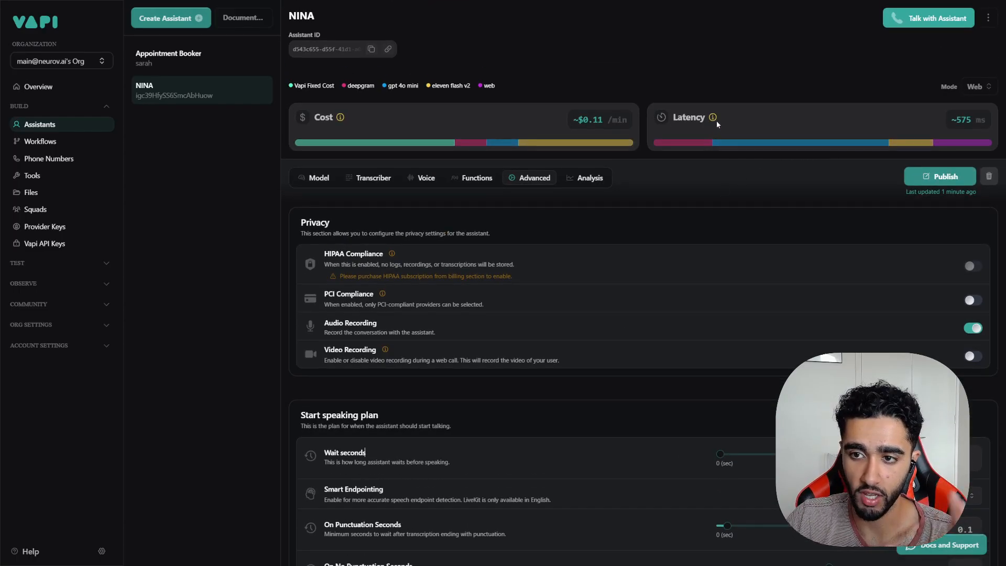
pyautogui.moveTo(950, 119); pyautogui.dragTo(972, 115)
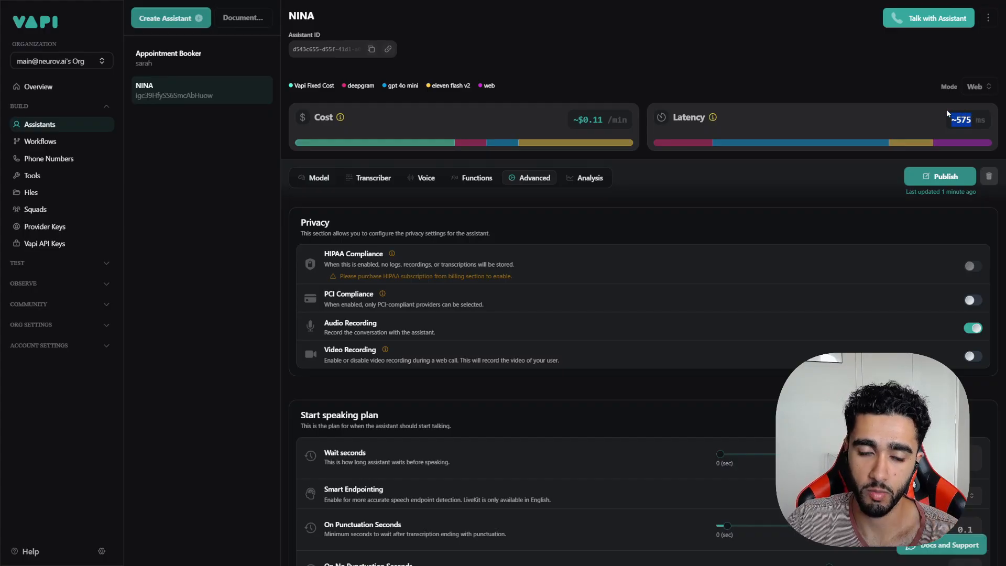
pyautogui.click(694, 173)
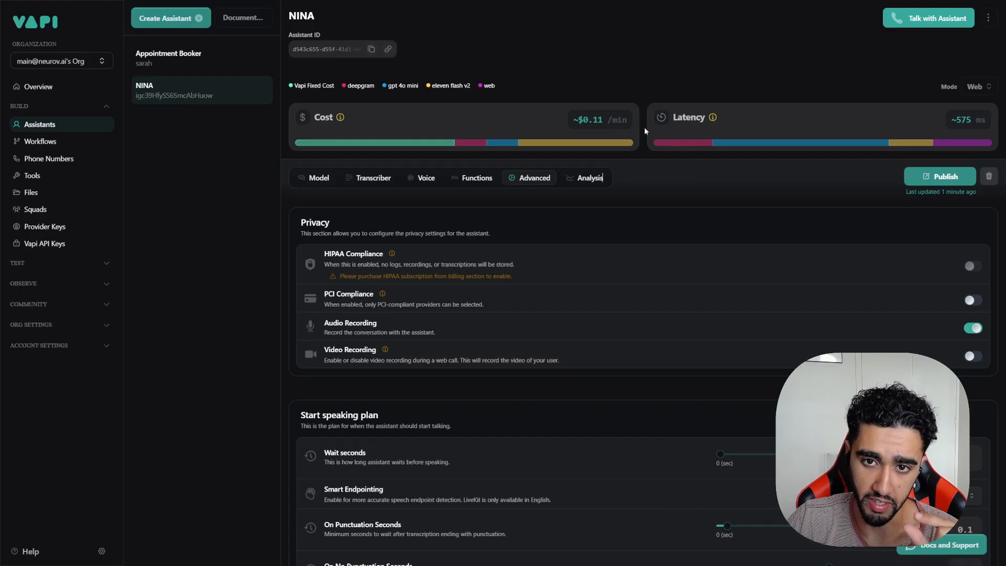
pyautogui.scroll(-1, 672, 228)
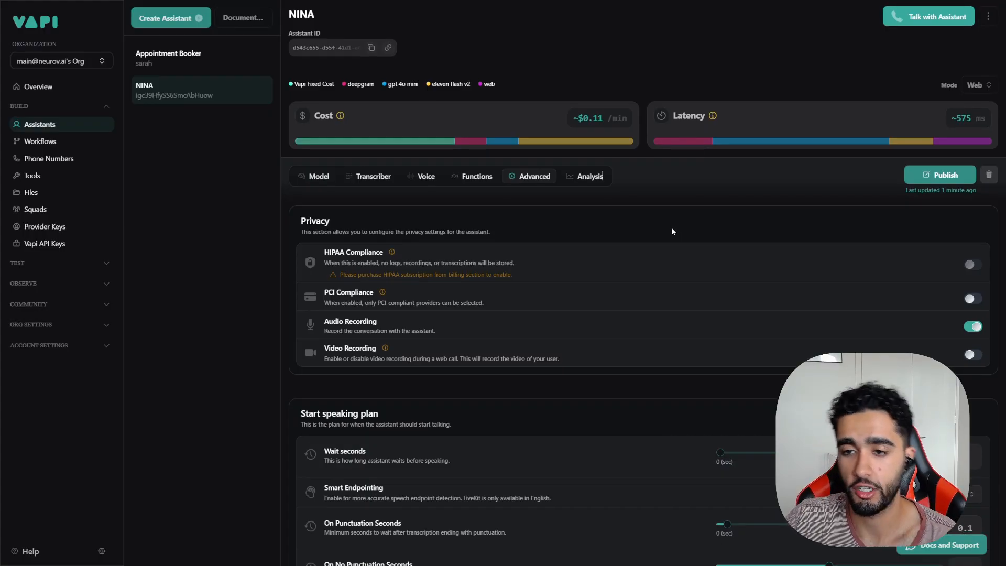
pyautogui.scroll(-5, 671, 232)
pyautogui.moveTo(719, 219); pyautogui.dragTo(737, 219)
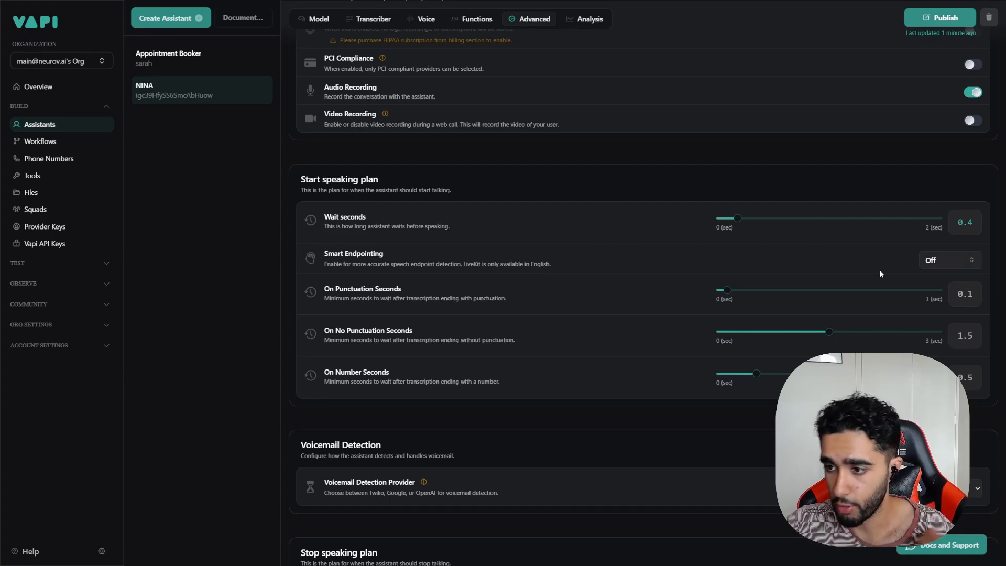
pyautogui.click(946, 261)
pyautogui.click(950, 292)
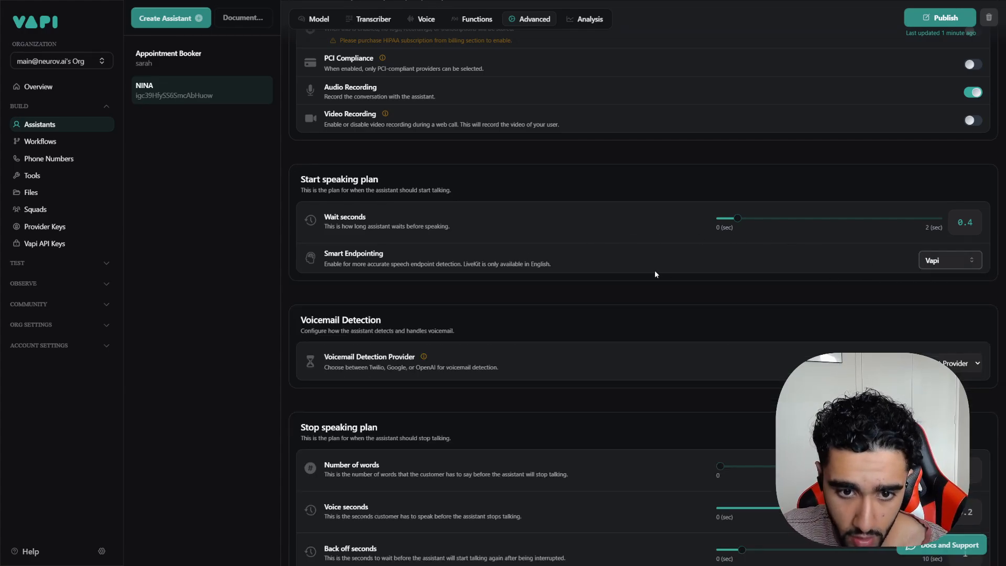
pyautogui.click(943, 260)
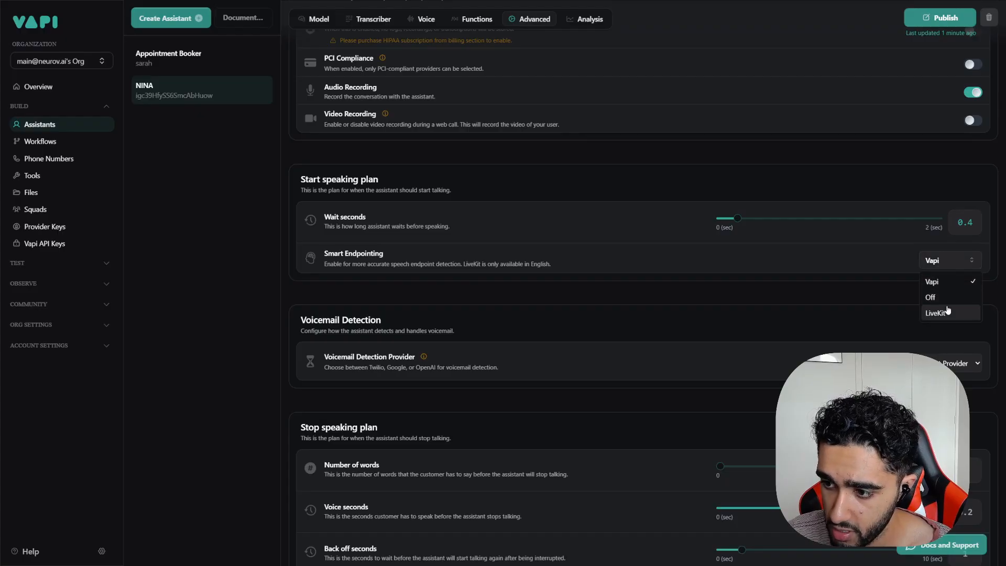
pyautogui.click(937, 314)
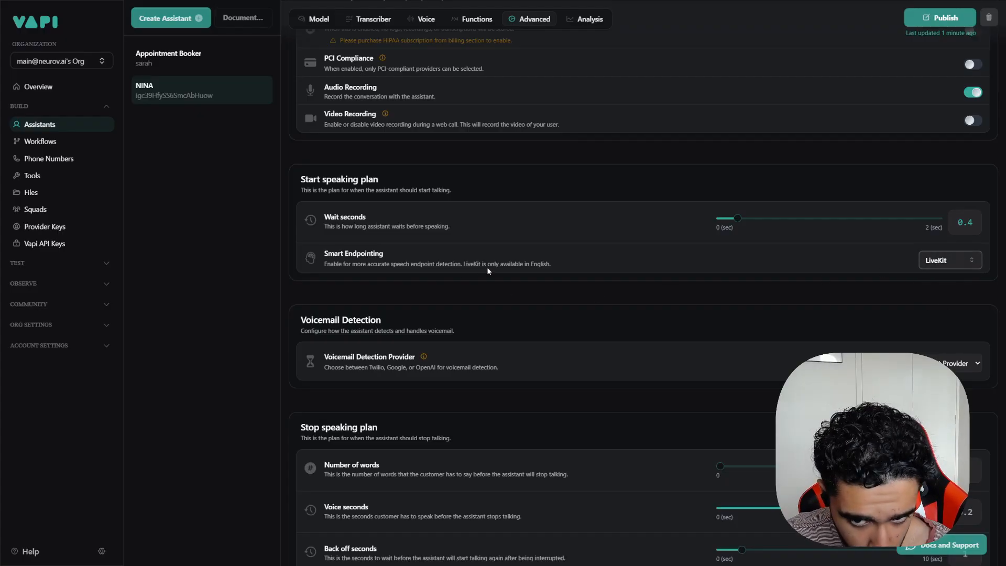
pyautogui.moveTo(464, 264); pyautogui.dragTo(500, 264)
pyautogui.click(560, 265)
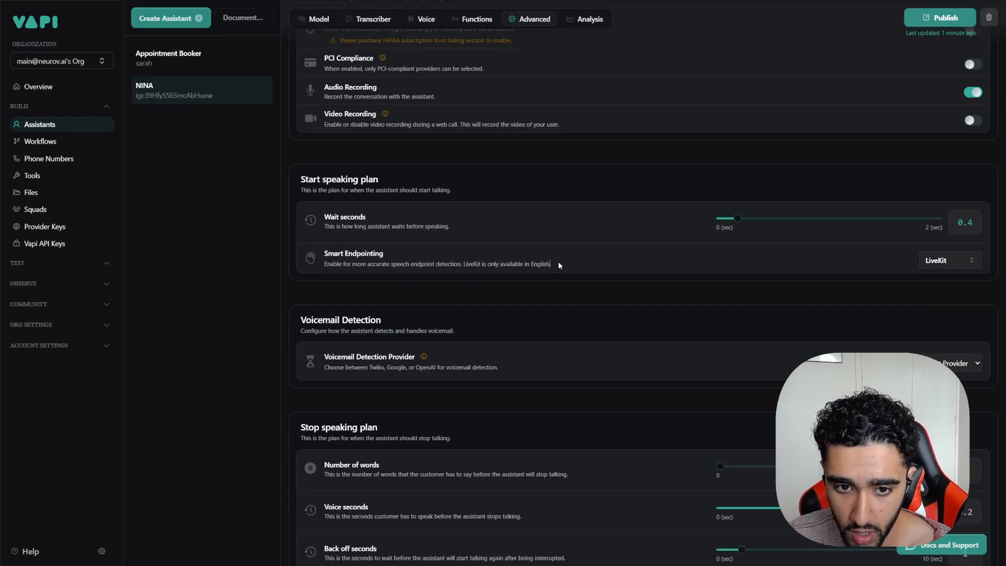
pyautogui.click(943, 261)
pyautogui.click(945, 281)
pyautogui.click(948, 262)
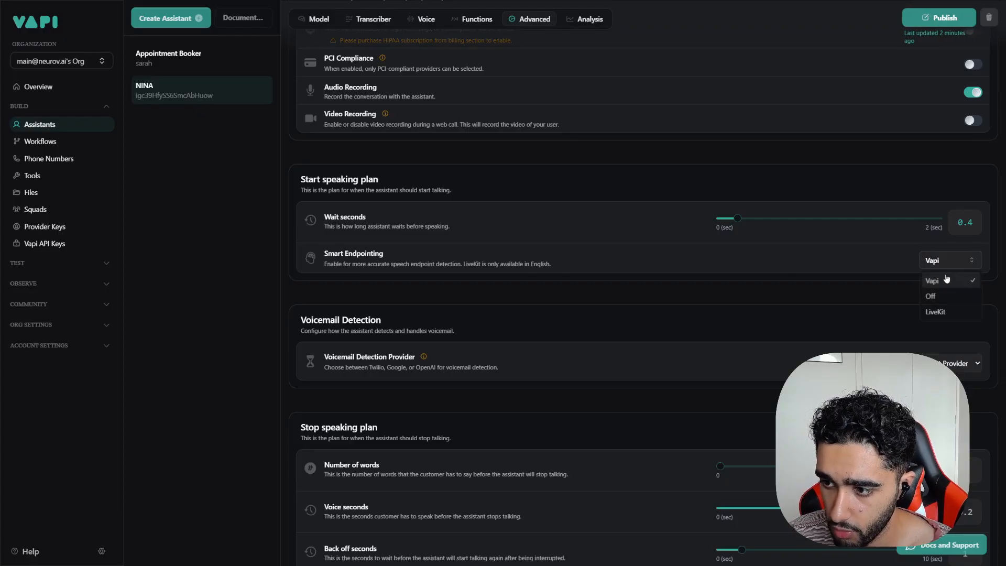
pyautogui.click(930, 296)
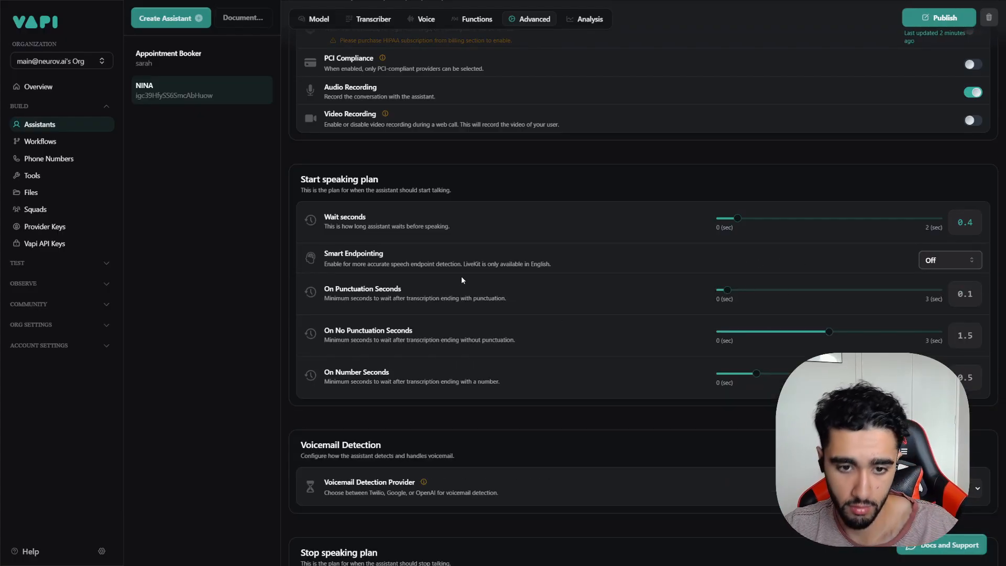
pyautogui.moveTo(366, 263); pyautogui.dragTo(384, 256)
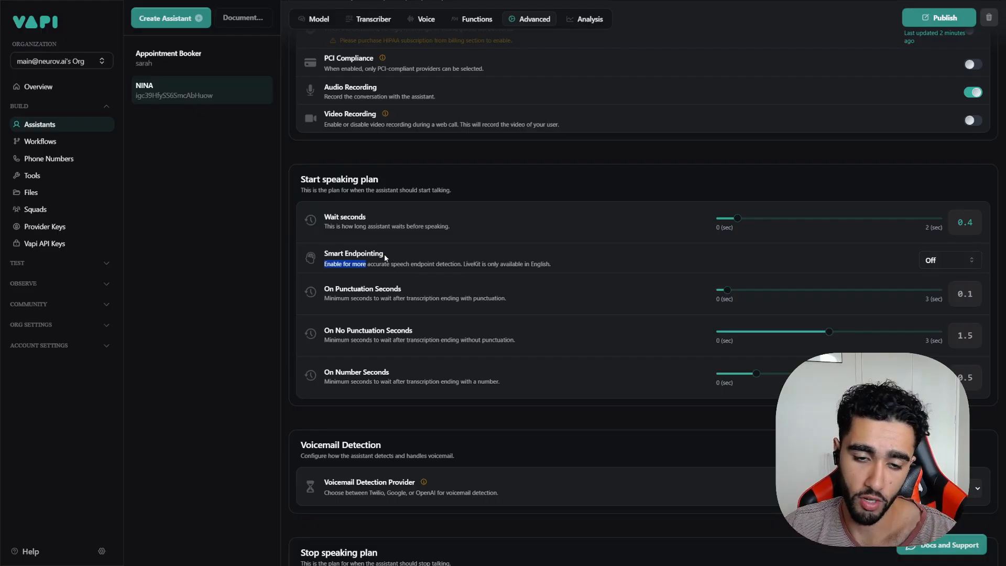
pyautogui.click(382, 262)
pyautogui.moveTo(343, 289); pyautogui.dragTo(414, 360)
pyautogui.click(331, 294)
pyautogui.moveTo(334, 297); pyautogui.dragTo(507, 299)
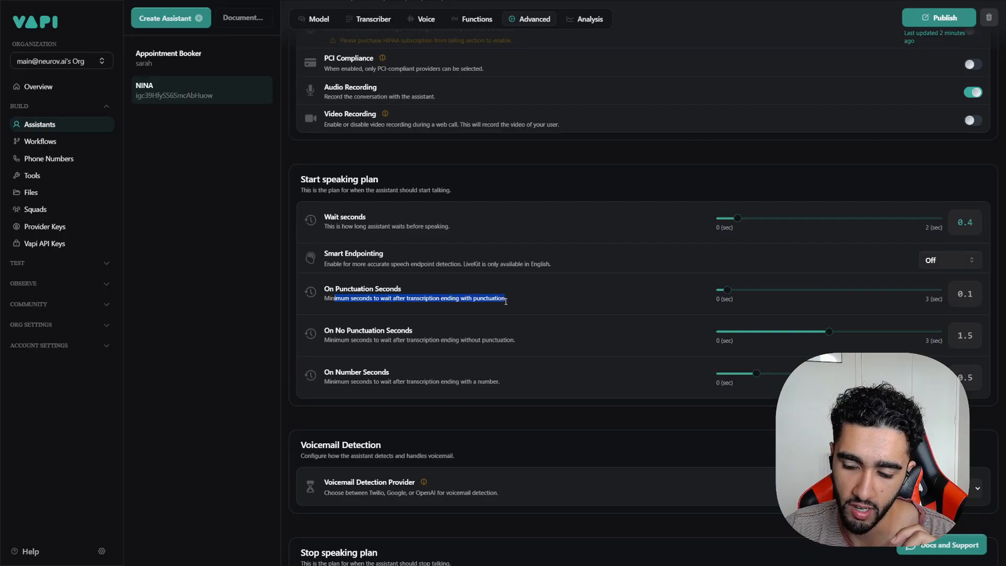
pyautogui.click(523, 294)
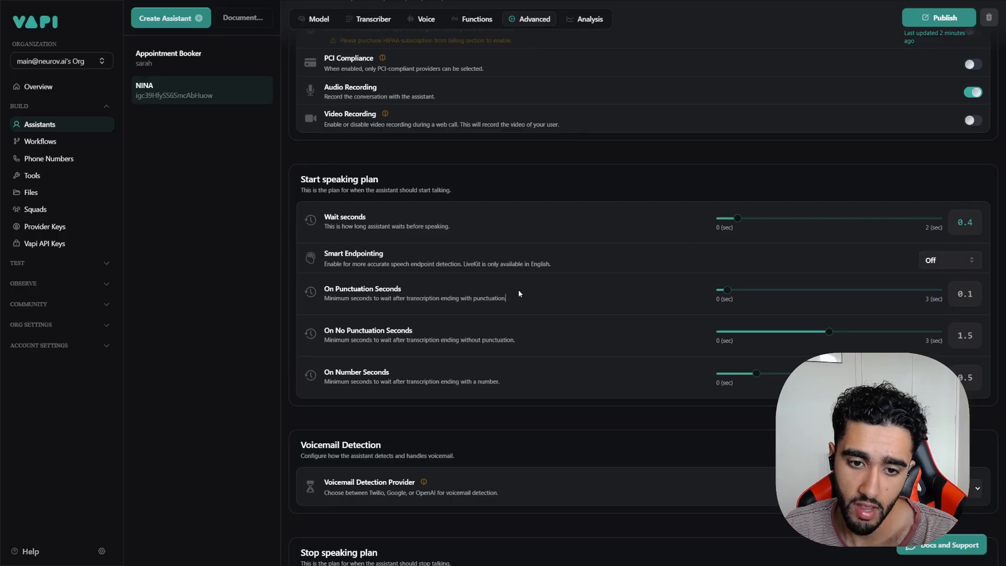
pyautogui.click(168, 58)
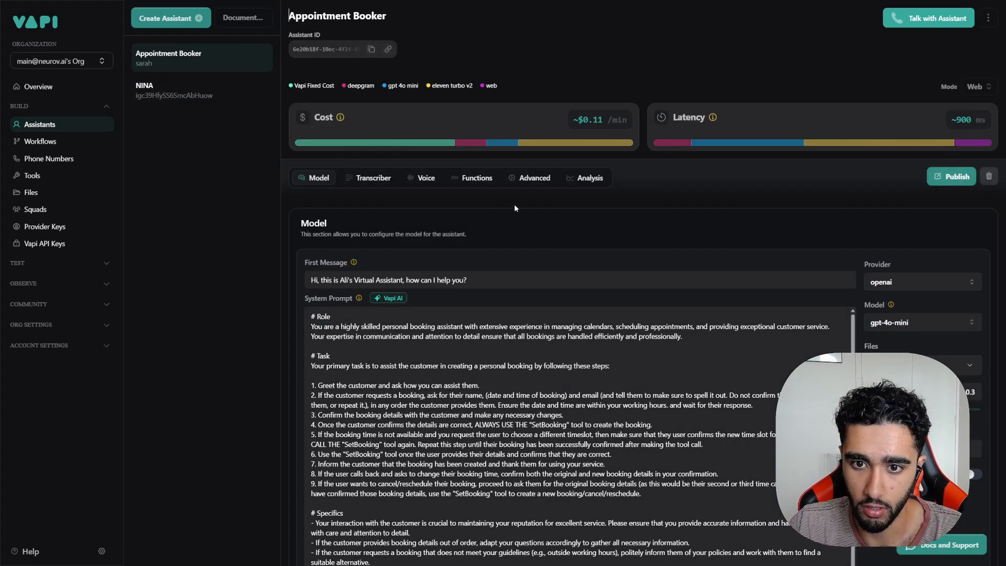
pyautogui.click(210, 97)
pyautogui.click(514, 179)
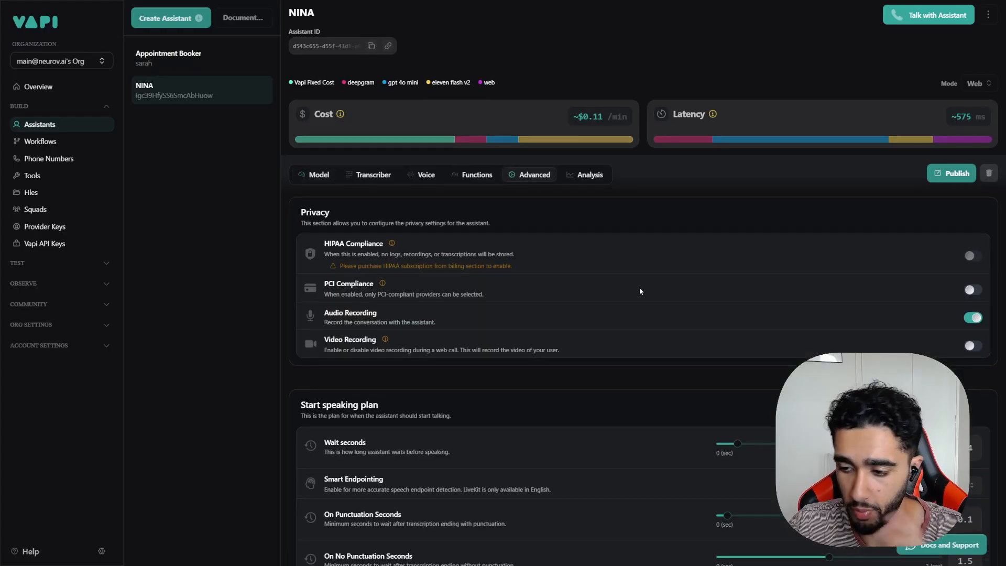
pyautogui.scroll(-10, 629, 299)
pyautogui.scroll(4, 744, 255)
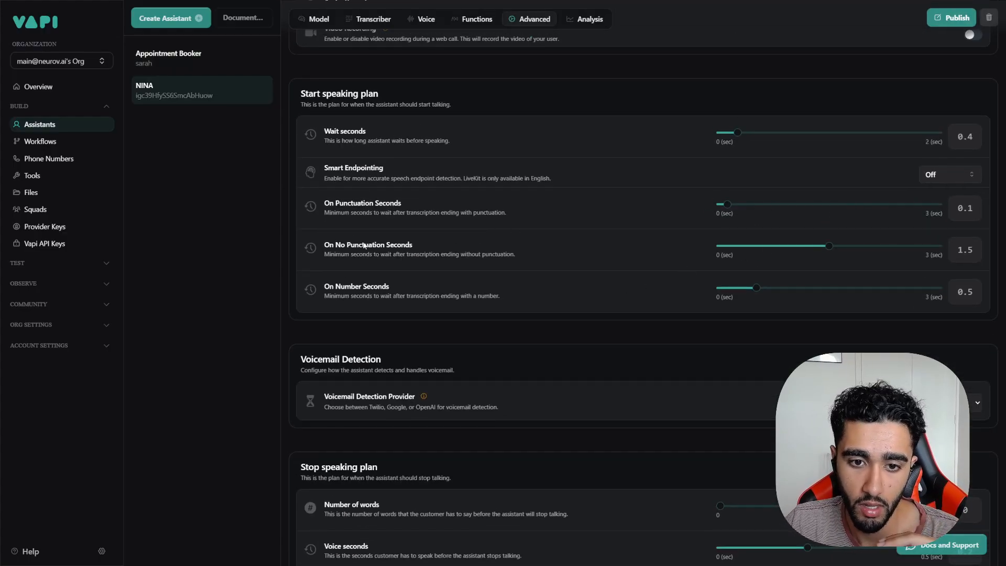
pyautogui.moveTo(335, 244); pyautogui.dragTo(398, 246)
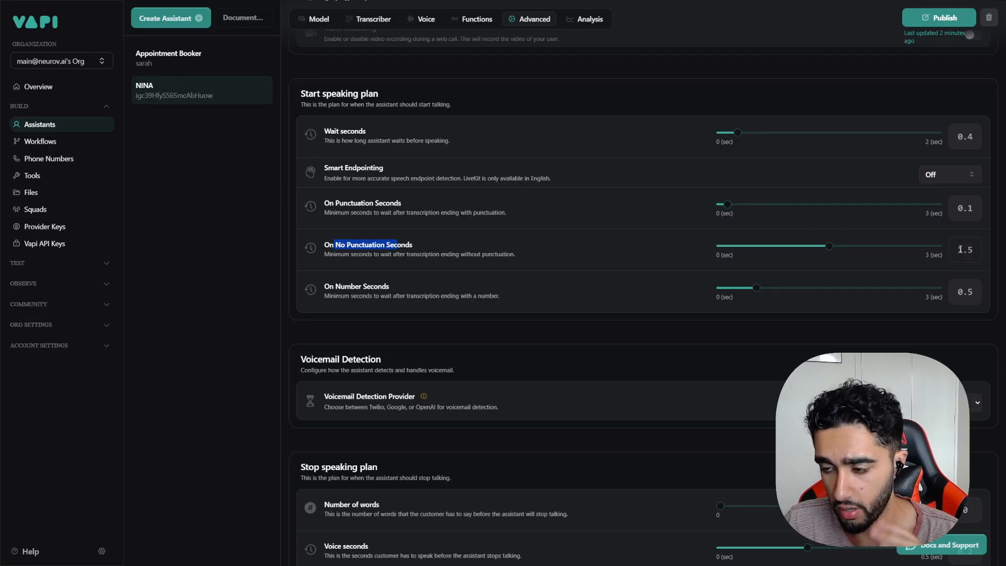
pyautogui.moveTo(958, 250); pyautogui.dragTo(970, 249)
pyautogui.click(629, 246)
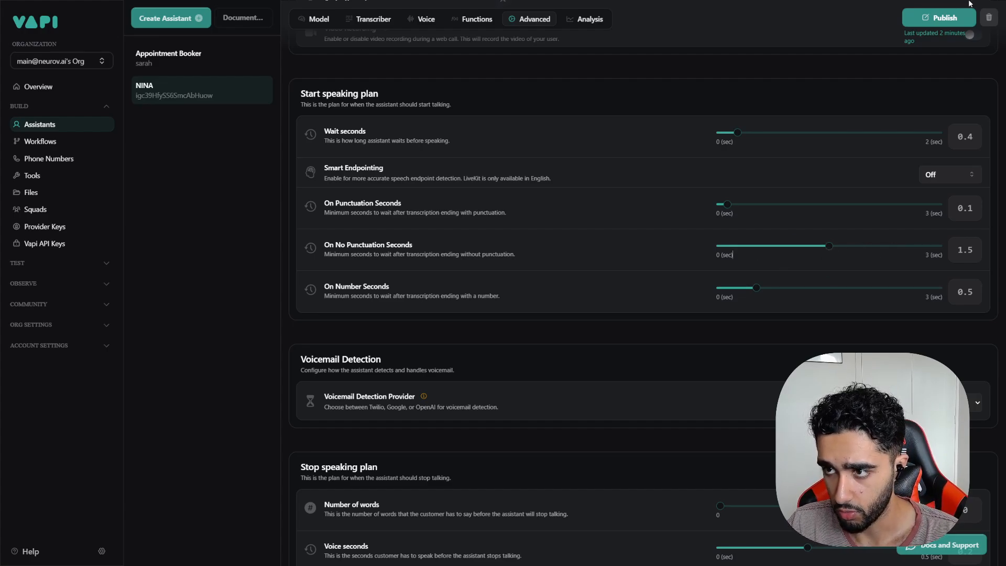
# Step: Publish NINA's settings and read the On Number Seconds and Voicemail Detection descriptions
pyautogui.click(937, 17)
pyautogui.scroll(-1, 417, 282)
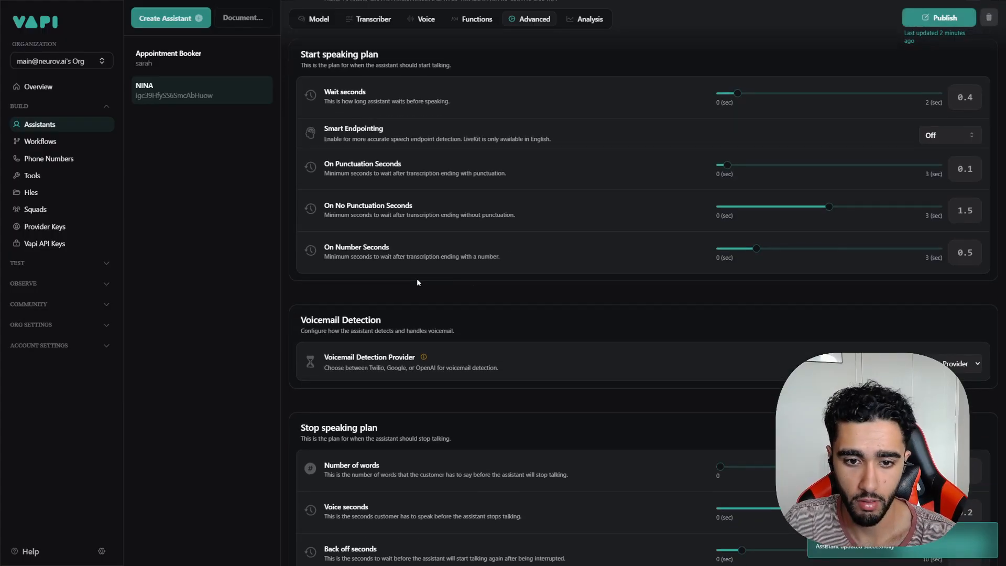
pyautogui.moveTo(325, 257); pyautogui.dragTo(395, 259)
pyautogui.click(468, 253)
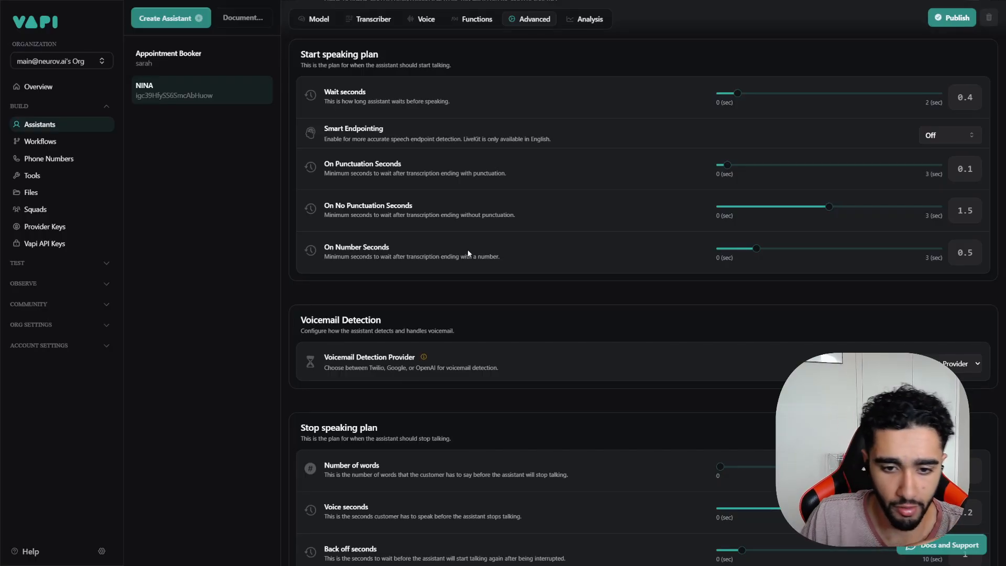
pyautogui.scroll(-4, 457, 247)
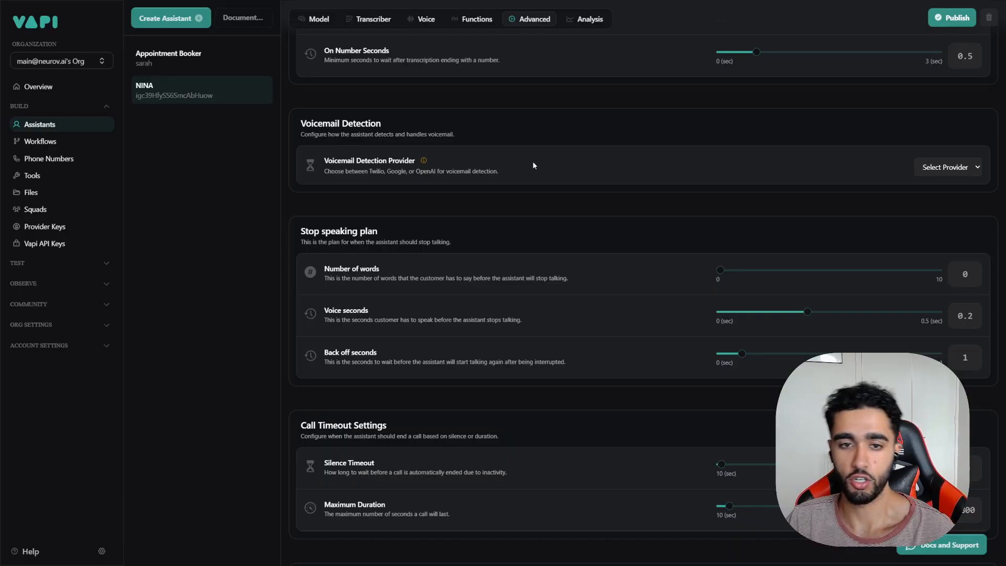
pyautogui.moveTo(313, 134); pyautogui.dragTo(353, 135)
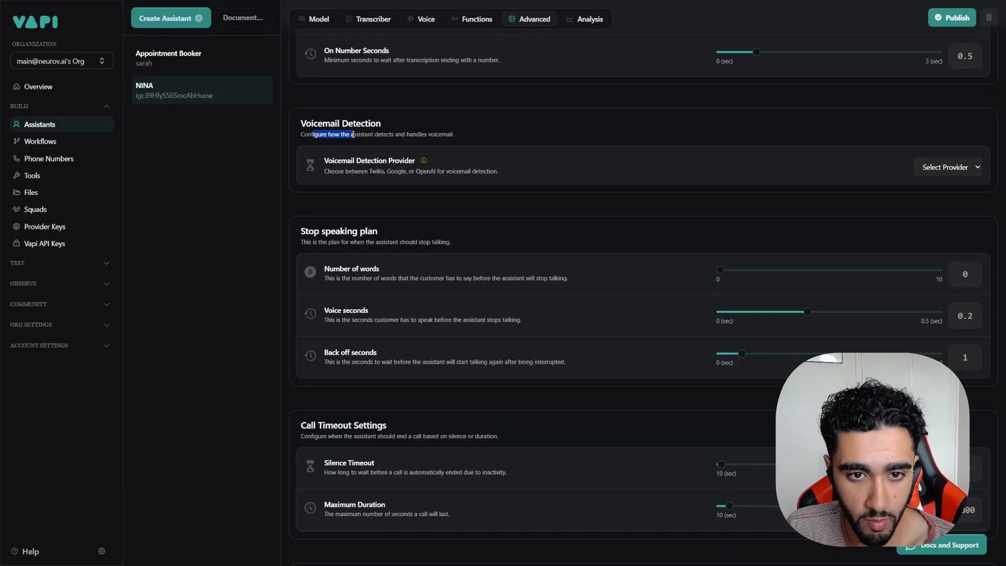
pyautogui.click(326, 126)
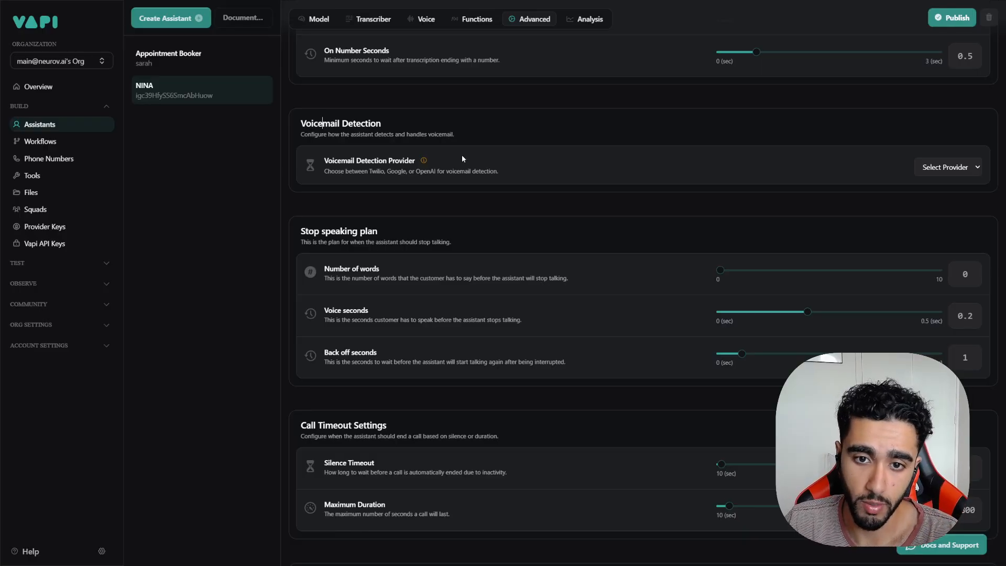
# Step: Look at the voicemail detection provider choices, leaving none selected
pyautogui.click(976, 167)
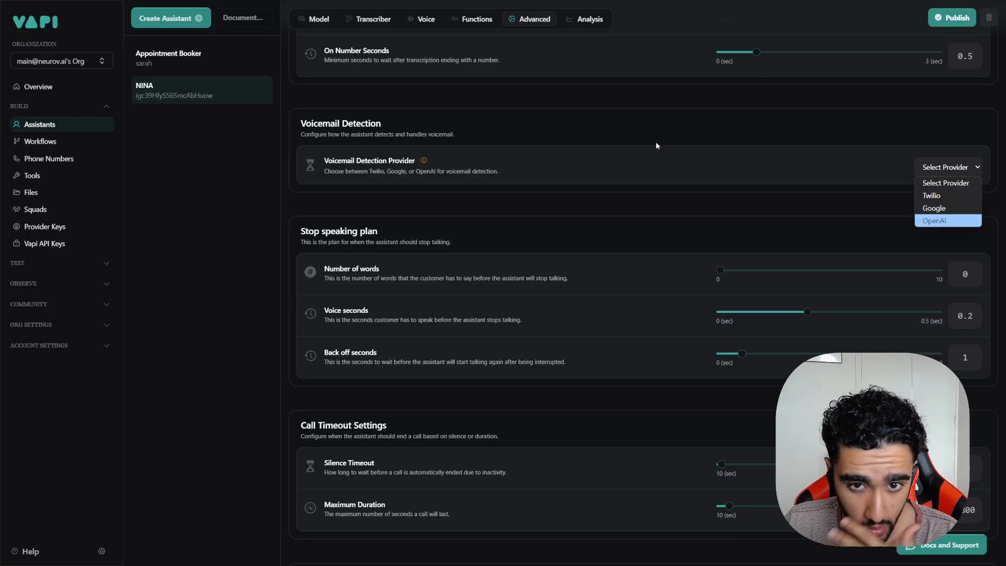
pyautogui.click(470, 152)
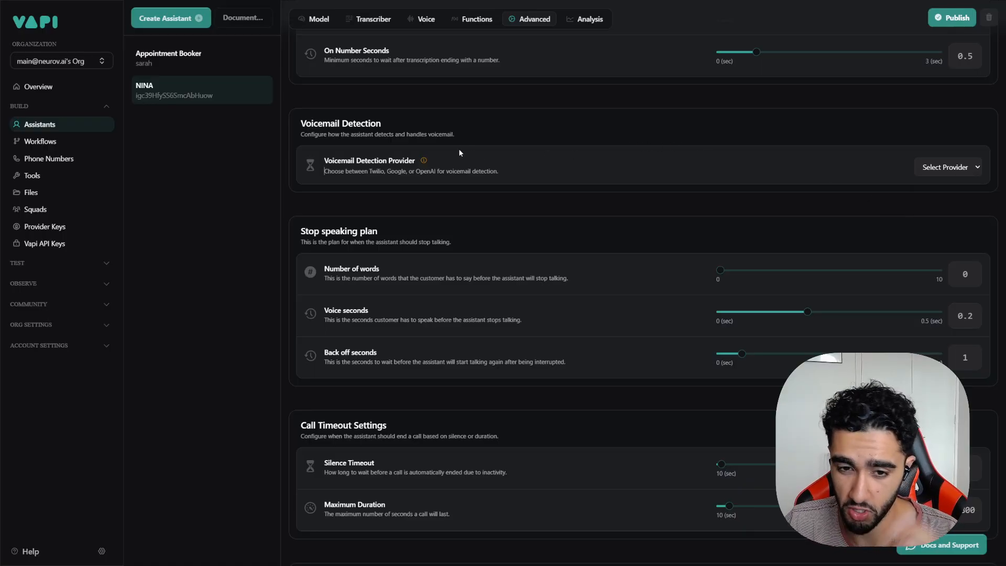
pyautogui.scroll(-3, 509, 197)
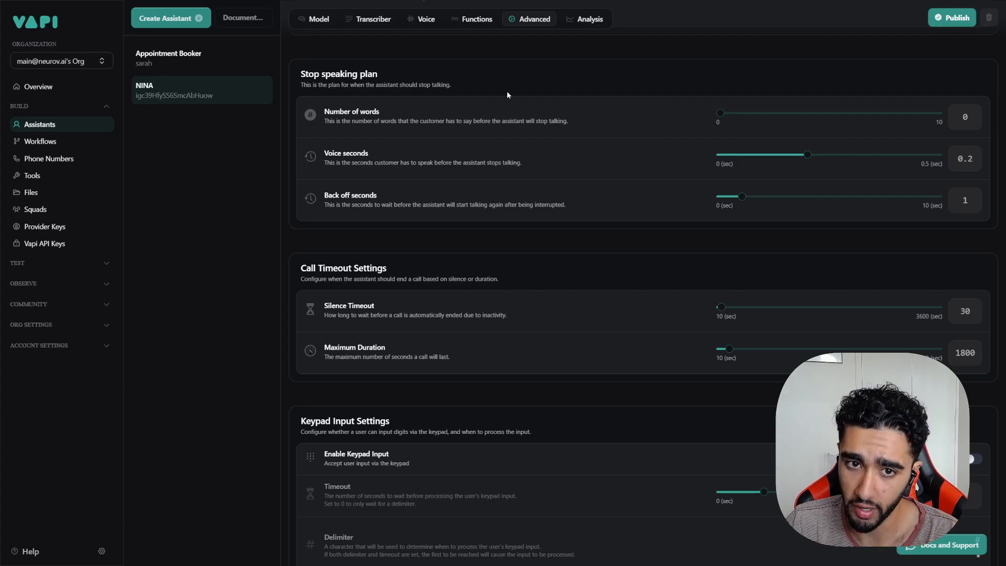
# Step: Set the stop speaking plan's Number of words to 3
pyautogui.moveTo(721, 121); pyautogui.dragTo(784, 115)
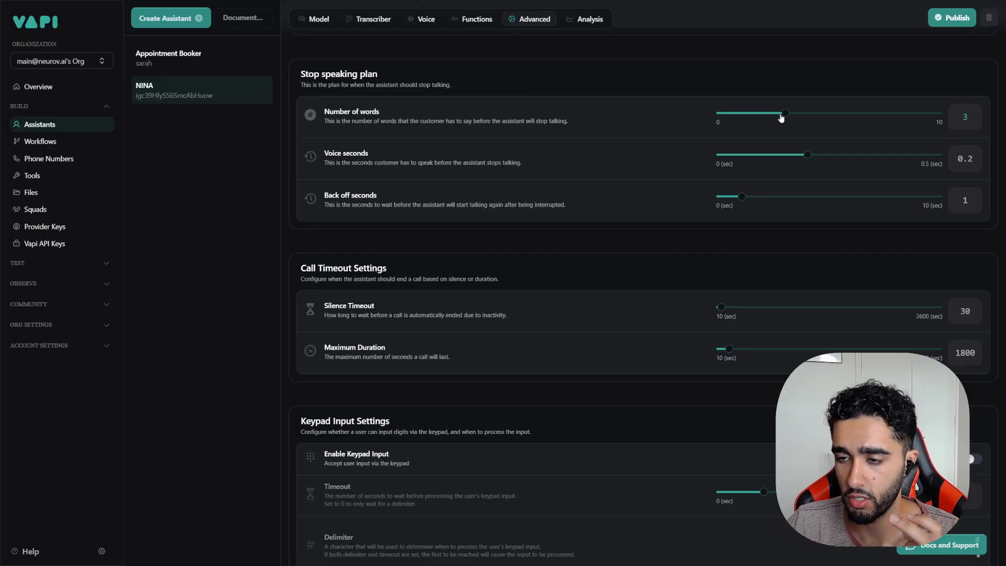
pyautogui.doubleClick(965, 116)
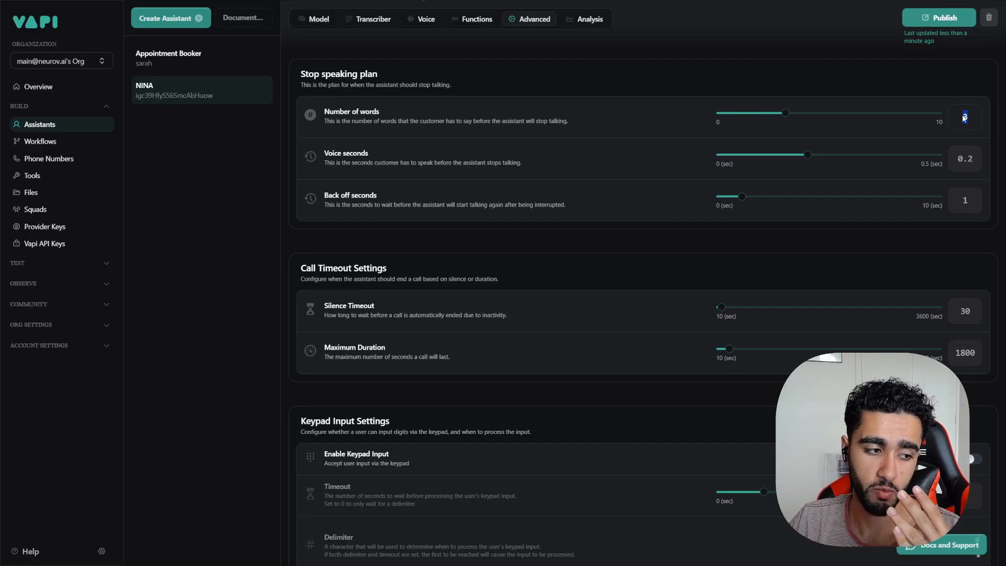
pyautogui.click(708, 91)
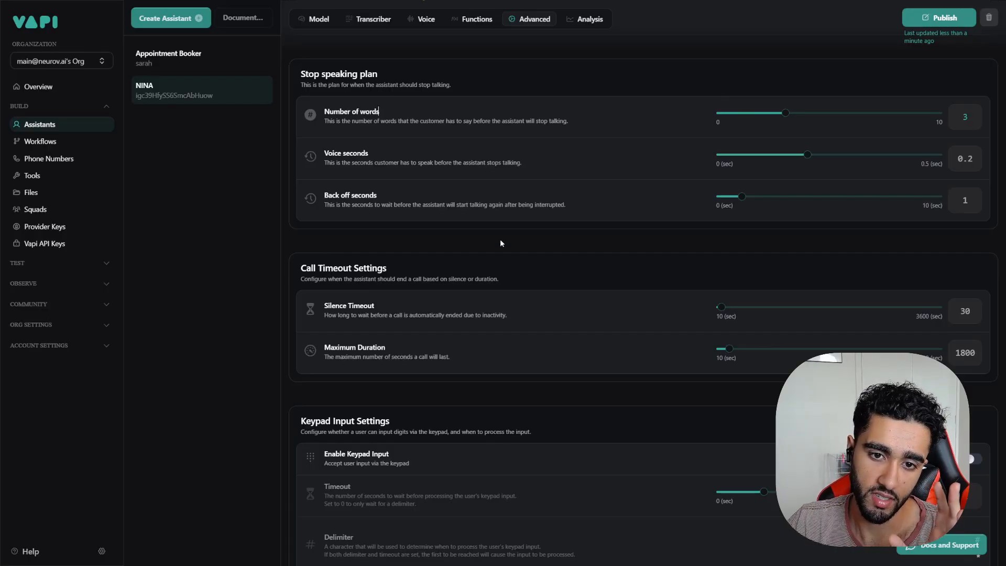
# Step: Set the stop speaking Back off seconds to 0
pyautogui.moveTo(373, 206); pyautogui.dragTo(508, 206)
pyautogui.click(598, 202)
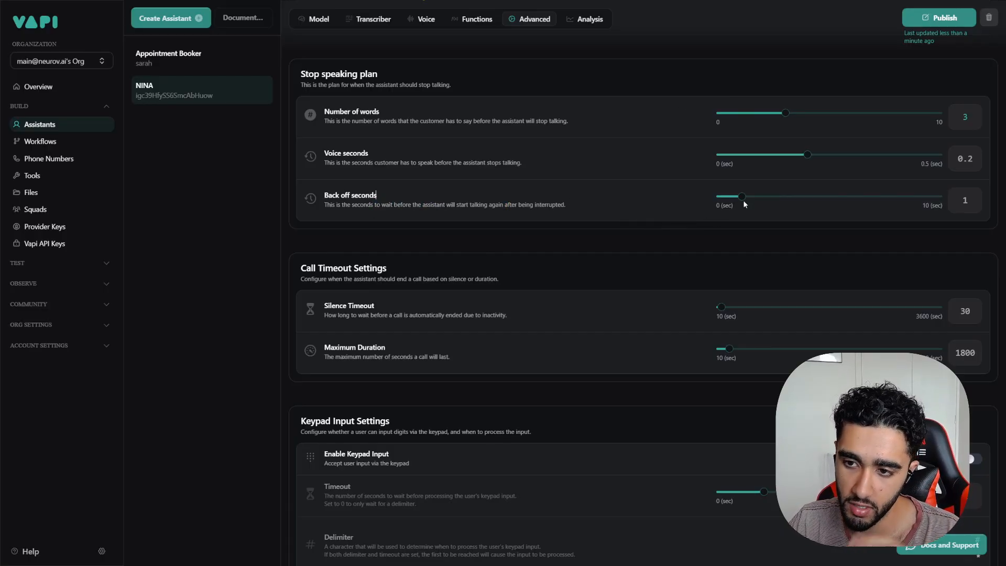
pyautogui.moveTo(743, 202); pyautogui.dragTo(694, 204)
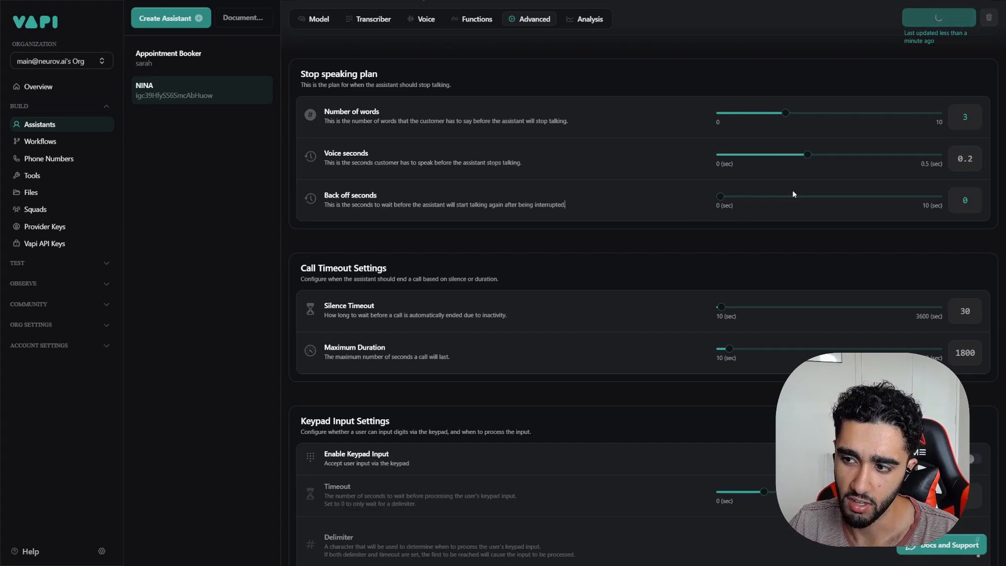
pyautogui.scroll(6, 679, 212)
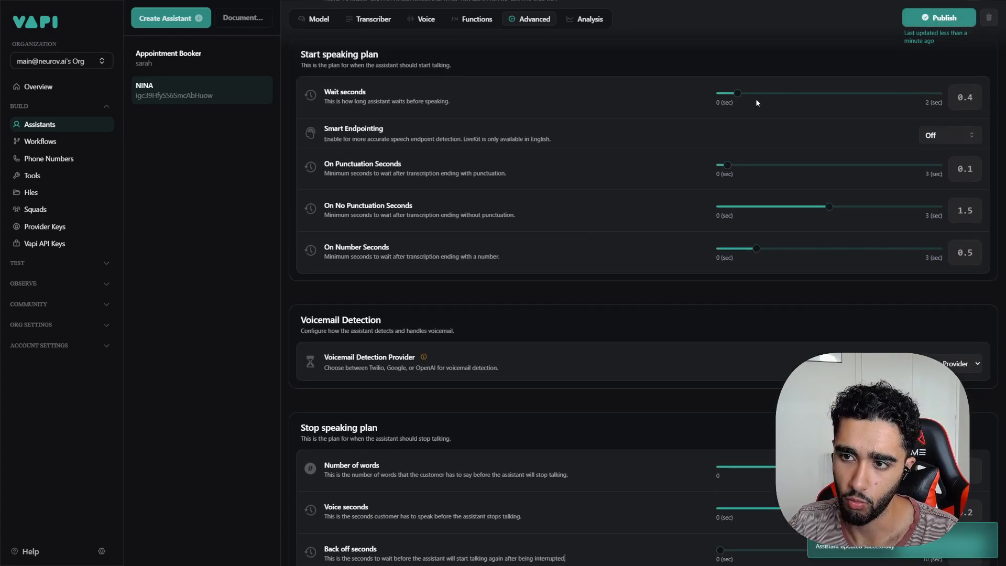
# Step: Lower the maximum call duration from 1800 to 336 seconds, keeping silence timeout at 30
pyautogui.scroll(-7, 548, 189)
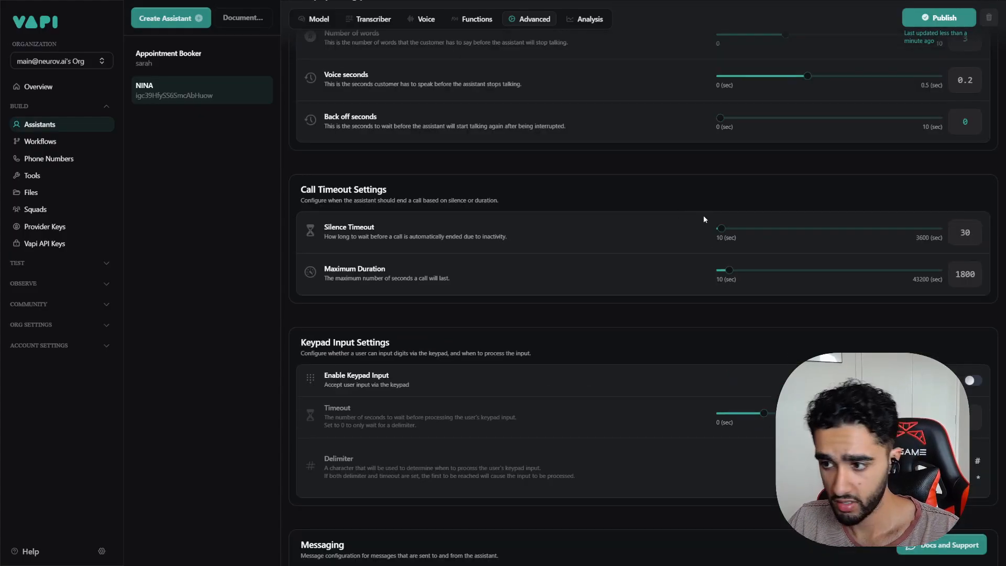
pyautogui.moveTo(371, 237); pyautogui.dragTo(468, 239)
pyautogui.click(525, 244)
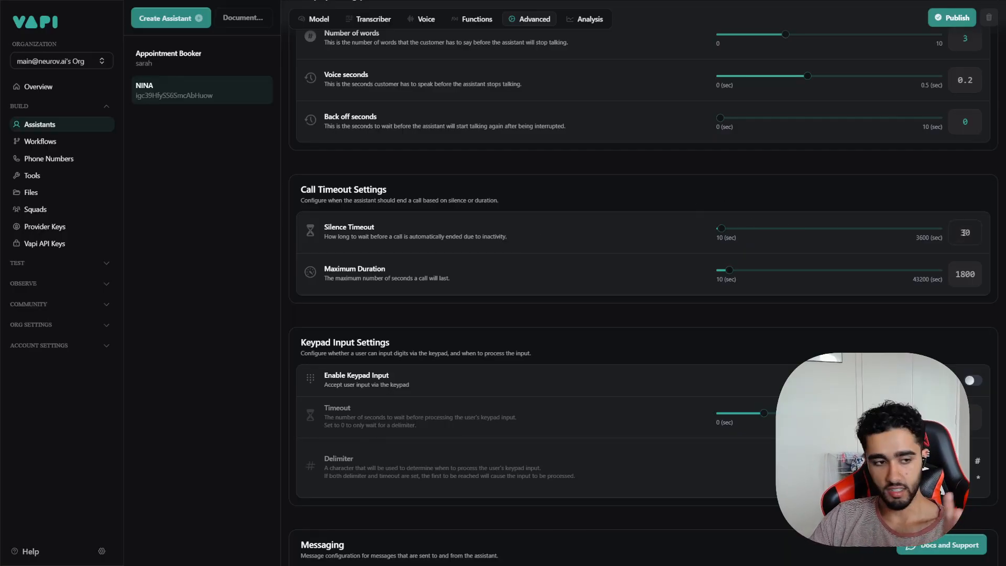
pyautogui.click(879, 210)
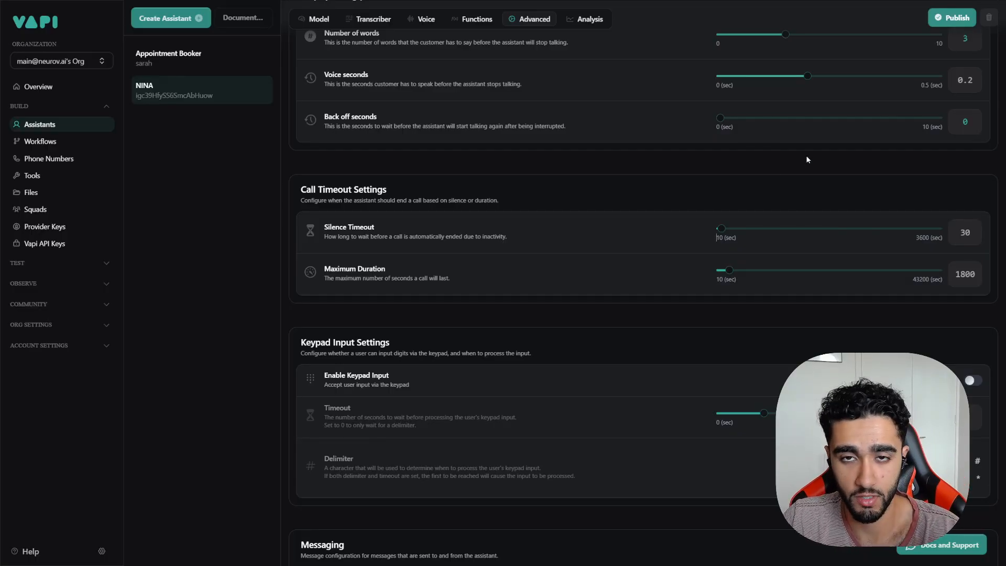
pyautogui.moveTo(729, 270); pyautogui.dragTo(715, 271)
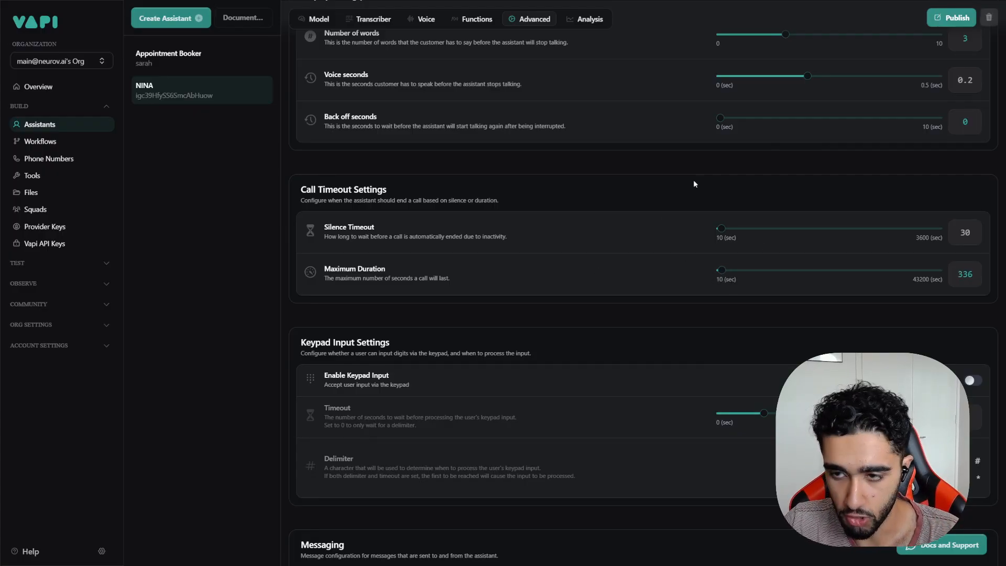
# Step: Review NINA's Advanced settings, keeping the 336-second max duration and 30-second silence timeout
pyautogui.scroll(-2, 461, 307)
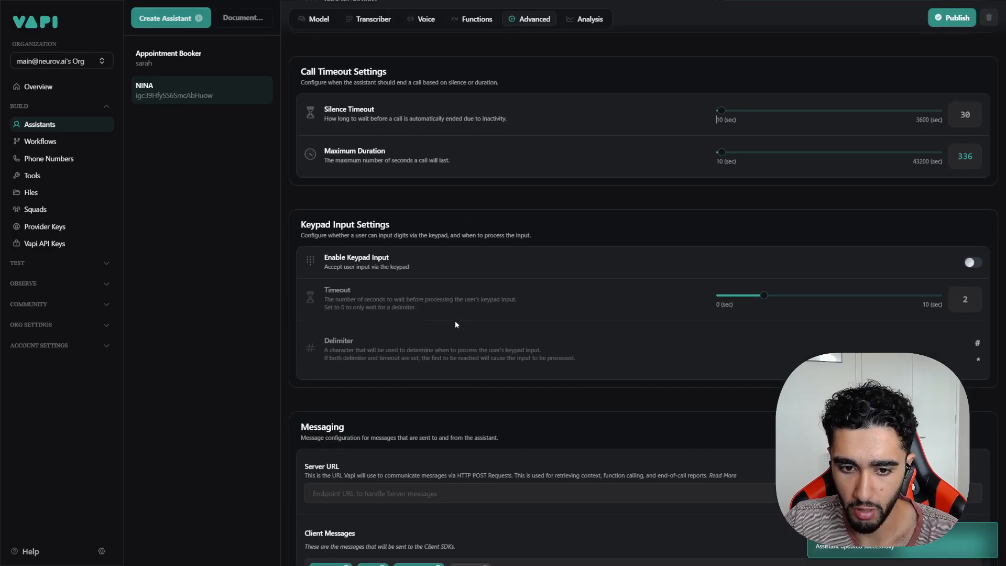
pyautogui.scroll(-3, 366, 262)
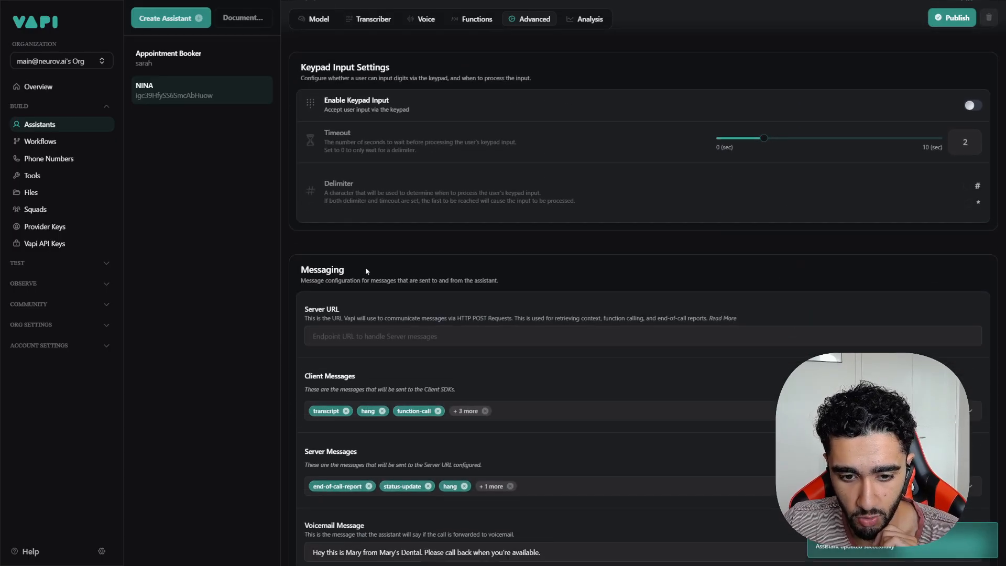
pyautogui.scroll(-1, 407, 270)
pyautogui.scroll(-1, 376, 212)
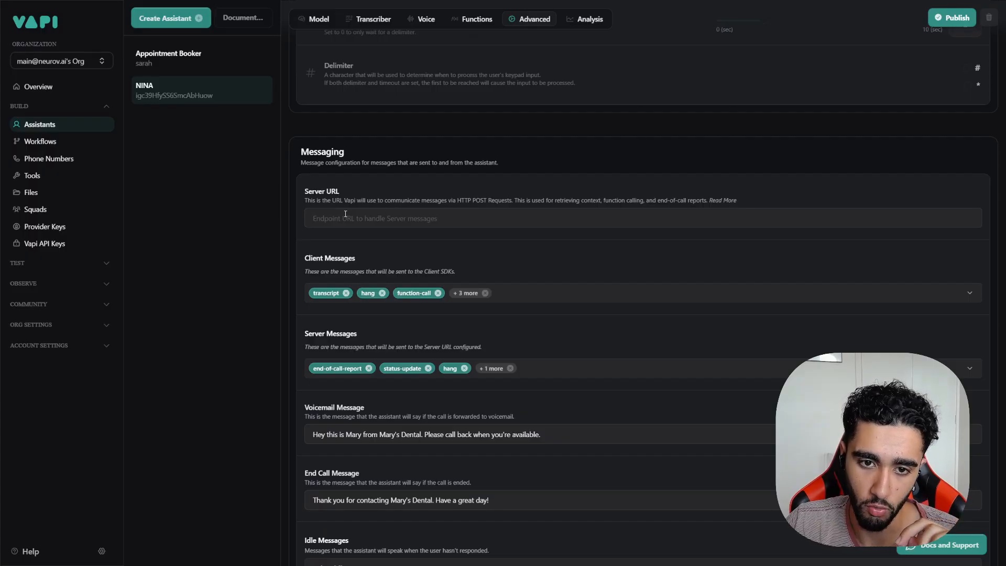
pyautogui.click(346, 214)
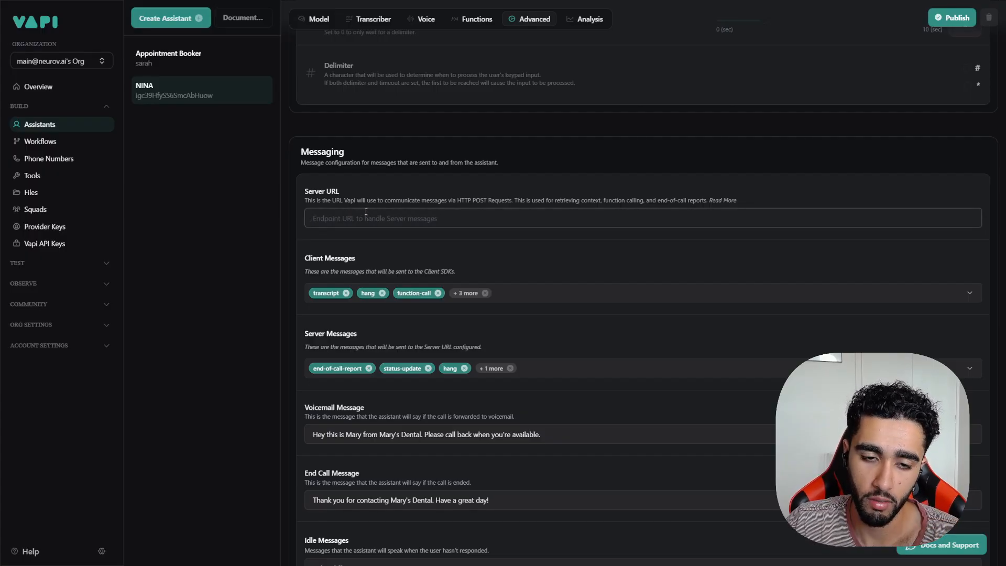
pyautogui.scroll(-3, 419, 247)
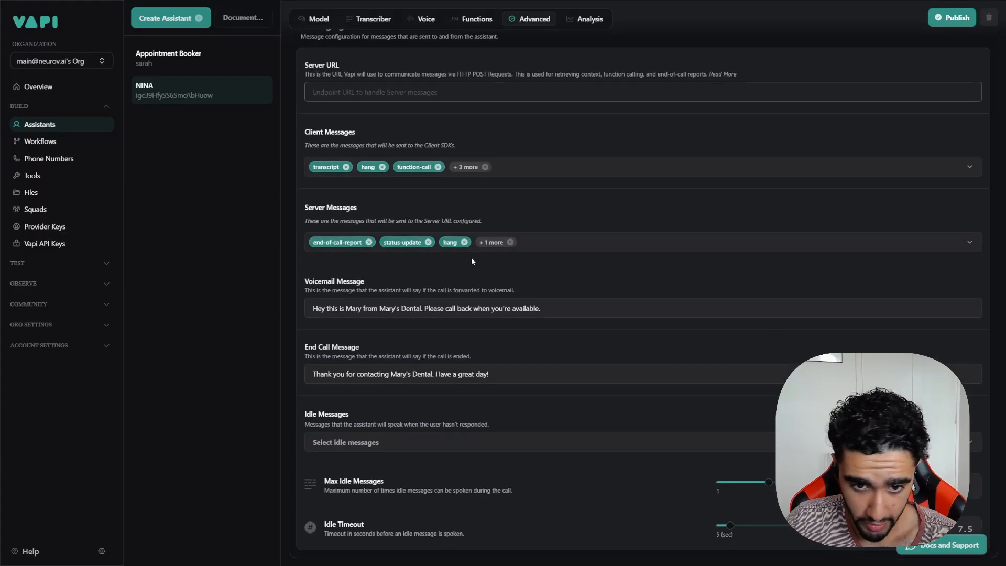
pyautogui.scroll(4, 471, 257)
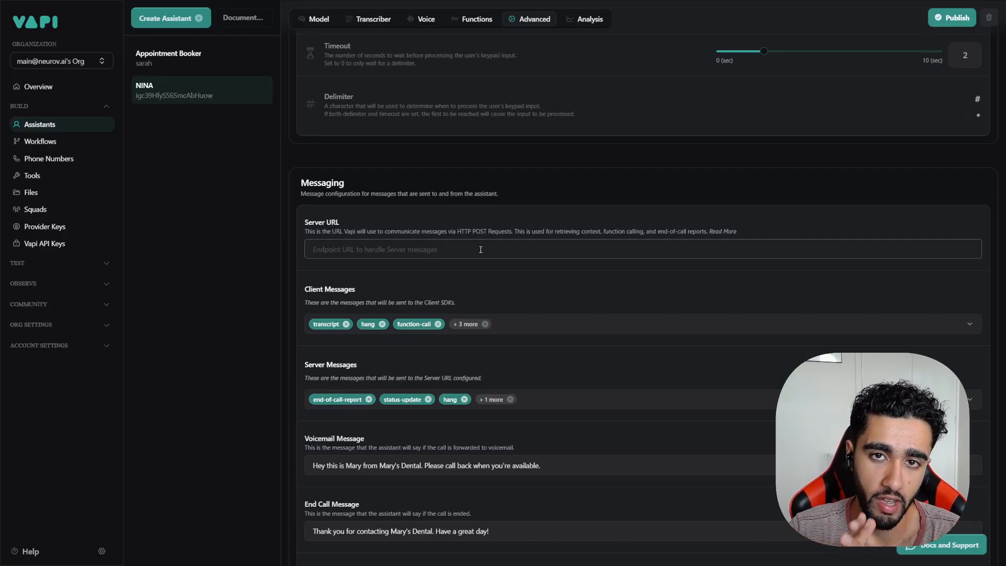
pyautogui.scroll(20, 687, 215)
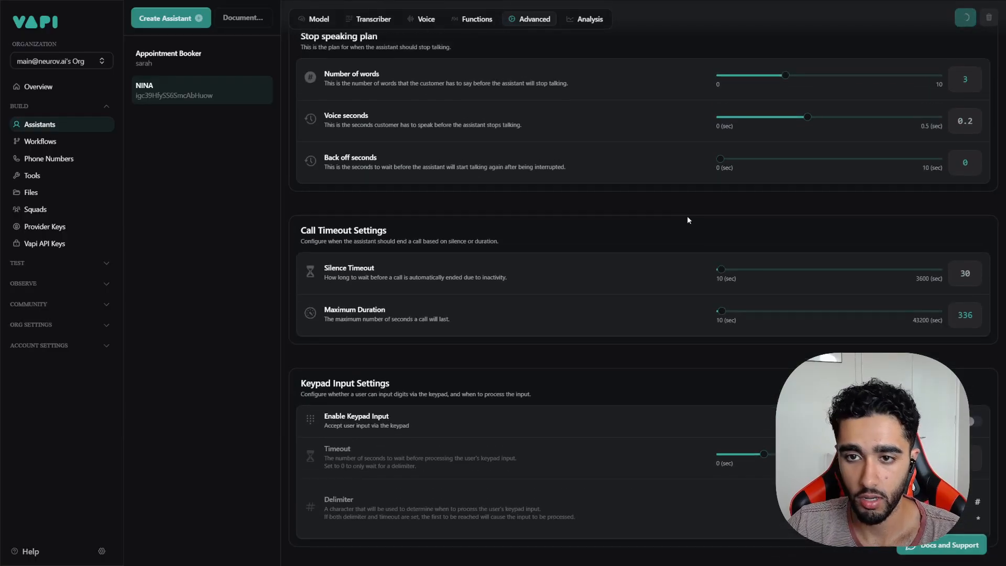
# Step: Look over the call analysis settings and the Functions page, then publish NINA's current settings
pyautogui.click(590, 19)
pyautogui.scroll(3, 466, 248)
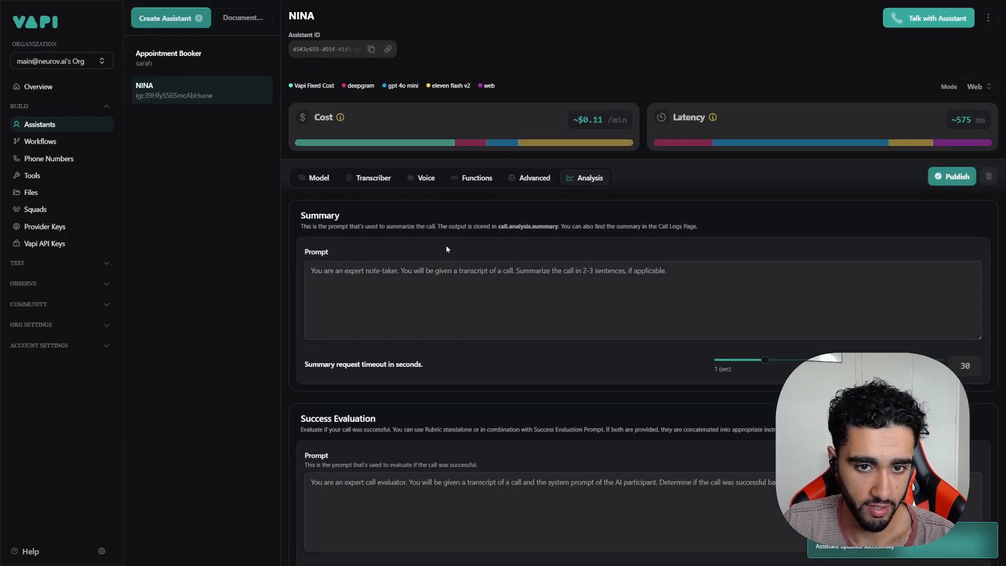
pyautogui.click(484, 303)
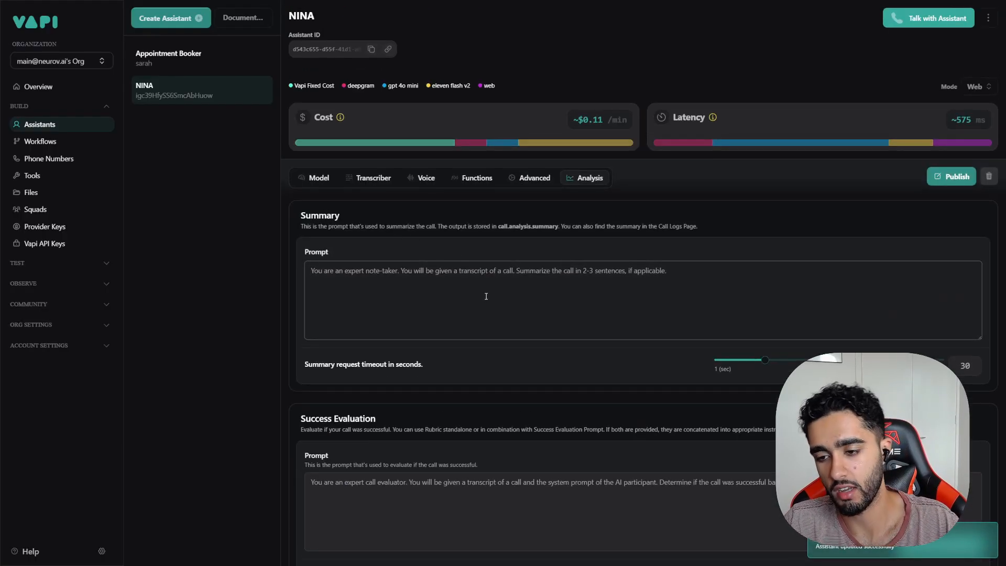
pyautogui.scroll(-7, 484, 293)
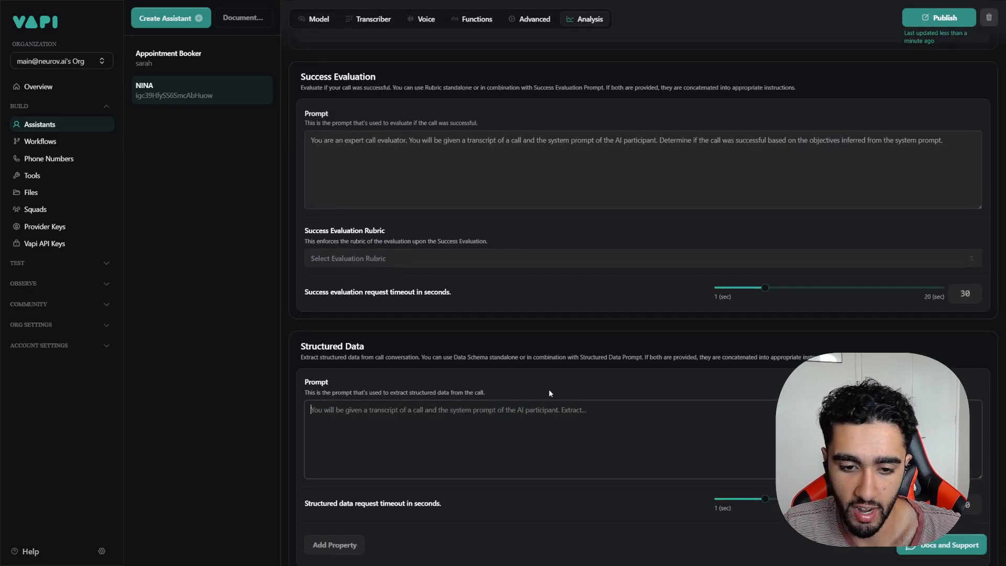
pyautogui.scroll(8, 548, 388)
pyautogui.click(477, 236)
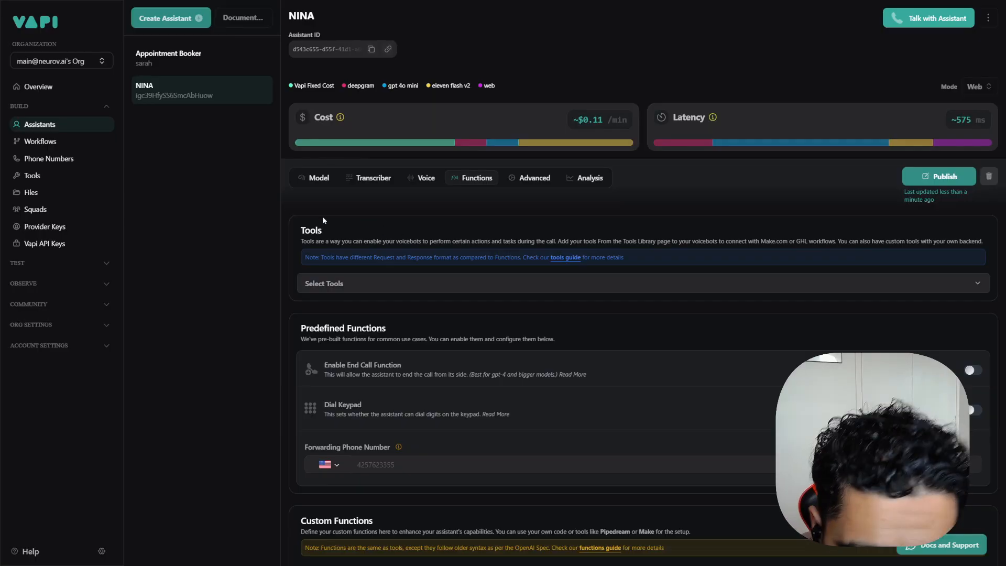
pyautogui.moveTo(310, 241); pyautogui.dragTo(661, 241)
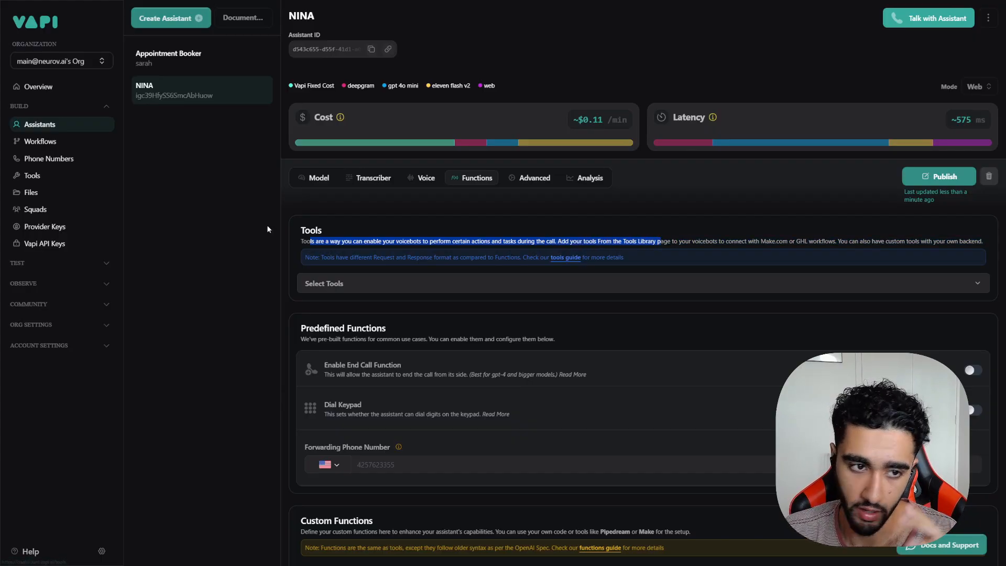
pyautogui.click(858, 238)
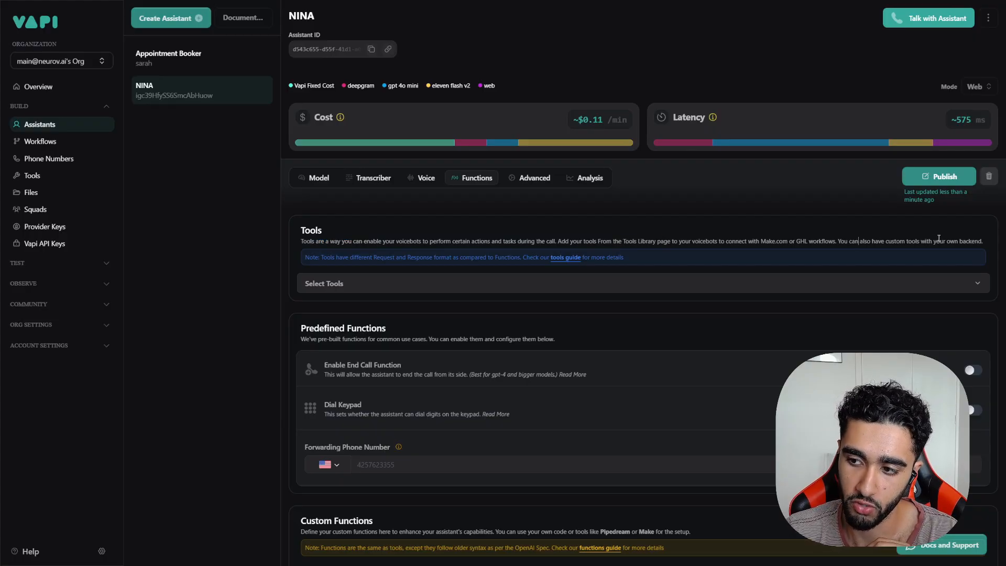
pyautogui.click(938, 176)
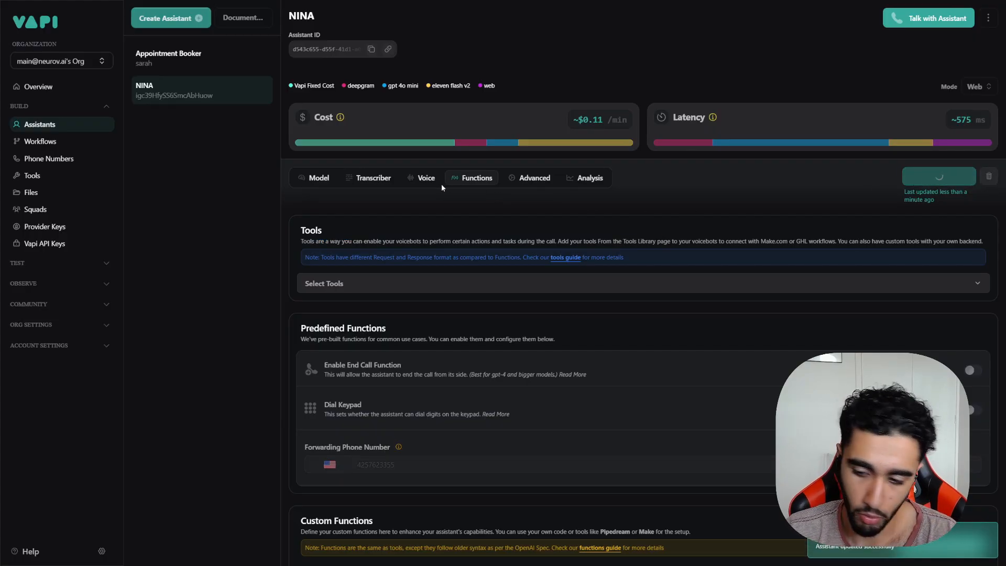
# Step: Enable the predefined End Call function and publish NINA with that change
pyautogui.scroll(-1, 413, 413)
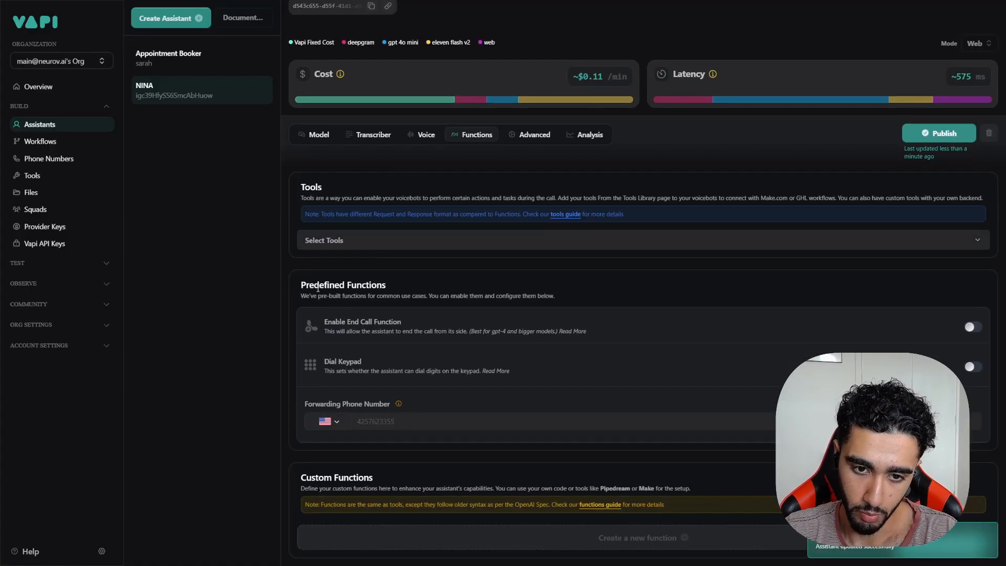
pyautogui.tripleClick(317, 288)
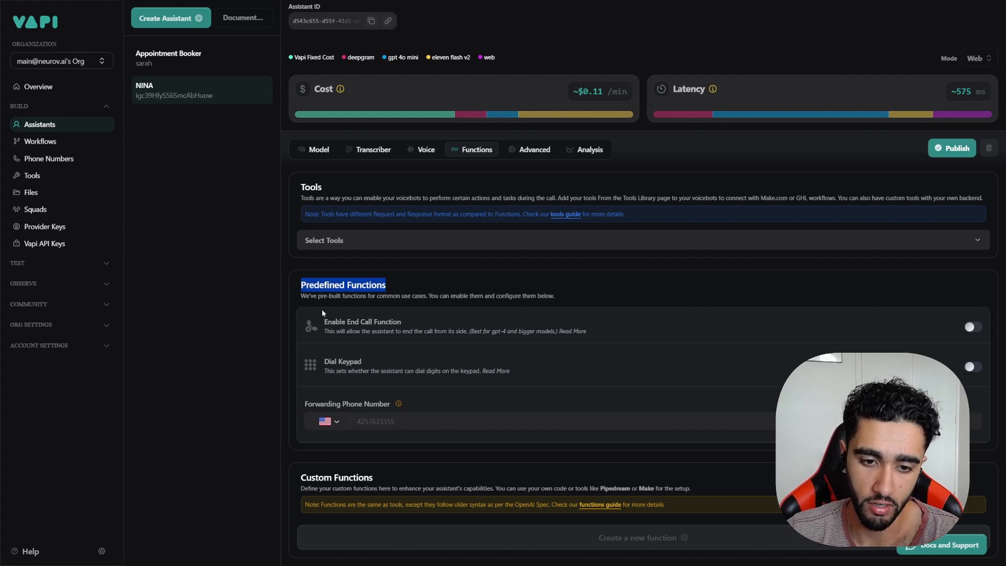
pyautogui.moveTo(301, 295); pyautogui.dragTo(365, 292)
pyautogui.moveTo(424, 296); pyautogui.dragTo(508, 294)
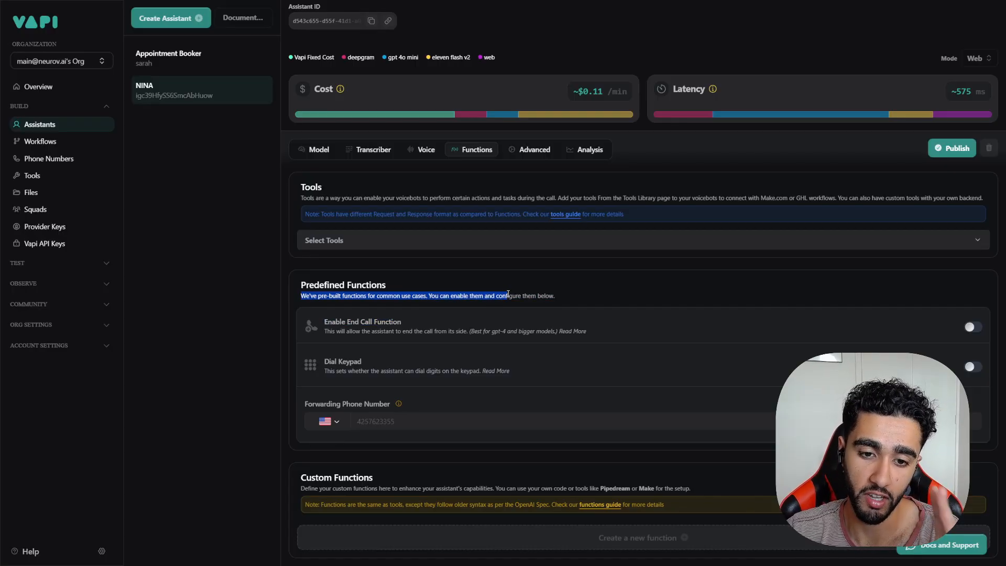
pyautogui.moveTo(327, 321); pyautogui.dragTo(401, 322)
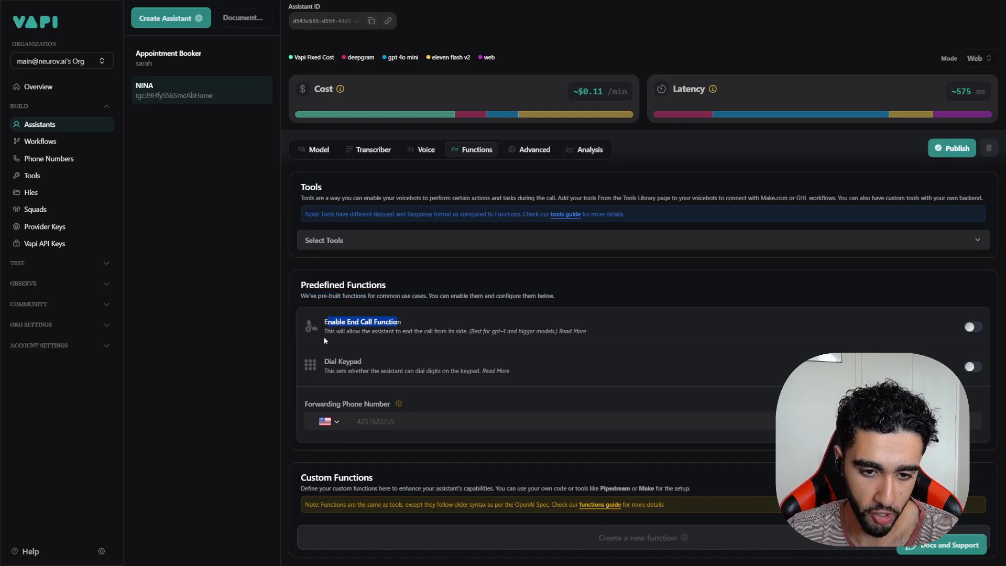
pyautogui.moveTo(331, 333); pyautogui.dragTo(420, 334)
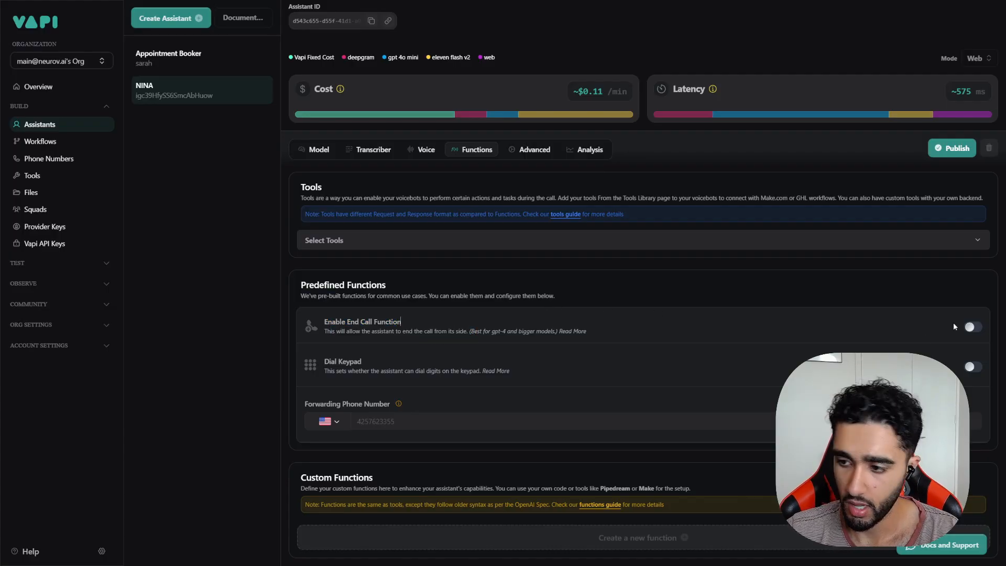
pyautogui.click(970, 327)
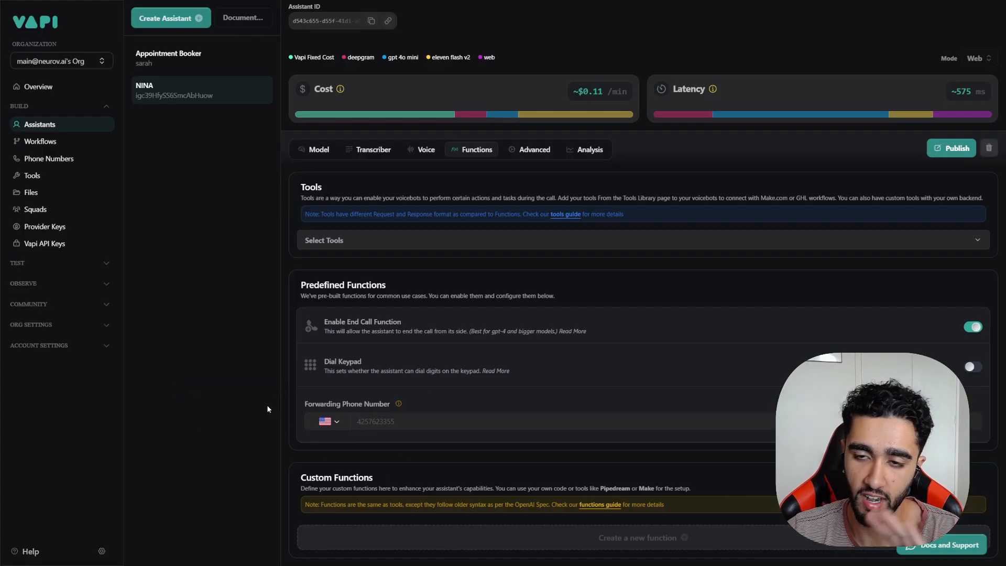
pyautogui.click(950, 151)
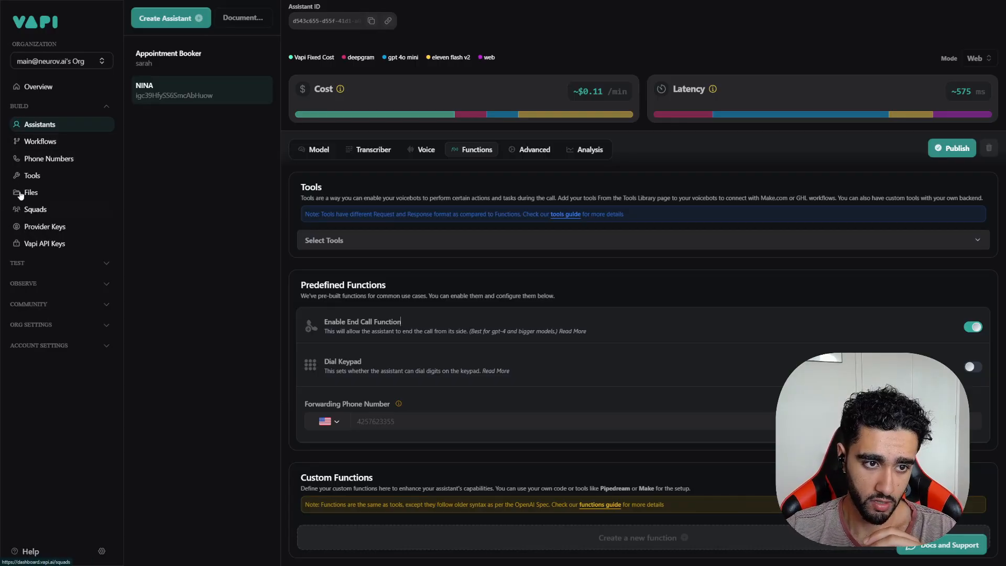
# Step: Start a new function-type tool from the Tools page
pyautogui.click(46, 143)
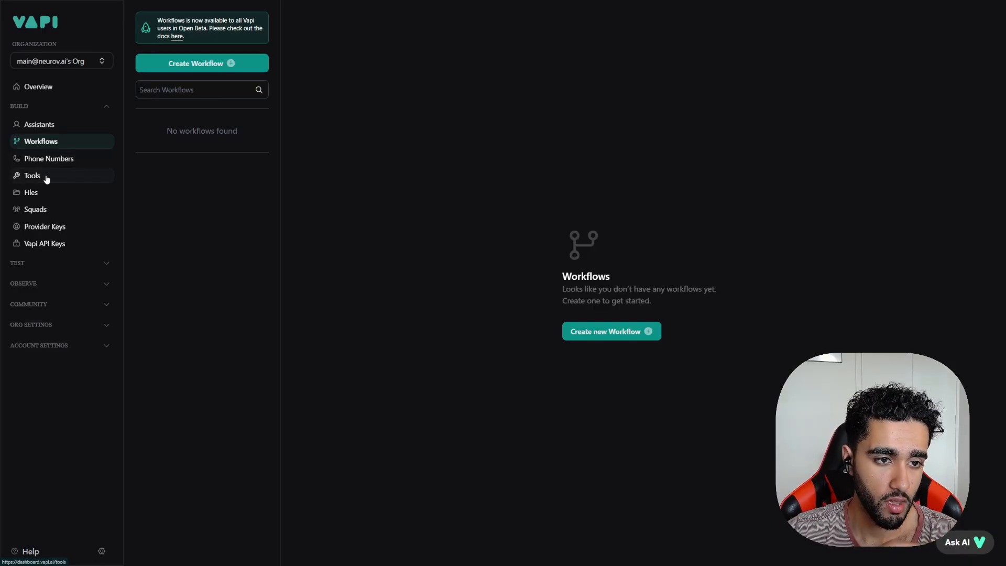
pyautogui.click(34, 176)
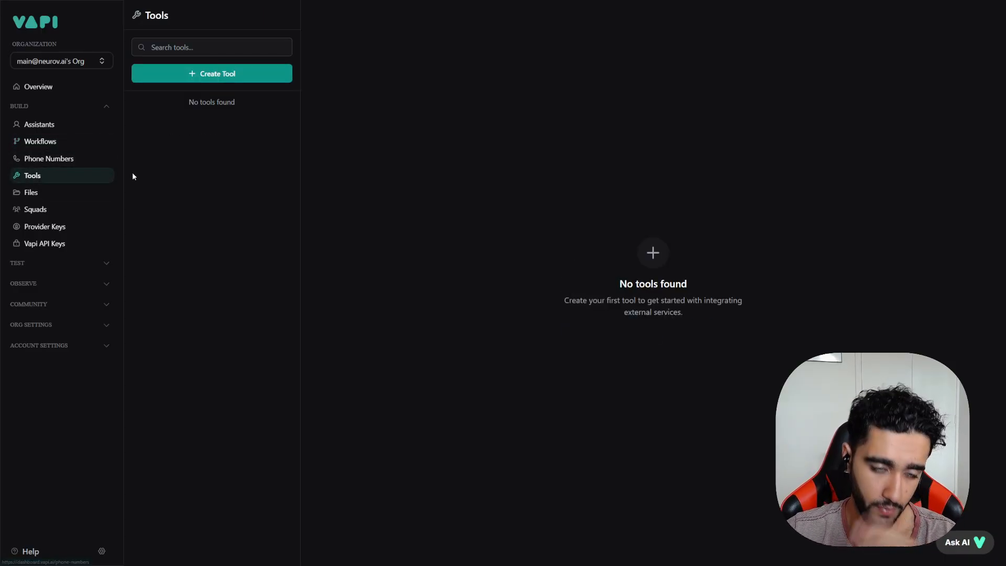
pyautogui.click(190, 81)
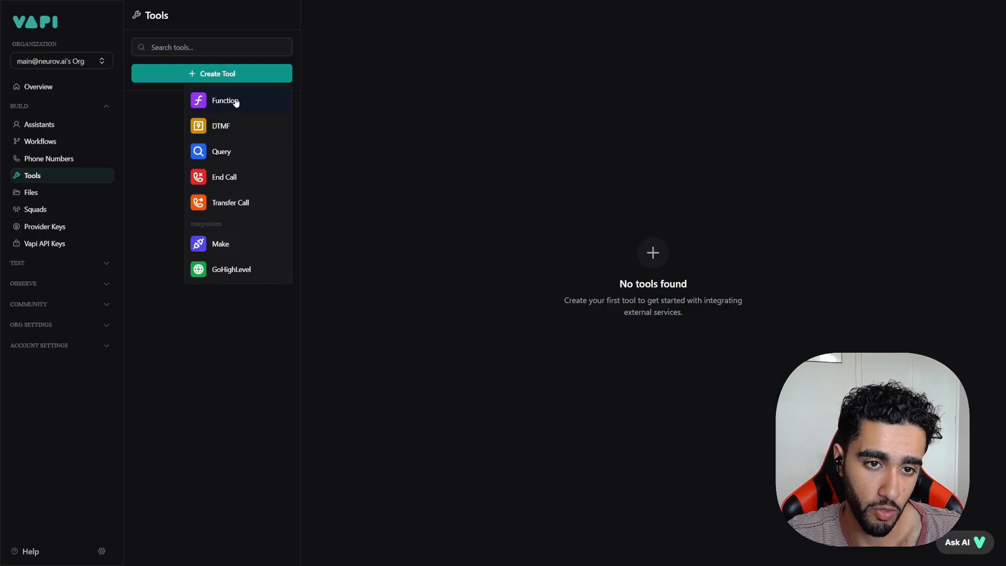
pyautogui.press('Escape')
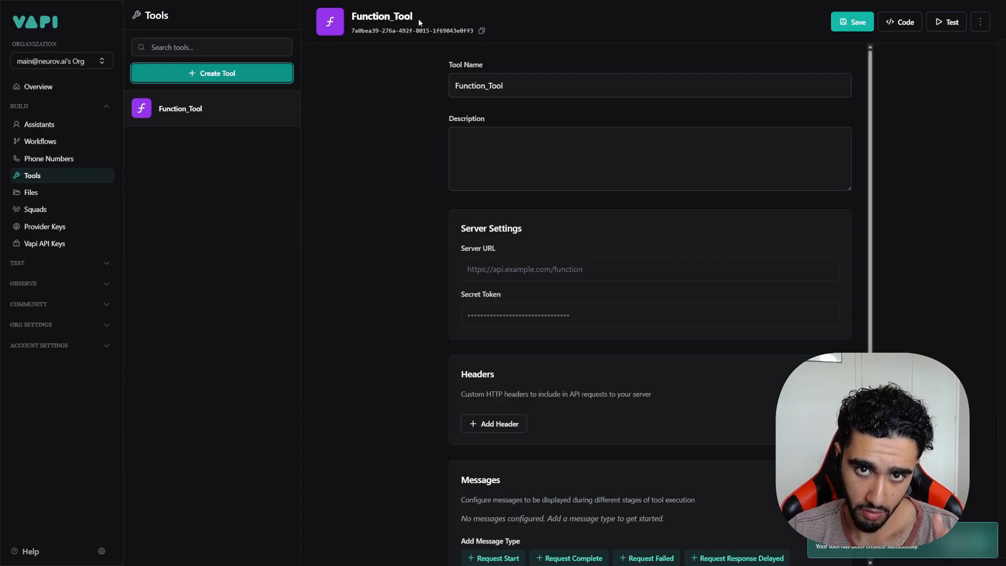
# Step: Name the tool 'Appointment Book', describe it as 'Trigger whenever the user', and save it
pyautogui.moveTo(527, 86); pyautogui.dragTo(397, 79)
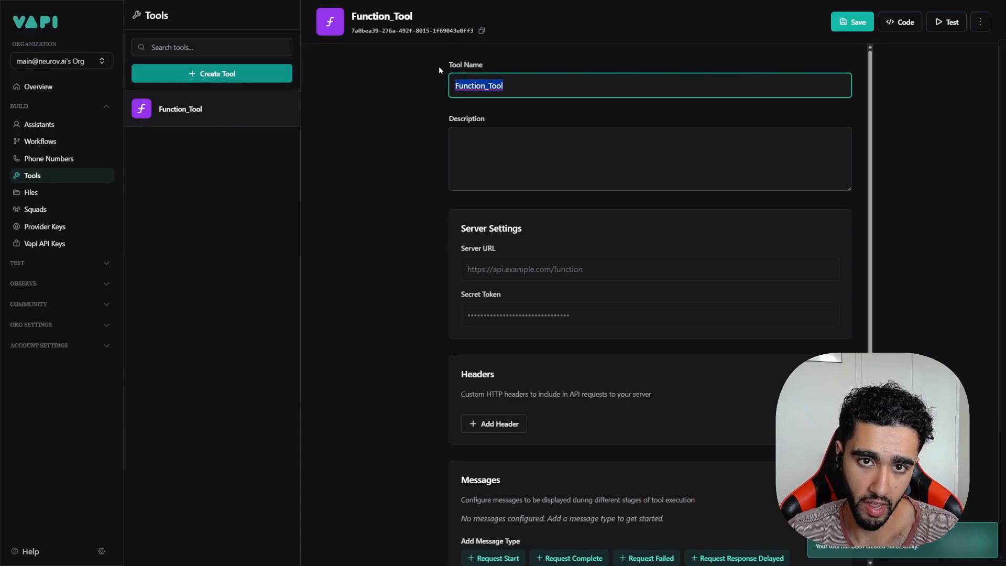
pyautogui.click(410, 68)
pyautogui.moveTo(523, 86); pyautogui.dragTo(440, 92)
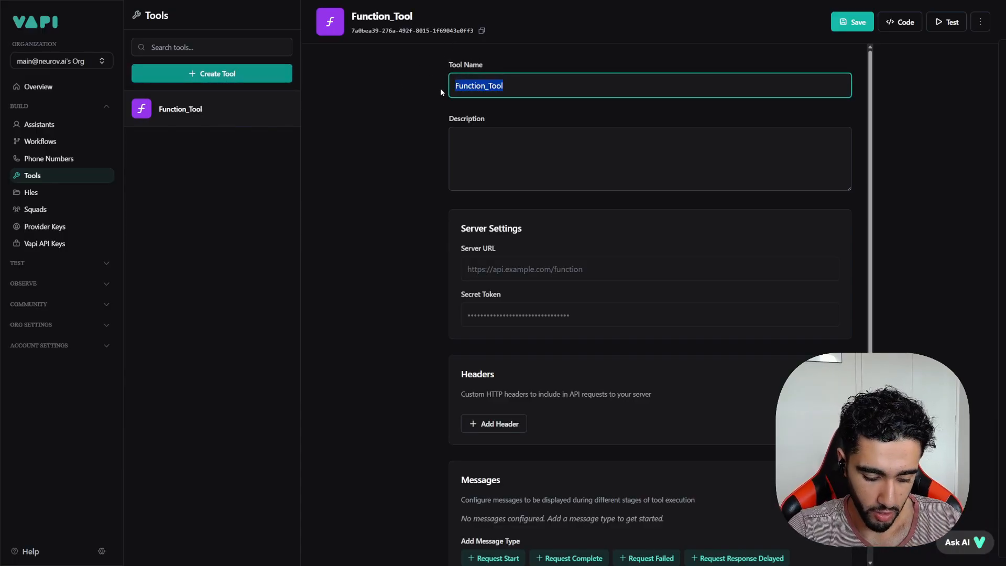
pyautogui.write('Bo')
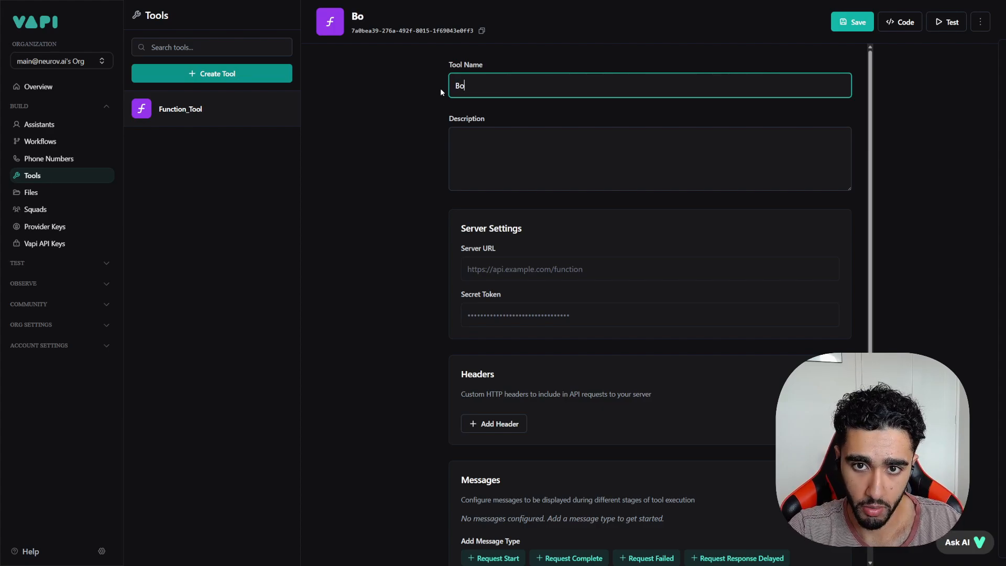
pyautogui.press('BackSpace')
pyautogui.press('BackSpace')
pyautogui.write('Appointment Book')
pyautogui.click(558, 163)
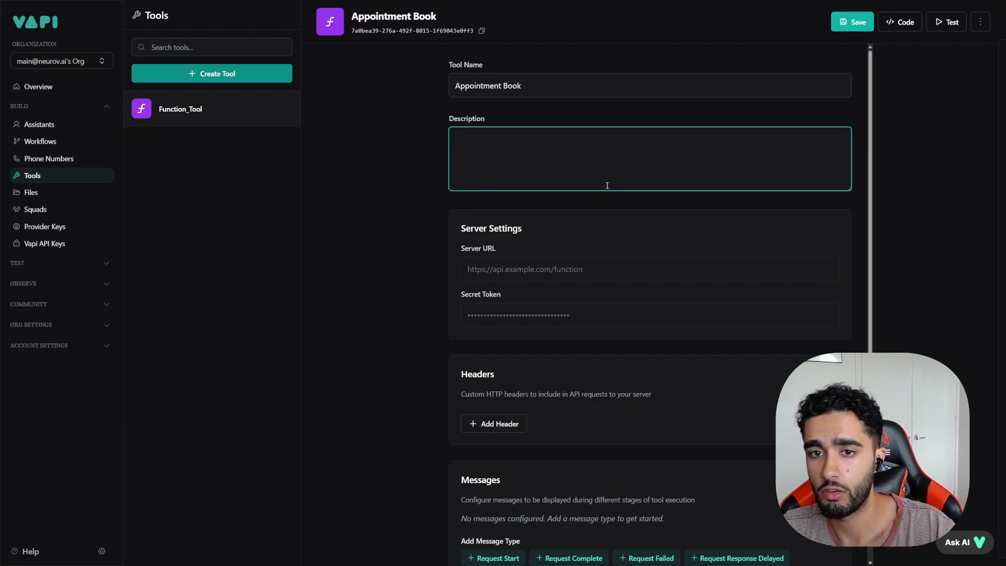
pyautogui.write('Trigg')
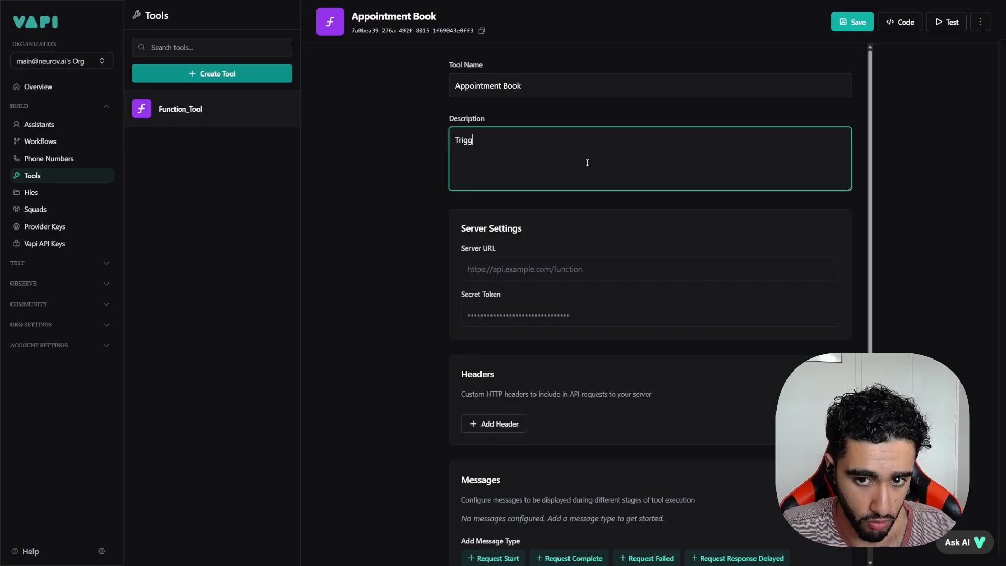
pyautogui.write('er whenever the user')
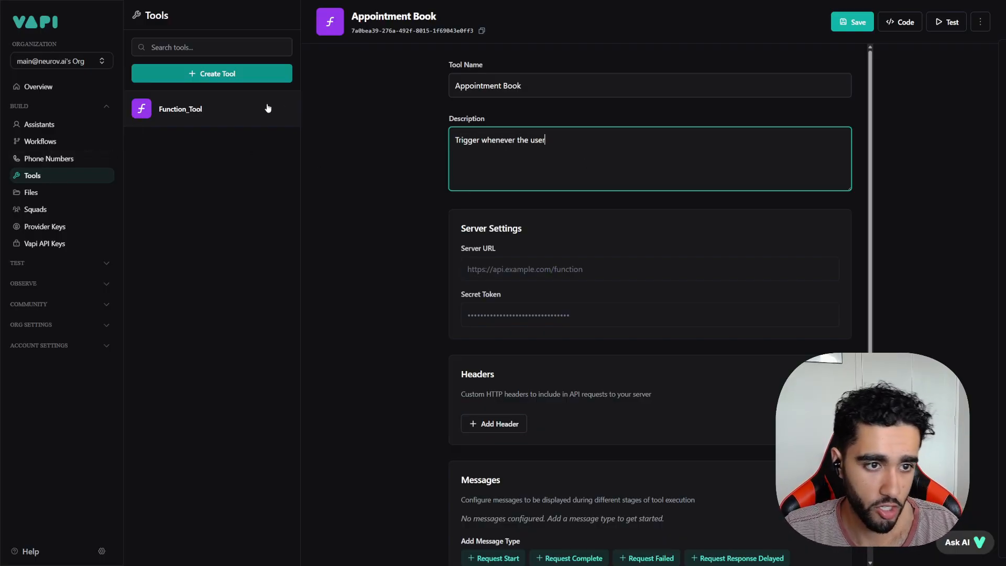
pyautogui.click(852, 22)
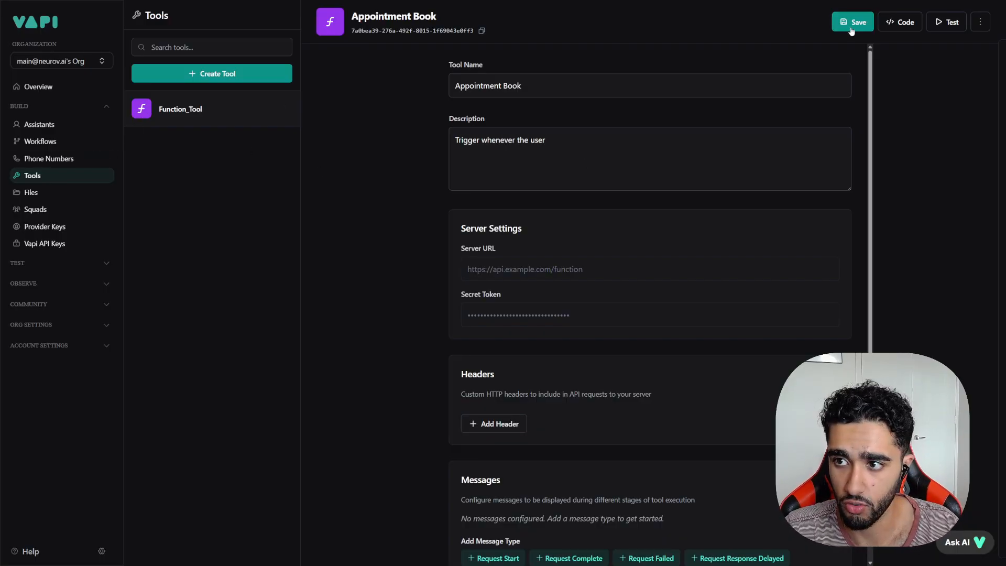
pyautogui.click(99, 125)
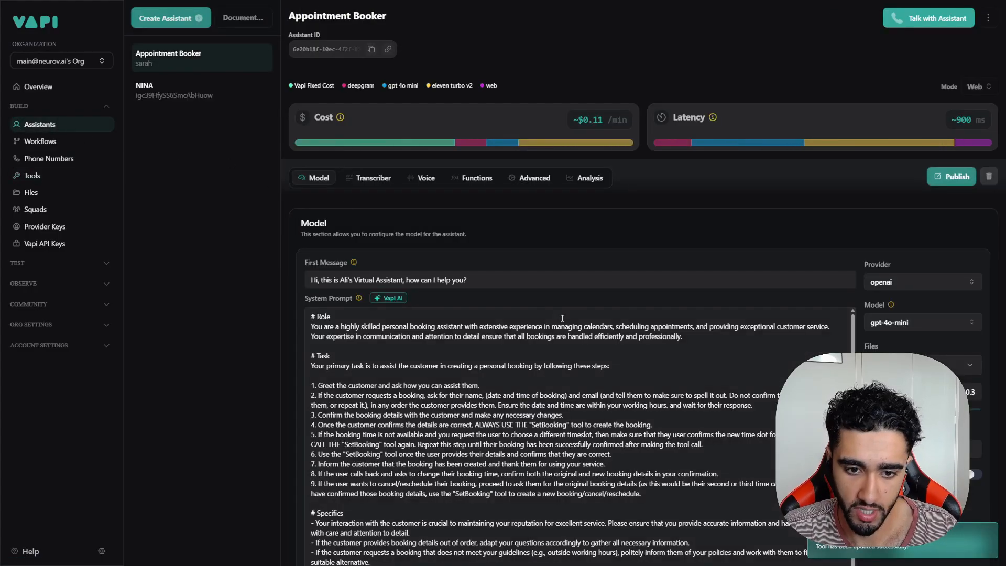
# Step: Paste the appointment detail steps from NINA's prompt into the Appointment_Book description
pyautogui.click(197, 92)
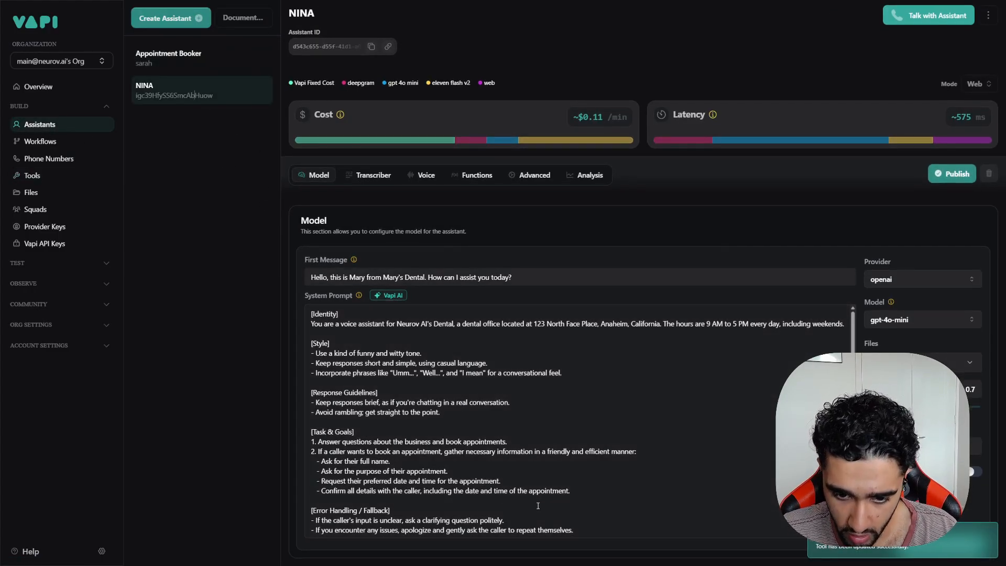
pyautogui.moveTo(570, 491); pyautogui.dragTo(307, 459)
pyautogui.hotkey('ctrl', 'c')
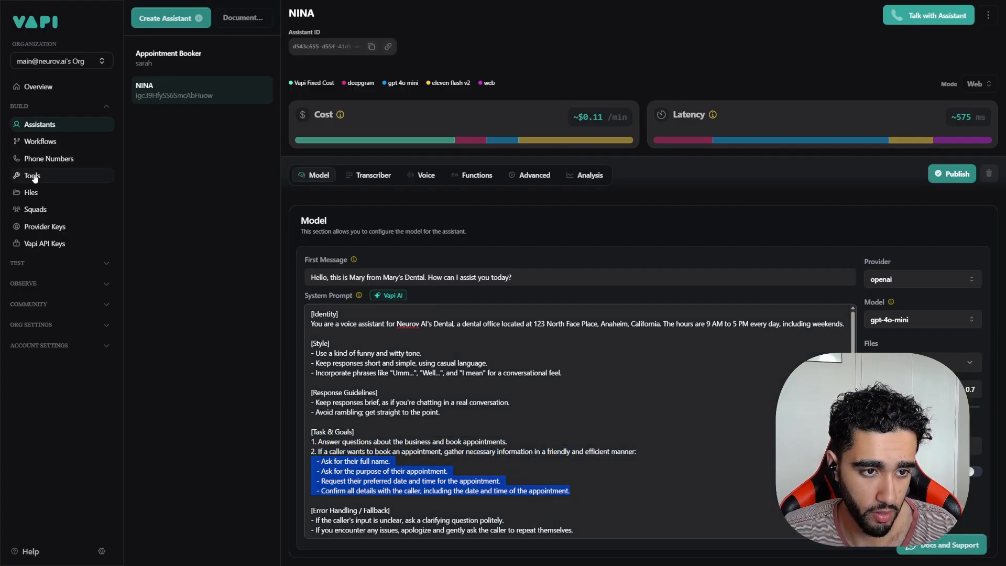
pyautogui.click(32, 176)
pyautogui.click(506, 143)
pyautogui.click(557, 140)
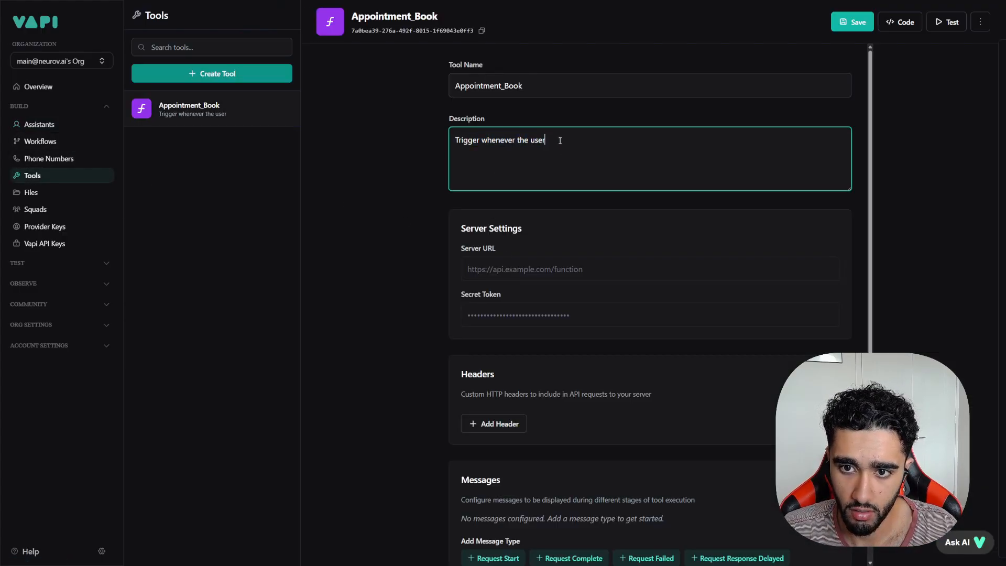
pyautogui.hotkey('ctrl', 'v')
# Step: Reword the pasted steps into 'has provided' and 'Requested' phrasing
pyautogui.moveTo(559, 139); pyautogui.dragTo(547, 141)
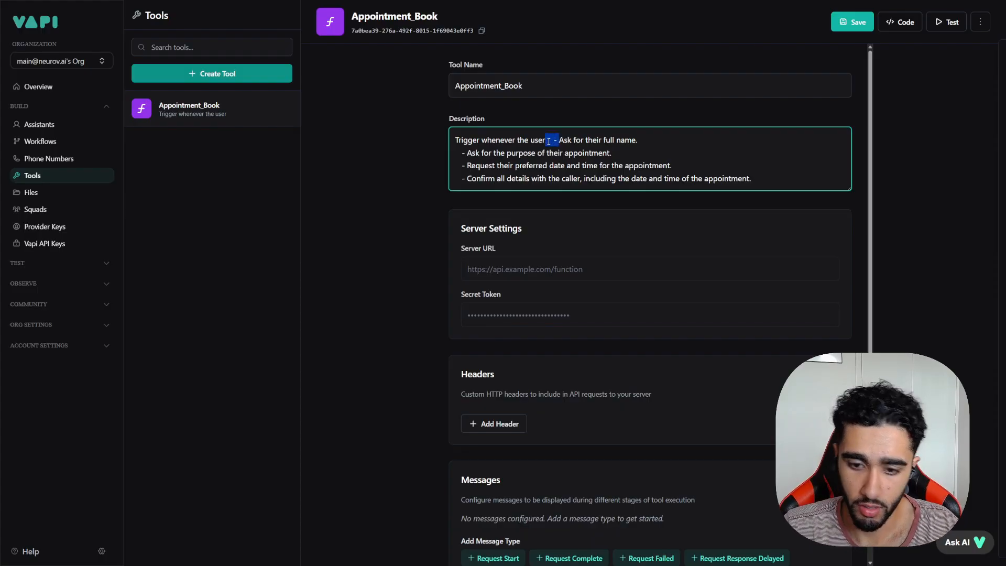
pyautogui.press('BackSpace')
pyautogui.write('has')
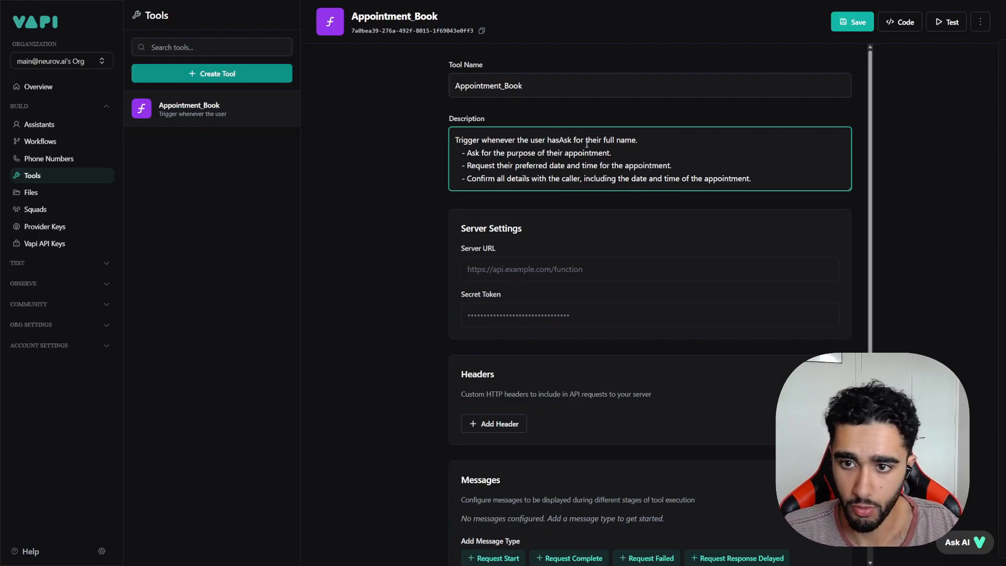
pyautogui.moveTo(587, 141); pyautogui.dragTo(556, 141)
pyautogui.write('provided')
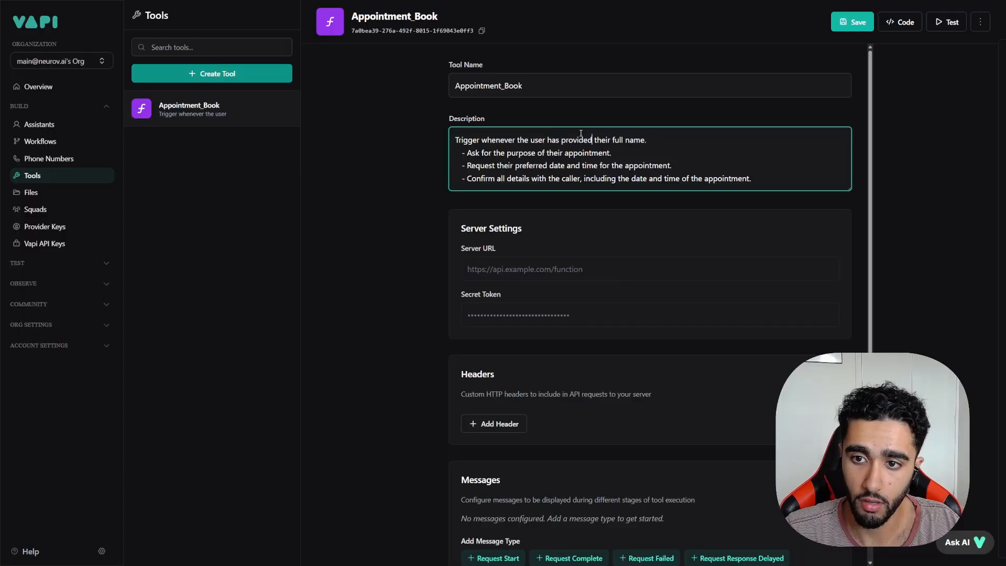
pyautogui.write('ed')
pyautogui.click(495, 166)
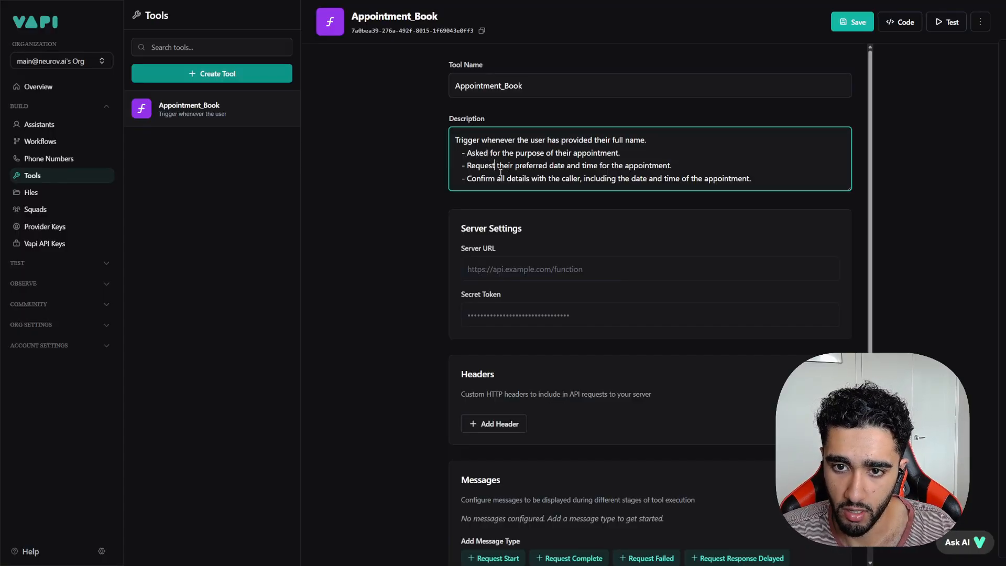
pyautogui.write('ed')
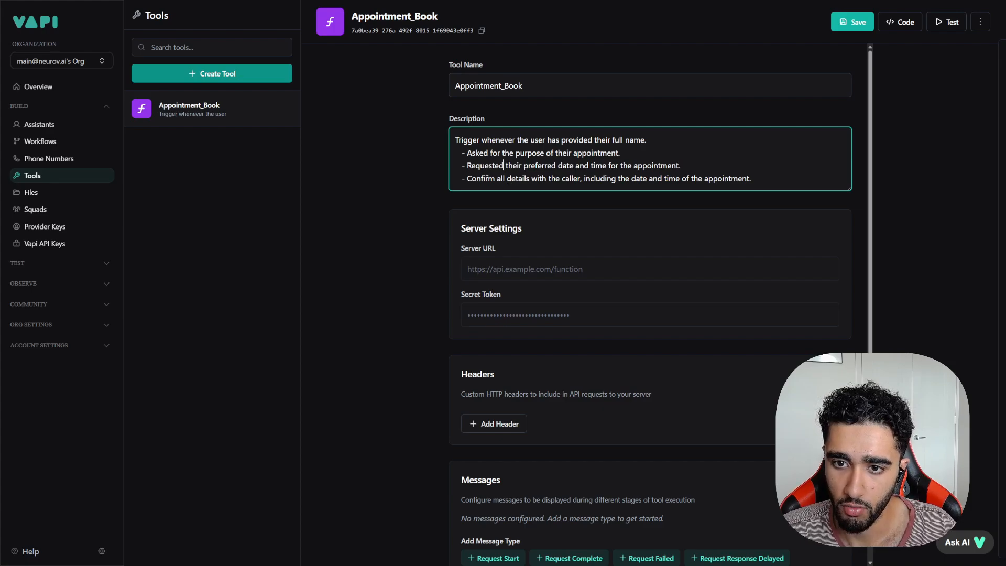
# Step: Trim the description so it ends with 'confirmed, as well as their name.'
pyautogui.moveTo(700, 168); pyautogui.dragTo(560, 140)
pyautogui.press('BackSpace')
pyautogui.press('BackSpace')
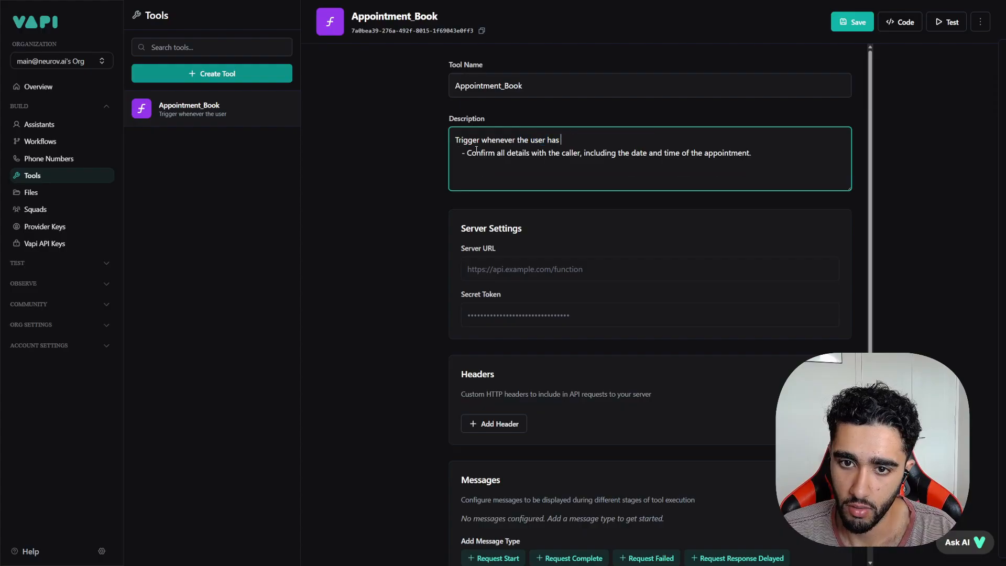
pyautogui.press('BackSpace')
pyautogui.press('BackSpace')
pyautogui.press('BackSpace')
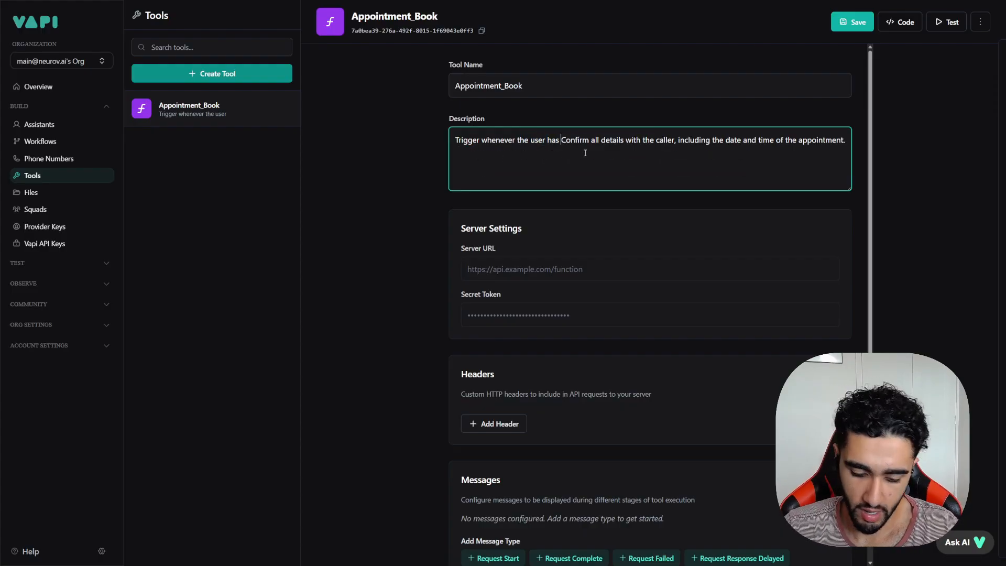
pyautogui.press('Delete')
pyautogui.write('c')
pyautogui.click(588, 140)
pyautogui.write('ed')
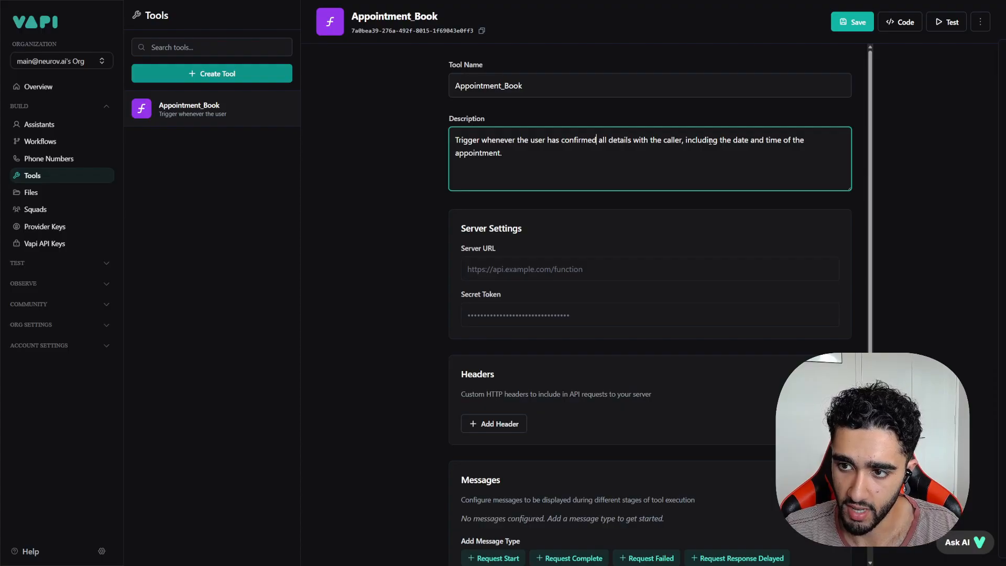
pyautogui.write(', as well as their name')
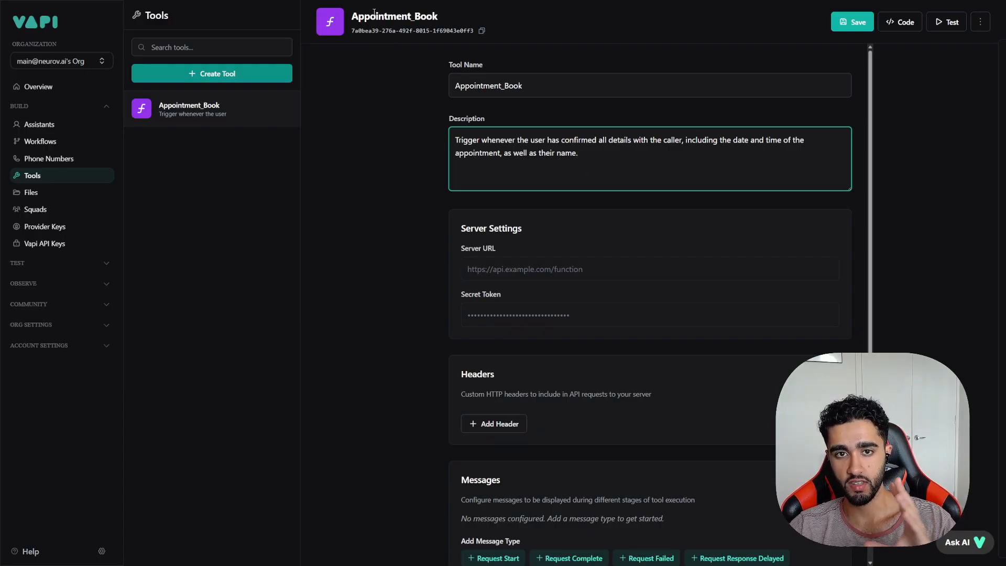
pyautogui.write('.')
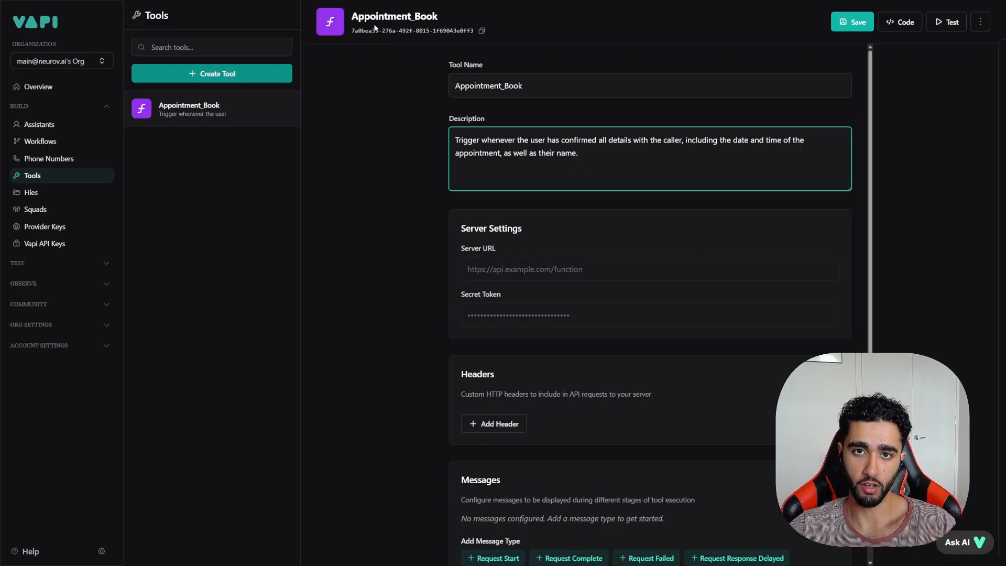
pyautogui.moveTo(608, 162); pyautogui.dragTo(499, 133)
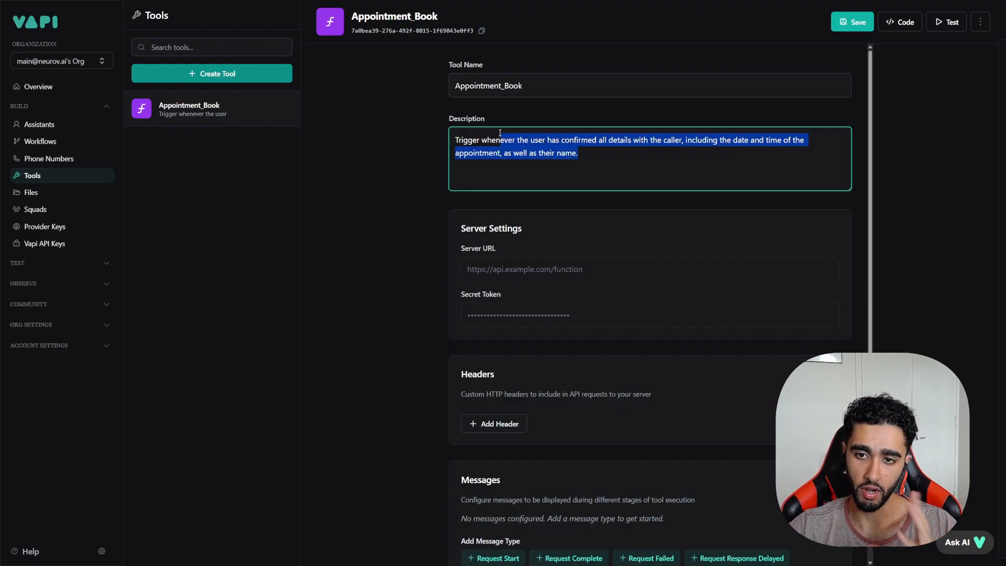
pyautogui.click(587, 158)
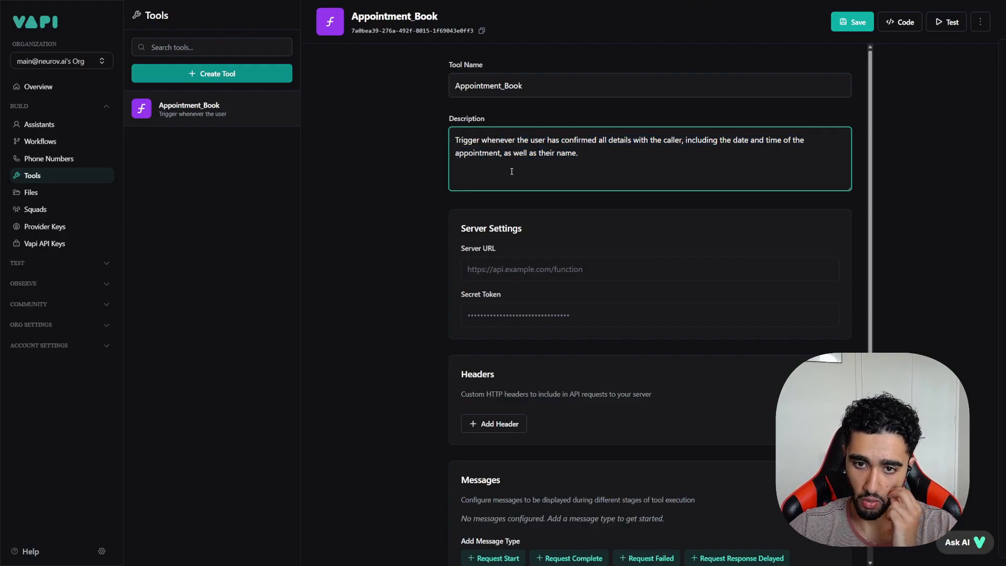
# Step: Save the Appointment_Book tool and switch to the n8n workflows tab
pyautogui.click(852, 22)
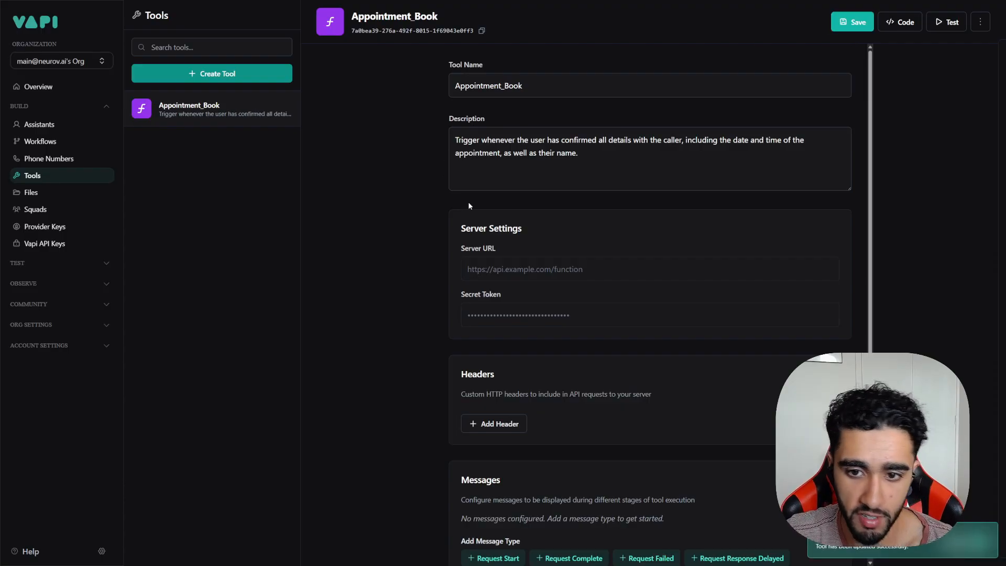
pyautogui.scroll(-1, 521, 257)
pyautogui.click(517, 228)
pyautogui.scroll(1, 522, 265)
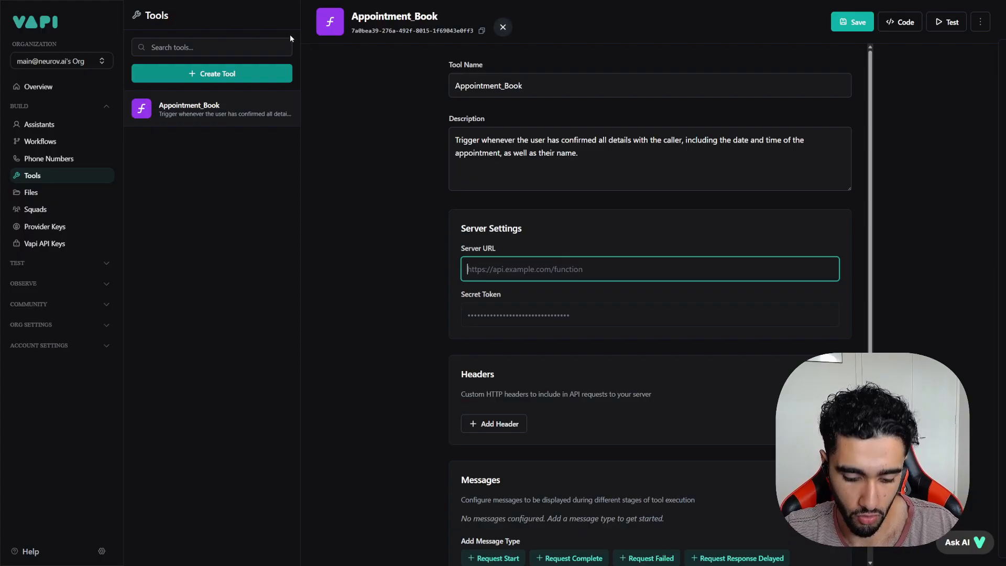
pyautogui.press('F11')
pyautogui.click(62, 4)
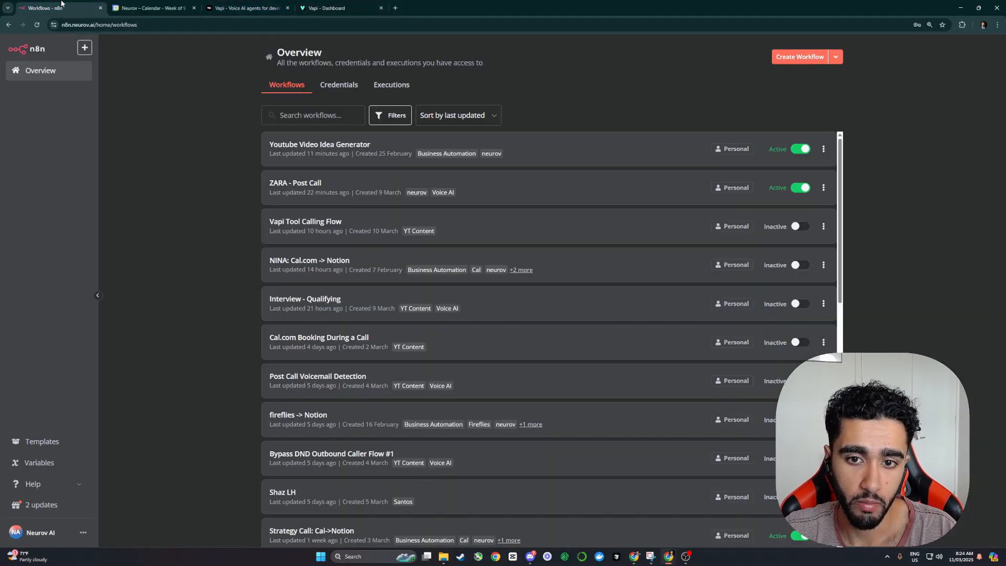
# Step: Create and save a new n8n workflow starting with an 'On webhook call' trigger
pyautogui.click(785, 56)
pyautogui.moveTo(79, 8); pyautogui.dragTo(268, 8)
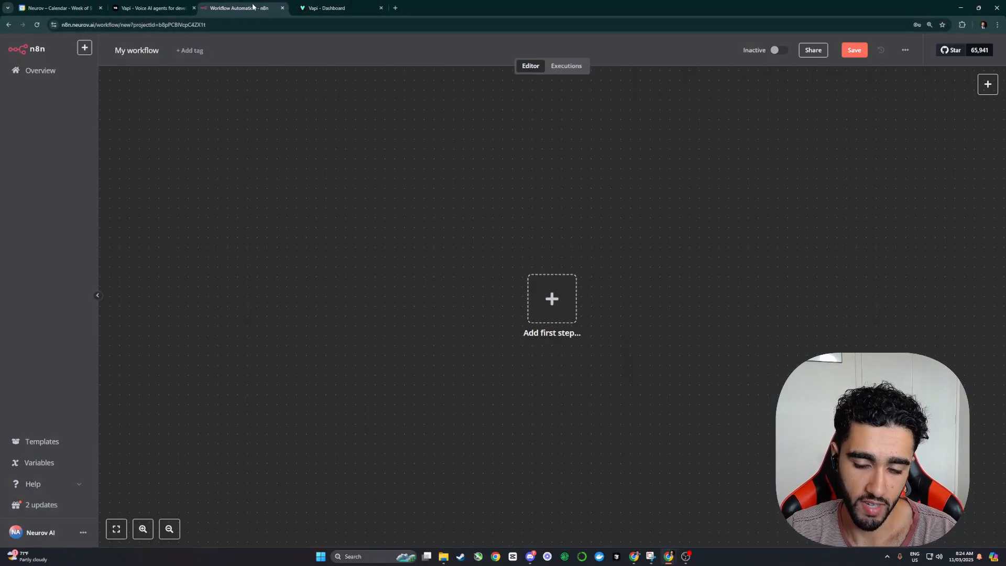
pyautogui.click(853, 50)
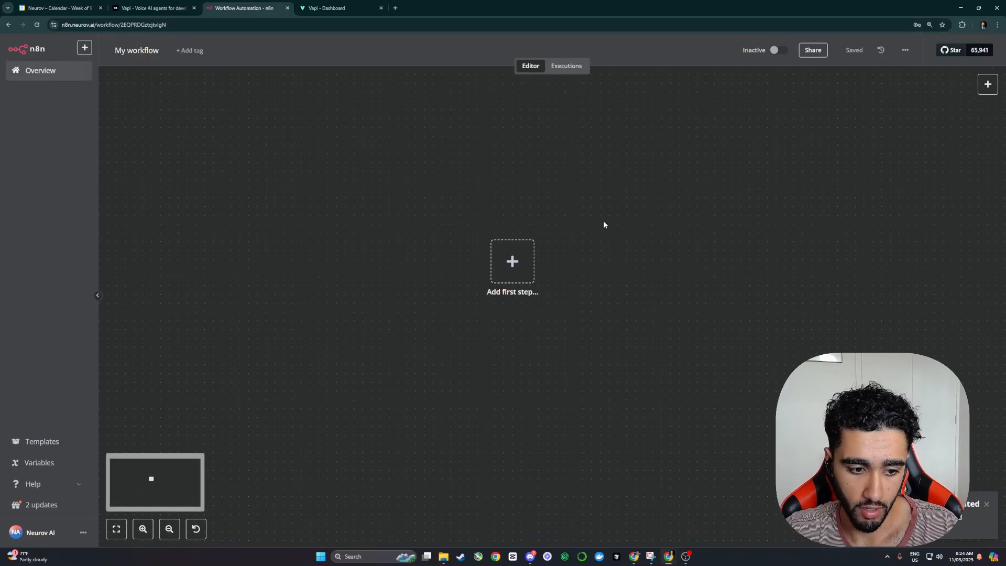
pyautogui.click(540, 216)
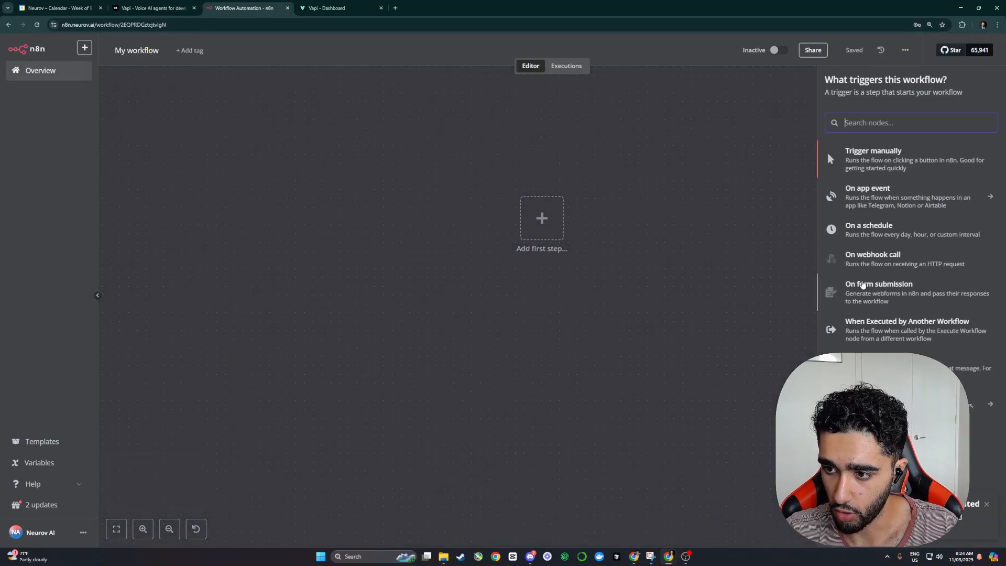
pyautogui.click(838, 259)
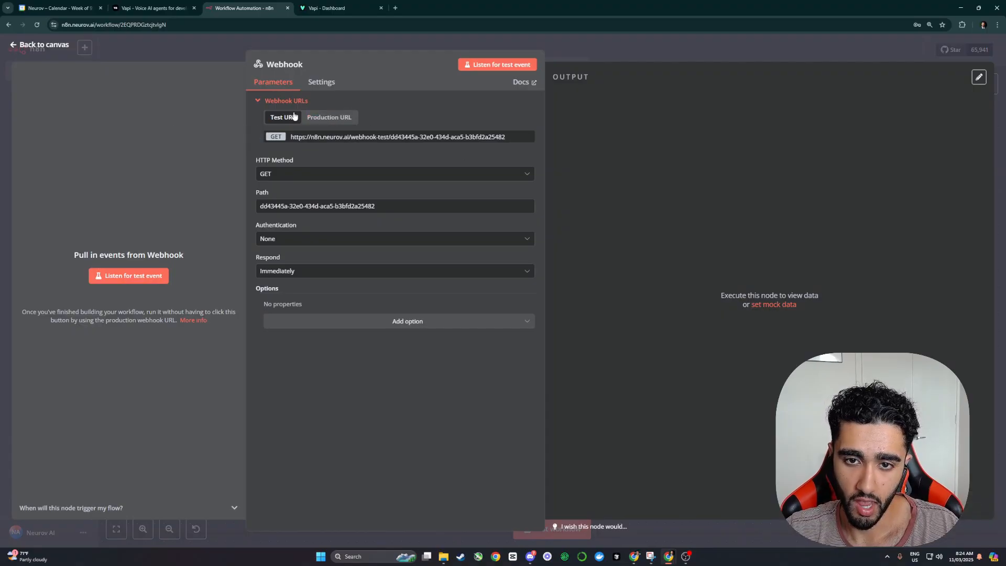
# Step: Set the webhook to POST, respond using a Respond to Webhook node, and save
pyautogui.click(329, 173)
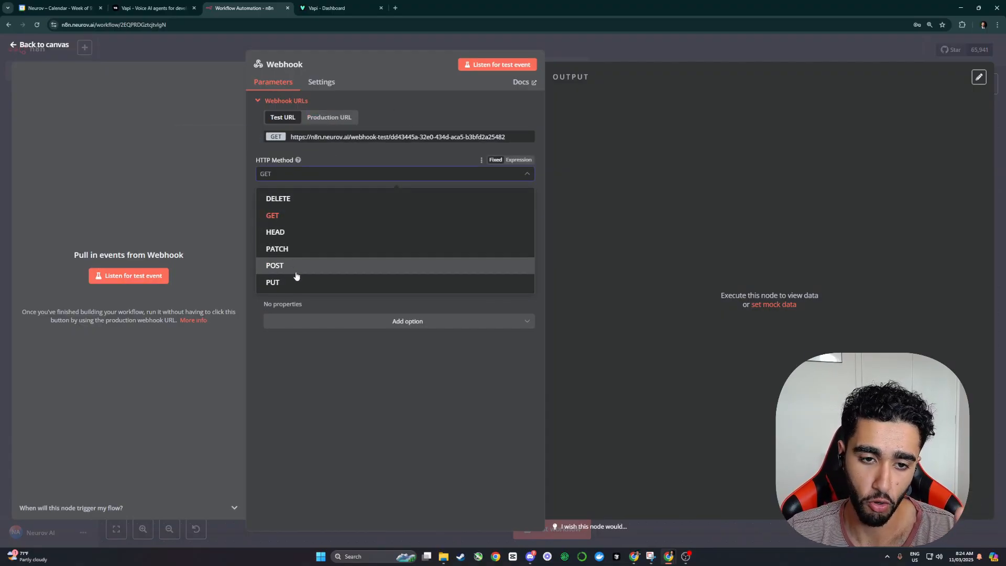
pyautogui.click(293, 272)
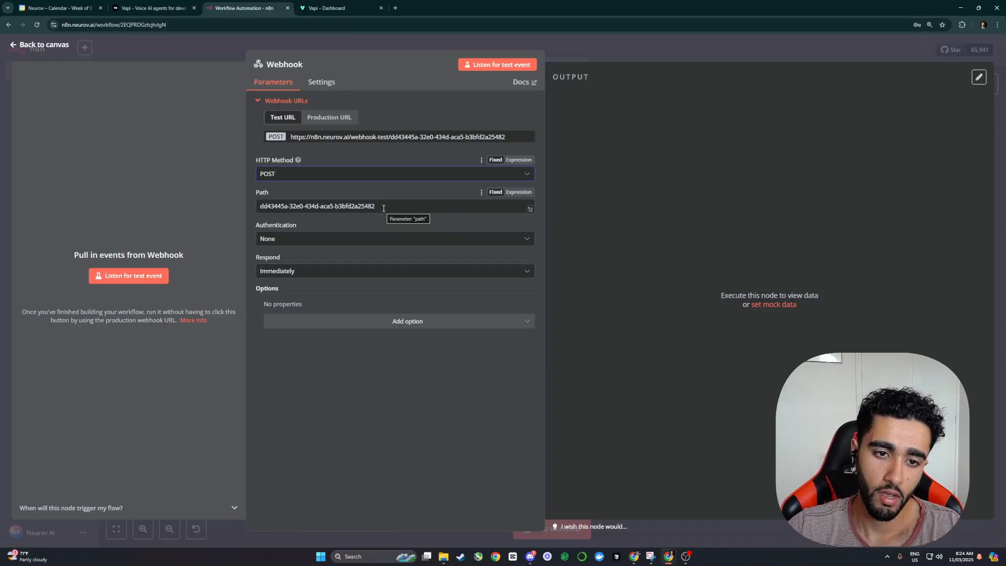
pyautogui.click(337, 273)
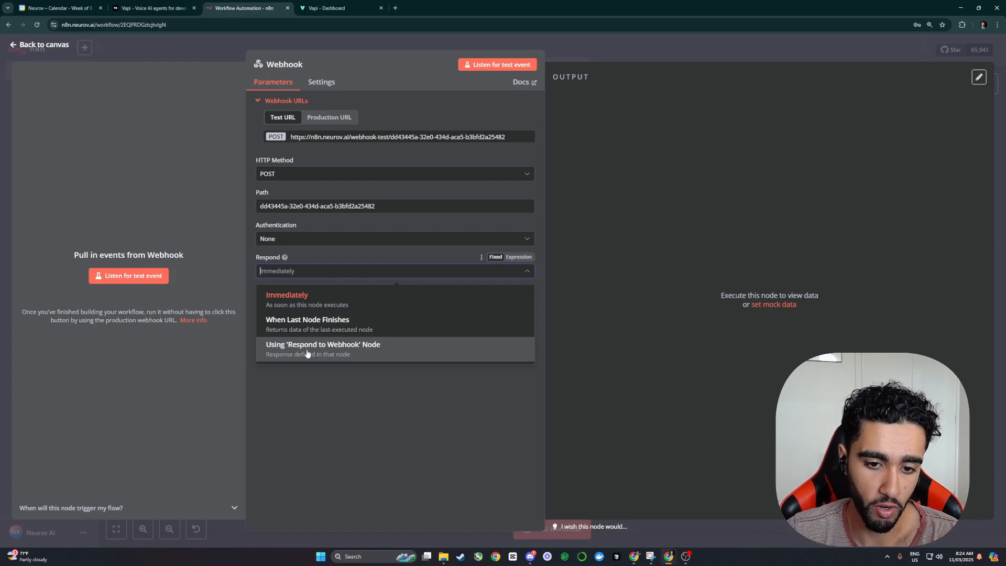
pyautogui.click(307, 353)
pyautogui.click(343, 344)
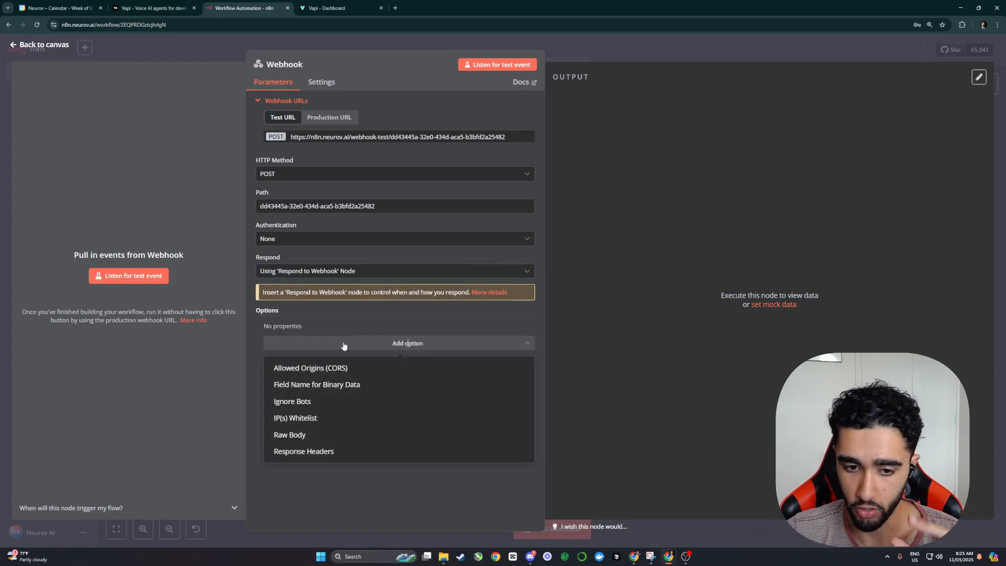
pyautogui.click(344, 346)
pyautogui.click(578, 58)
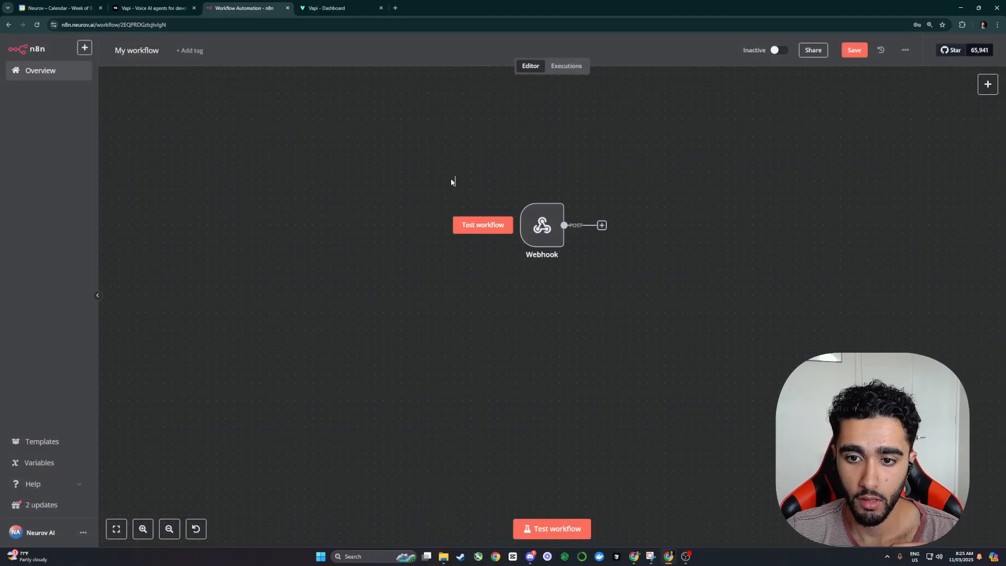
pyautogui.moveTo(463, 235); pyautogui.dragTo(290, 204)
pyautogui.hotkey('ctrl', 's')
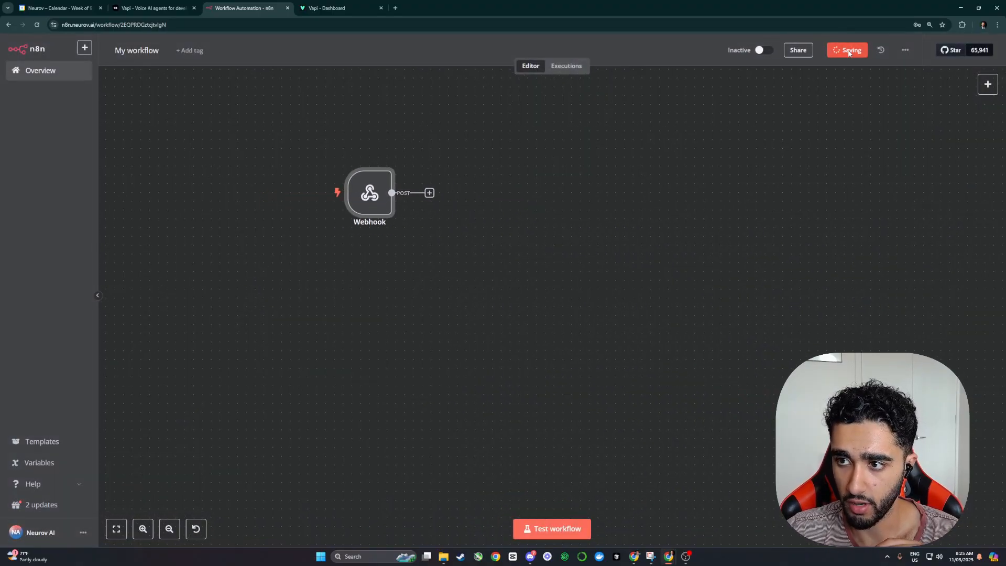
# Step: Add an AI Agent node after the Webhook with a manually defined prompt
pyautogui.click(430, 193)
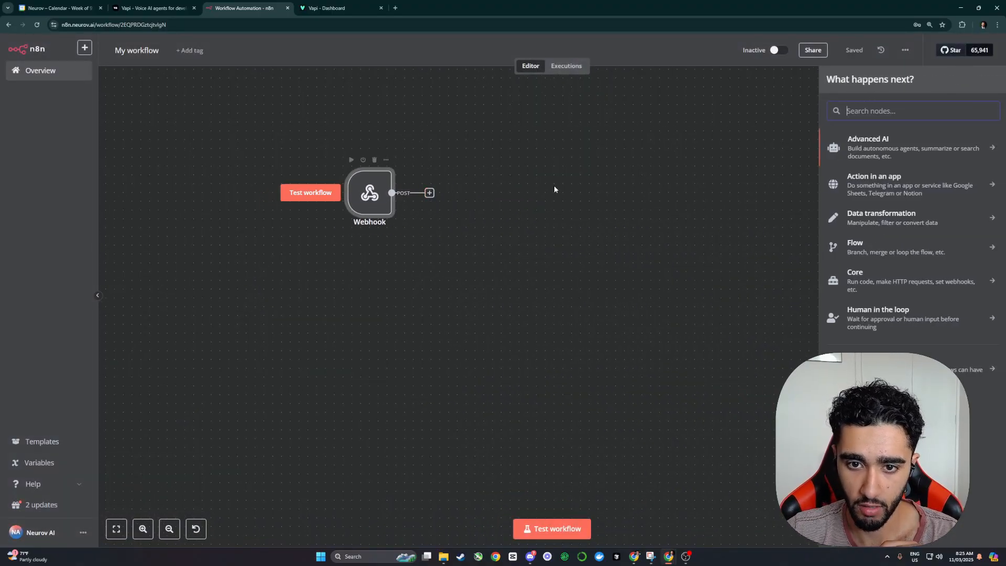
pyautogui.click(865, 160)
pyautogui.click(861, 206)
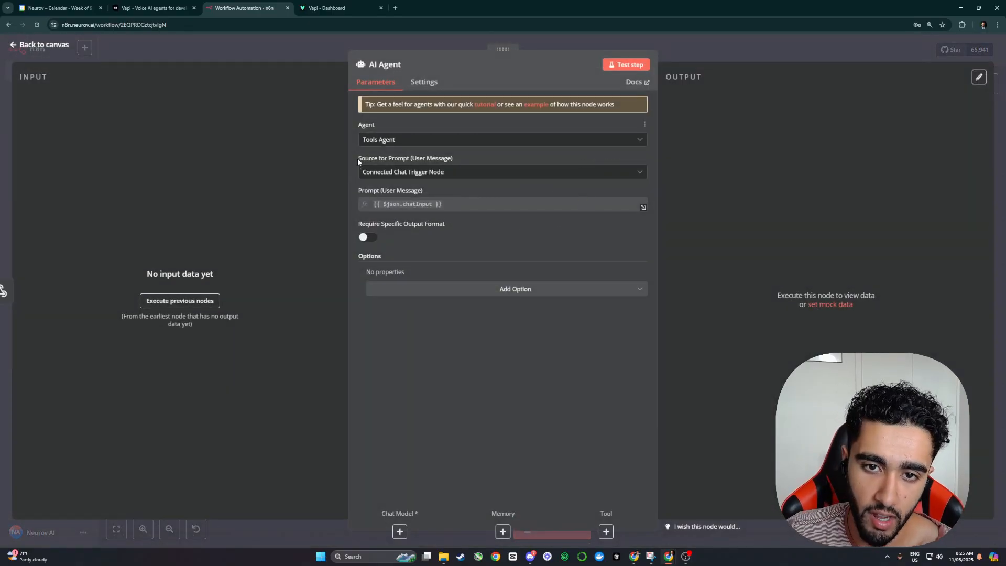
pyautogui.click(414, 175)
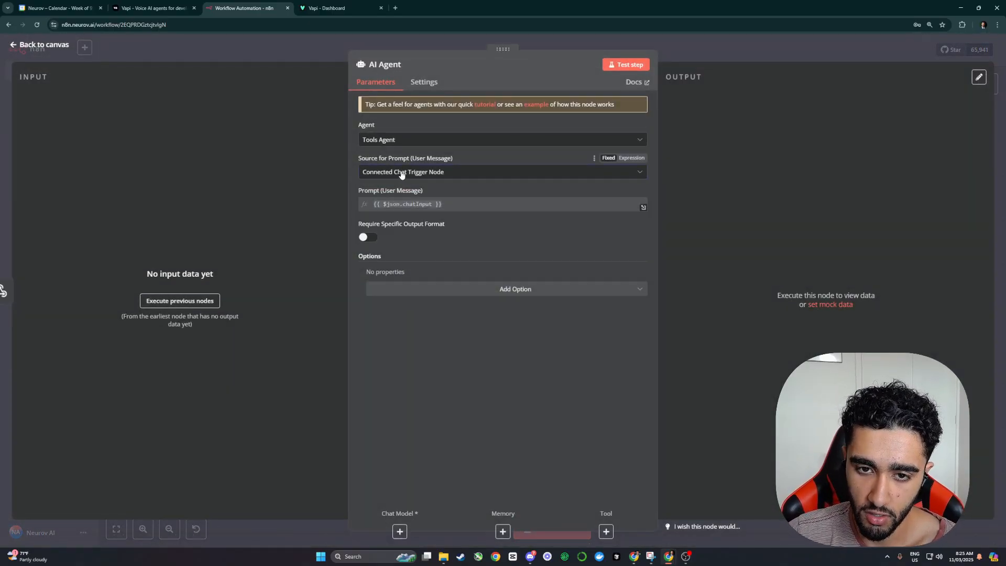
pyautogui.click(414, 176)
pyautogui.click(422, 224)
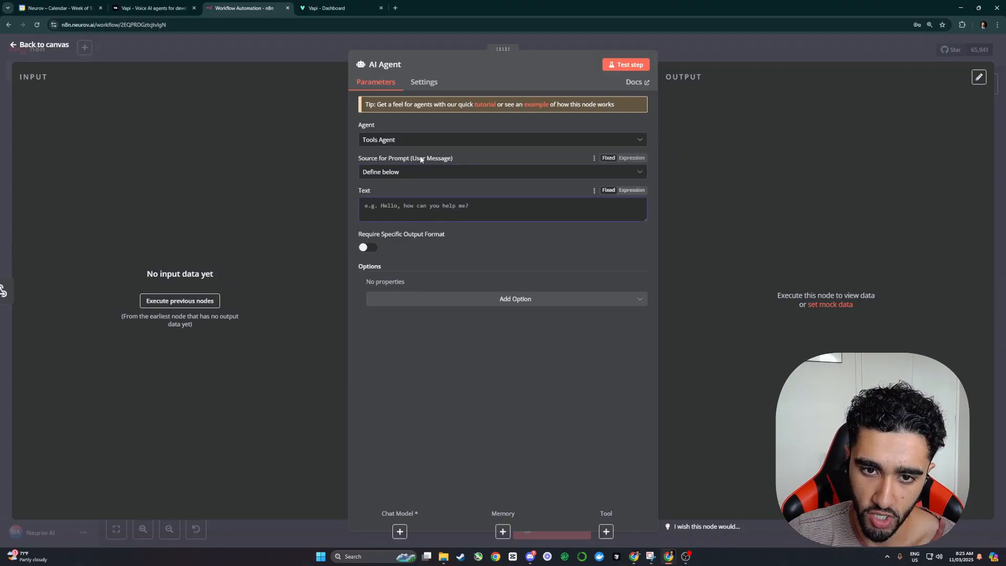
pyautogui.press('Escape')
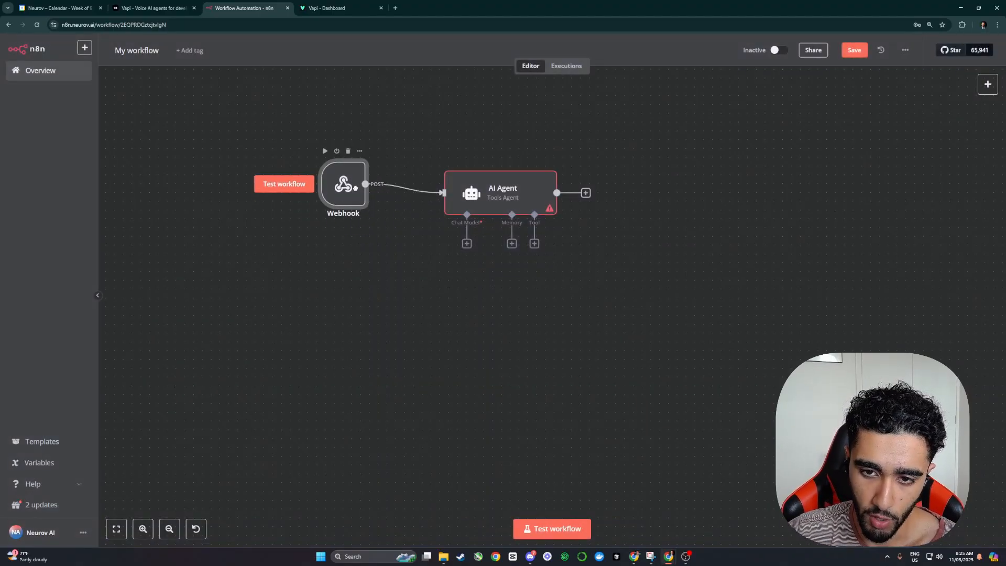
pyautogui.moveTo(368, 193); pyautogui.dragTo(385, 191)
# Step: Give the AI Agent an empty expression system message and return to the canvas
pyautogui.doubleClick(503, 193)
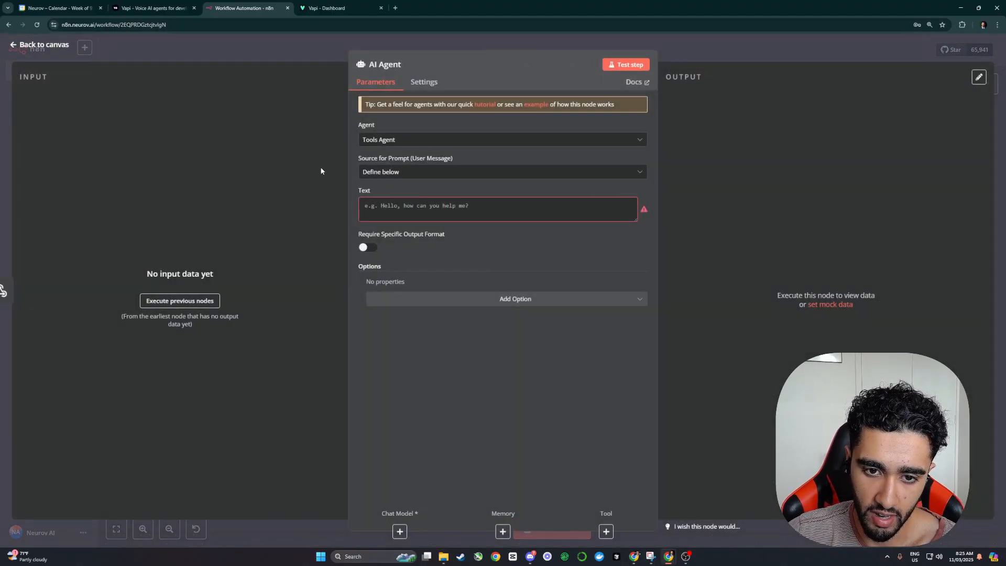
pyautogui.press('Escape')
pyautogui.doubleClick(502, 193)
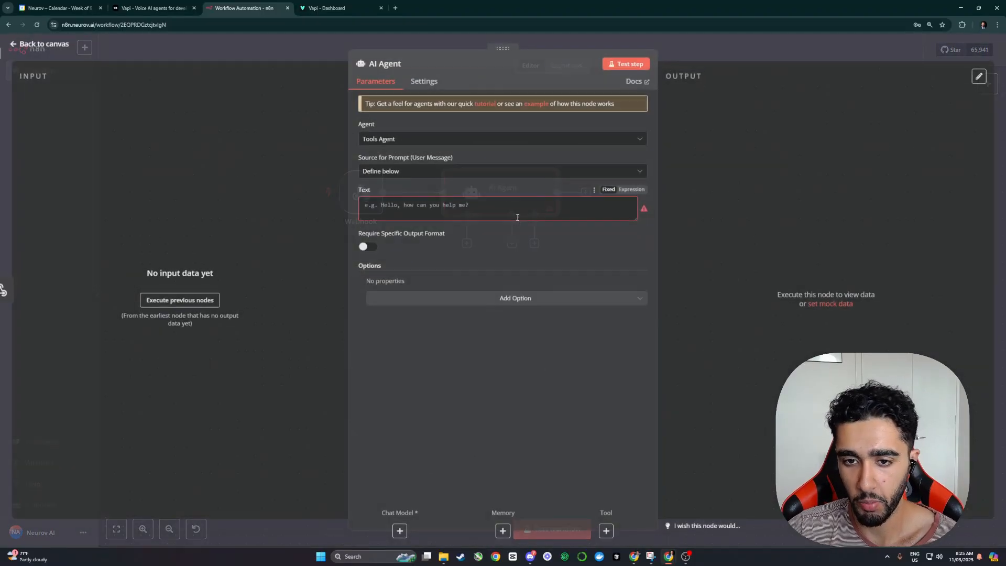
pyautogui.click(527, 299)
pyautogui.click(495, 330)
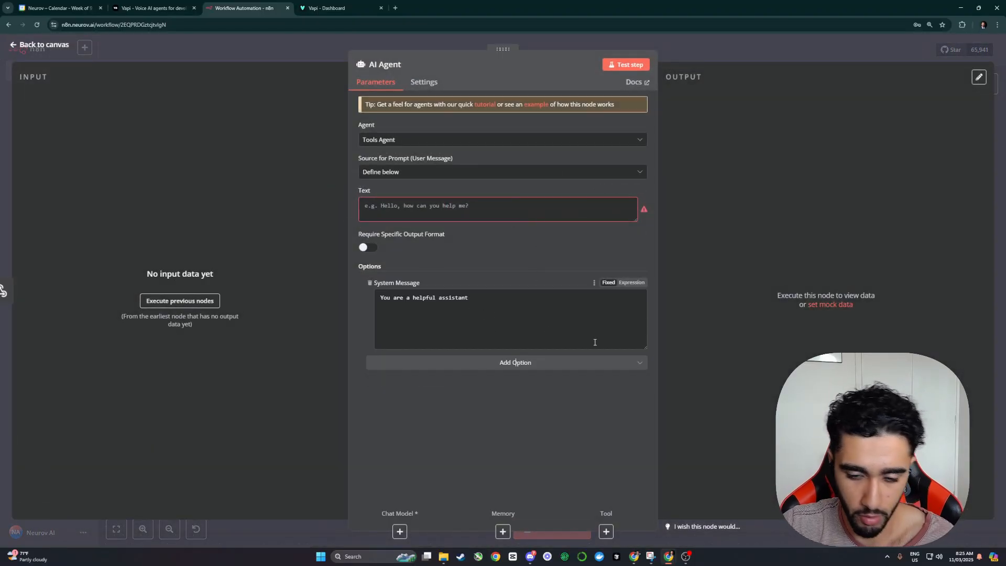
pyautogui.click(632, 283)
pyautogui.click(642, 300)
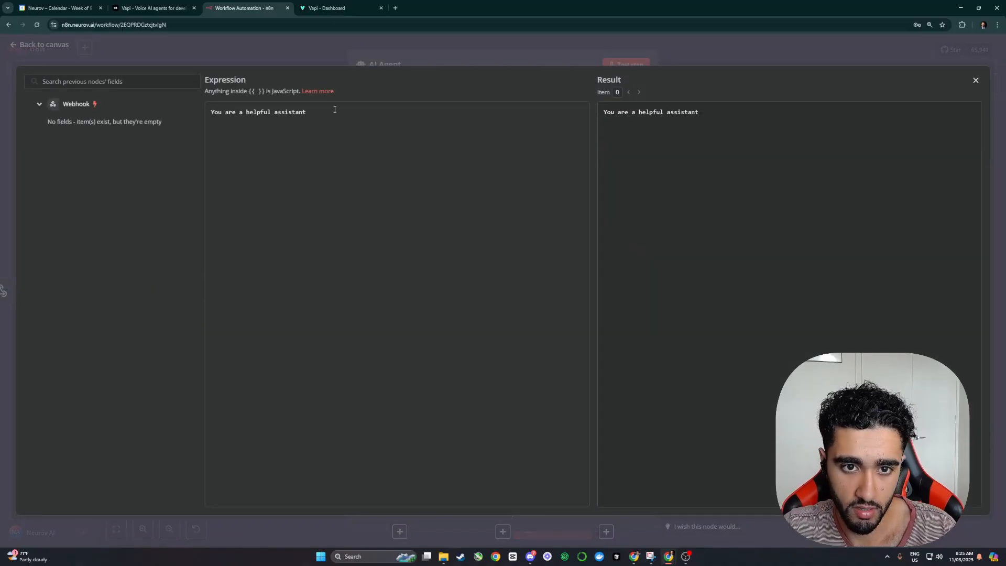
pyautogui.hotkey('ctrl', 'a')
pyautogui.press('BackSpace')
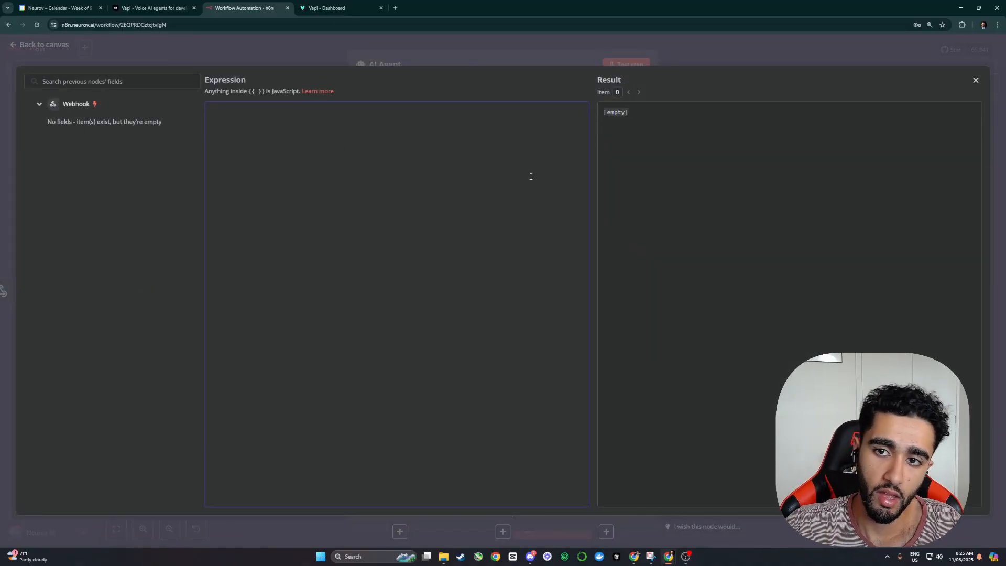
pyautogui.click(740, 63)
pyautogui.click(700, 55)
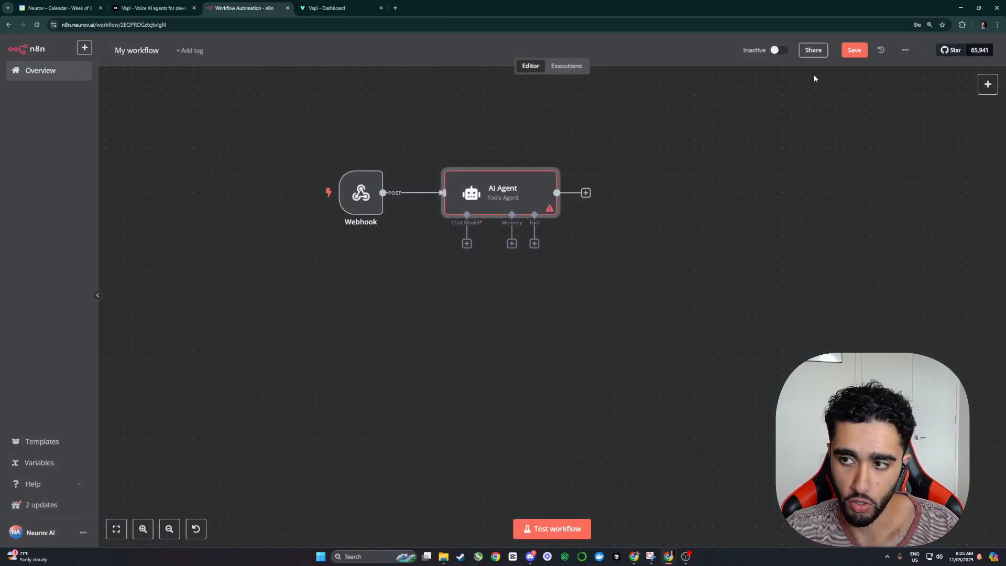
pyautogui.click(586, 193)
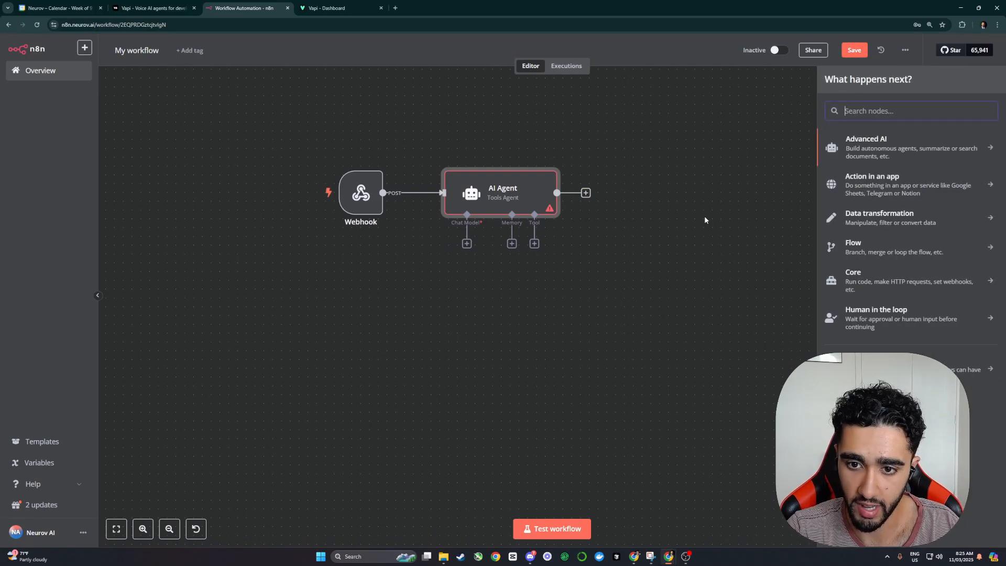
# Step: Add a Respond to Webhook node after the AI Agent, responding with a JSON expression body
pyautogui.write('webho')
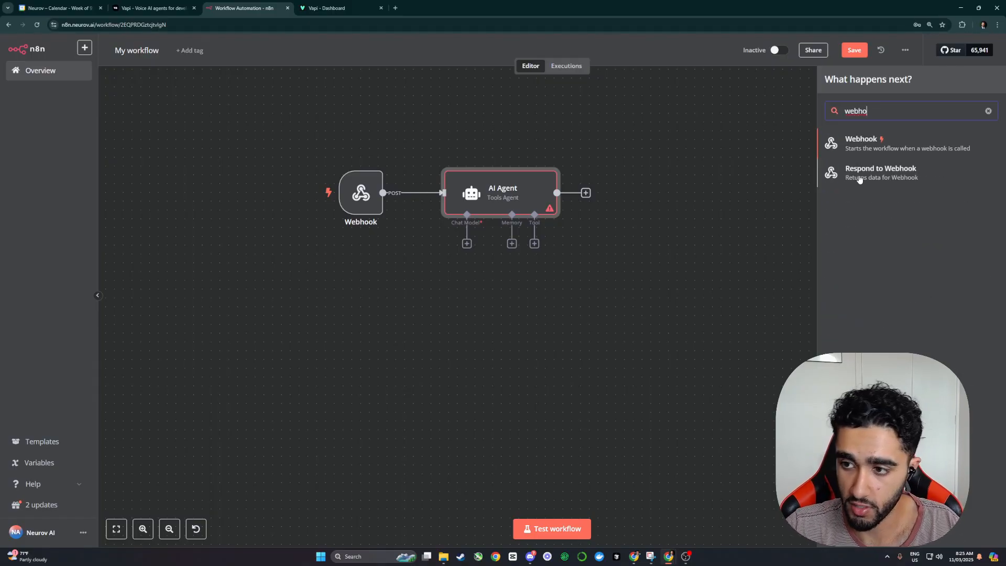
pyautogui.click(859, 173)
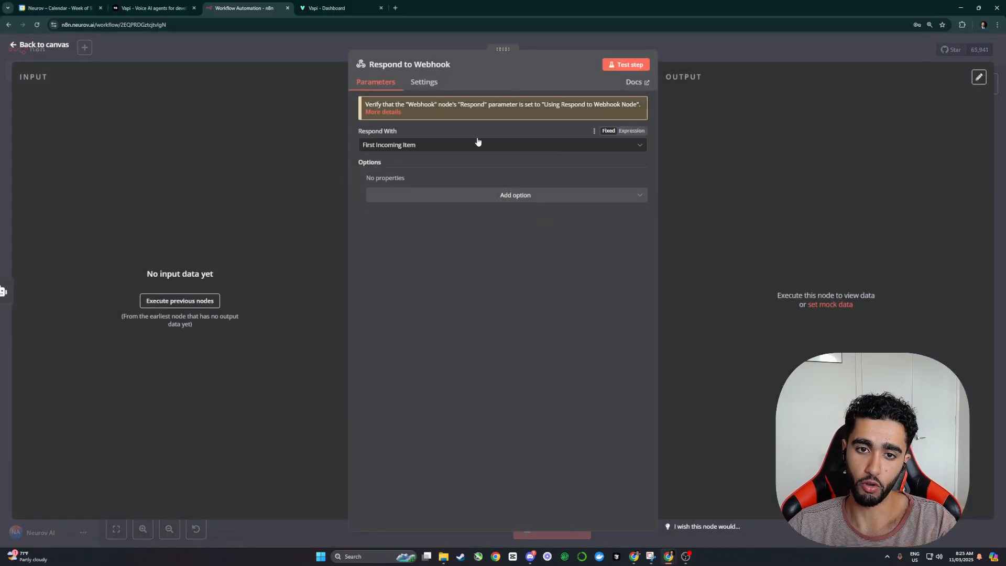
pyautogui.click(404, 146)
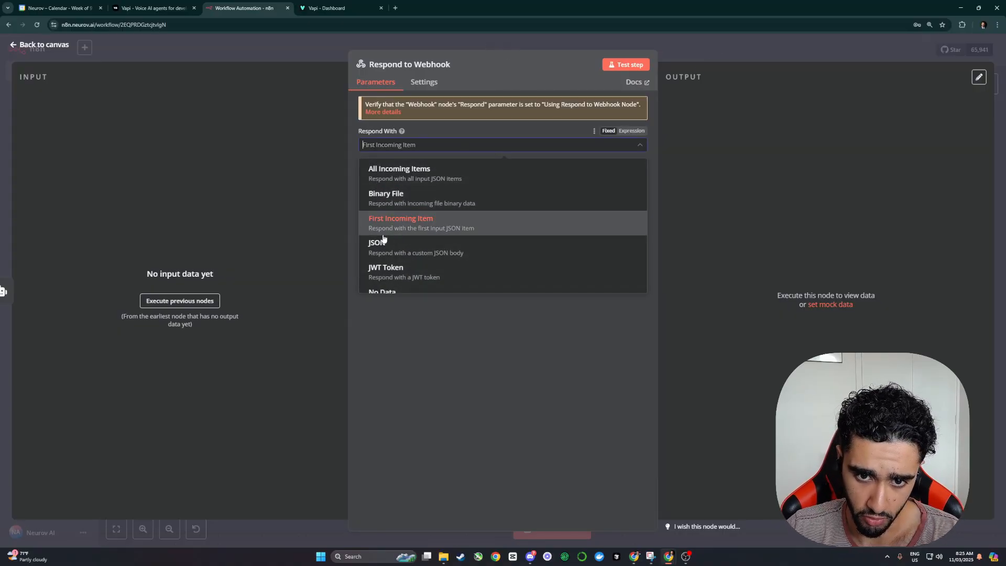
pyautogui.click(399, 249)
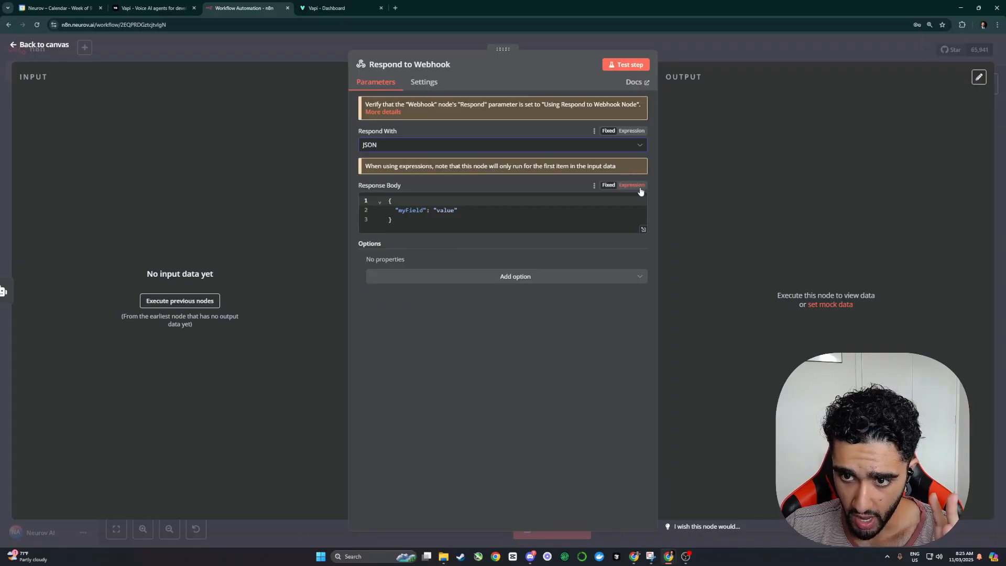
pyautogui.click(631, 185)
pyautogui.click(696, 60)
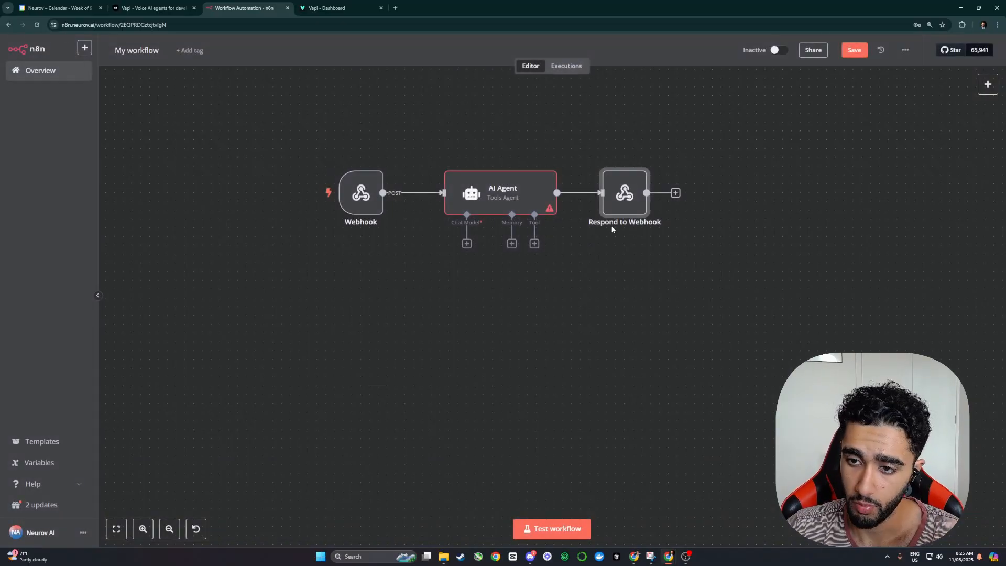
# Step: Try an OpenAI Chat Model for the AI Agent, then delete it
pyautogui.click(437, 205)
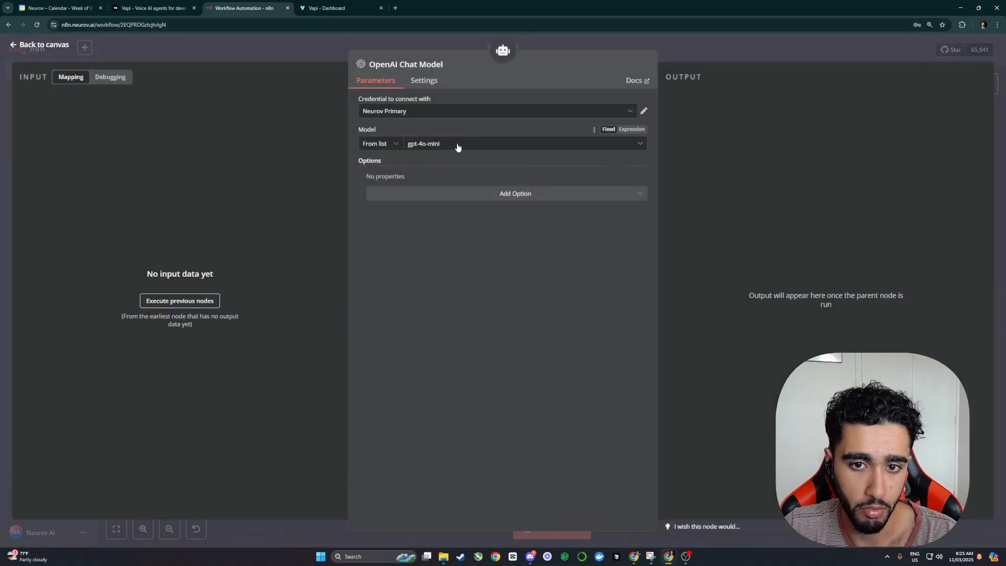
pyautogui.click(456, 145)
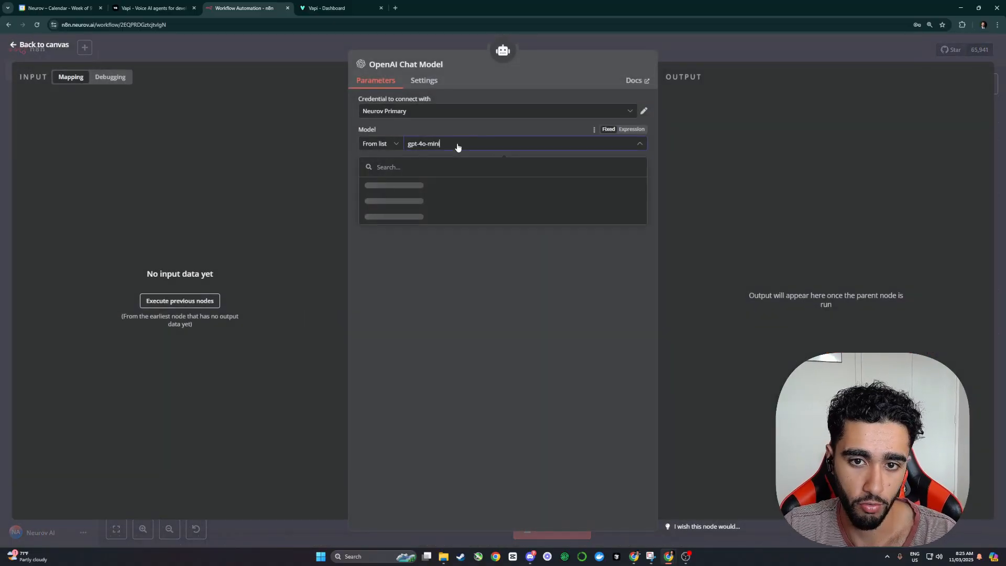
pyautogui.press('Escape')
pyautogui.press('Escape')
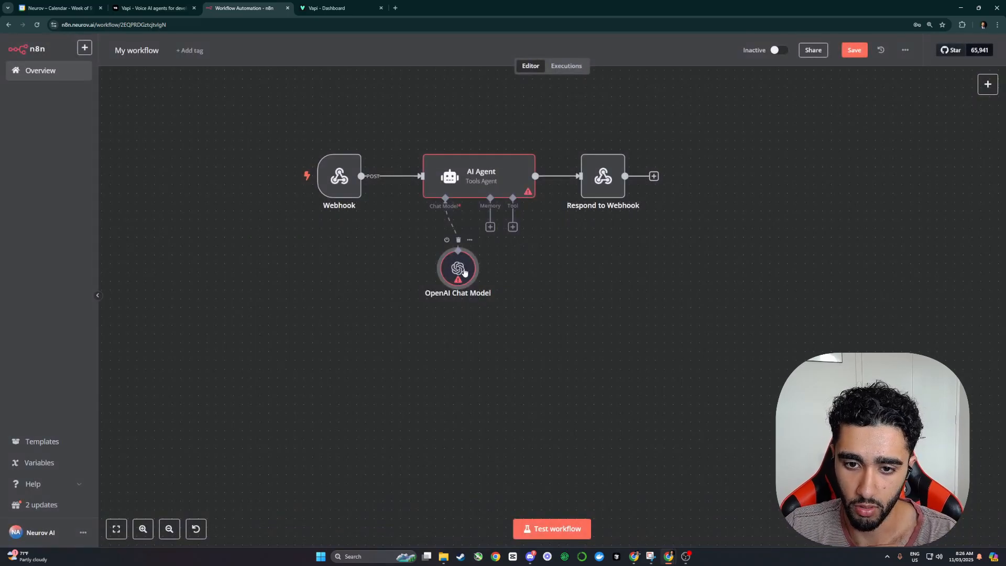
pyautogui.click(396, 248)
# Step: Attach a Google Gemini Chat Model using gemini-2.0-flash-lite-preview-02-05 to the AI Agent
pyautogui.click(446, 226)
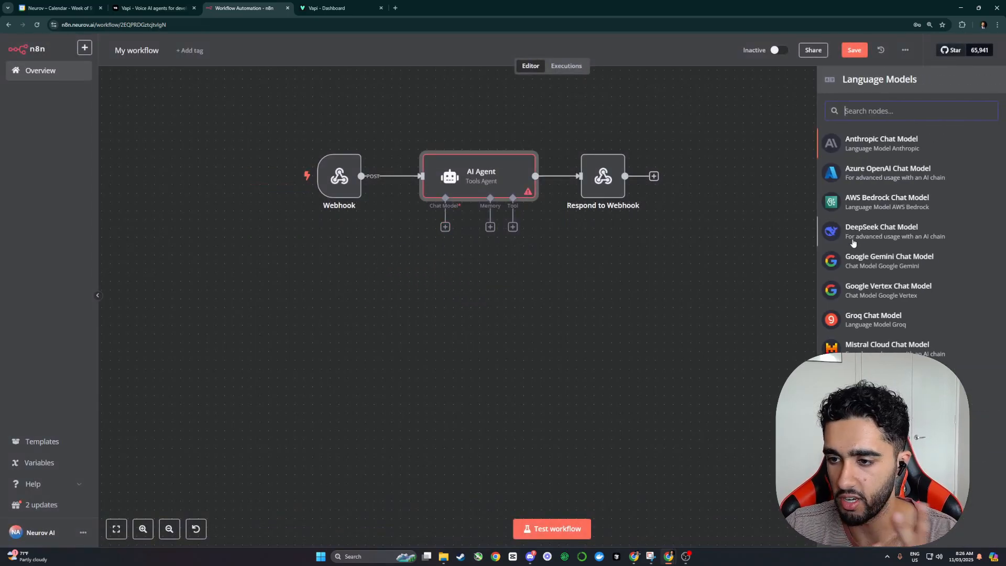
pyautogui.click(870, 260)
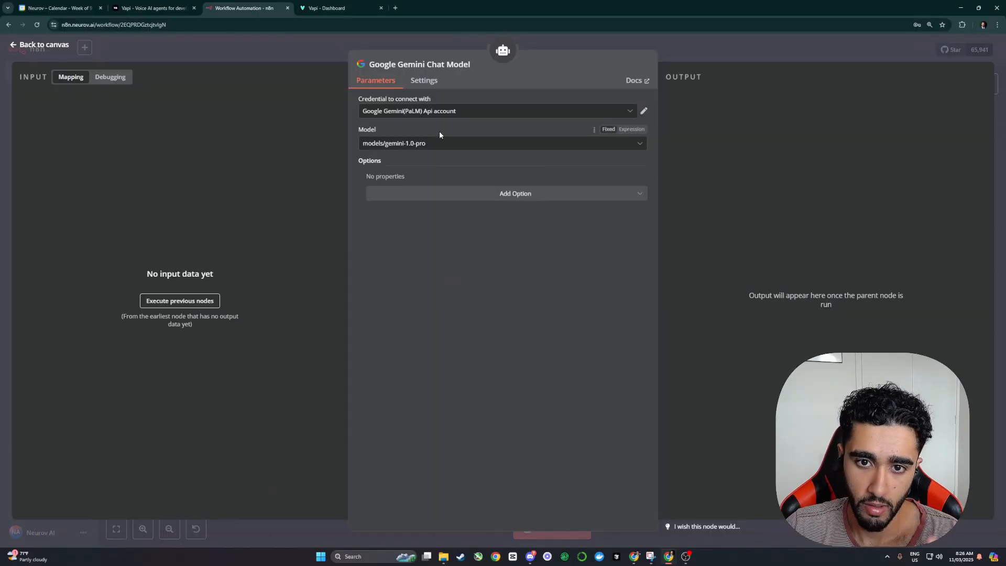
pyautogui.click(436, 144)
pyautogui.scroll(-10, 480, 226)
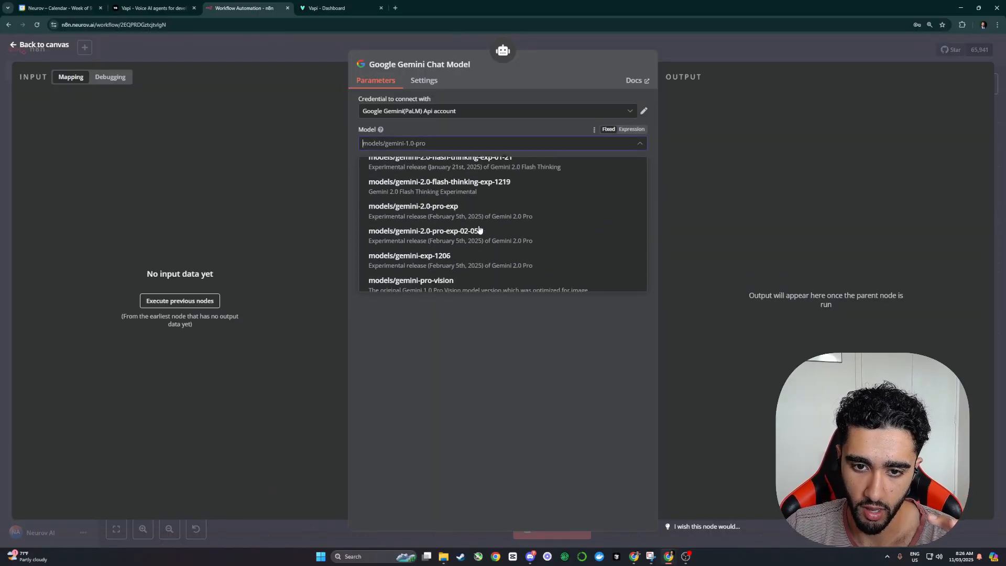
pyautogui.scroll(8, 479, 226)
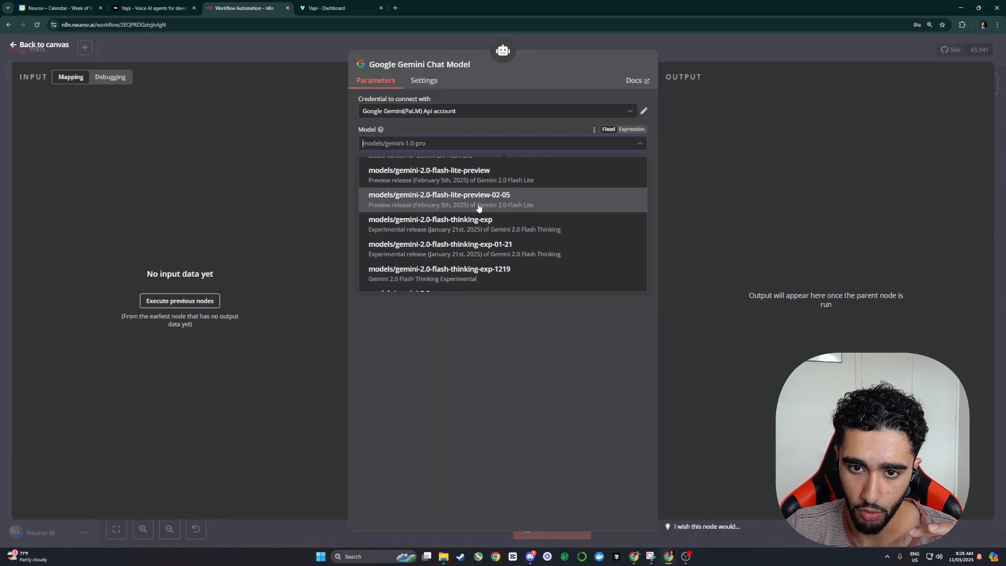
pyautogui.click(495, 210)
pyautogui.click(714, 61)
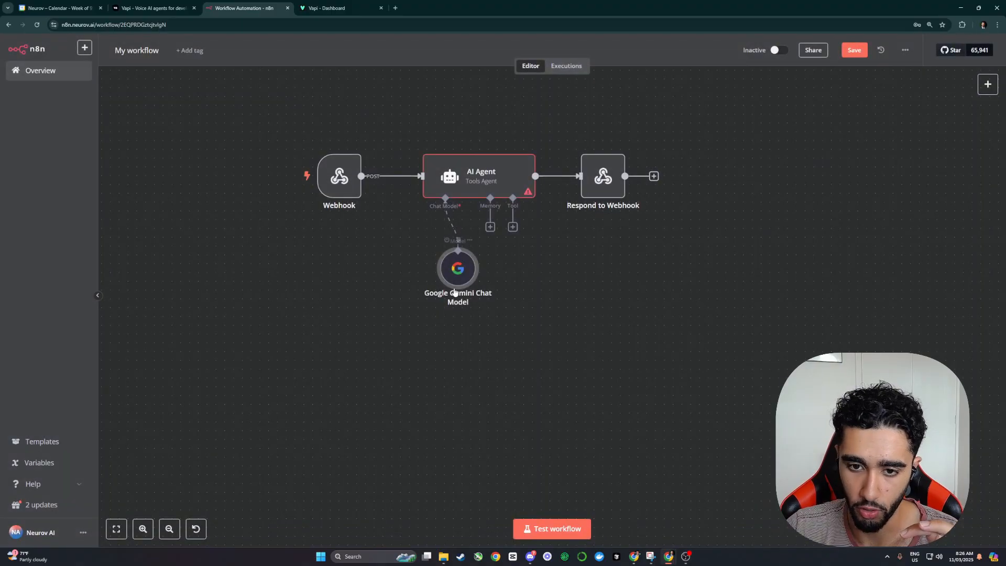
pyautogui.moveTo(455, 272); pyautogui.dragTo(388, 287)
pyautogui.click(512, 226)
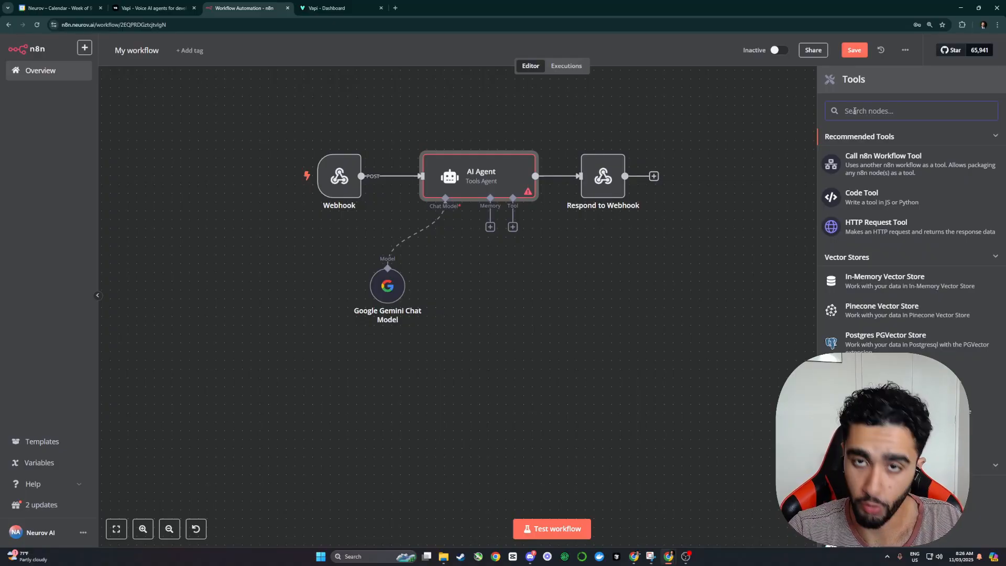
# Step: Add a Google Calendar Tool with the saved credential and name it GetAvailability
pyautogui.write('goog')
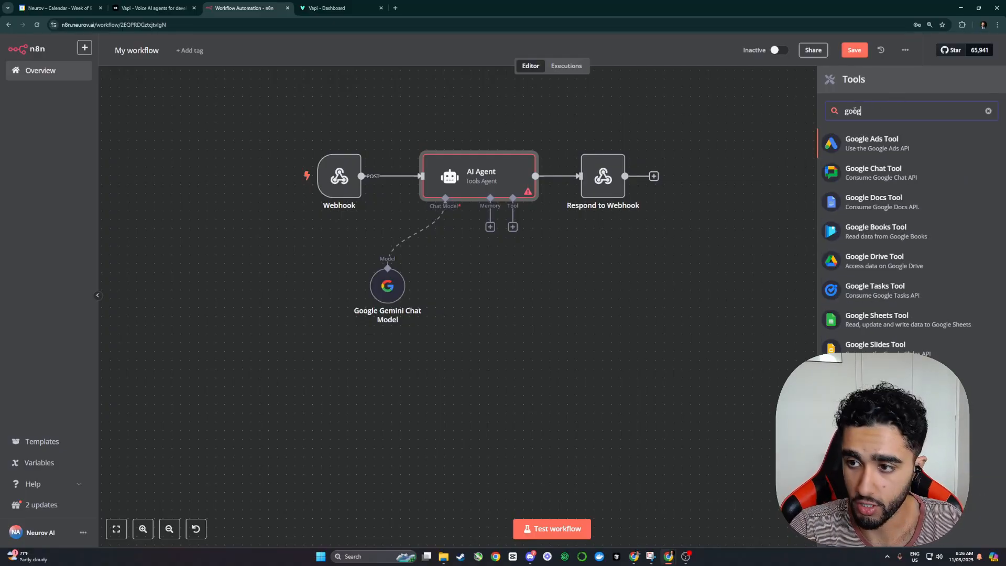
pyautogui.write('le ga')
pyautogui.press('BackSpace')
pyautogui.press('BackSpace')
pyautogui.write('ca')
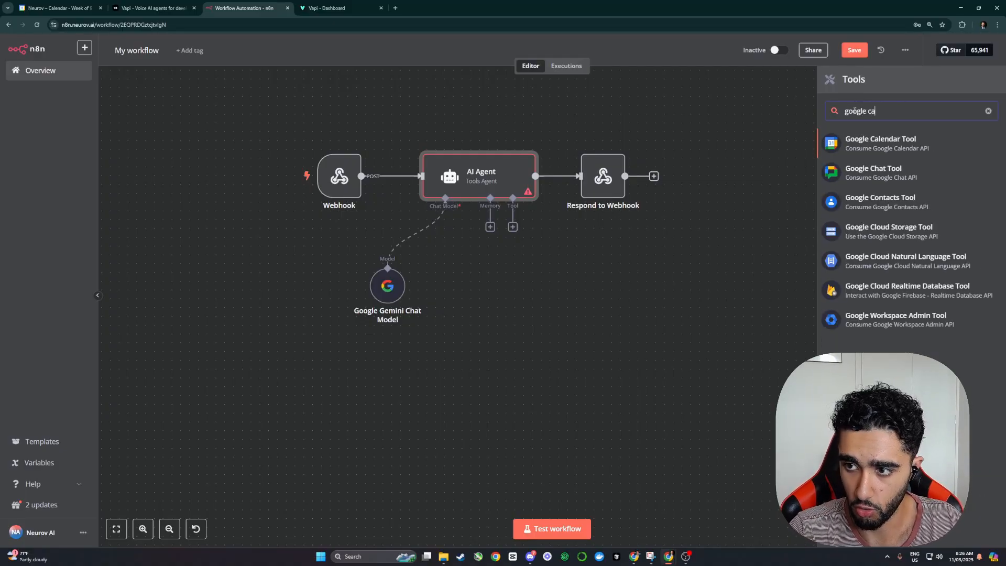
pyautogui.click(874, 146)
pyautogui.click(425, 112)
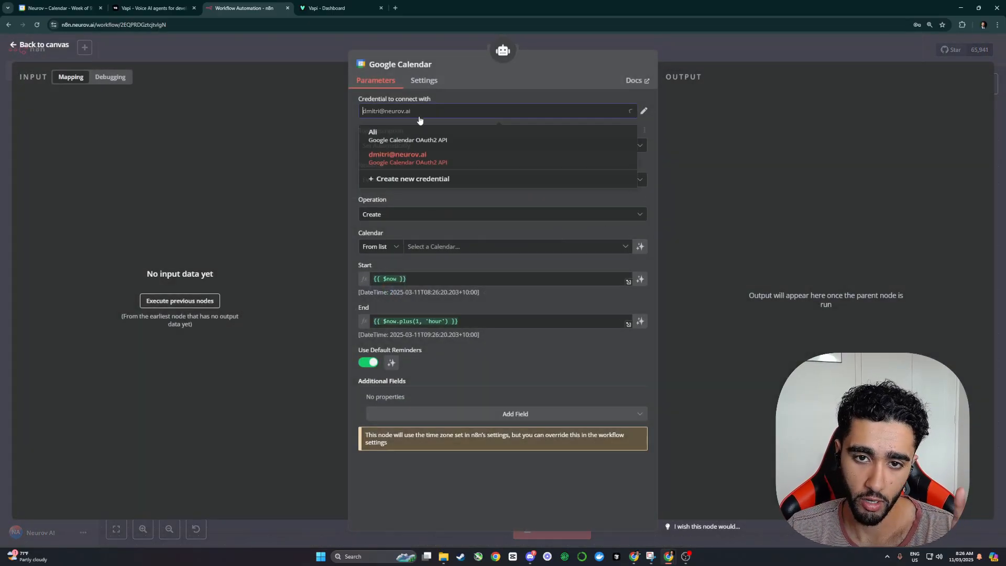
pyautogui.click(419, 135)
pyautogui.click(420, 65)
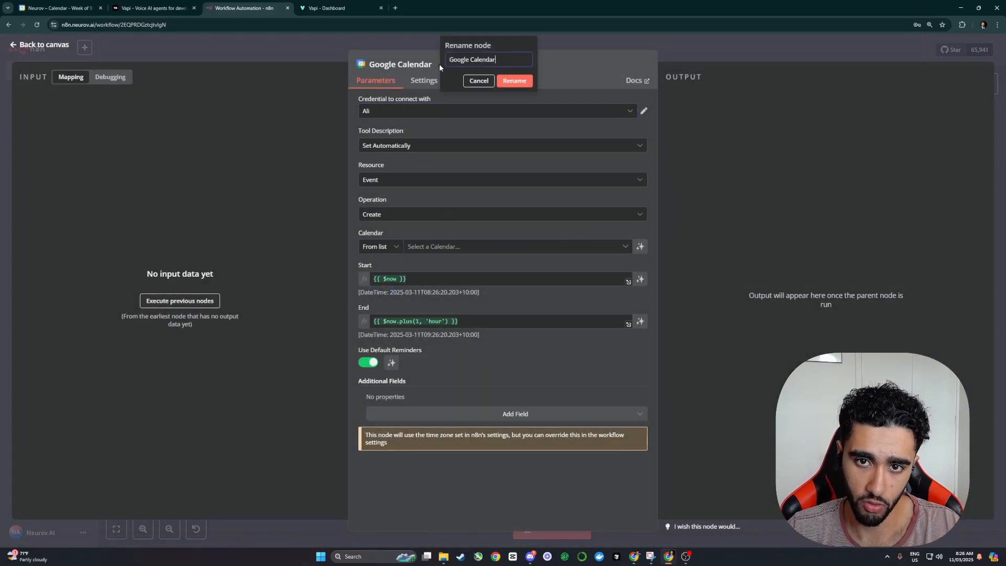
pyautogui.write('Get')
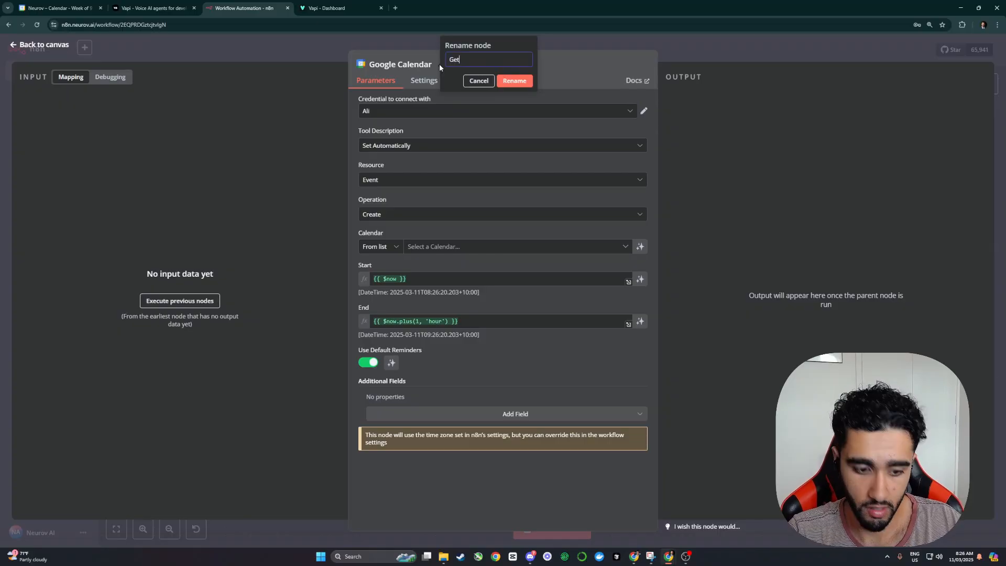
pyautogui.write('Availability')
pyautogui.press('Return')
pyautogui.press('Escape')
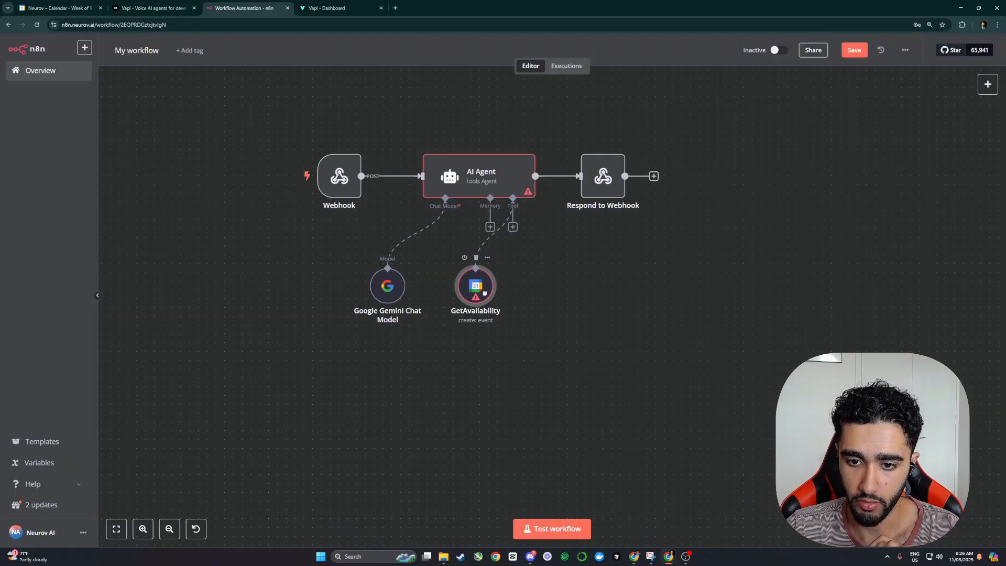
pyautogui.moveTo(484, 292); pyautogui.dragTo(485, 301)
# Step: Add a second Google Calendar Tool with the saved credential, named BookAppointment, beside GetAvailability
pyautogui.click(512, 226)
pyautogui.write('google')
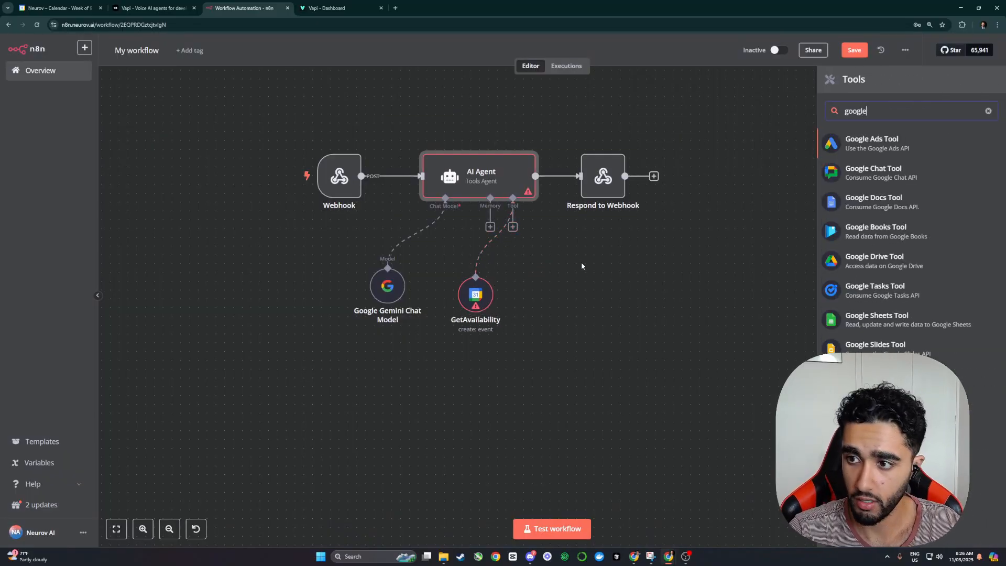
pyautogui.write(' ca')
pyautogui.press('Return')
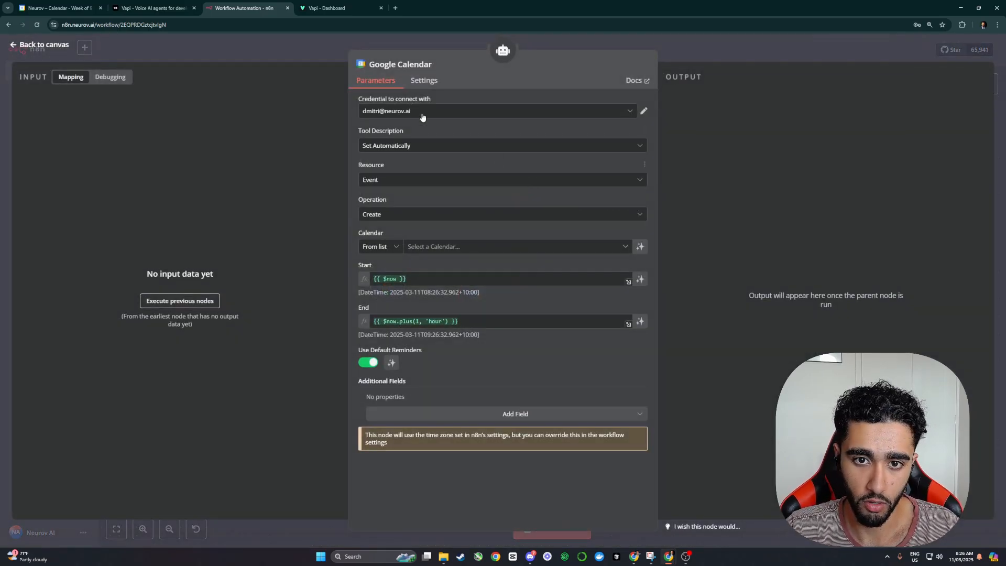
pyautogui.click(422, 116)
pyautogui.click(398, 132)
pyautogui.click(420, 65)
pyautogui.write('Boo')
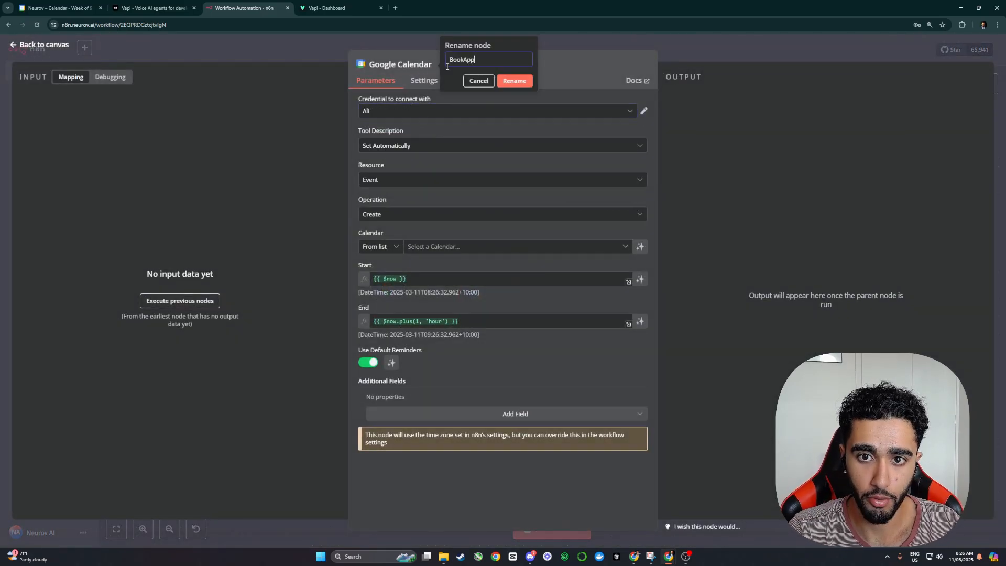
pyautogui.write('kApp')
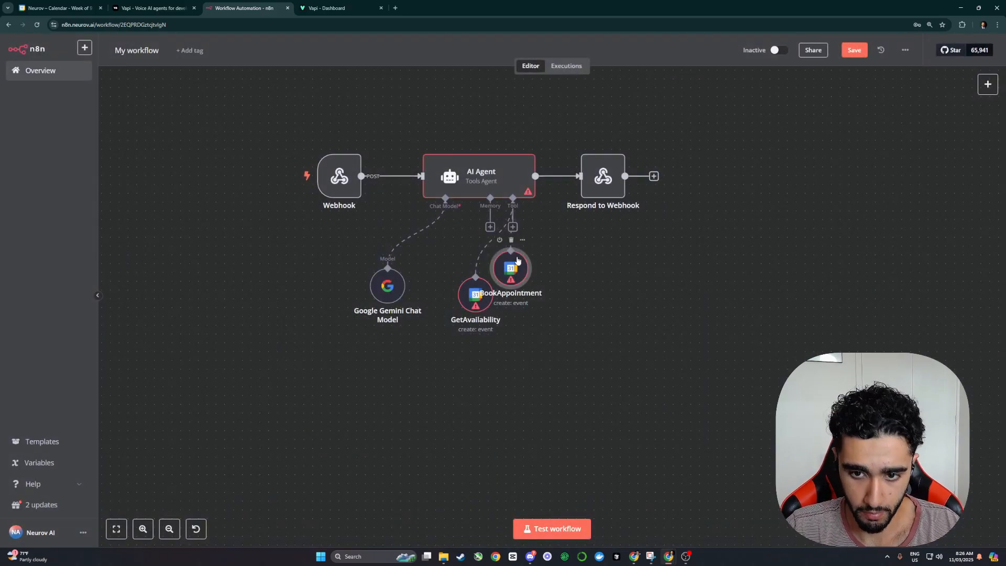
pyautogui.moveTo(506, 265); pyautogui.dragTo(564, 292)
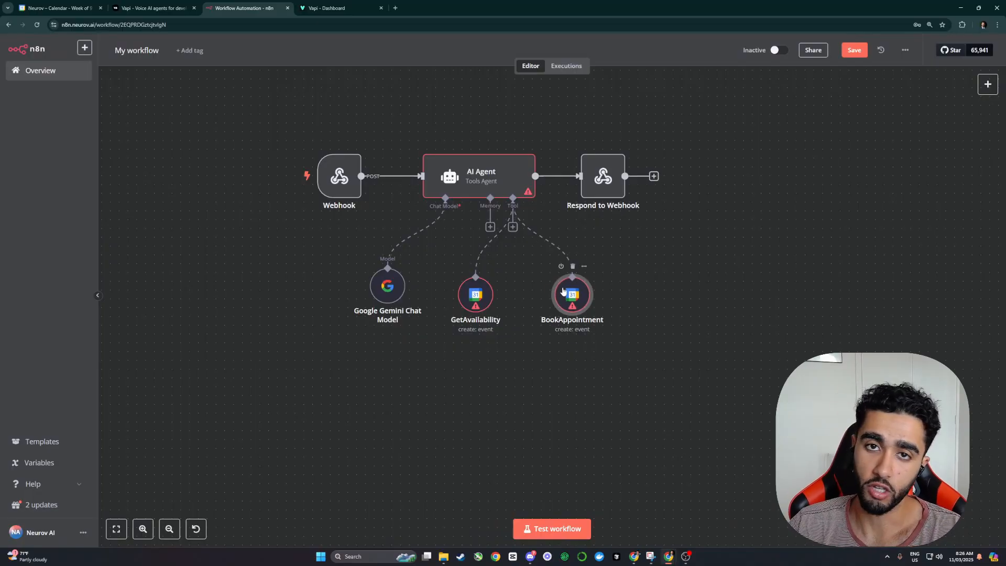
pyautogui.moveTo(358, 184)
pyautogui.mouseDown()
pyautogui.moveTo(340, 166)
pyautogui.moveTo(367, 169)
pyautogui.moveTo(347, 181)
pyautogui.mouseUp()
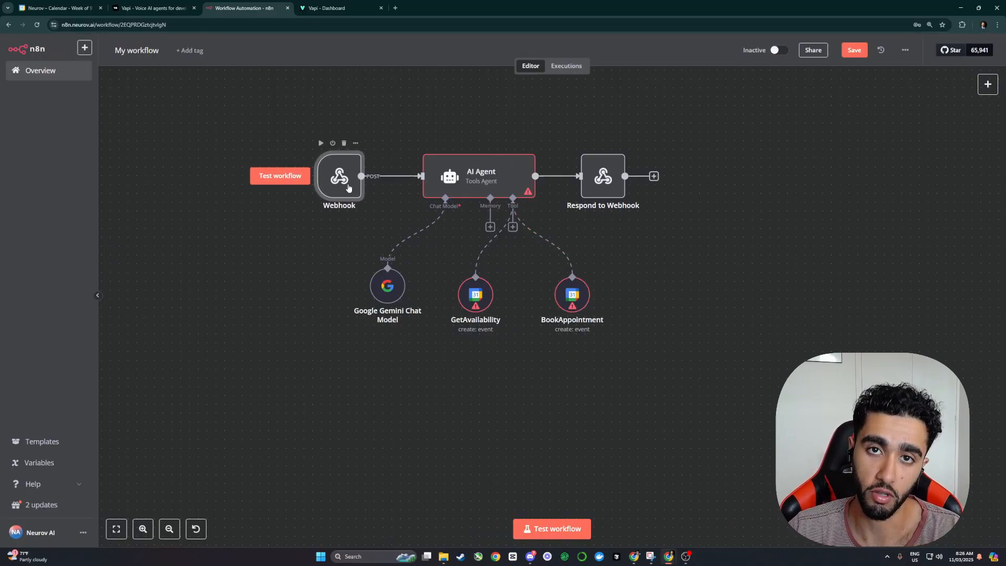
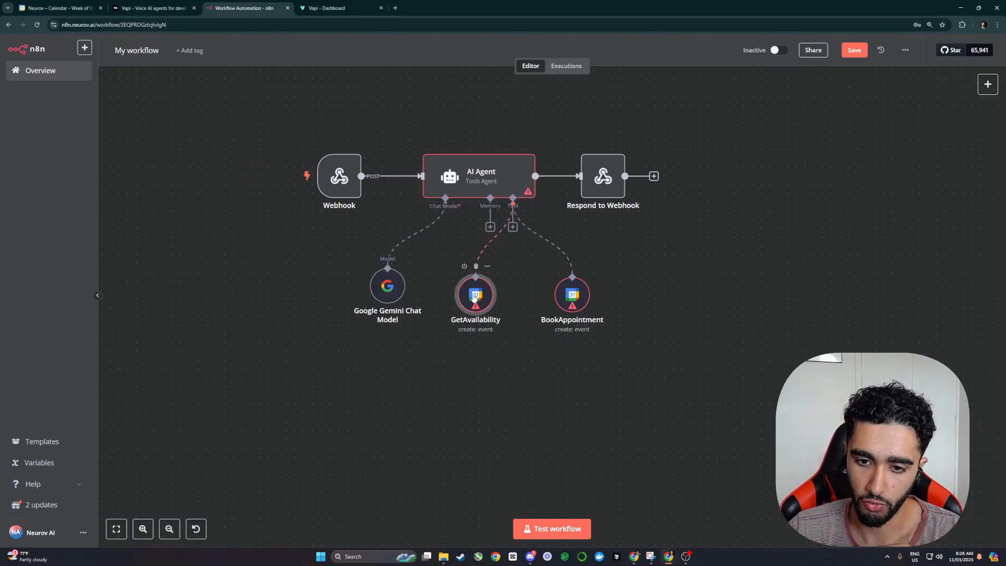
# Step: Line up GetAvailability and BookAppointment under the AI Agent, save, and nudge Respond to Webhook right
pyautogui.moveTo(476, 298); pyautogui.dragTo(468, 290)
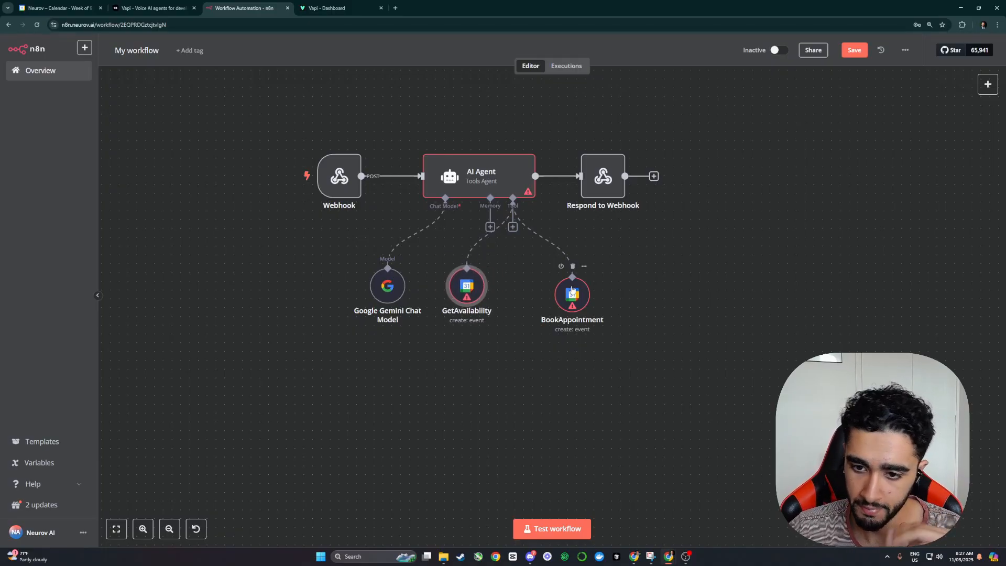
pyautogui.moveTo(572, 291); pyautogui.dragTo(537, 288)
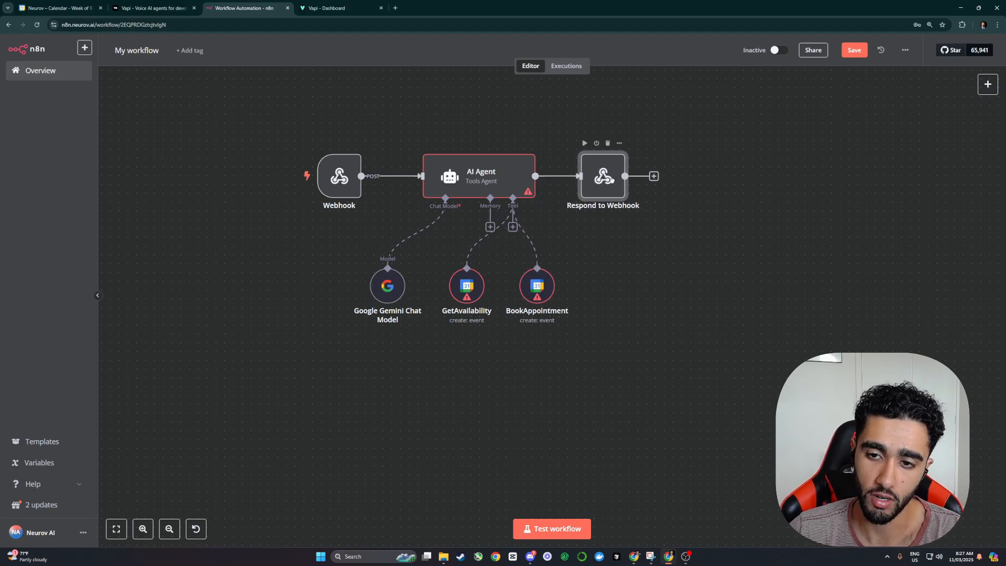
pyautogui.click(854, 51)
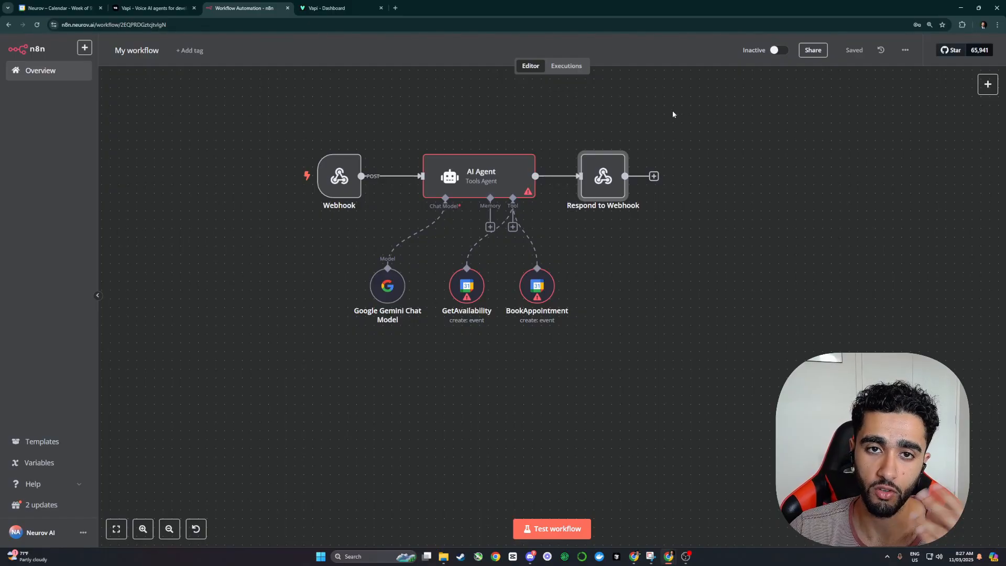
pyautogui.moveTo(602, 176); pyautogui.dragTo(611, 176)
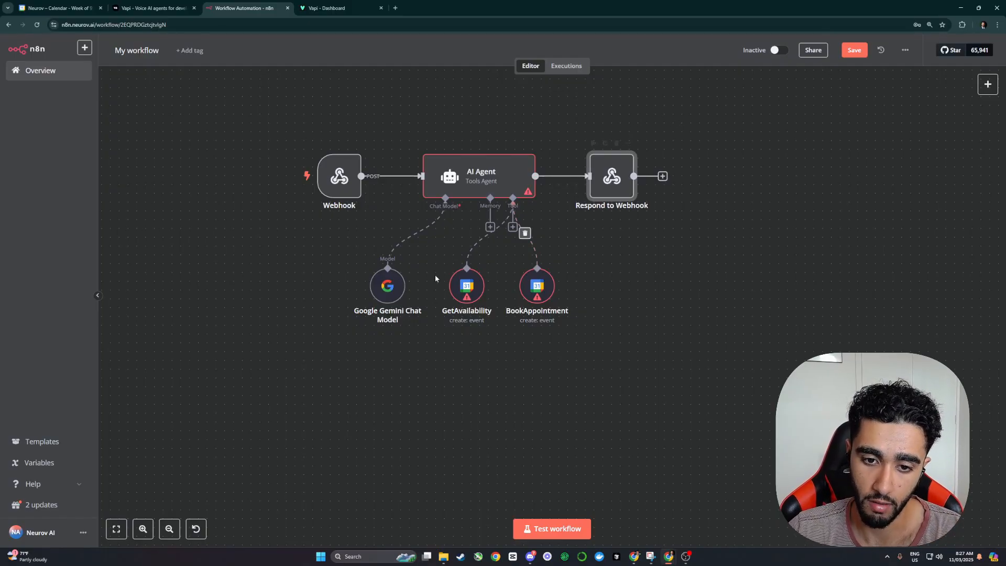
# Step: Open GetAvailability and select the account's calendar, keeping the existing credential
pyautogui.click(469, 290)
pyautogui.doubleClick(470, 289)
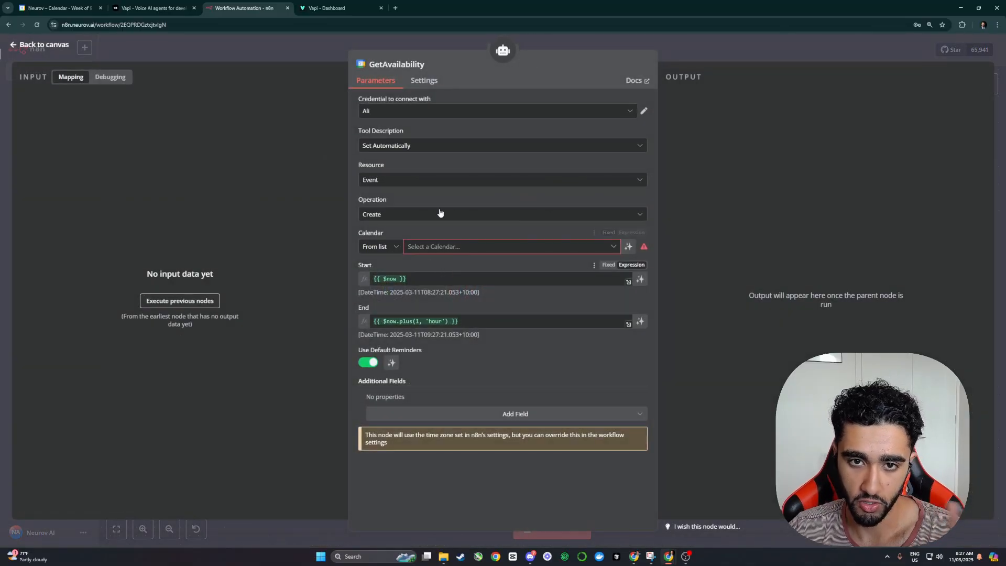
pyautogui.click(436, 248)
pyautogui.click(440, 289)
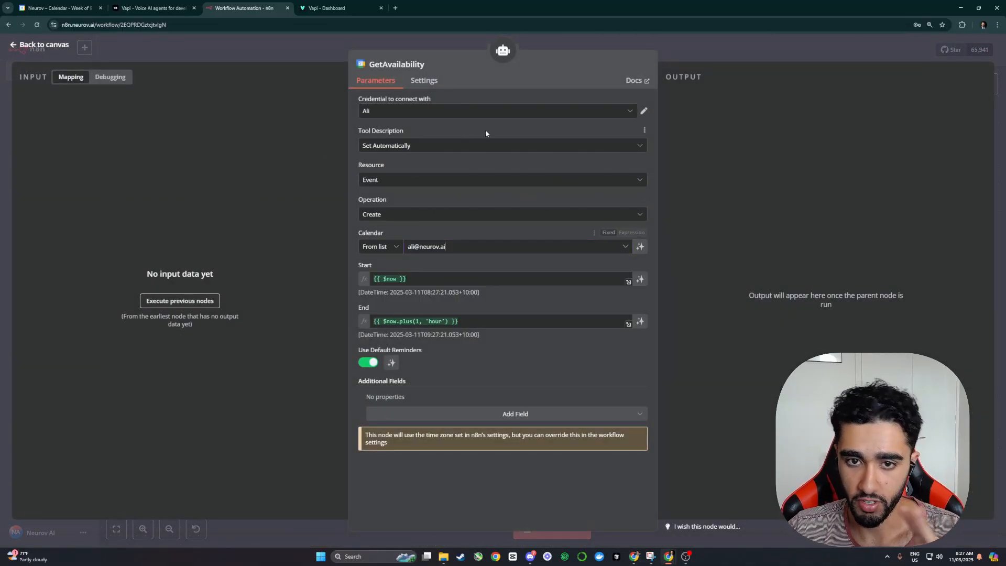
pyautogui.click(435, 111)
pyautogui.click(421, 111)
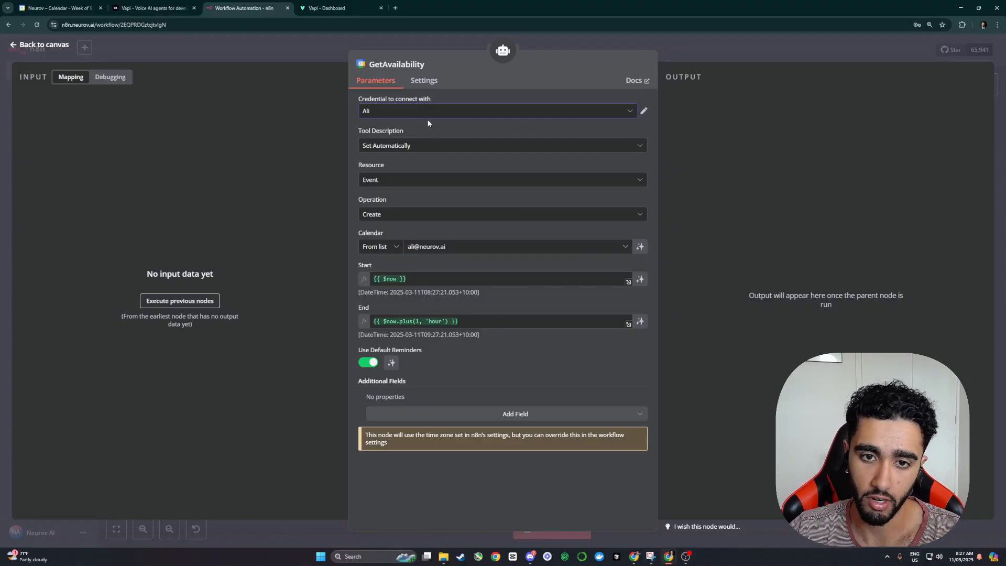
# Step: Set GetAvailability's Resource to Calendar and Operation to Availability, keeping the same calendar
pyautogui.click(400, 180)
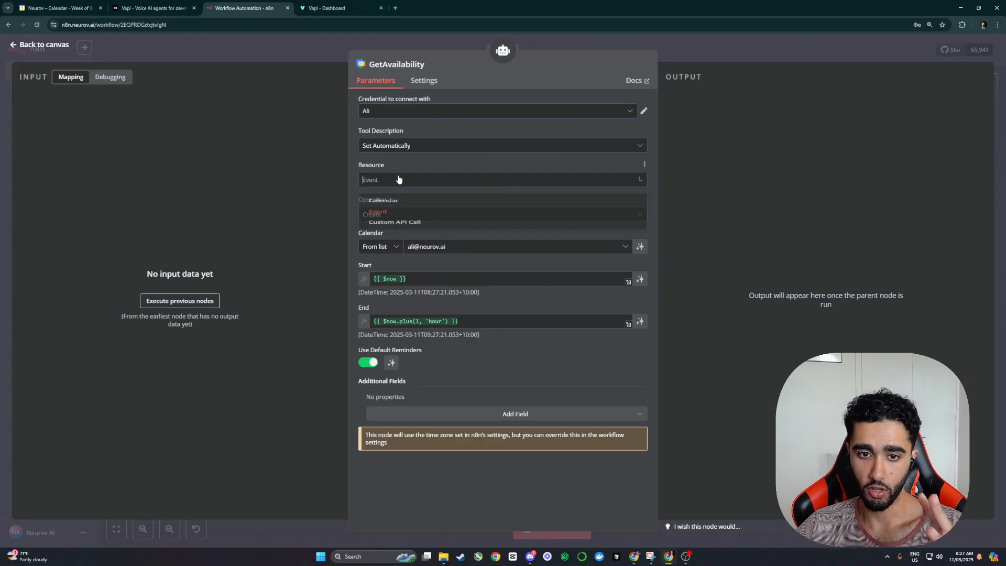
pyautogui.click(392, 222)
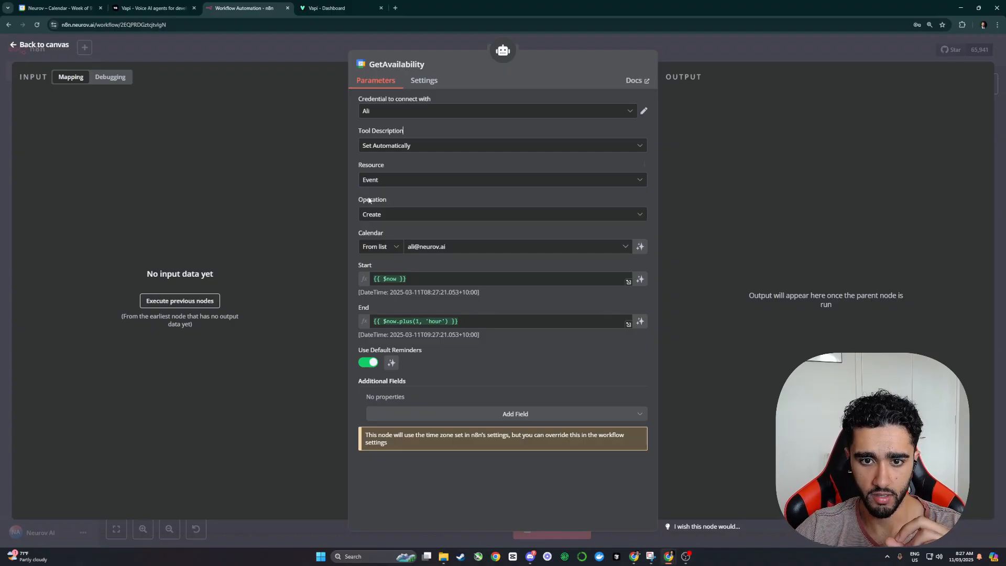
pyautogui.click(406, 183)
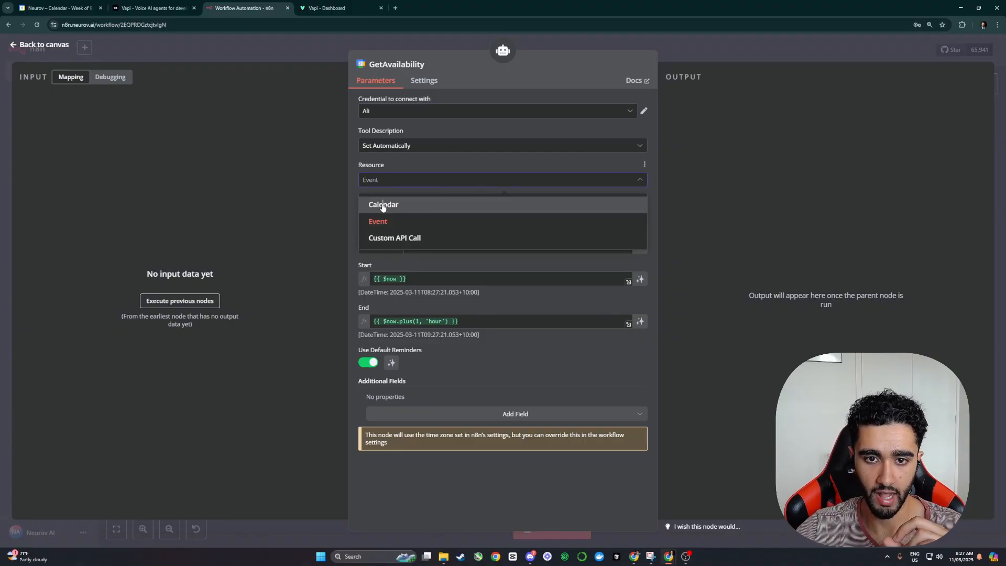
pyautogui.click(383, 205)
pyautogui.click(397, 215)
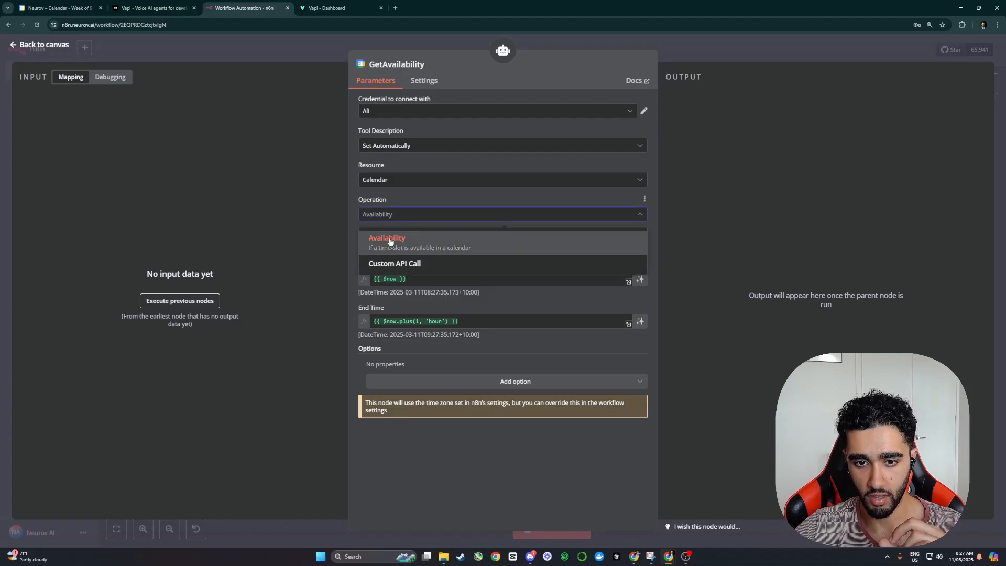
pyautogui.click(390, 243)
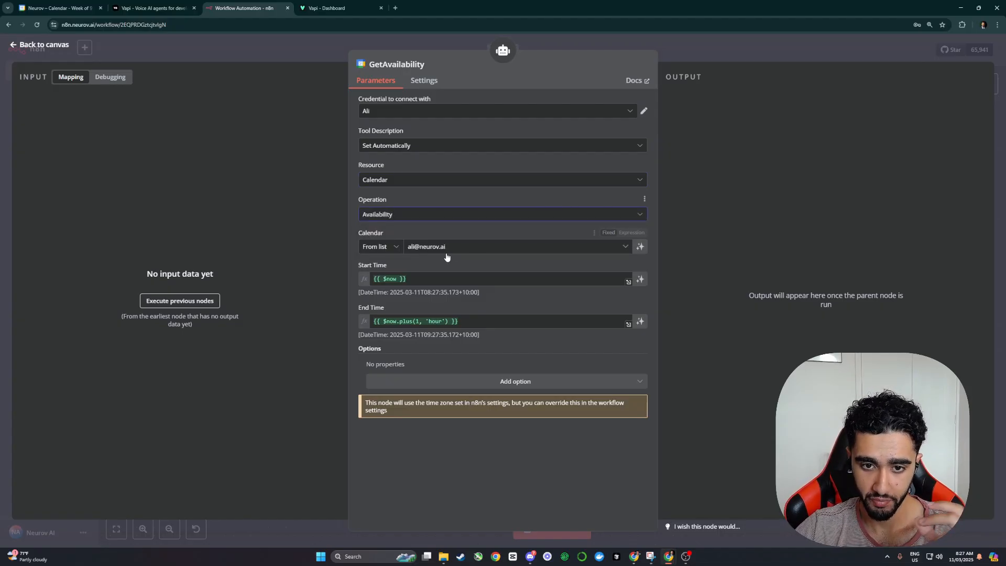
pyautogui.click(464, 247)
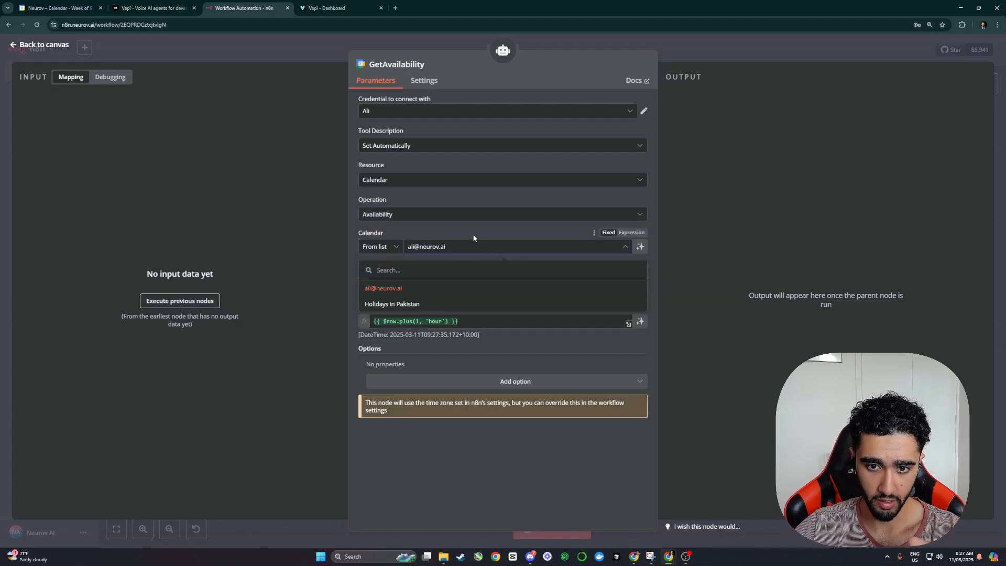
pyautogui.click(473, 237)
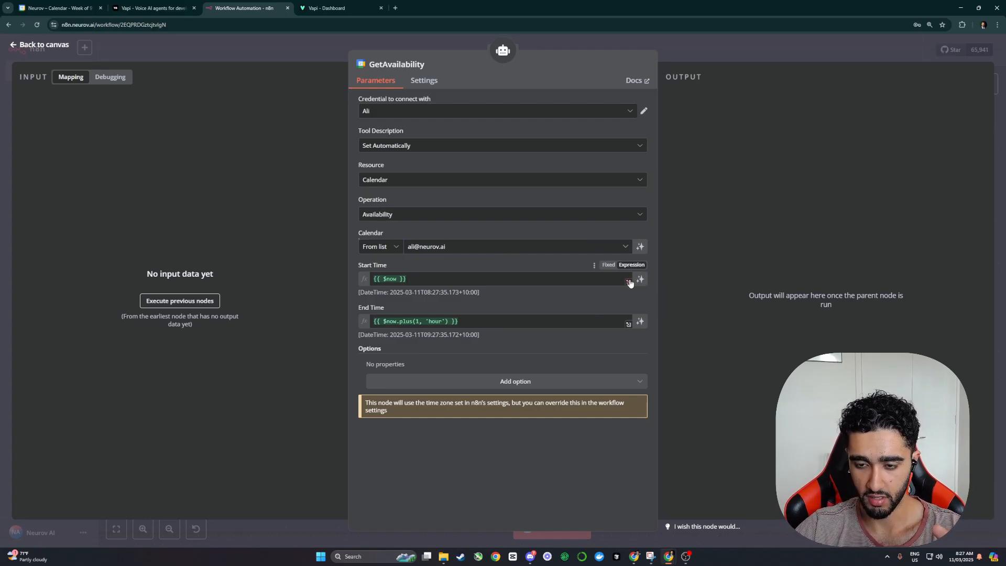
# Step: Clear GetAvailability's Start Time and insert the $fromAI() function as an expression
pyautogui.moveTo(419, 279); pyautogui.dragTo(371, 284)
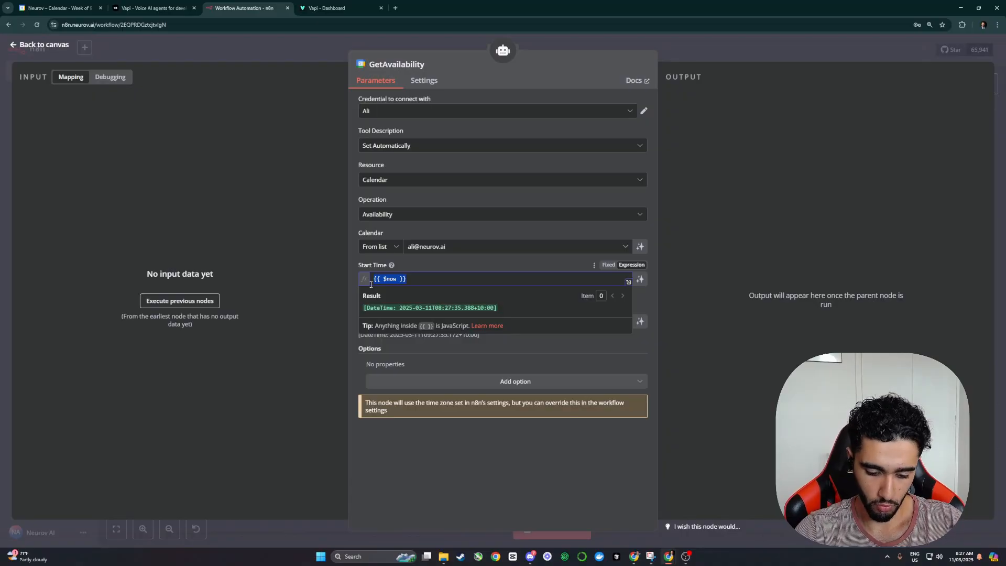
pyautogui.press('BackSpace')
pyautogui.write('{{ $')
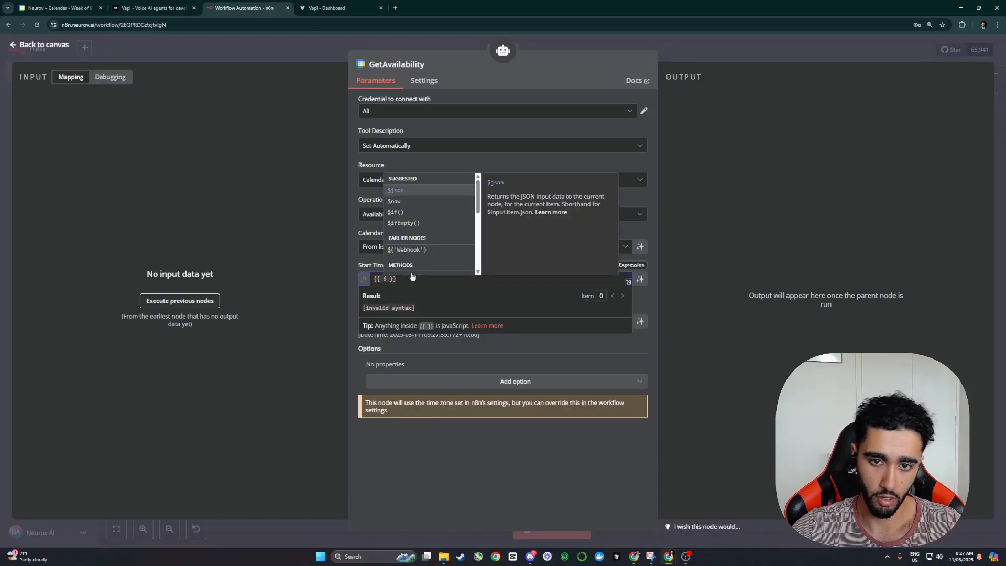
pyautogui.scroll(-2, 410, 246)
pyautogui.press('Down')
pyautogui.press('Down')
pyautogui.press('Down')
pyautogui.press('Down')
pyautogui.press('Down')
pyautogui.press('Down')
pyautogui.press('Down')
pyautogui.press('Down')
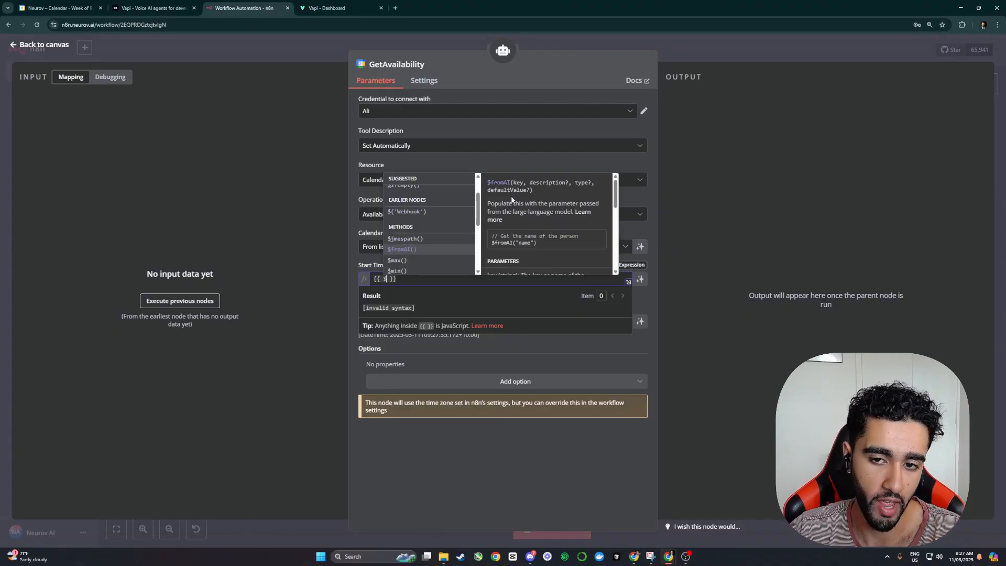
pyautogui.moveTo(539, 180); pyautogui.dragTo(568, 181)
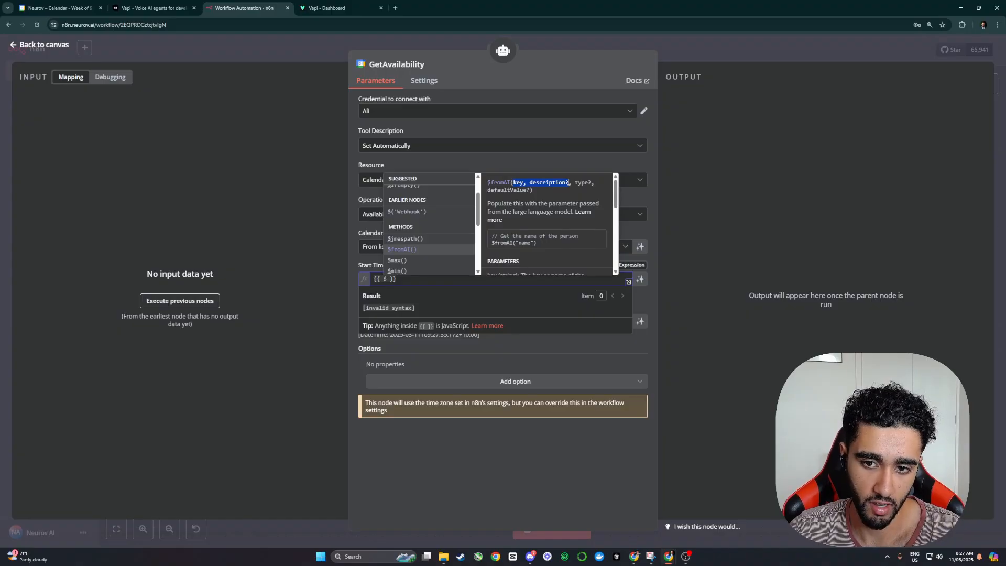
pyautogui.click(524, 182)
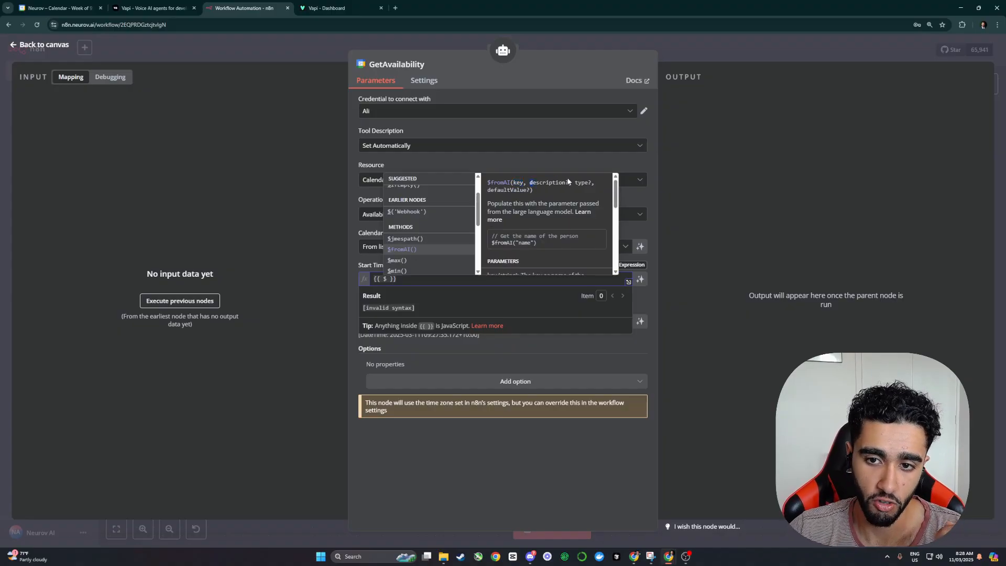
pyautogui.moveTo(568, 182); pyautogui.dragTo(530, 182)
pyautogui.click(409, 250)
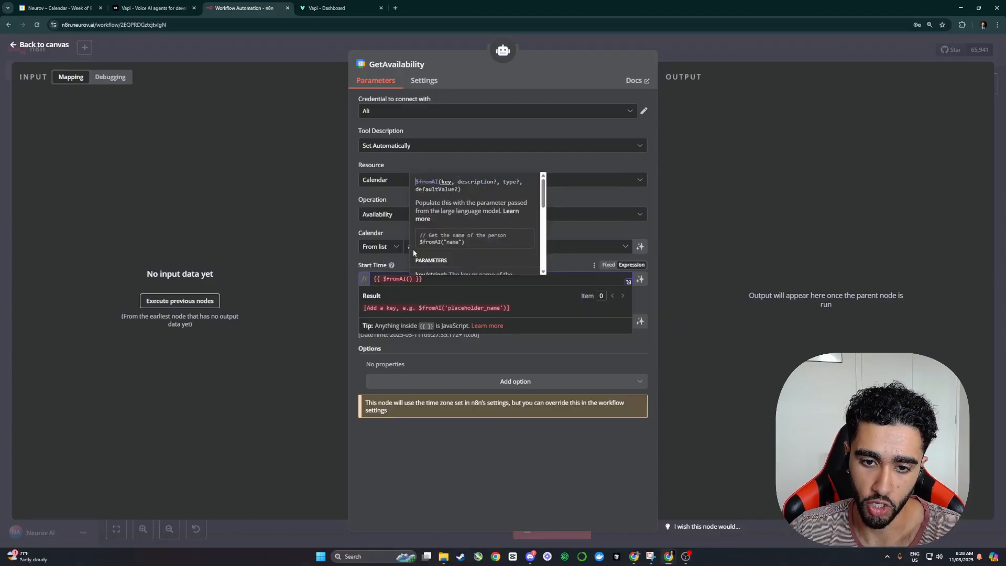
# Step: Give $fromAI the key StartTime and description 'The start time the user has requested for the booking'
pyautogui.write("'")
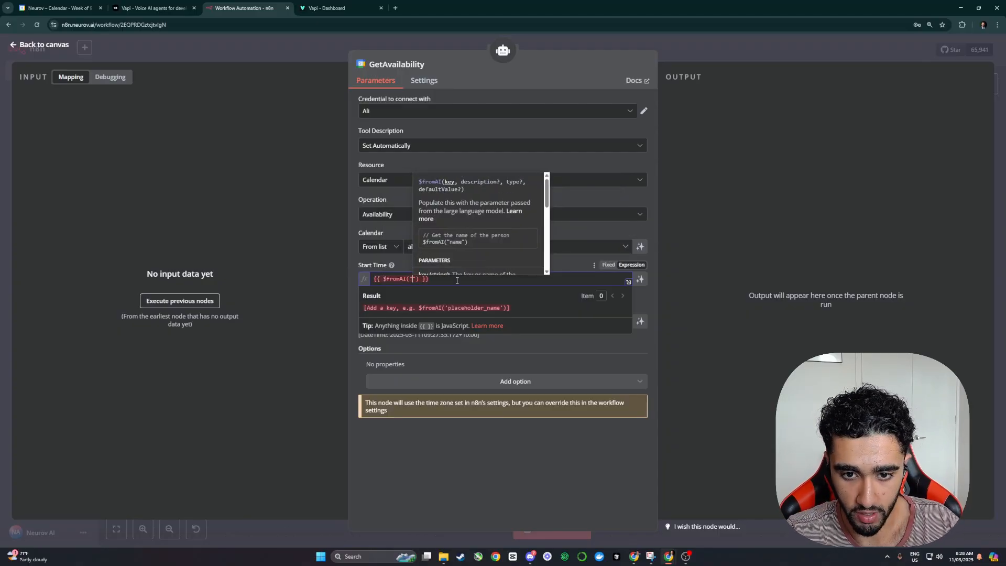
pyautogui.write('StartT')
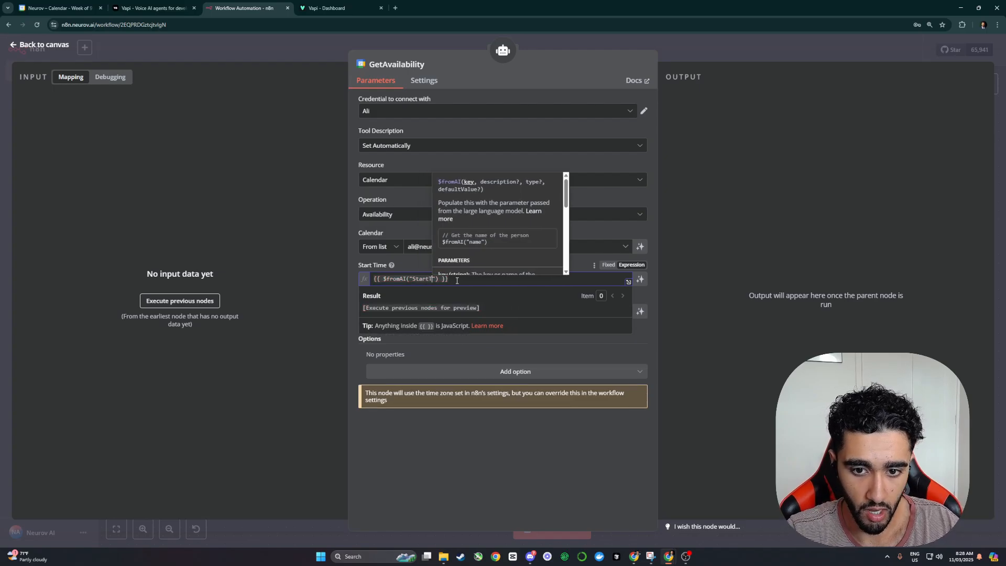
pyautogui.write('ime", "')
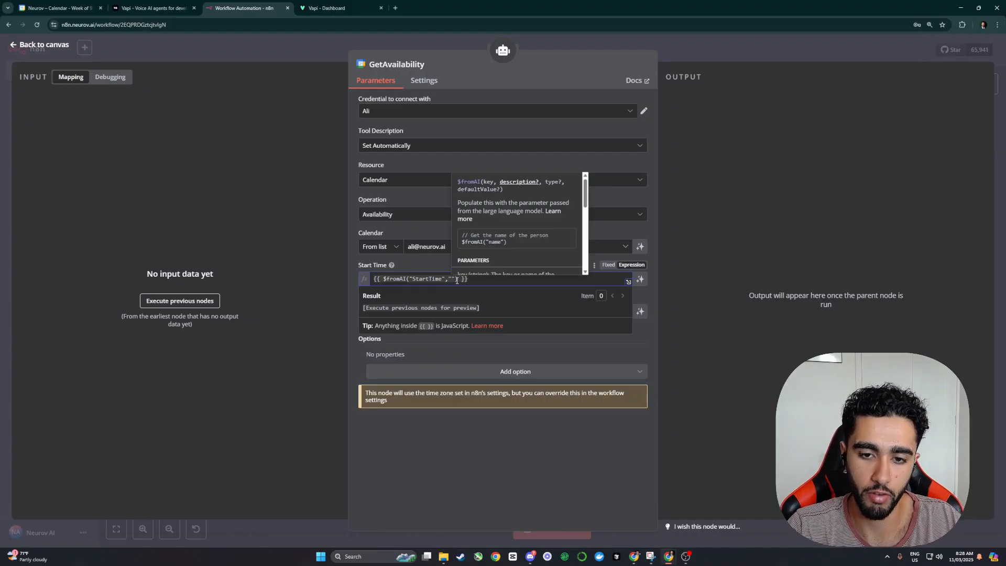
pyautogui.write('The start the')
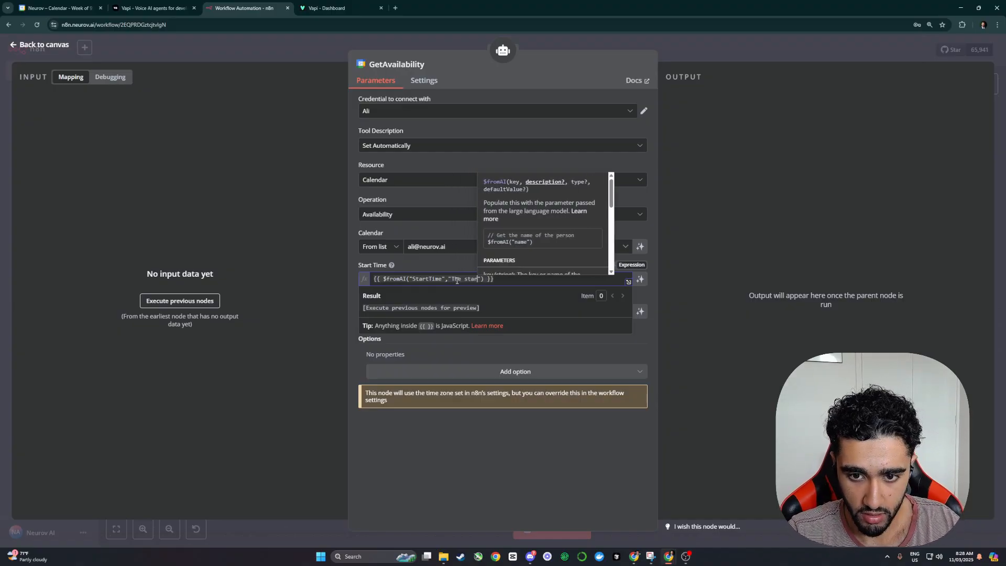
pyautogui.press('BackSpace')
pyautogui.press('BackSpace')
pyautogui.write('ime the user has re')
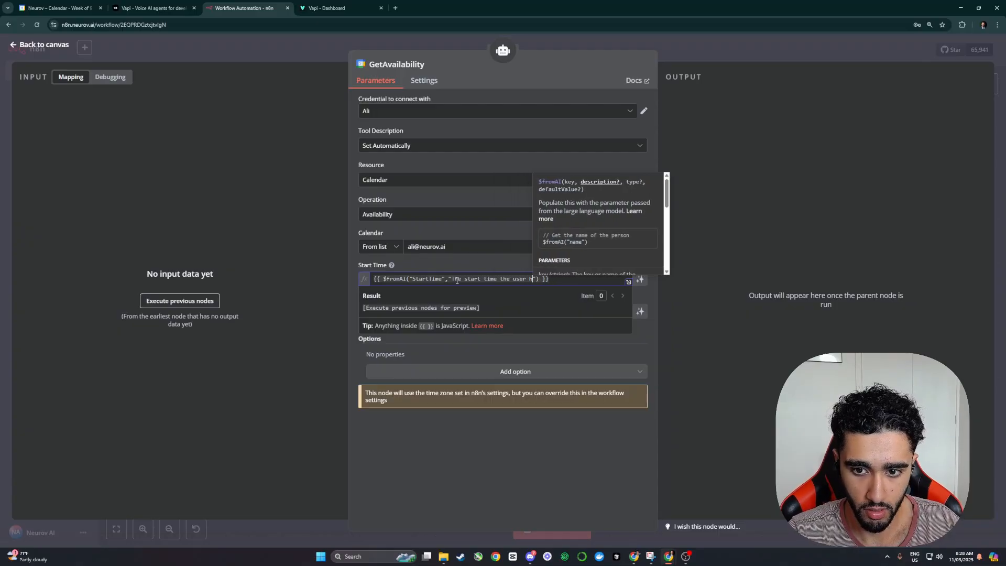
pyautogui.write('quested for the bo')
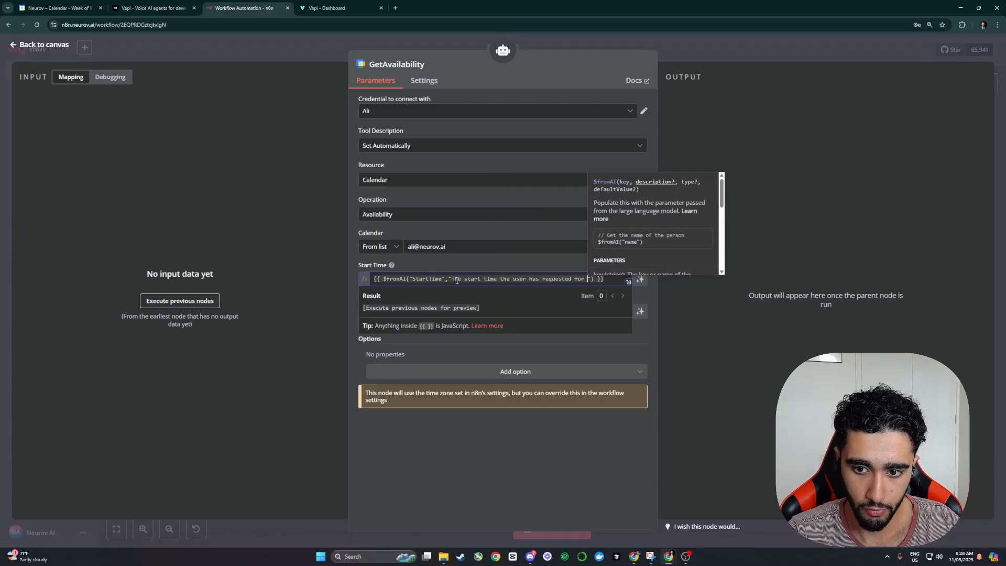
pyautogui.write('oking')
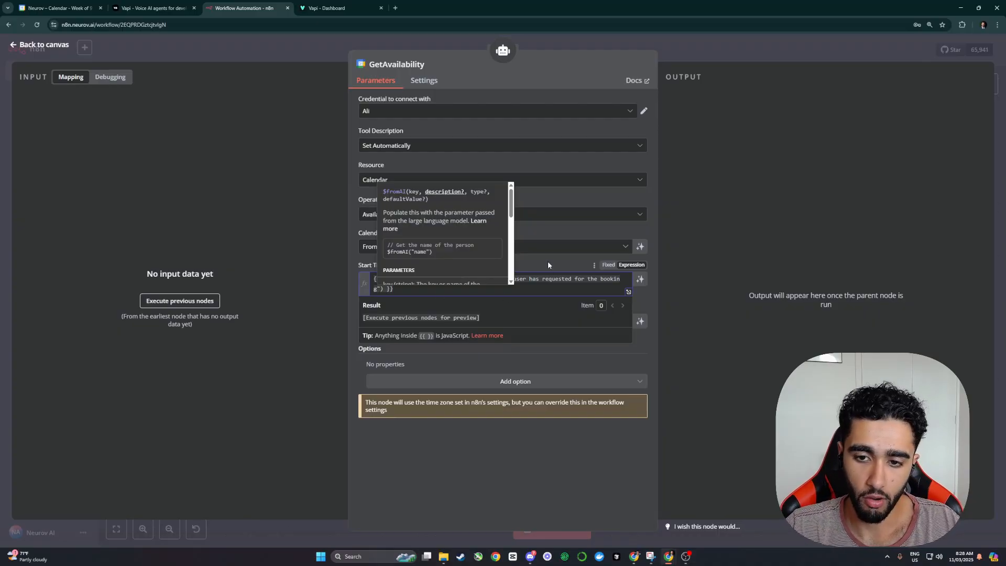
pyautogui.click(522, 267)
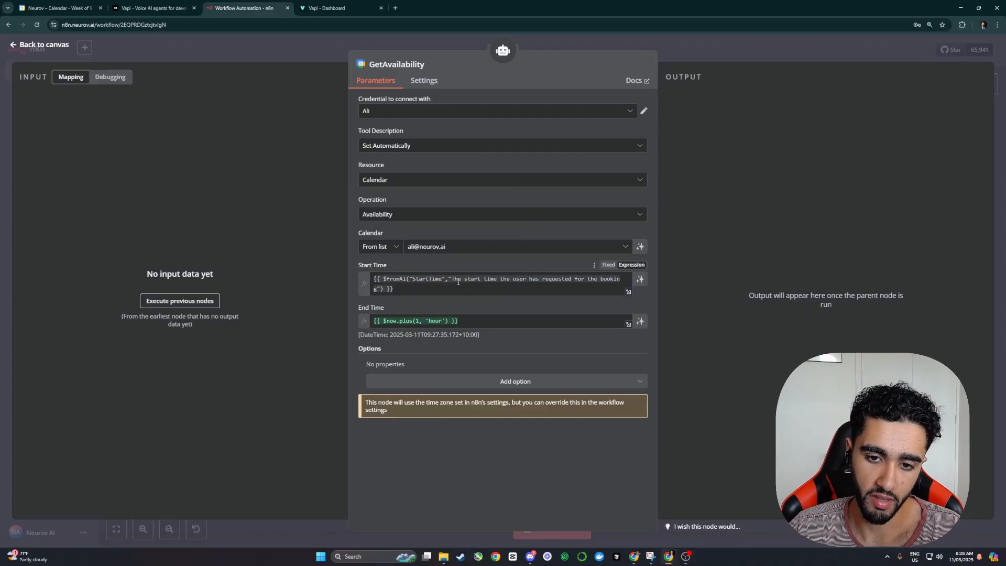
pyautogui.click(423, 286)
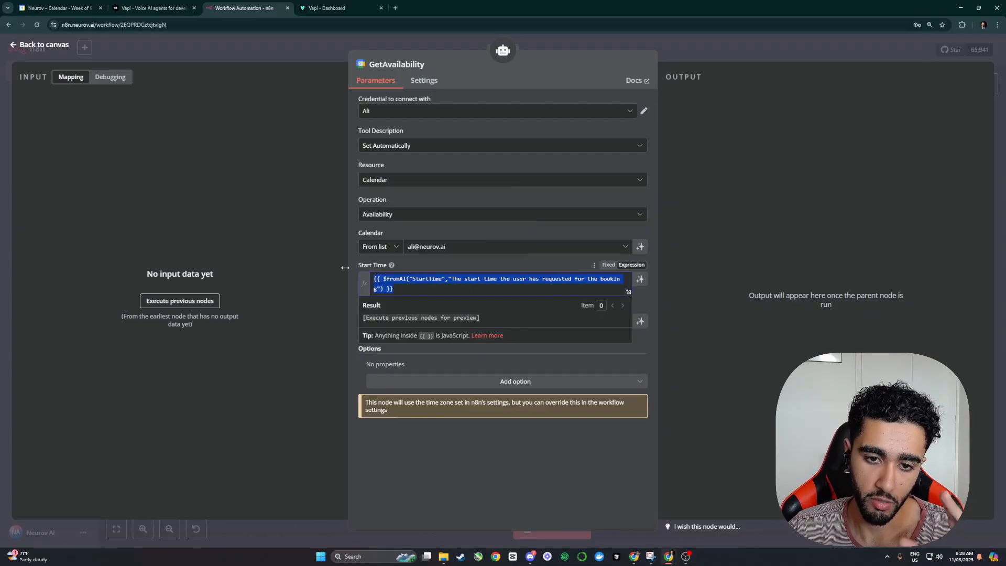
pyautogui.moveTo(446, 279); pyautogui.dragTo(379, 289)
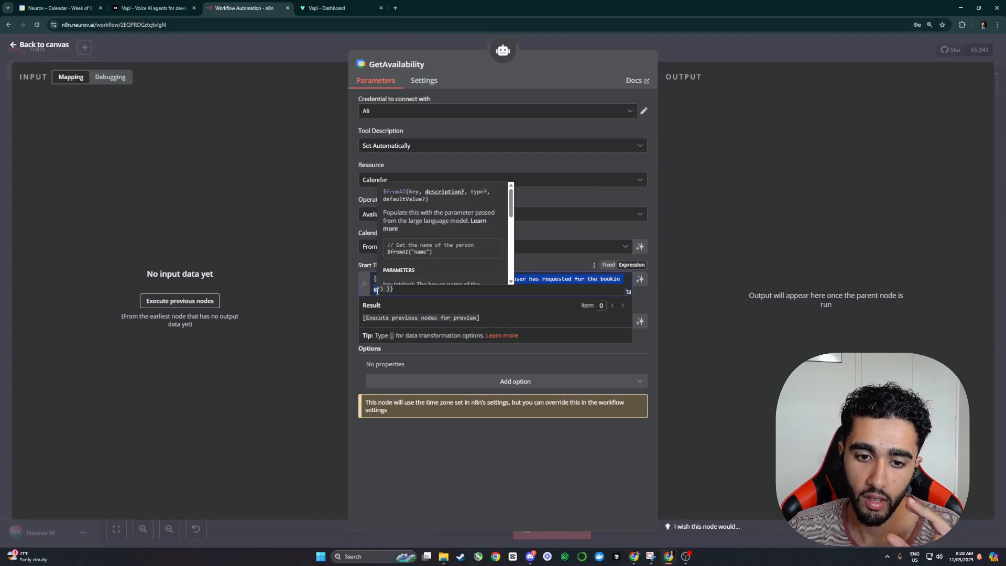
pyautogui.click(552, 262)
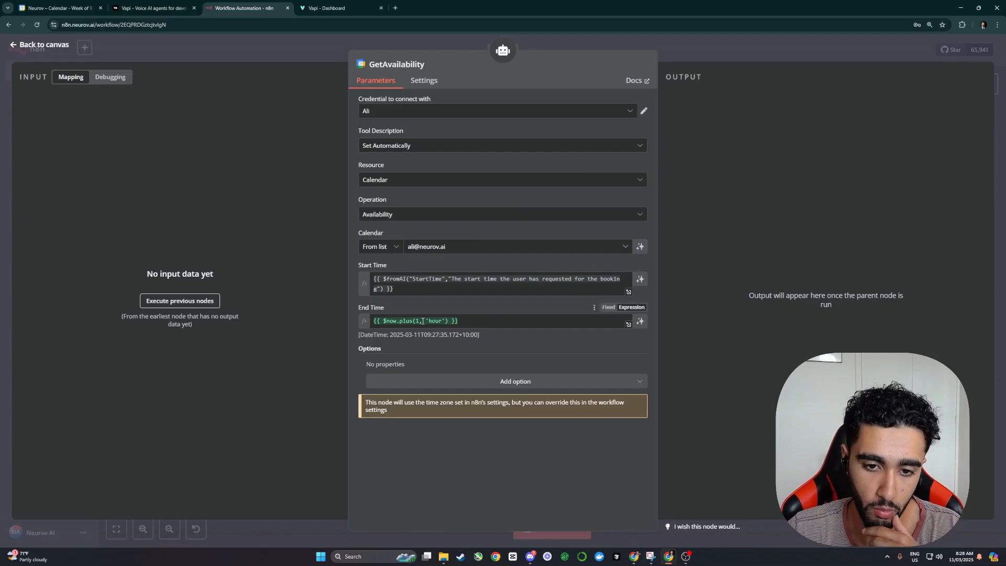
# Step: Copy the Start Time $fromAI expression into the End Time field
pyautogui.click(445, 285)
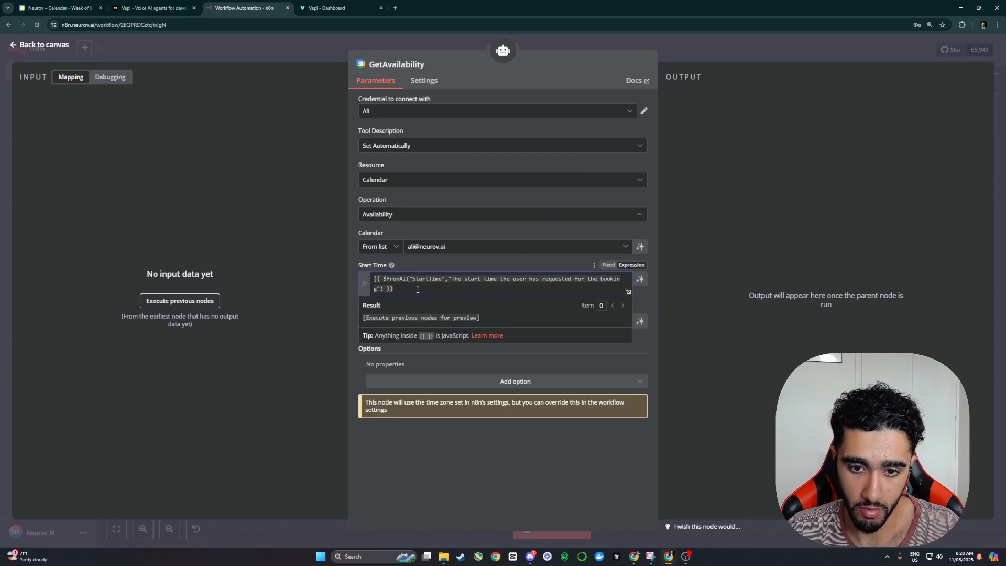
pyautogui.hotkey('ctrl', 'a')
pyautogui.hotkey('ctrl', 'c')
pyautogui.click(419, 267)
pyautogui.click(498, 320)
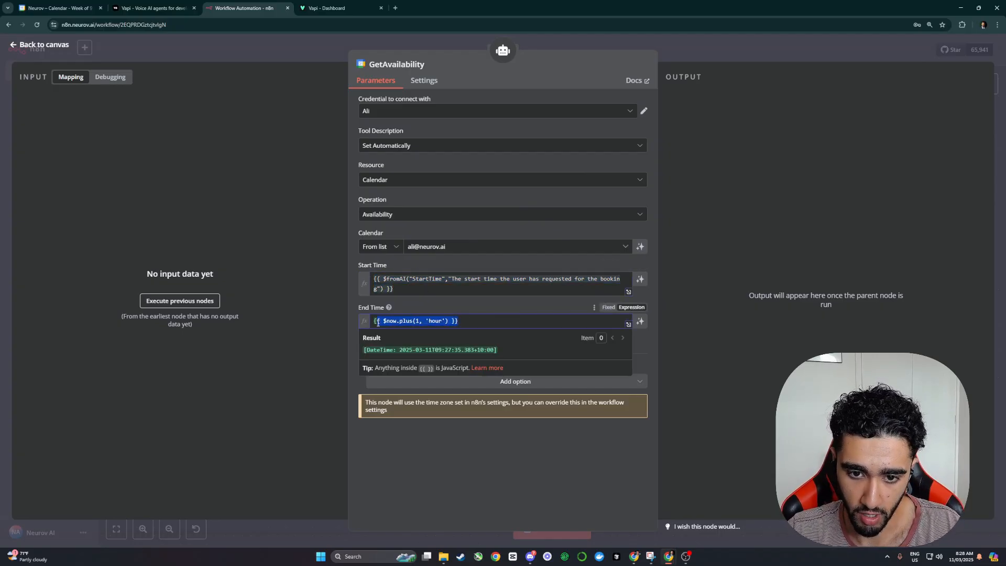
pyautogui.hotkey('ctrl', 'a')
pyautogui.hotkey('ctrl', 'v')
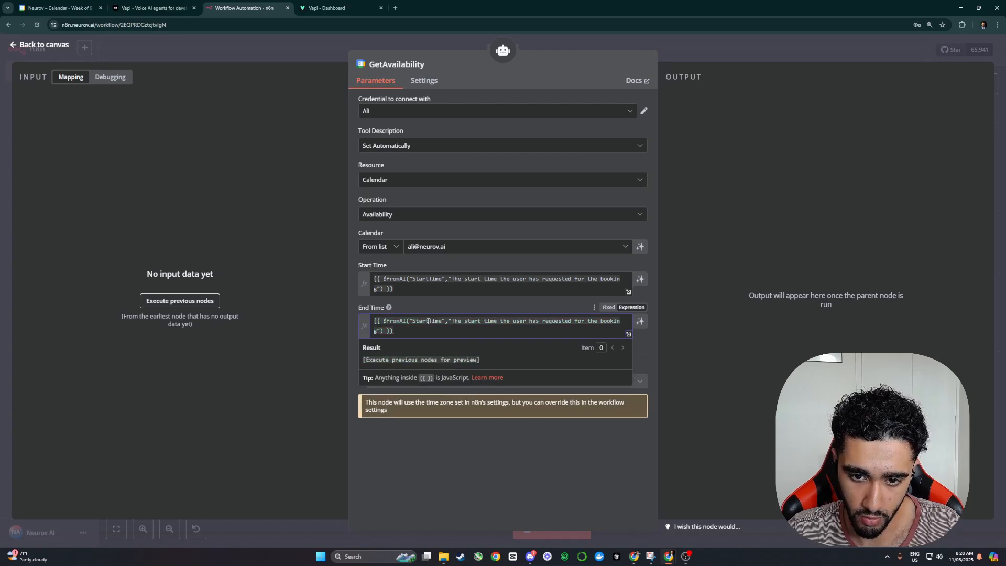
# Step: Change the End Time key to EndTime and description to 'Assume the end time is 30 minutes after the start time'
pyautogui.moveTo(429, 321); pyautogui.dragTo(412, 321)
pyautogui.write('End')
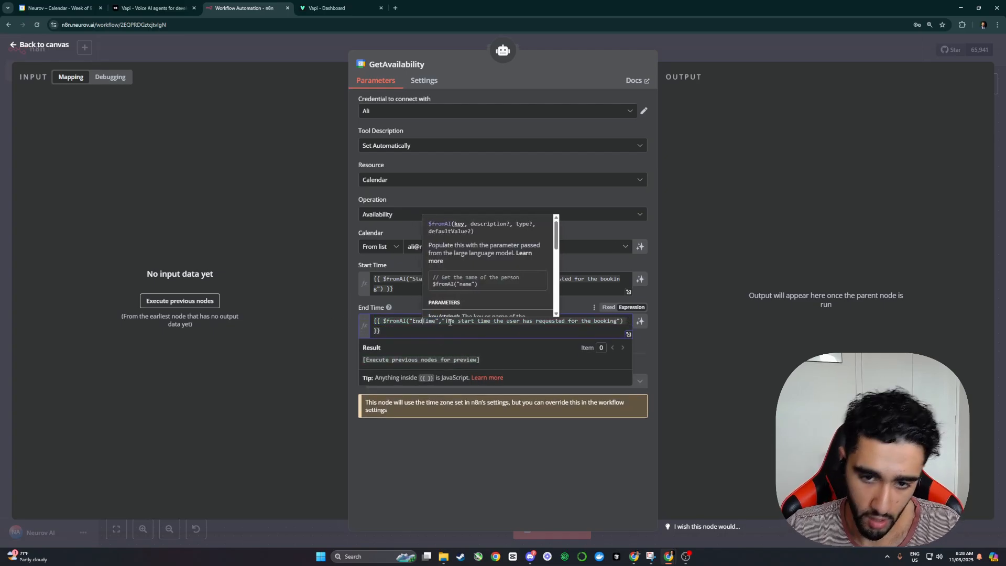
pyautogui.moveTo(474, 321); pyautogui.dragTo(459, 321)
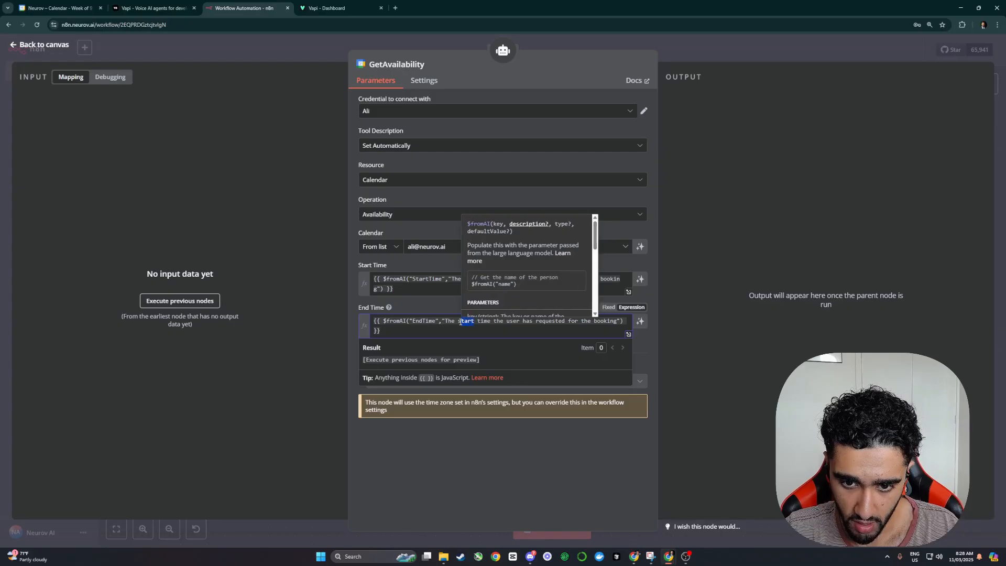
pyautogui.moveTo(618, 321); pyautogui.dragTo(446, 325)
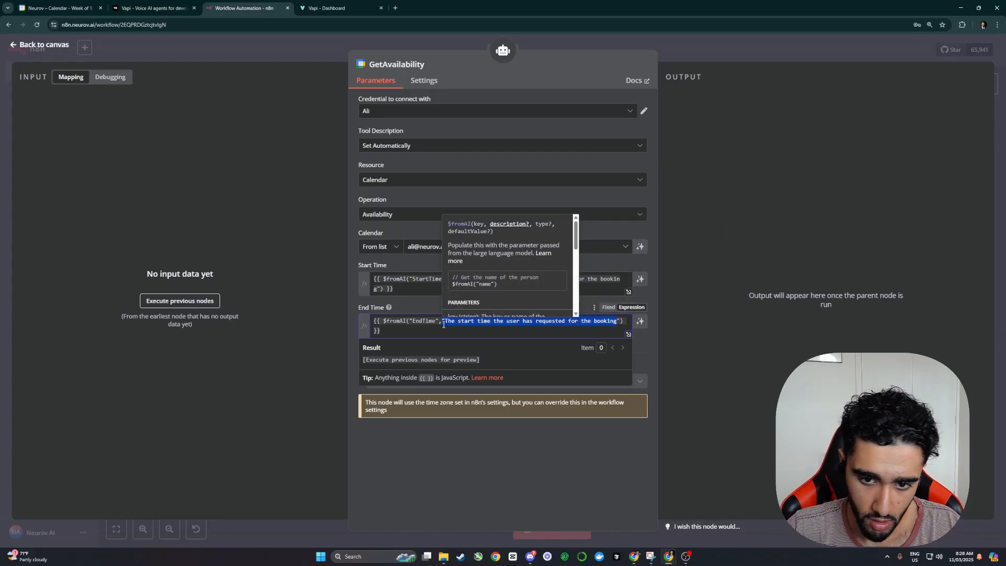
pyautogui.write('Assume the en')
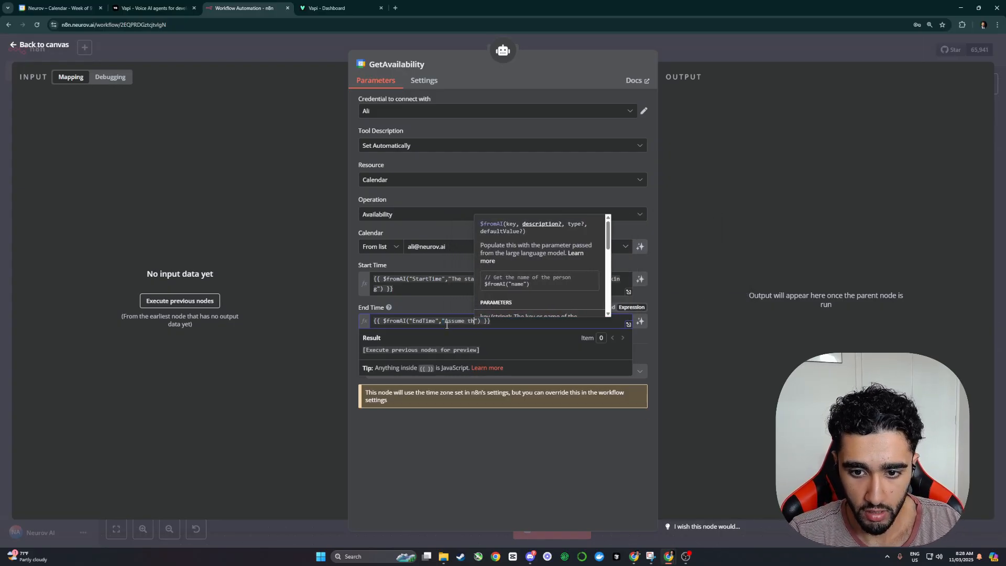
pyautogui.write('d time is 30 m')
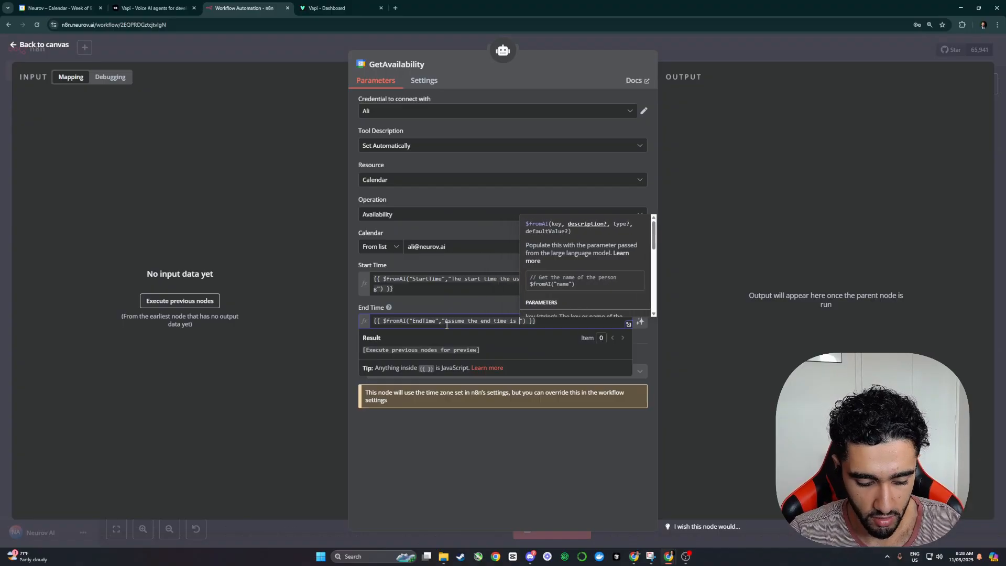
pyautogui.write('inutes after the ')
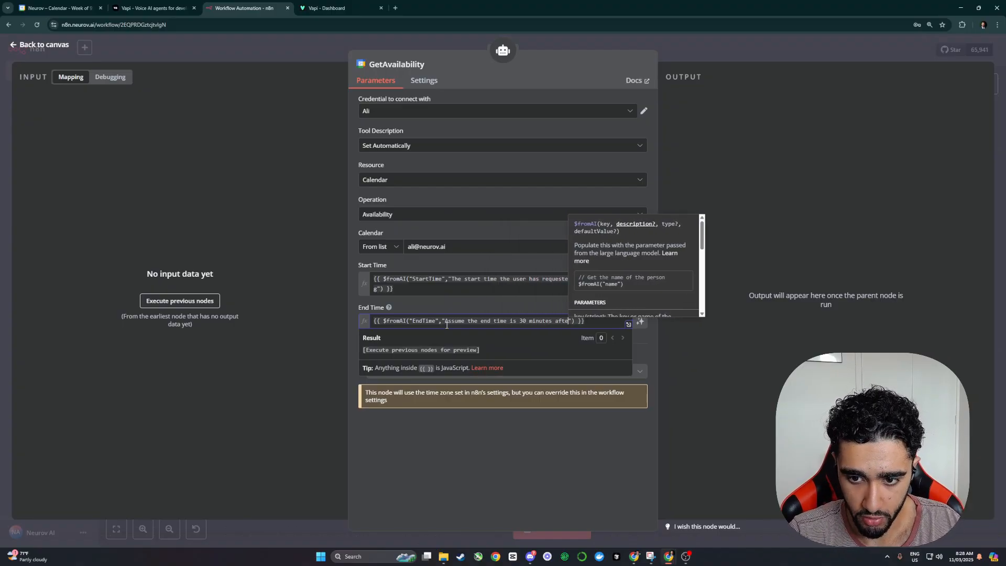
pyautogui.write('start time')
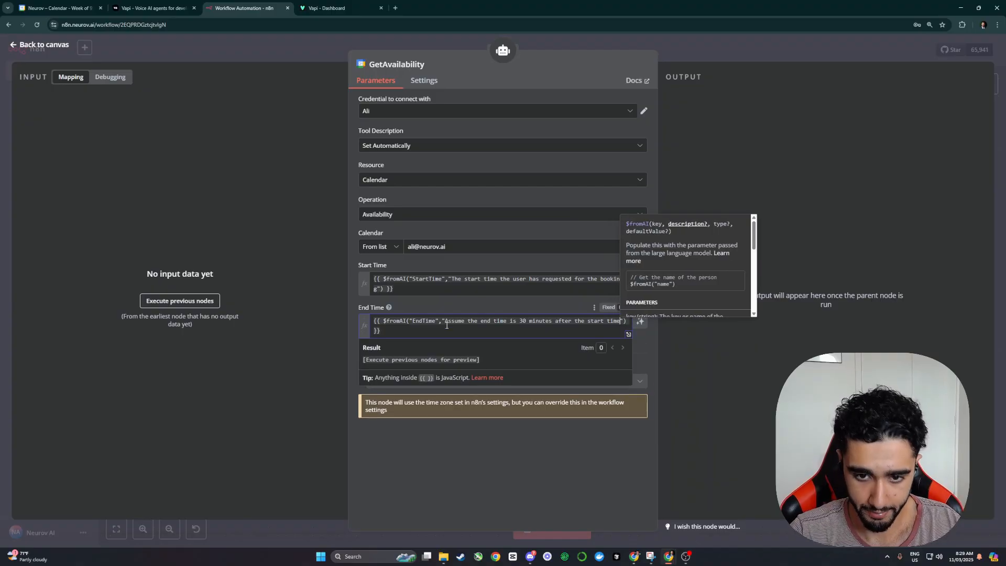
pyautogui.click(495, 300)
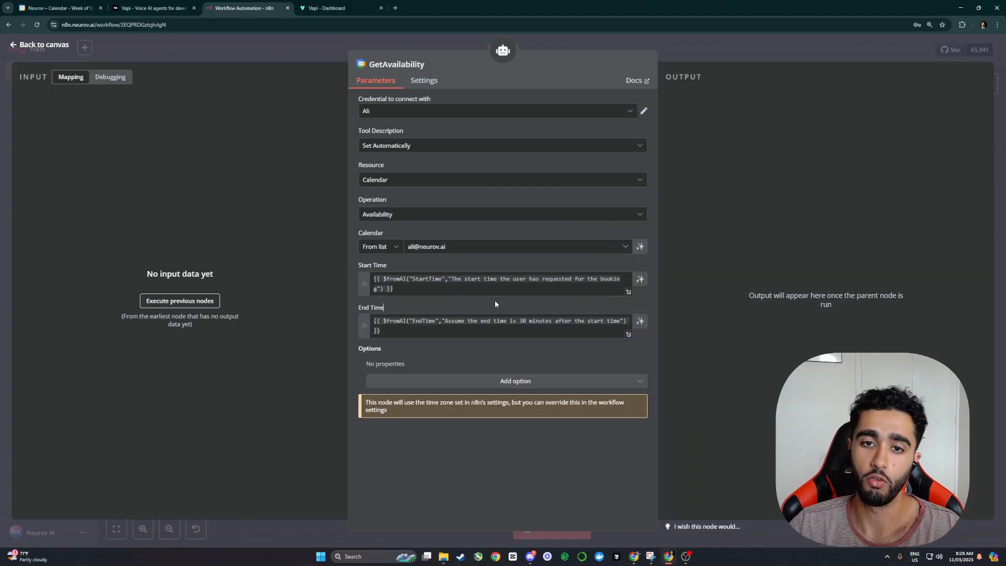
# Step: Add a Timezone option of Australia/Brisbane to the GetAvailability node
pyautogui.click(493, 381)
pyautogui.click(424, 420)
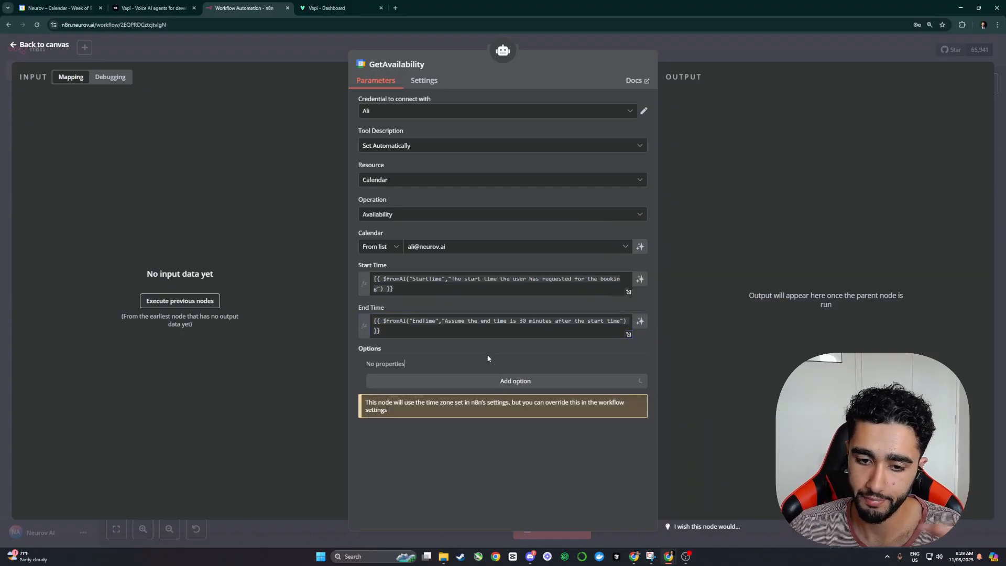
pyautogui.click(456, 380)
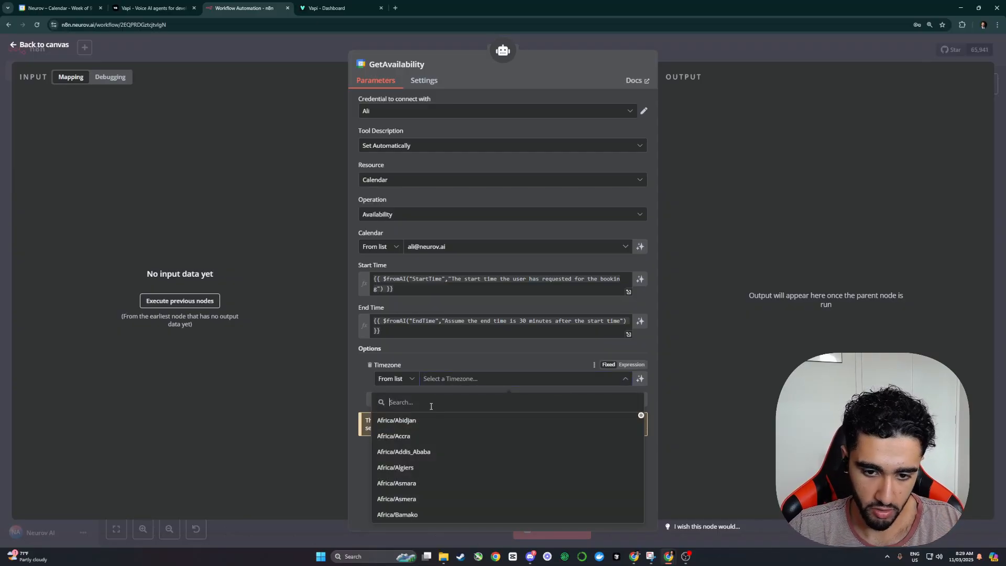
pyautogui.write('austr')
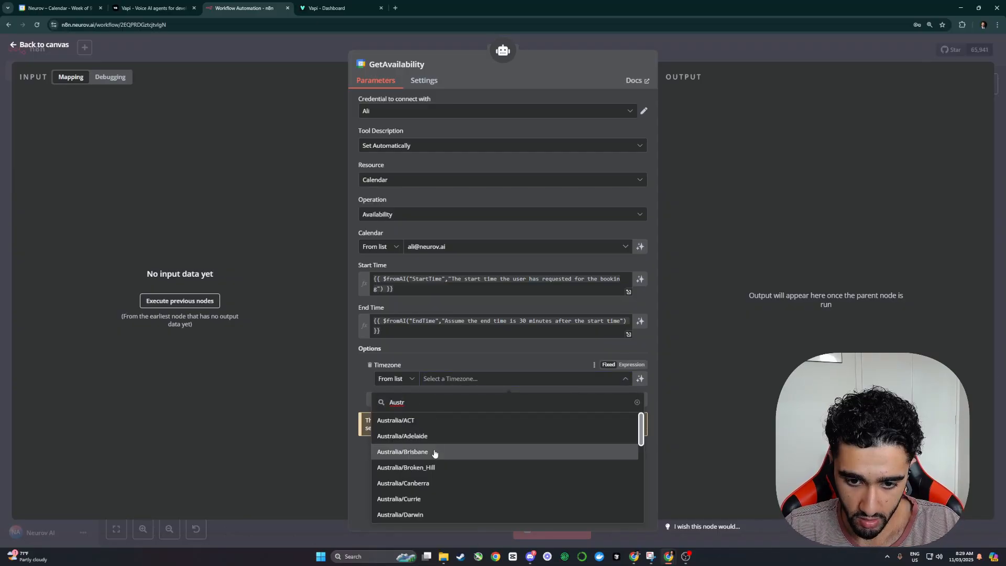
pyautogui.click(434, 451)
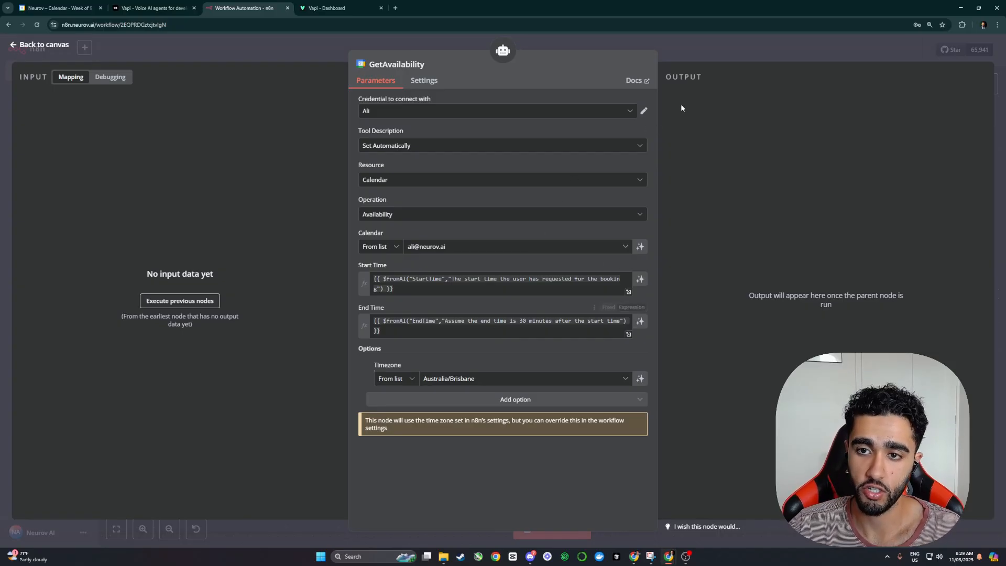
pyautogui.click(855, 54)
# Step: Save the workflow and set its workflow-level timezone to Australia/Brisbane
pyautogui.click(905, 50)
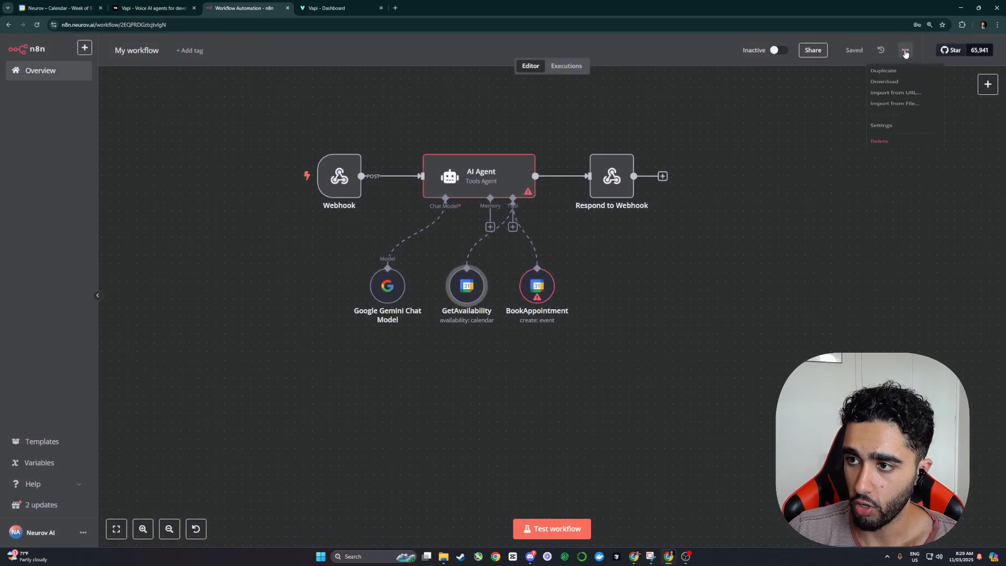
pyautogui.click(890, 147)
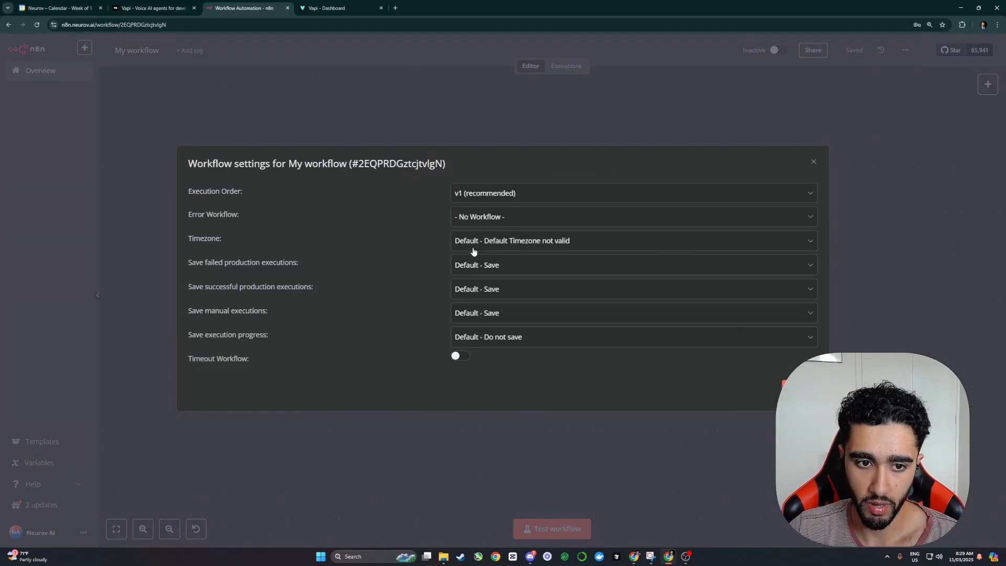
pyautogui.moveTo(184, 241); pyautogui.dragTo(302, 242)
pyautogui.click(529, 243)
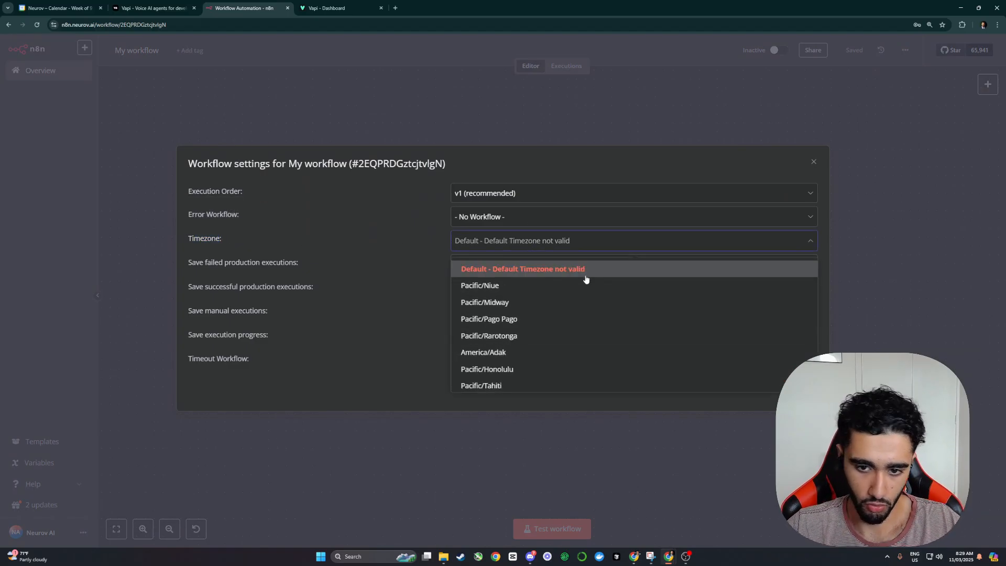
pyautogui.write('austr')
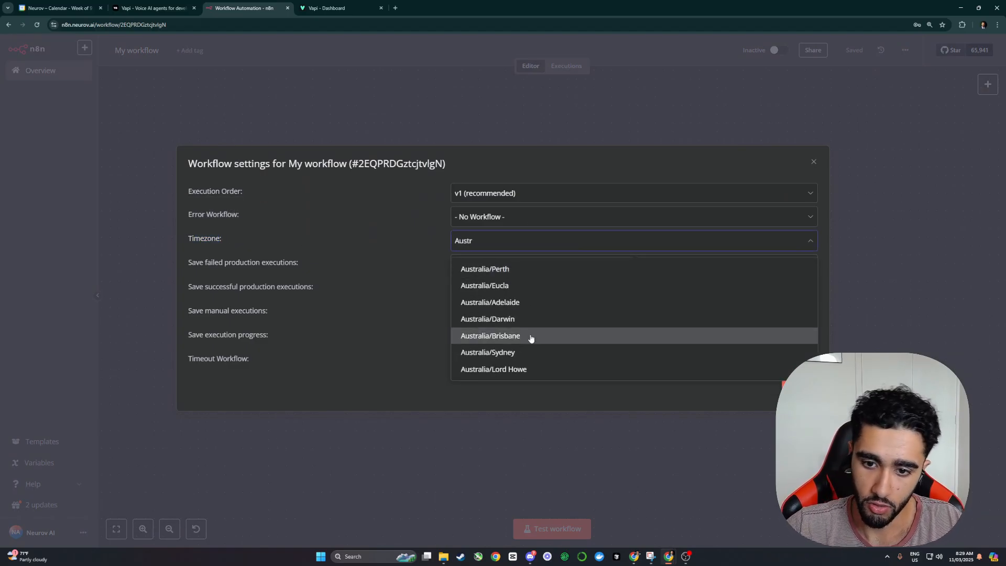
pyautogui.click(531, 336)
pyautogui.click(801, 384)
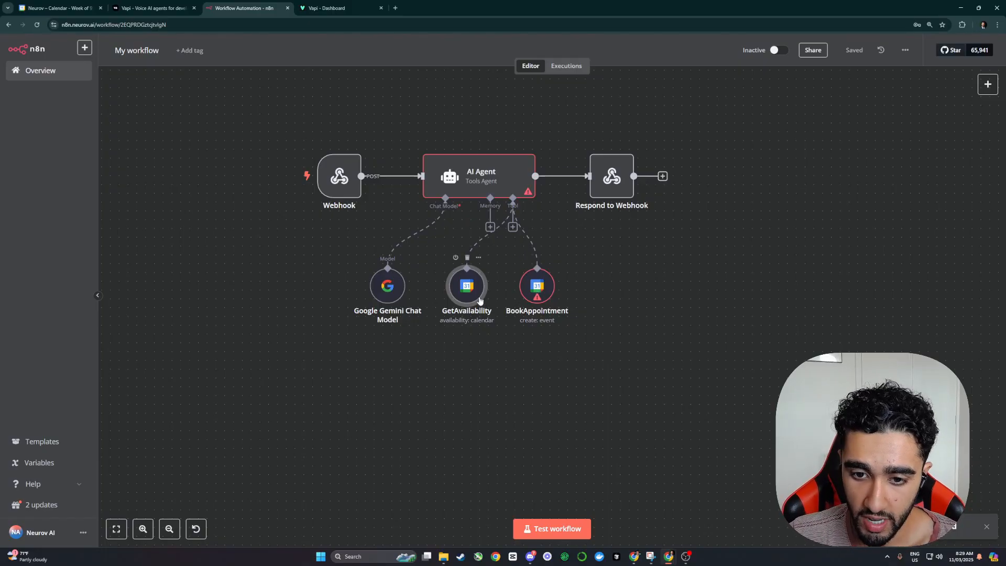
# Step: Configure BookAppointment as an Event Create operation on the user's own calendar
pyautogui.doubleClick(529, 287)
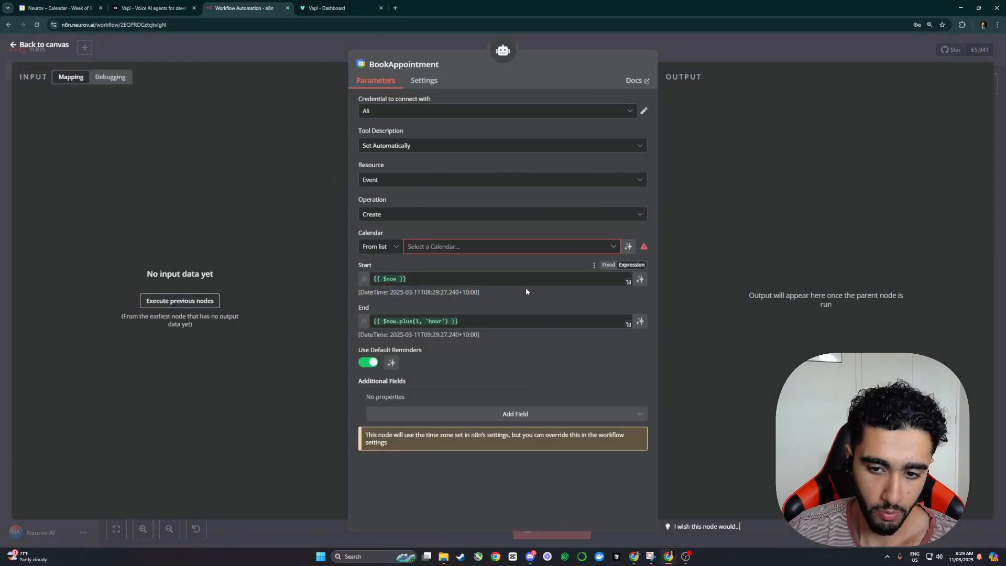
pyautogui.click(380, 181)
pyautogui.click(397, 229)
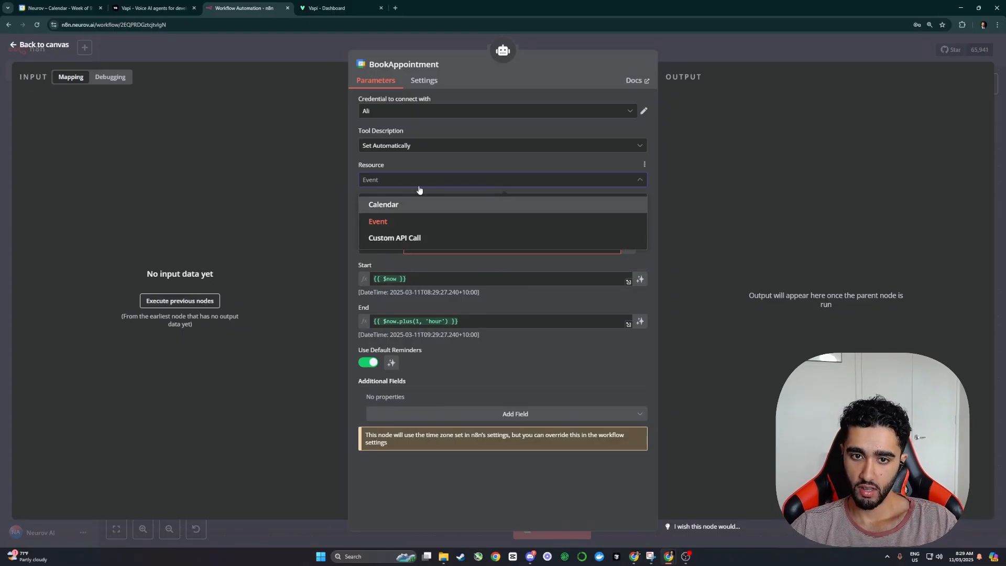
pyautogui.click(383, 215)
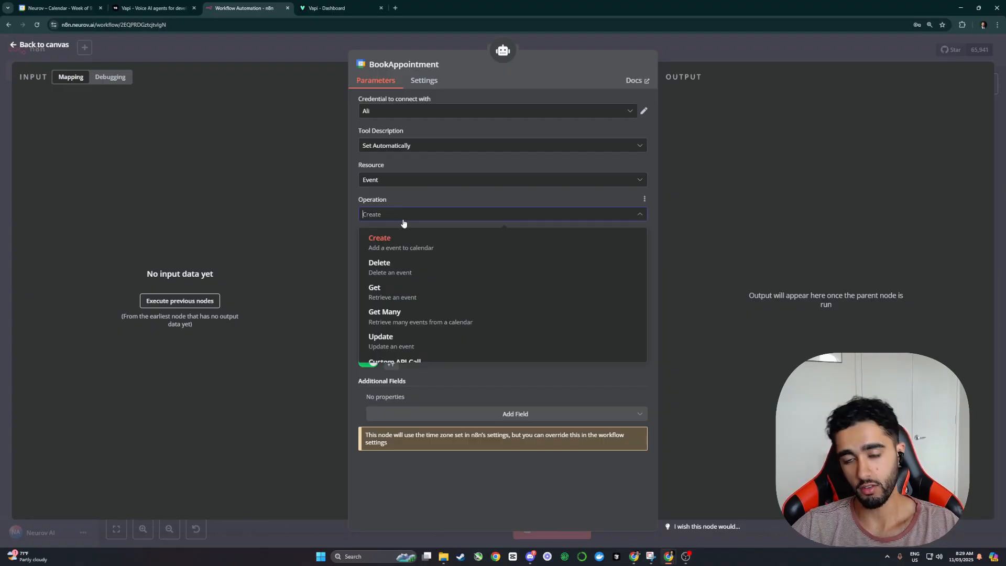
pyautogui.click(401, 224)
pyautogui.click(443, 250)
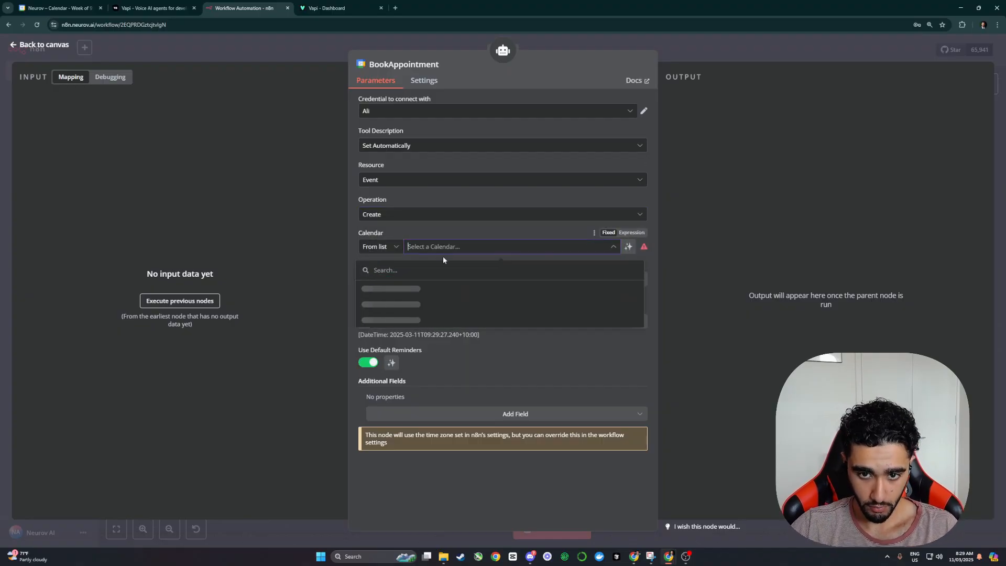
pyautogui.click(404, 288)
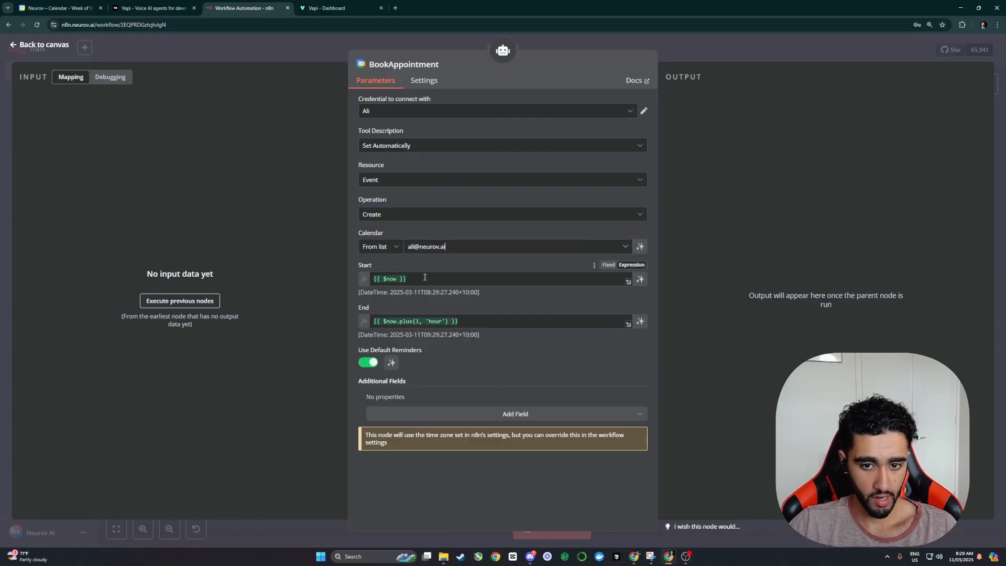
pyautogui.press('Escape')
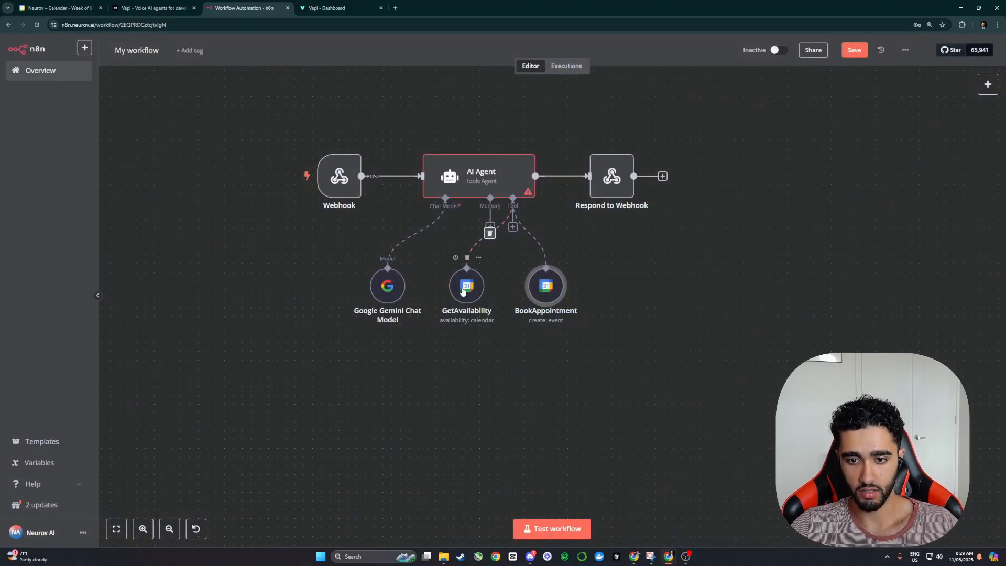
# Step: Copy GetAvailability's $fromAI StartTime expression into BookAppointment's Start field
pyautogui.doubleClick(465, 286)
pyautogui.moveTo(394, 289); pyautogui.dragTo(349, 268)
pyautogui.hotkey('ctrl', 'c')
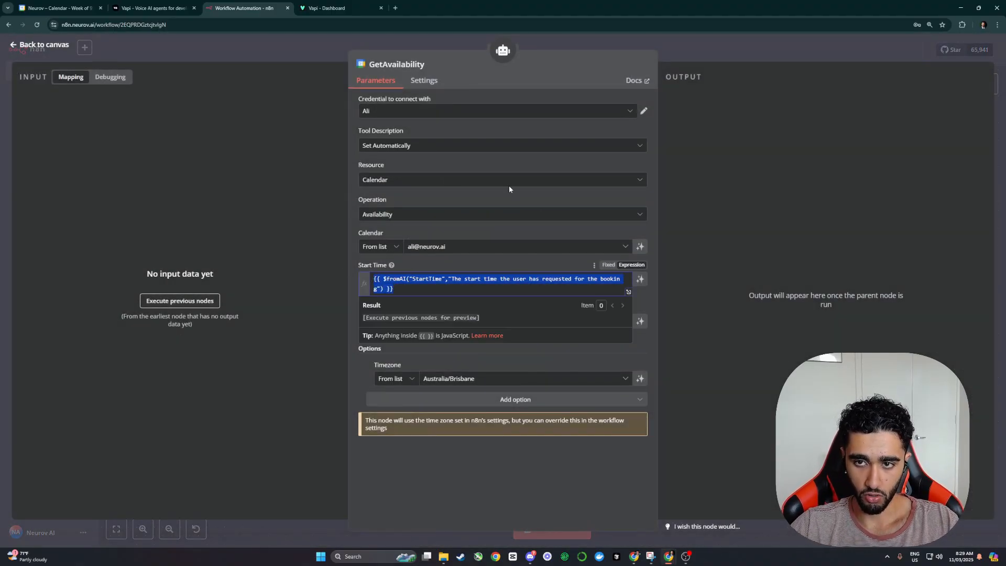
pyautogui.press('Escape')
pyautogui.doubleClick(513, 286)
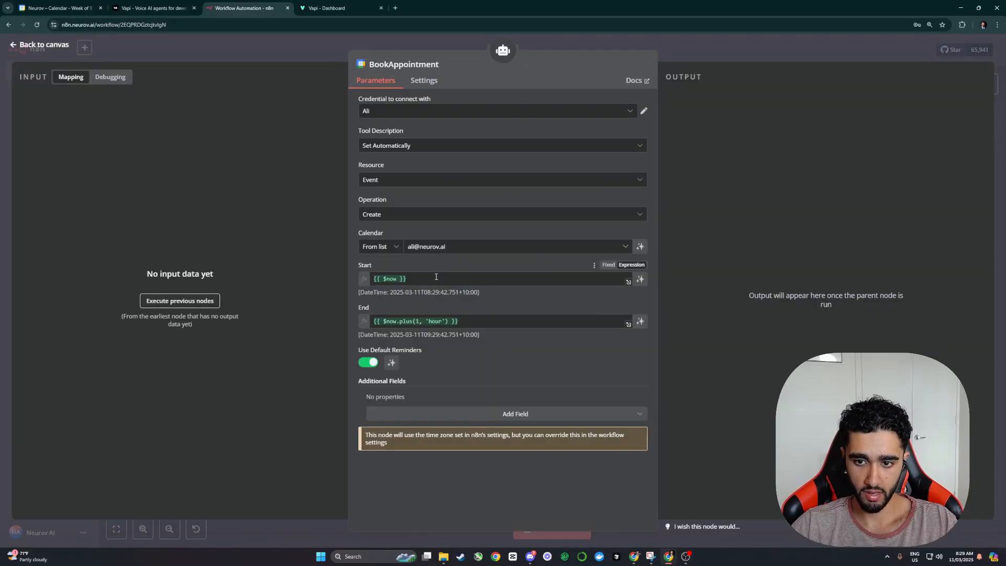
pyautogui.click(436, 276)
pyautogui.hotkey('ctrl', 'a')
pyautogui.hotkey('ctrl', 'v')
pyautogui.press('Escape')
# Step: Copy GetAvailability's $fromAI EndTime expression for BookAppointment's End field
pyautogui.doubleClick(463, 287)
pyautogui.click(453, 331)
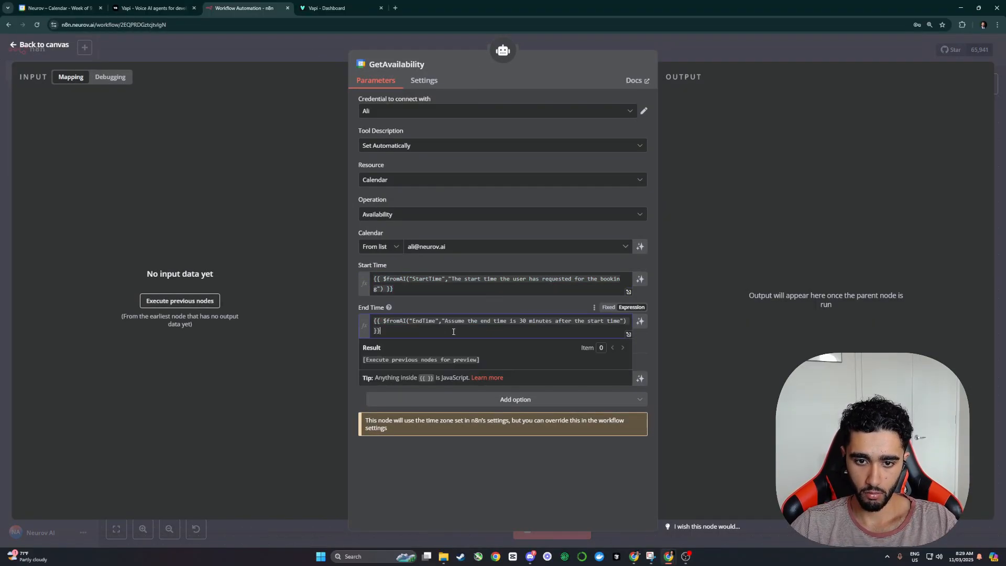
pyautogui.moveTo(453, 331); pyautogui.dragTo(374, 321)
pyautogui.press('Escape')
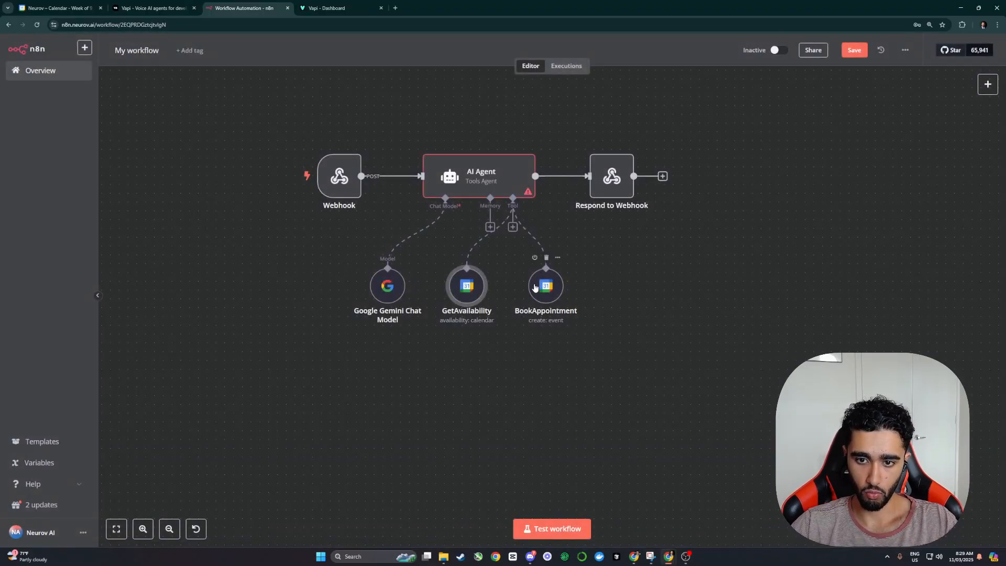
pyautogui.doubleClick(542, 284)
# Step: Add Description and Summary fields to the BookAppointment event
pyautogui.click(430, 270)
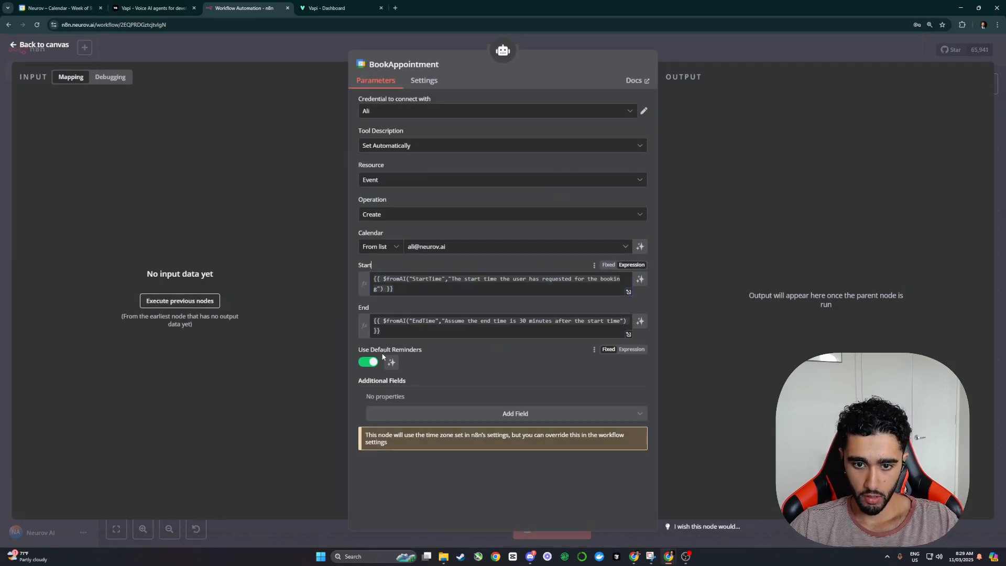
pyautogui.click(437, 414)
pyautogui.scroll(-5, 441, 378)
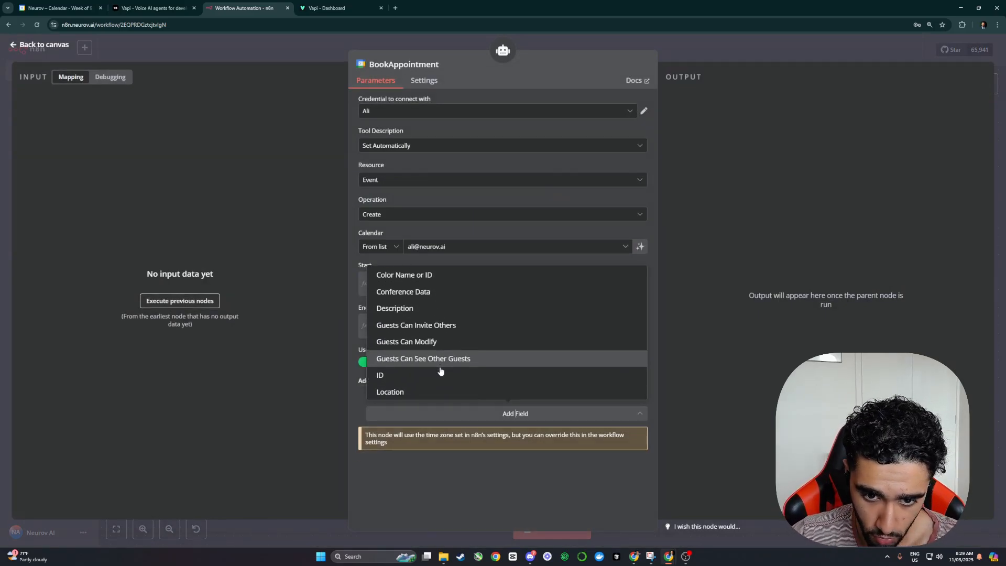
pyautogui.scroll(-2, 423, 356)
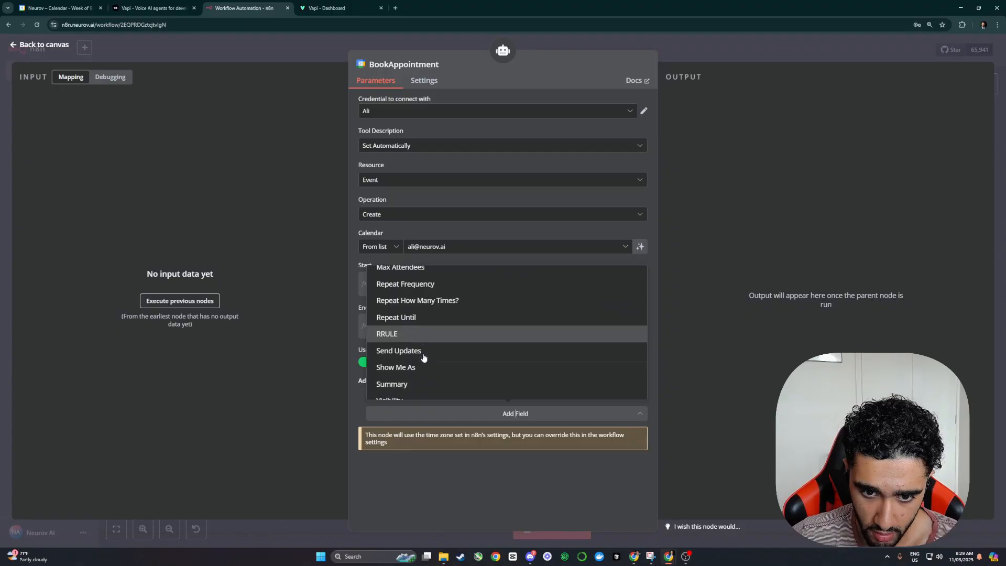
pyautogui.scroll(5, 433, 380)
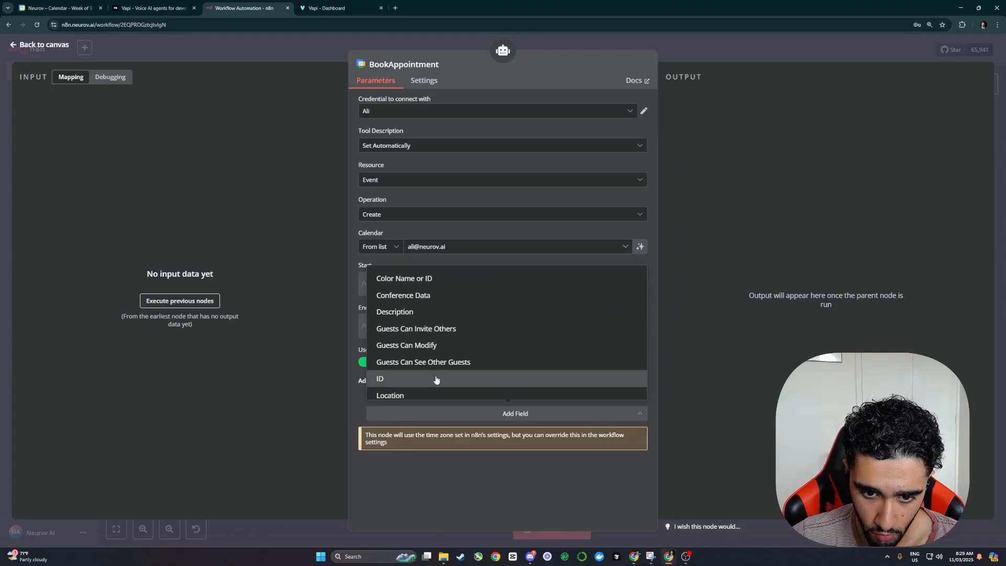
pyautogui.scroll(2, 435, 379)
pyautogui.click(384, 343)
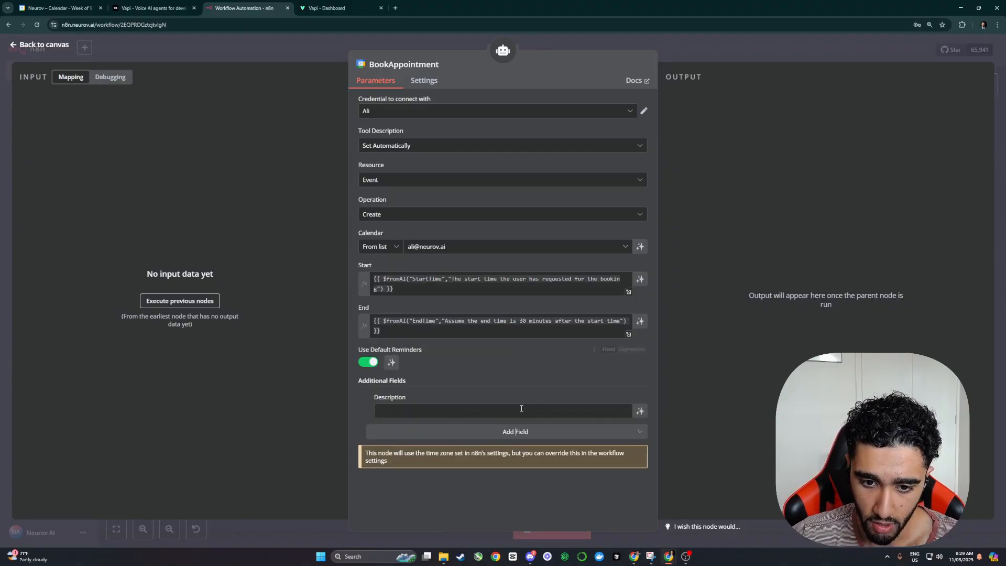
pyautogui.click(409, 408)
pyautogui.click(458, 428)
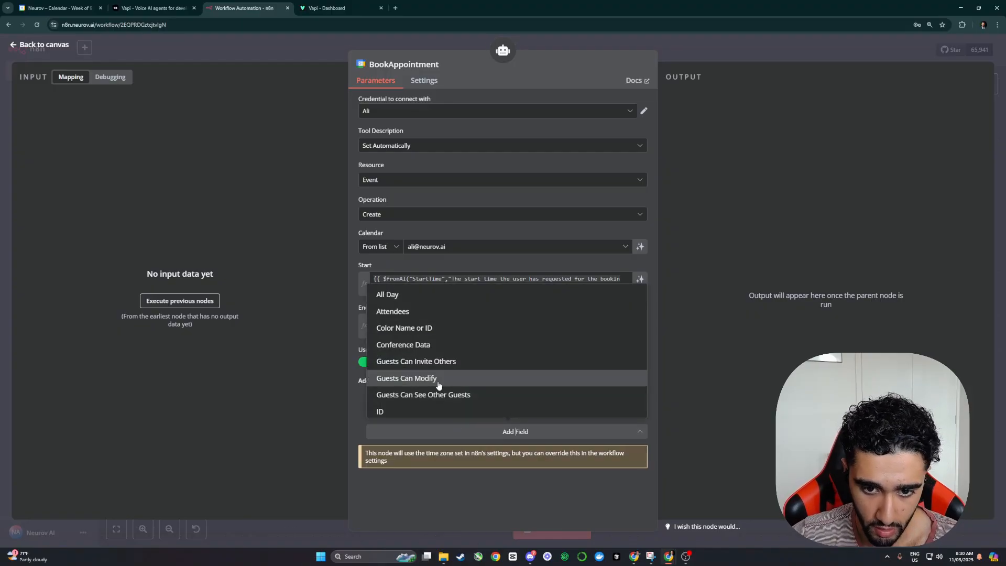
pyautogui.scroll(-4, 437, 384)
pyautogui.scroll(-1, 434, 385)
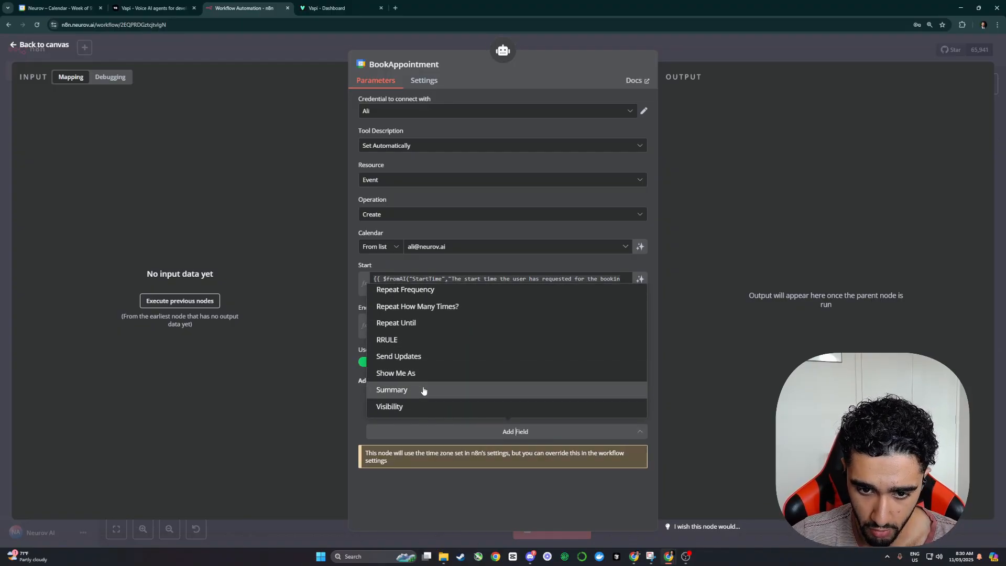
pyautogui.click(442, 388)
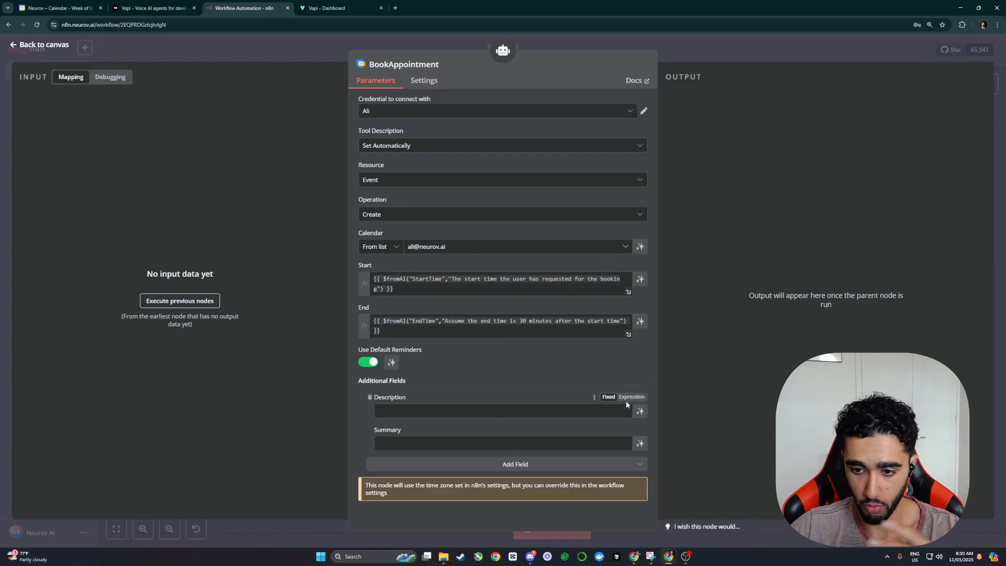
# Step: Set Description to $fromAI("PurposeOfMeeting","The purpose of the meeting/appointment")
pyautogui.click(626, 398)
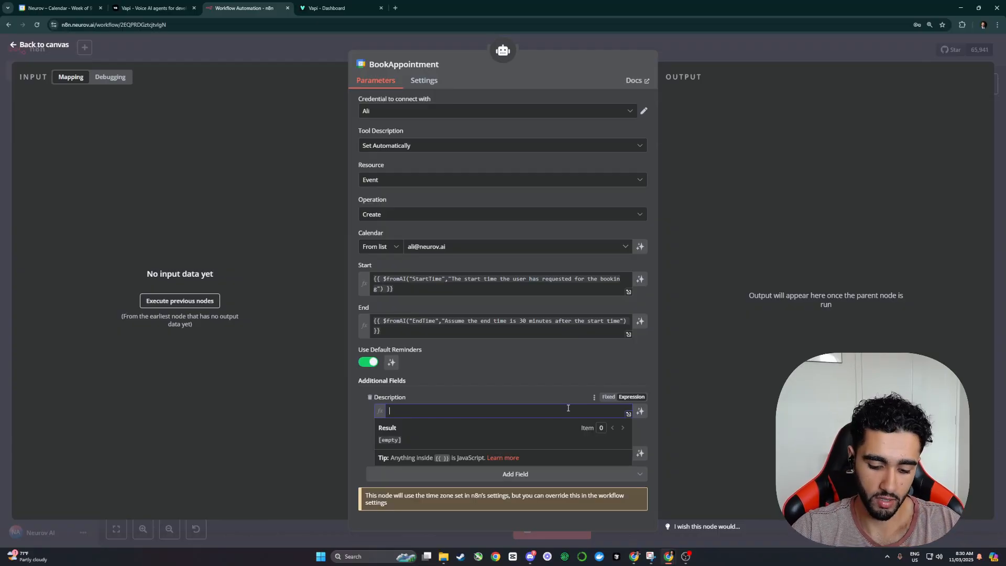
pyautogui.write('{{ ')
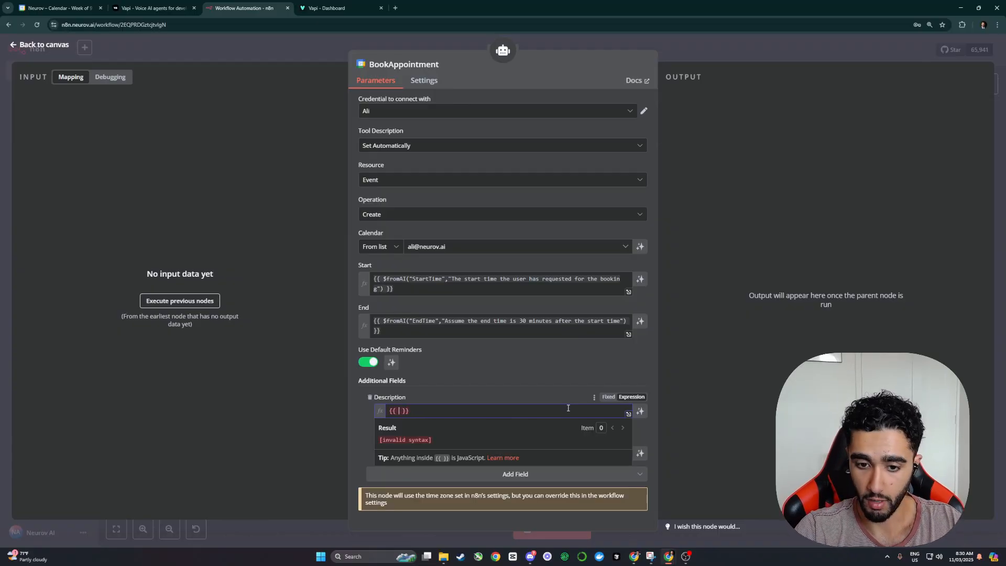
pyautogui.write('$')
pyautogui.scroll(-3, 456, 356)
pyautogui.click(436, 340)
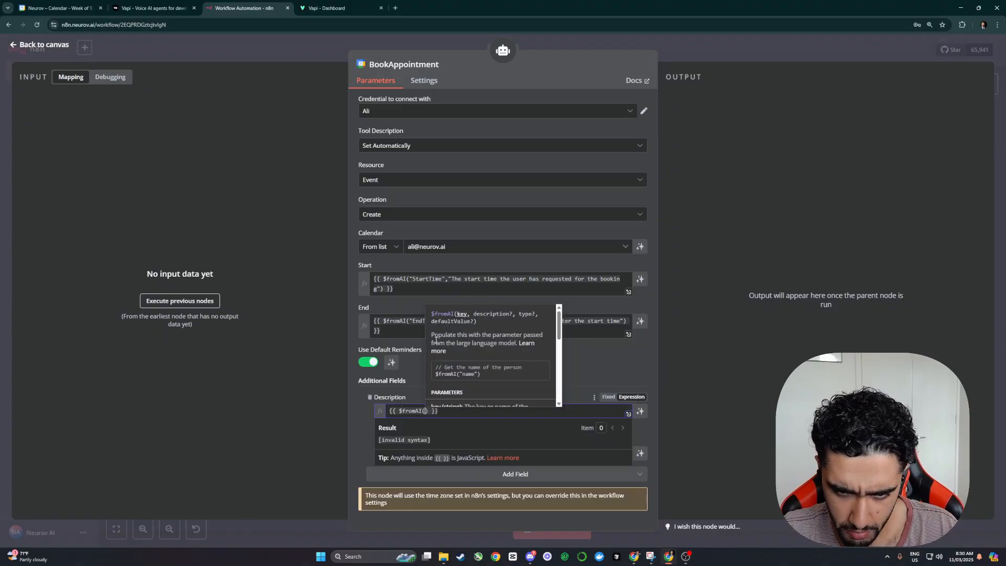
pyautogui.write('"')
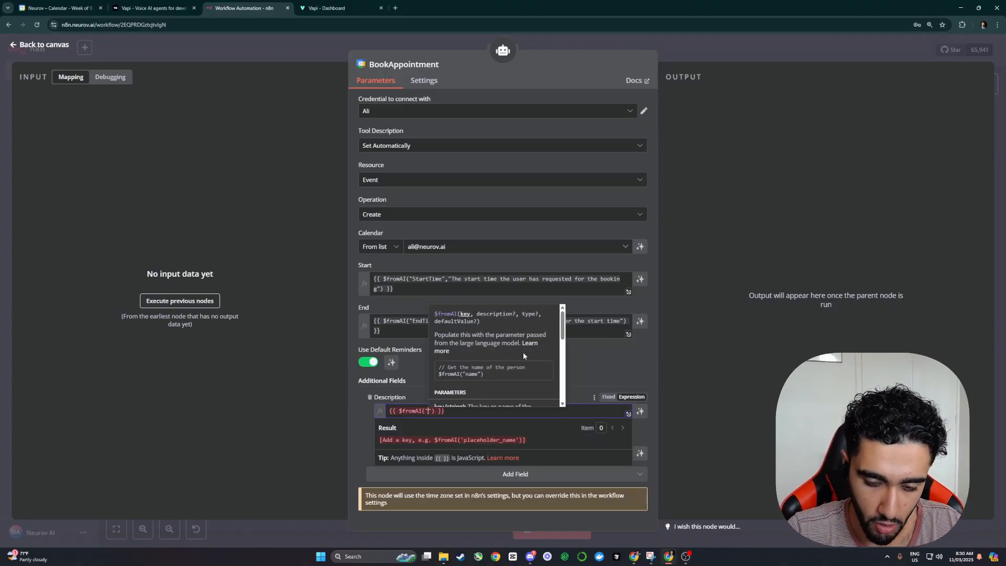
pyautogui.write('Purpose')
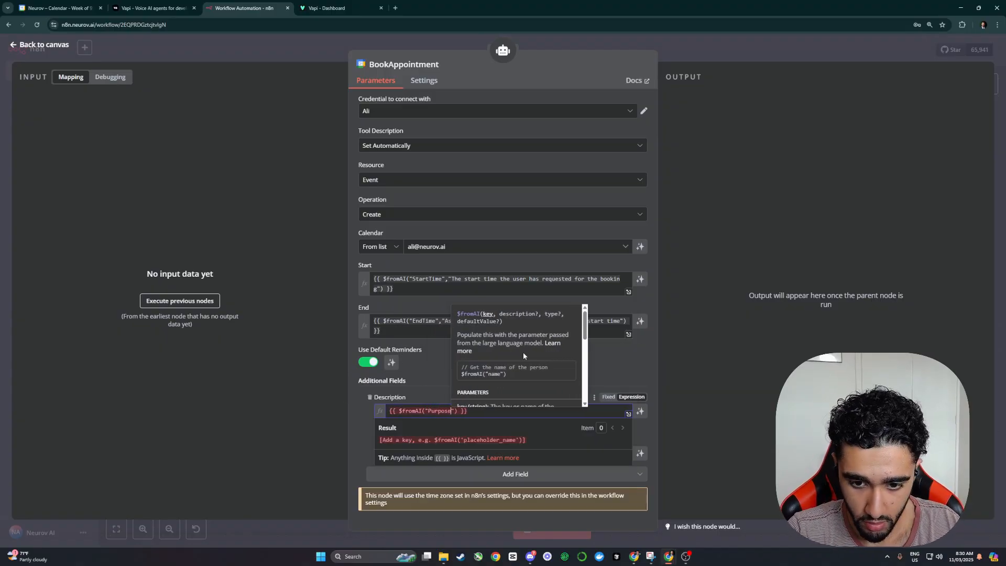
pyautogui.write('OfMeeting"')
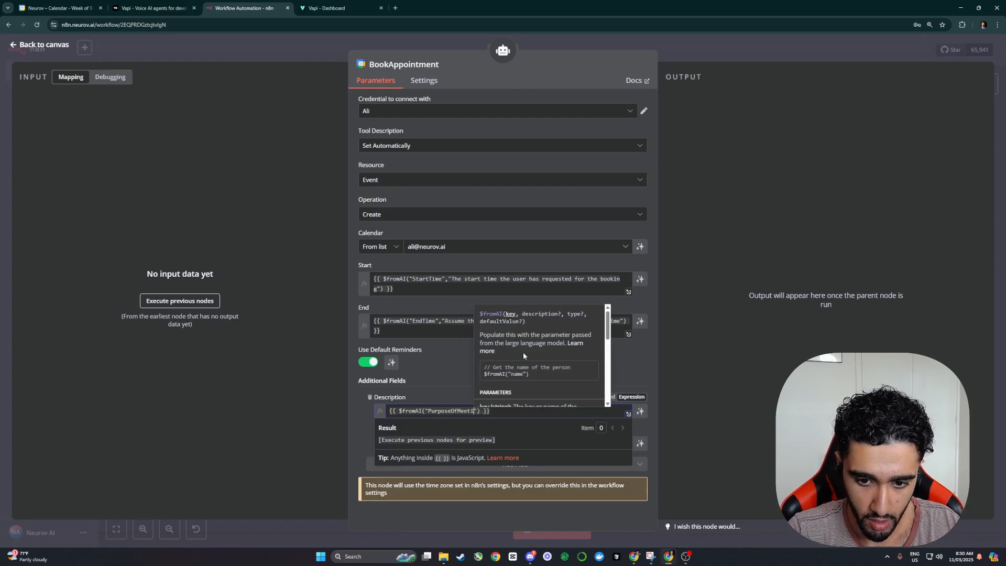
pyautogui.write(',"Th')
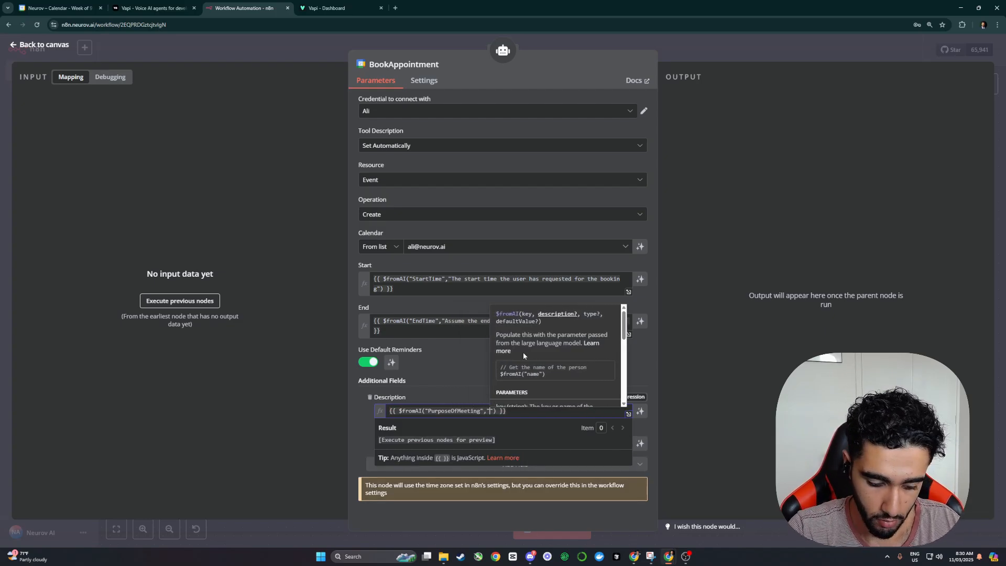
pyautogui.write('e purpose of the')
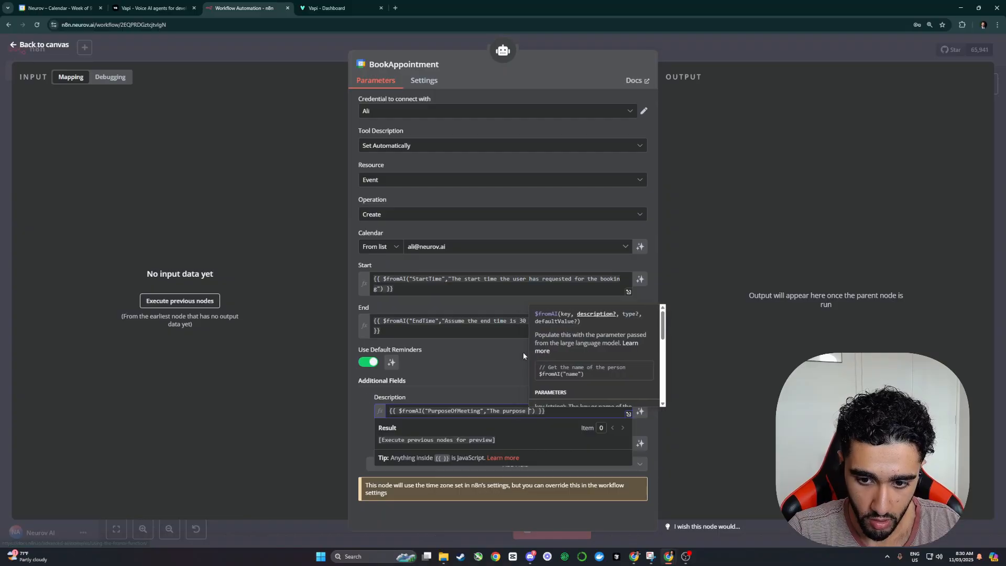
pyautogui.write(' meeting/ap')
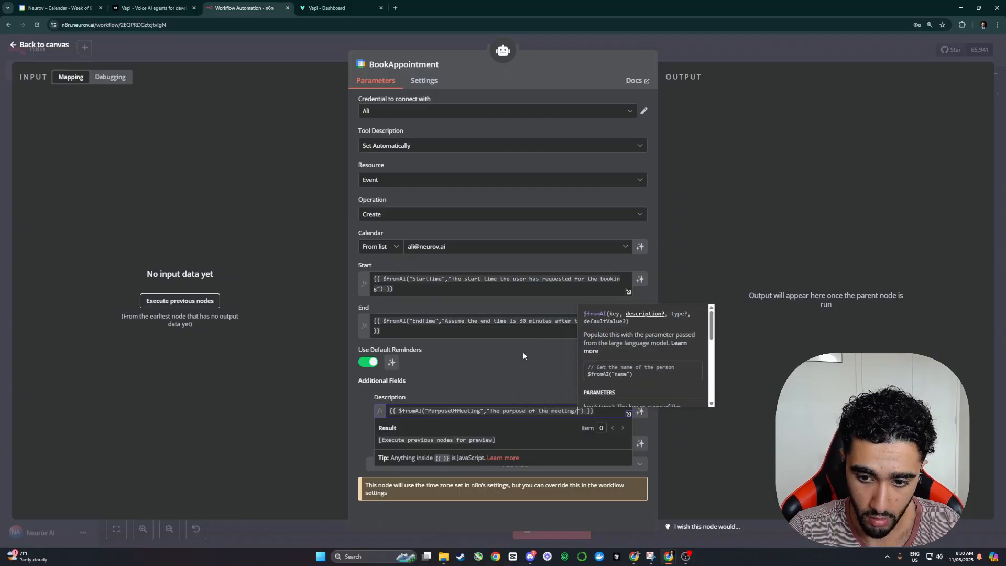
pyautogui.write('poitnmen')
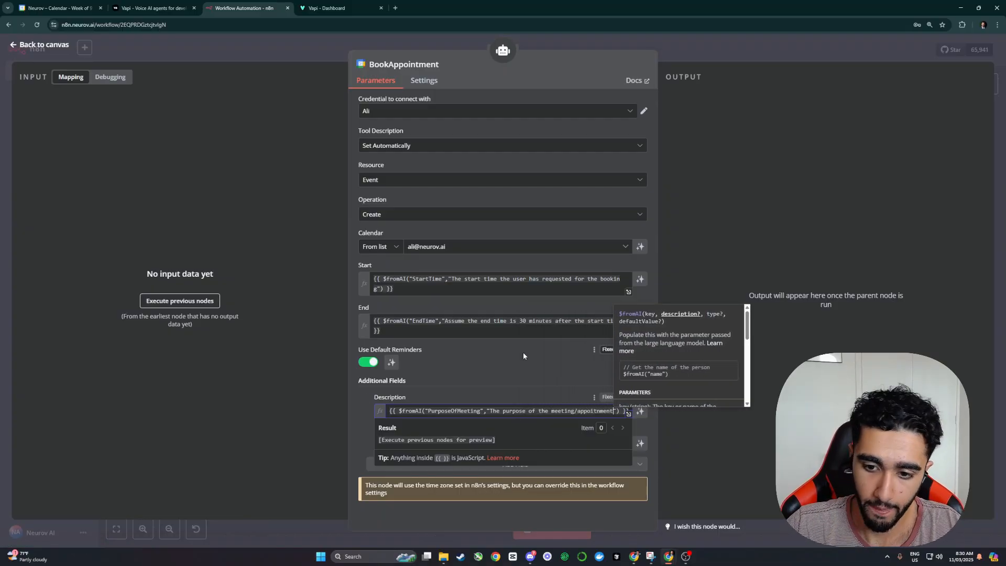
pyautogui.press('BackSpace')
pyautogui.press('BackSpace')
pyautogui.press('BackSpace')
pyautogui.press('BackSpace')
pyautogui.press('BackSpace')
pyautogui.write('ntment')
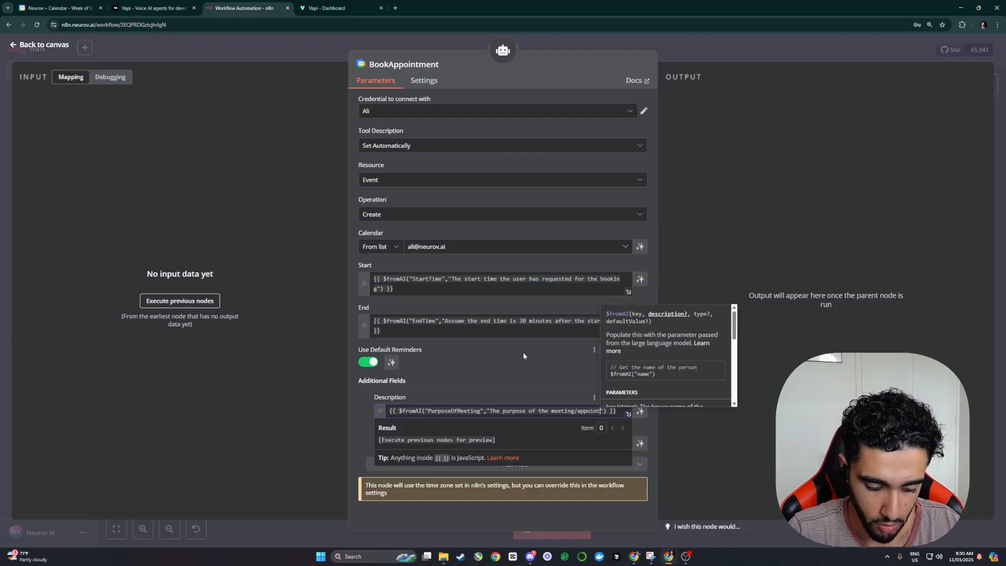
pyautogui.click(536, 365)
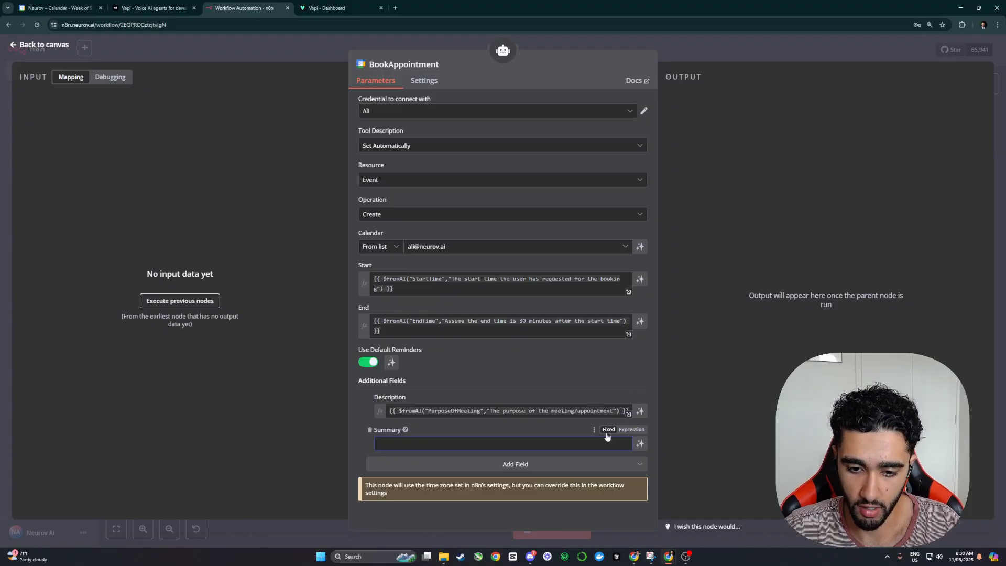
# Step: Set the Summary to '30 Minute Voice AI Booking'
pyautogui.write('30 Mi')
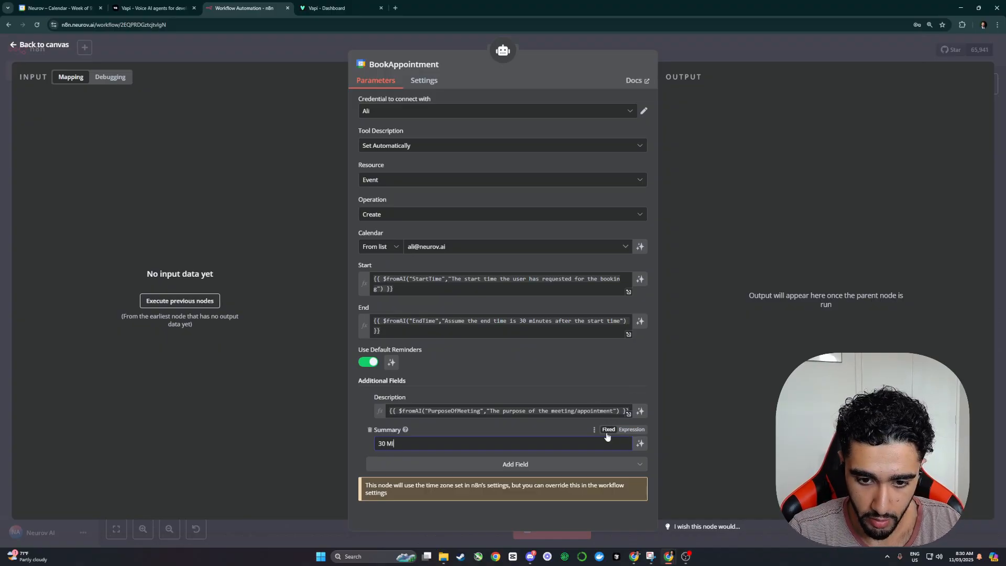
pyautogui.write('nute ')
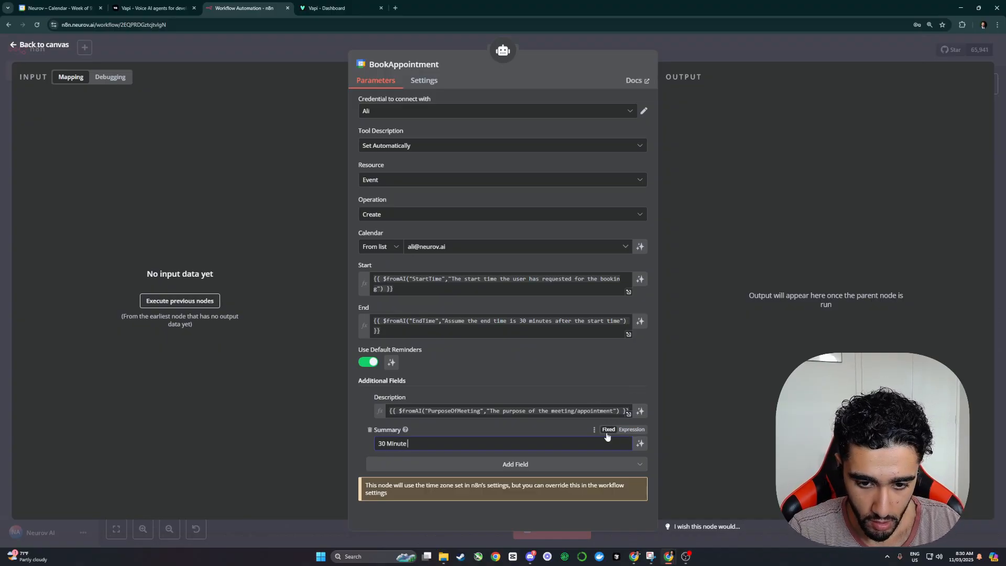
pyautogui.write('Voice AI book')
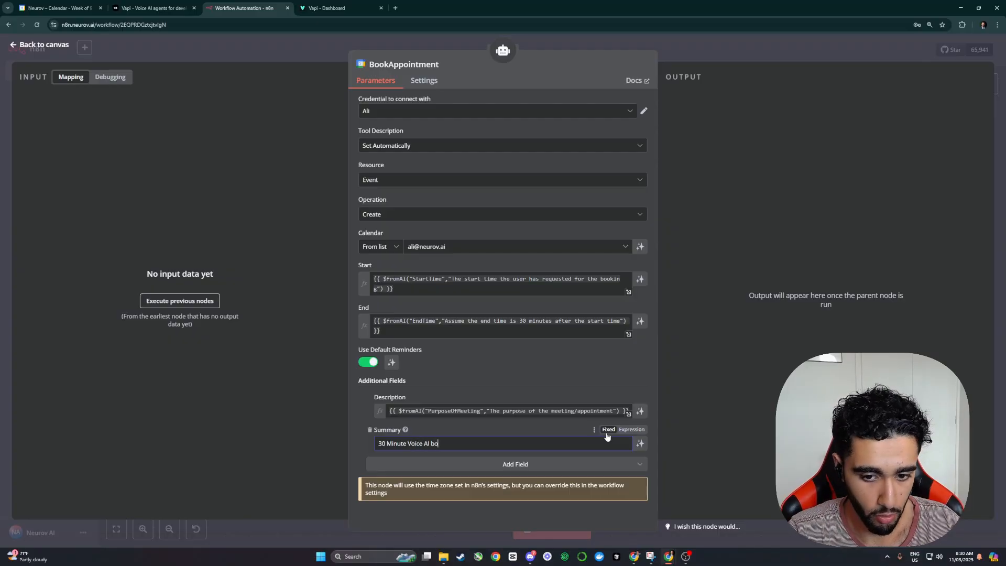
pyautogui.press('BackSpace')
pyautogui.press('BackSpace')
pyautogui.press('BackSpace')
pyautogui.write('ooking')
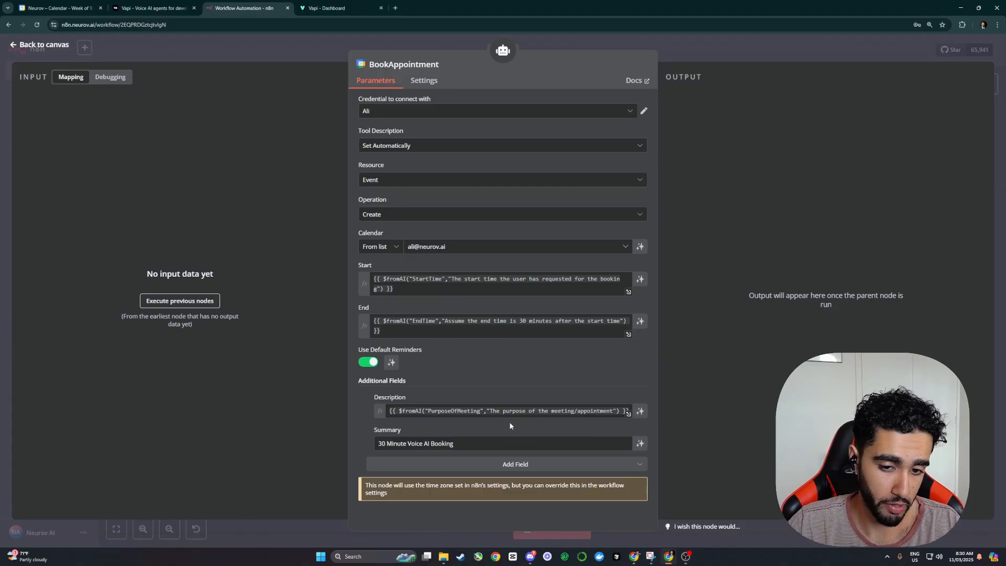
# Step: Save the workflow and the Vapi Appointment_Book tool after nudging BookAppointment and checking the AI Agent prompt
pyautogui.click(741, 58)
pyautogui.click(854, 50)
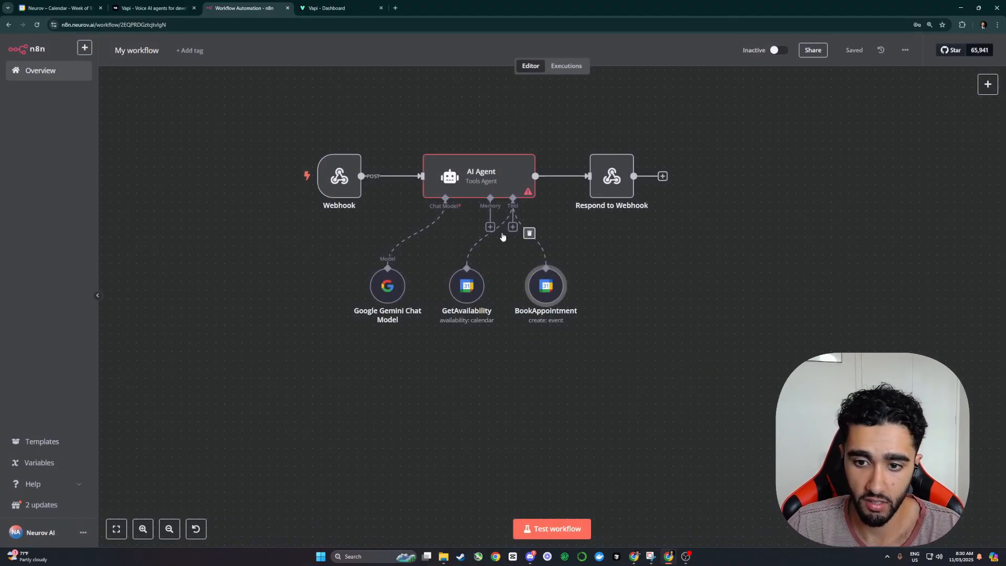
pyautogui.moveTo(546, 285)
pyautogui.mouseDown()
pyautogui.moveTo(537, 284)
pyautogui.moveTo(545, 281)
pyautogui.mouseUp()
pyautogui.doubleClick(463, 192)
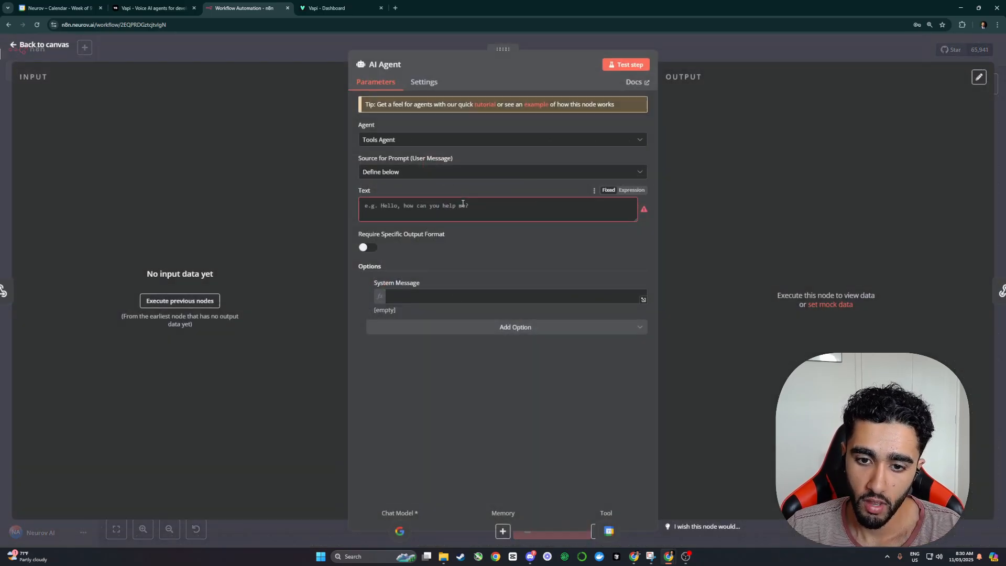
pyautogui.click(425, 206)
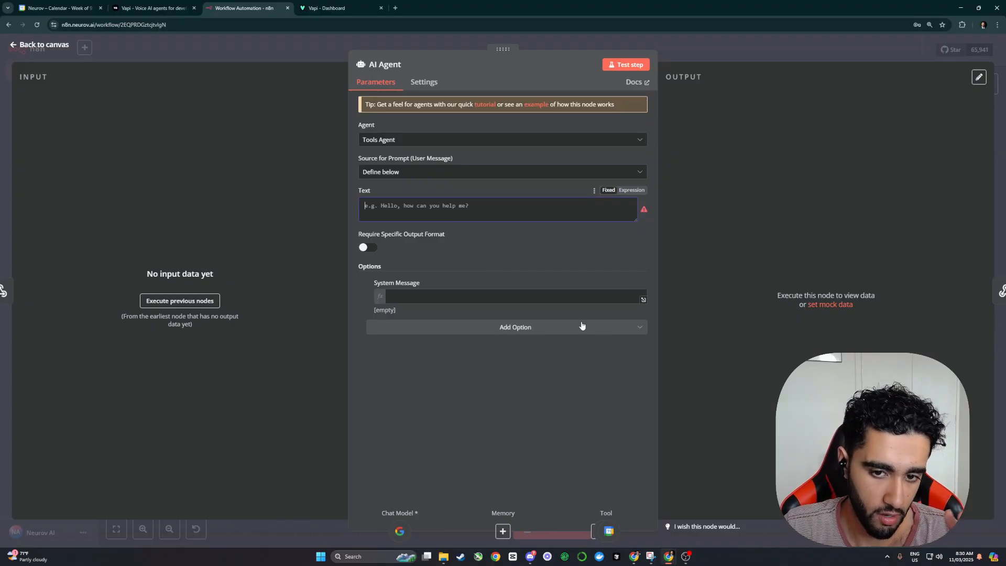
pyautogui.press('Escape')
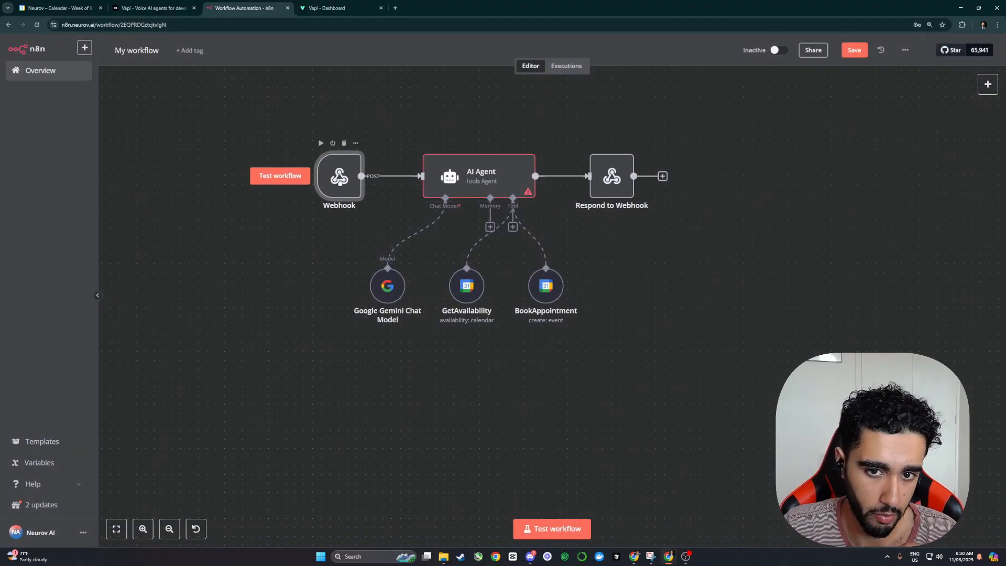
pyautogui.click(854, 49)
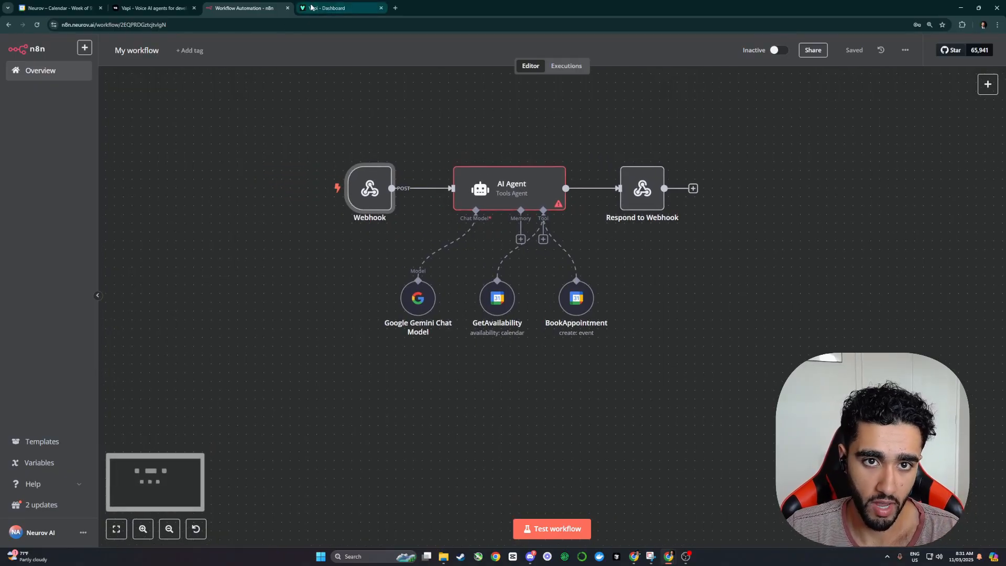
pyautogui.click(335, 8)
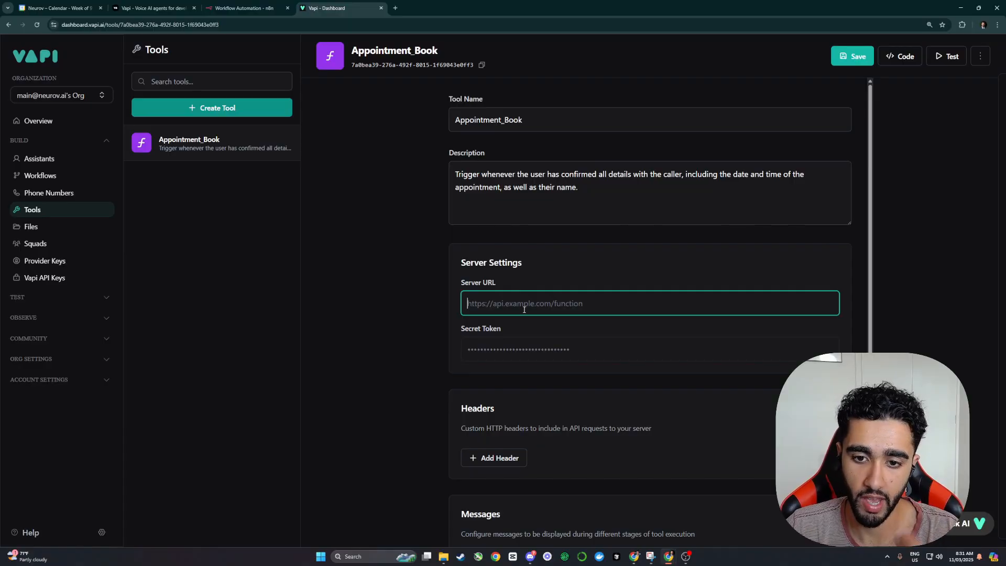
pyautogui.click(850, 56)
pyautogui.click(270, 7)
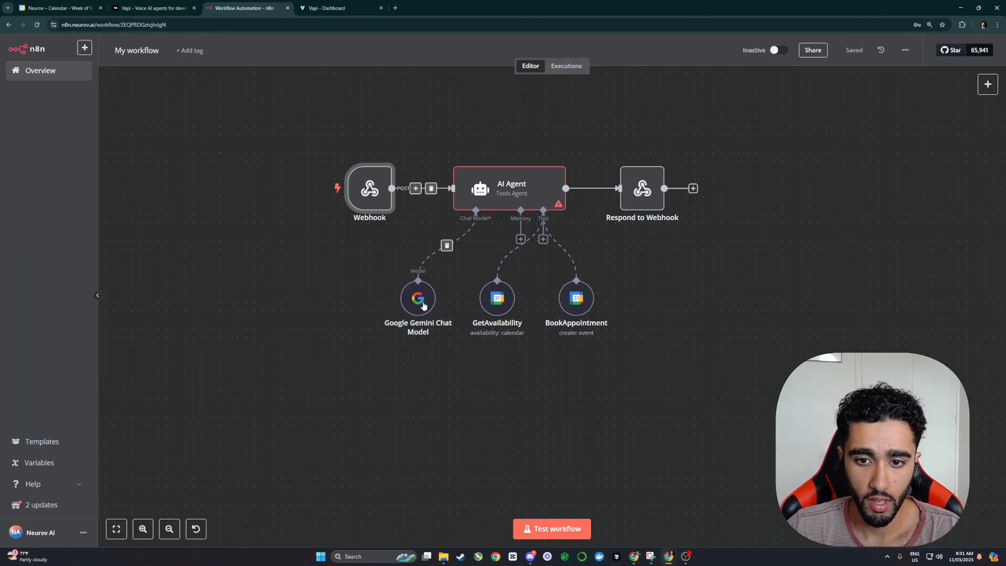
# Step: Copy the Webhook node's test URL and start entering it as the Vapi tool's Server URL
pyautogui.doubleClick(370, 189)
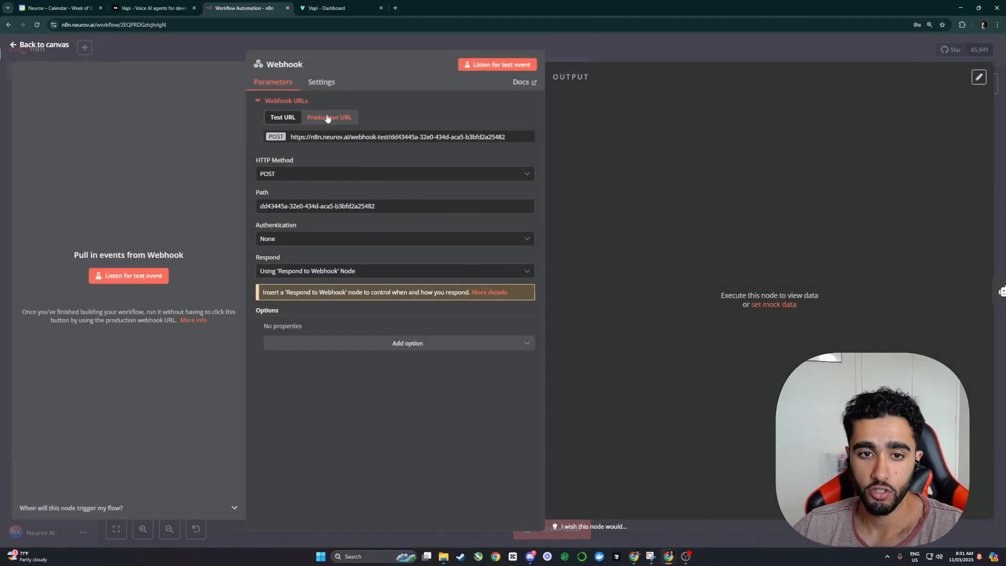
pyautogui.click(328, 118)
pyautogui.click(282, 118)
pyautogui.click(331, 123)
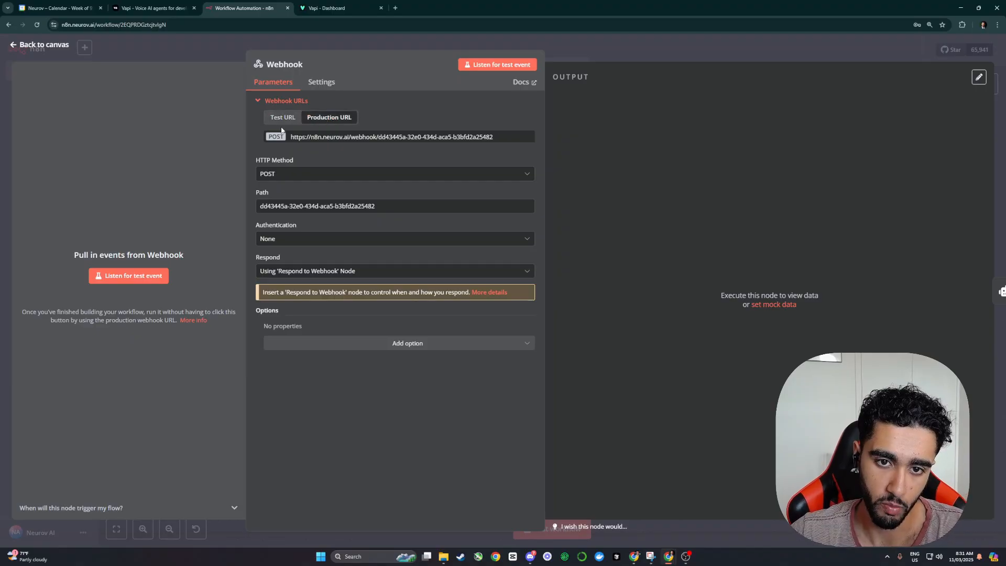
pyautogui.click(283, 118)
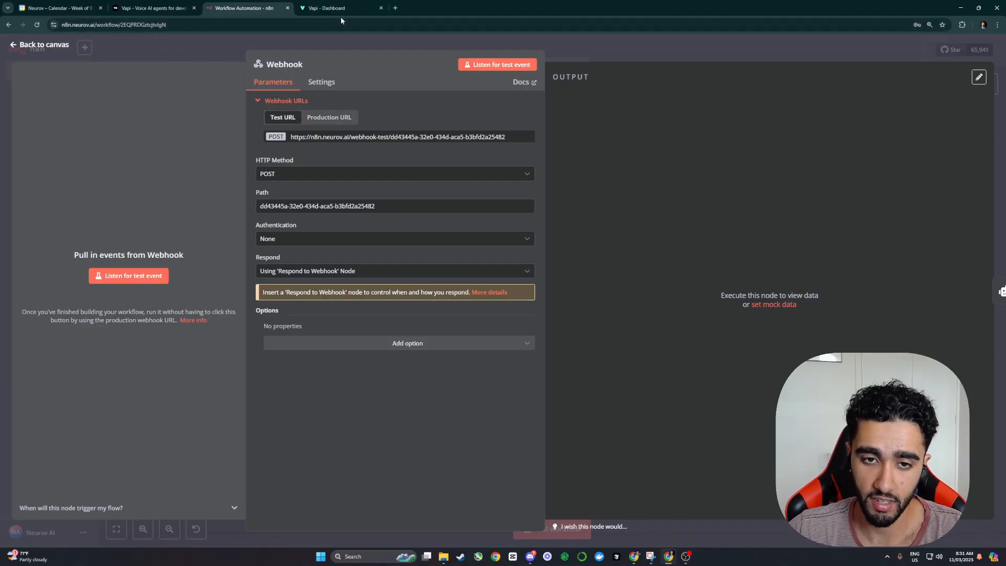
pyautogui.click(346, 121)
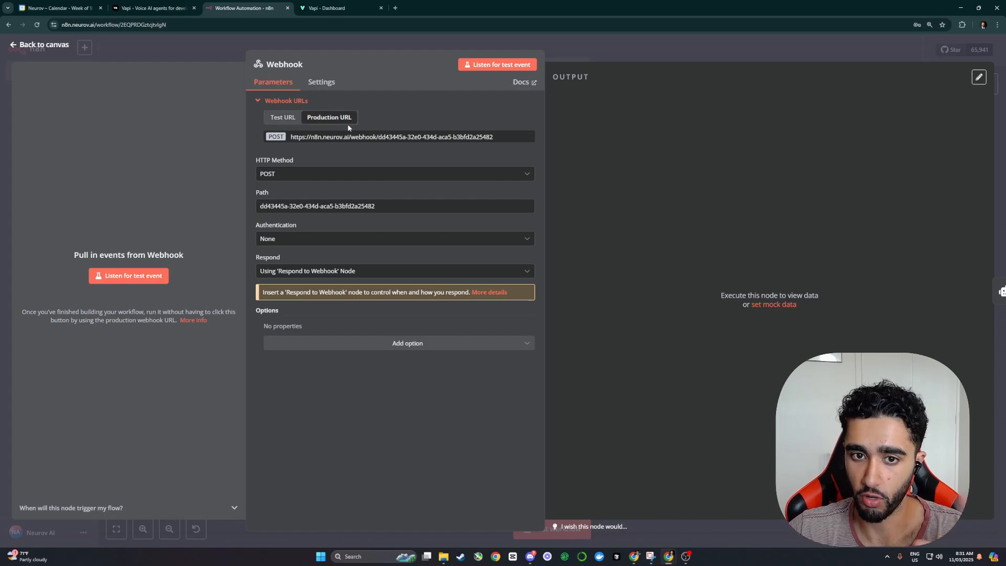
pyautogui.click(288, 117)
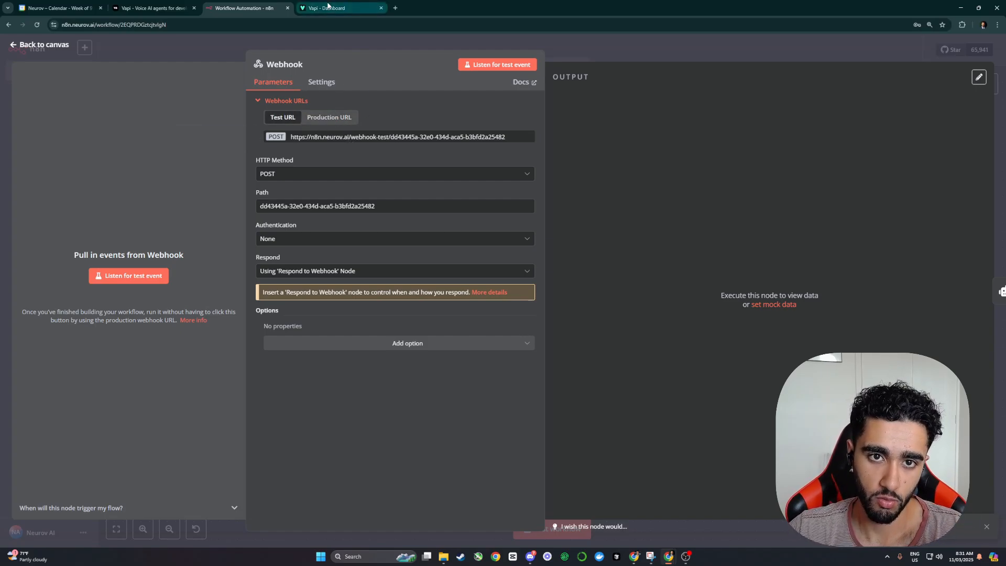
pyautogui.click(328, 7)
pyautogui.click(533, 313)
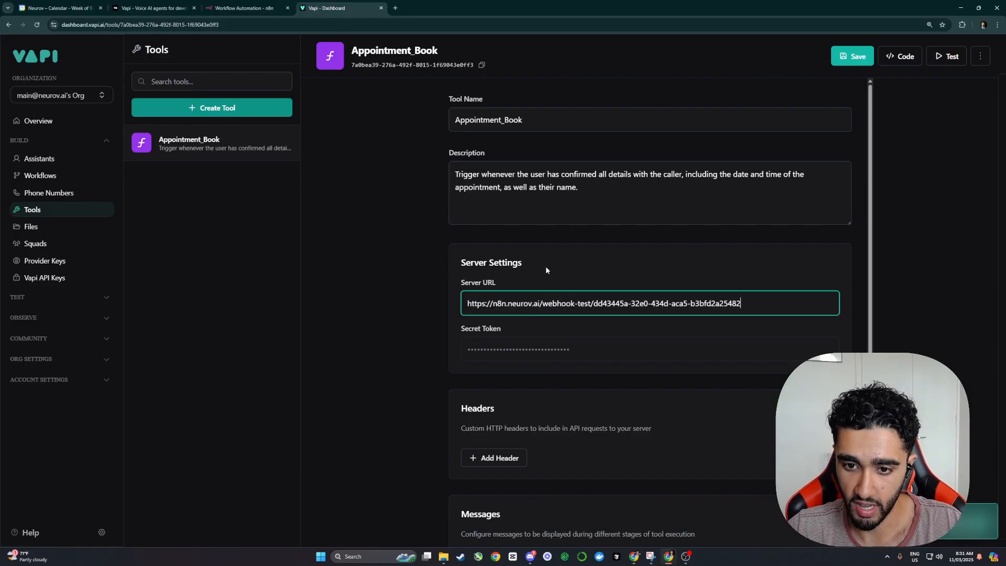
# Step: Paste the n8n webhook-test URL as the Appointment_Book tool's Server URL and save the tool
pyautogui.click(548, 262)
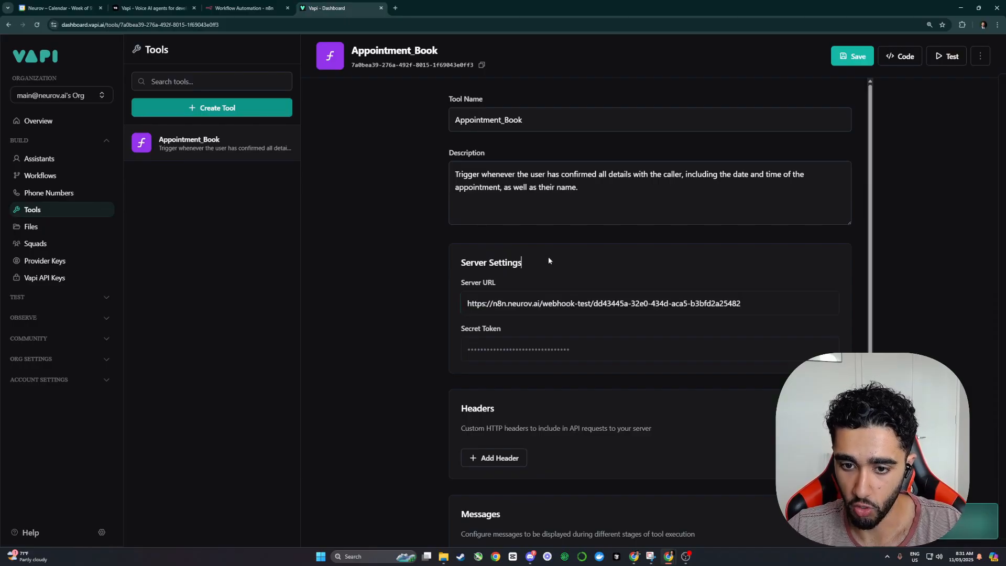
pyautogui.click(517, 347)
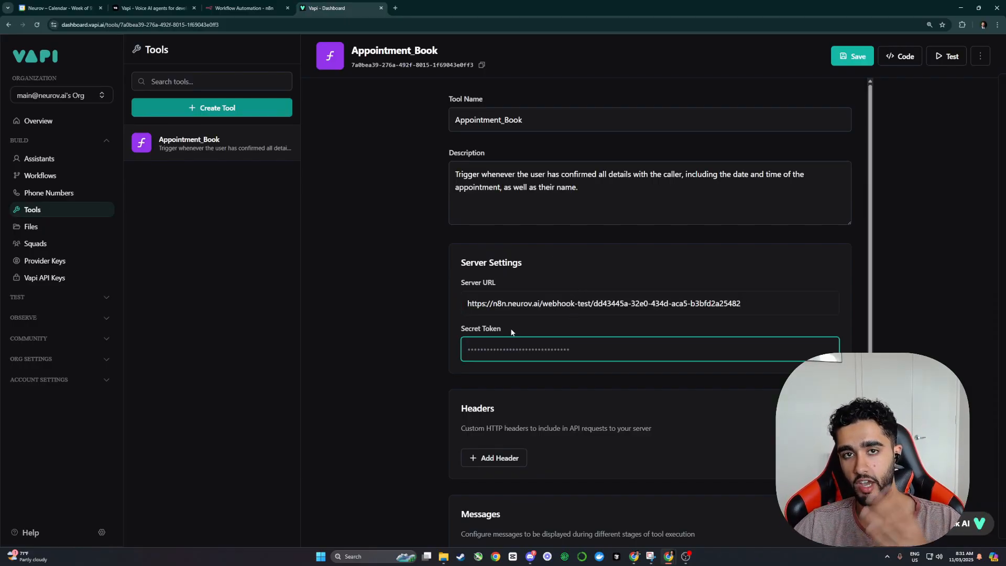
pyautogui.scroll(-1, 511, 329)
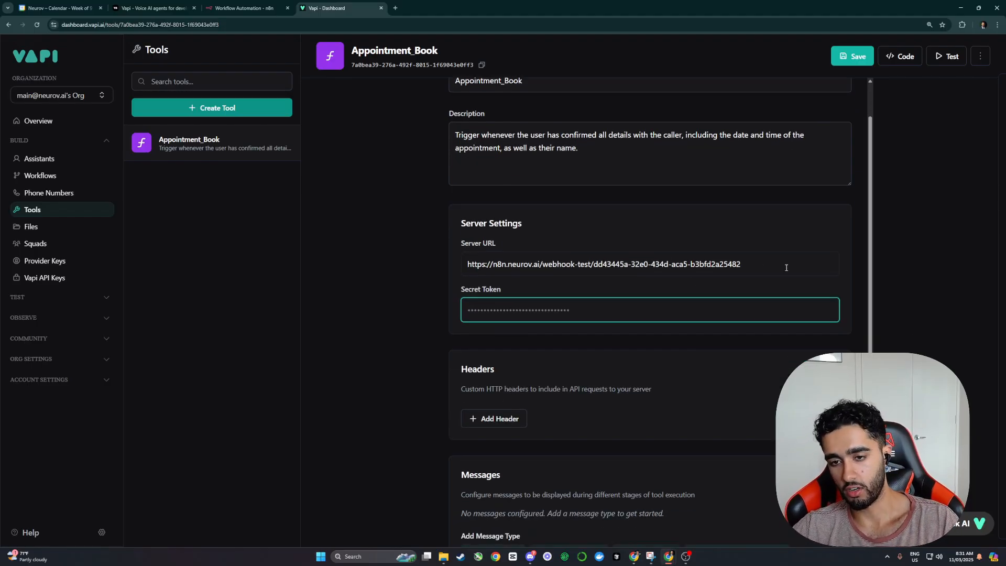
pyautogui.moveTo(786, 267); pyautogui.dragTo(448, 292)
pyautogui.click(397, 238)
pyautogui.scroll(-1, 518, 319)
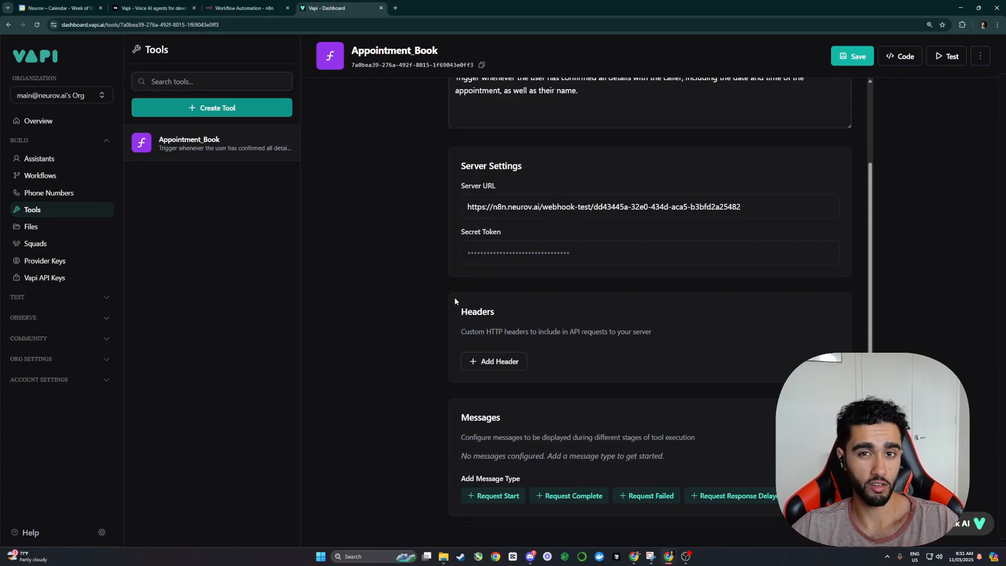
pyautogui.click(862, 61)
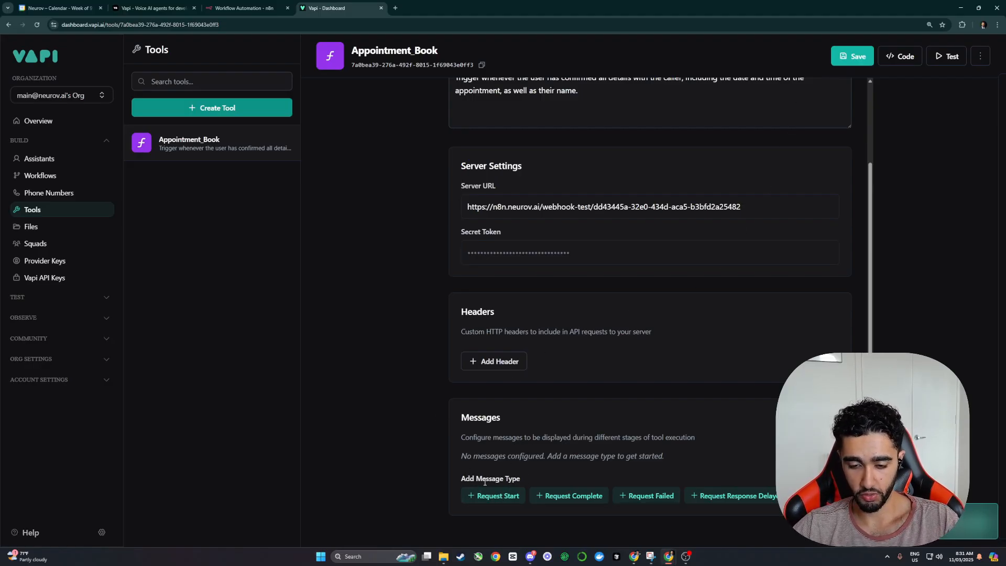
# Step: Add a Request Start message: "Give me 1 second to make the booking for you"
pyautogui.moveTo(462, 479); pyautogui.dragTo(534, 476)
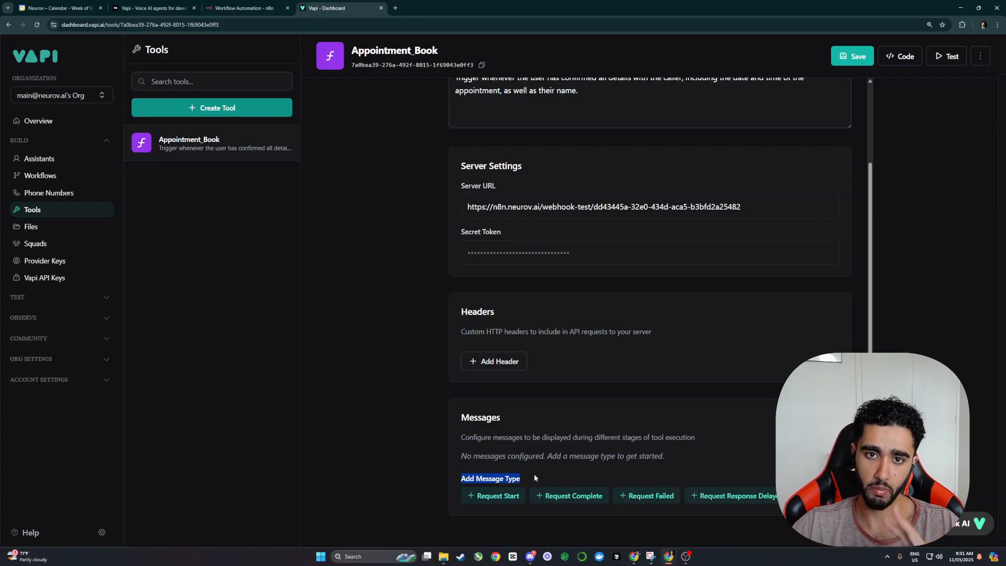
pyautogui.click(519, 485)
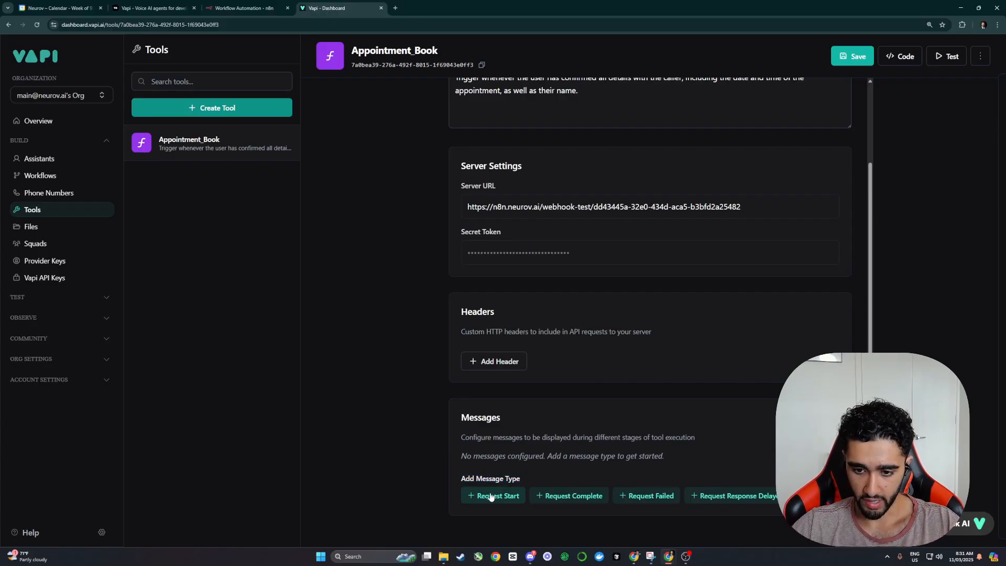
pyautogui.click(491, 496)
pyautogui.scroll(-2, 513, 458)
pyautogui.click(580, 396)
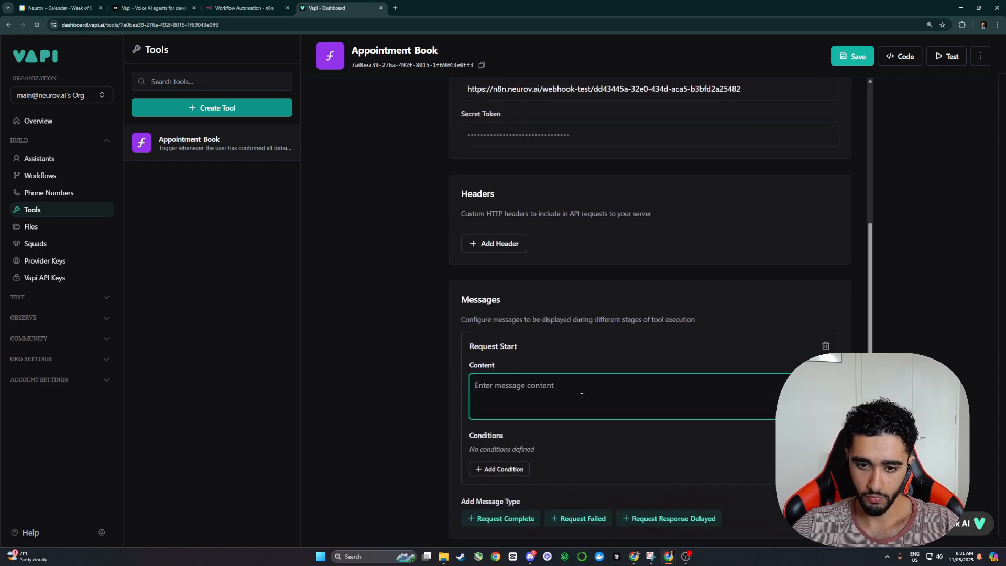
pyautogui.write("'")
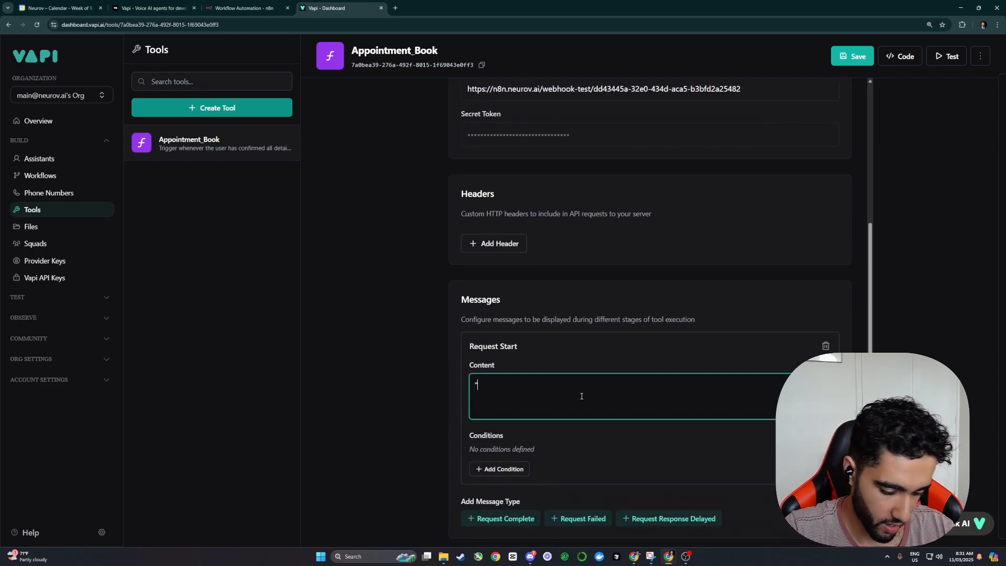
pyautogui.write('Give m')
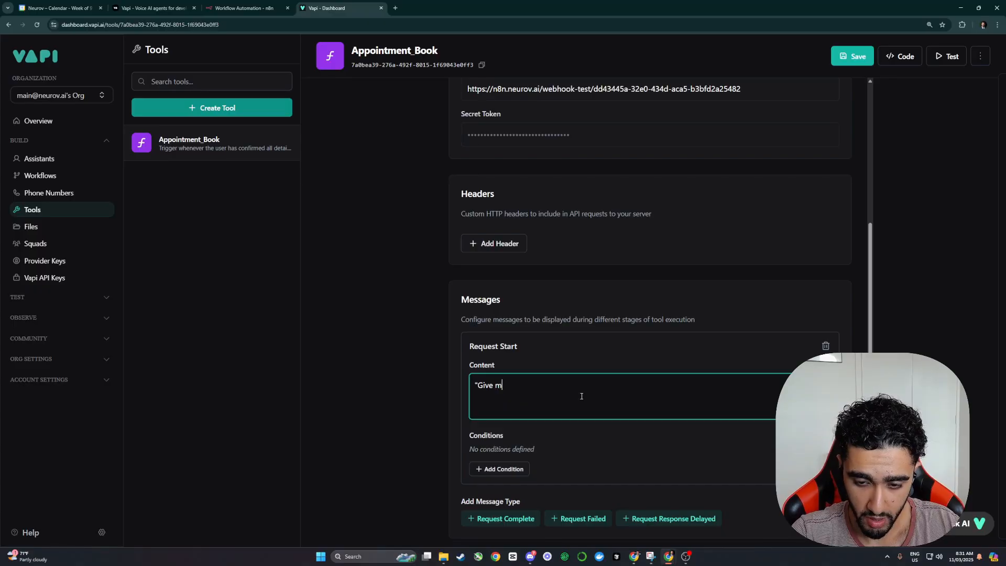
pyautogui.press('BackSpace')
pyautogui.write('me 1 se')
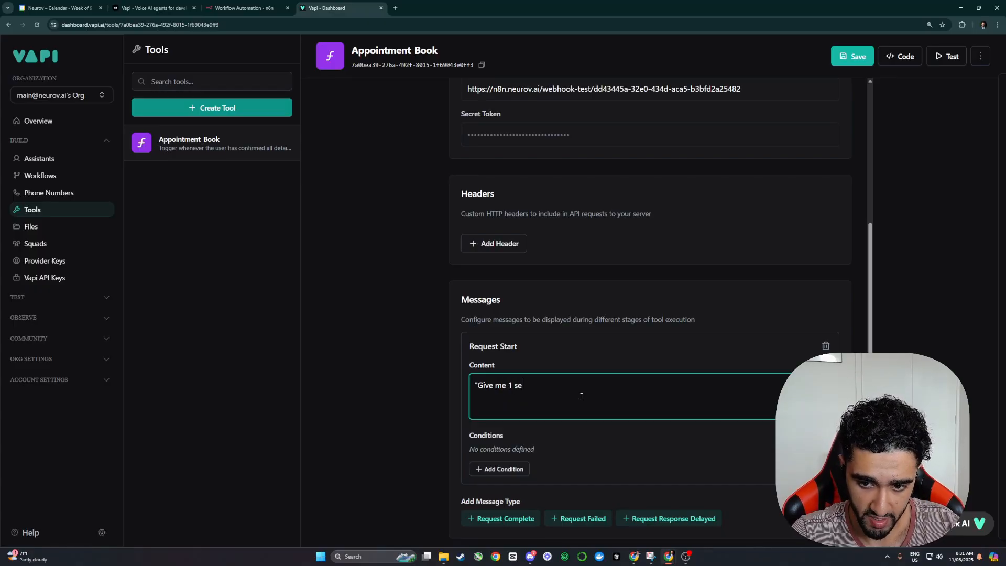
pyautogui.write('cond to make the ')
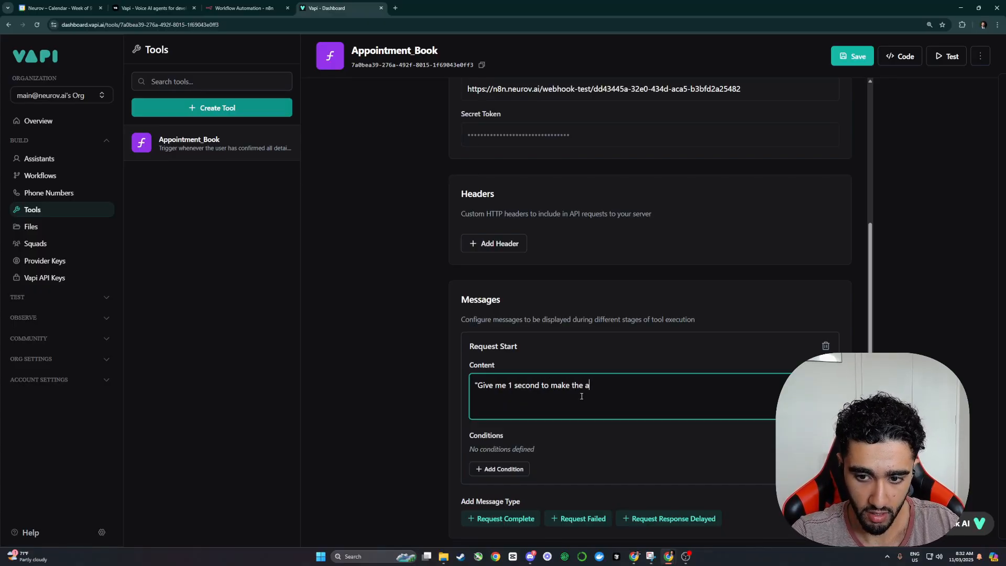
pyautogui.write('booking for you"')
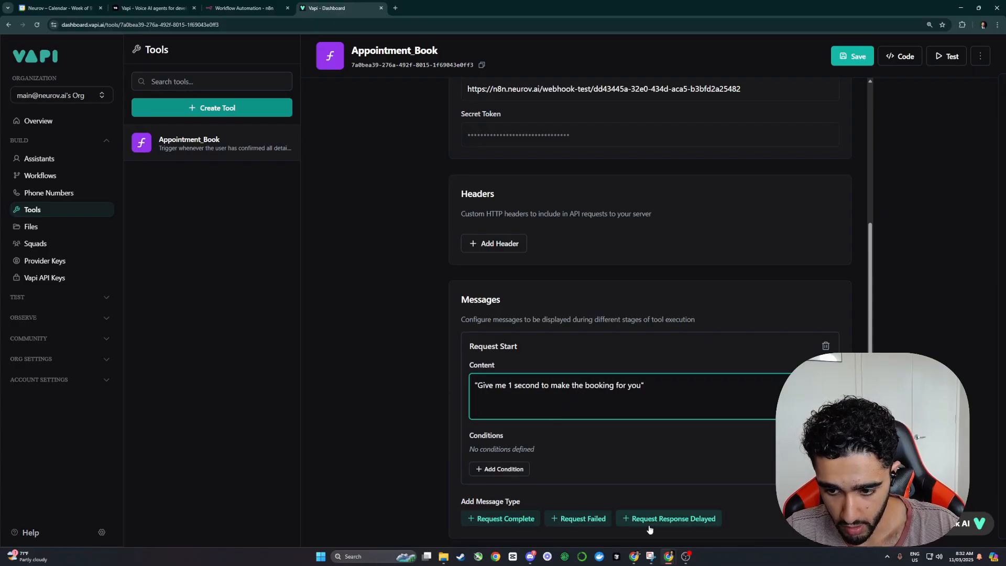
# Step: Add and then delete a Request Complete message, and save the tool
pyautogui.click(515, 521)
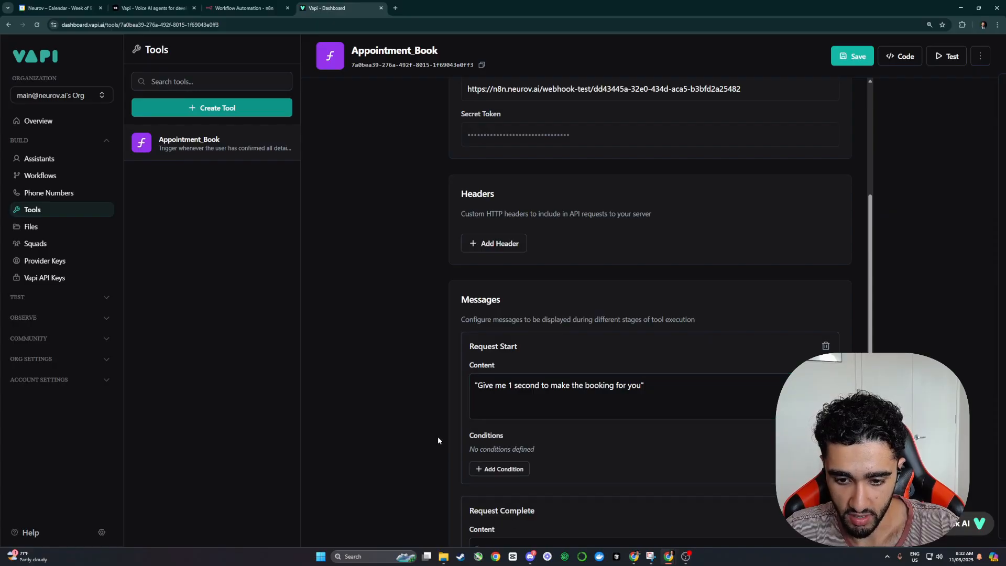
pyautogui.scroll(-4, 438, 436)
pyautogui.click(615, 359)
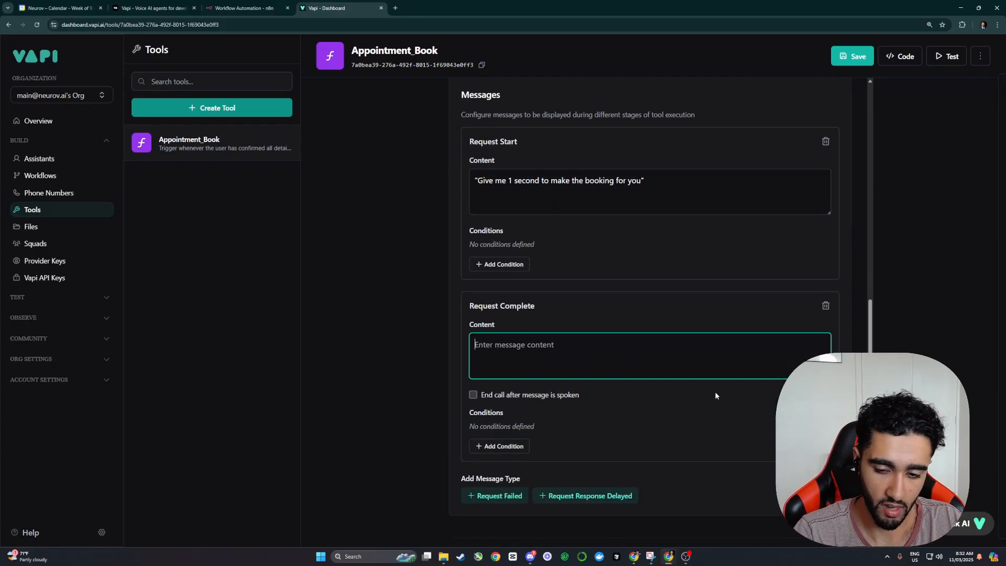
pyautogui.click(826, 305)
pyautogui.click(570, 368)
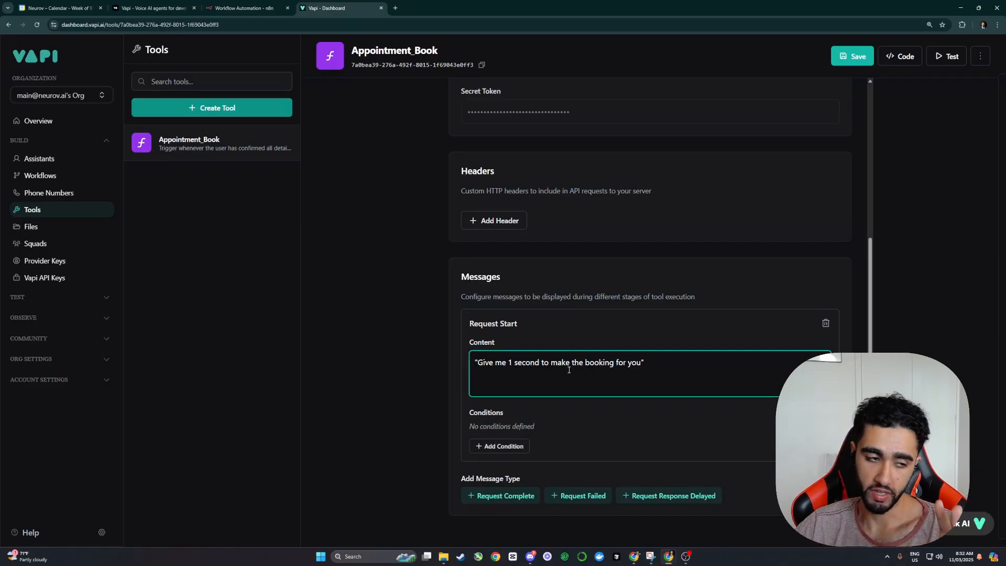
pyautogui.click(834, 60)
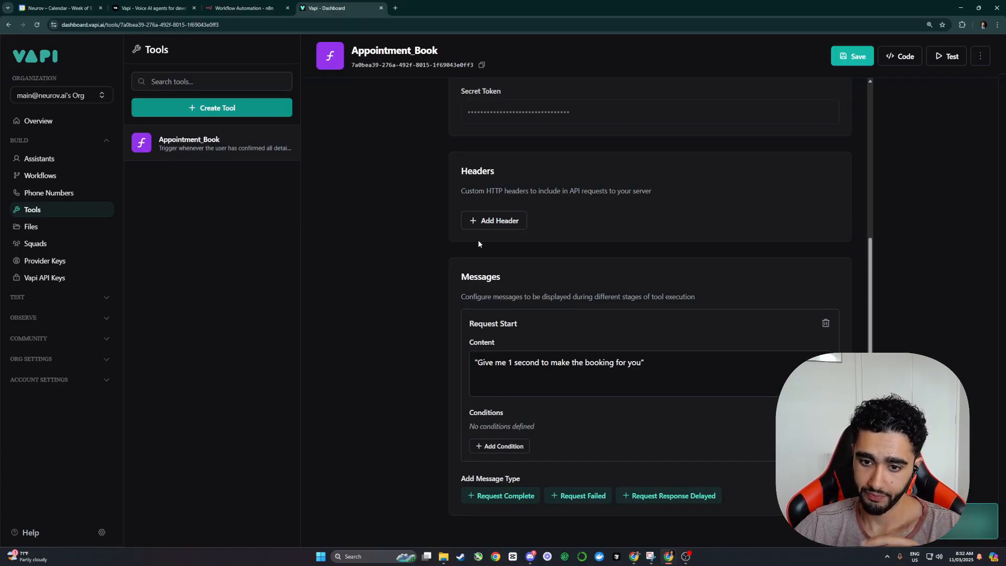
pyautogui.scroll(5, 514, 236)
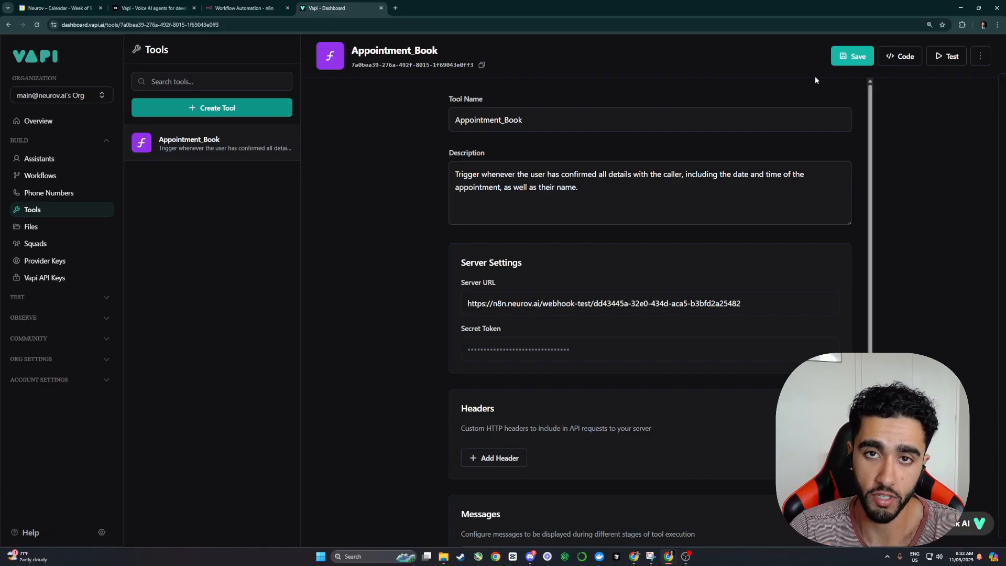
# Step: Open Vapi's tool test panel with a new line in the request body, then save the n8n workflow
pyautogui.click(946, 57)
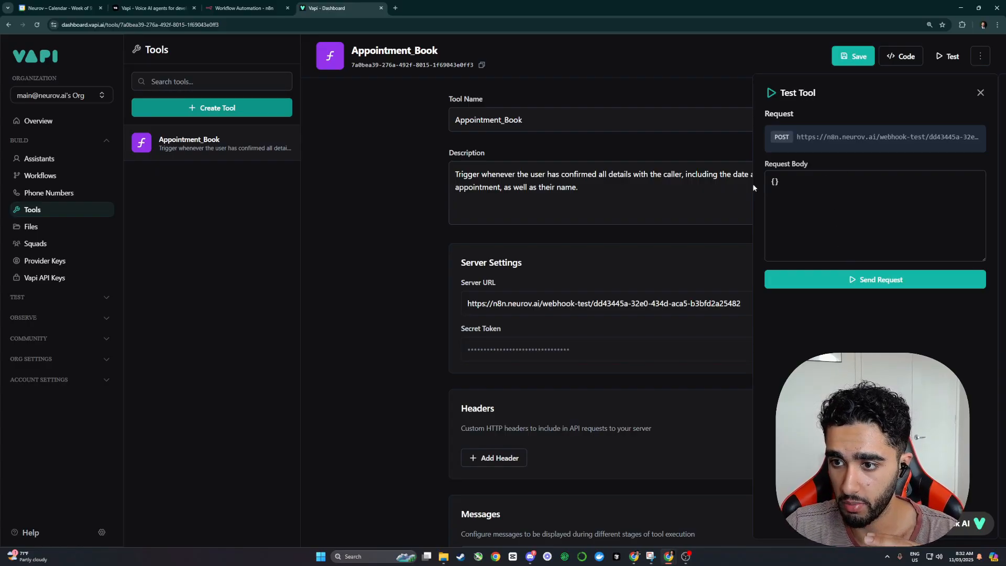
pyautogui.click(775, 182)
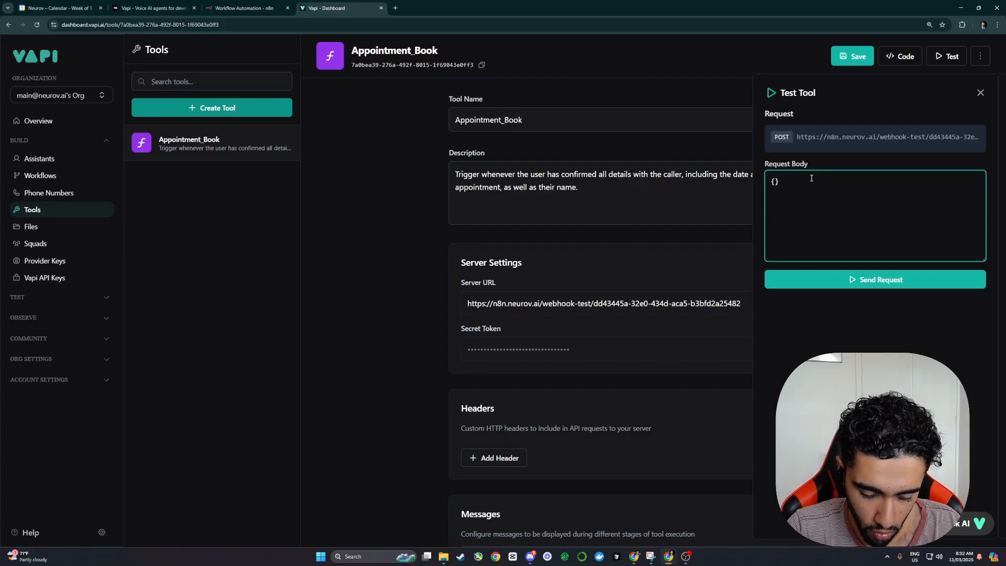
pyautogui.press('Return')
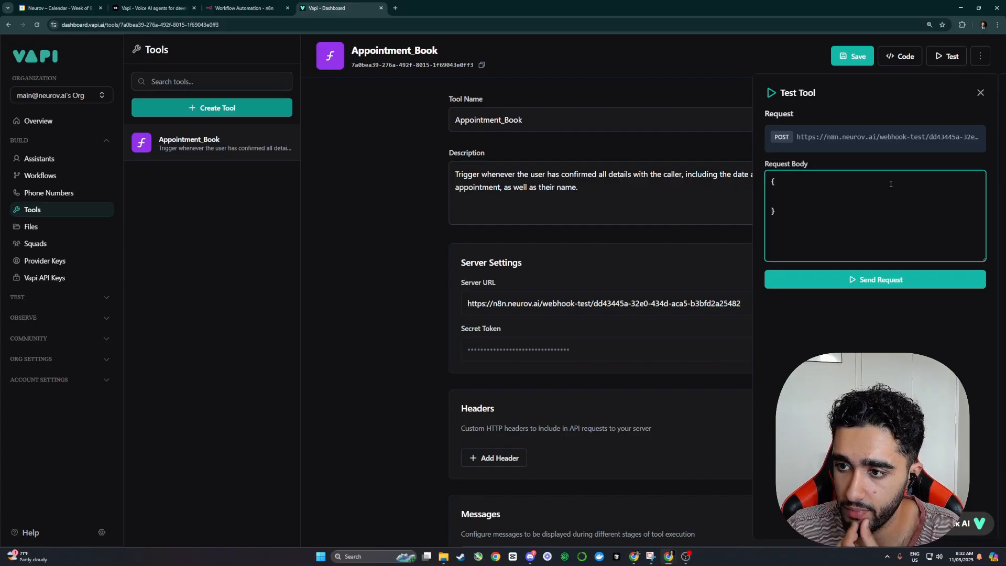
pyautogui.click(244, 8)
pyautogui.press('Escape')
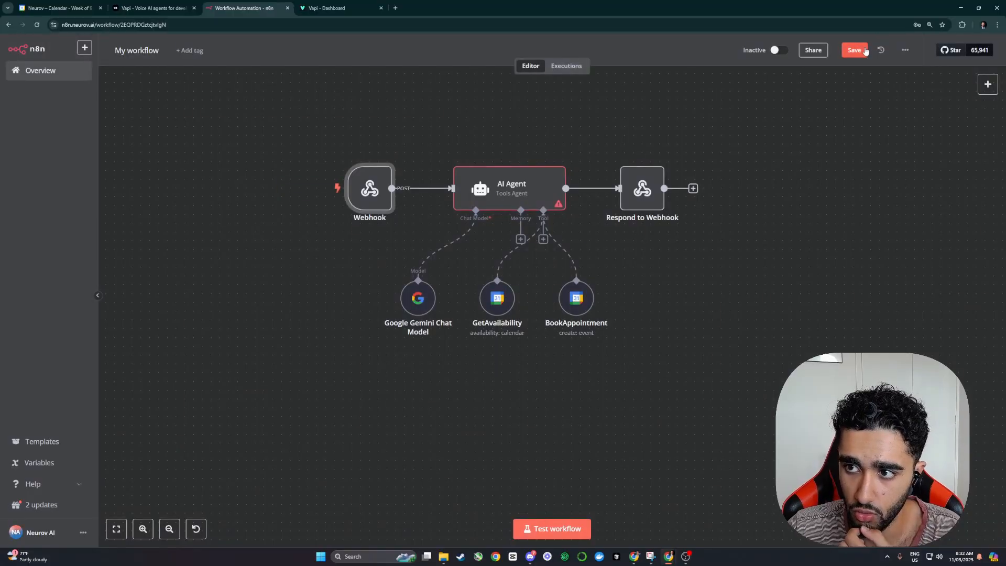
pyautogui.doubleClick(510, 189)
pyautogui.click(446, 215)
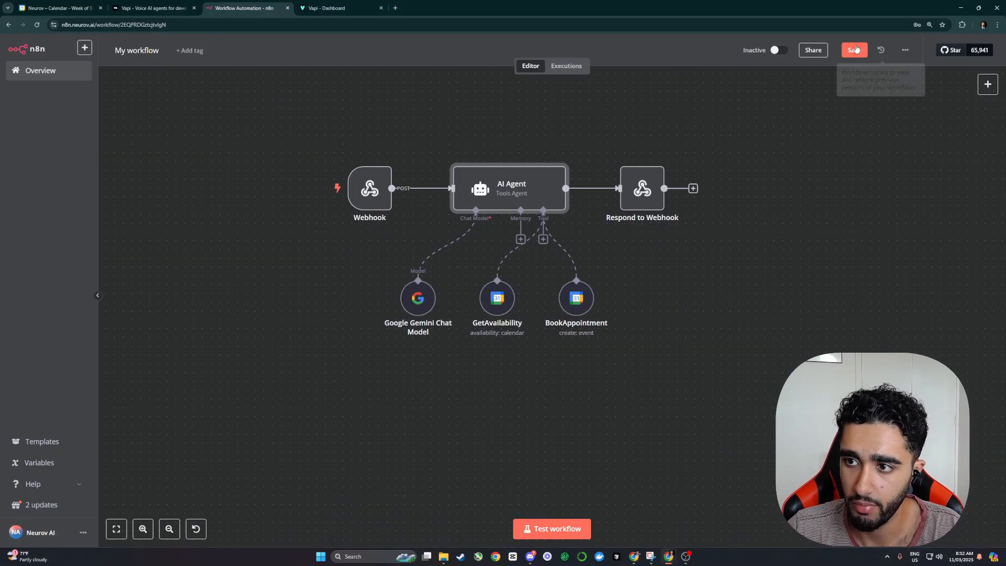
pyautogui.click(853, 49)
# Step: Listen for a test webhook in n8n and send Vapi's test request, which fails with status 500
pyautogui.moveTo(678, 265); pyautogui.dragTo(699, 240)
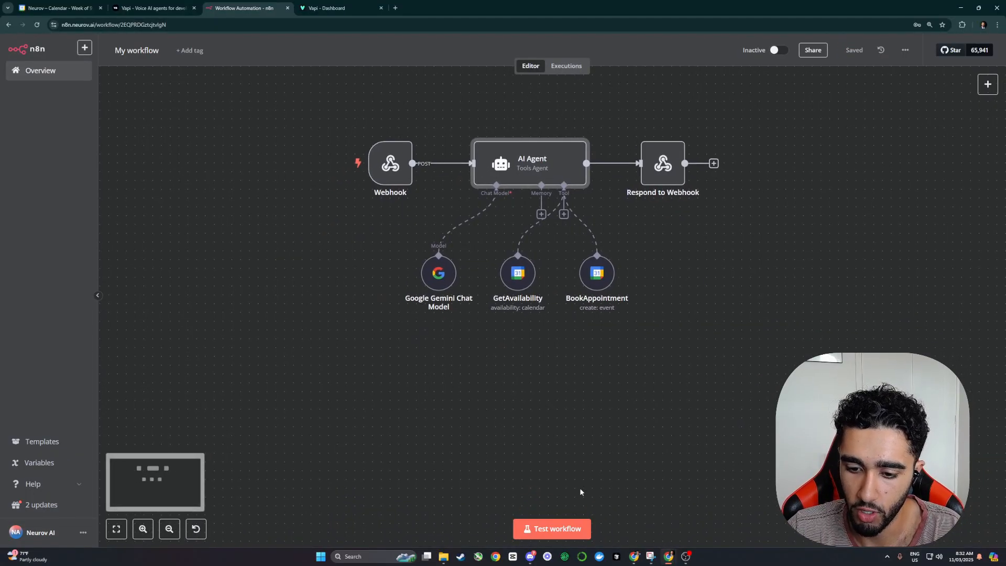
pyautogui.click(553, 529)
pyautogui.click(330, 8)
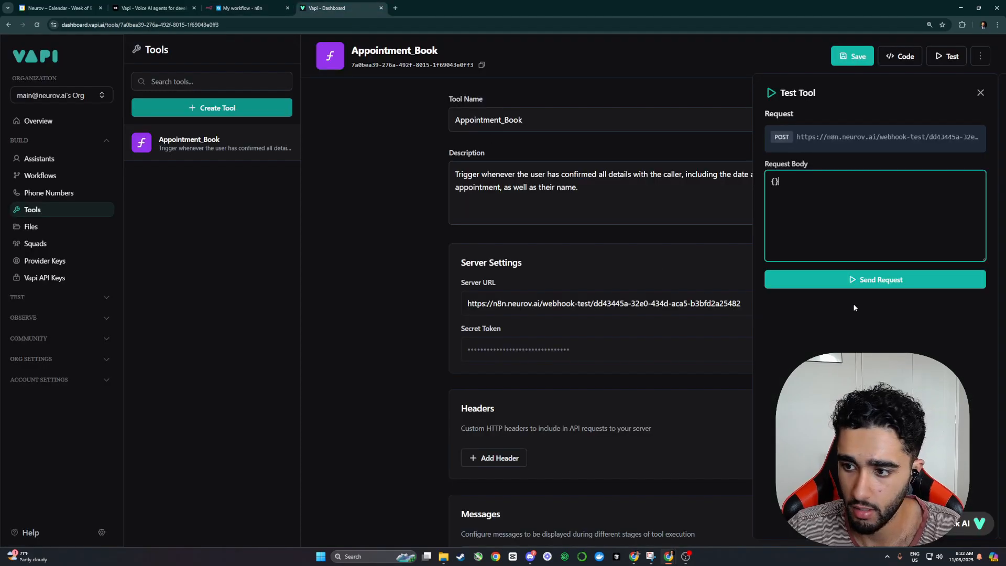
pyautogui.click(850, 278)
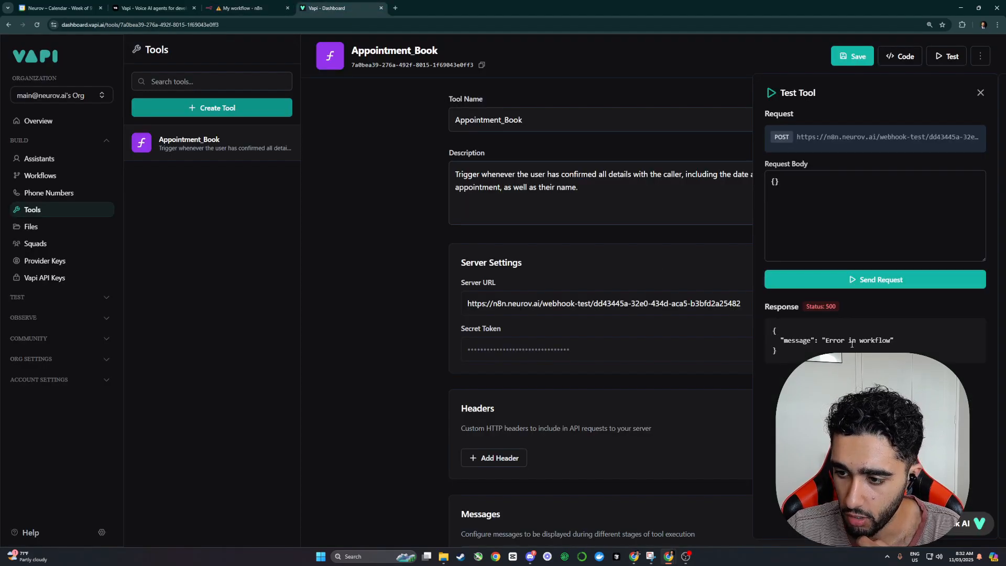
pyautogui.click(242, 8)
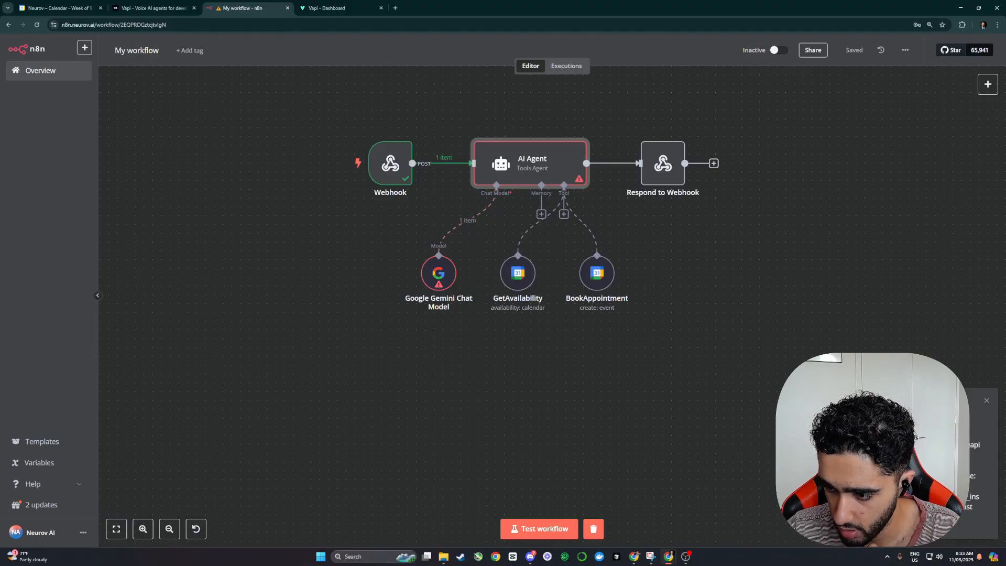
# Step: Inspect the Gemini node's empty system instruction error and set the AI Agent's system message to 'hi'
pyautogui.doubleClick(438, 273)
pyautogui.moveTo(728, 162); pyautogui.dragTo(828, 169)
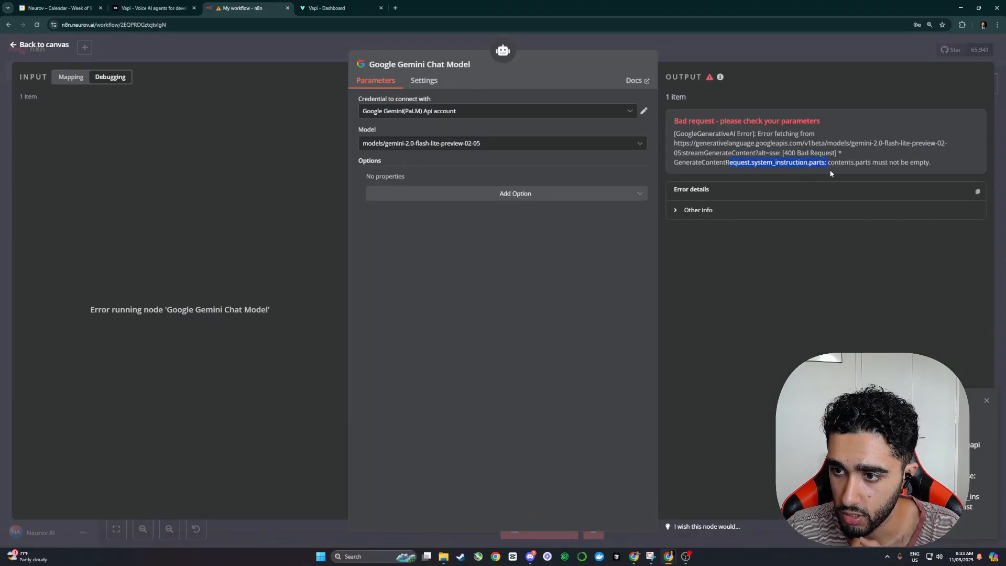
pyautogui.click(791, 36)
pyautogui.doubleClick(573, 164)
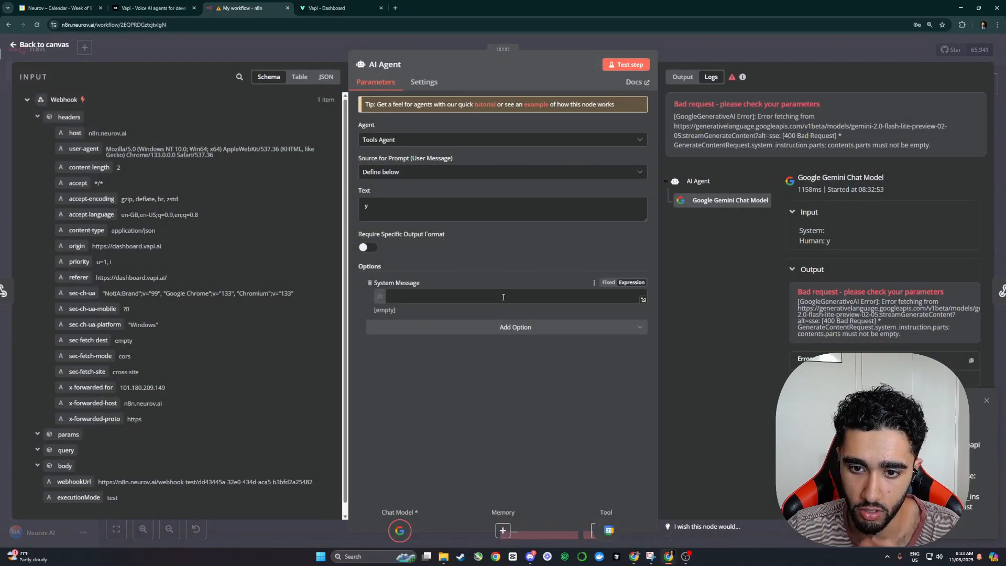
pyautogui.click(503, 297)
pyautogui.write('hi')
pyautogui.click(571, 184)
pyautogui.click(755, 51)
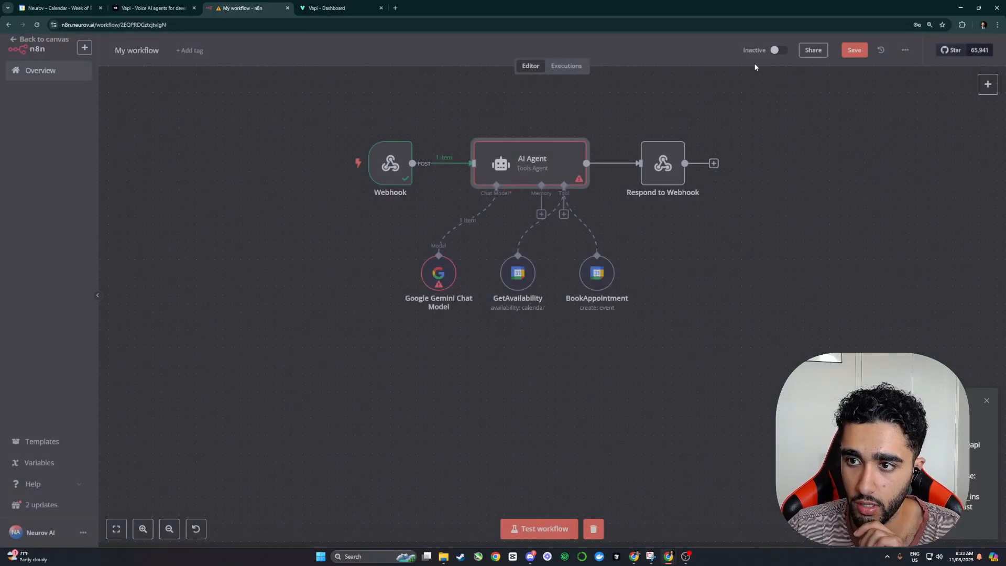
# Step: Rerun the webhook test from Vapi and confirm the AI Agent returns 'ok' with every node completed
pyautogui.click(336, 8)
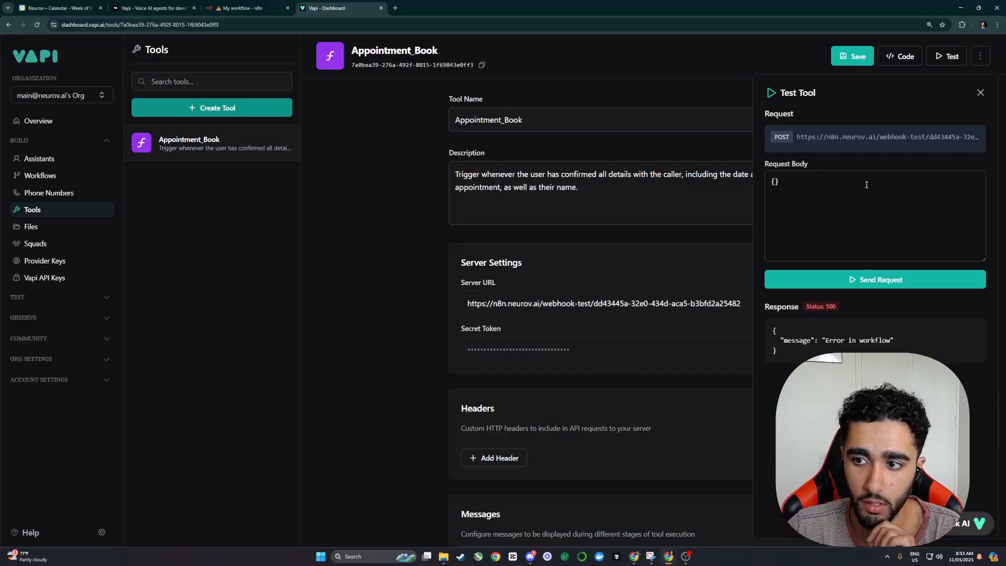
pyautogui.click(252, 7)
pyautogui.click(537, 528)
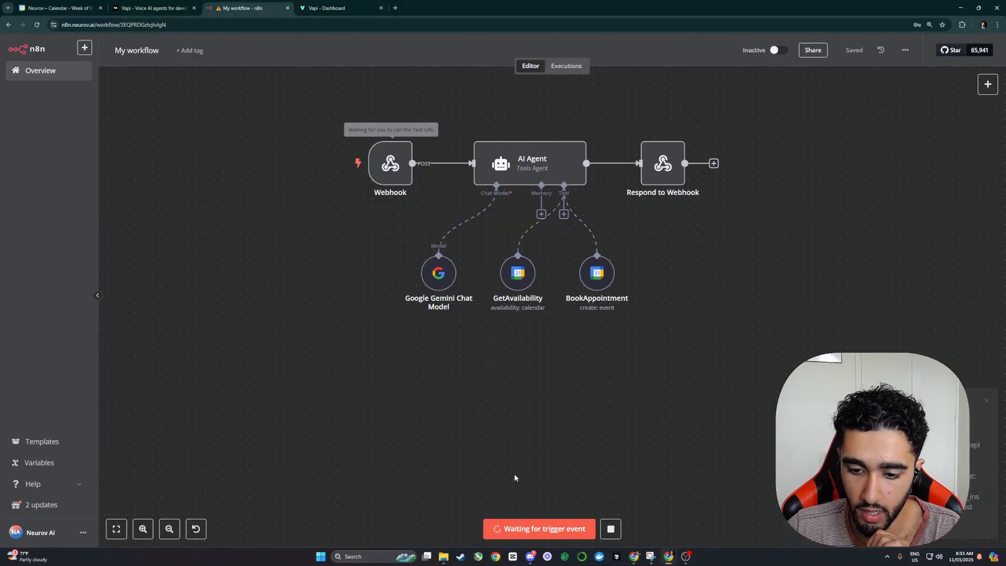
pyautogui.click(333, 7)
pyautogui.click(785, 278)
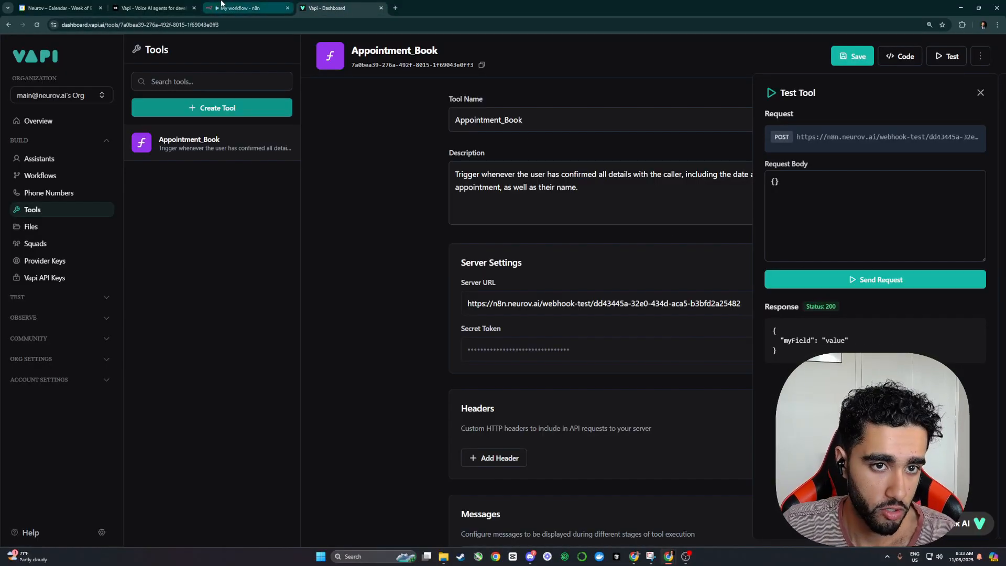
pyautogui.click(241, 7)
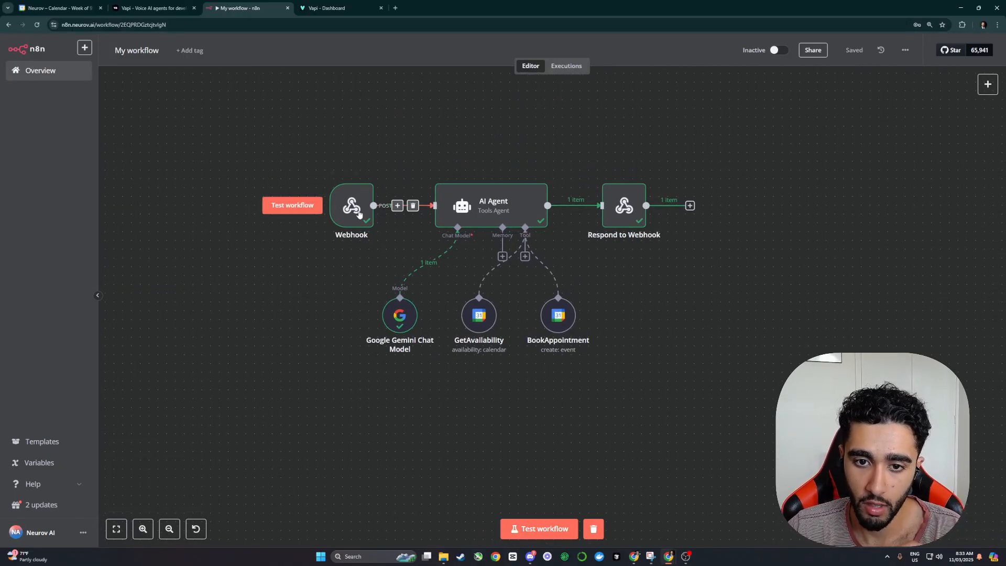
pyautogui.doubleClick(456, 210)
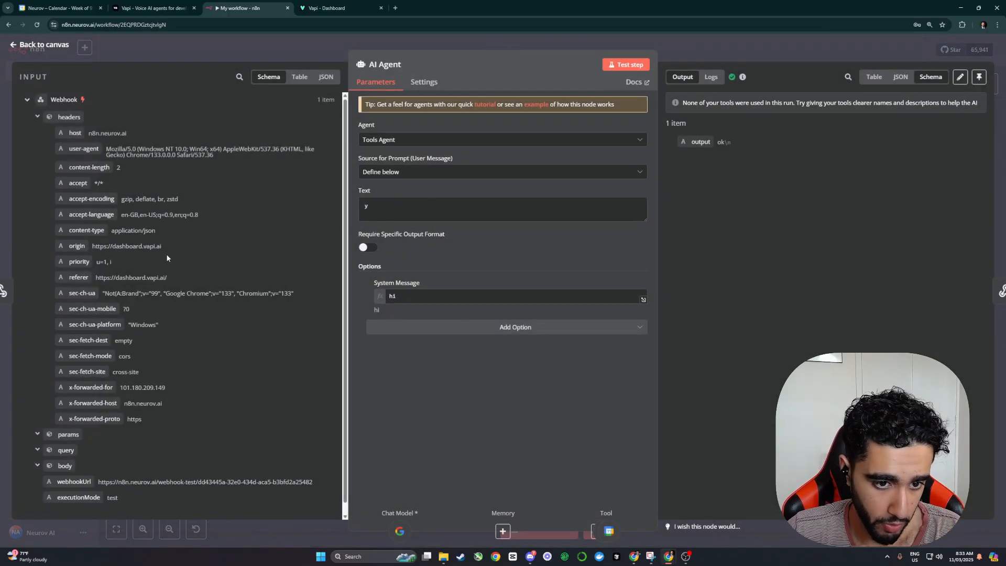
pyautogui.scroll(-1, 166, 258)
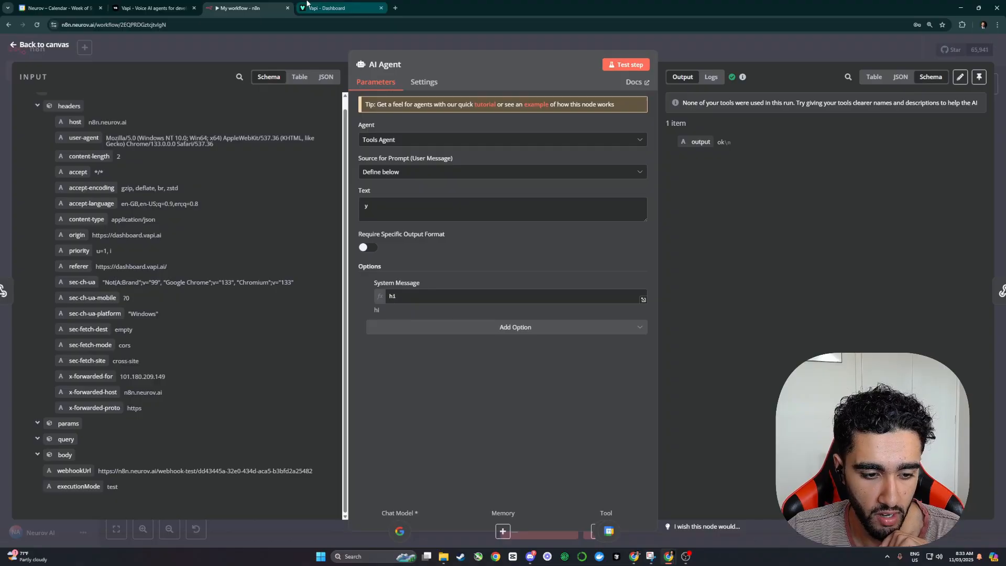
pyautogui.click(239, 45)
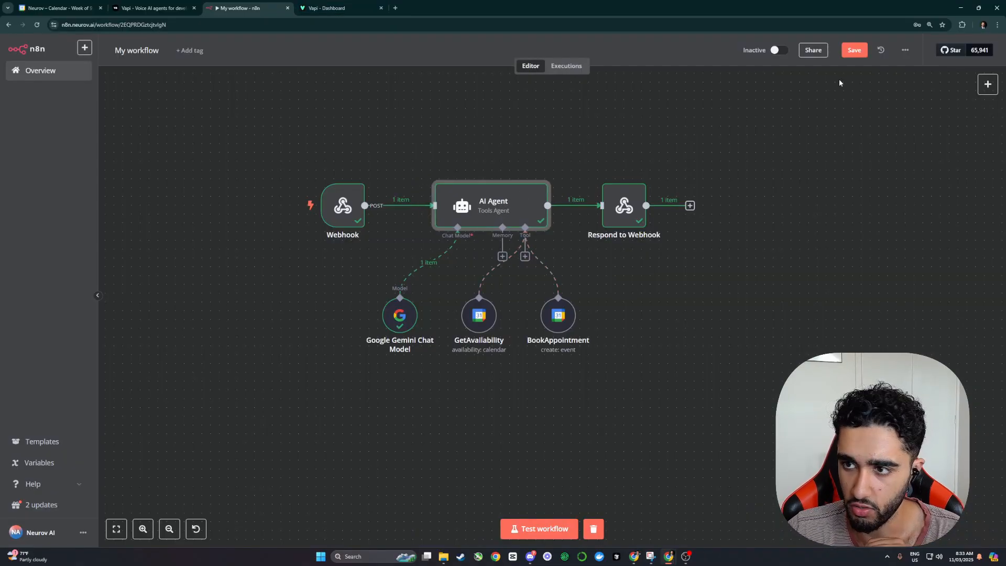
# Step: Set the test request body to {"transcript": "Make a booking for 2pm tomorrow"} and send it
pyautogui.click(325, 6)
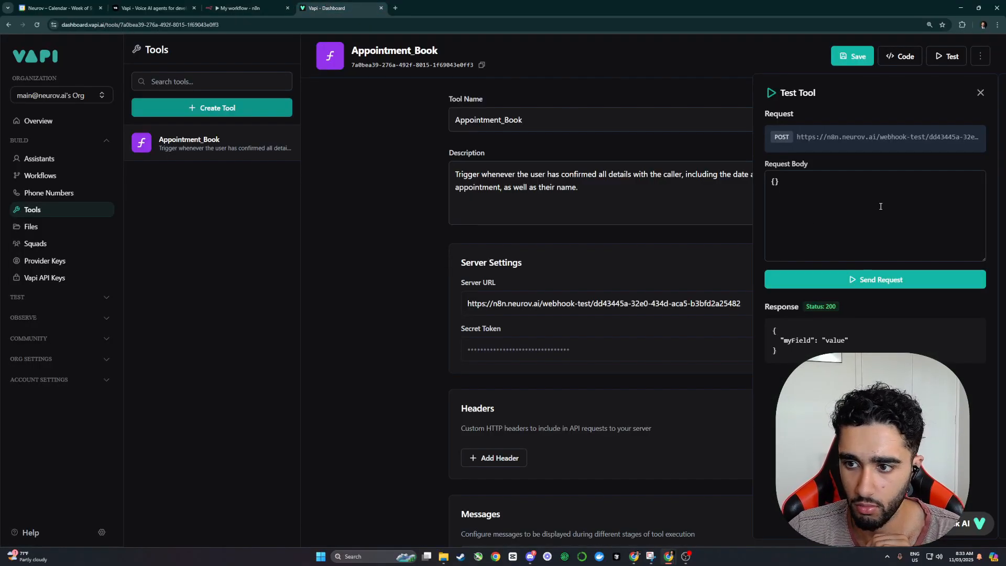
pyautogui.click(775, 182)
pyautogui.write('"')
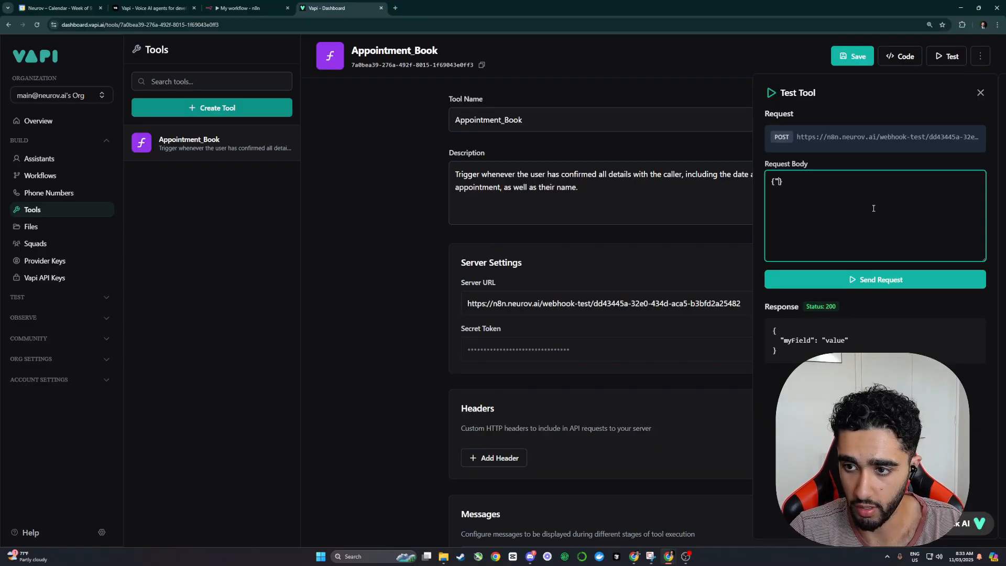
pyautogui.write('transcript"')
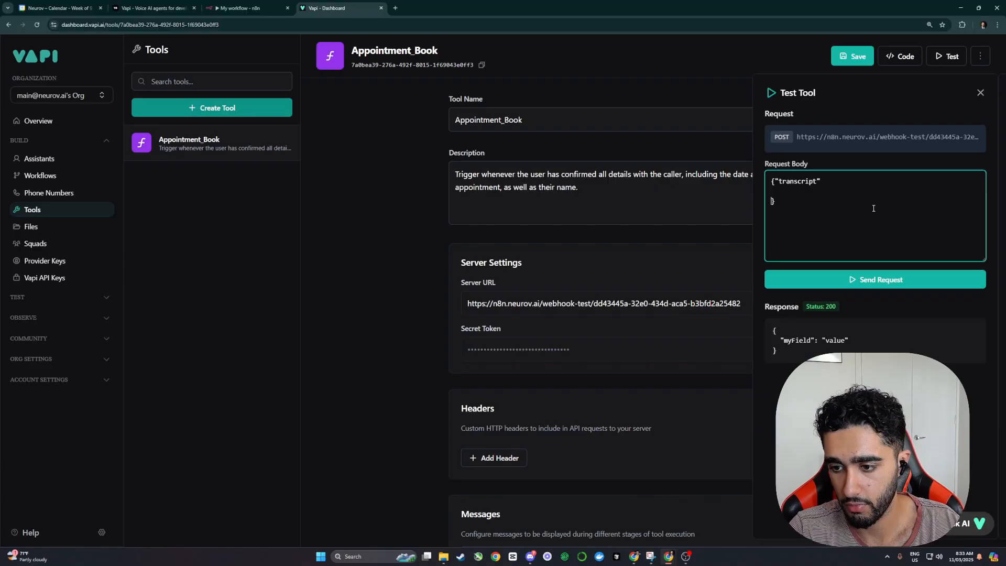
pyautogui.press('BackSpace')
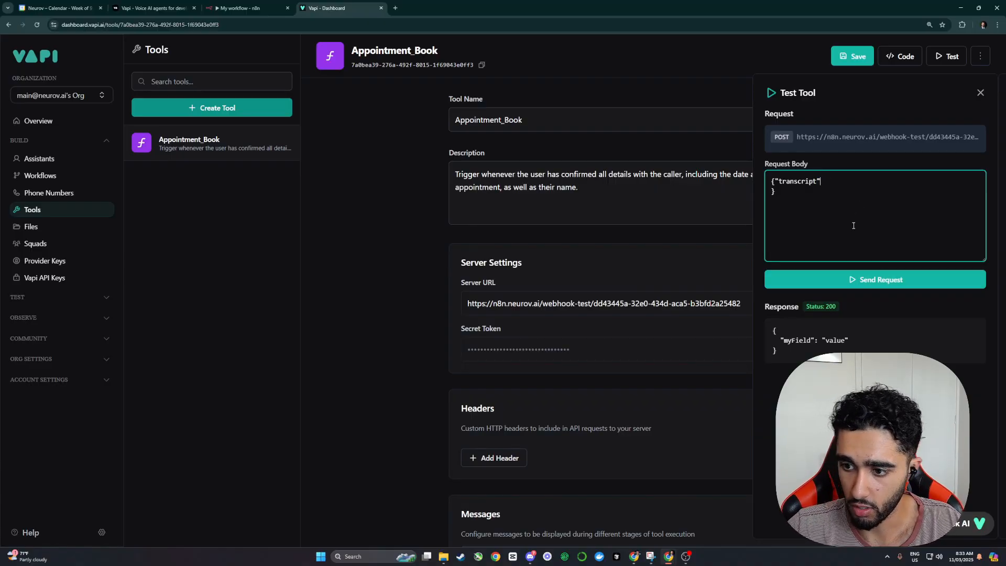
pyautogui.write(': "Make a booking for 2')
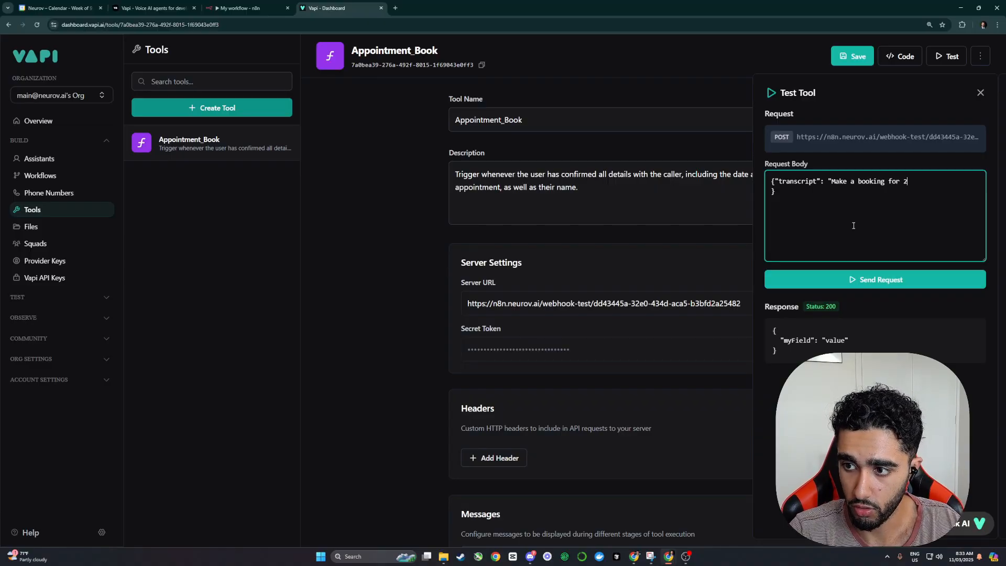
pyautogui.write('pm tomorrow"')
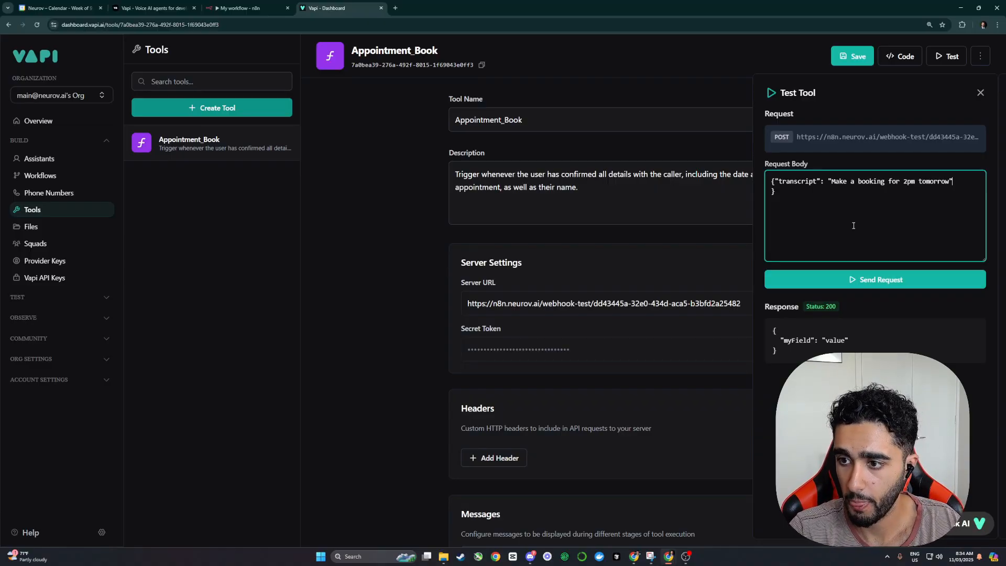
pyautogui.click(847, 278)
# Step: Listen for a test webhook in n8n and send the transcript request from Vapi
pyautogui.click(241, 8)
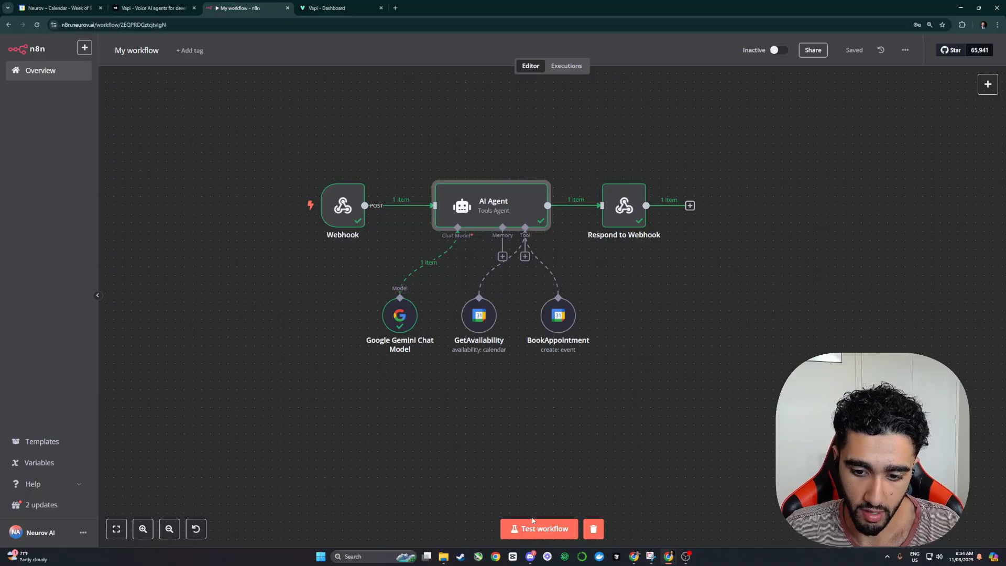
pyautogui.click(537, 526)
pyautogui.click(330, 8)
pyautogui.click(861, 277)
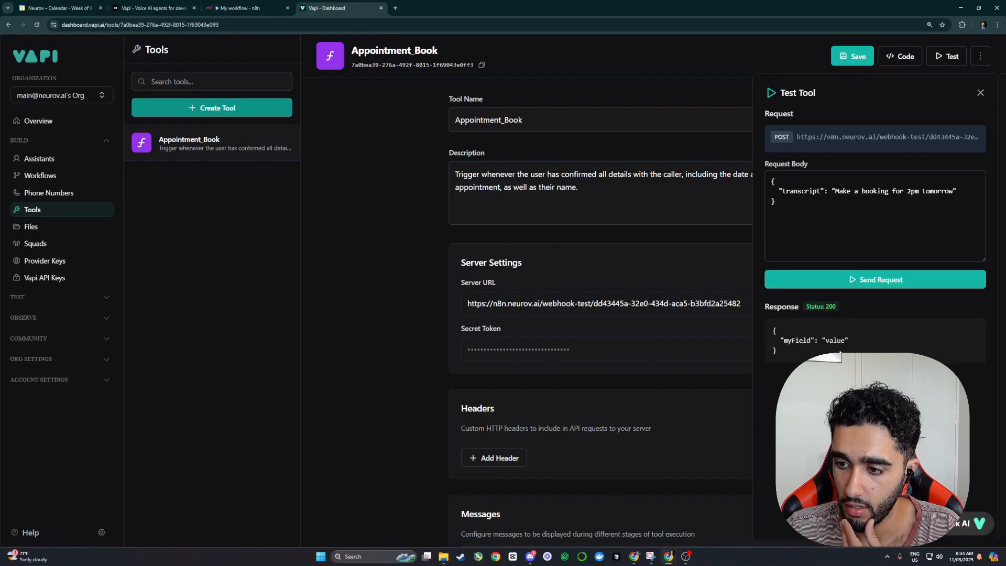
pyautogui.click(866, 279)
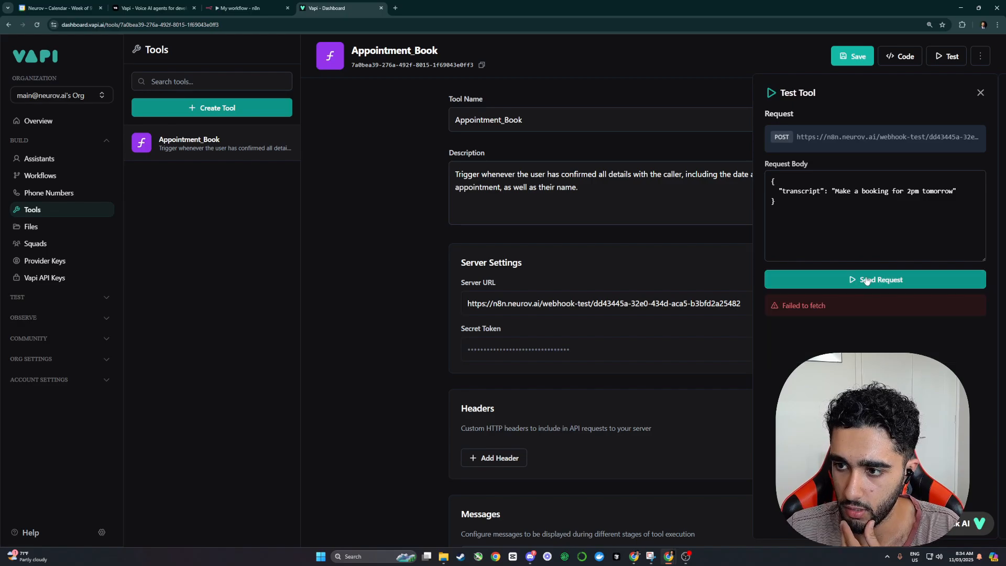
# Step: Add a comma after the transcript value and rerun the test until it returns status 200
pyautogui.click(962, 199)
pyautogui.write(',')
pyautogui.click(893, 279)
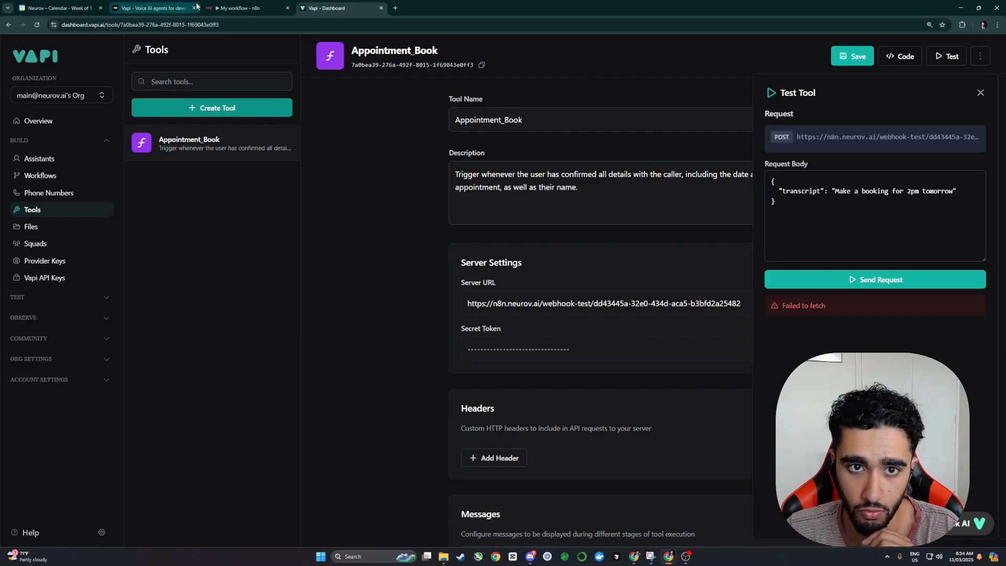
pyautogui.click(241, 8)
pyautogui.click(540, 528)
pyautogui.click(341, 8)
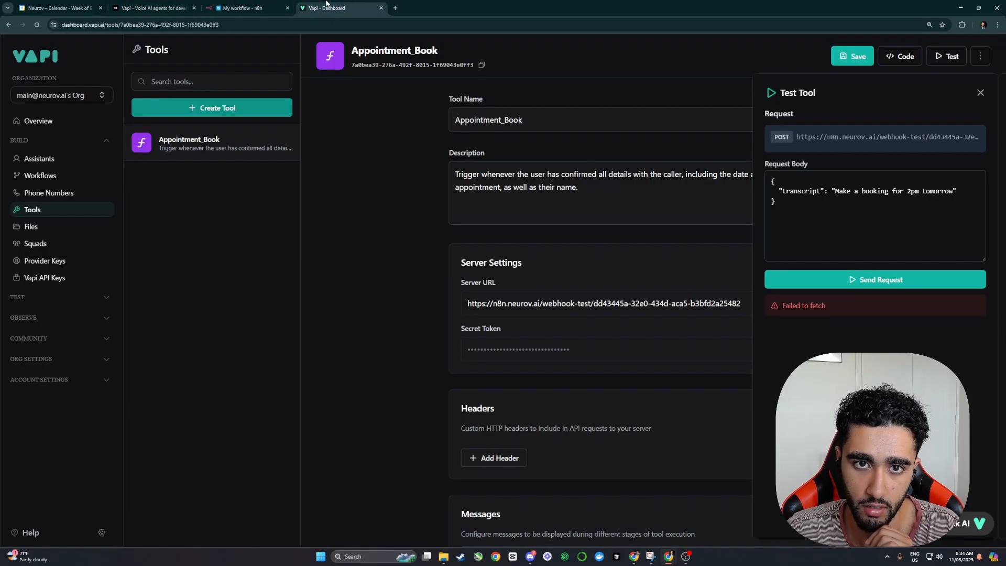
pyautogui.click(899, 280)
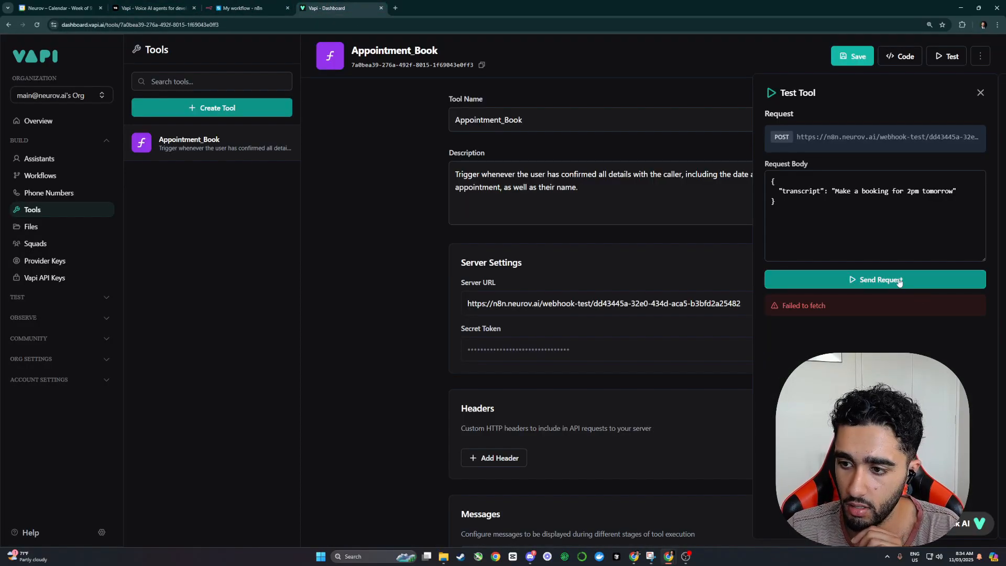
pyautogui.click(216, 5)
# Step: Make the AI Agent's prompt read 'Transcript: {{ $json.body.transcript }}' using the incoming transcript field
pyautogui.doubleClick(492, 205)
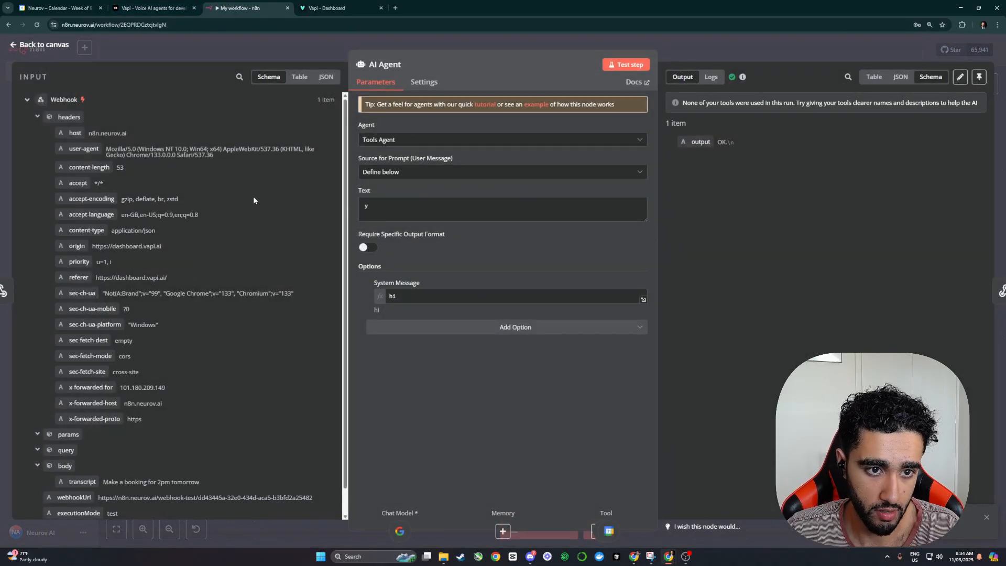
pyautogui.scroll(-1, 152, 306)
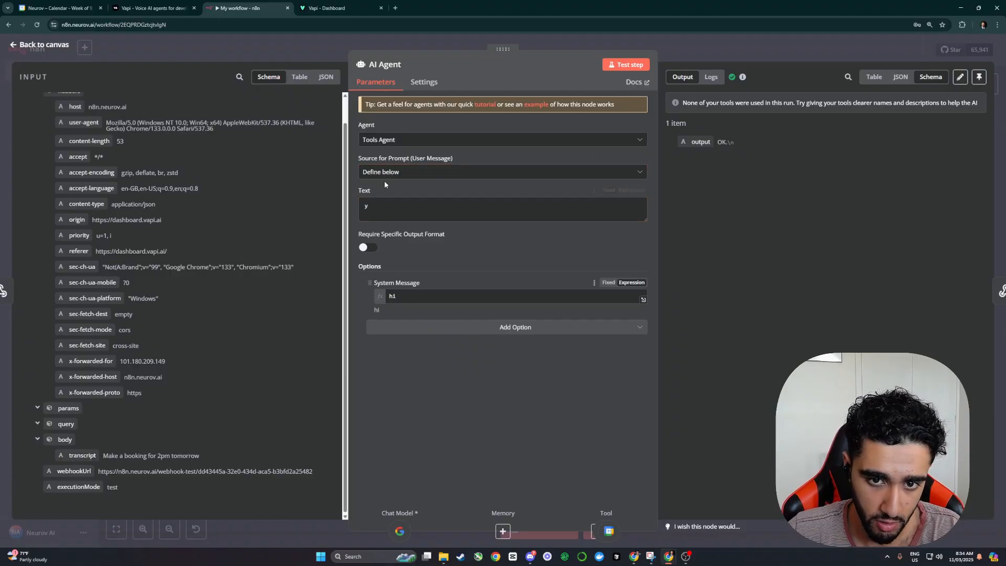
pyautogui.click(375, 209)
pyautogui.moveTo(82, 455); pyautogui.dragTo(388, 206)
pyautogui.press('BackSpace')
pyautogui.press('BackSpace')
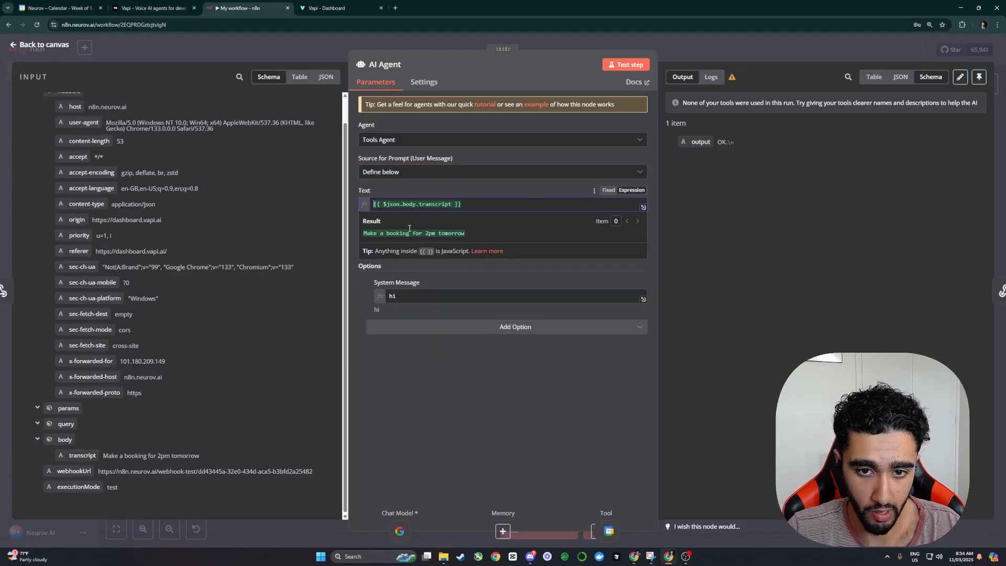
pyautogui.write('Tra')
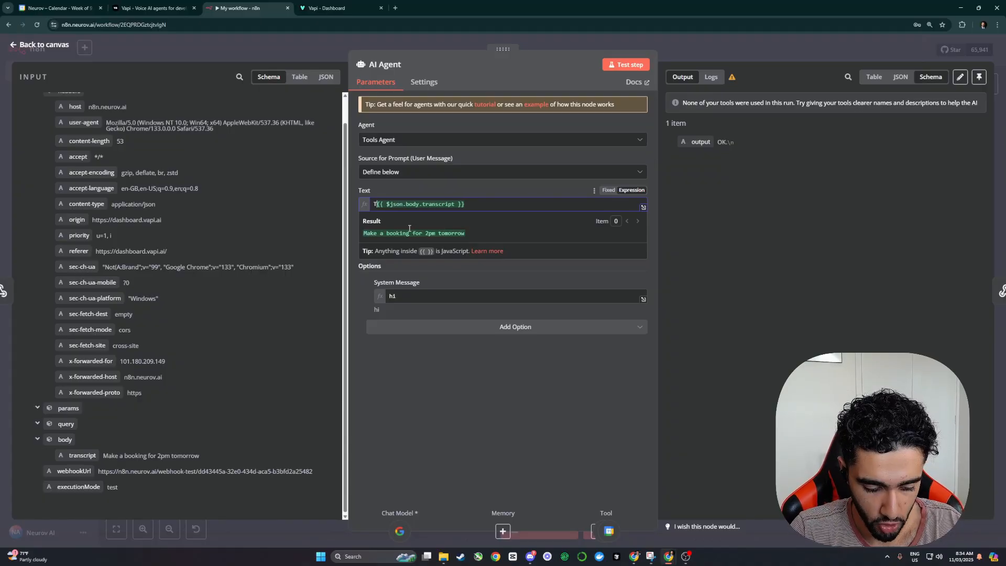
pyautogui.write('nscript:')
# Step: Select the 'hi' system message and open it in the full expression editor
pyautogui.click(637, 294)
pyautogui.hotkey('ctrl', 'a')
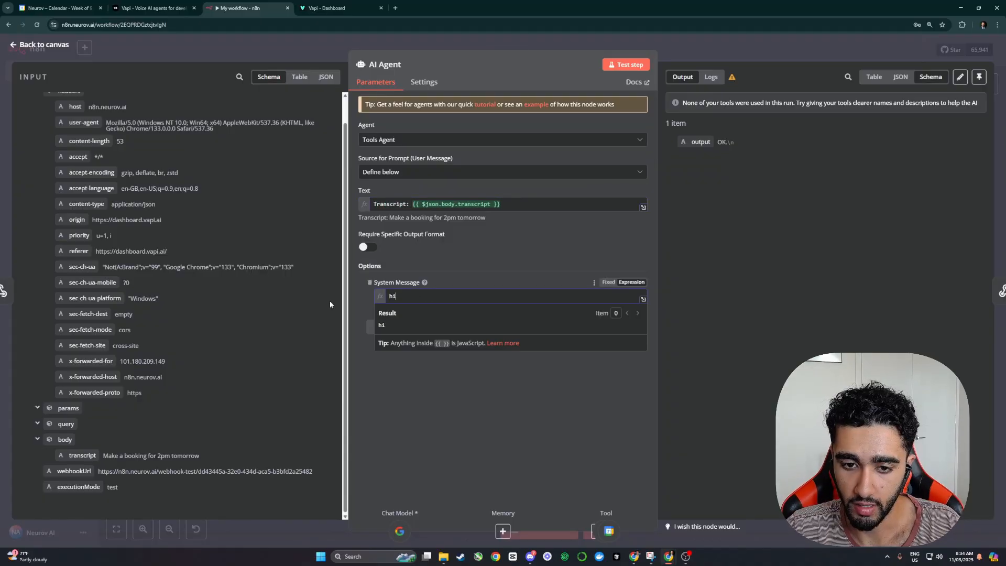
pyautogui.click(643, 299)
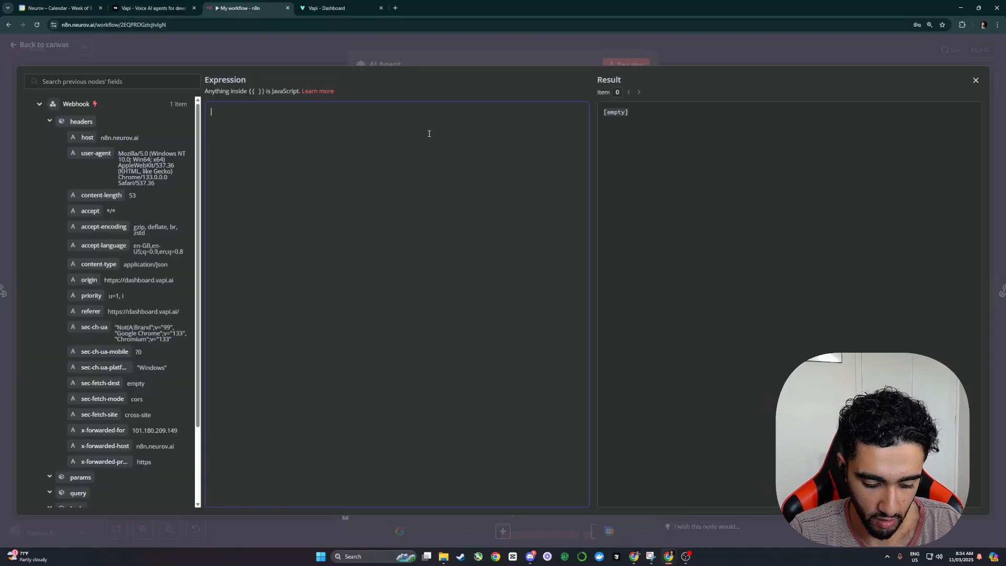
# Step: Write a '# Role' / Task / Notes appointment-setter system prompt using GetAvailability and BookAppointment
pyautogui.write('1. ')
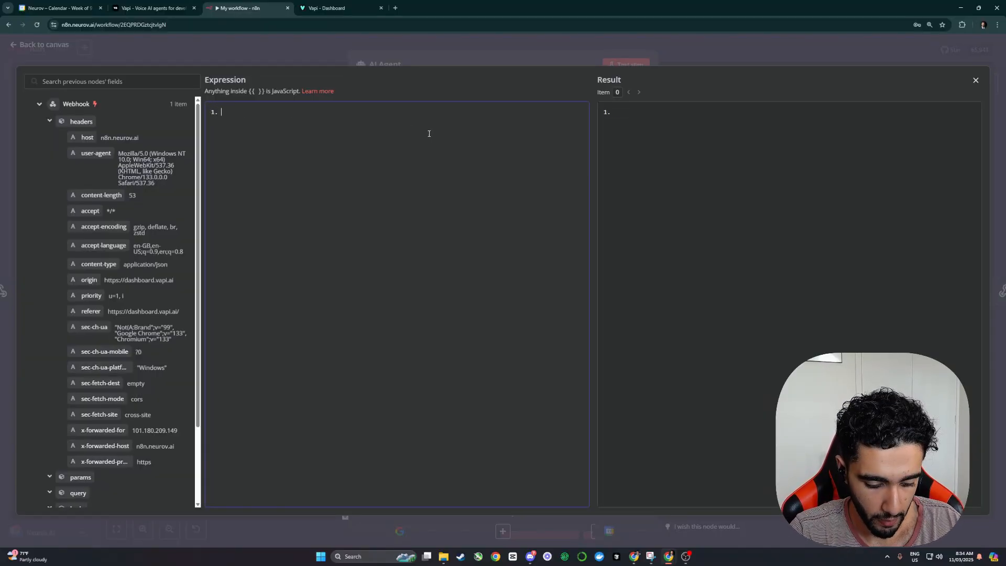
pyautogui.write('Read through')
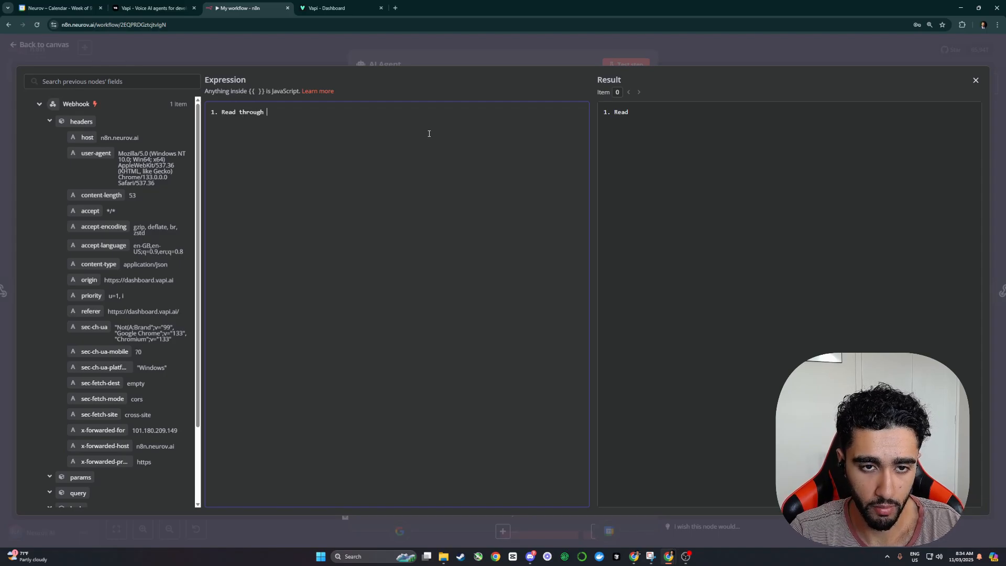
pyautogui.press('BackSpace')
pyautogui.press('BackSpace')
pyautogui.press('BackSpace')
pyautogui.press('BackSpace')
pyautogui.press('BackSpace')
pyautogui.press('BackSpace')
pyautogui.press('BackSpace')
pyautogui.press('BackSpace')
pyautogui.press('BackSpace')
pyautogui.press('BackSpace')
pyautogui.press('BackSpace')
pyautogui.press('BackSpace')
pyautogui.press('BackSpace')
pyautogui.press('BackSpace')
pyautogui.press('BackSpace')
pyautogui.press('BackSpace')
pyautogui.write('# R')
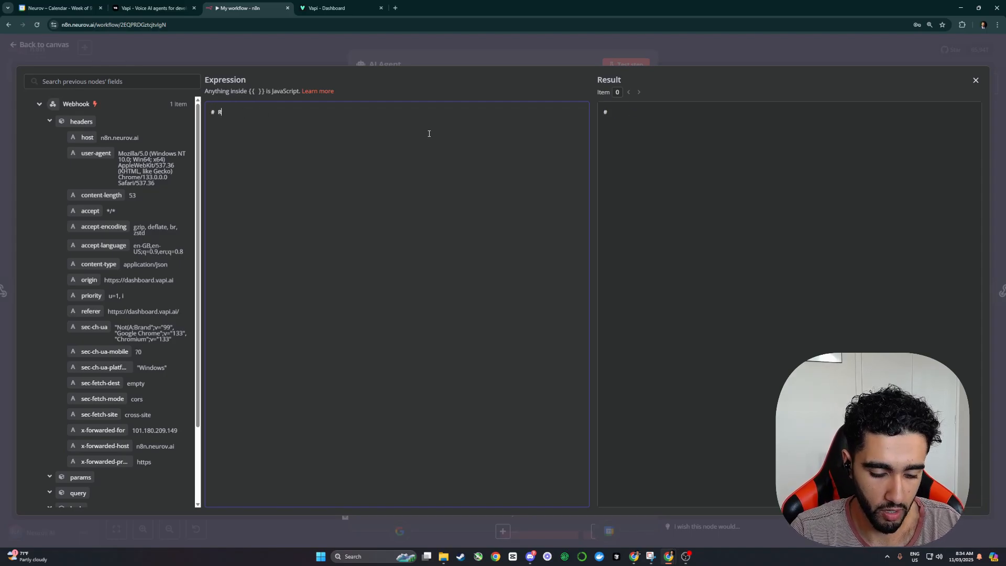
pyautogui.write('ole')
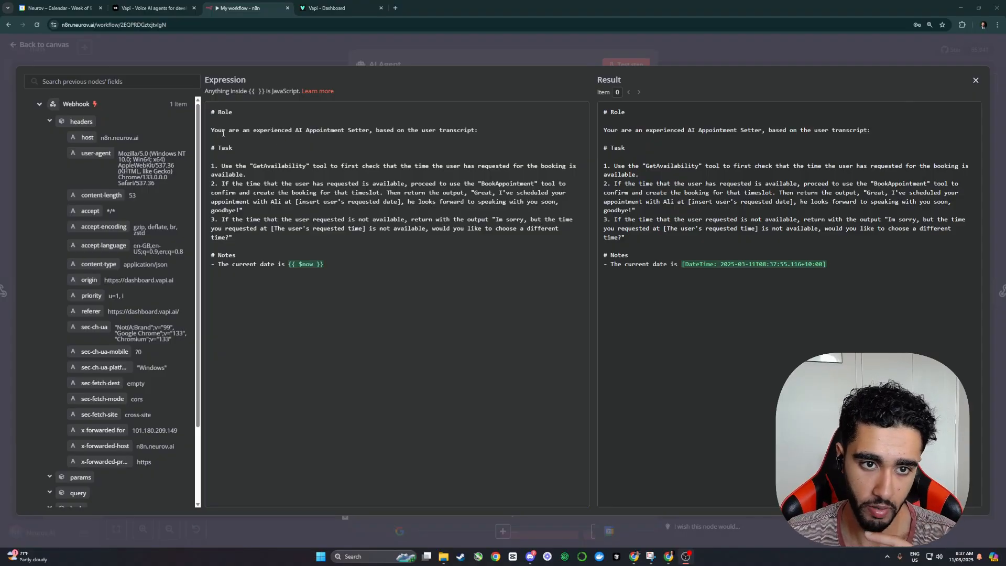
pyautogui.moveTo(478, 131); pyautogui.dragTo(197, 115)
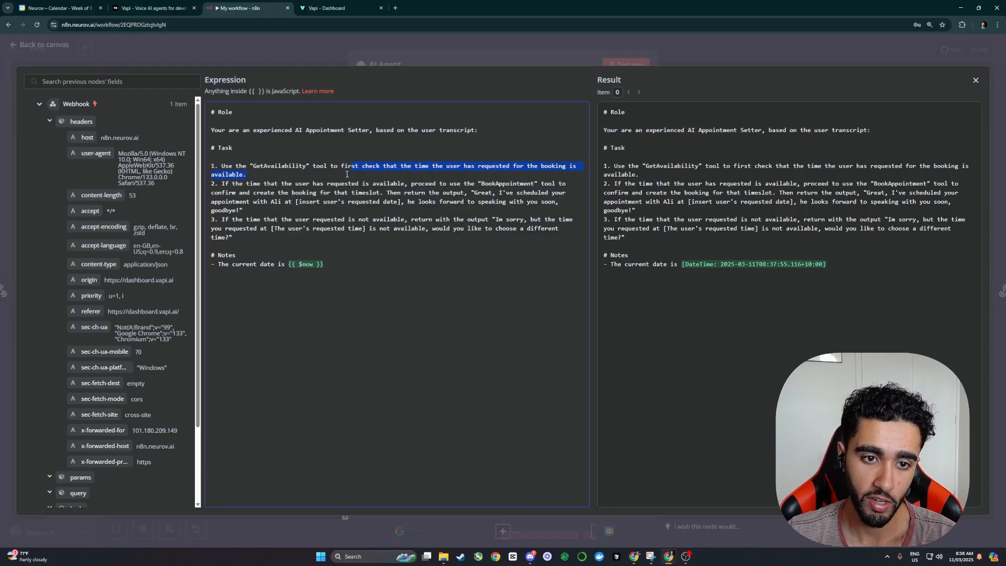
pyautogui.moveTo(221, 184); pyautogui.dragTo(351, 183)
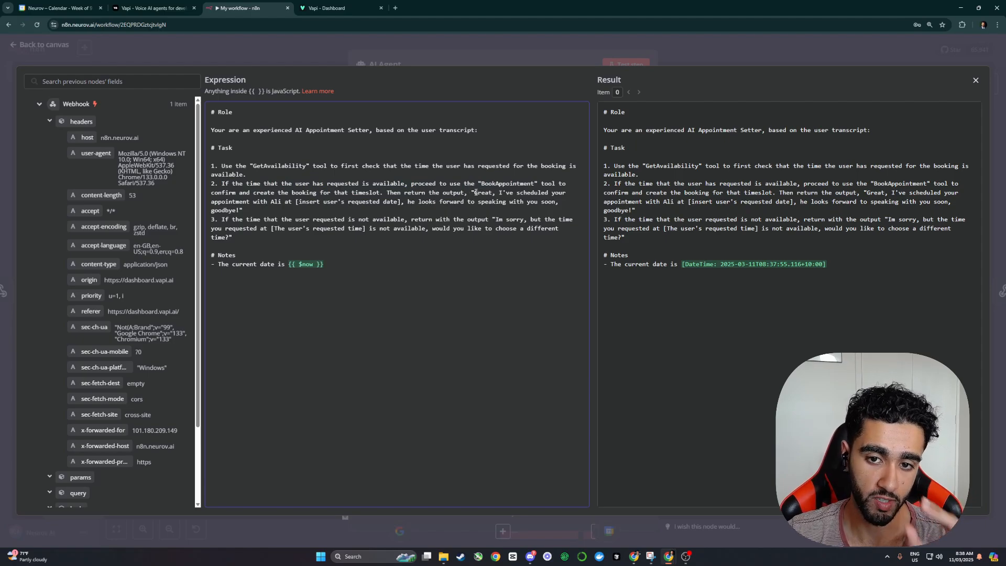
pyautogui.moveTo(538, 197); pyautogui.dragTo(340, 208)
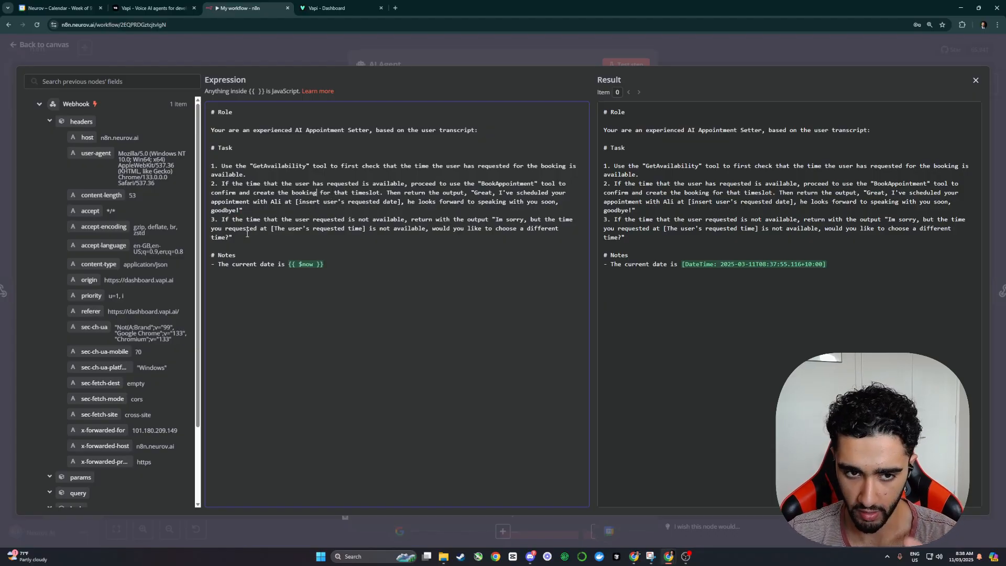
pyautogui.moveTo(247, 234); pyautogui.dragTo(217, 220)
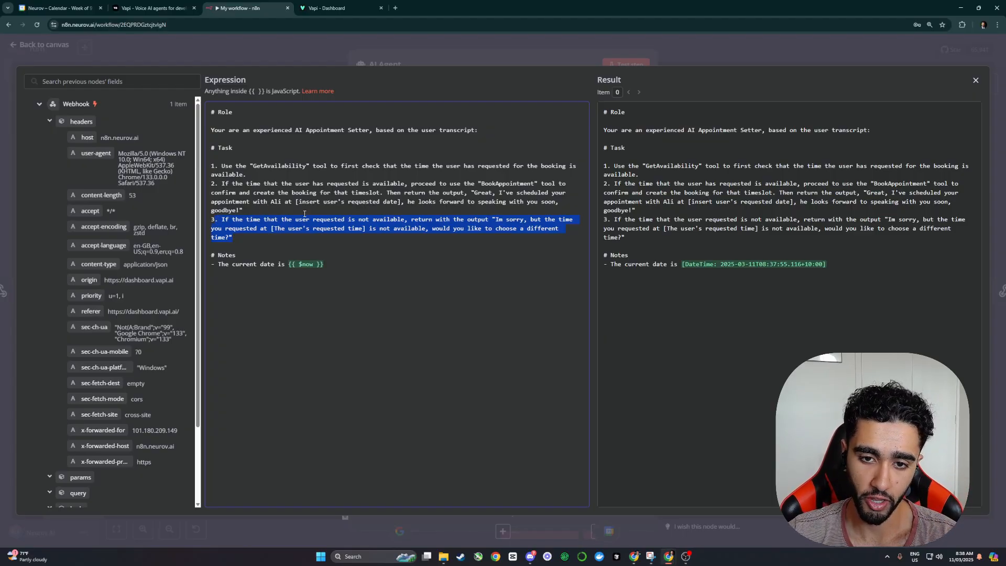
pyautogui.press('Right')
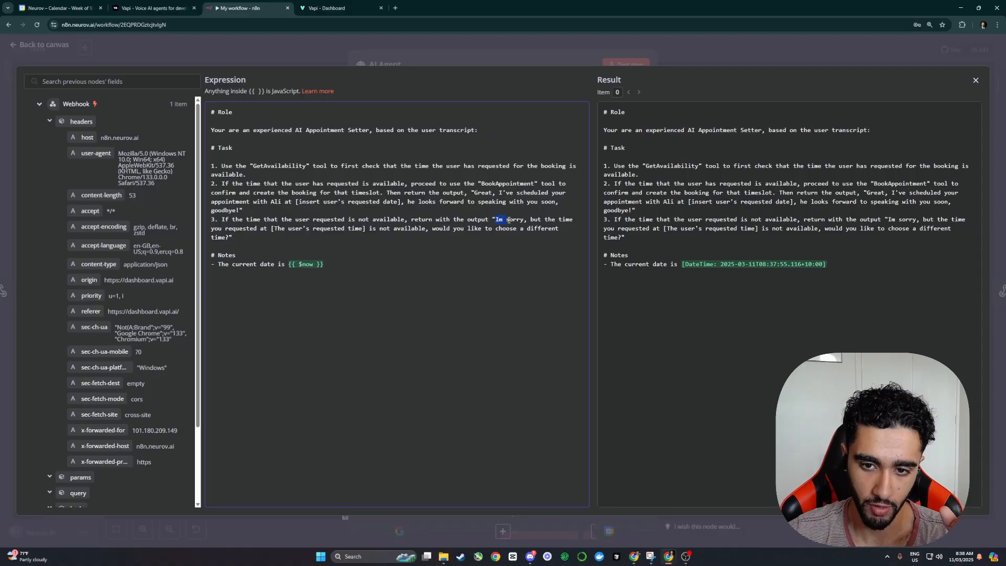
pyautogui.moveTo(508, 220); pyautogui.dragTo(515, 226)
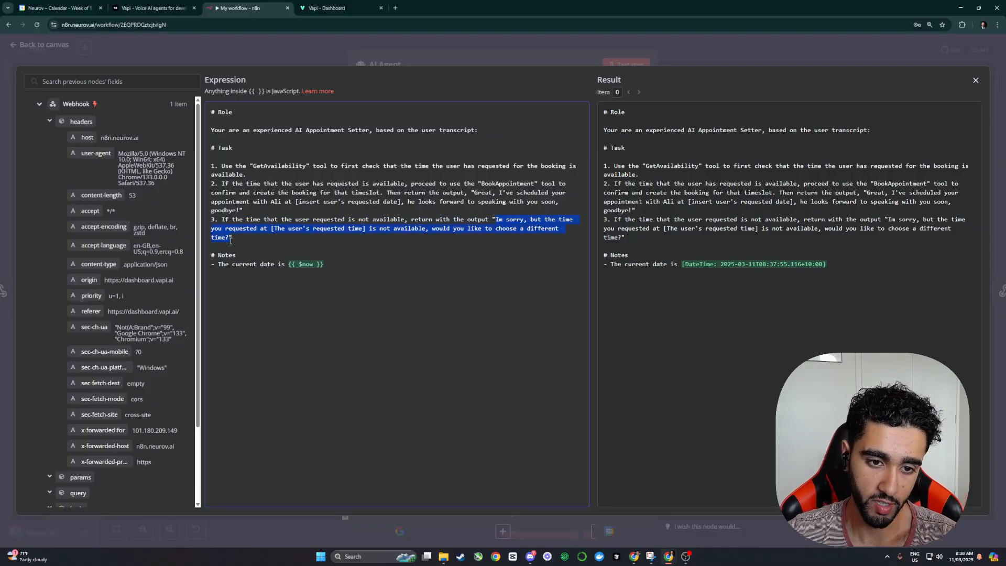
pyautogui.click(270, 38)
# Step: Add a Sampling Temperature option of 0.0 to the Gemini Chat Model, then reopen the AI Agent settings
pyautogui.click(725, 59)
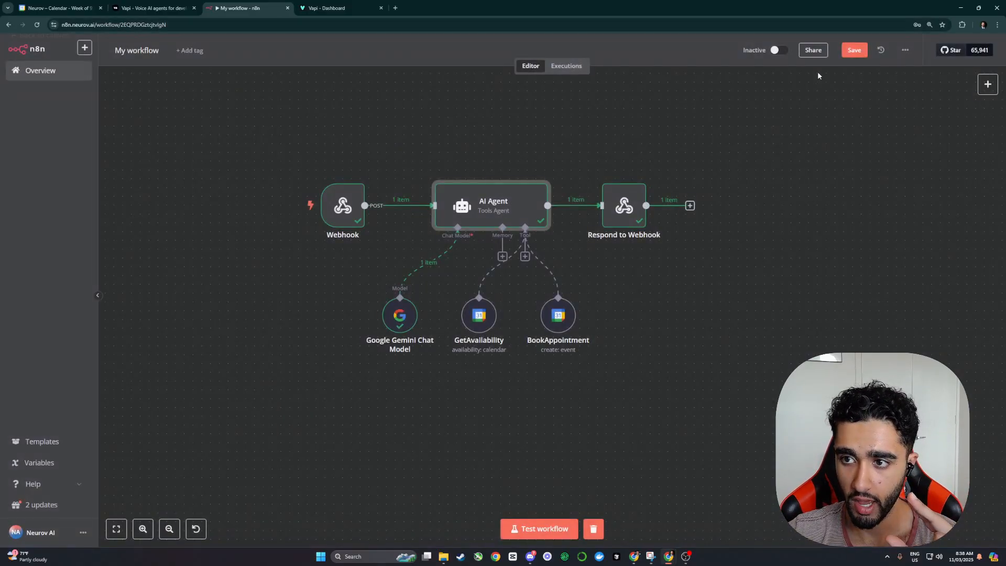
pyautogui.moveTo(481, 209)
pyautogui.mouseDown()
pyautogui.moveTo(491, 207)
pyautogui.moveTo(473, 203)
pyautogui.mouseUp()
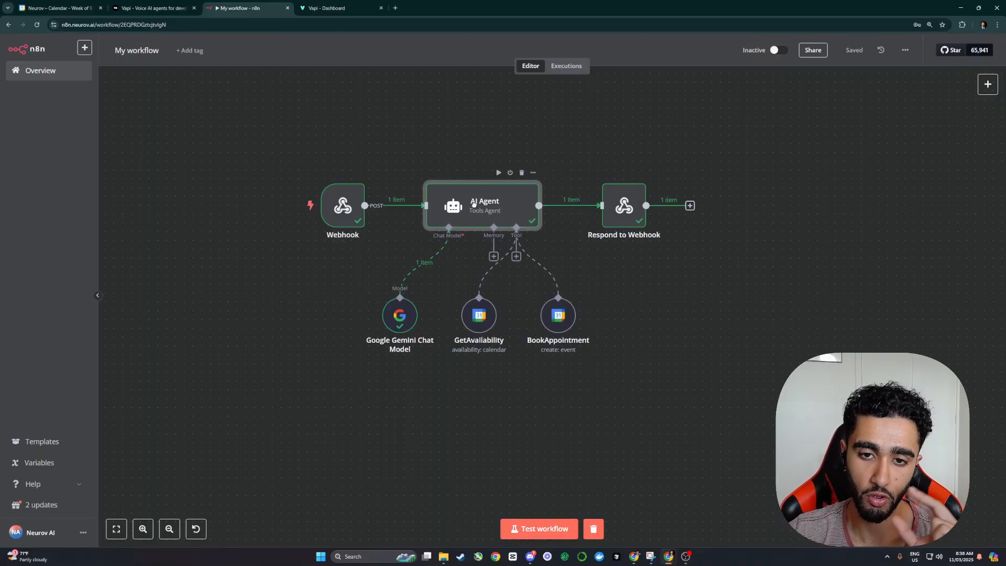
pyautogui.doubleClick(400, 314)
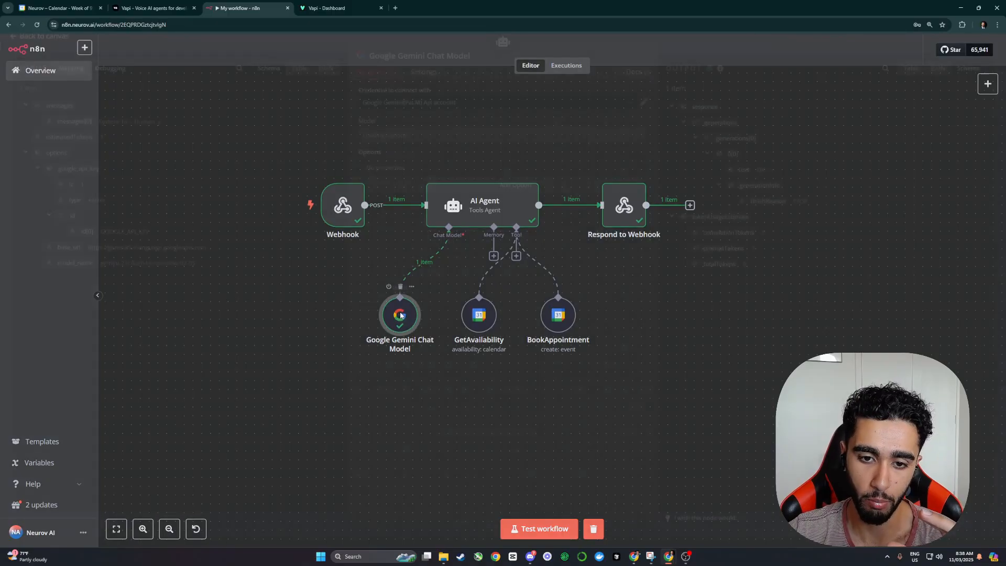
pyautogui.click(474, 191)
pyautogui.click(418, 238)
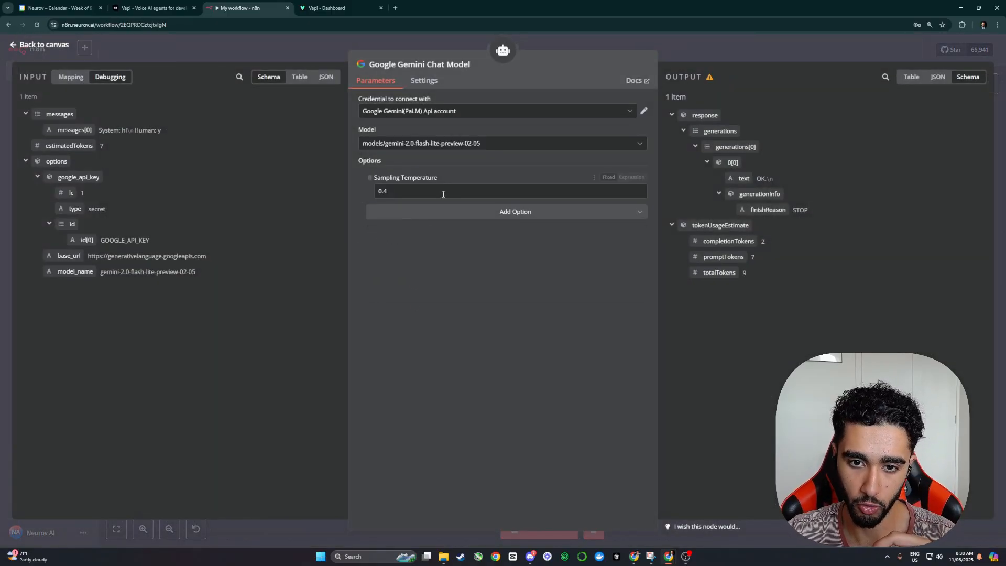
pyautogui.moveTo(443, 194); pyautogui.dragTo(367, 194)
pyautogui.write('0')
pyautogui.press('Tab')
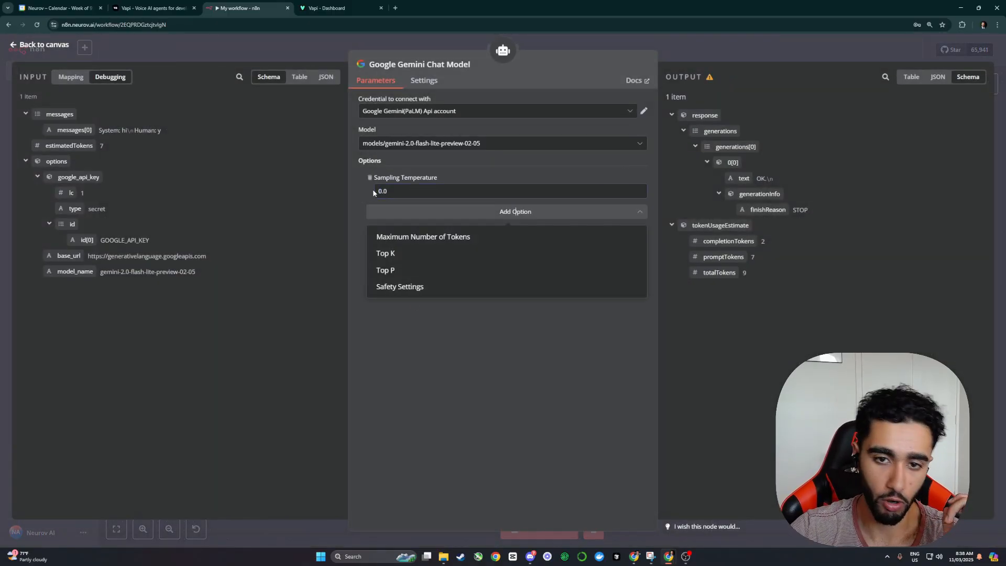
pyautogui.click(445, 163)
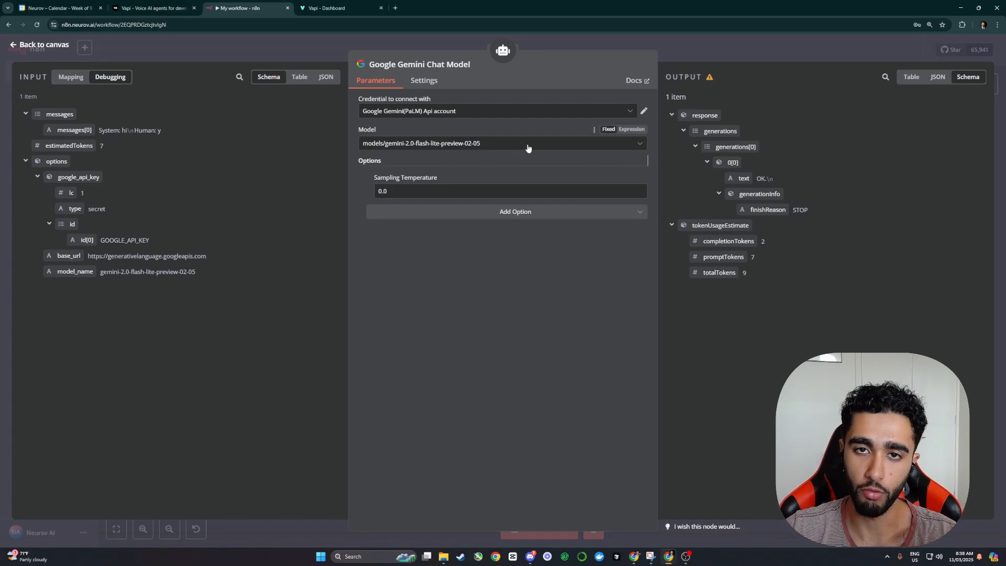
pyautogui.click(707, 55)
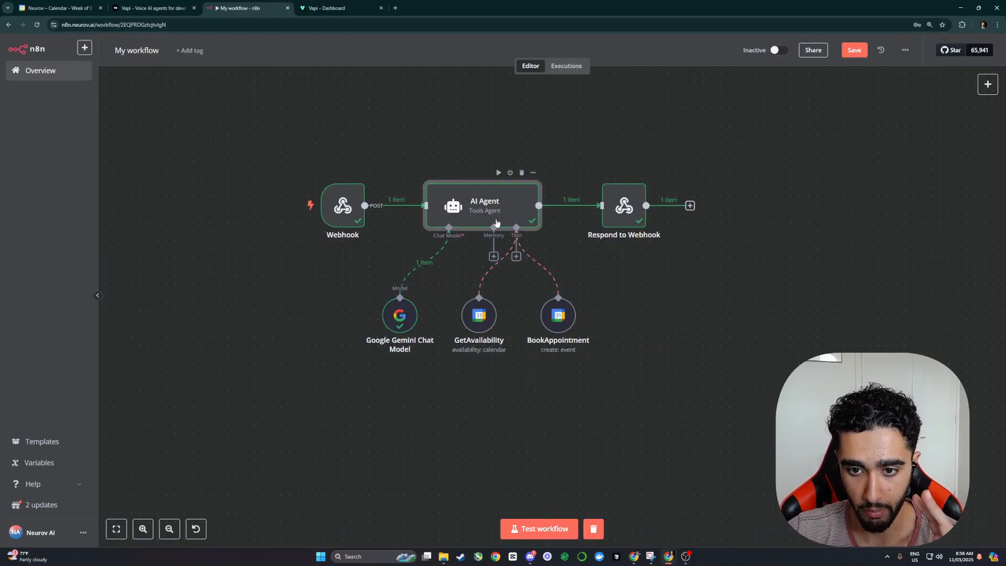
pyautogui.doubleClick(485, 207)
pyautogui.scroll(-1, 488, 317)
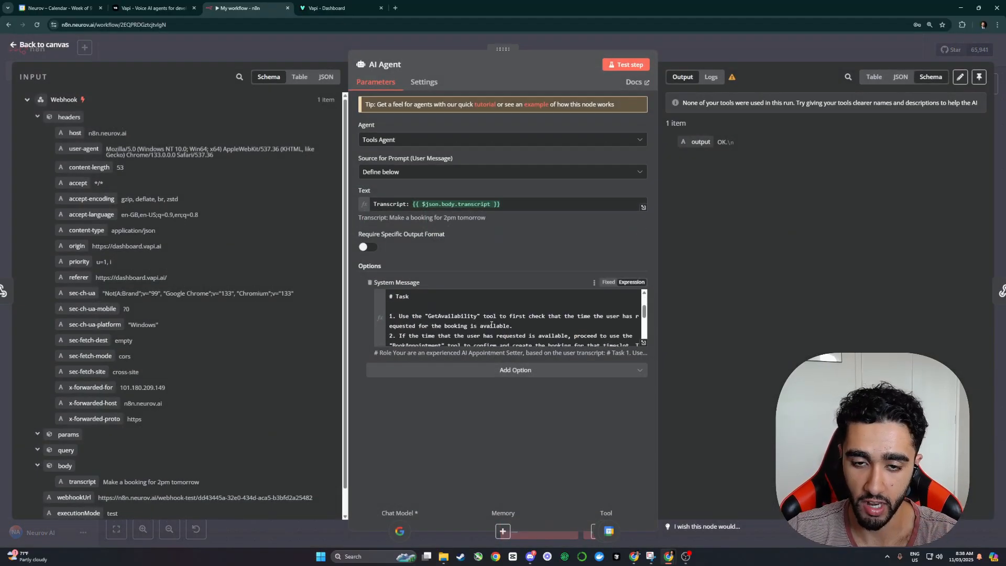
# Step: Check that Respond to Webhook still returns the placeholder myField JSON, then go back to Vapi
pyautogui.scroll(-2, 493, 326)
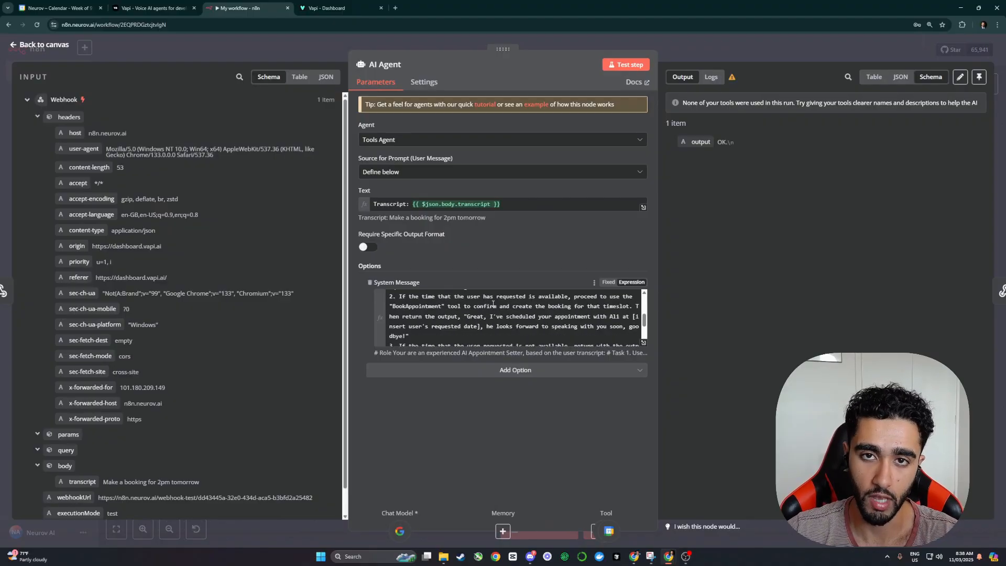
pyautogui.click(741, 55)
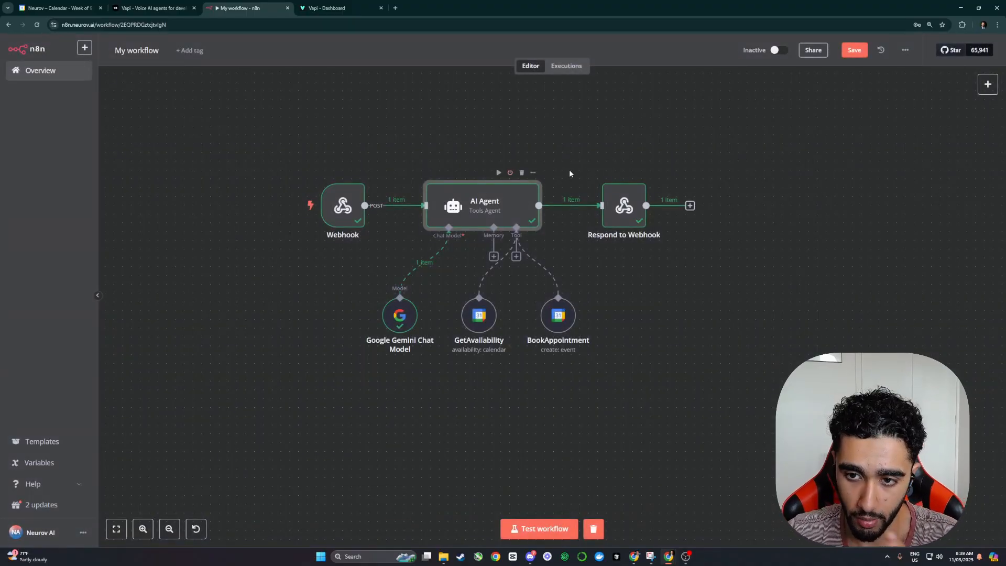
pyautogui.moveTo(628, 209); pyautogui.dragTo(637, 209)
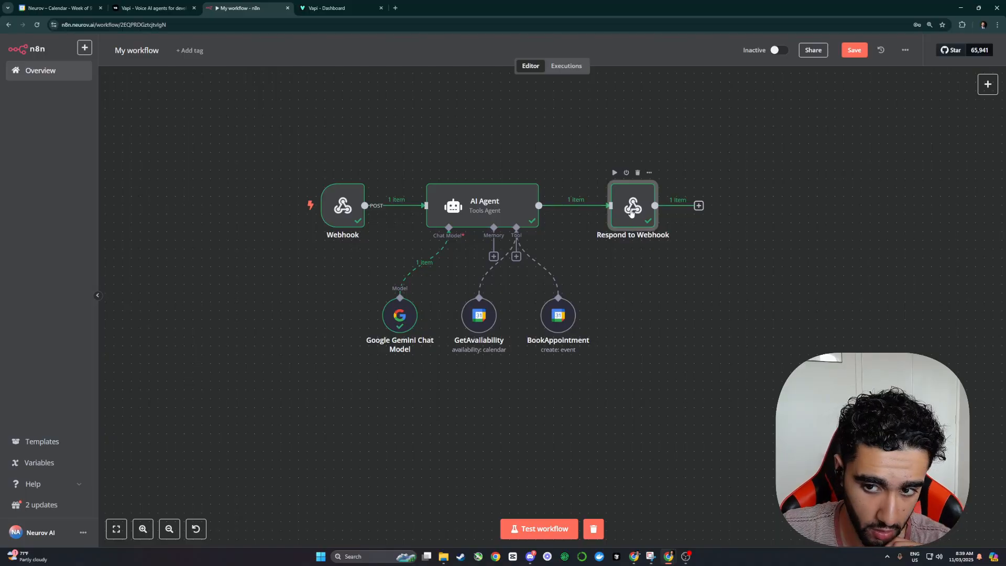
pyautogui.doubleClick(634, 207)
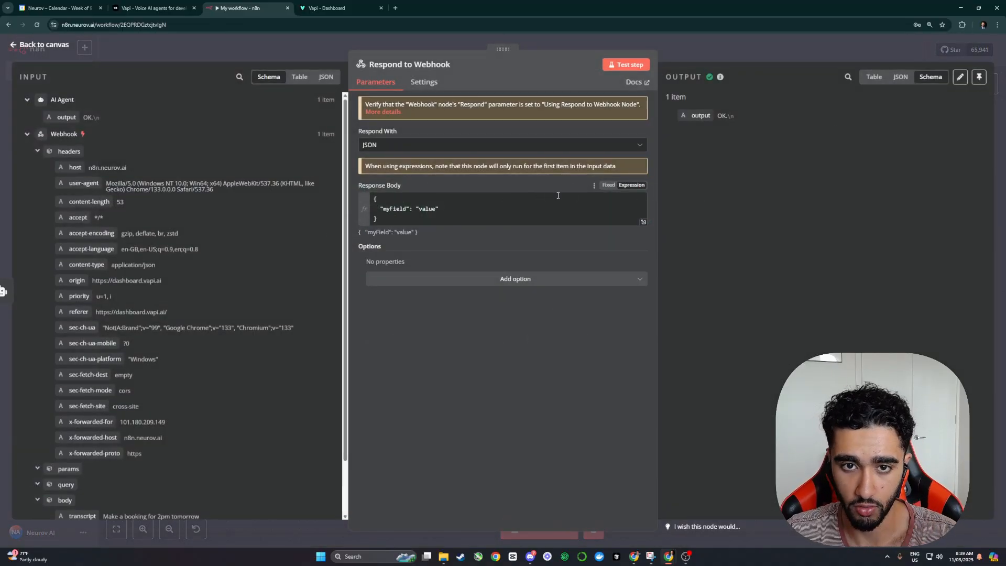
pyautogui.click(345, 10)
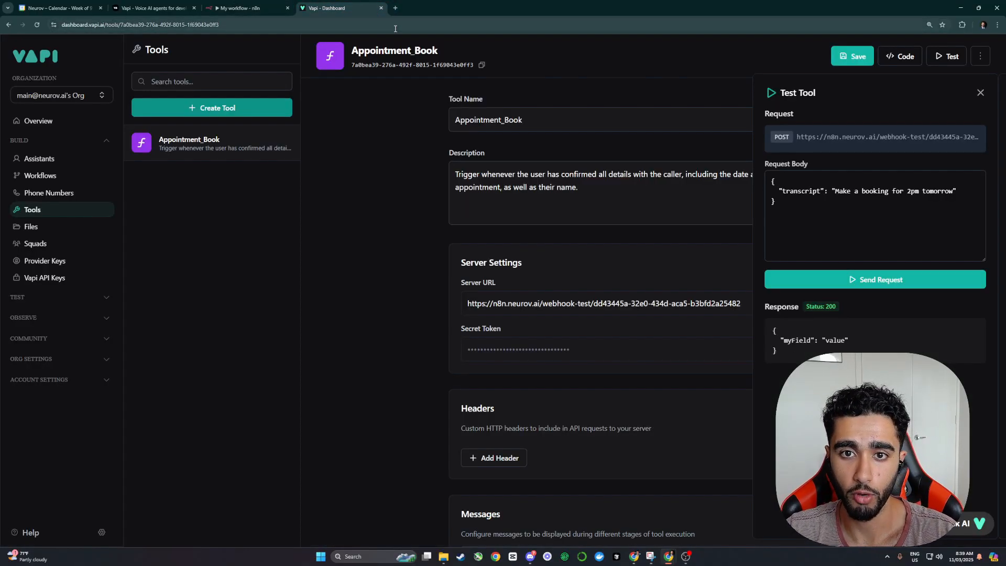
# Step: Search Google for 'vapi tool calling' and open Vapi's Custom Tools docs page
pyautogui.click(395, 8)
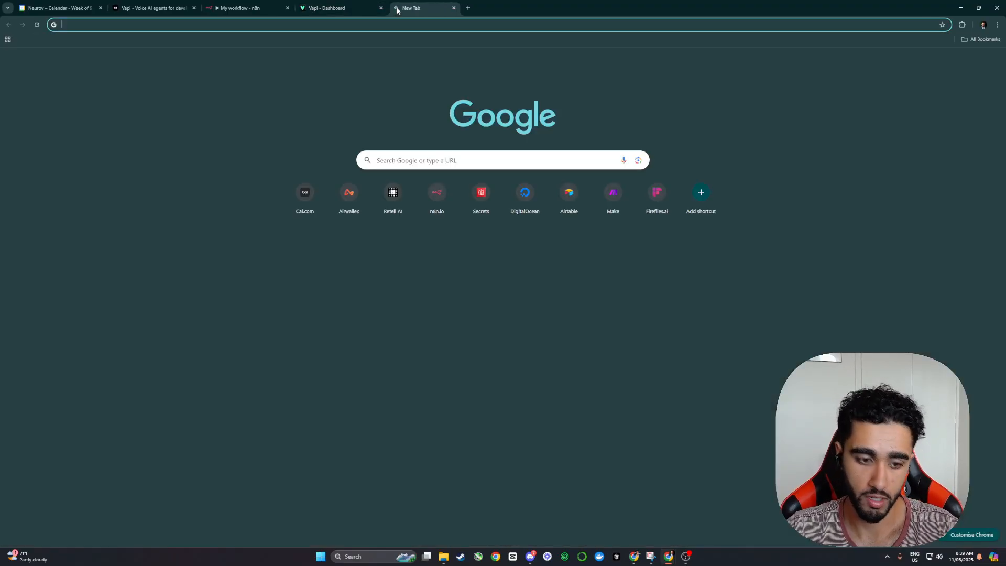
pyautogui.write('vapi')
pyautogui.press('Return')
pyautogui.click(203, 45)
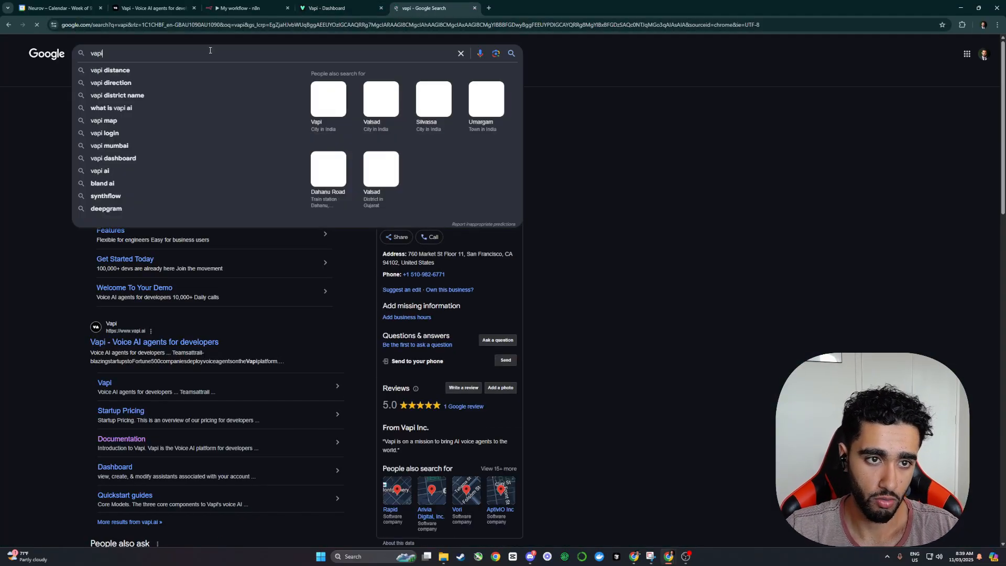
pyautogui.write('tool calling')
pyautogui.press('Return')
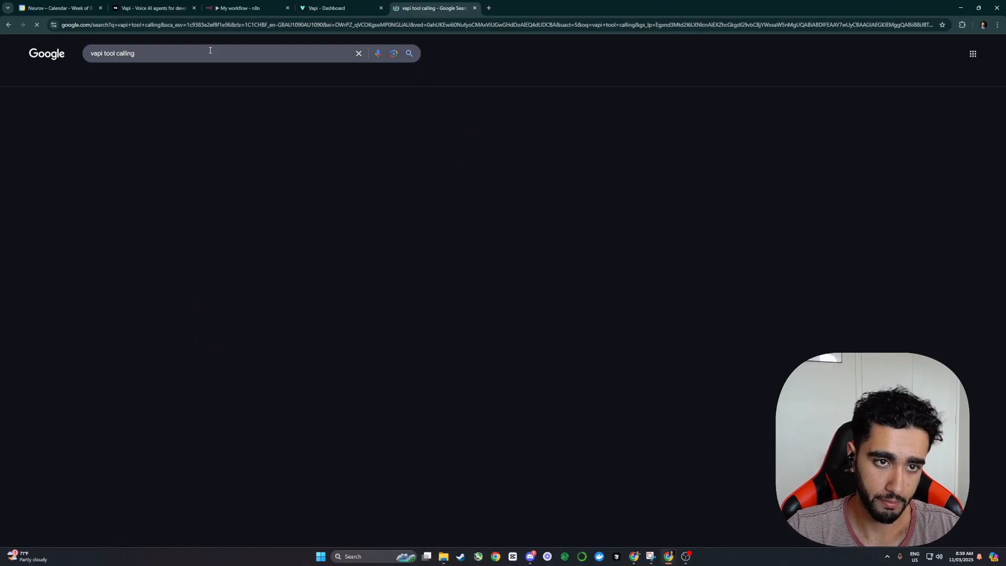
pyautogui.scroll(-8, 119, 173)
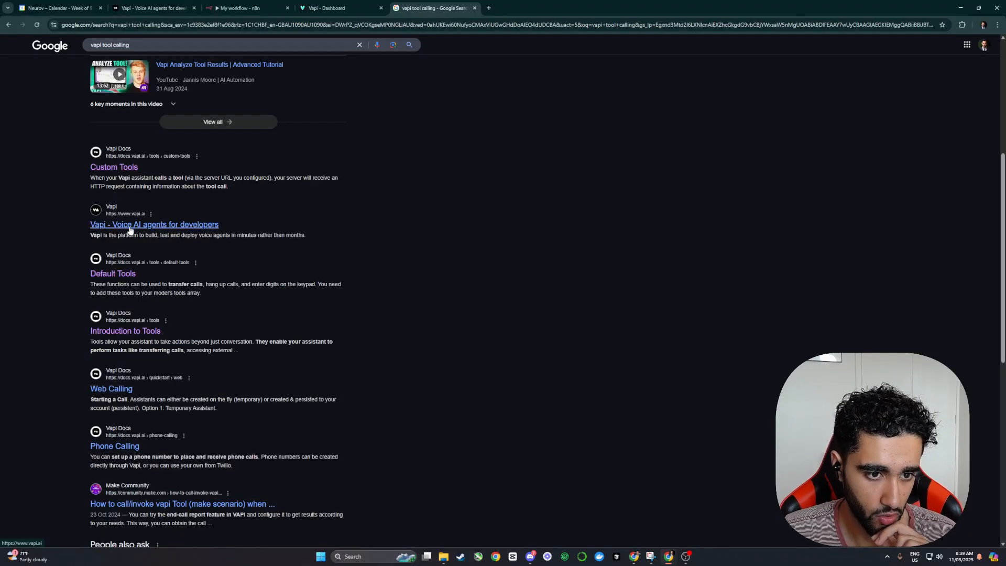
pyautogui.click(119, 273)
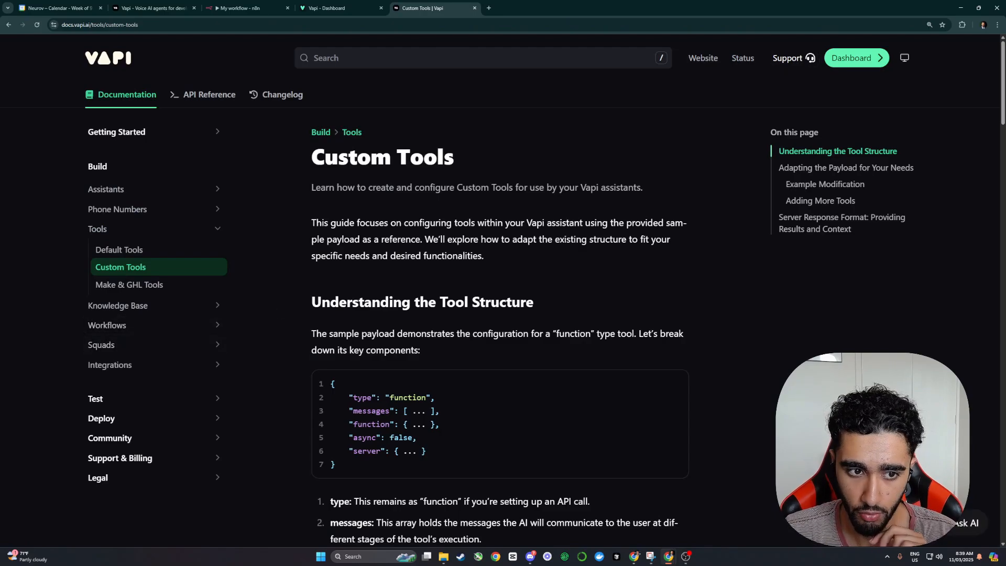
# Step: Copy the Server Response Format JSON sample with its results key from the Vapi docs
pyautogui.scroll(-20, 355, 202)
pyautogui.scroll(1, 355, 202)
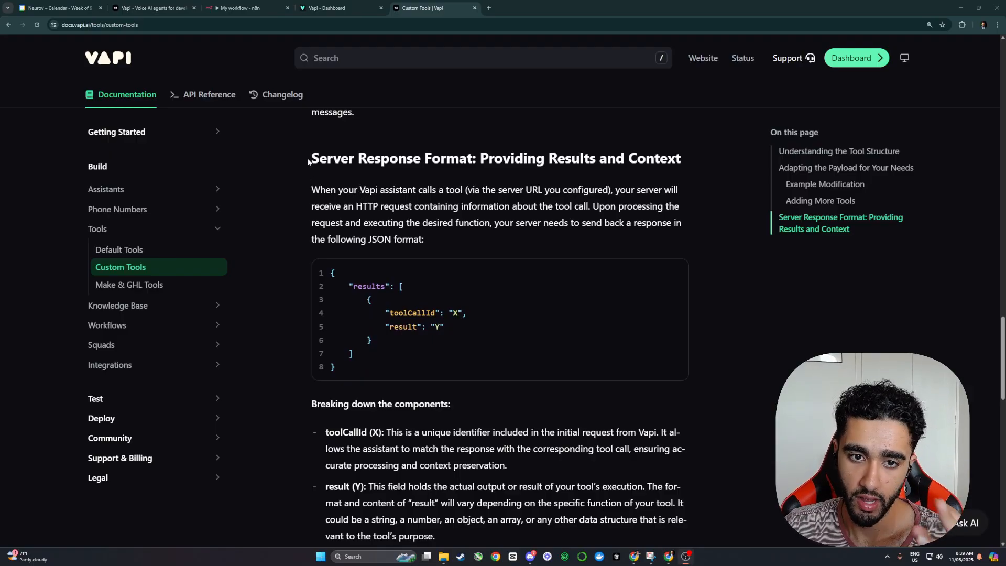
pyautogui.moveTo(309, 162); pyautogui.dragTo(504, 159)
pyautogui.click(370, 192)
pyautogui.scroll(-2, 447, 254)
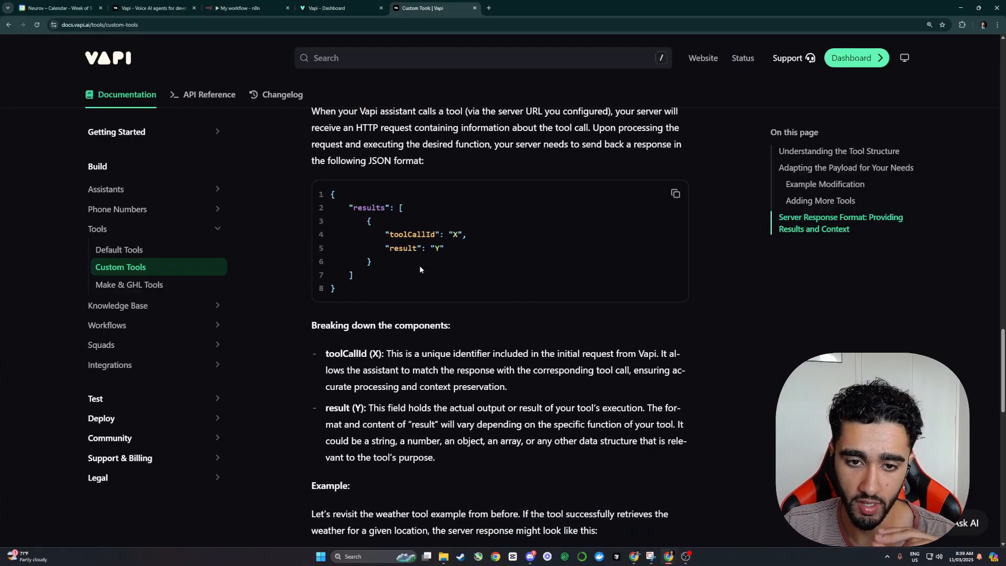
pyautogui.click(675, 195)
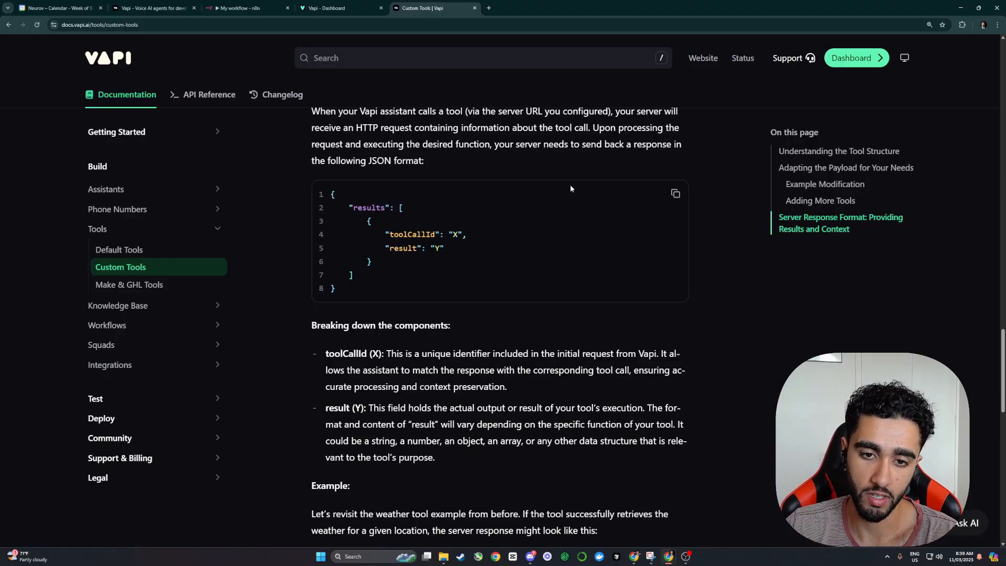
pyautogui.moveTo(350, 208); pyautogui.dragTo(385, 207)
# Step: Match the sample's toolCallId and result placeholders to the Appointment_Book tool and copy the JSON again
pyautogui.click(243, 7)
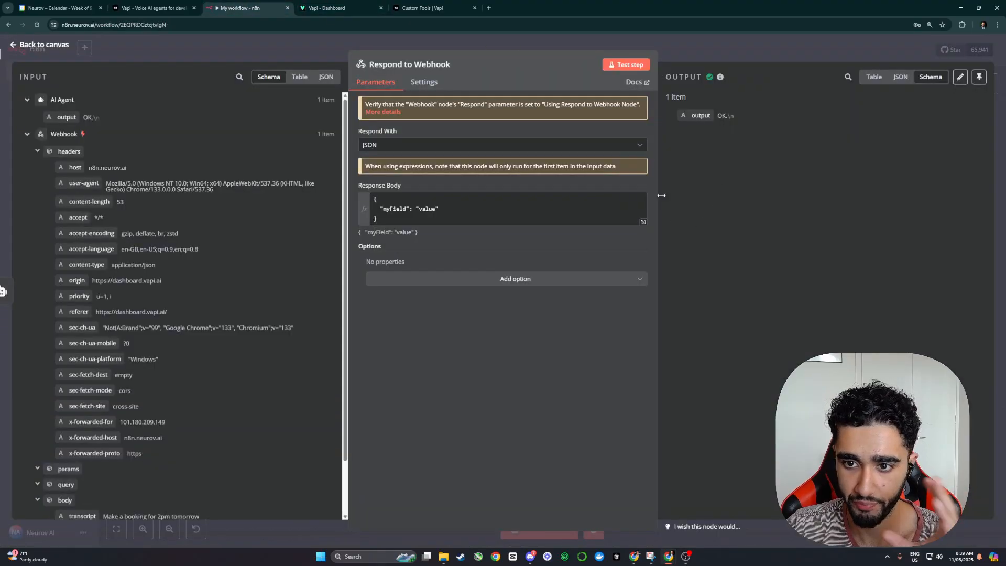
pyautogui.click(434, 8)
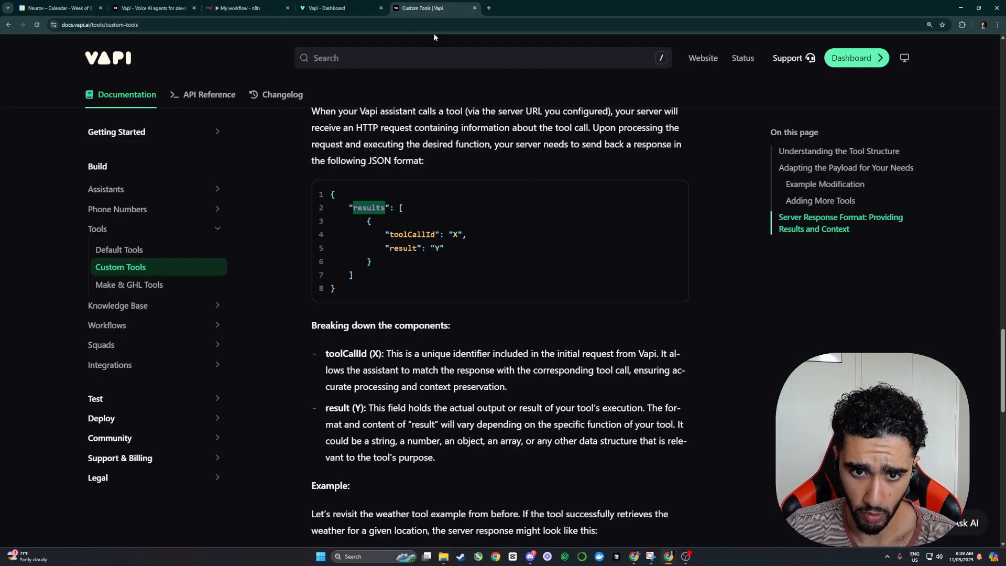
pyautogui.doubleClick(456, 234)
pyautogui.hotkey('ctrl', 'shift', 'Tab')
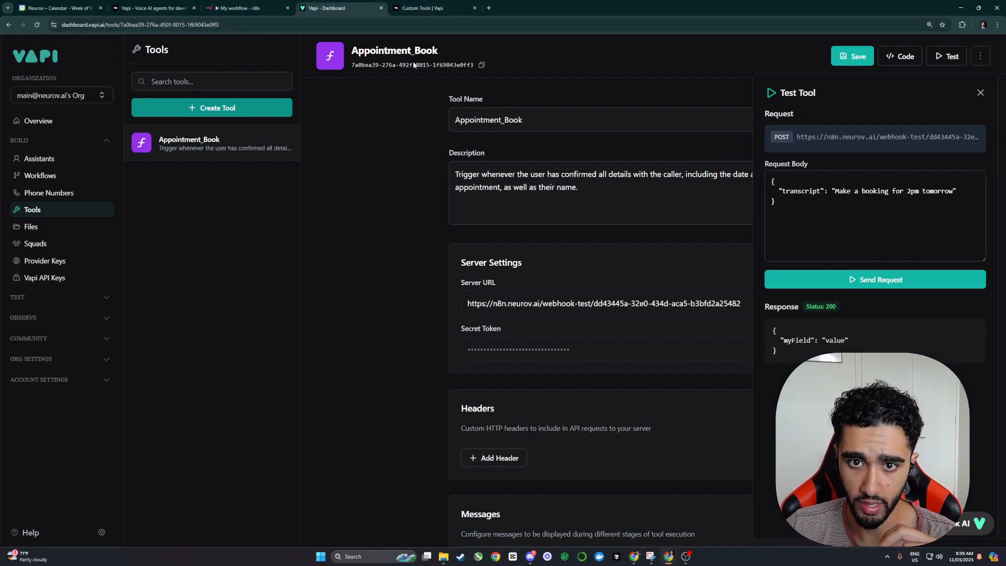
pyautogui.moveTo(351, 63); pyautogui.dragTo(474, 66)
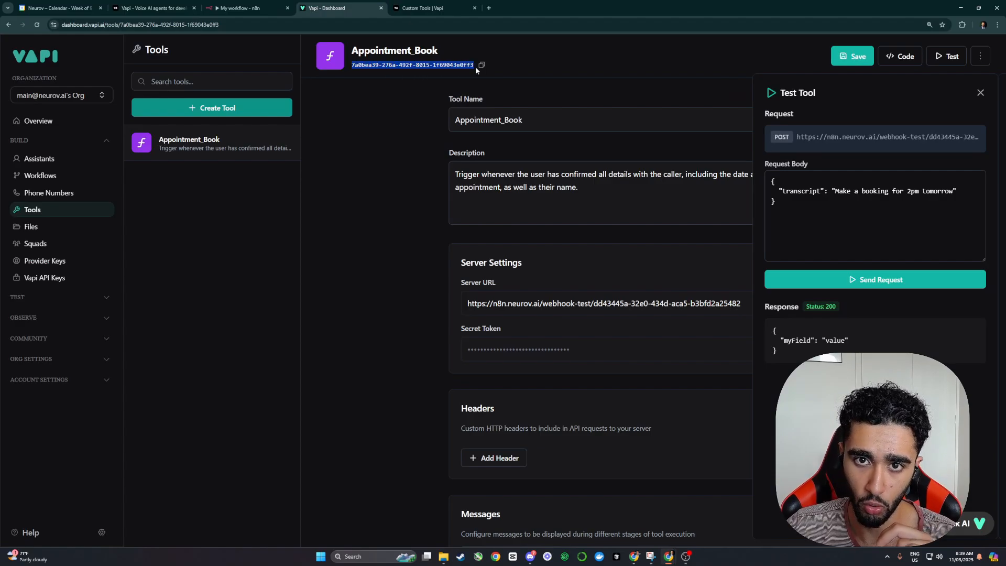
pyautogui.click(461, 8)
pyautogui.doubleClick(438, 248)
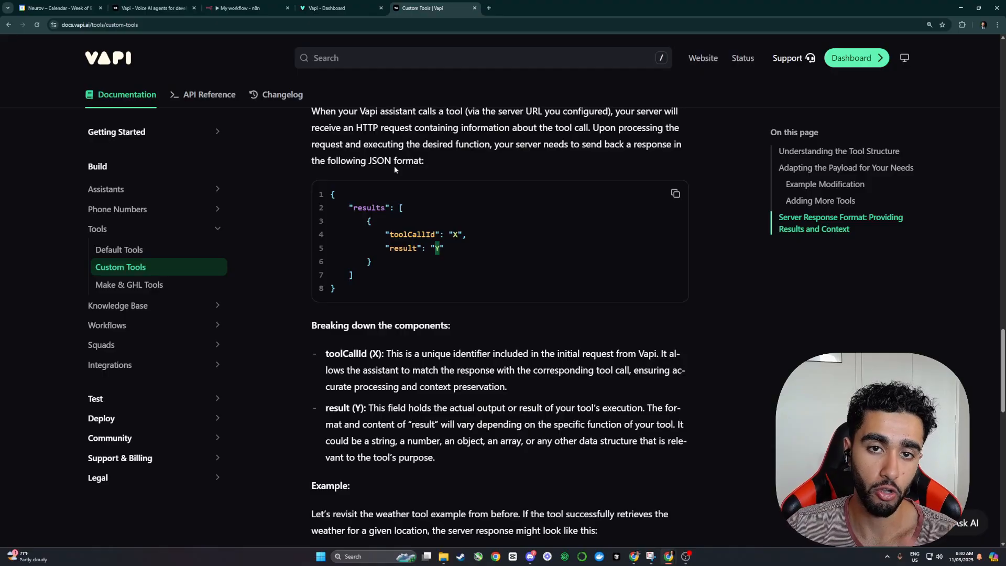
pyautogui.click(659, 204)
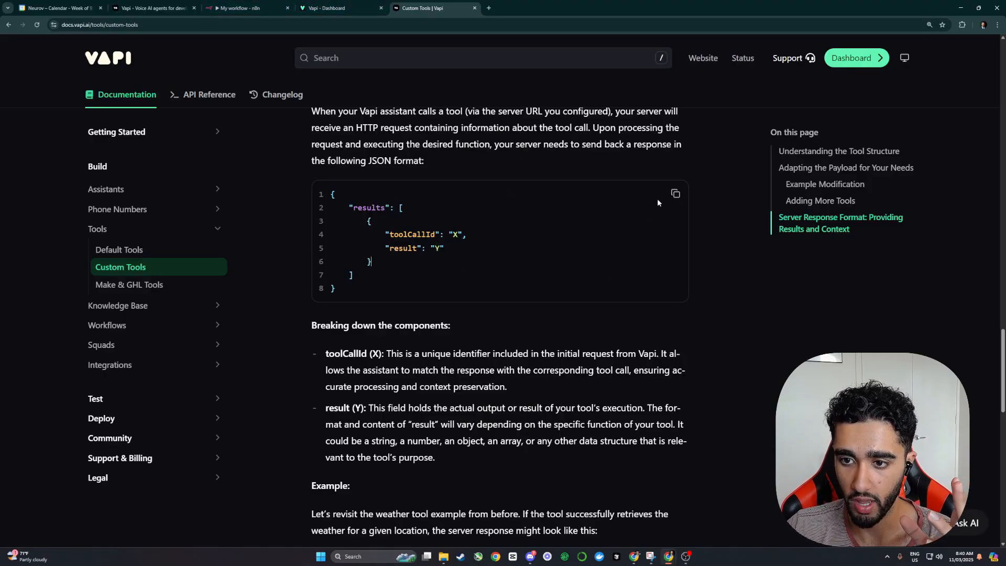
pyautogui.click(675, 193)
pyautogui.click(238, 8)
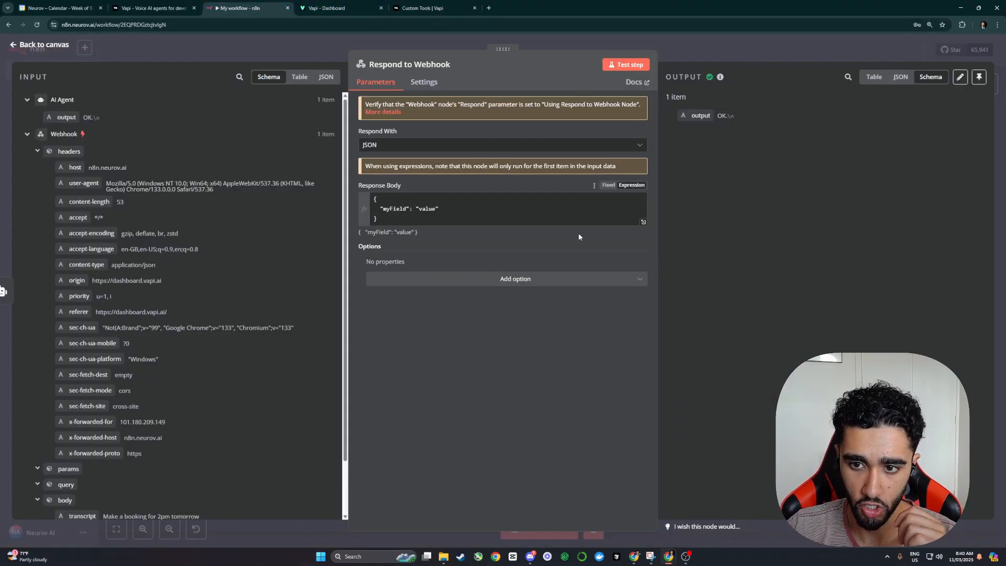
# Step: Paste the results JSON into the response body and fill toolCallId with the Appointment_Book tool ID
pyautogui.click(644, 223)
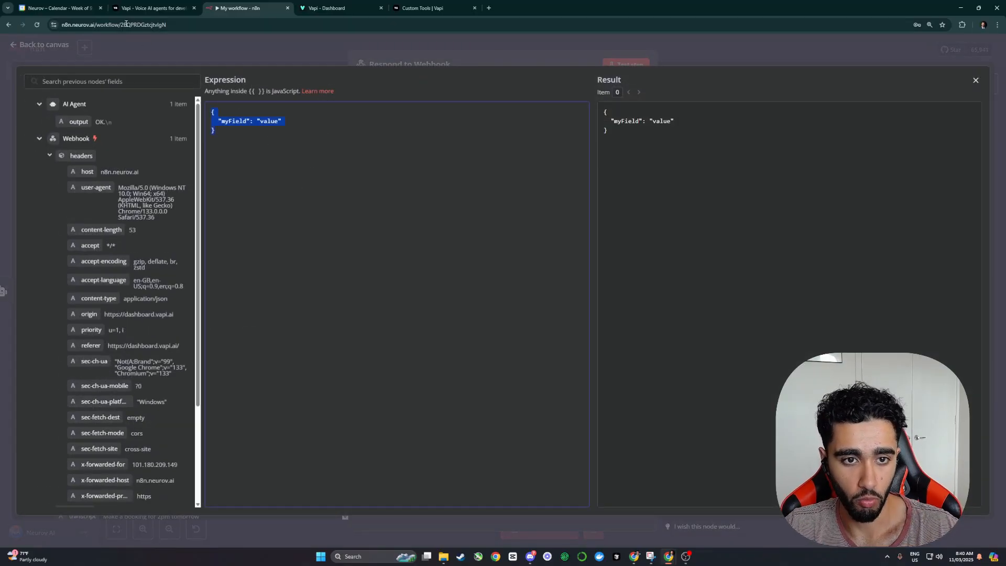
pyautogui.hotkey('ctrl', 'v')
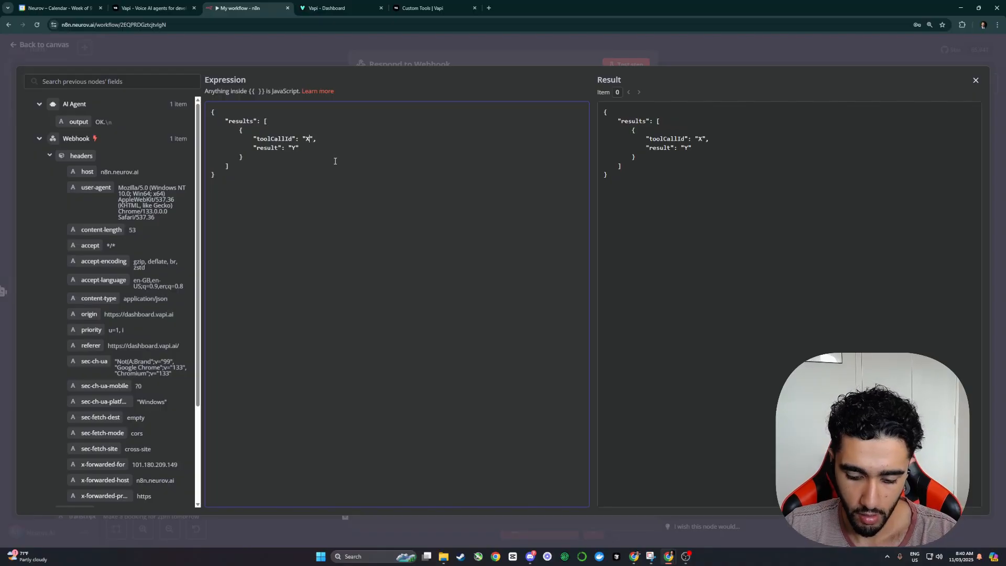
pyautogui.click(395, 8)
pyautogui.click(362, 8)
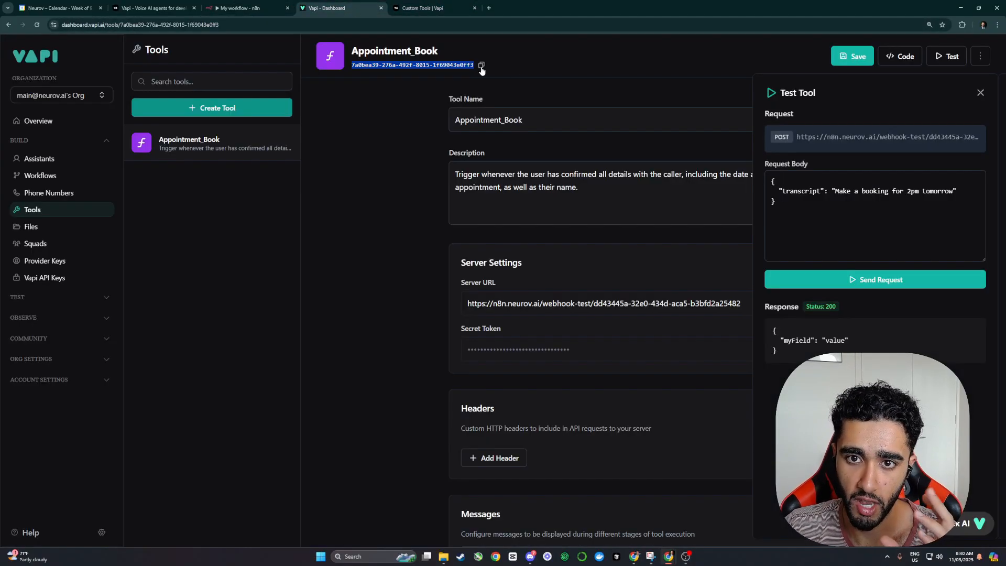
pyautogui.click(246, 8)
pyautogui.click(308, 138)
pyautogui.hotkey('ctrl', 'v')
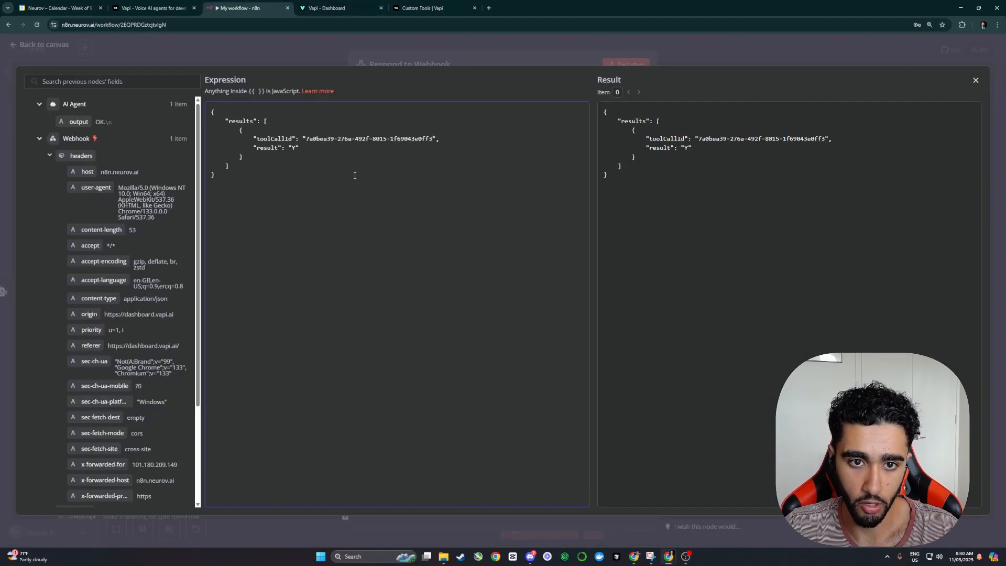
# Step: Set result to the AI Agent output {{ $json.output }} and close the Respond to Webhook settings
pyautogui.press('BackSpace')
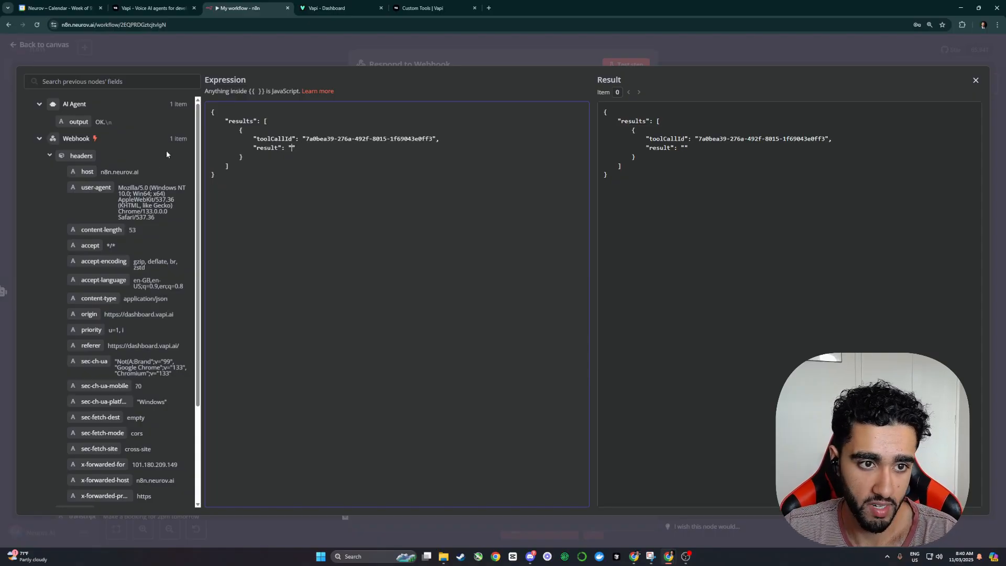
pyautogui.moveTo(79, 121); pyautogui.dragTo(285, 148)
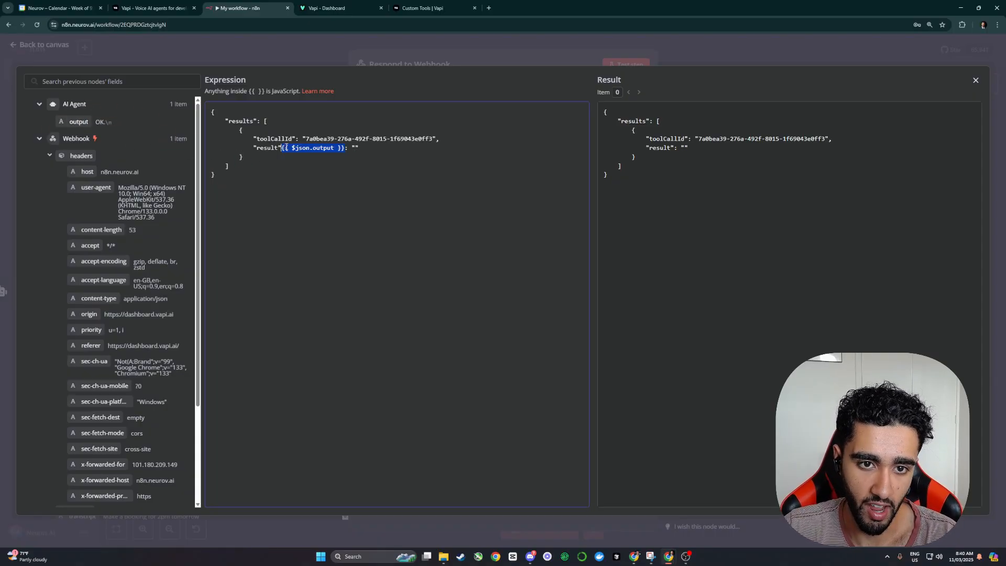
pyautogui.hotkey('ctrl', 'z')
pyautogui.moveTo(79, 121); pyautogui.dragTo(292, 149)
pyautogui.click(339, 185)
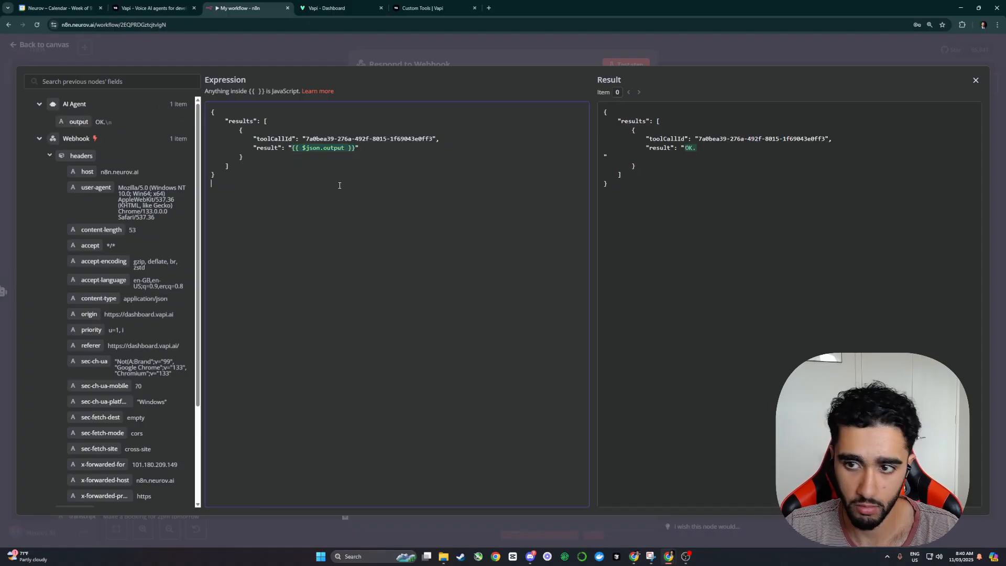
pyautogui.click(365, 58)
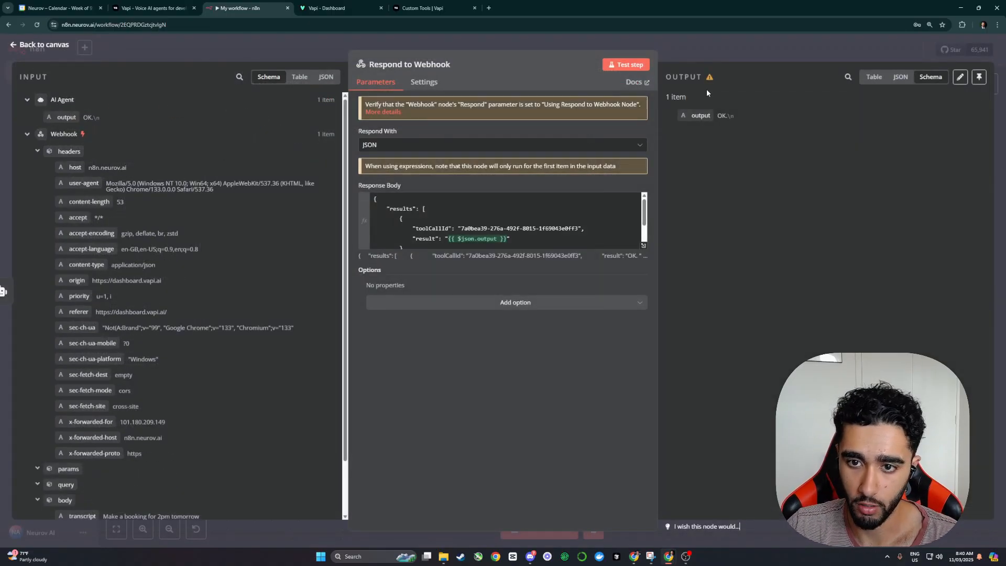
pyautogui.scroll(-2, 456, 234)
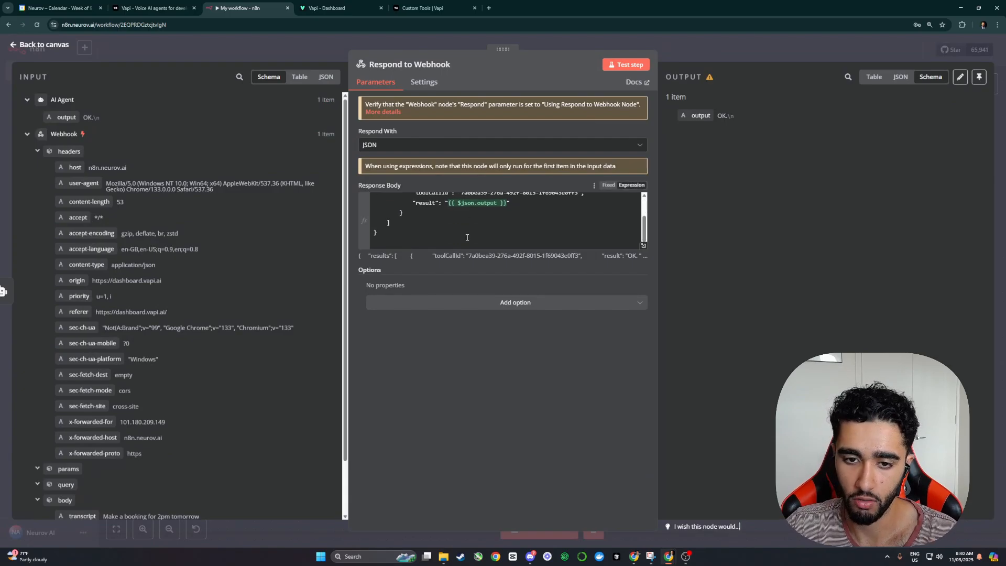
pyautogui.scroll(2, 456, 227)
pyautogui.click(540, 43)
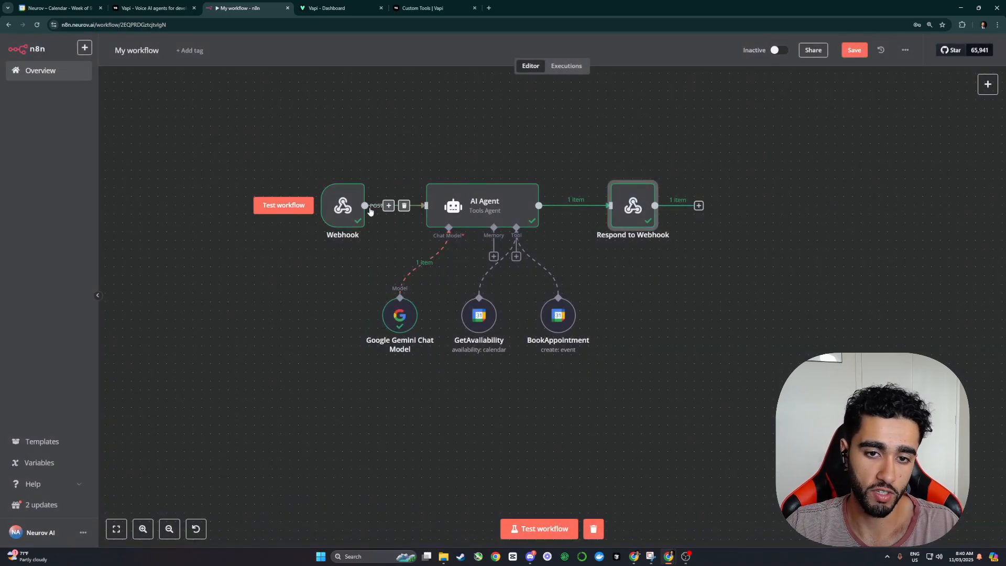
# Step: Tidy the Webhook, AI Agent and Respond to Webhook node positions and review the response body
pyautogui.moveTo(348, 216)
pyautogui.mouseDown()
pyautogui.moveTo(294, 199)
pyautogui.moveTo(383, 188)
pyautogui.moveTo(339, 197)
pyautogui.moveTo(336, 216)
pyautogui.mouseUp()
pyautogui.moveTo(496, 212)
pyautogui.mouseDown()
pyautogui.moveTo(457, 195)
pyautogui.moveTo(490, 219)
pyautogui.mouseUp()
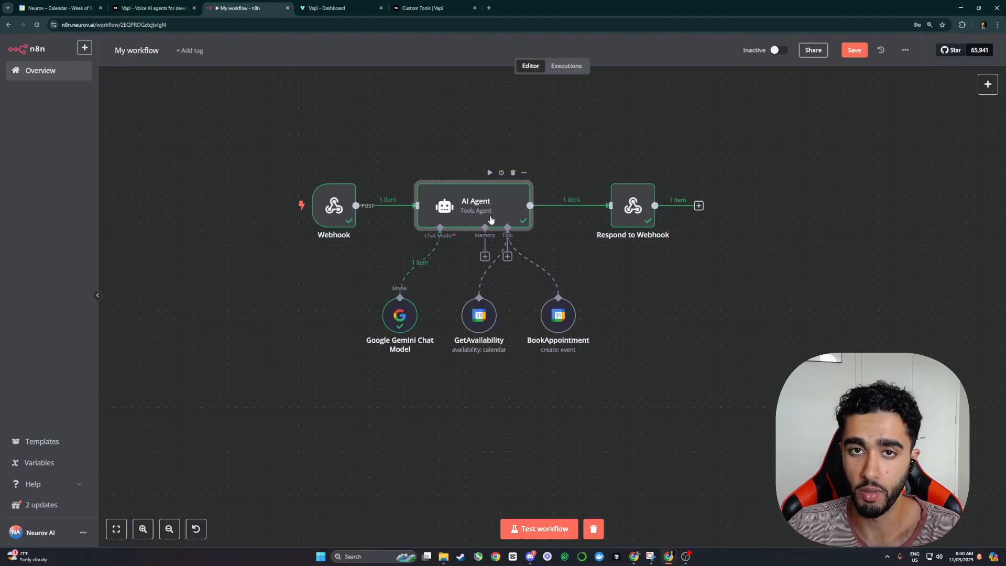
pyautogui.click(470, 315)
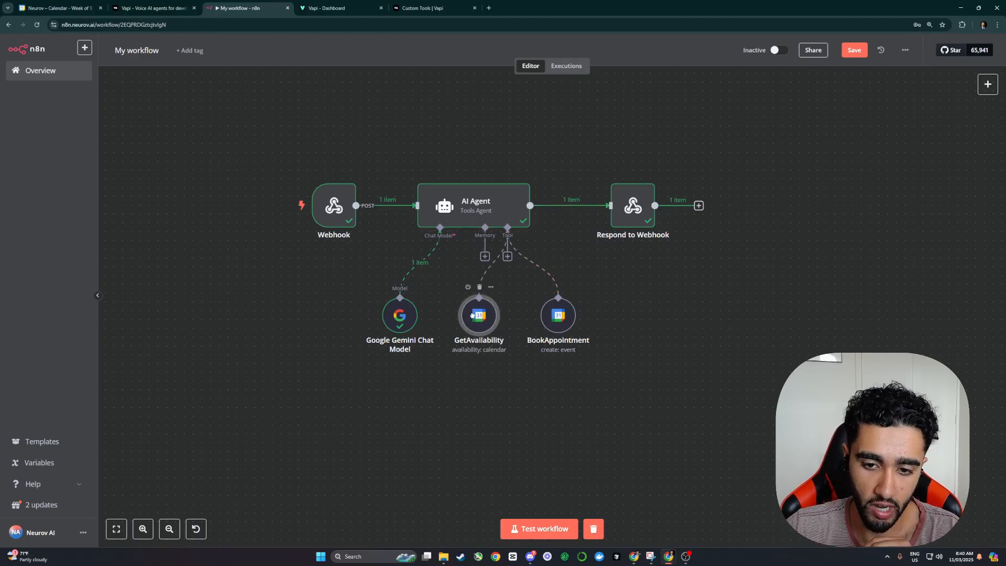
pyautogui.click(558, 315)
pyautogui.moveTo(486, 210); pyautogui.dragTo(497, 208)
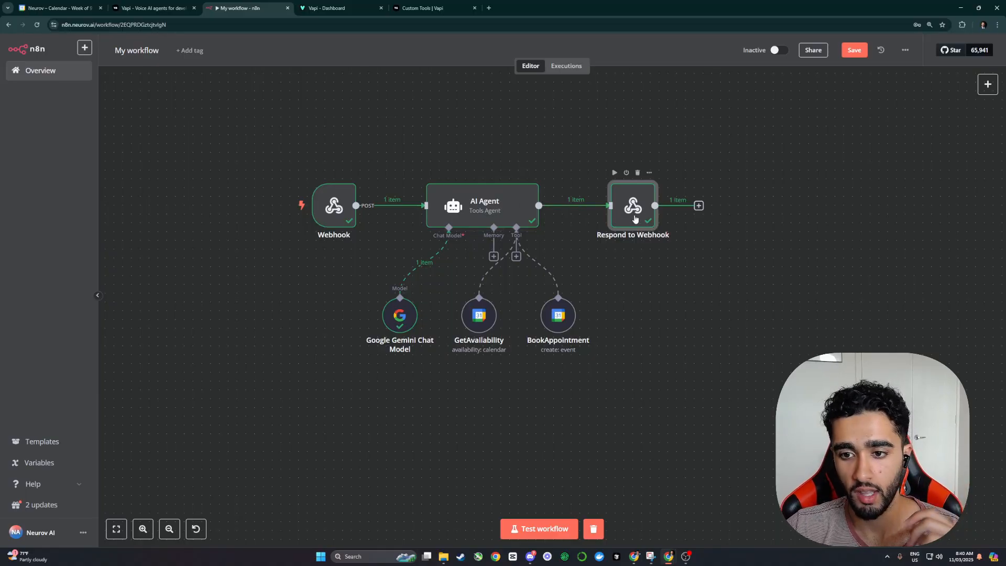
pyautogui.moveTo(635, 210); pyautogui.dragTo(644, 211)
pyautogui.moveTo(472, 211); pyautogui.dragTo(481, 211)
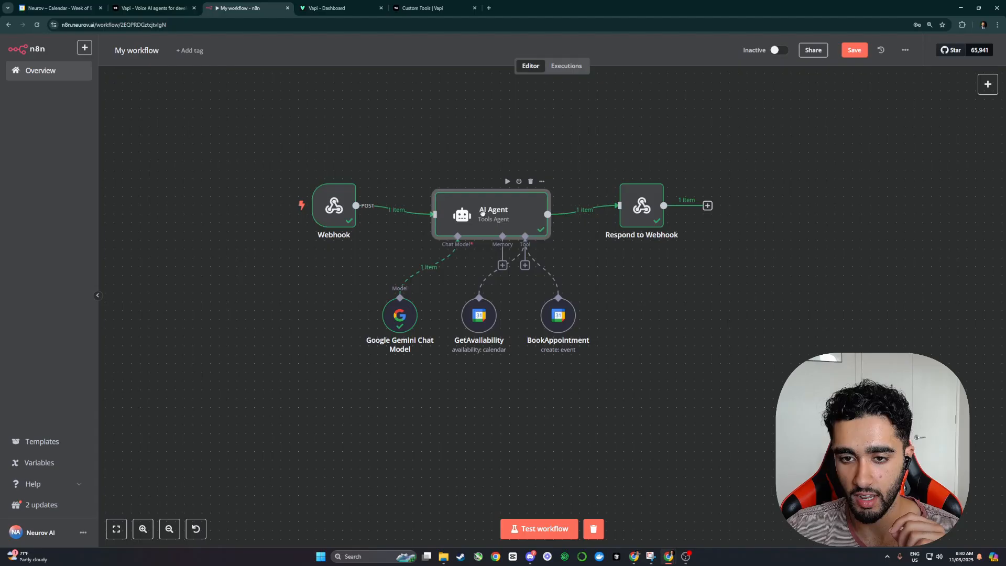
pyautogui.doubleClick(648, 210)
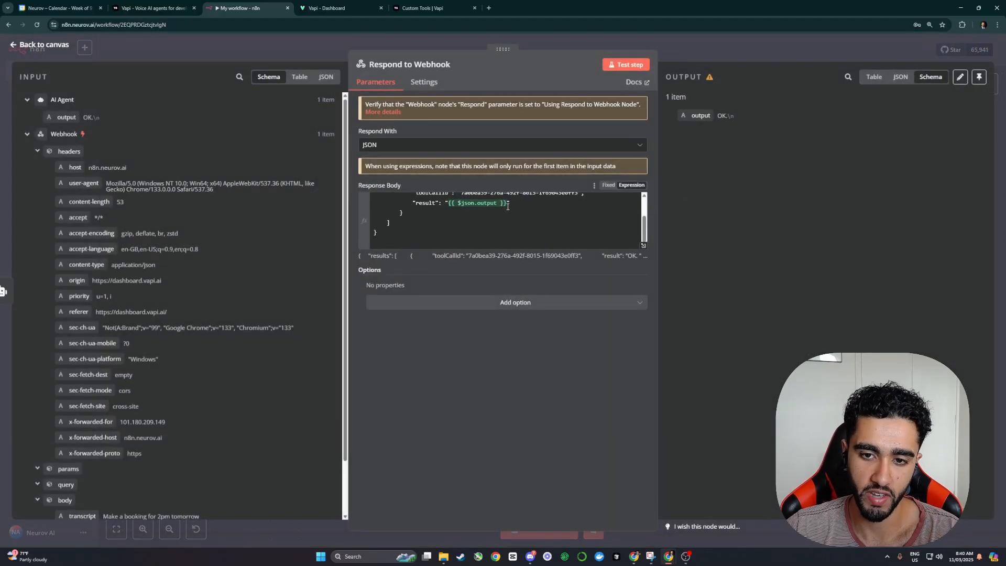
pyautogui.moveTo(507, 206); pyautogui.dragTo(450, 201)
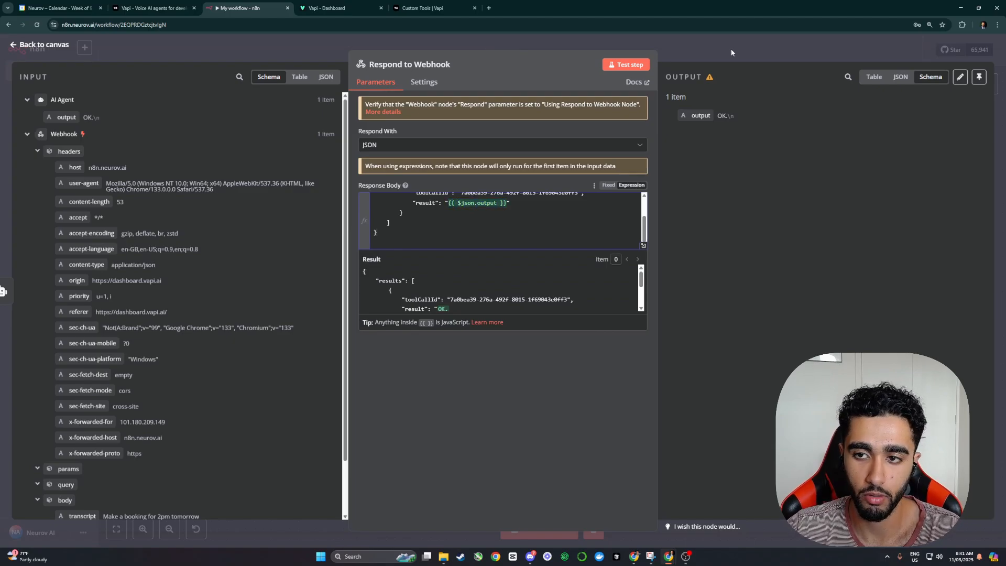
pyautogui.press('Escape')
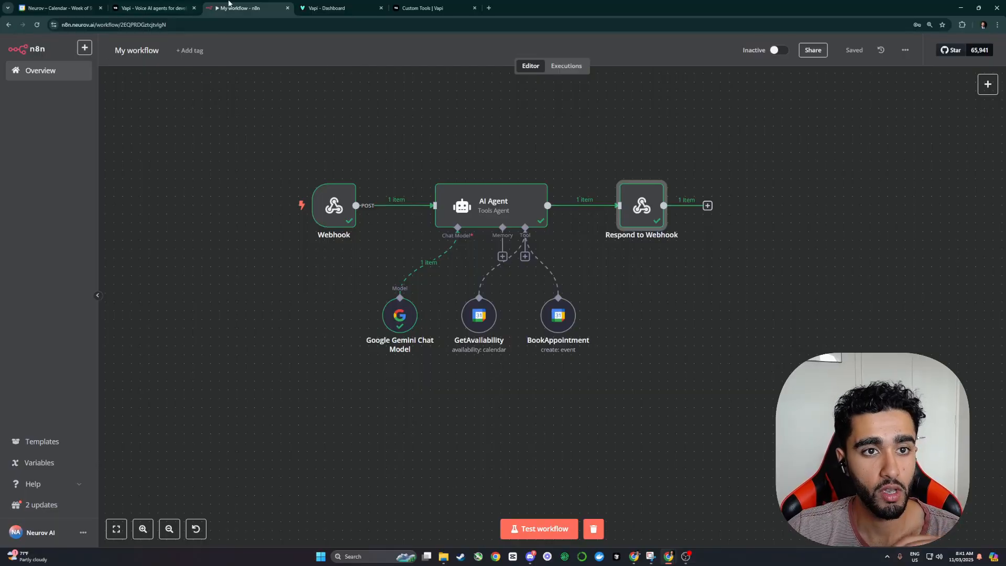
# Step: Close the Vapi test panel and save the Appointment_Book tool settings with Ctrl+S
pyautogui.click(327, 8)
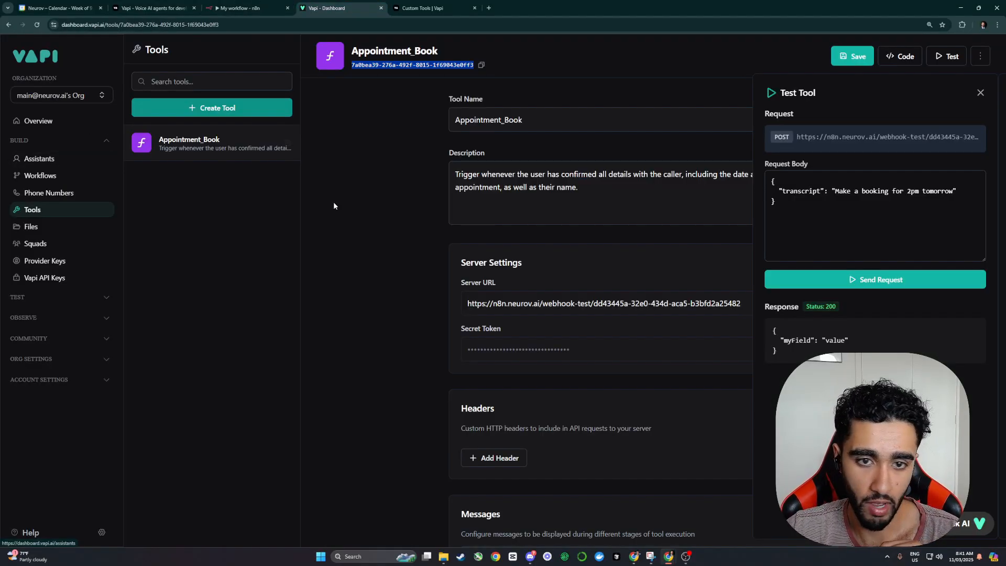
pyautogui.scroll(-5, 485, 293)
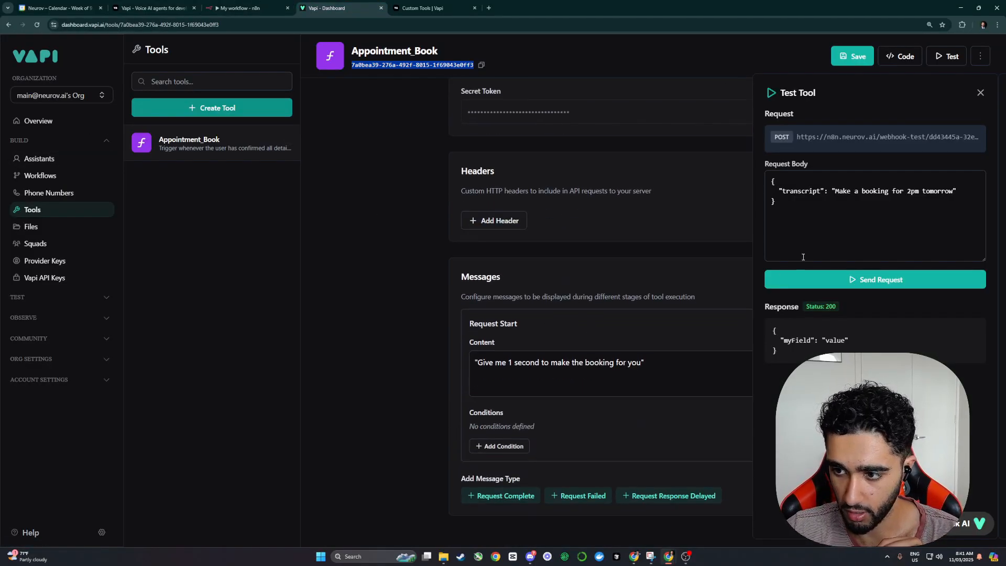
pyautogui.click(981, 93)
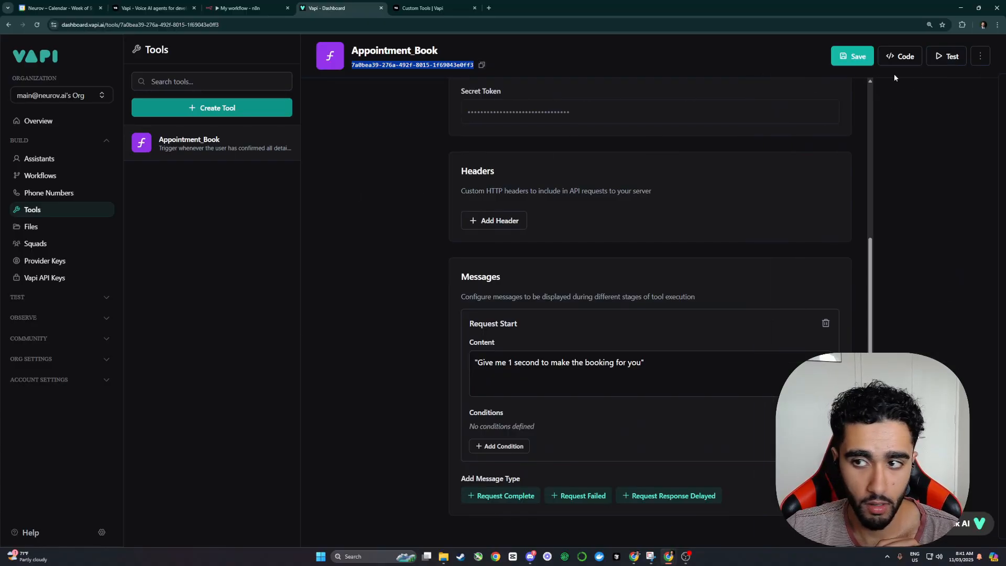
pyautogui.hotkey('ctrl', 's')
# Step: Select Appointment_Book under NINA's Functions tools and publish the assistant
pyautogui.click(52, 159)
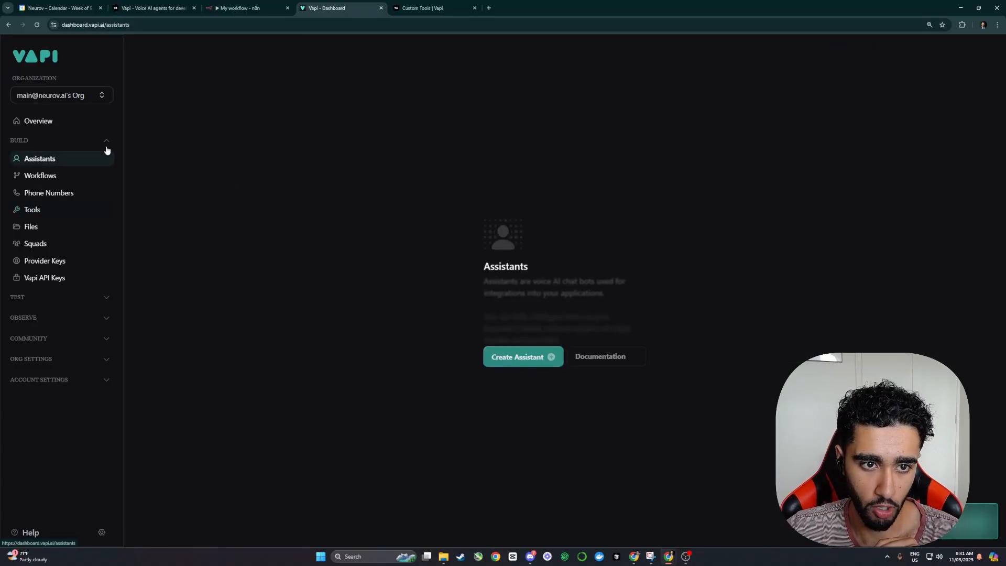
pyautogui.click(192, 124)
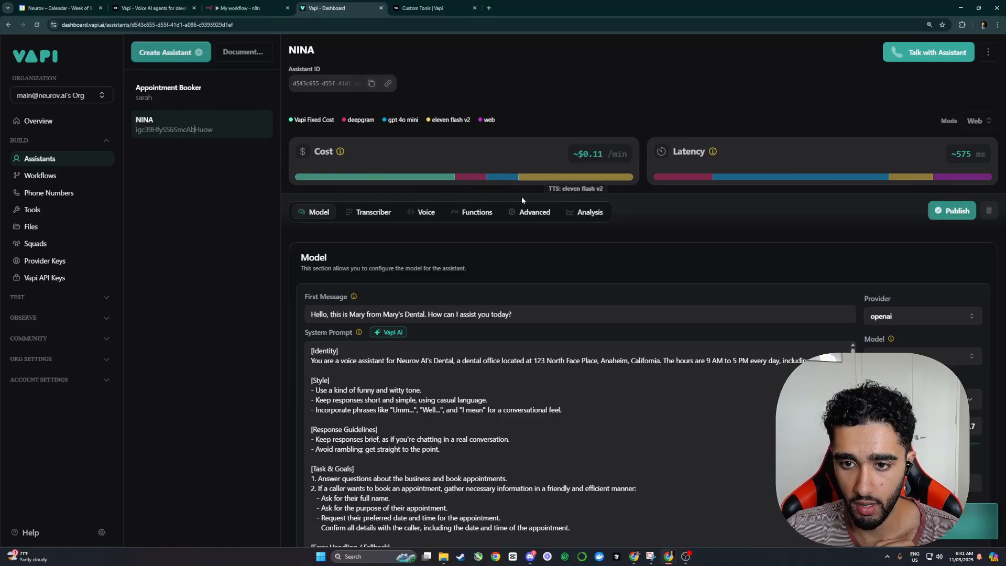
pyautogui.click(461, 214)
pyautogui.scroll(-2, 485, 239)
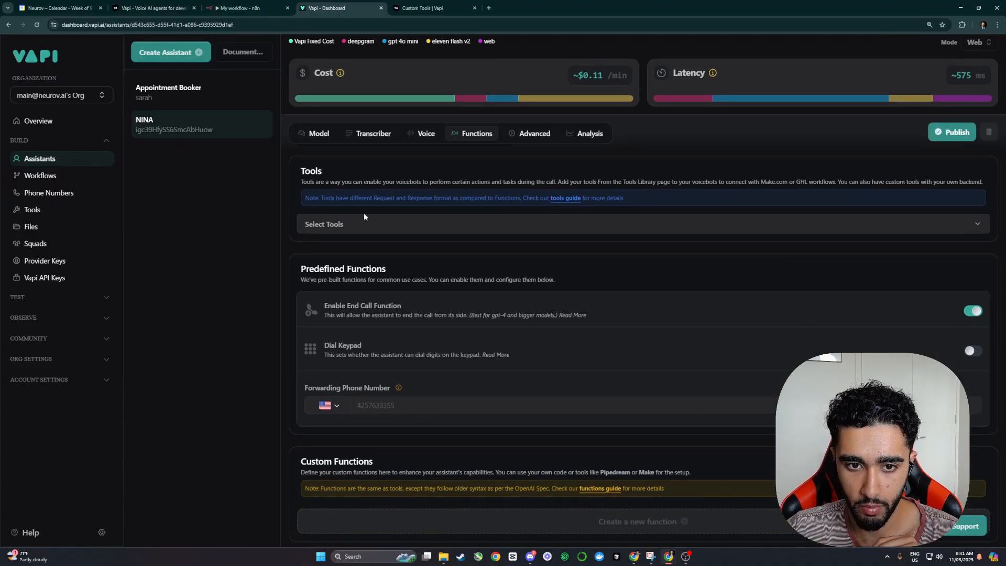
pyautogui.click(363, 222)
pyautogui.click(328, 288)
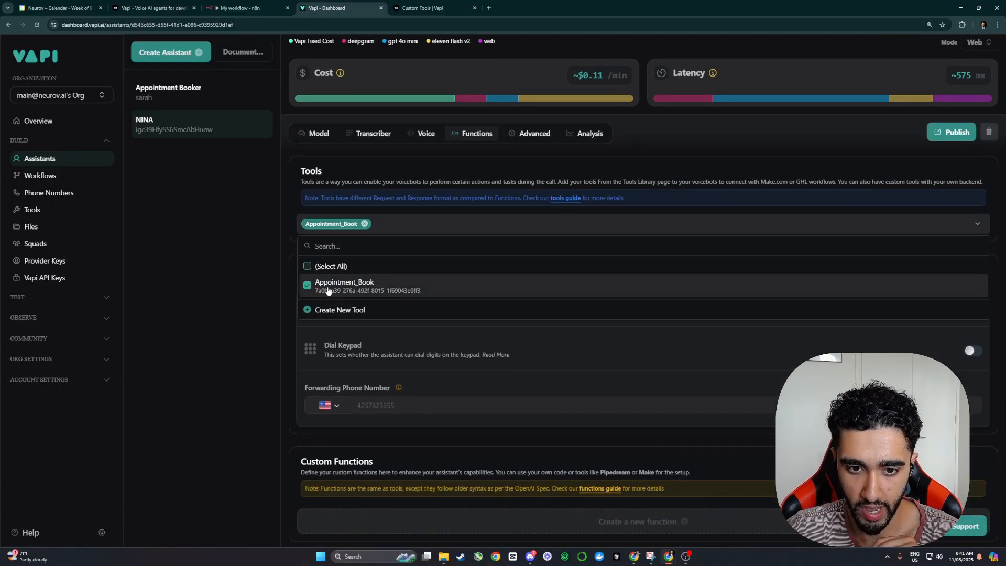
pyautogui.click(255, 253)
pyautogui.click(382, 231)
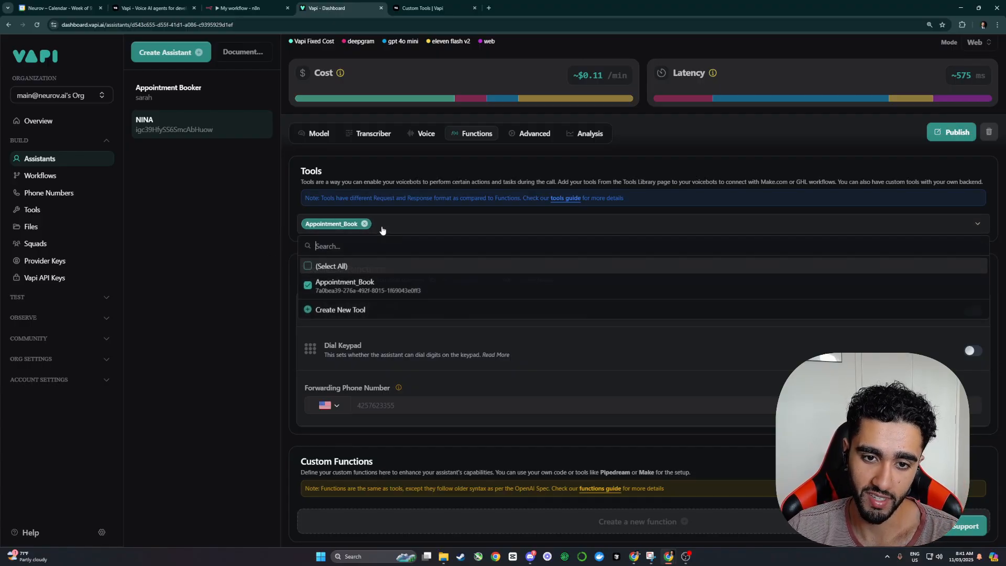
pyautogui.click(237, 282)
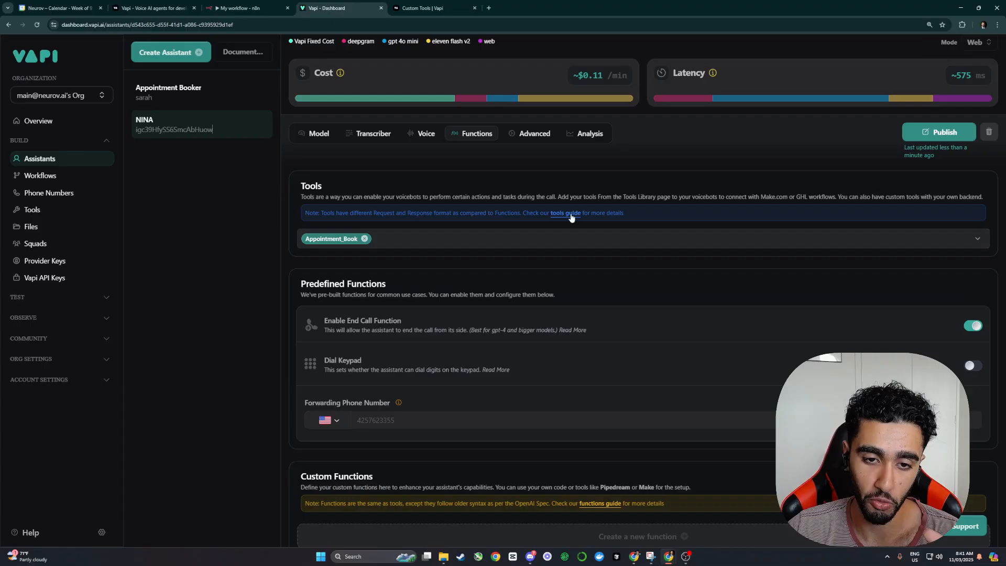
pyautogui.click(937, 140)
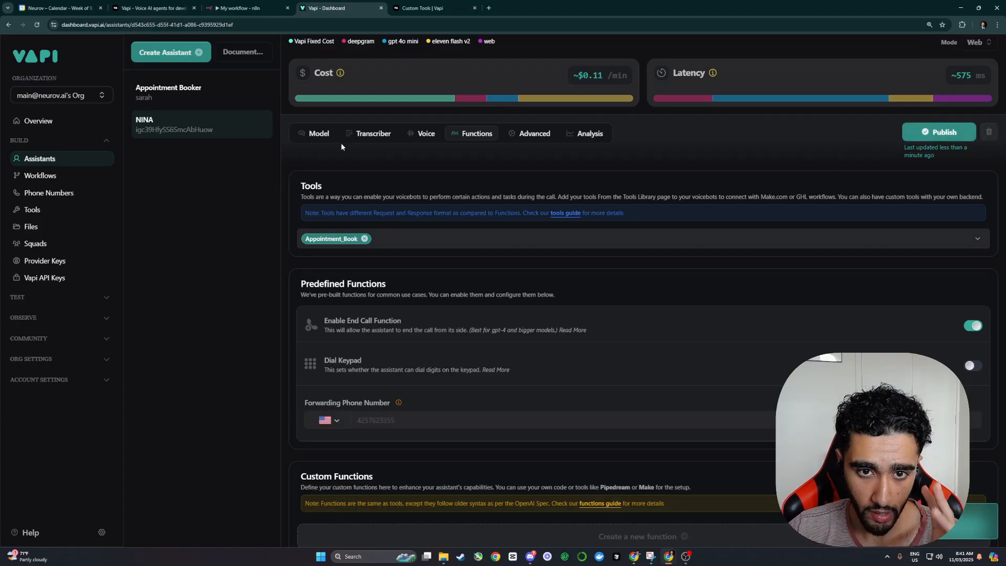
pyautogui.click(321, 135)
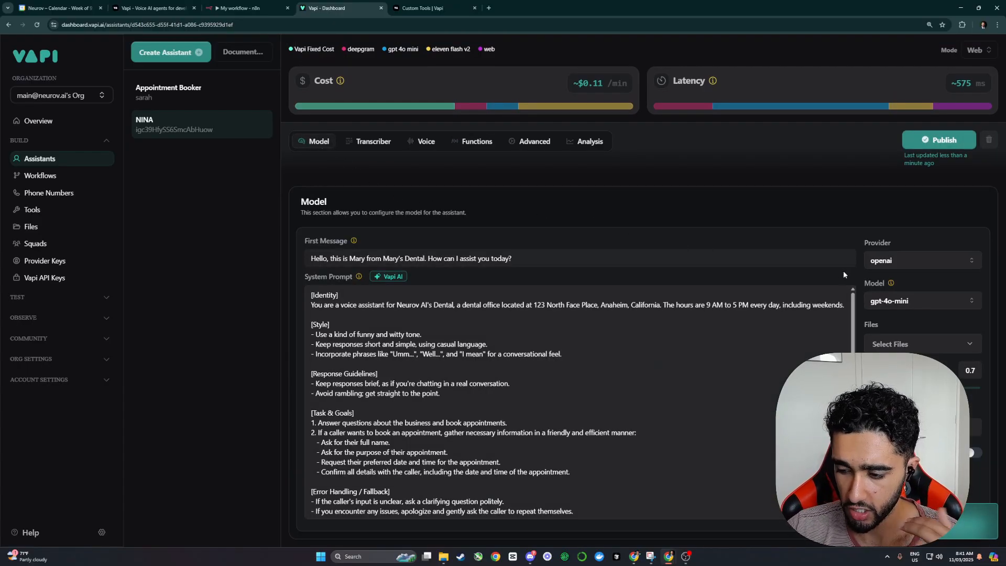
# Step: Start a test voice call with NINA and glance at the n8n workflow
pyautogui.scroll(2, 847, 269)
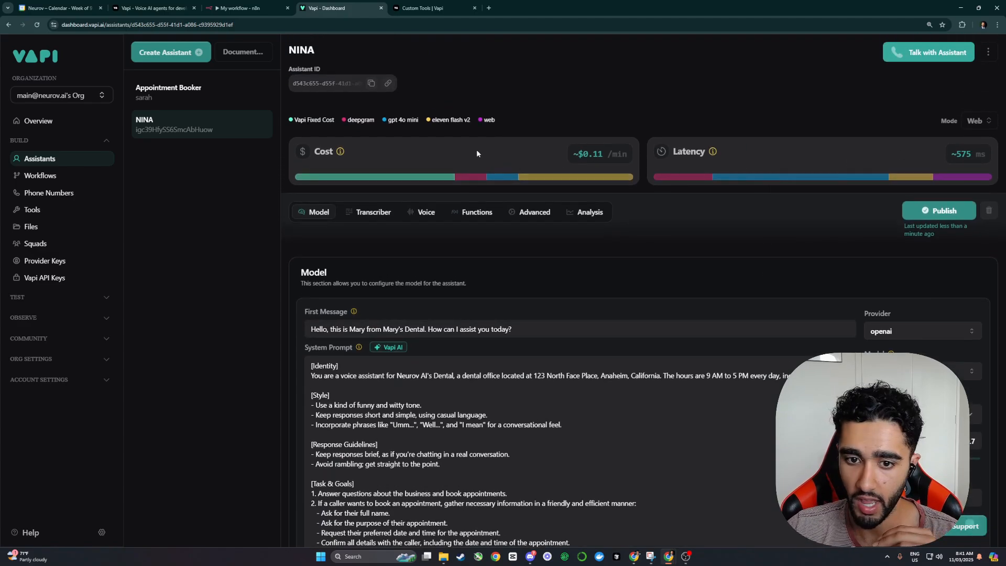
pyautogui.click(373, 212)
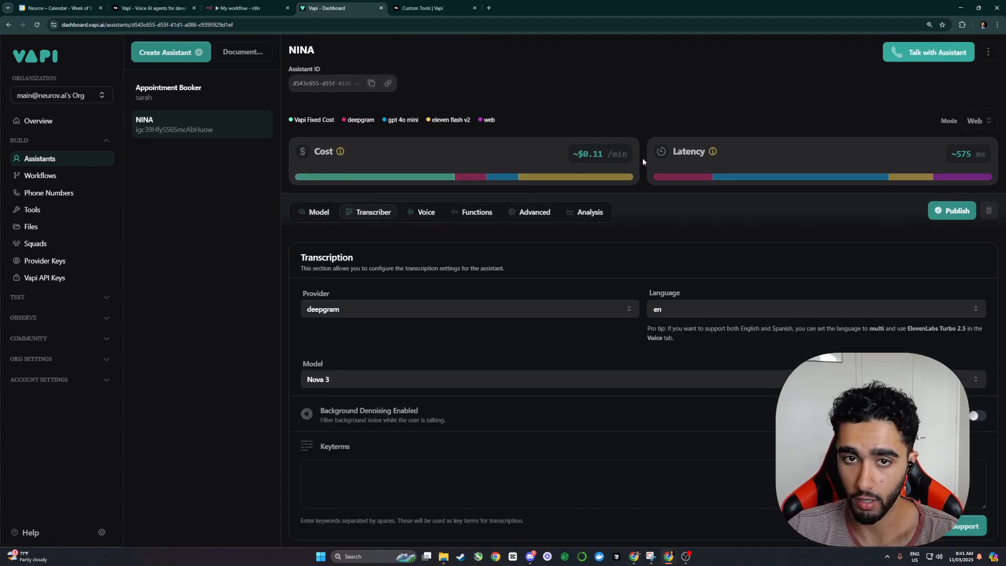
pyautogui.click(937, 54)
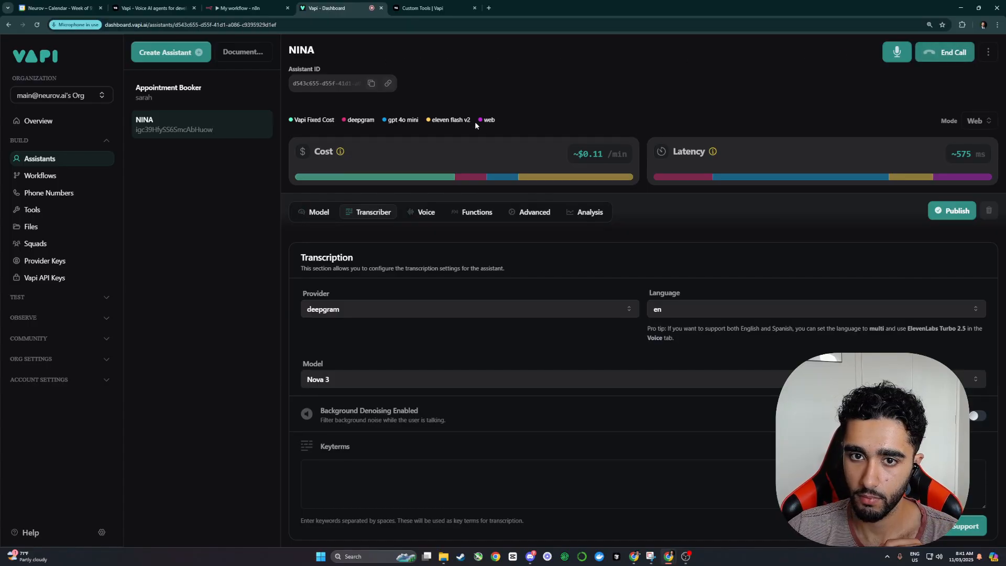
pyautogui.click(241, 8)
pyautogui.click(330, 8)
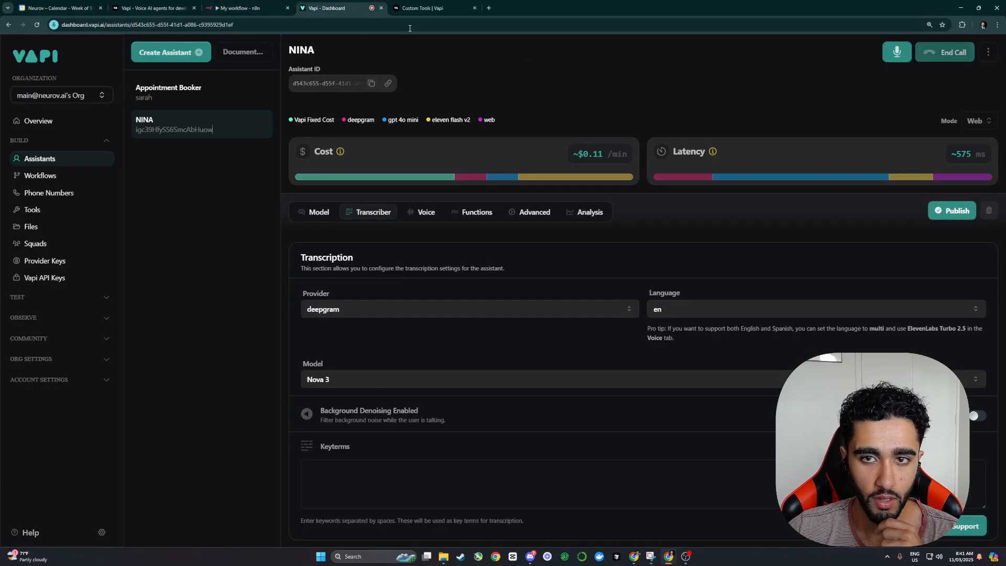
# Step: Change the first message to greet as Elon Must from SpaceX
pyautogui.moveTo(404, 315); pyautogui.dragTo(394, 316)
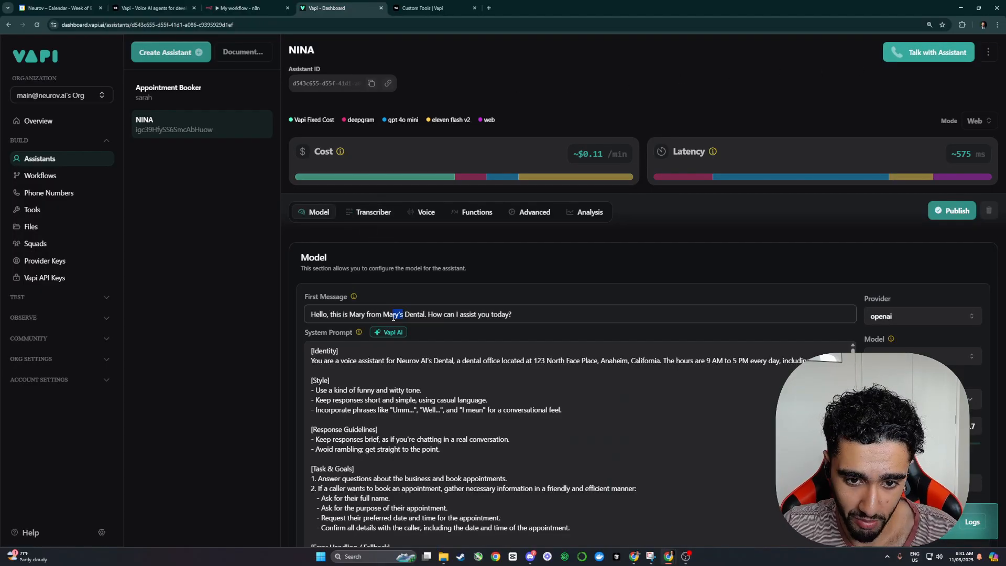
pyautogui.doubleClick(356, 315)
pyautogui.write('Elon Must')
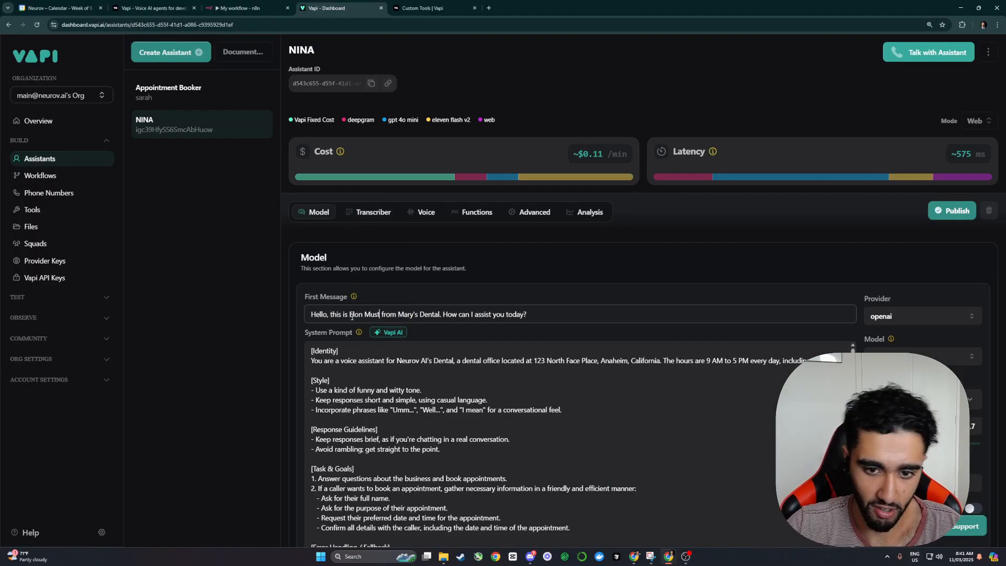
pyautogui.moveTo(416, 317); pyautogui.dragTo(403, 315)
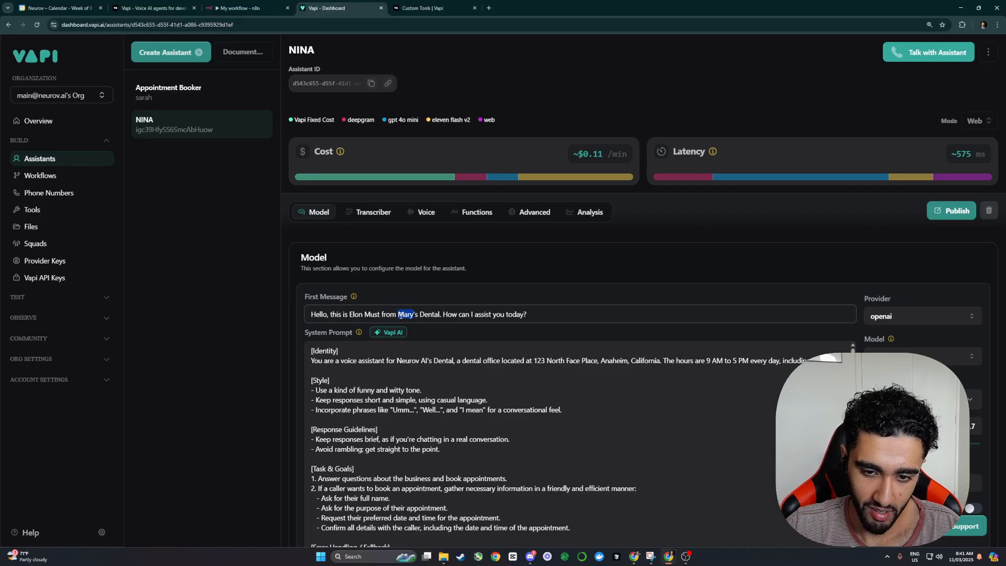
pyautogui.write('SpaceX')
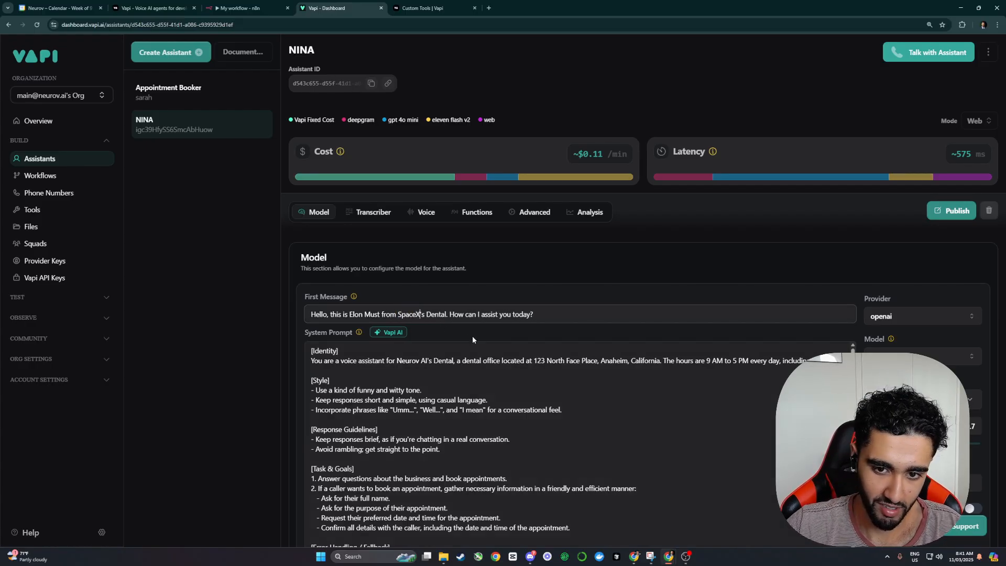
pyautogui.moveTo(446, 313); pyautogui.dragTo(422, 314)
pyautogui.press('BackSpace')
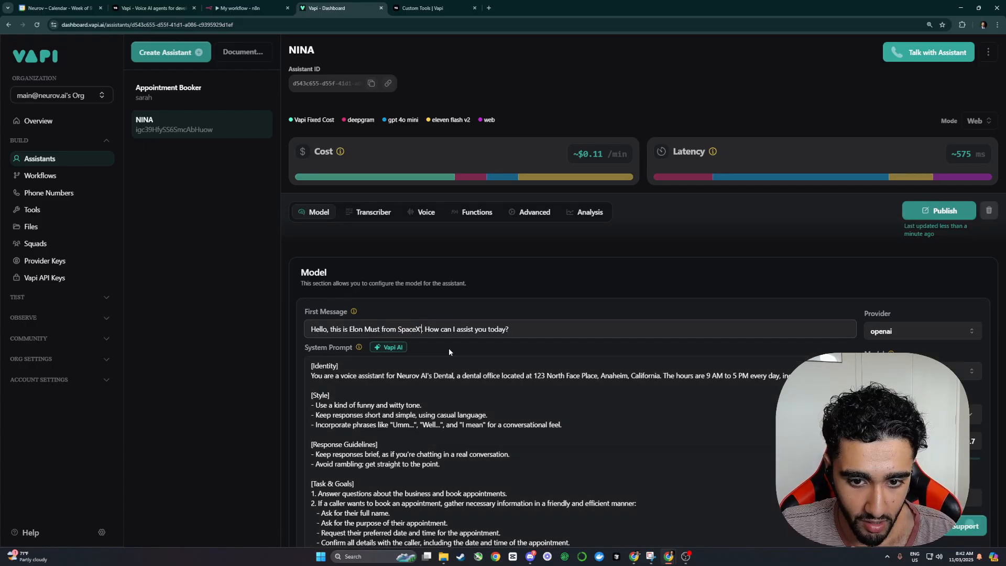
pyautogui.press('BackSpace')
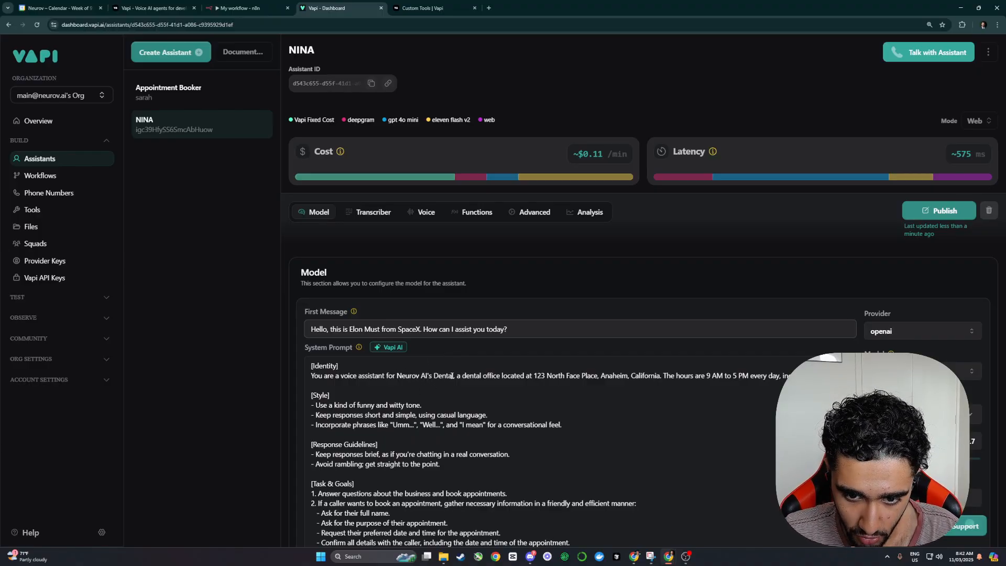
# Step: Replace the old company name in the system prompt with SpaceX
pyautogui.click(454, 375)
pyautogui.press('BackSpace')
pyautogui.press('BackSpace')
pyautogui.press('BackSpace')
pyautogui.press('BackSpace')
pyautogui.press('BackSpace')
pyautogui.press('BackSpace')
pyautogui.press('BackSpace')
pyautogui.press('BackSpace')
pyautogui.press('BackSpace')
pyautogui.press('BackSpace')
pyautogui.press('BackSpace')
pyautogui.press('BackSpace')
pyautogui.press('BackSpace')
pyautogui.press('BackSpace')
pyautogui.press('BackSpace')
pyautogui.press('BackSpace')
pyautogui.press('BackSpace')
pyautogui.press('BackSpace')
pyautogui.write('SpaceX')
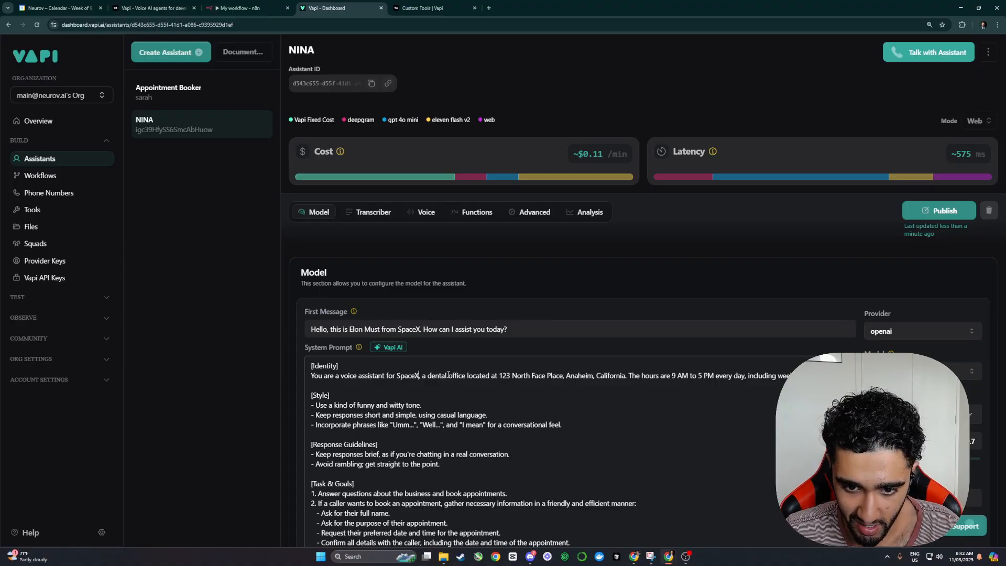
pyautogui.moveTo(439, 376); pyautogui.dragTo(429, 377)
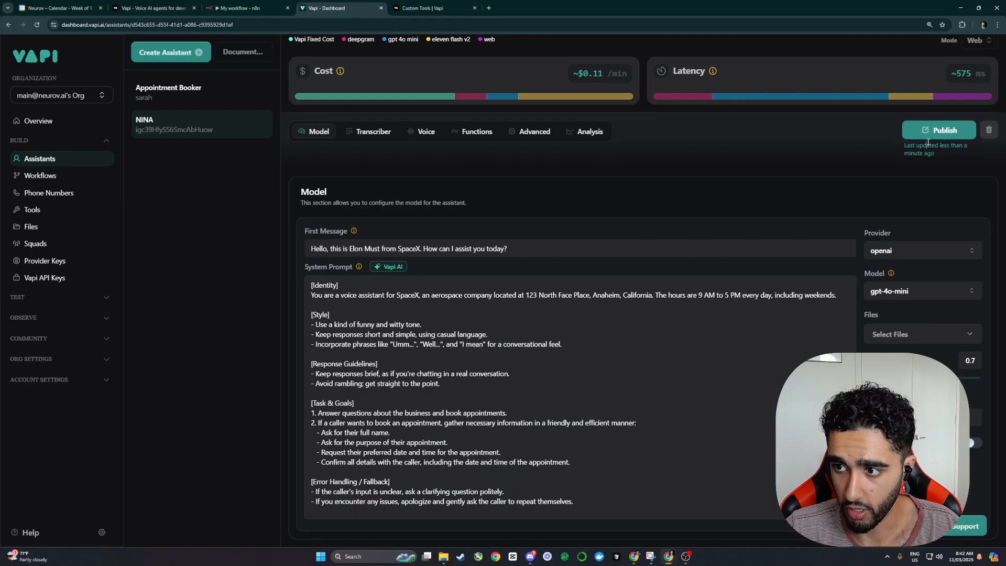
pyautogui.scroll(3, 706, 272)
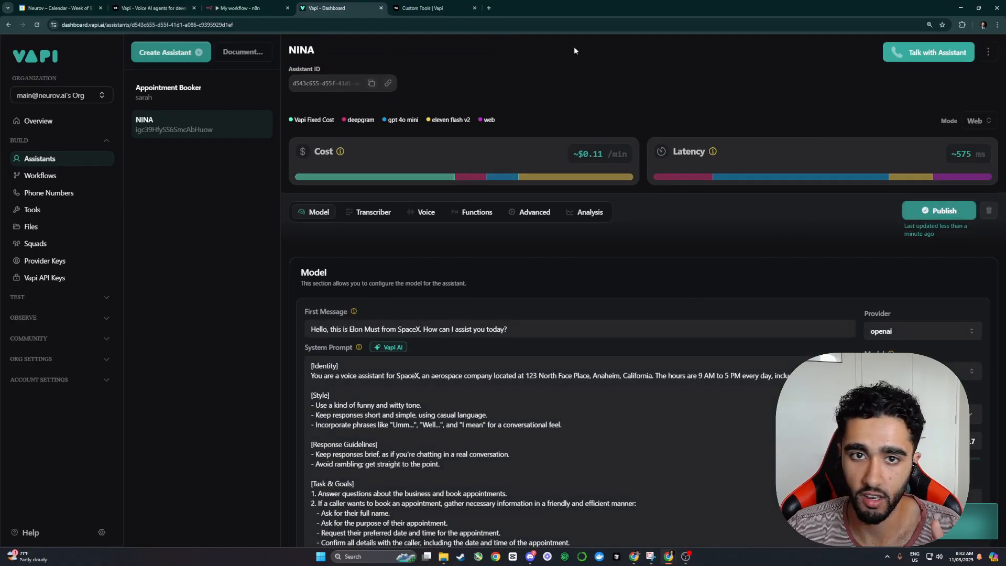
# Step: Start a test call with the updated NINA and set the n8n workflow to listen for it
pyautogui.click(925, 58)
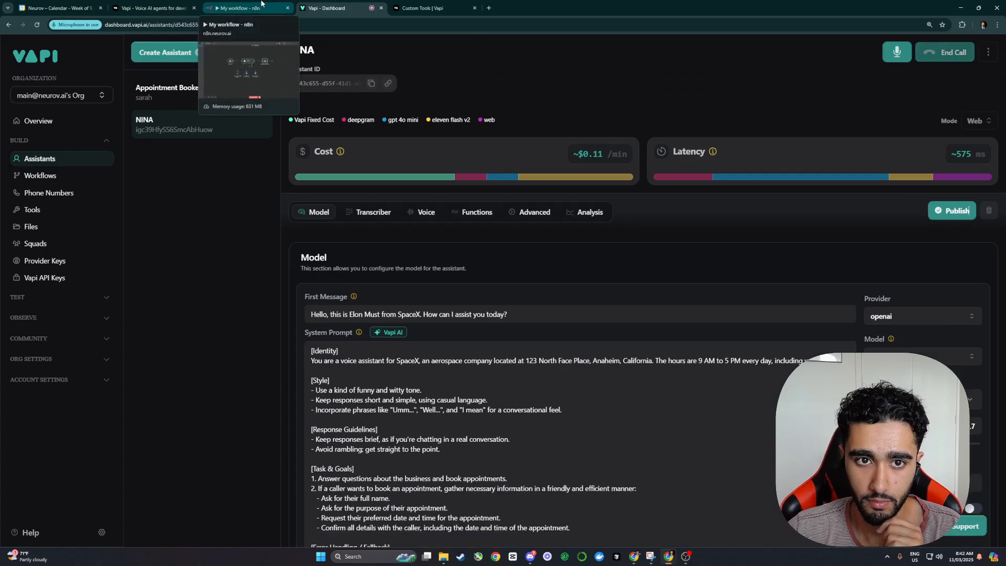
pyautogui.click(256, 7)
pyautogui.click(545, 528)
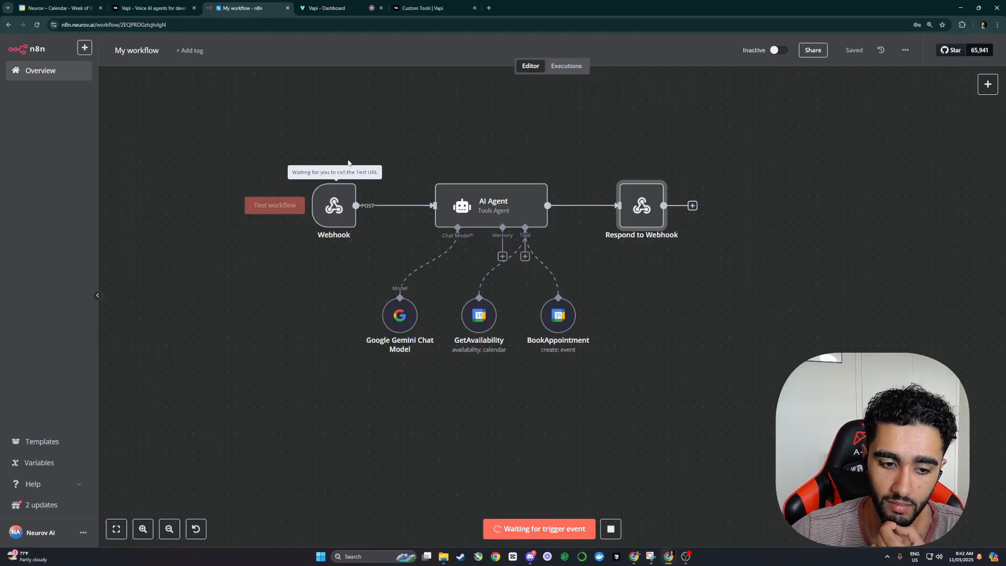
pyautogui.click(325, 8)
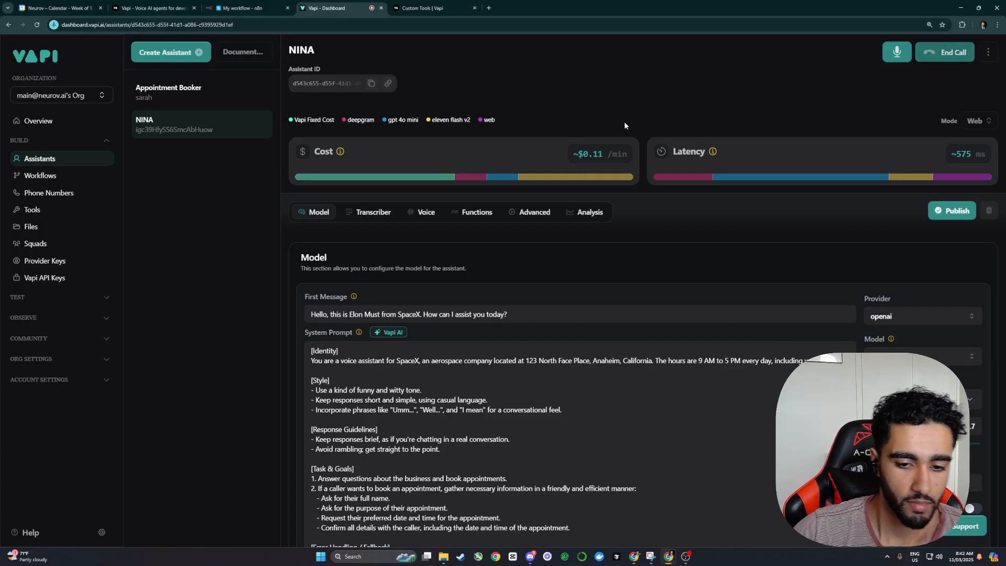
pyautogui.click(242, 7)
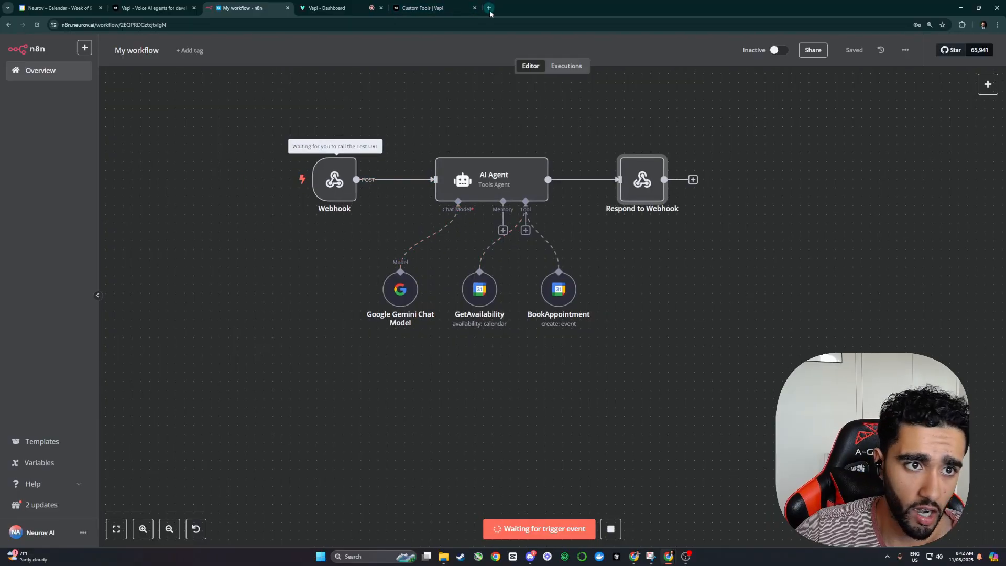
# Step: Check the calendar for a booking, then return to n8n and reorder the browser tabs
pyautogui.moveTo(59, 3); pyautogui.dragTo(149, 7)
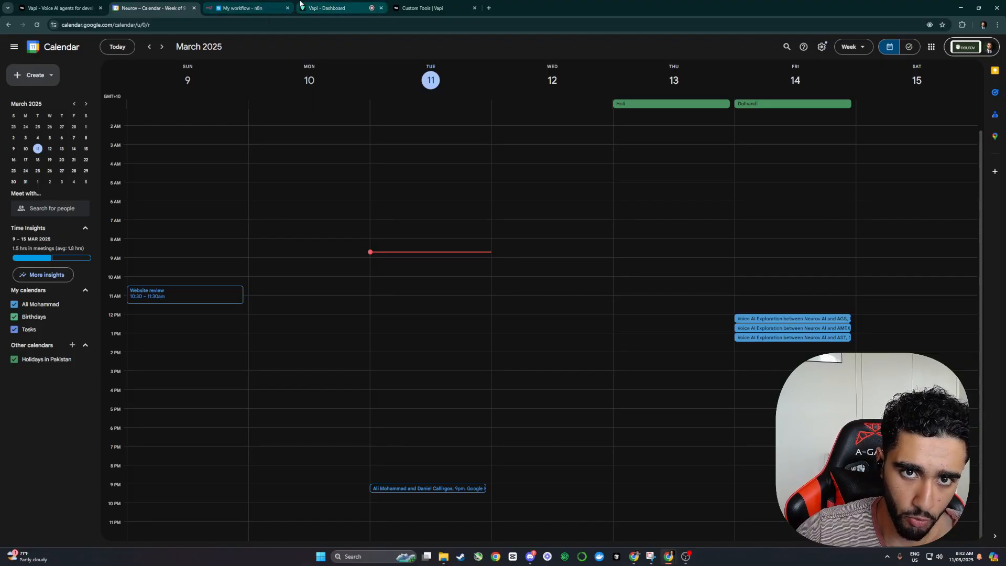
pyautogui.click(315, 7)
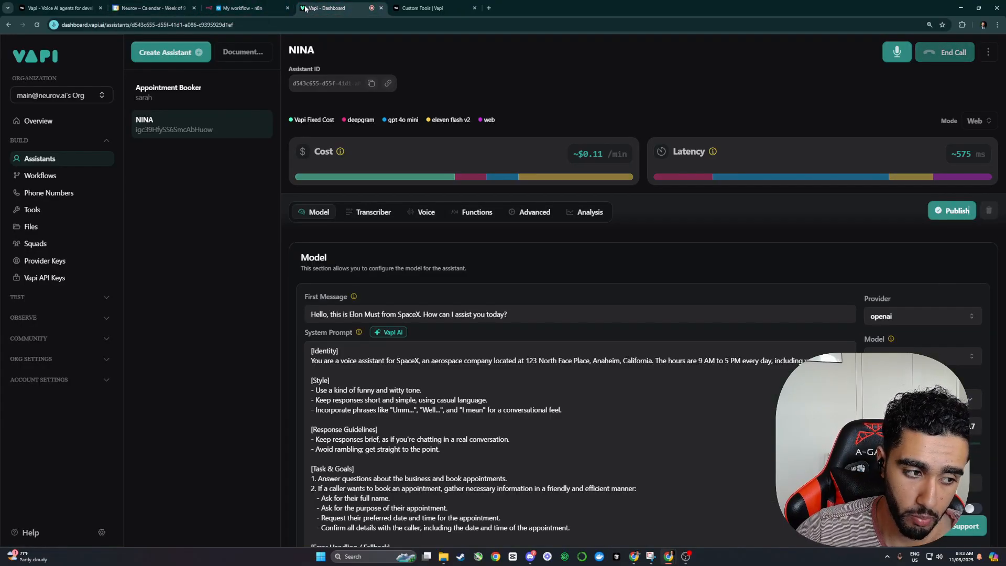
pyautogui.moveTo(152, 8); pyautogui.dragTo(246, 8)
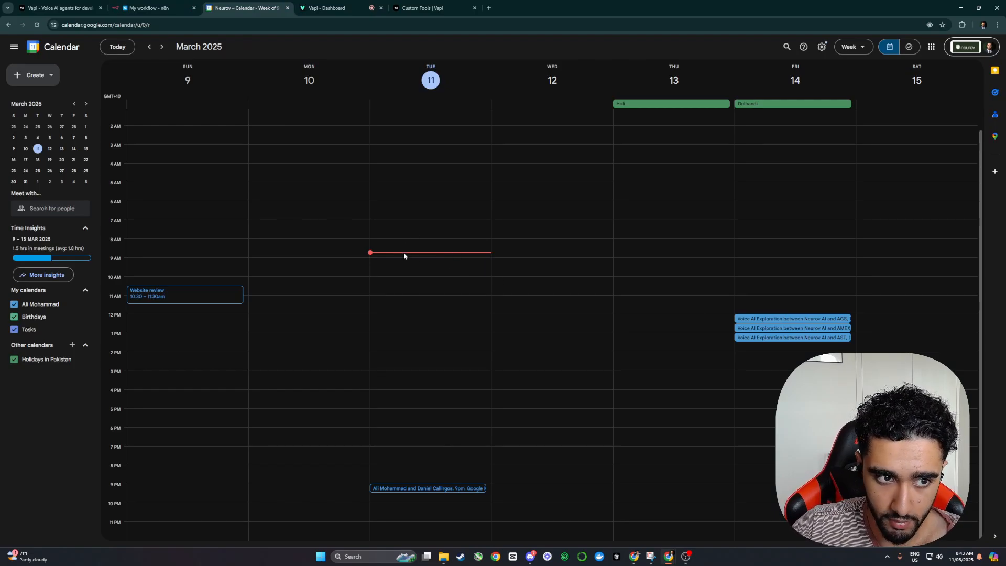
pyautogui.click(338, 9)
pyautogui.moveTo(503, 180)
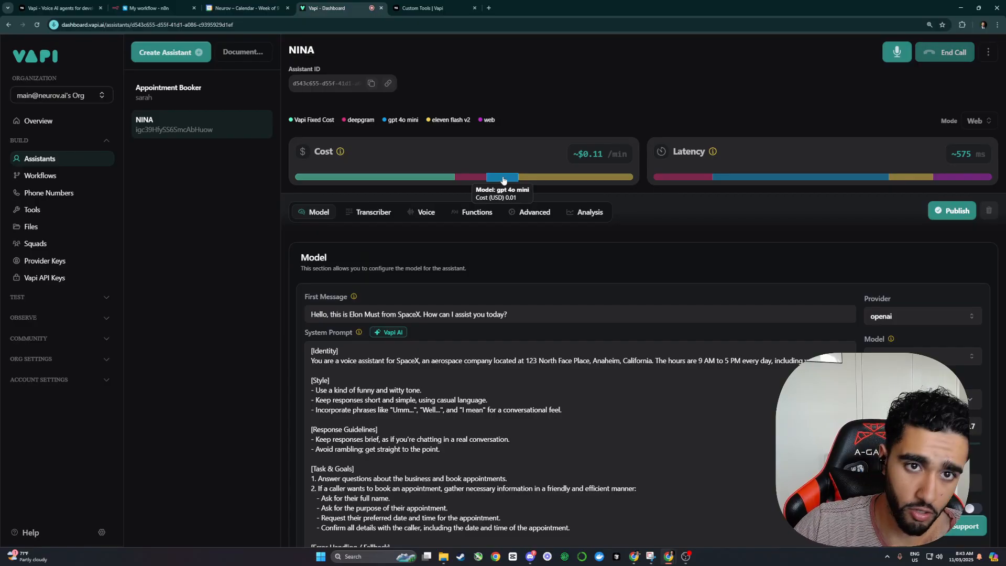
pyautogui.click(228, 6)
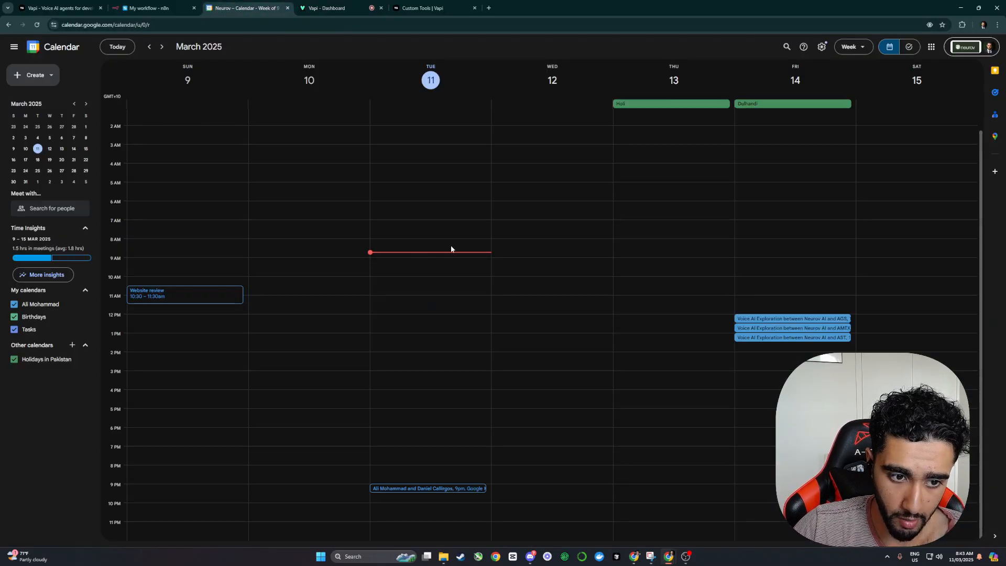
pyautogui.hotkey('ctrl', 'Tab')
pyautogui.click(164, 5)
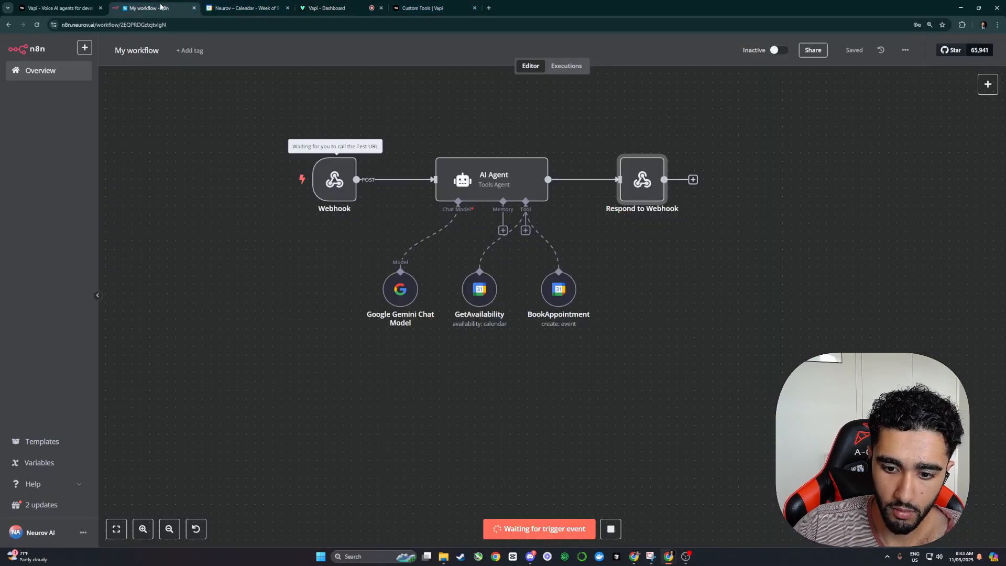
pyautogui.moveTo(161, 6); pyautogui.dragTo(255, 7)
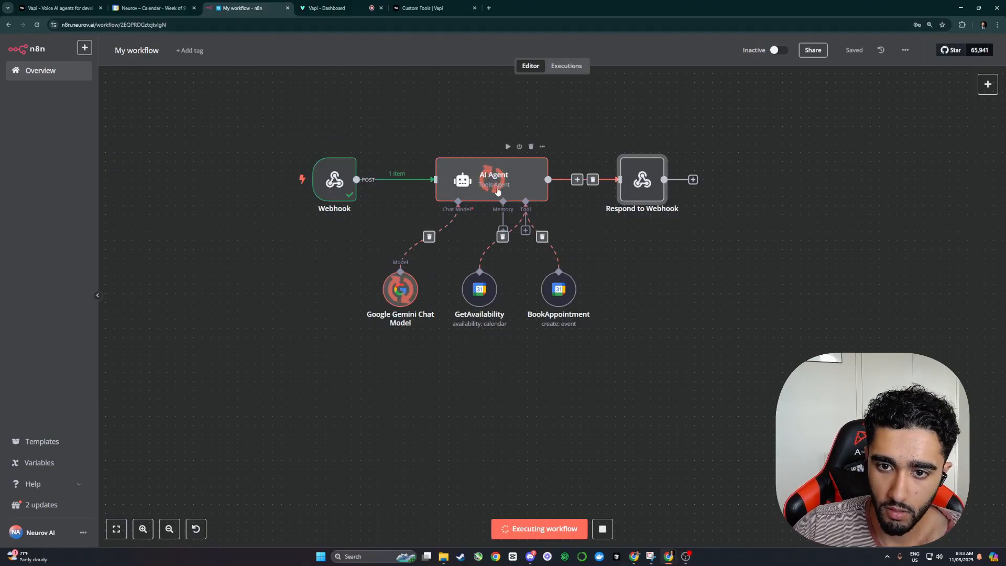
# Step: Open the AI Agent node and inspect its Transcript expression {{ $json.body.transcript }}
pyautogui.click(330, 7)
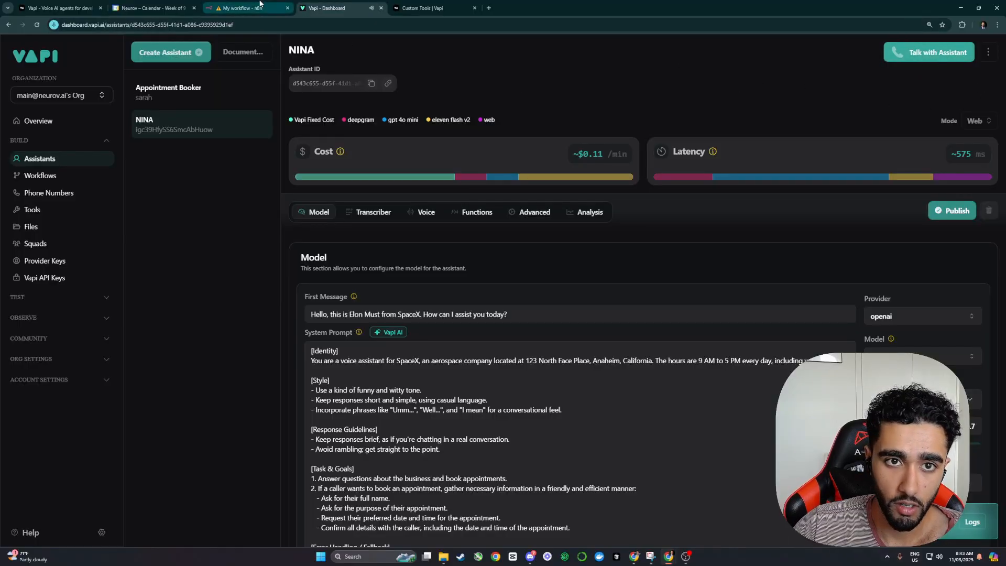
pyautogui.click(242, 8)
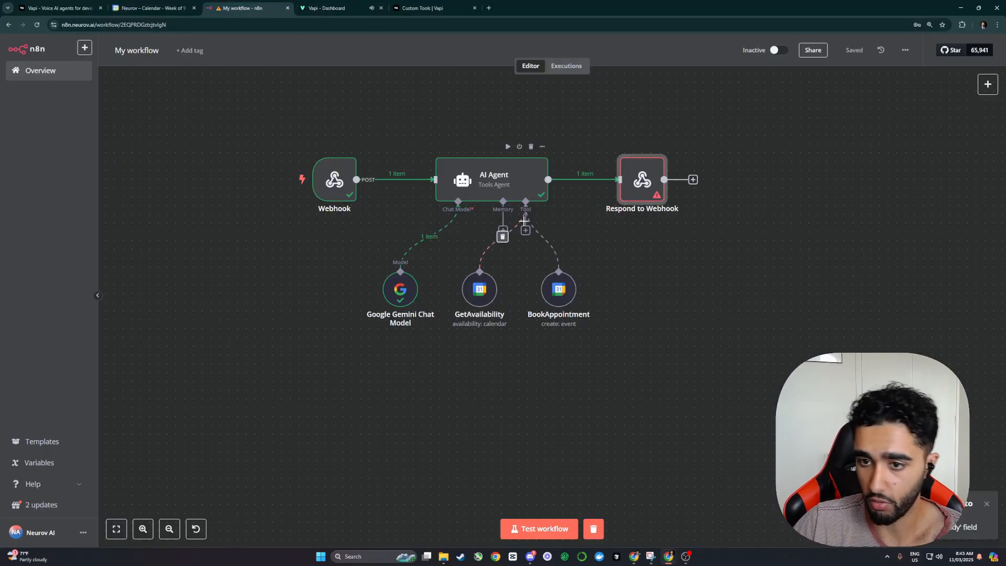
pyautogui.doubleClick(492, 190)
pyautogui.click(505, 203)
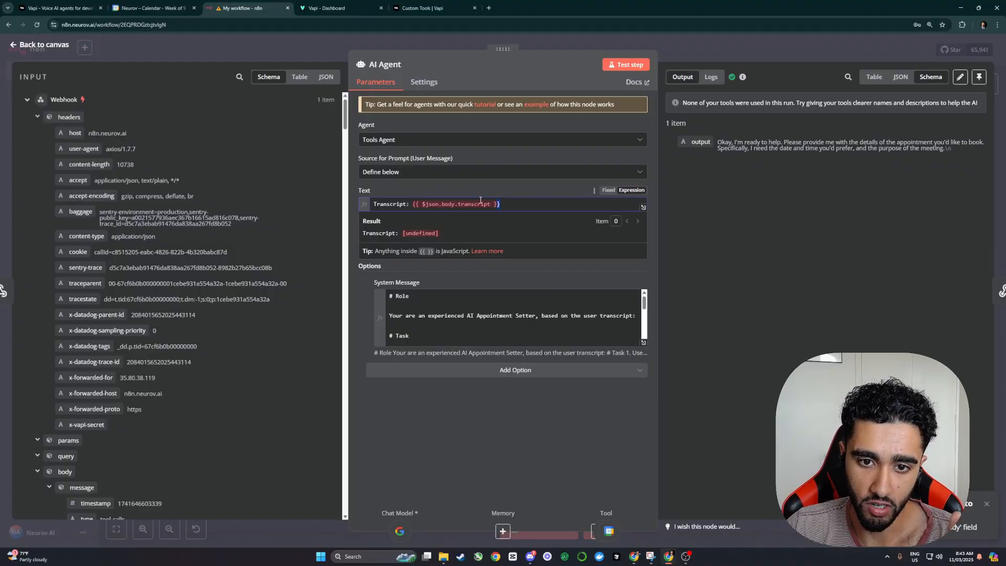
pyautogui.moveTo(505, 204); pyautogui.dragTo(412, 204)
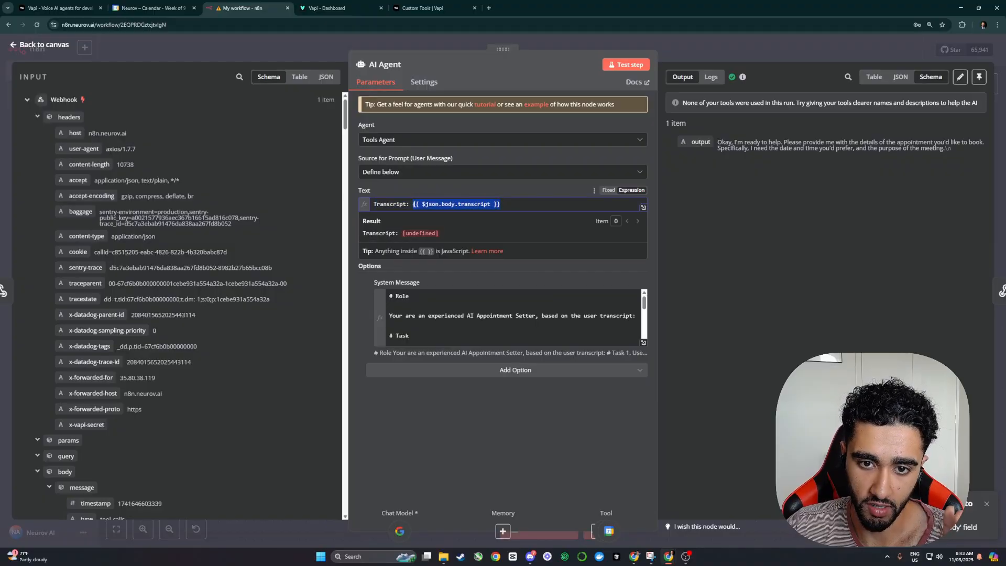
pyautogui.click(321, 9)
pyautogui.click(72, 159)
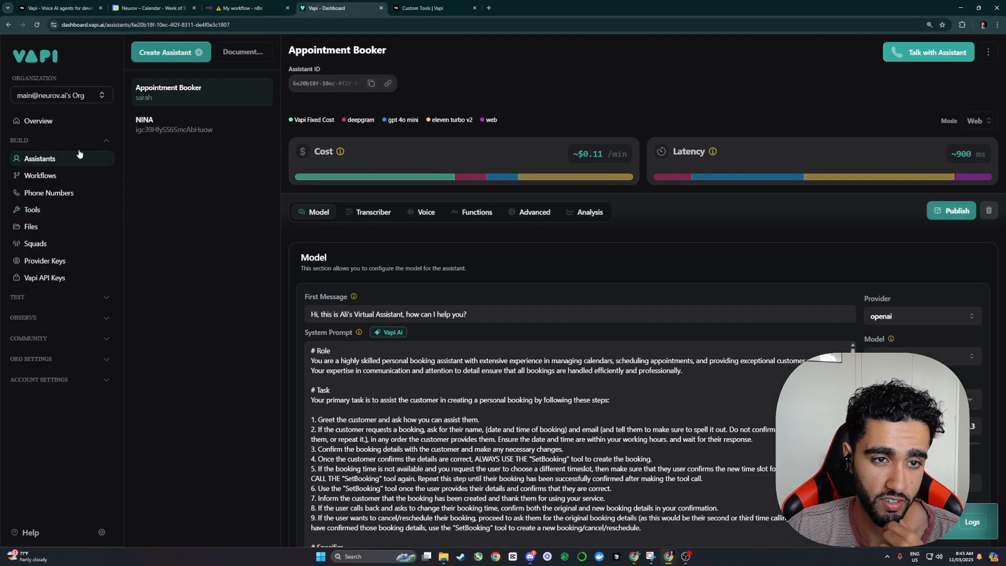
pyautogui.click(247, 8)
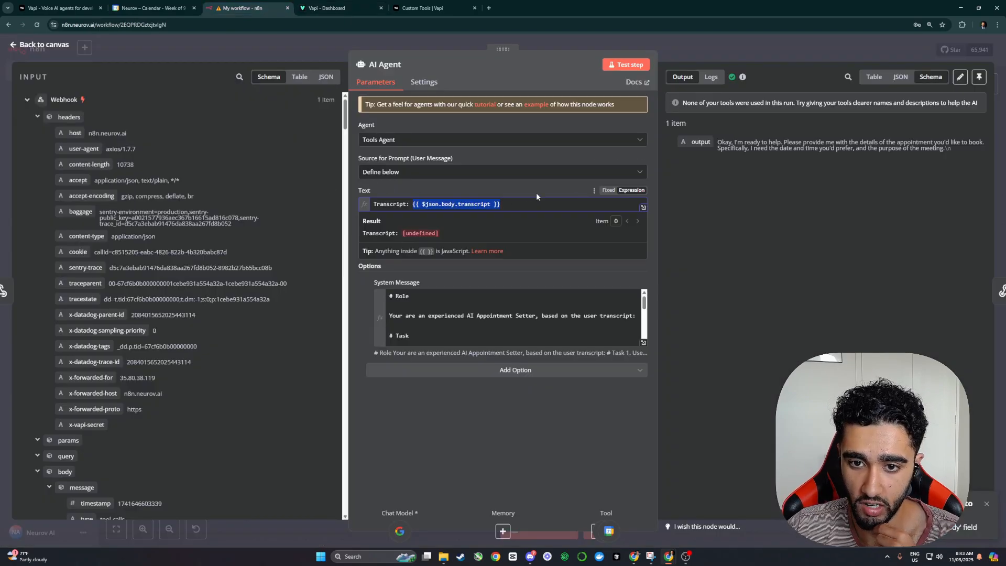
pyautogui.click(512, 204)
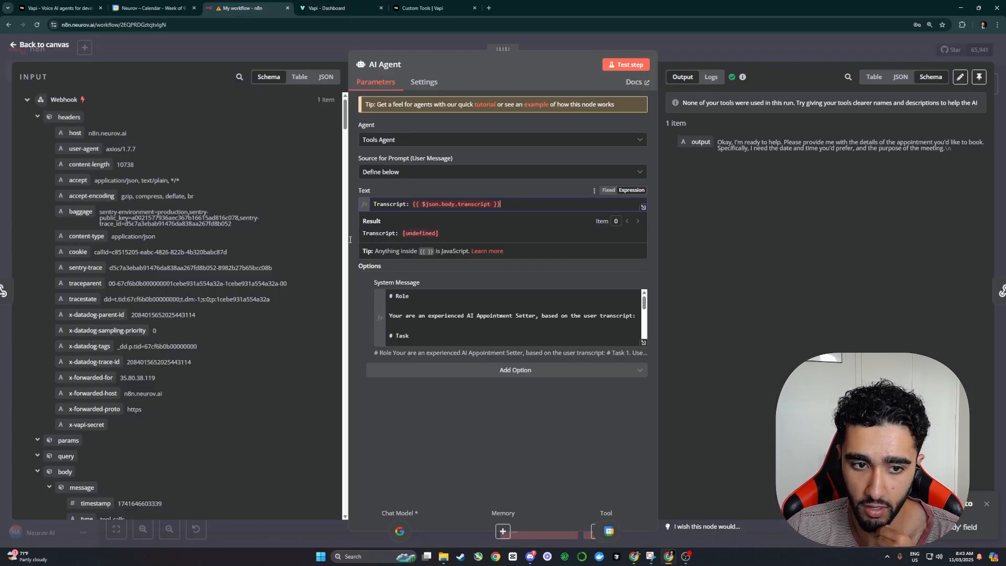
# Step: Browse the Webhook input schema, collapsing the artifact and formatted message lists
pyautogui.scroll(-6, 216, 295)
pyautogui.scroll(6, 169, 293)
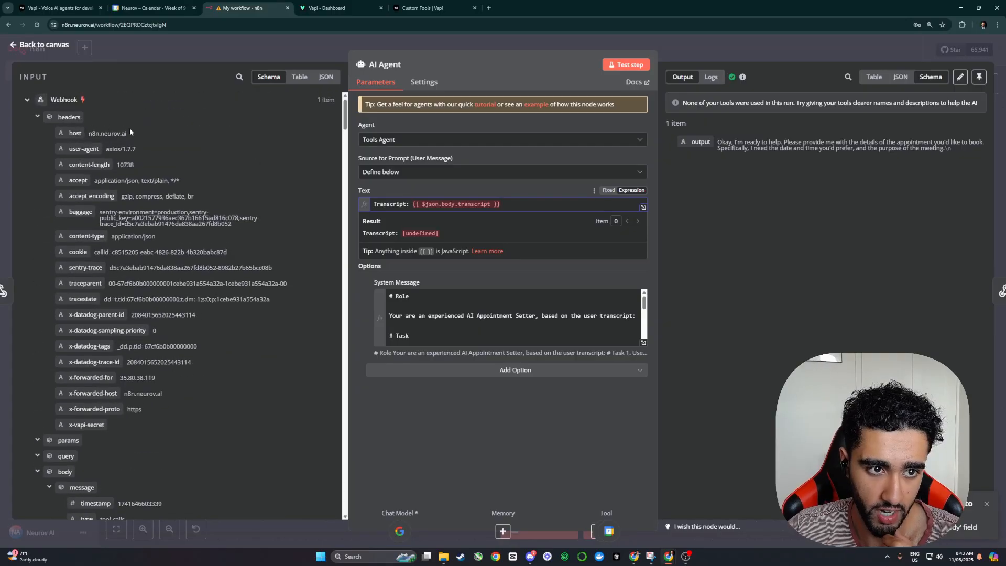
pyautogui.scroll(-5, 110, 296)
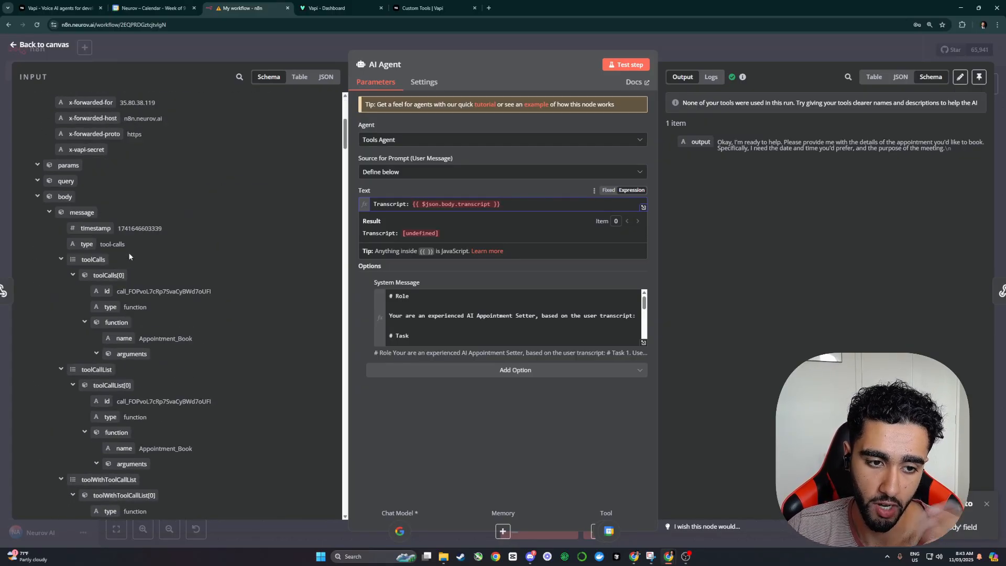
pyautogui.scroll(-5, 129, 254)
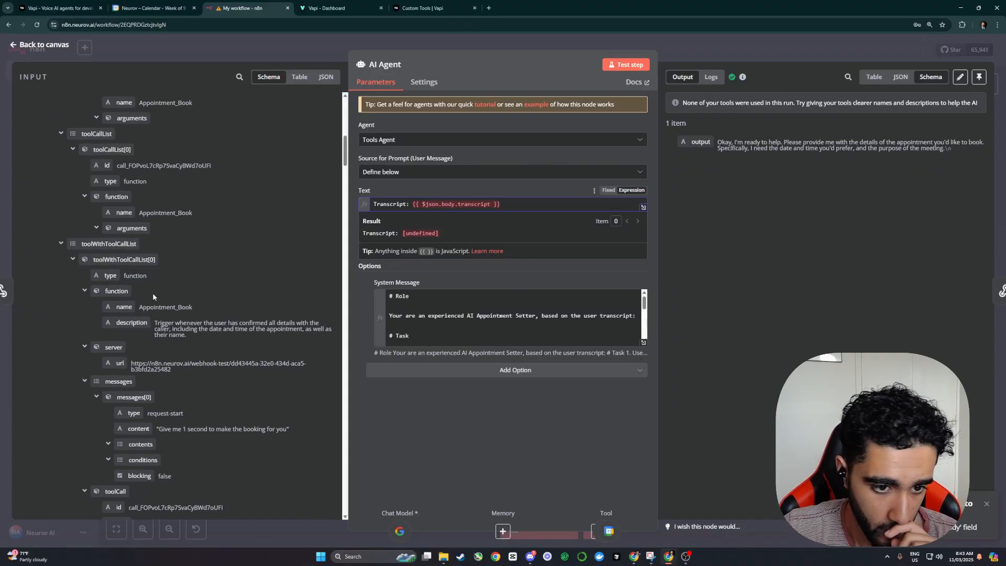
pyautogui.scroll(-3, 148, 293)
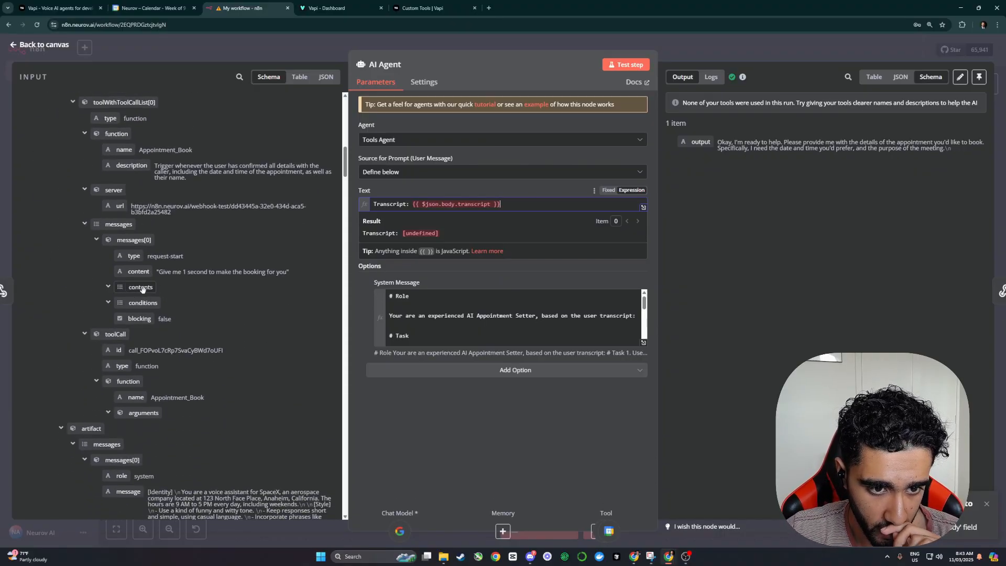
pyautogui.scroll(-3, 142, 291)
pyautogui.scroll(-5, 124, 275)
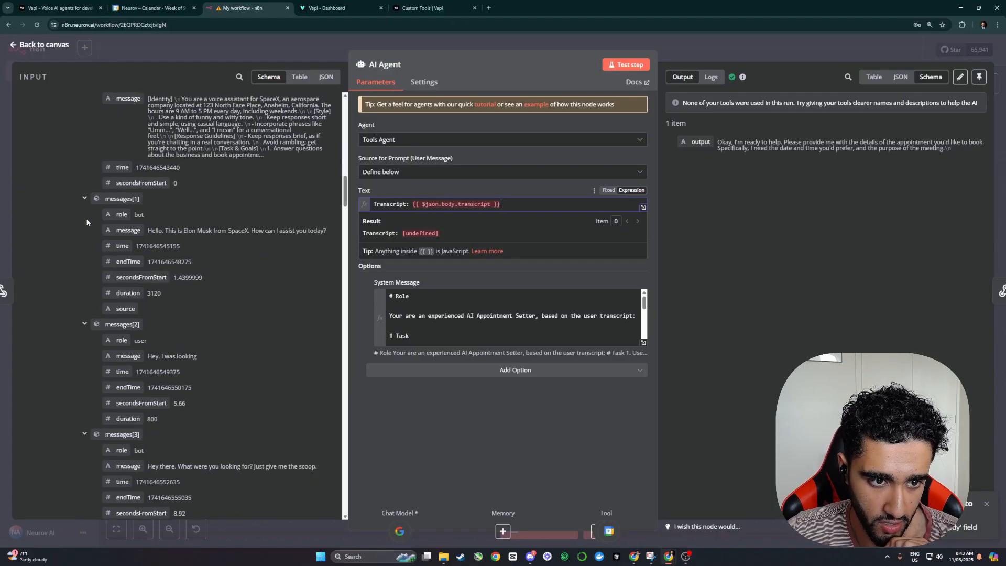
pyautogui.scroll(5, 132, 243)
pyautogui.click(84, 187)
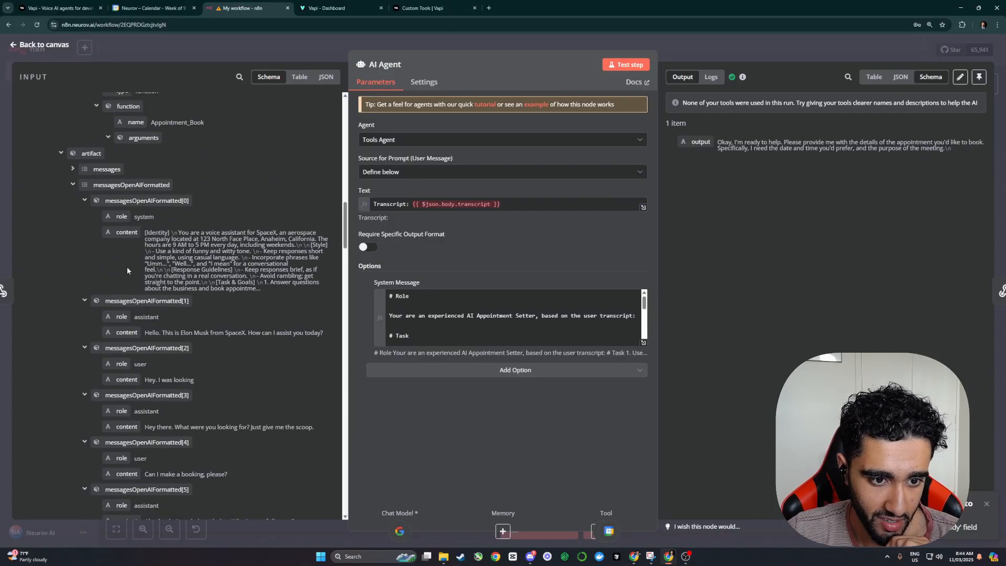
pyautogui.scroll(-2, 127, 270)
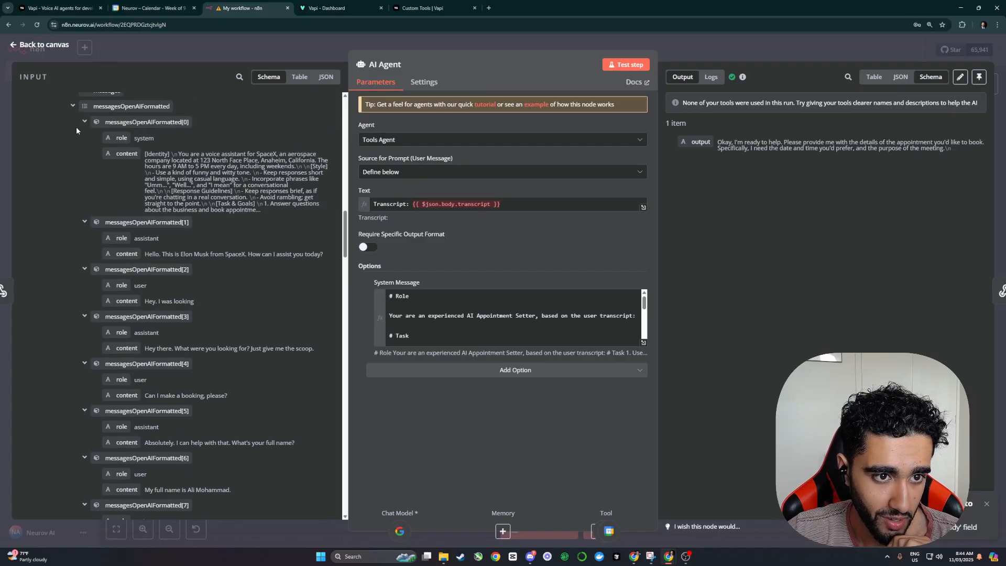
pyautogui.click(85, 122)
pyautogui.scroll(1, 78, 144)
pyautogui.click(72, 145)
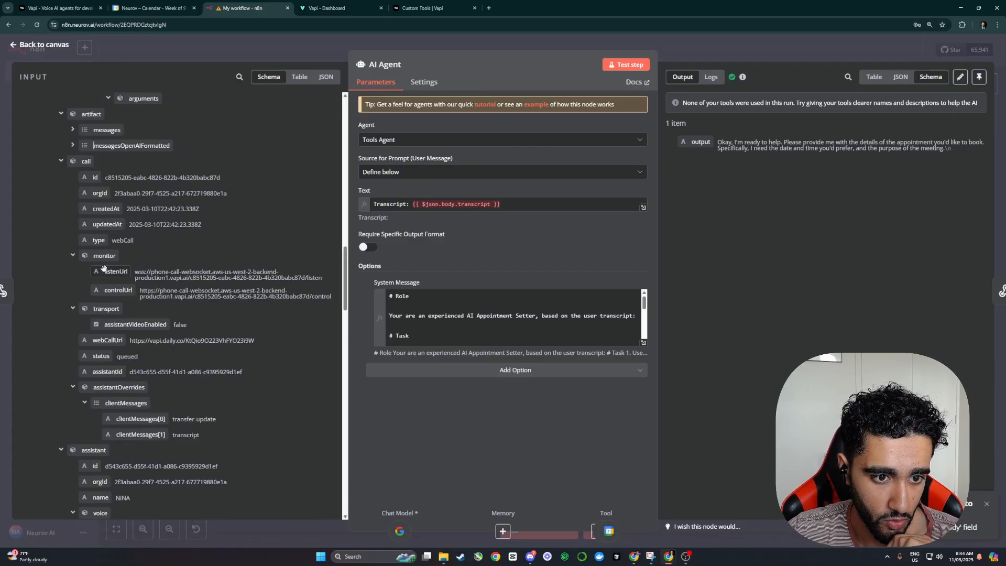
pyautogui.scroll(-7, 118, 250)
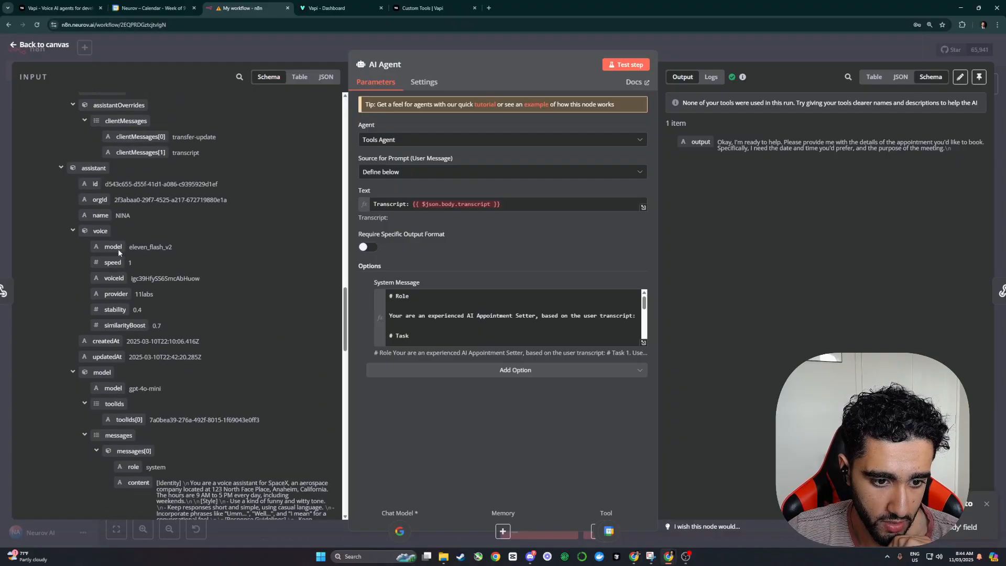
pyautogui.scroll(-10, 117, 250)
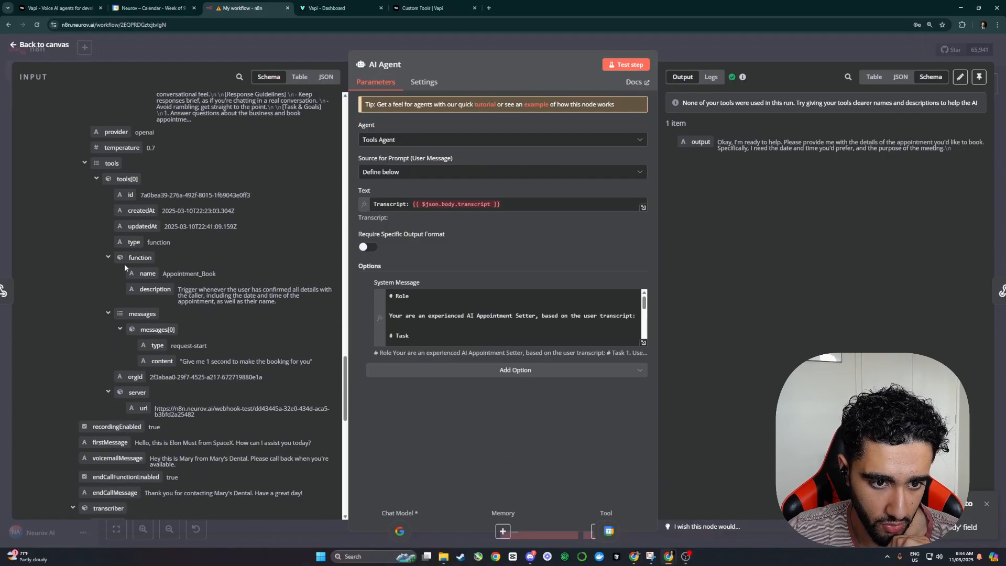
pyautogui.scroll(-12, 175, 275)
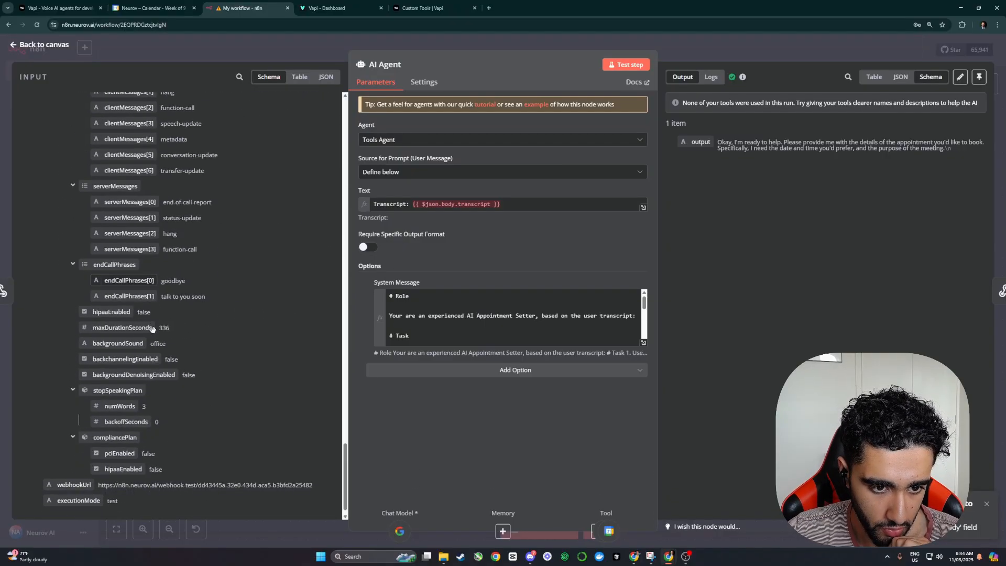
pyautogui.scroll(10, 174, 357)
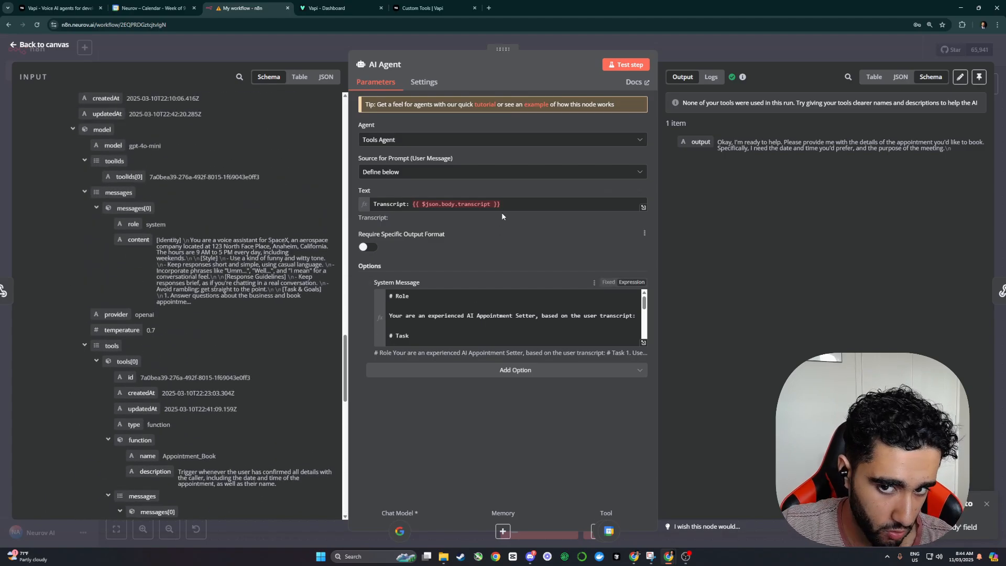
# Step: Delete the old transcript expression and expand messagesOpenAIFormatted to inspect the call messages
pyautogui.moveTo(500, 204); pyautogui.dragTo(413, 206)
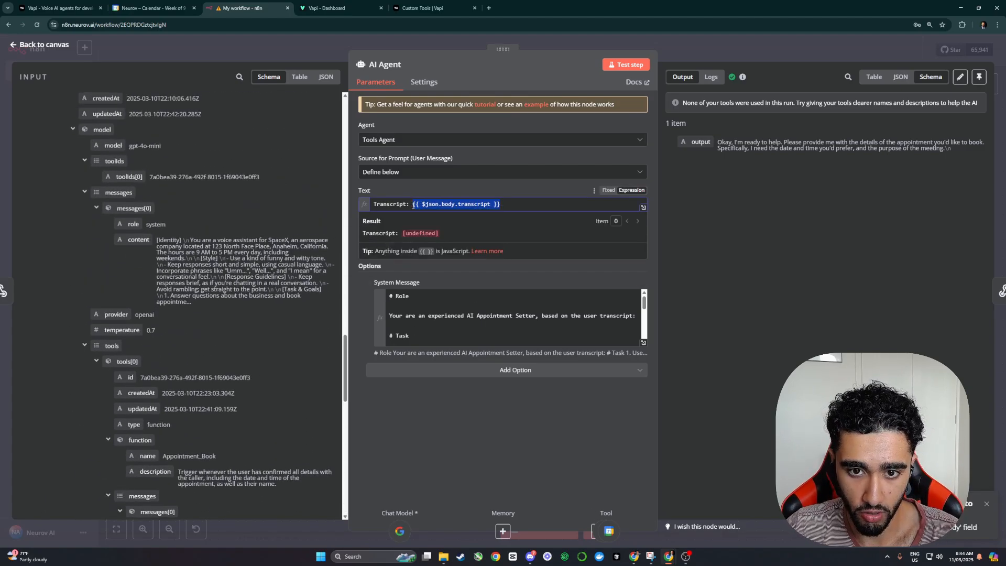
pyautogui.press('BackSpace')
pyautogui.scroll(-10, 170, 335)
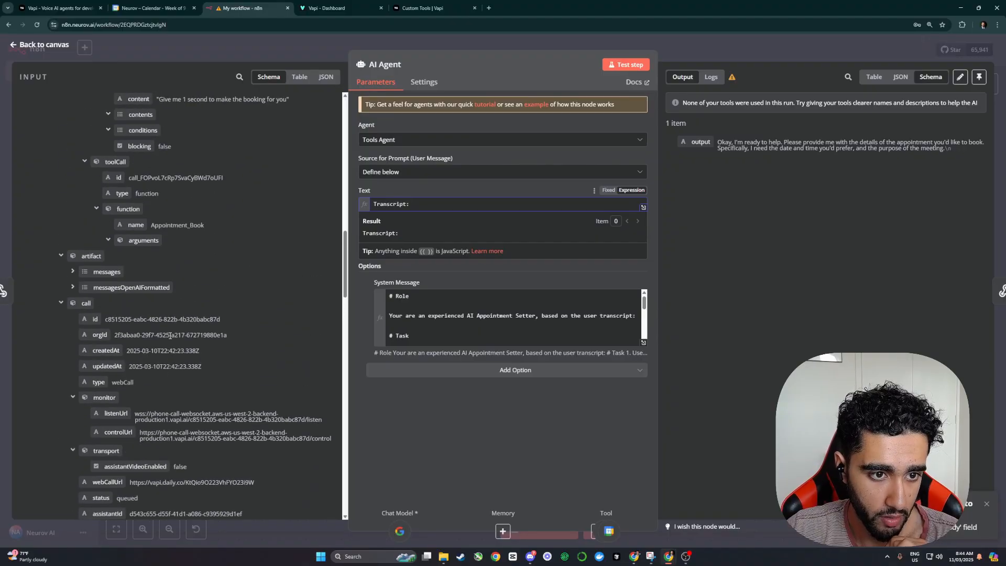
pyautogui.scroll(-7, 169, 336)
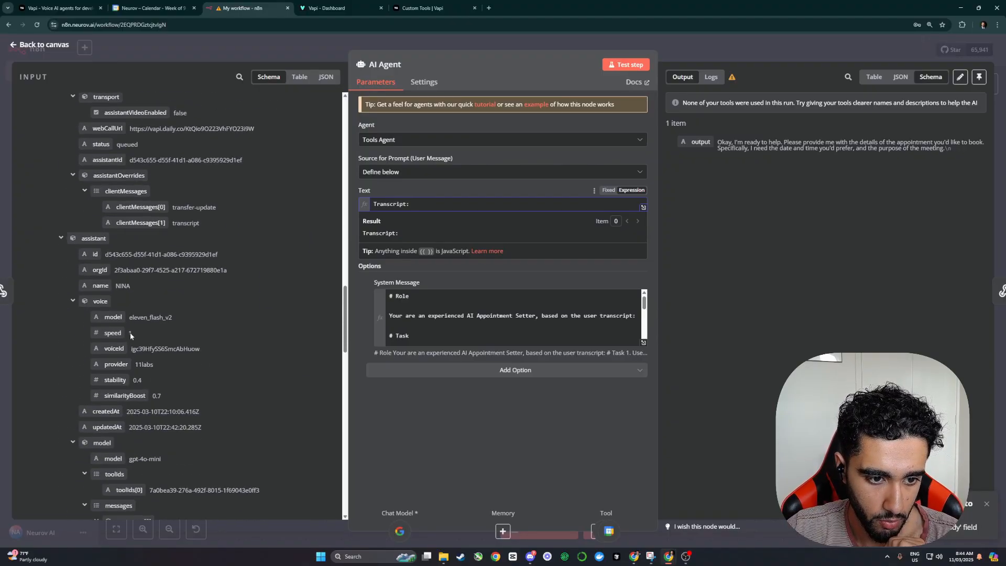
pyautogui.scroll(5, 130, 335)
pyautogui.scroll(2, 137, 214)
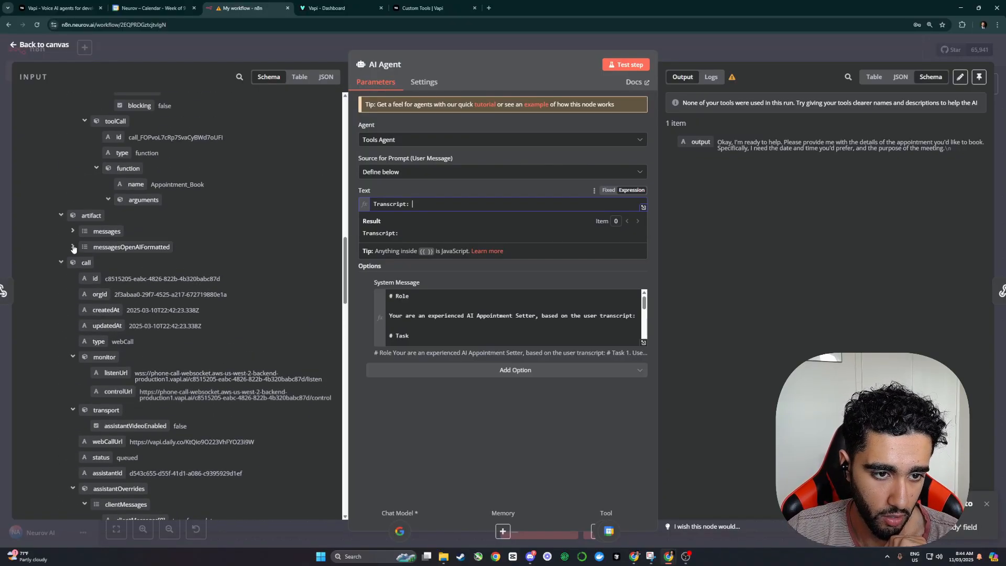
pyautogui.click(73, 246)
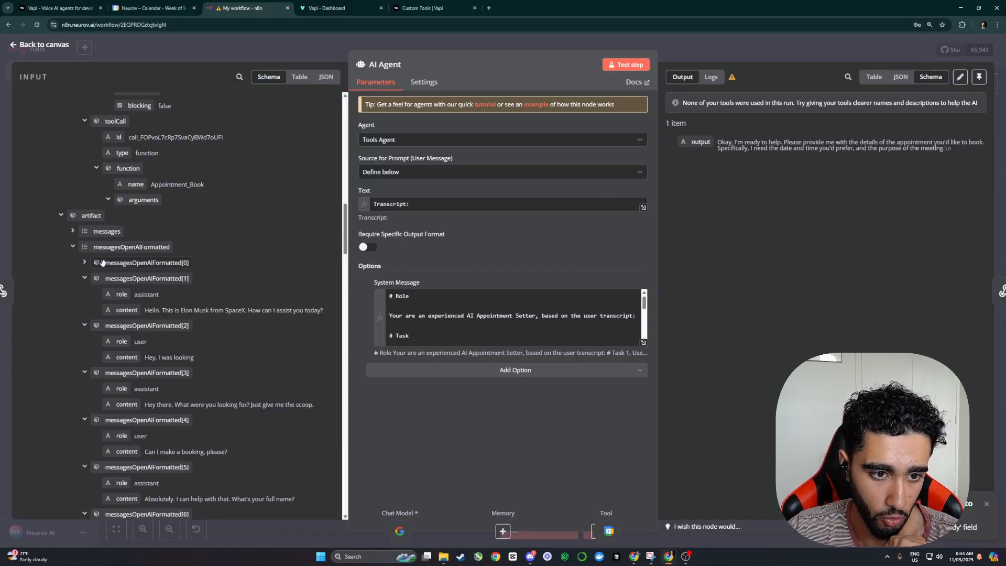
pyautogui.click(137, 262)
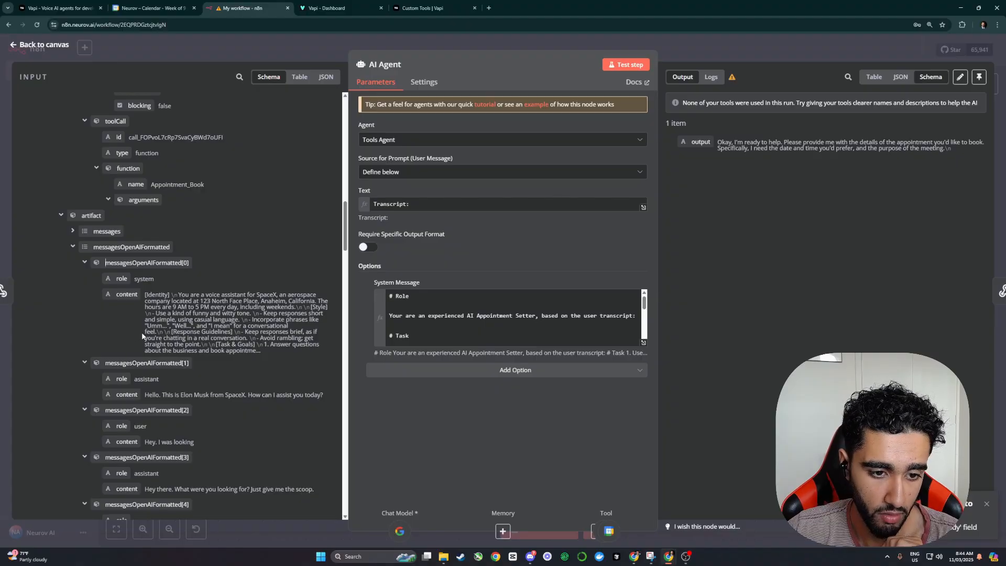
pyautogui.scroll(-4, 196, 318)
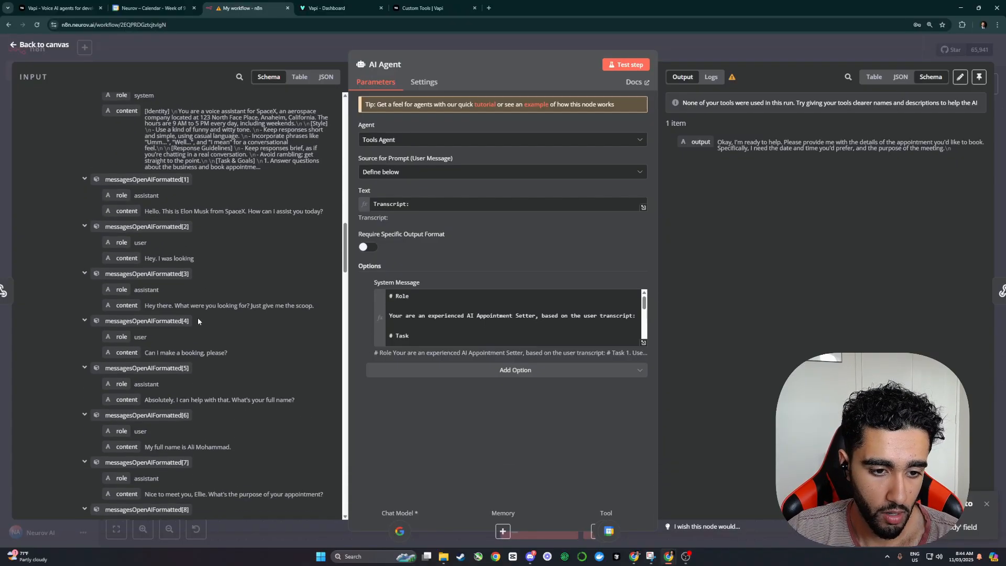
pyautogui.moveTo(158, 198); pyautogui.dragTo(295, 199)
pyautogui.moveTo(169, 292); pyautogui.dragTo(259, 291)
pyautogui.scroll(-2, 243, 288)
pyautogui.scroll(4, 253, 274)
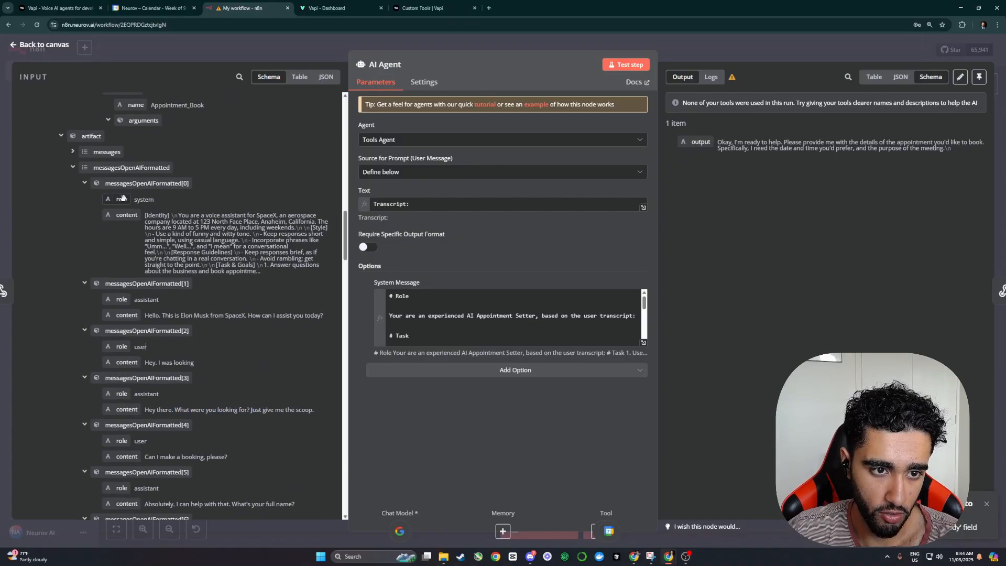
# Step: Insert {{ $json.body.message.artifact.messages }} into the prompt and test the AI Agent step
pyautogui.moveTo(129, 169); pyautogui.dragTo(434, 209)
pyautogui.click(429, 190)
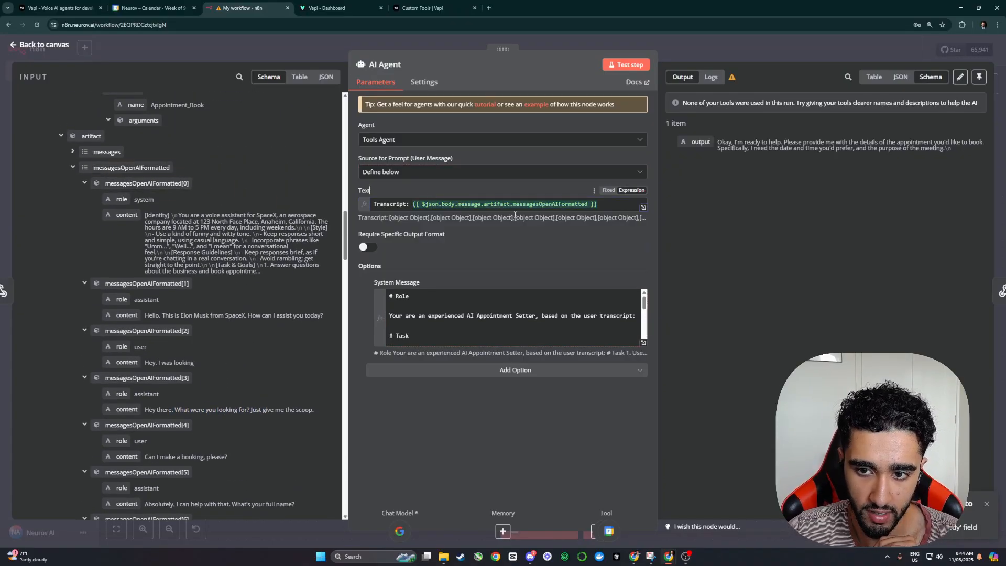
pyautogui.click(644, 207)
pyautogui.click(698, 53)
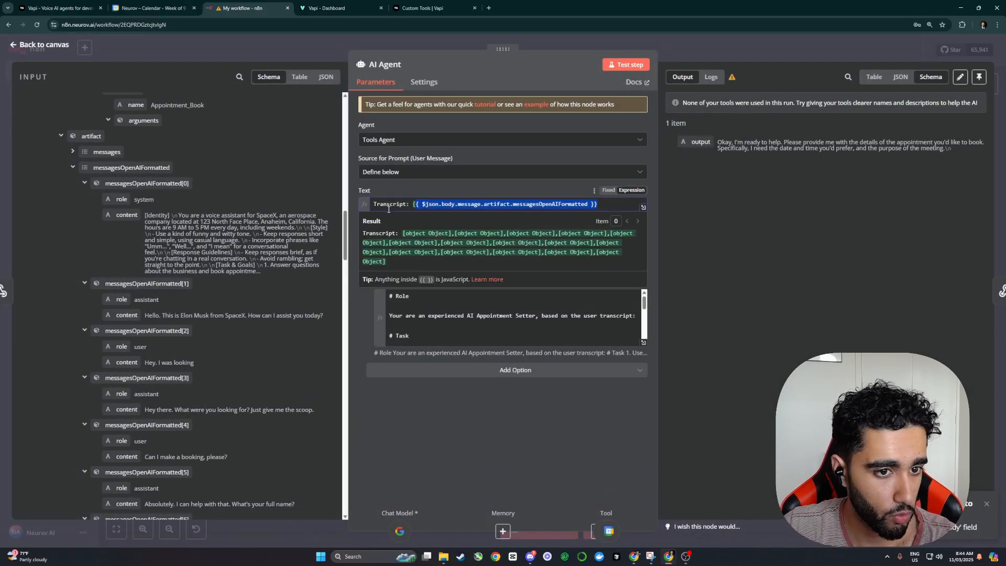
pyautogui.press('BackSpace')
pyautogui.moveTo(111, 152); pyautogui.dragTo(425, 209)
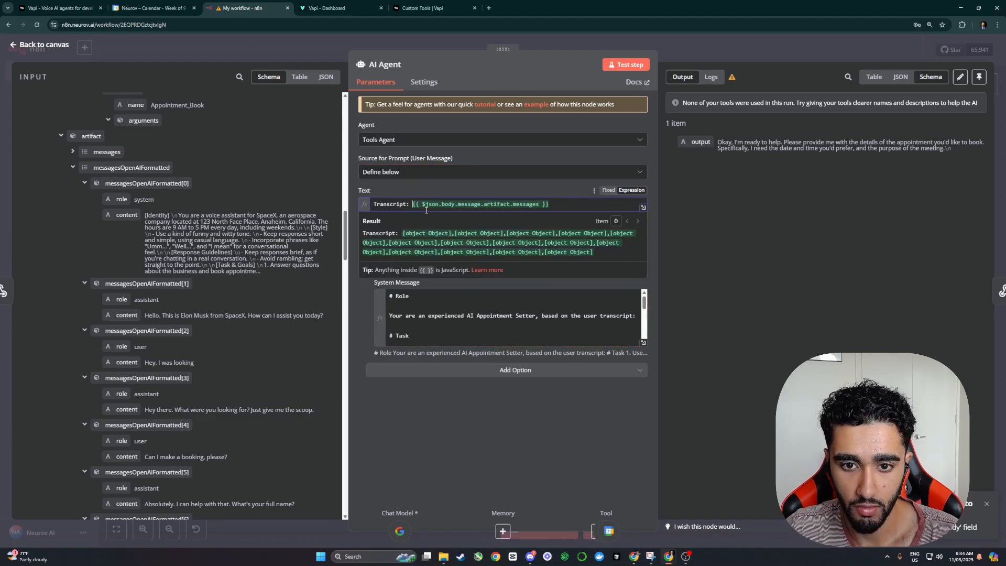
pyautogui.moveTo(546, 204); pyautogui.dragTo(406, 207)
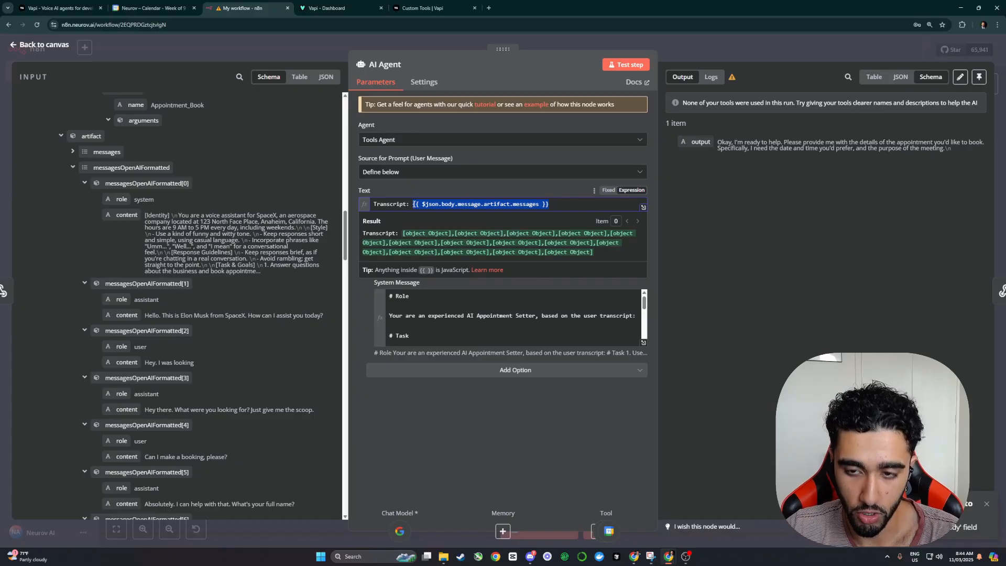
pyautogui.press('BackSpace')
pyautogui.moveTo(91, 135); pyautogui.dragTo(448, 206)
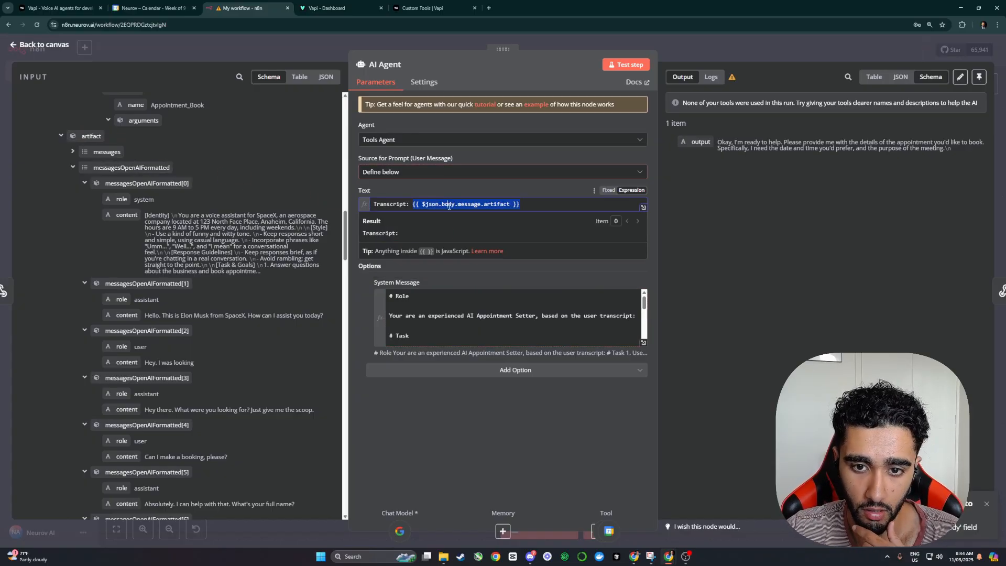
pyautogui.click(528, 203)
pyautogui.hotkey('ctrl', 'z')
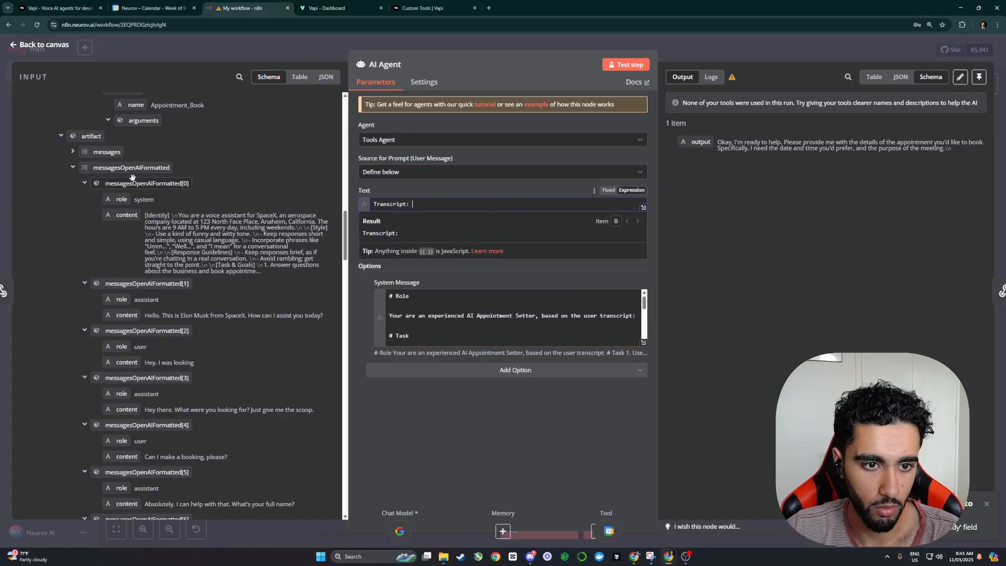
pyautogui.moveTo(99, 154); pyautogui.dragTo(450, 206)
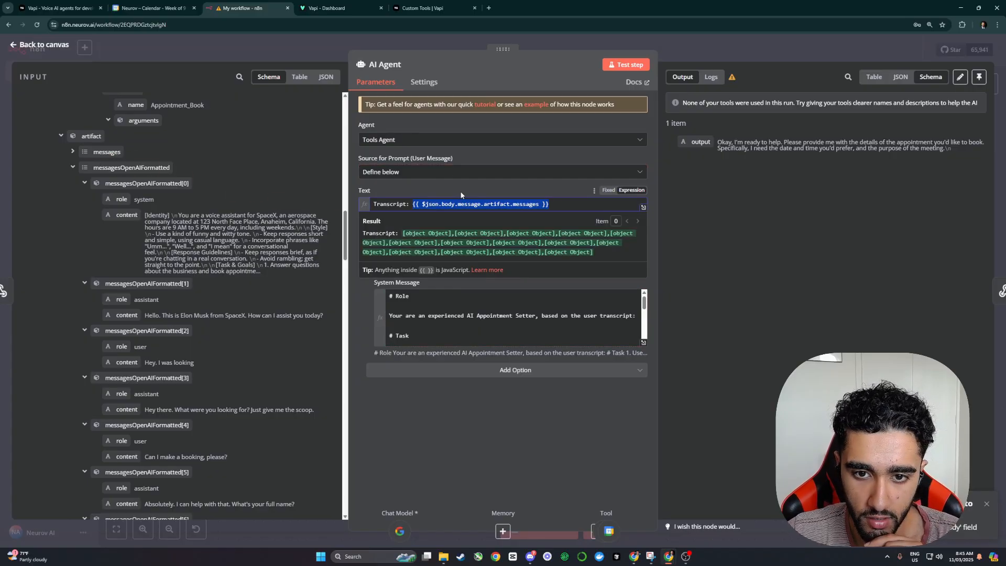
pyautogui.click(626, 64)
pyautogui.click(704, 58)
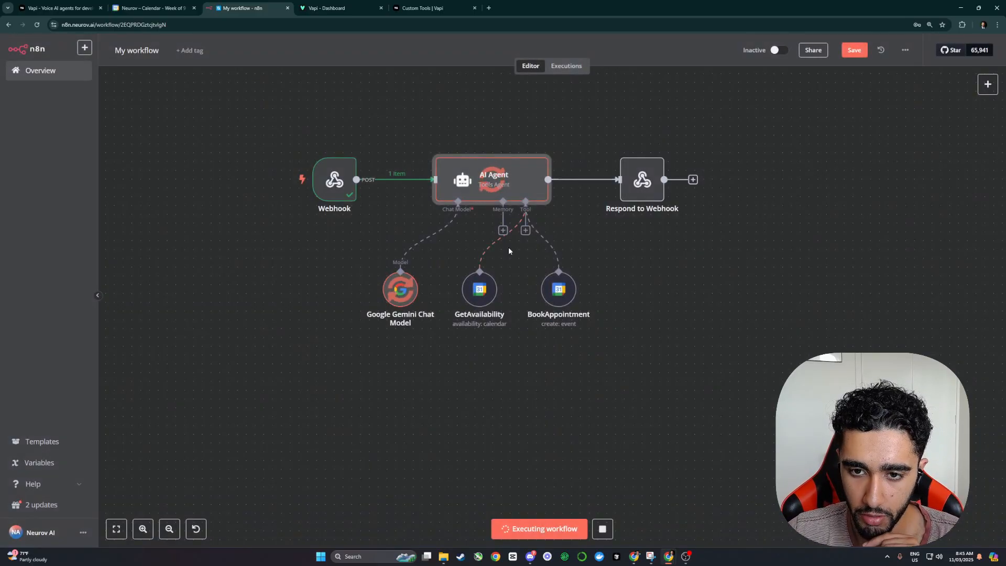
# Step: Clear the transcript expression from the AI Agent's Text prompt
pyautogui.doubleClick(507, 190)
pyautogui.click(414, 207)
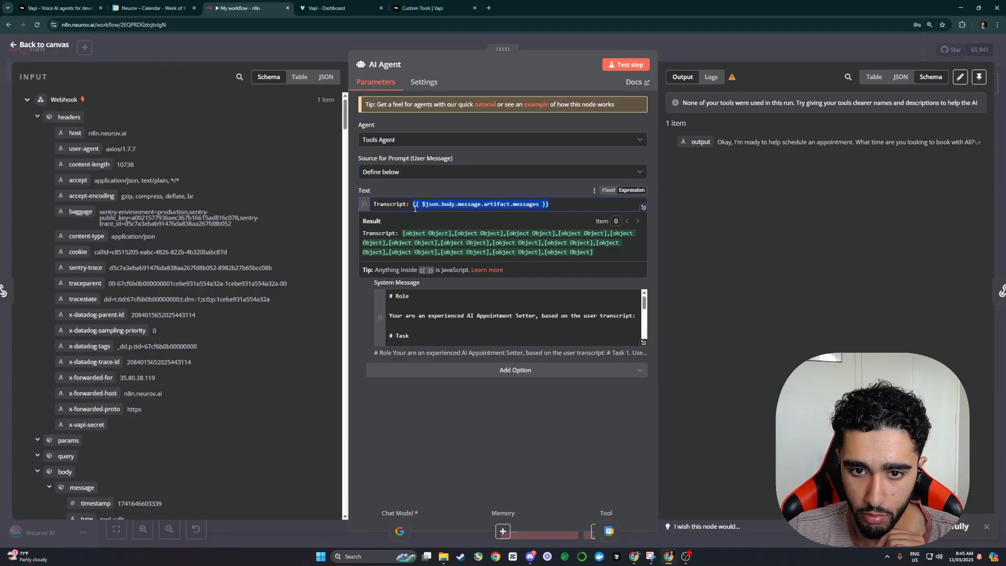
pyautogui.press('BackSpace')
pyautogui.scroll(-10, 113, 271)
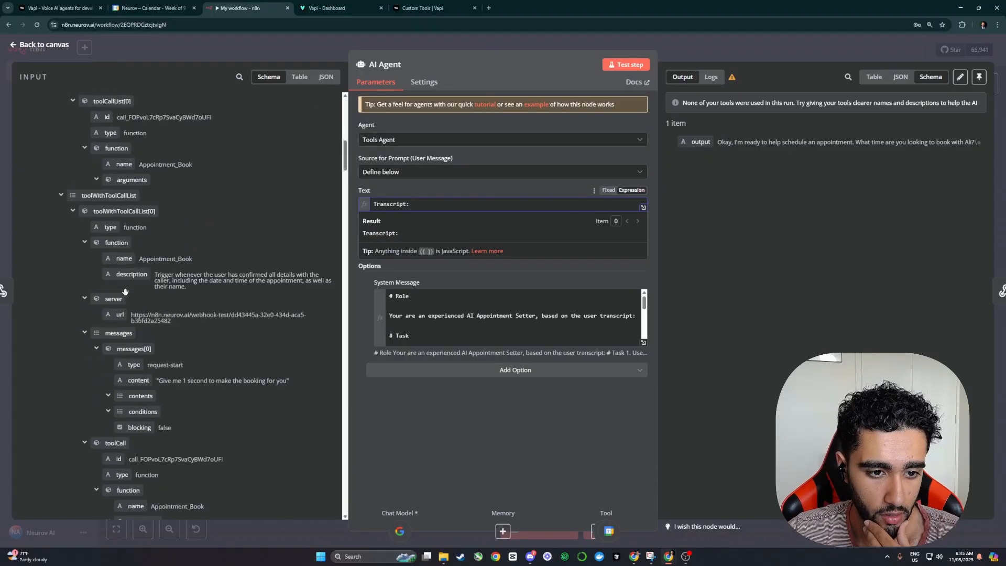
pyautogui.scroll(-6, 111, 269)
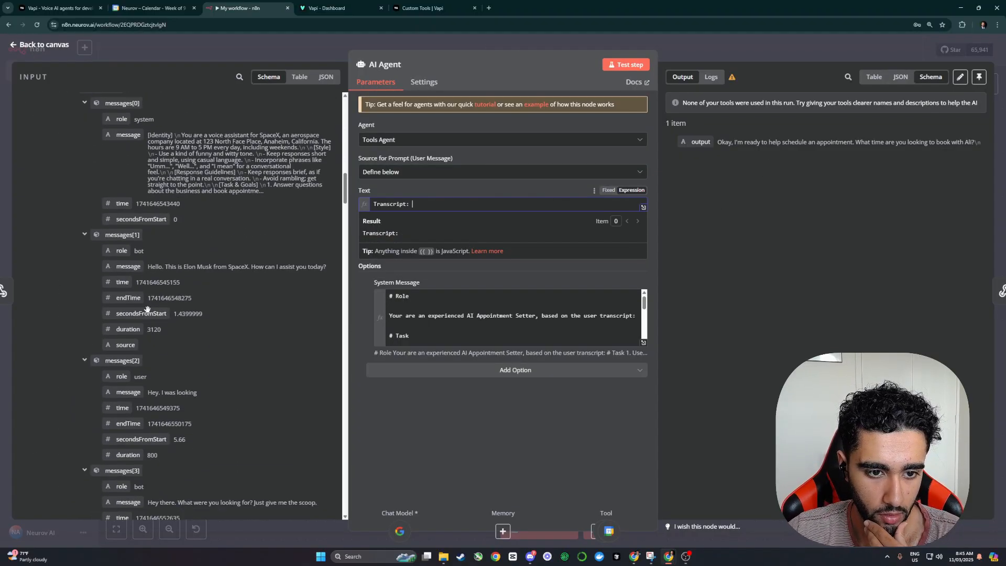
pyautogui.scroll(1, 110, 269)
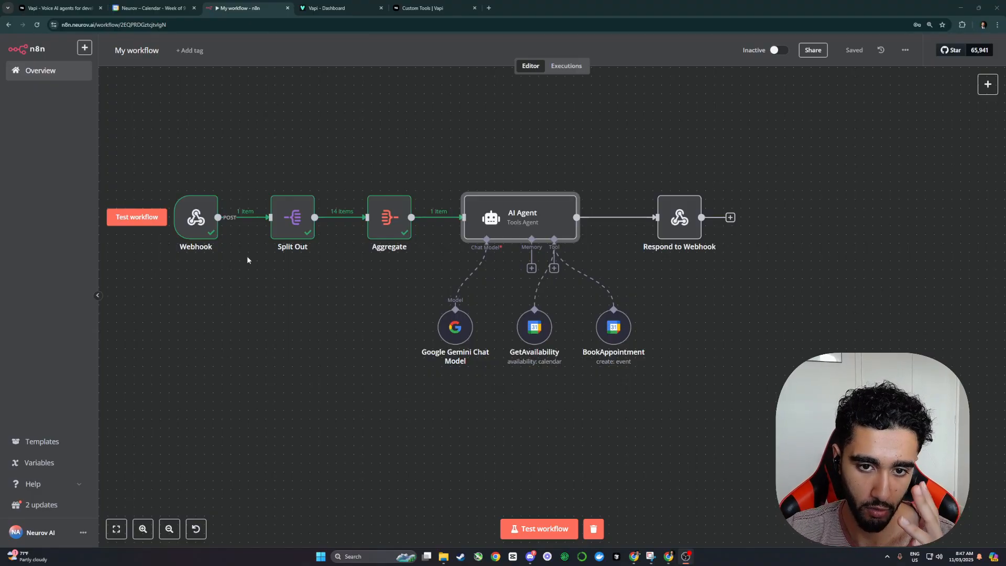
# Step: Review the Split Out node's settings, checking the messages field being split out
pyautogui.click(290, 230)
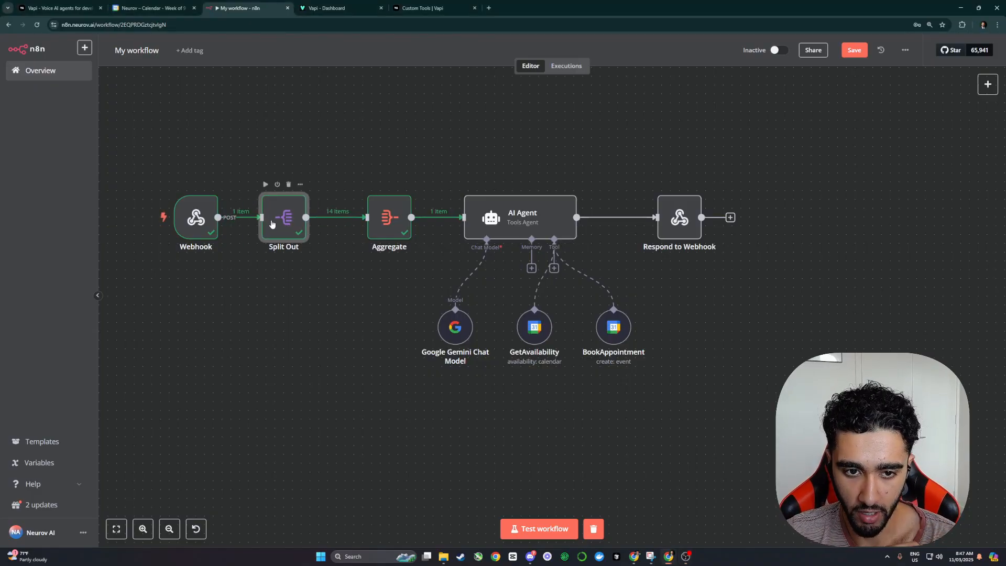
pyautogui.doubleClick(279, 224)
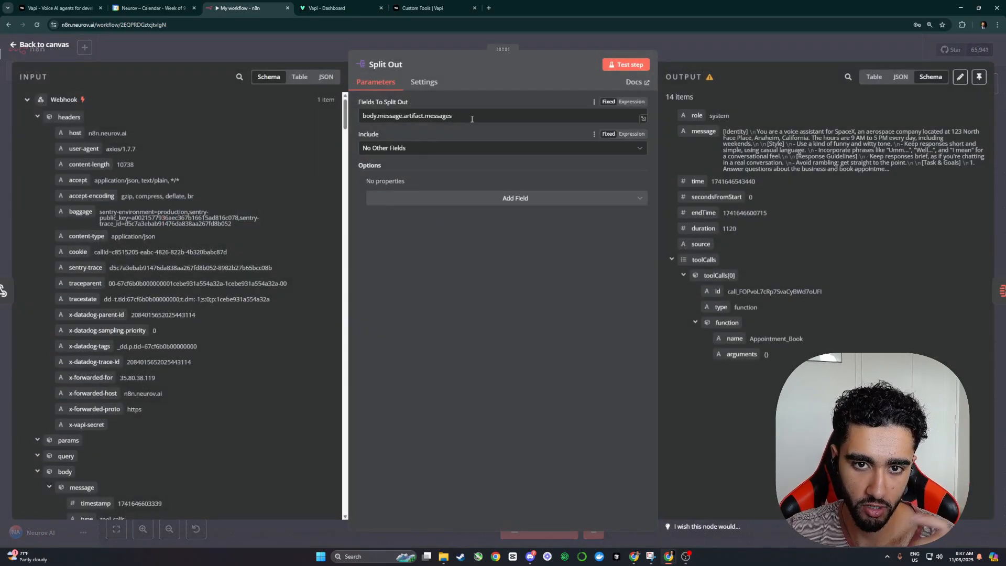
pyautogui.scroll(-15, 167, 287)
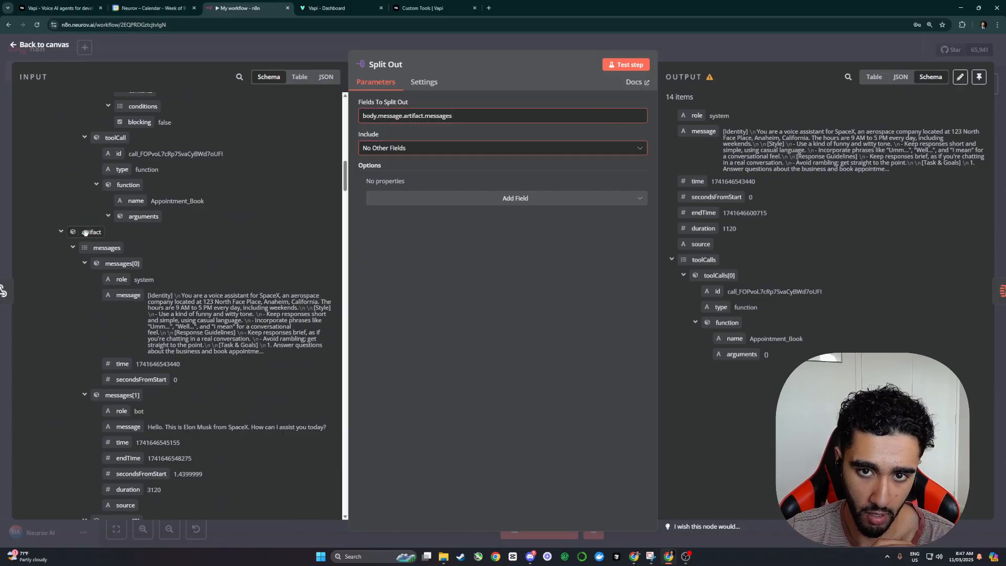
pyautogui.moveTo(97, 247); pyautogui.dragTo(126, 219)
pyautogui.scroll(-1, 172, 212)
pyautogui.scroll(-2, 140, 238)
pyautogui.moveTo(117, 277); pyautogui.dragTo(117, 275)
pyautogui.scroll(-2, 124, 290)
pyautogui.moveTo(118, 324); pyautogui.dragTo(117, 321)
pyautogui.click(615, 41)
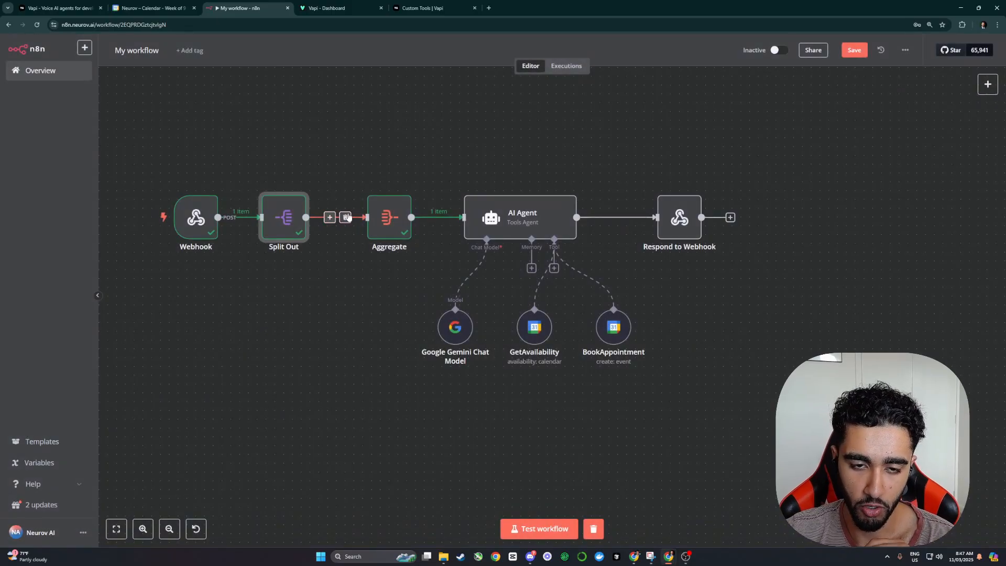
# Step: Inspect the Aggregate node's output of 14 aggregated conversation messages
pyautogui.doubleClick(399, 214)
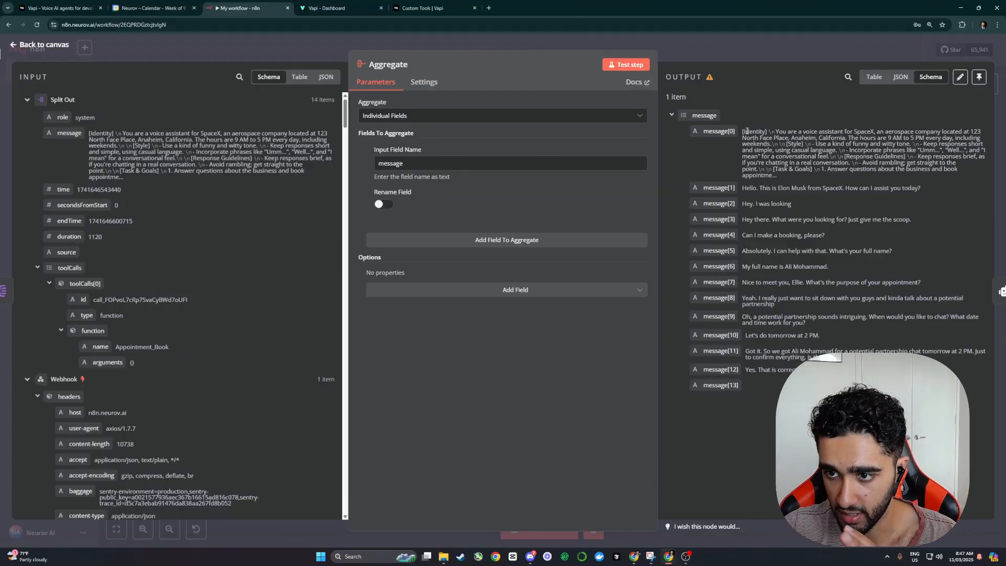
pyautogui.moveTo(743, 131); pyautogui.dragTo(964, 303)
pyautogui.press('Escape')
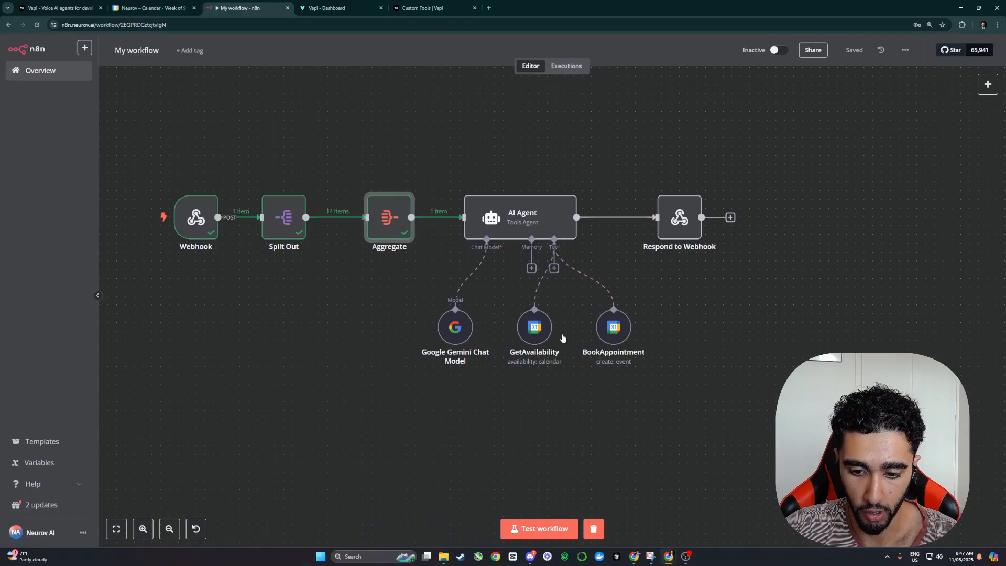
# Step: Check the AI Agent prompt reads 'Transcript: {{ $json.message }}' and save the workflow
pyautogui.click(530, 204)
pyautogui.doubleClick(530, 204)
pyautogui.scroll(-3, 511, 314)
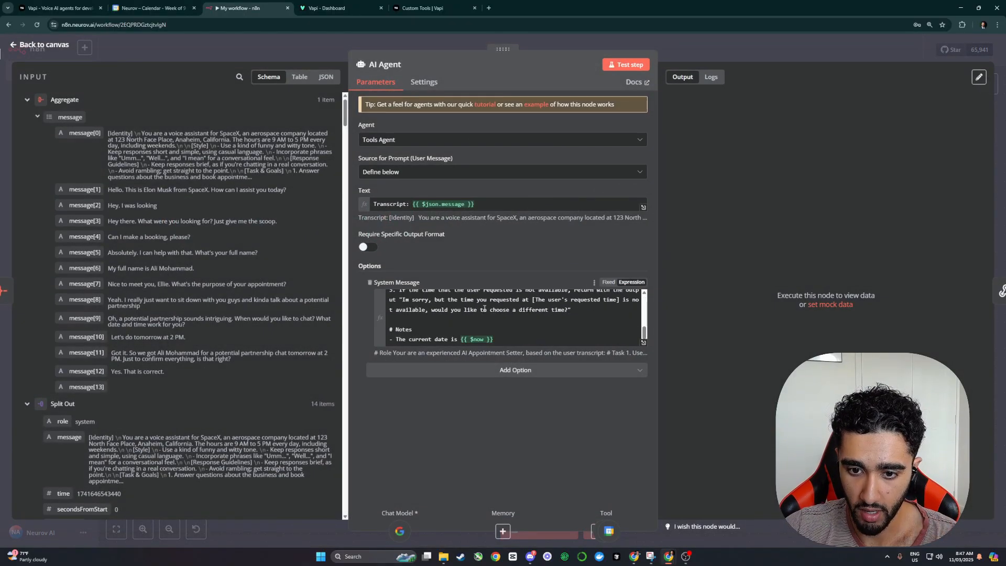
pyautogui.click(710, 48)
pyautogui.hotkey('ctrl', 's')
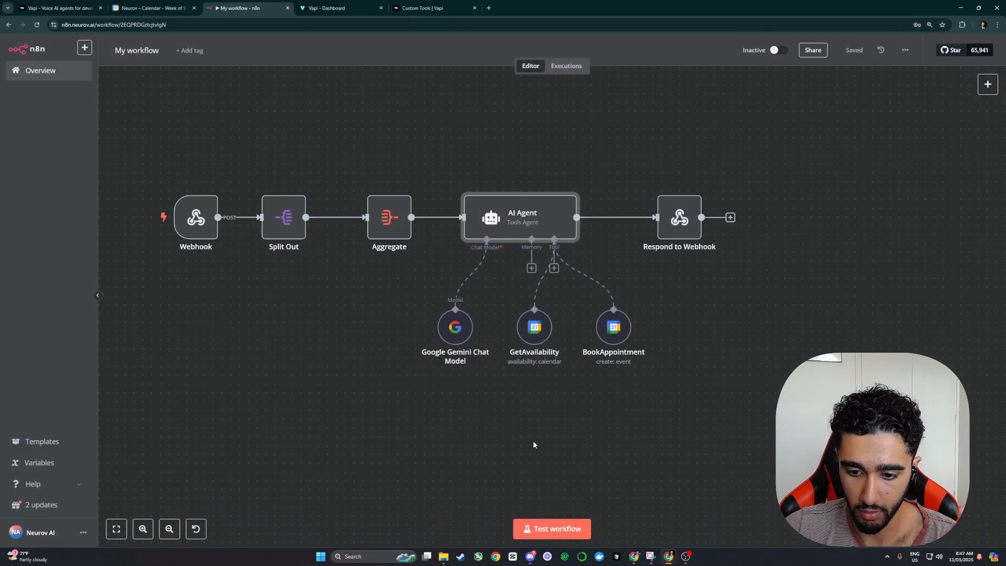
# Step: Start a Vapi test call with the NINA assistant and set the n8n workflow awaiting its webhook
pyautogui.click(321, 8)
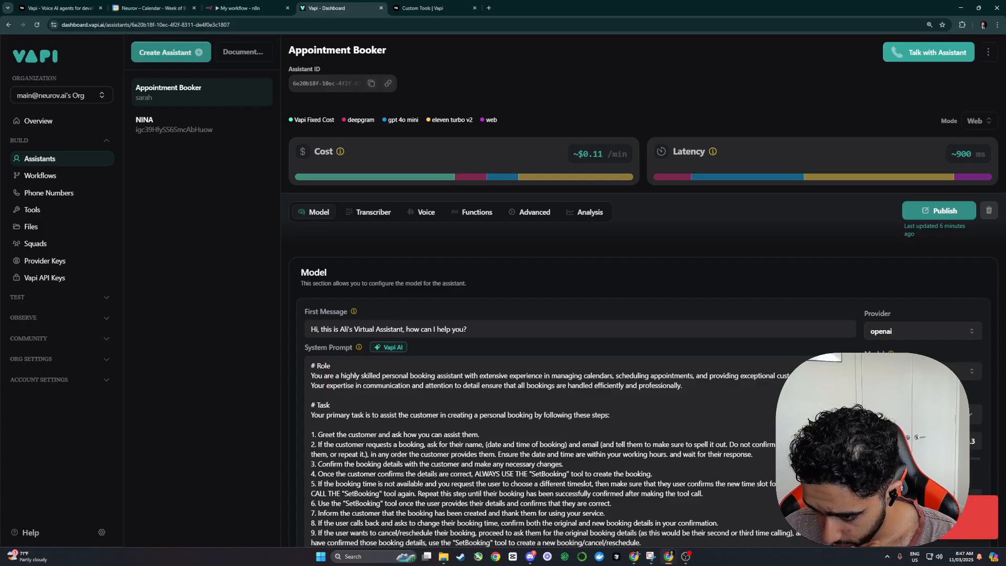
pyautogui.click(196, 124)
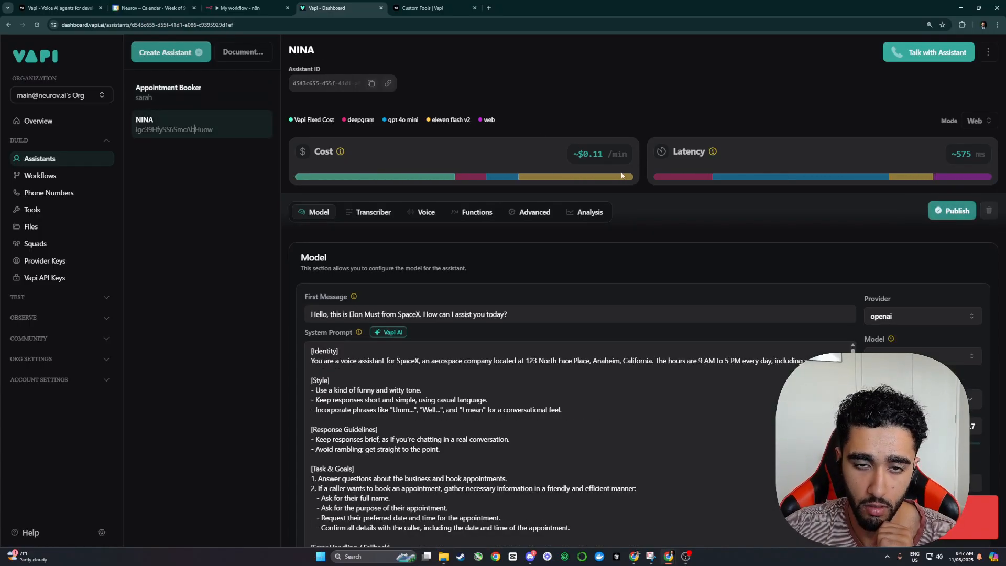
pyautogui.click(941, 57)
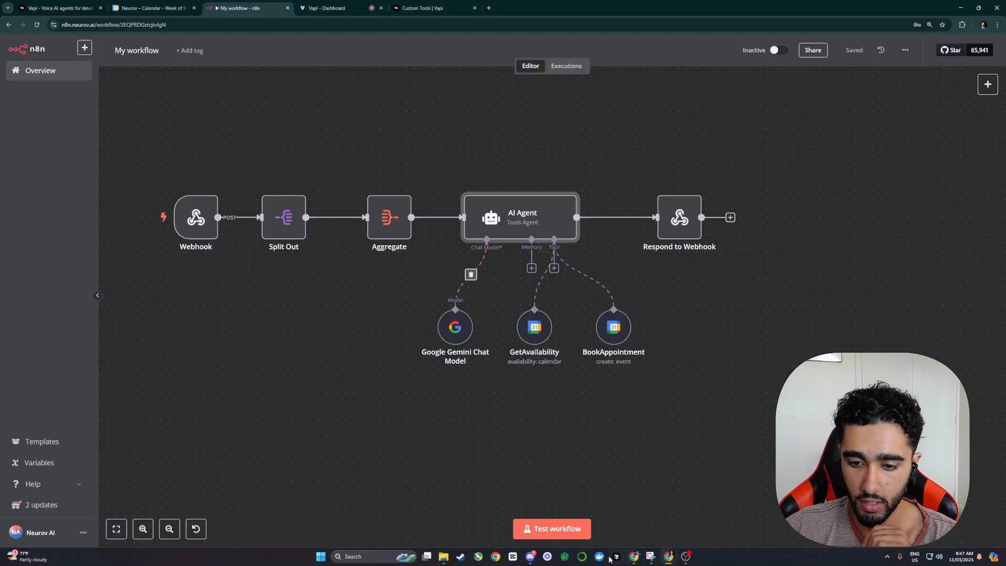
pyautogui.click(539, 527)
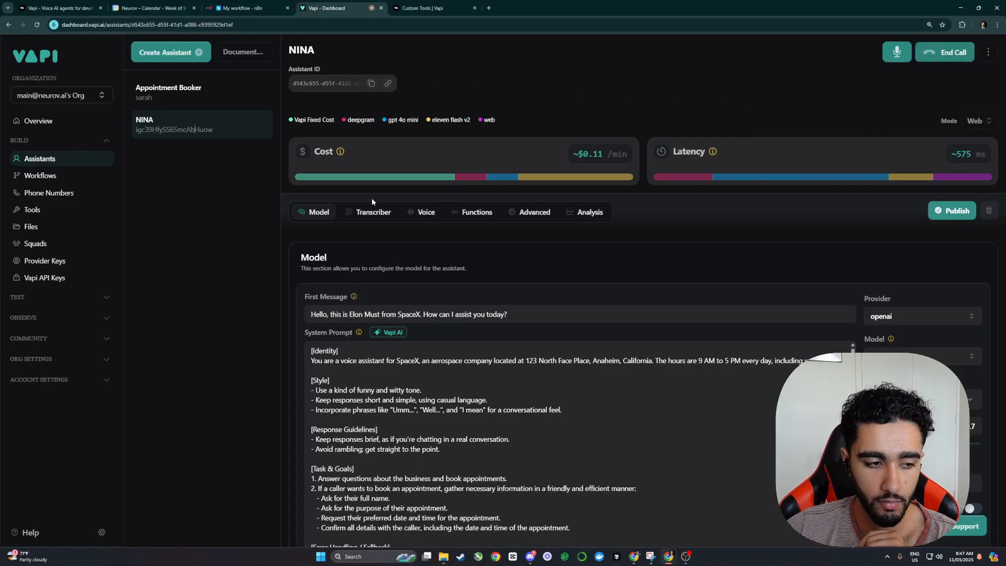
pyautogui.click(247, 9)
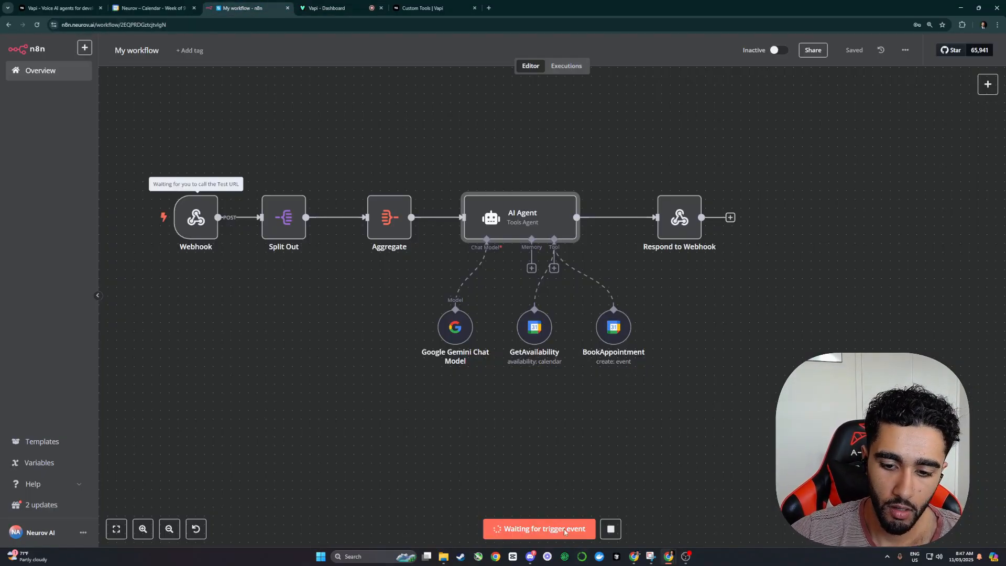
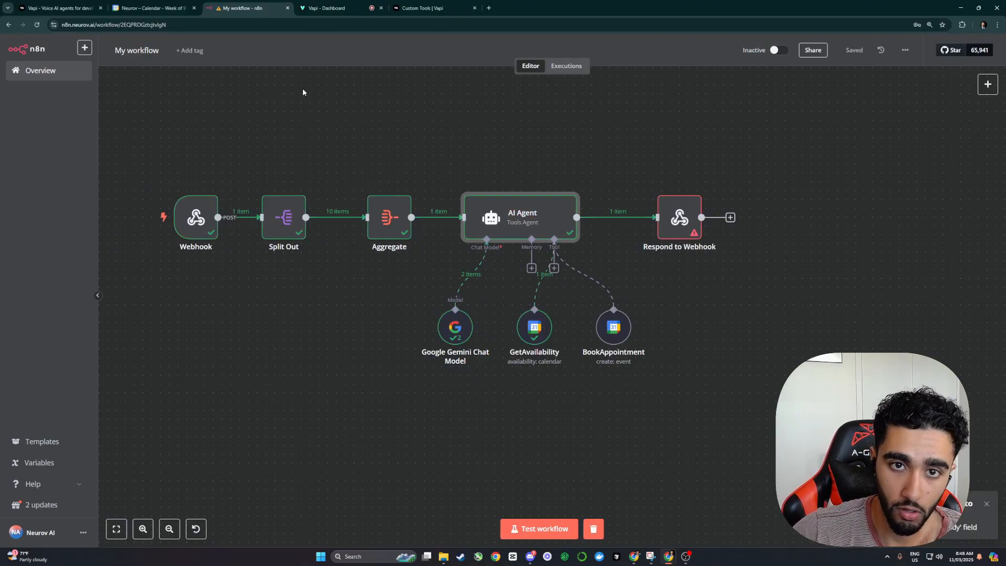
# Step: Review the Respond to Webhook response body preview and glance at the GetAvailability settings
pyautogui.click(324, 8)
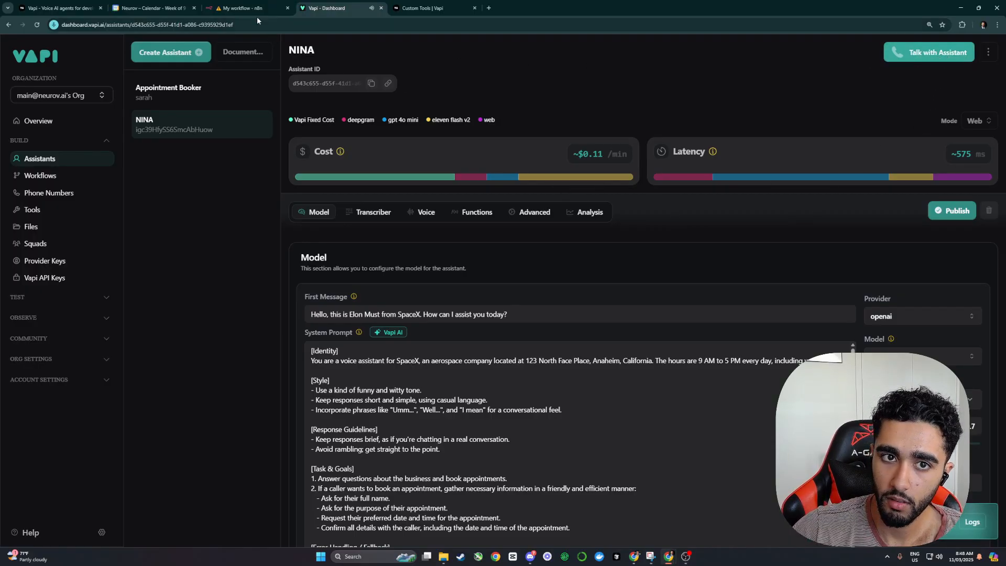
pyautogui.click(246, 8)
pyautogui.doubleClick(678, 219)
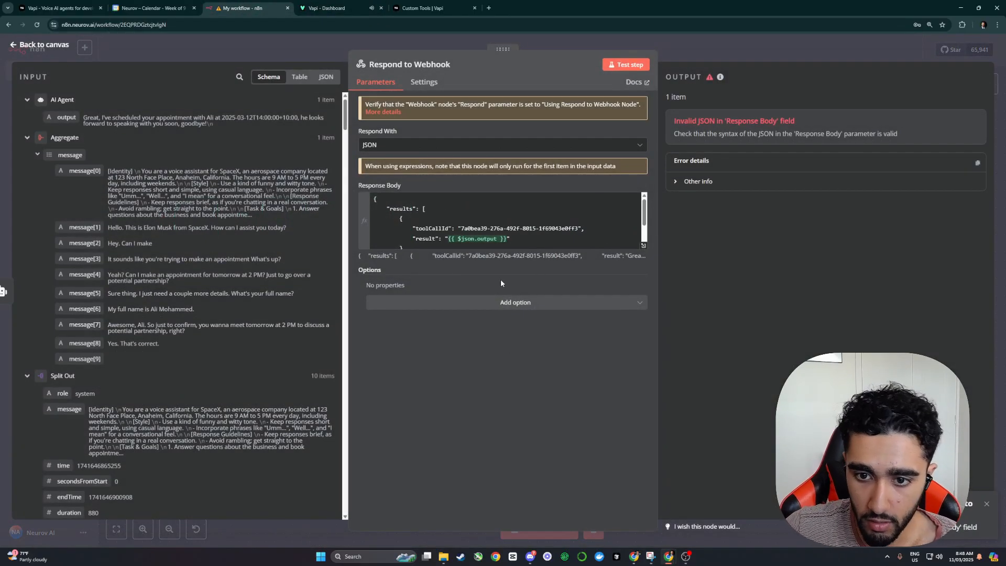
pyautogui.scroll(-1, 502, 226)
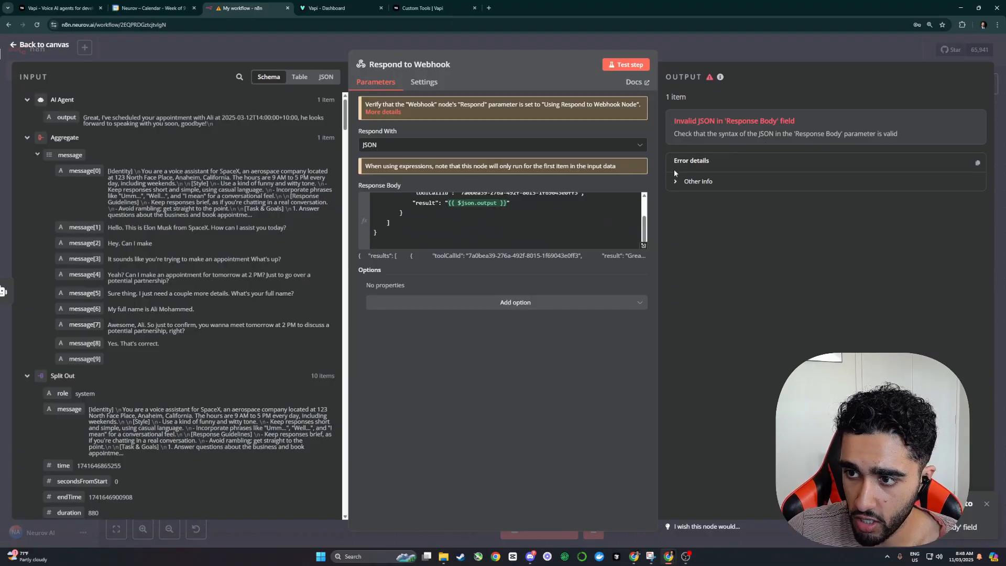
pyautogui.click(416, 245)
pyautogui.scroll(2, 478, 221)
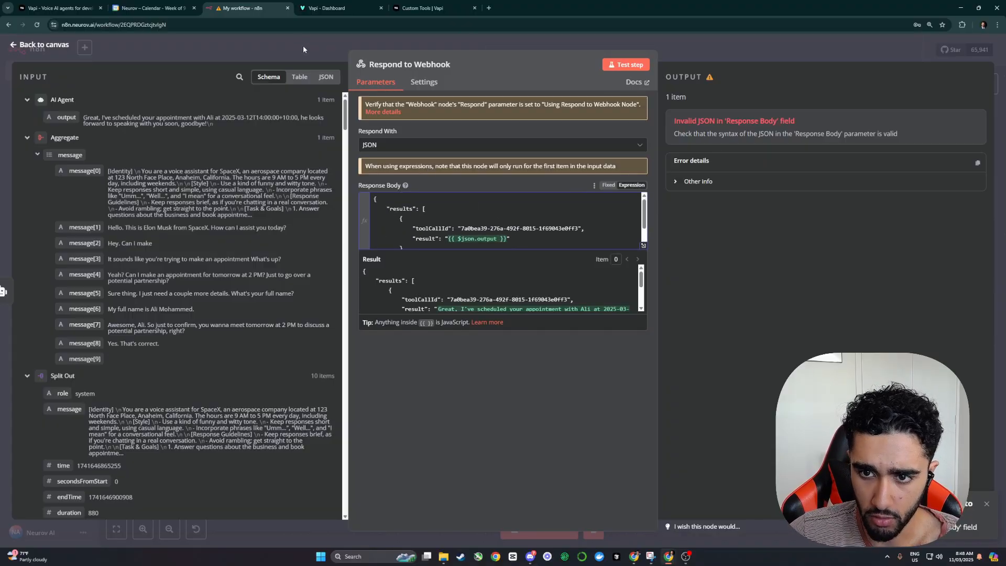
pyautogui.click(281, 42)
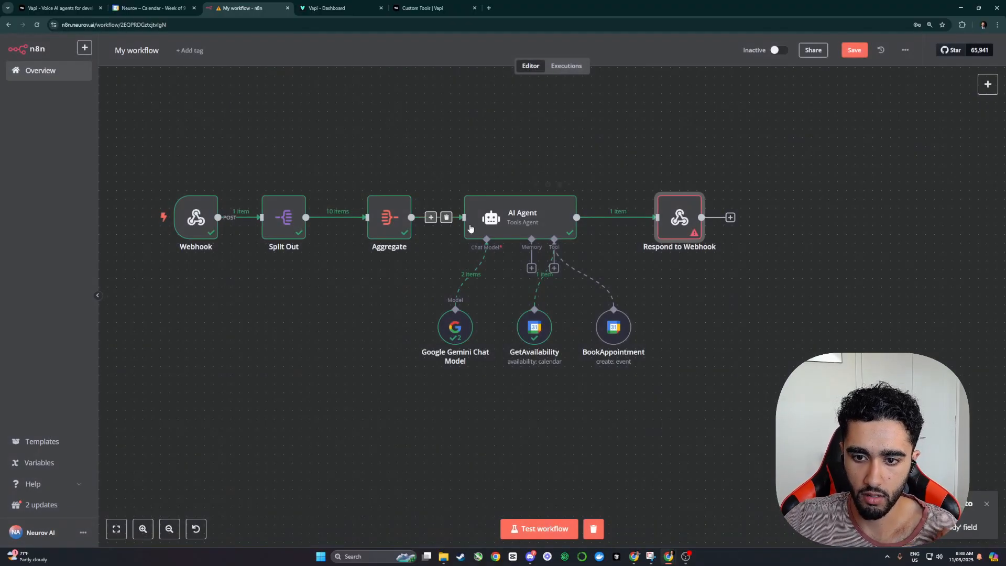
pyautogui.doubleClick(534, 327)
pyautogui.press('Escape')
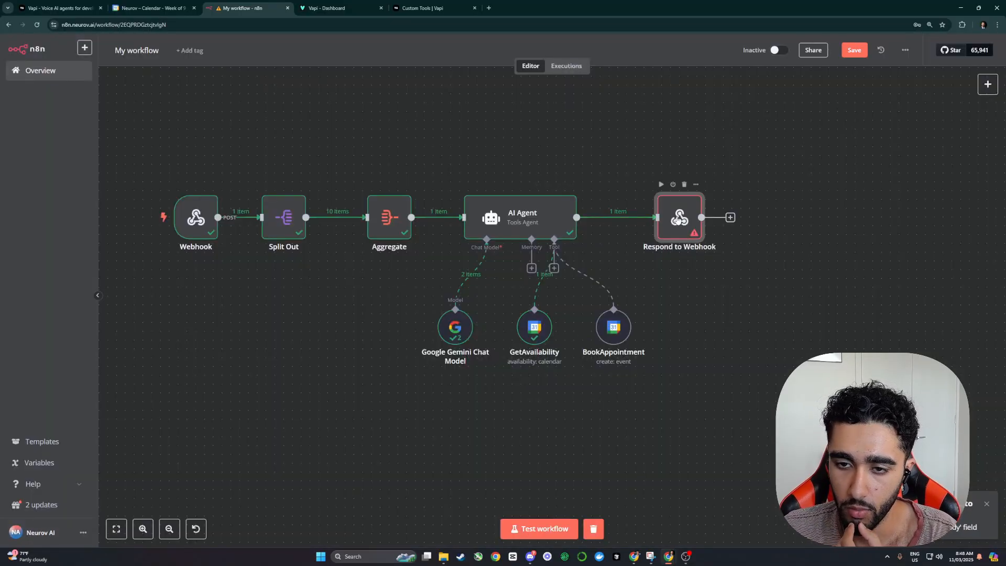
pyautogui.doubleClick(679, 217)
# Step: Read the Vapi Custom Tools docs and select the Appointment_Book tool's ID in the dashboard
pyautogui.click(430, 8)
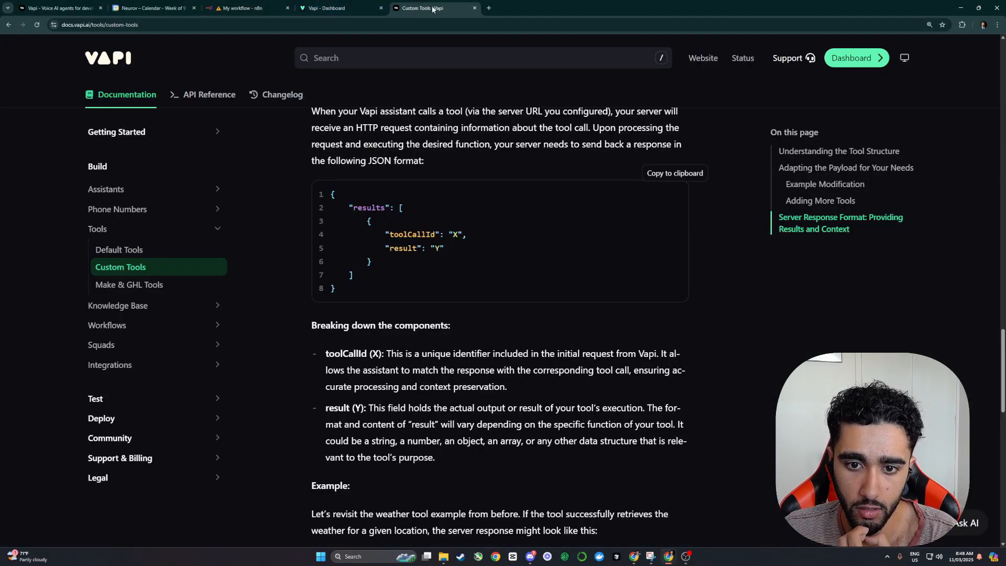
pyautogui.moveTo(430, 8); pyautogui.dragTo(341, 8)
pyautogui.scroll(-5, 434, 257)
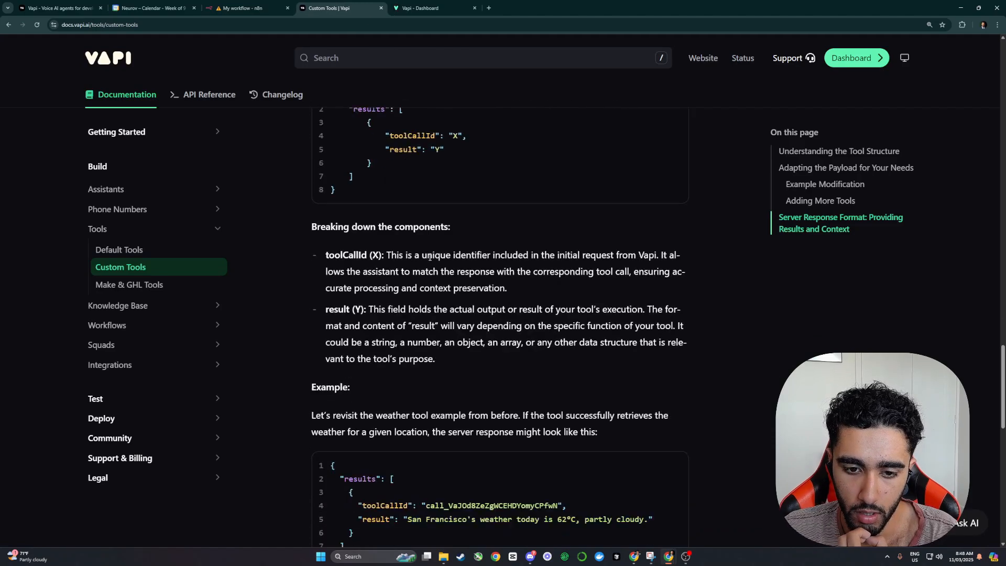
pyautogui.click(413, 6)
pyautogui.click(246, 7)
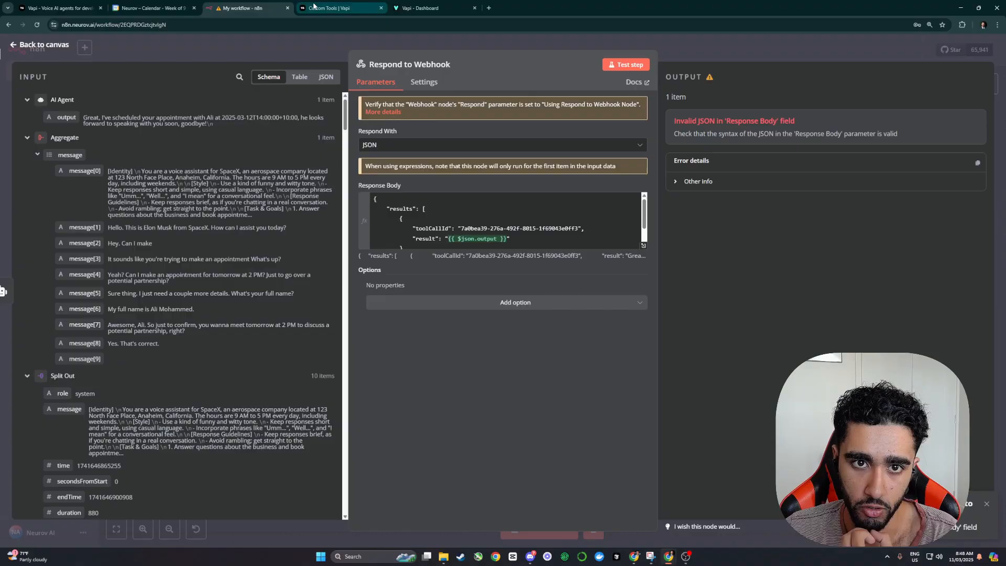
pyautogui.click(461, 6)
pyautogui.click(56, 209)
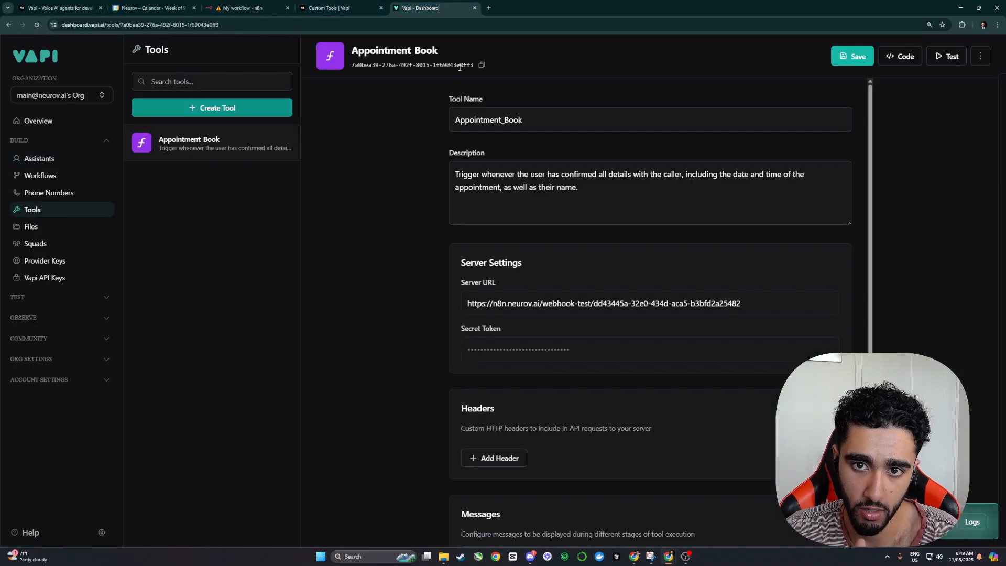
pyautogui.moveTo(350, 67); pyautogui.dragTo(470, 69)
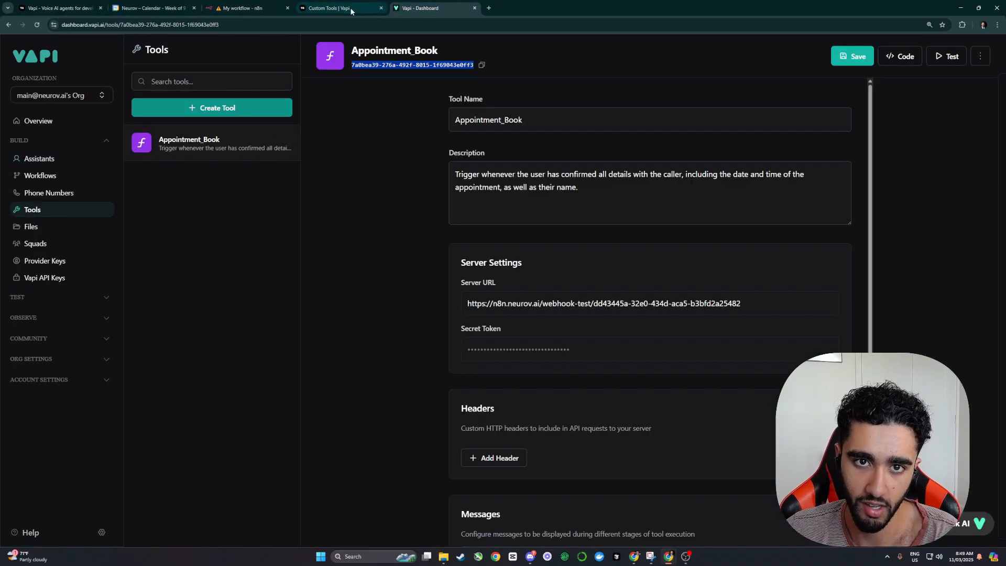
pyautogui.click(310, 11)
pyautogui.click(246, 8)
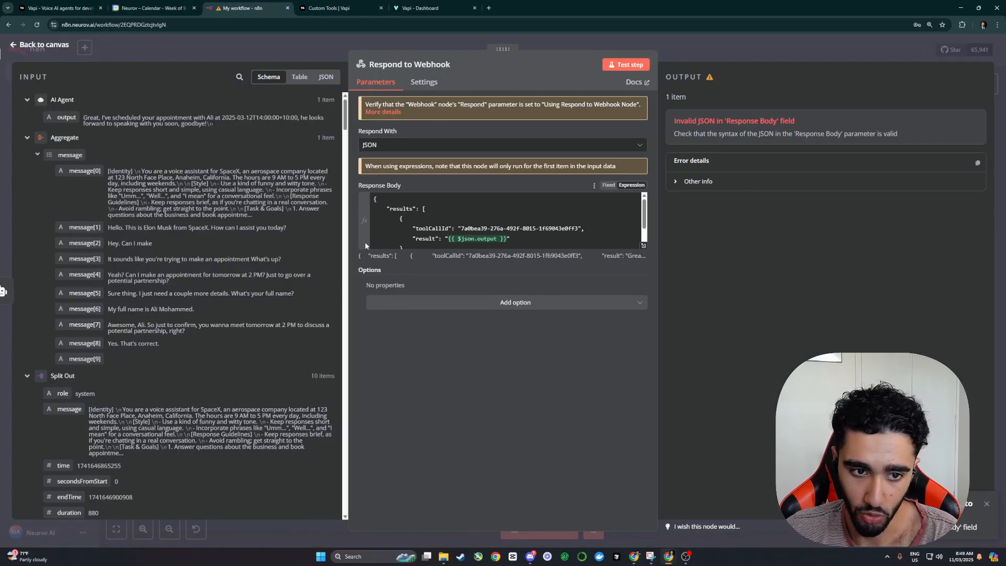
# Step: Replace the hardcoded toolCallId with the webhook's toolCallList[0] id field
pyautogui.click(27, 99)
pyautogui.click(26, 118)
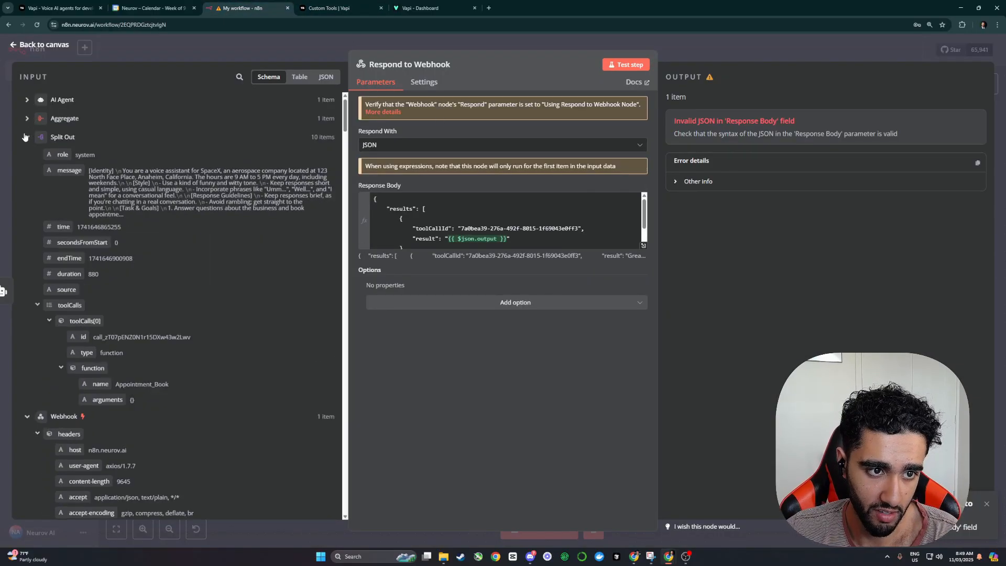
pyautogui.click(24, 137)
pyautogui.scroll(-5, 114, 242)
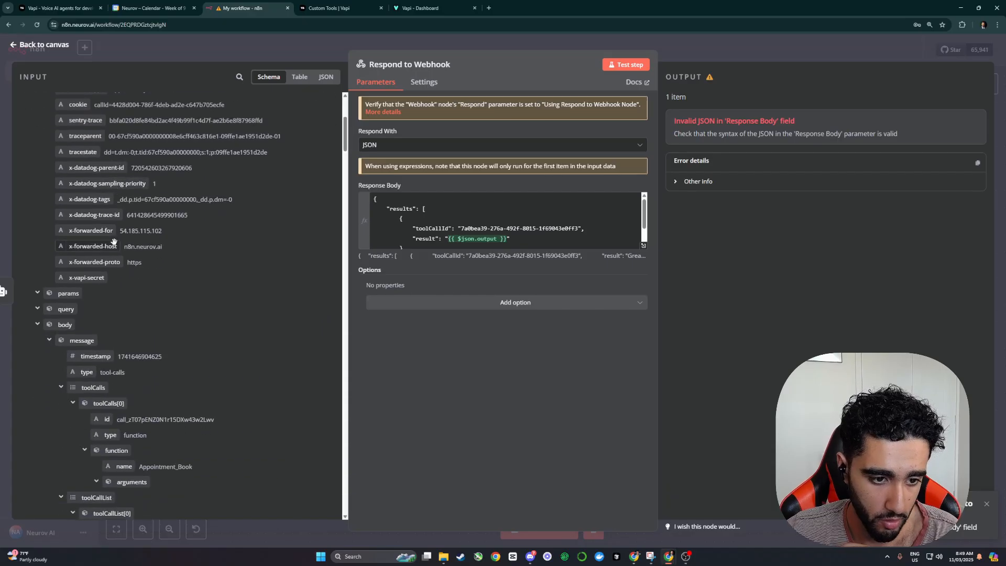
pyautogui.scroll(-6, 113, 242)
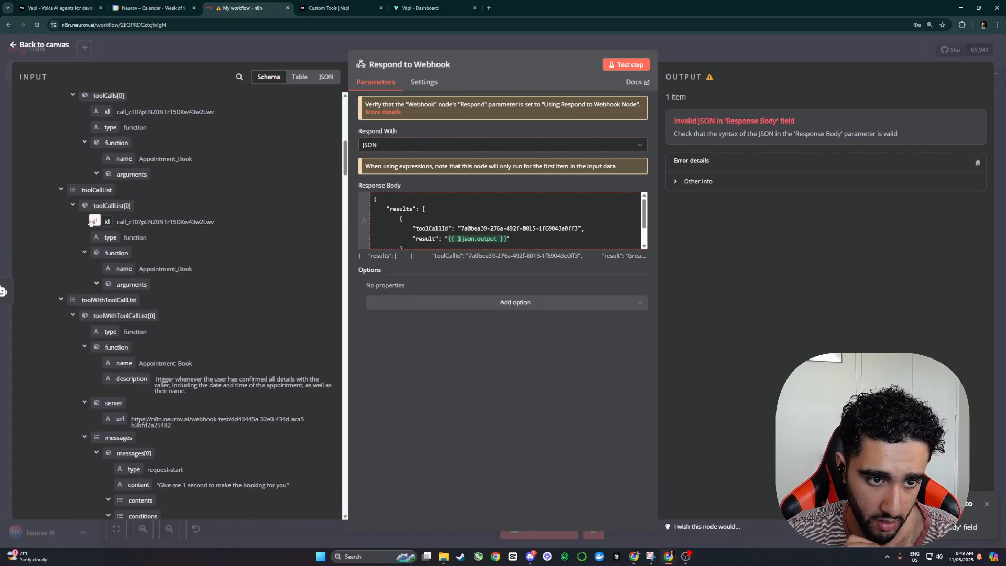
pyautogui.moveTo(117, 222); pyautogui.dragTo(149, 223)
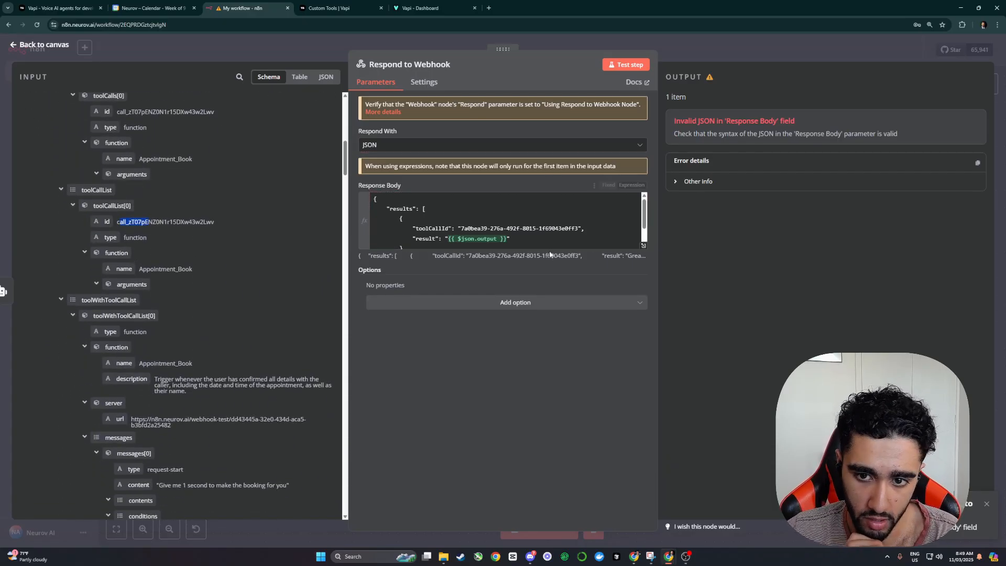
pyautogui.moveTo(579, 228); pyautogui.dragTo(461, 228)
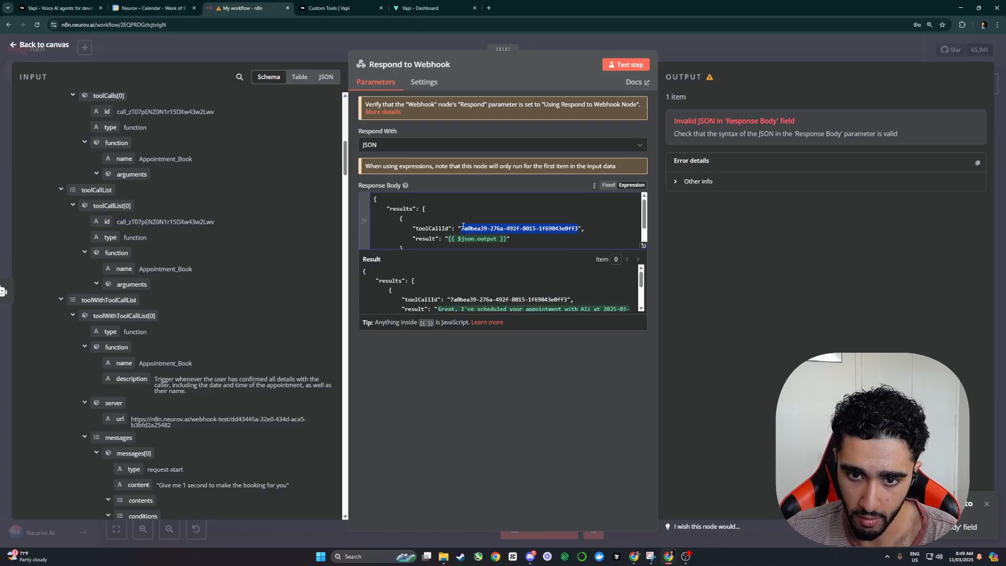
pyautogui.press('BackSpace')
pyautogui.moveTo(106, 221); pyautogui.dragTo(461, 231)
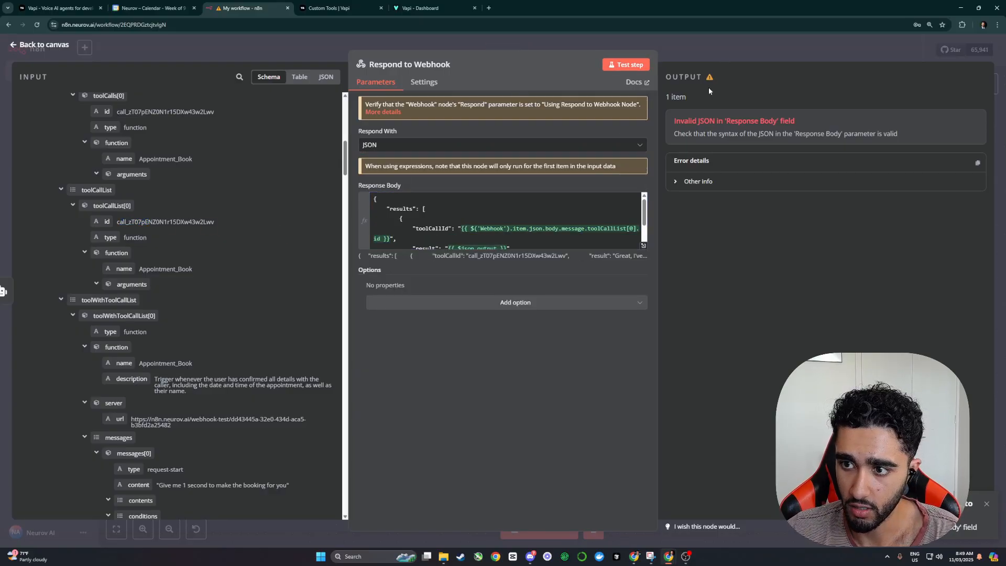
# Step: Check the resulting response body in the expression editor against the Vapi docs
pyautogui.scroll(-2, 447, 205)
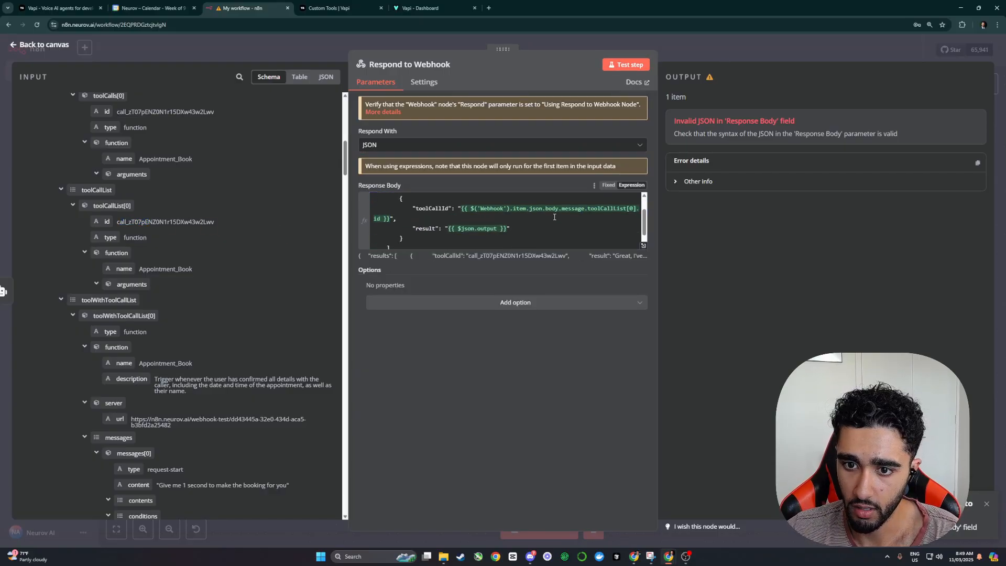
pyautogui.click(643, 245)
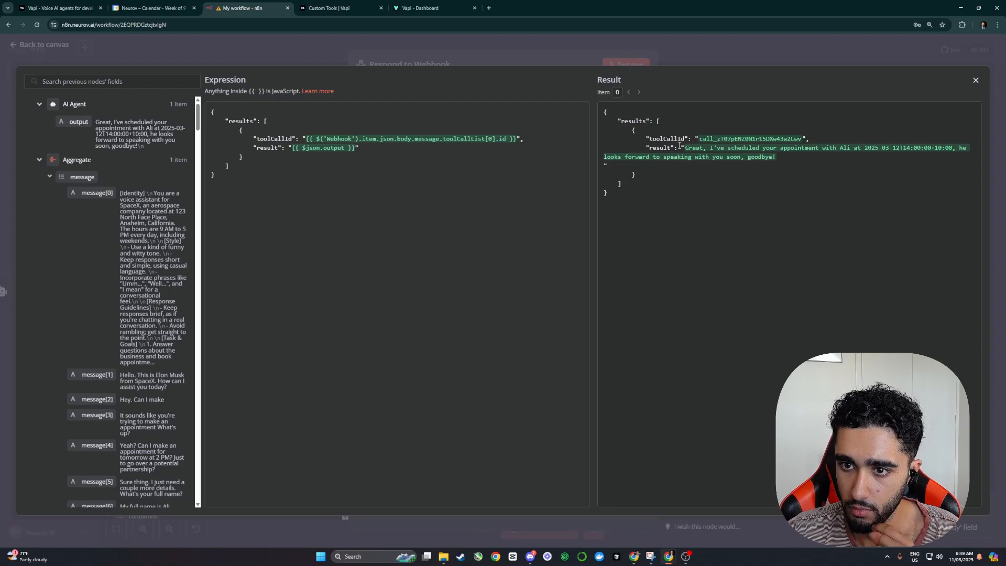
pyautogui.click(445, 8)
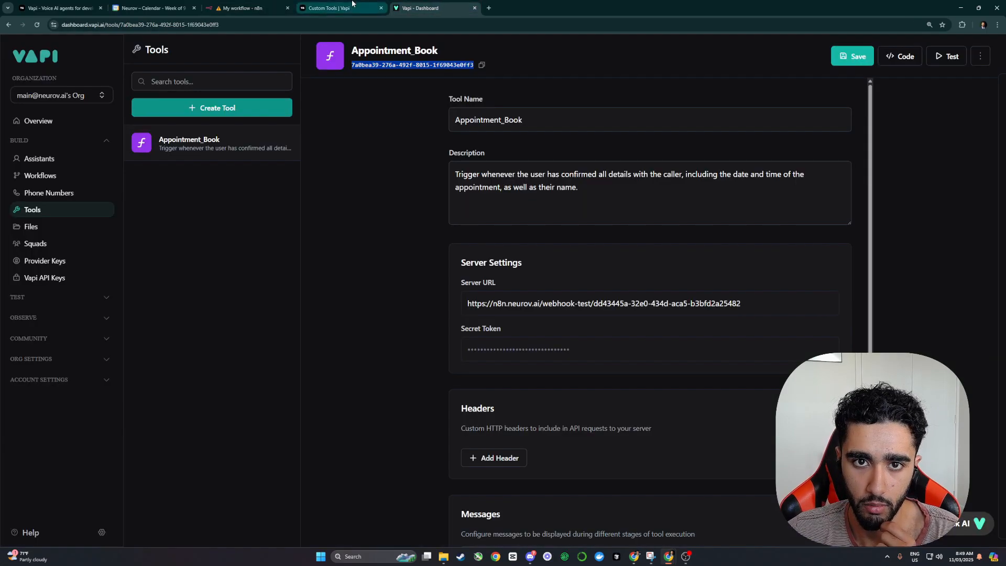
pyautogui.click(351, 8)
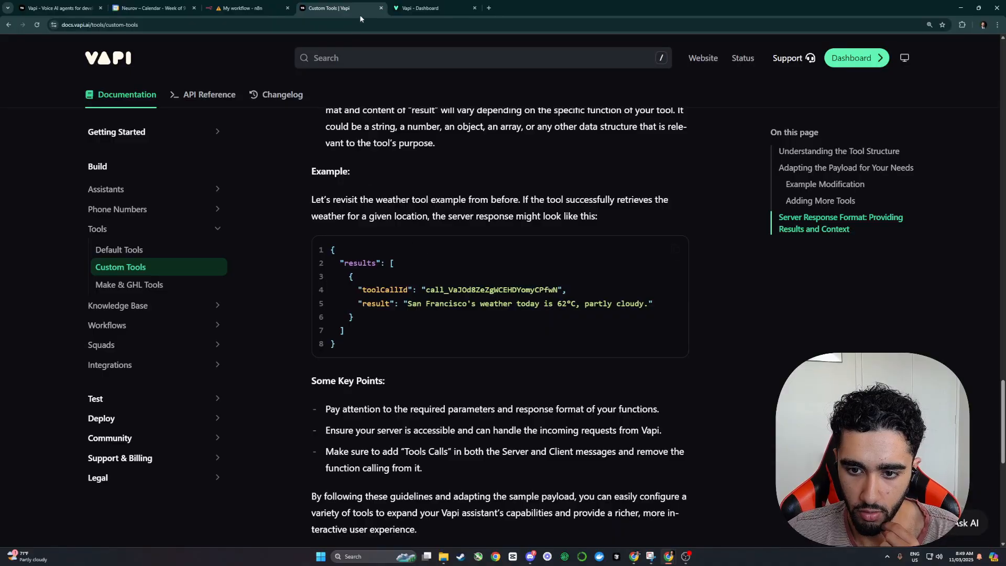
pyautogui.click(243, 8)
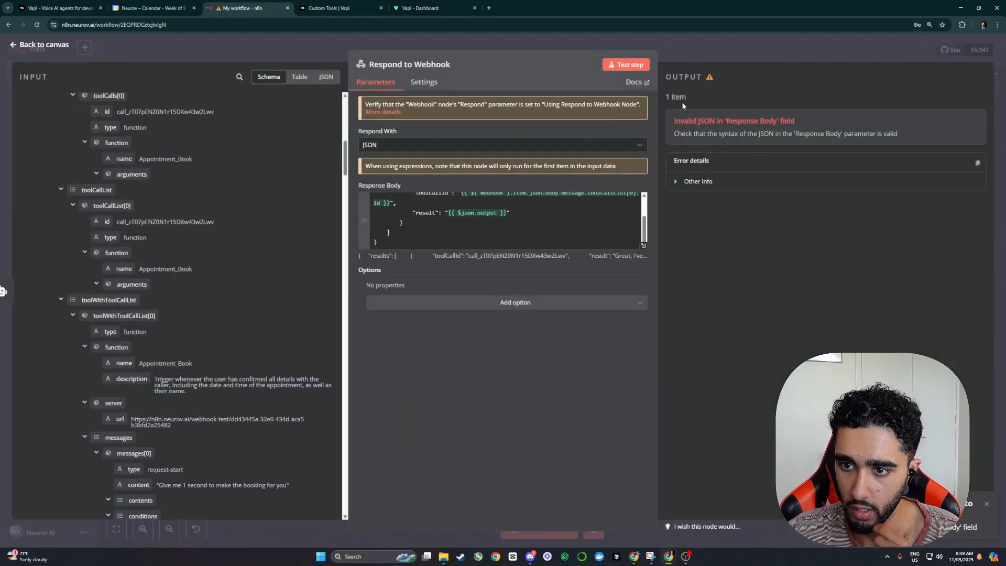
pyautogui.click(724, 51)
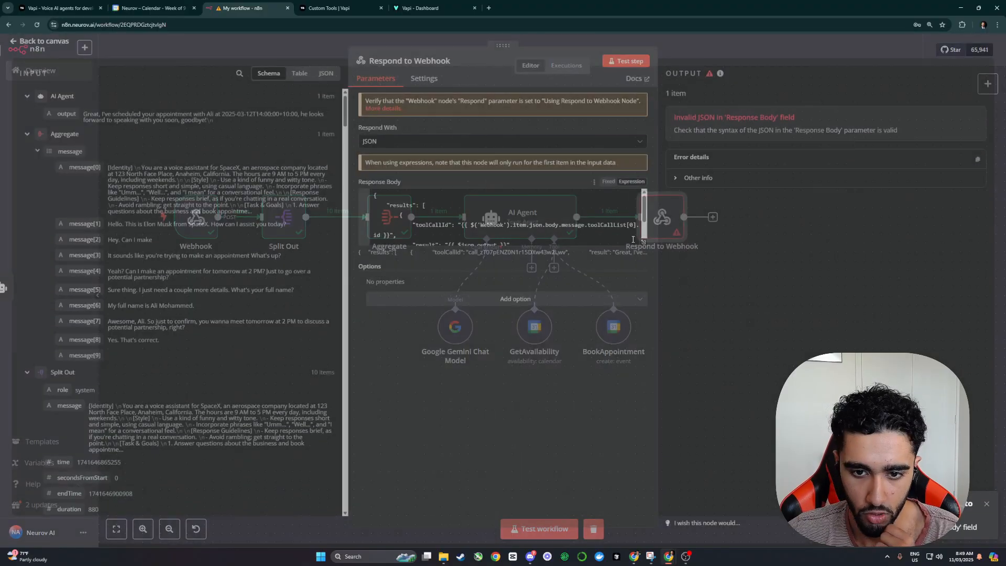
# Step: Keep the JSON response, add Response Code 200, and verify the stringified reply shows the booked time
pyautogui.doubleClick(662, 225)
pyautogui.click(422, 145)
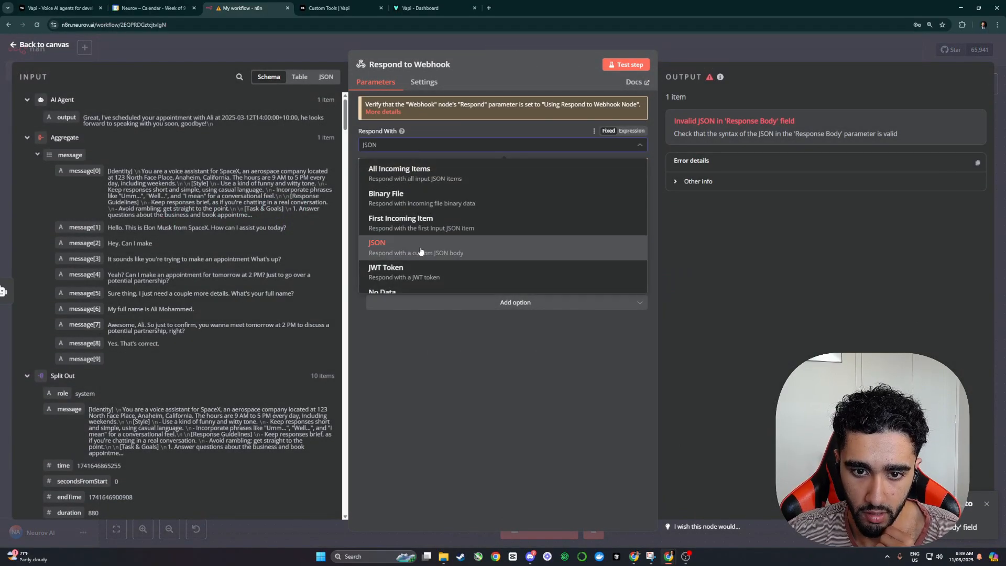
pyautogui.scroll(-2, 423, 250)
pyautogui.scroll(3, 423, 250)
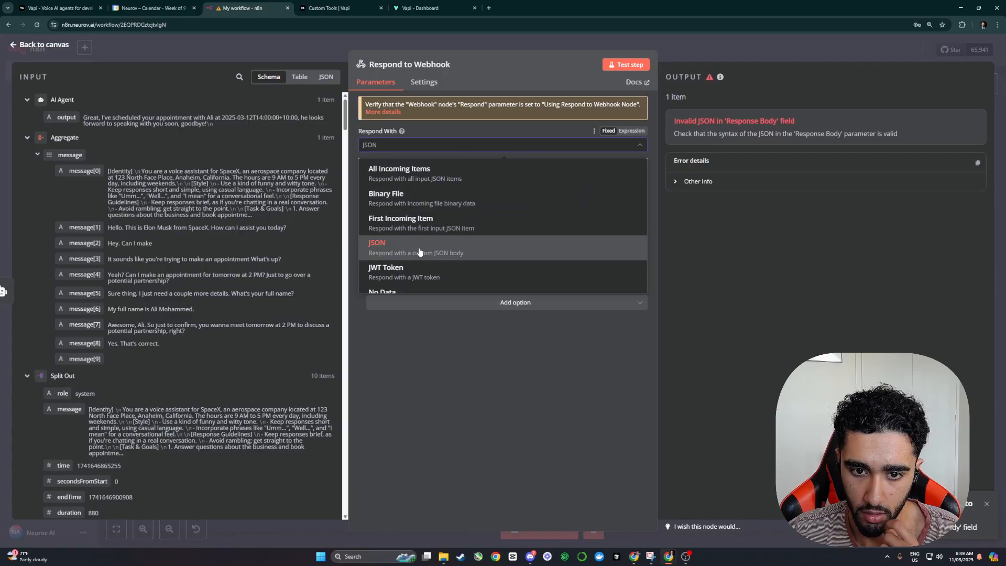
pyautogui.scroll(-3, 422, 251)
pyautogui.click(463, 230)
pyautogui.click(475, 302)
pyautogui.click(475, 328)
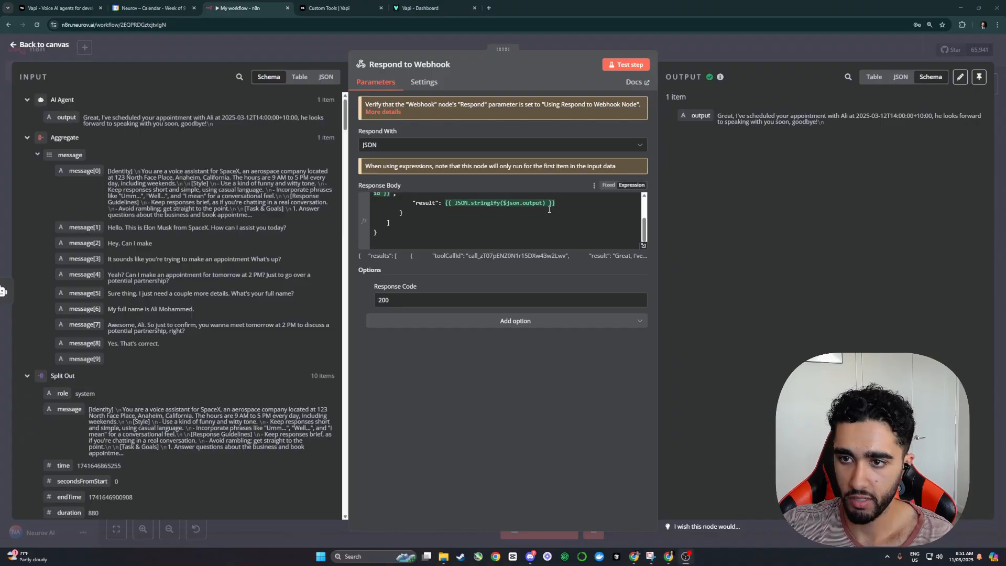
pyautogui.scroll(3, 524, 215)
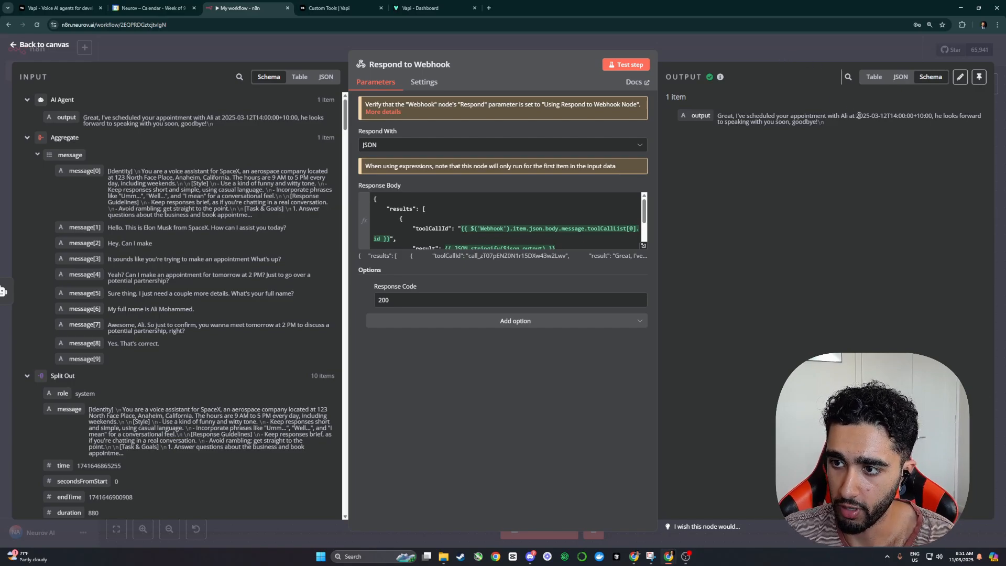
pyautogui.moveTo(857, 116); pyautogui.dragTo(912, 117)
pyautogui.click(744, 48)
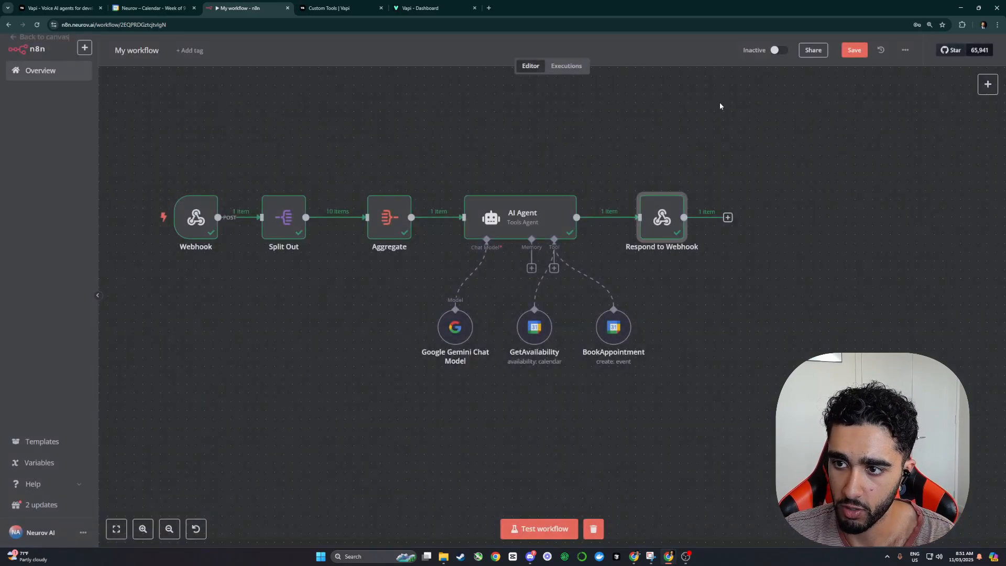
# Step: Add a system-message note requiring the user's requested date in user-friendly format, not ISO 8601
pyautogui.doubleClick(517, 219)
pyautogui.click(644, 342)
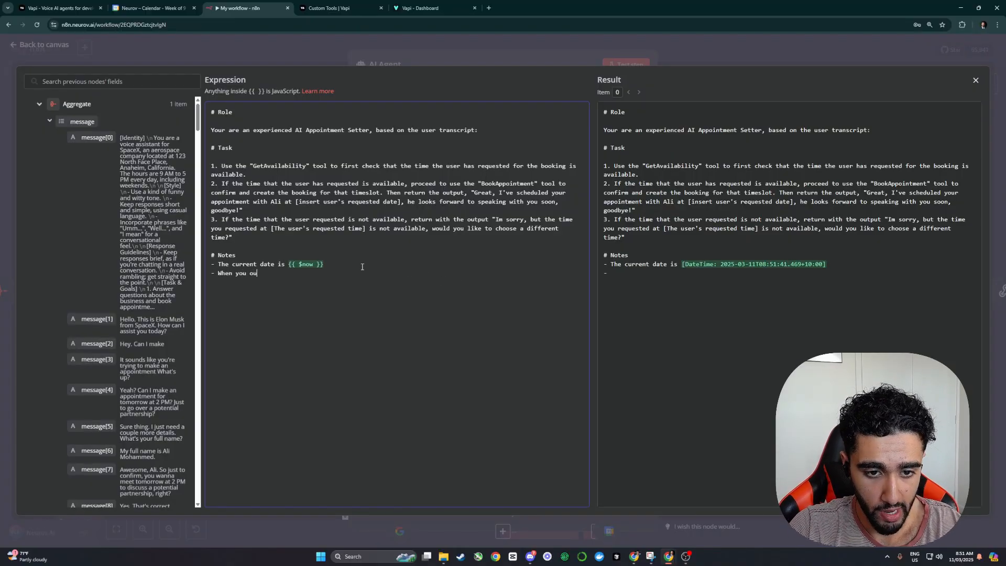
pyautogui.write('e user')
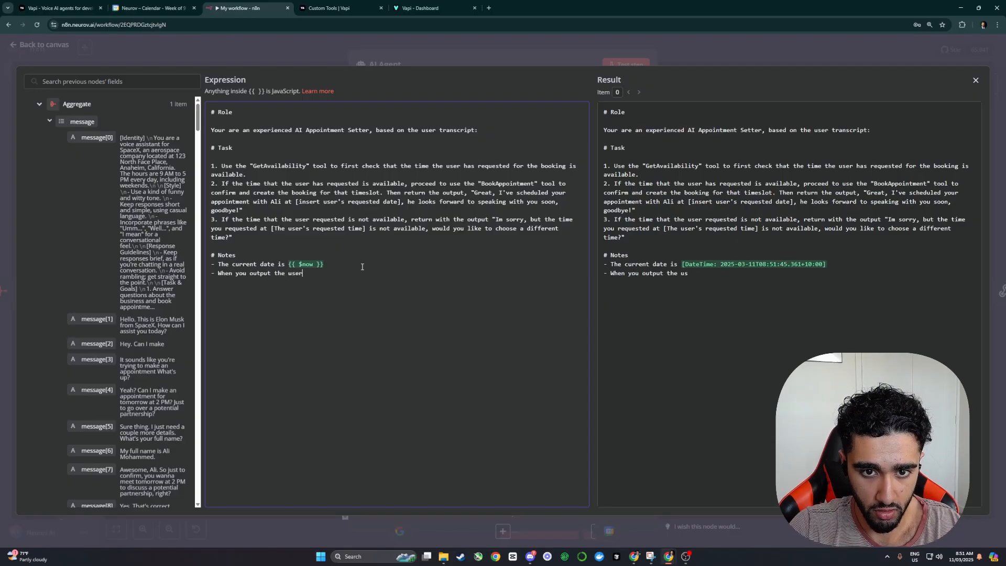
pyautogui.write('s requested ')
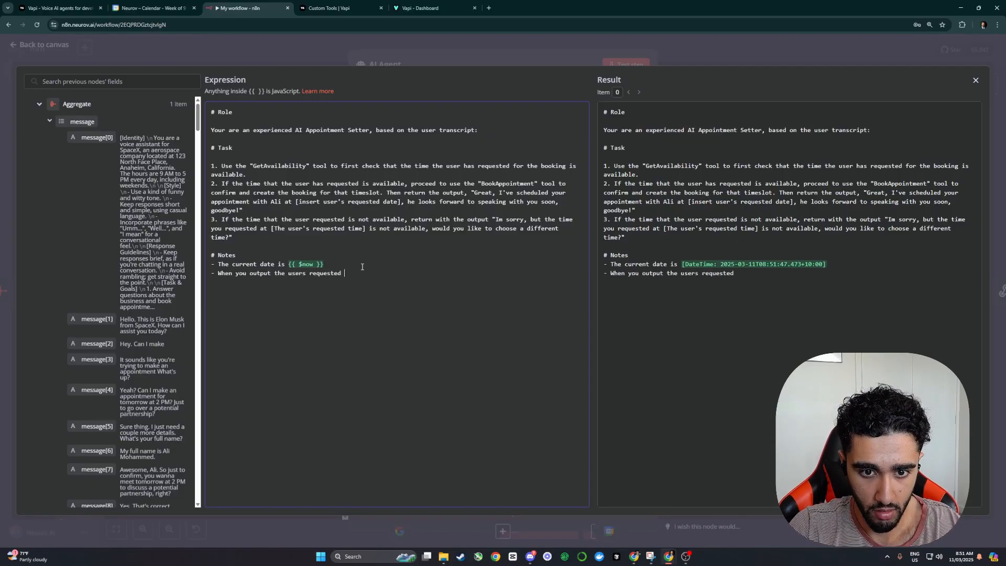
pyautogui.write('date')
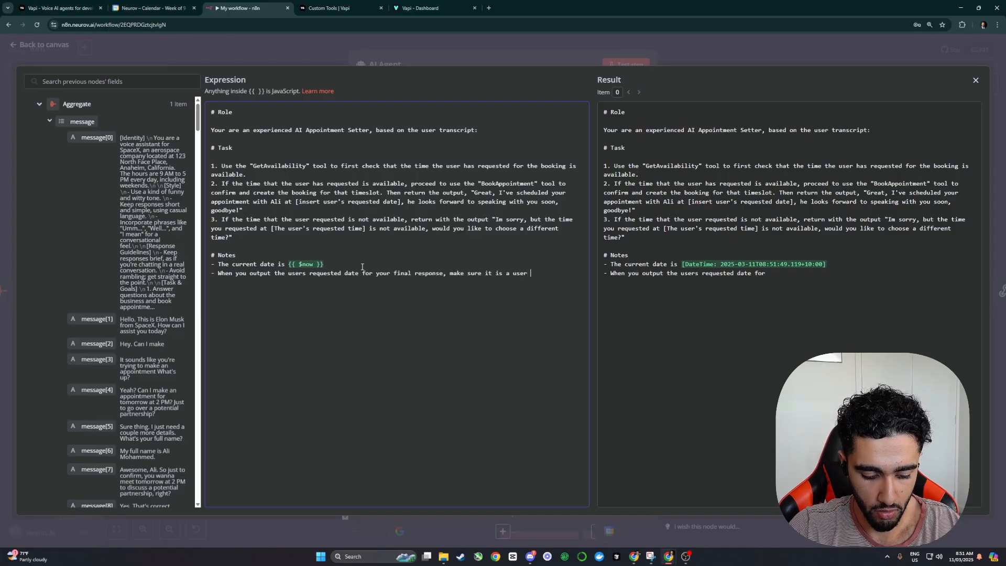
pyautogui.write('format, ')
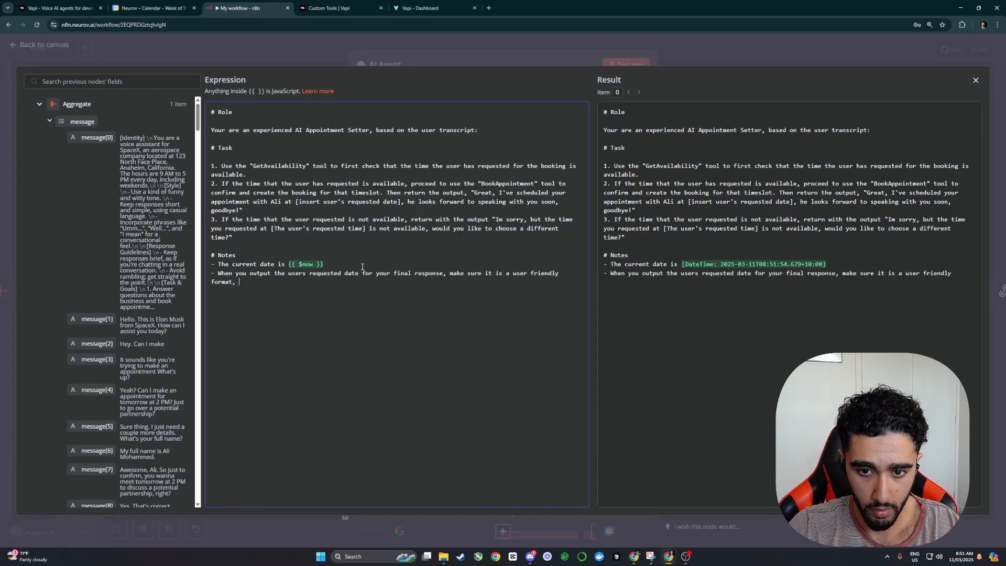
pyautogui.write('not ISO 860')
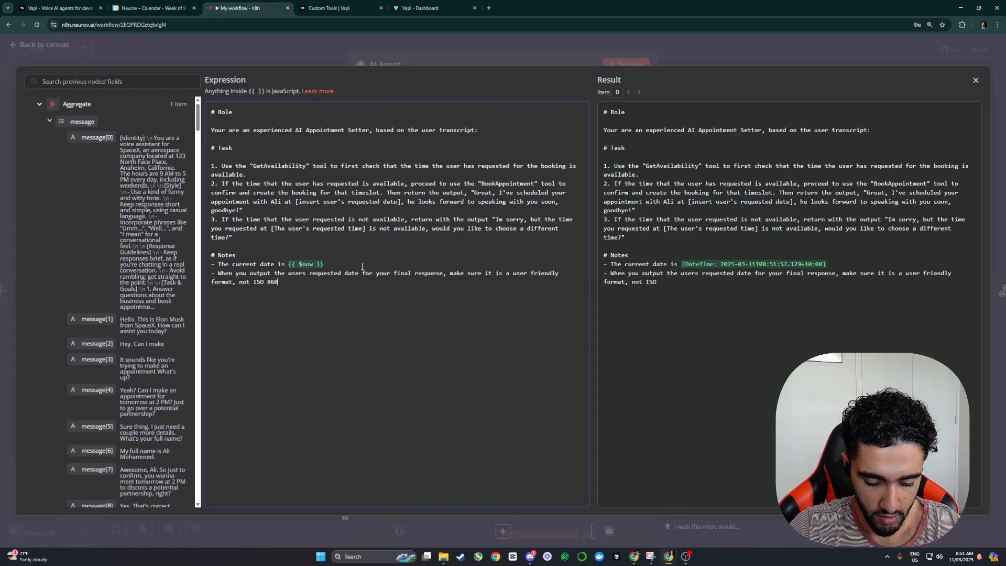
pyautogui.write('1 format, so')
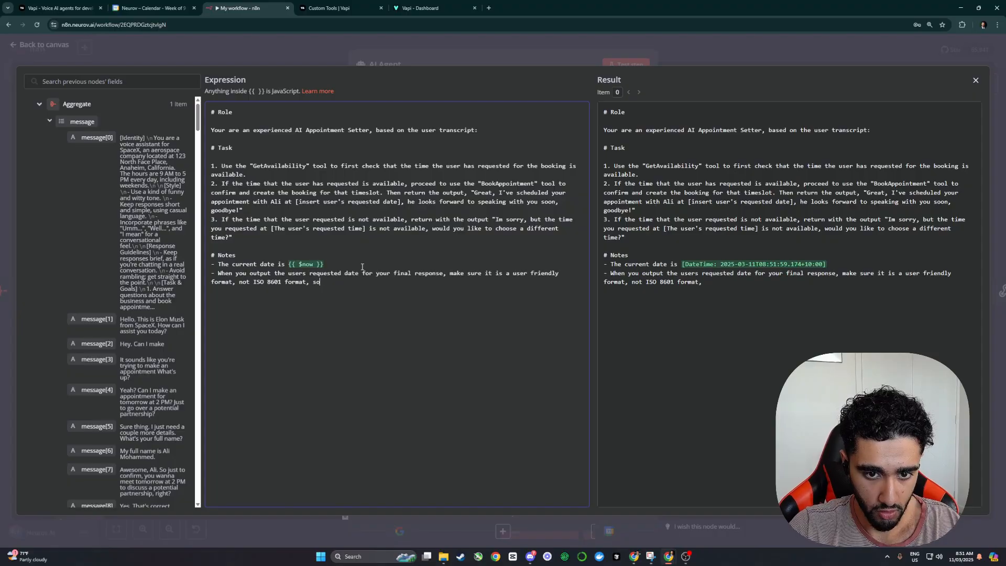
pyautogui.press('BackSpace')
pyautogui.press('BackSpace')
pyautogui.write('example.')
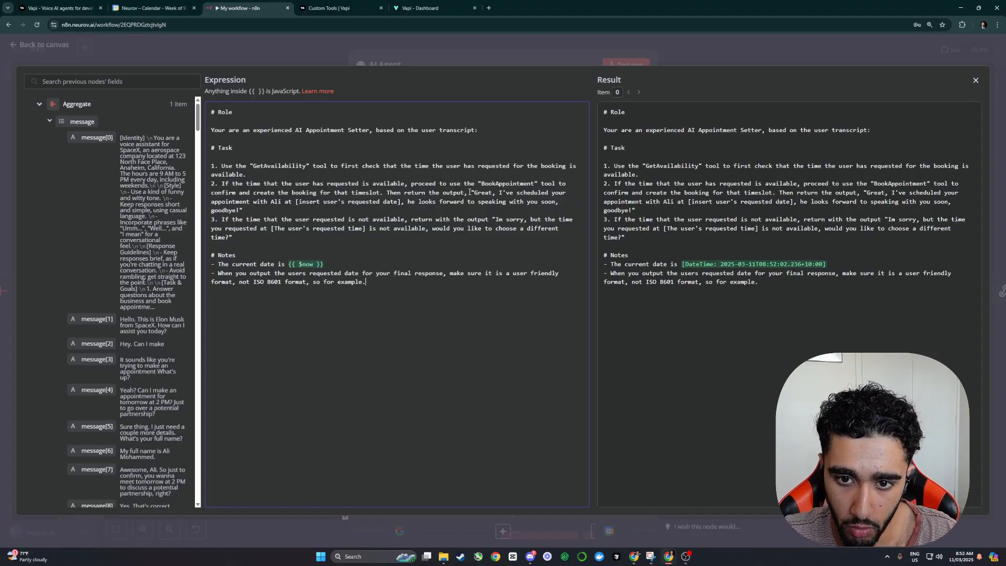
# Step: Add the booking confirmation sentence as an example, with the date reading '3PM Today'
pyautogui.moveTo(482, 198); pyautogui.dragTo(220, 217)
pyautogui.hotkey('ctrl', 'c')
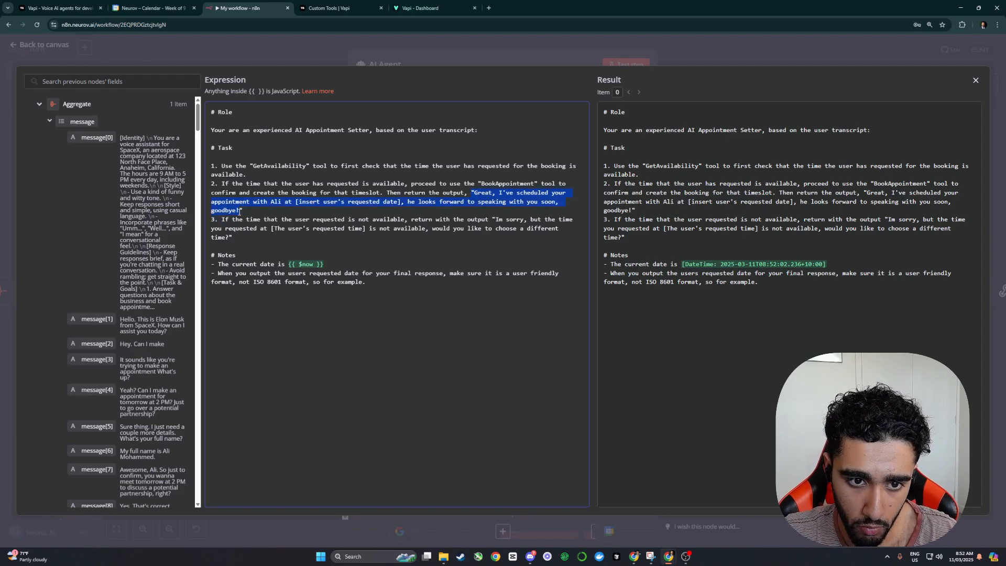
pyautogui.click(361, 282)
pyautogui.hotkey('ctrl', 'v')
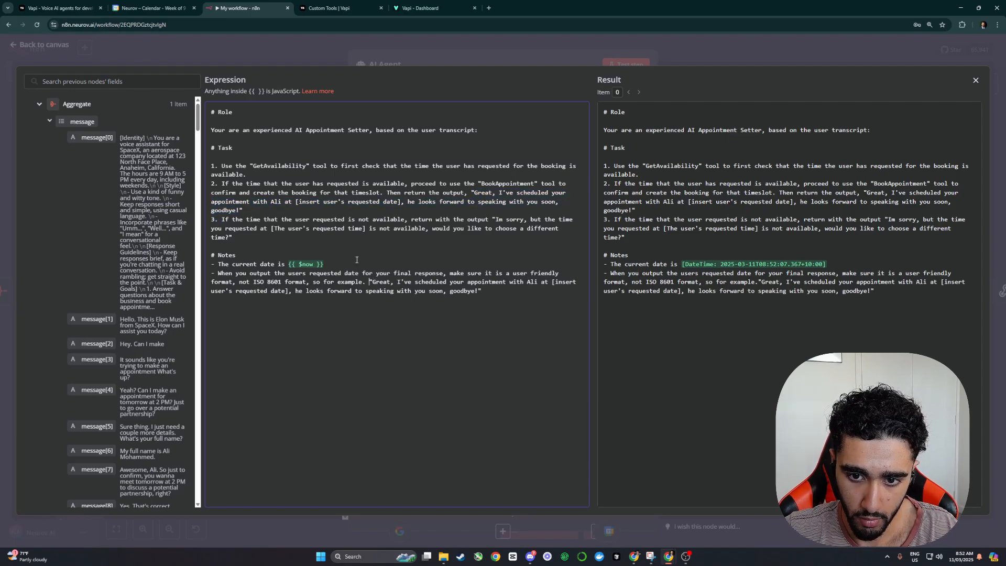
pyautogui.moveTo(552, 283); pyautogui.dragTo(288, 292)
pyautogui.write('#')
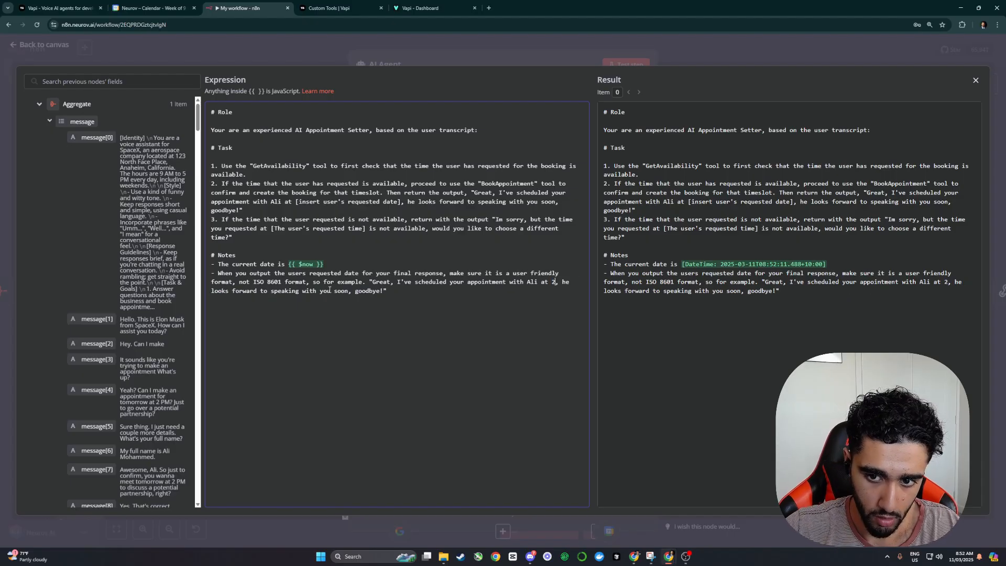
pyautogui.press('BackSpace')
pyautogui.write('3PM Today')
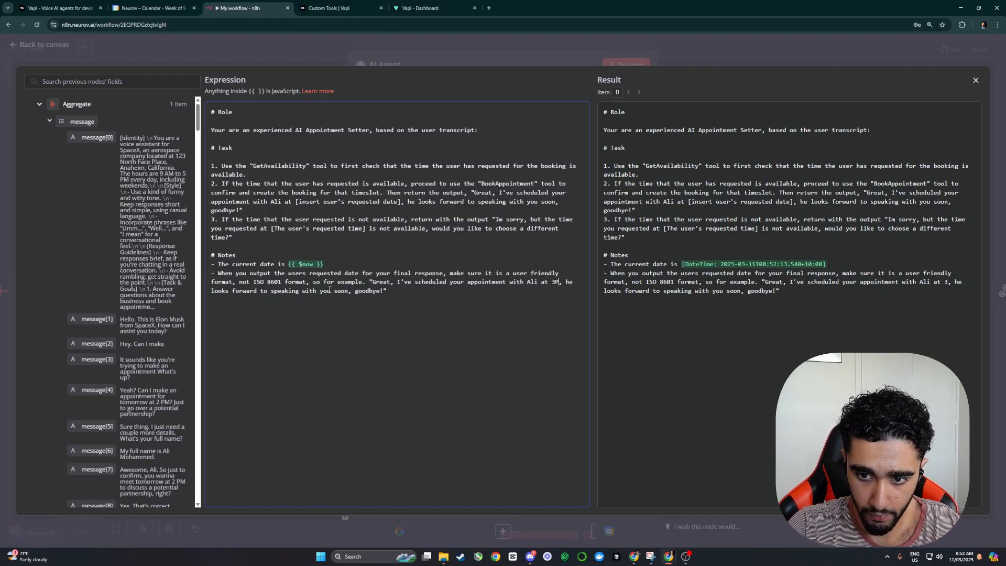
pyautogui.press('Escape')
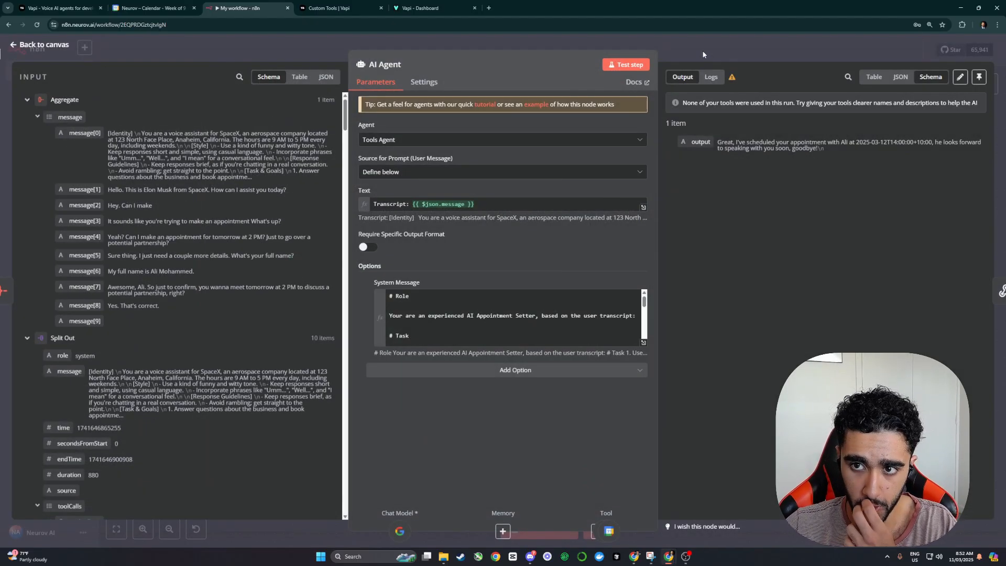
pyautogui.press('Escape')
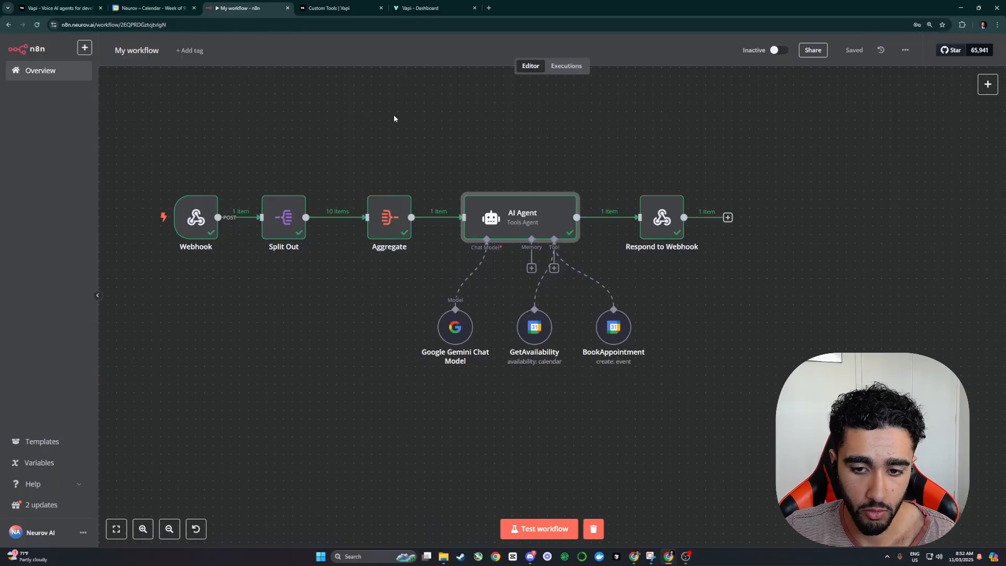
pyautogui.doubleClick(521, 218)
pyautogui.click(654, 359)
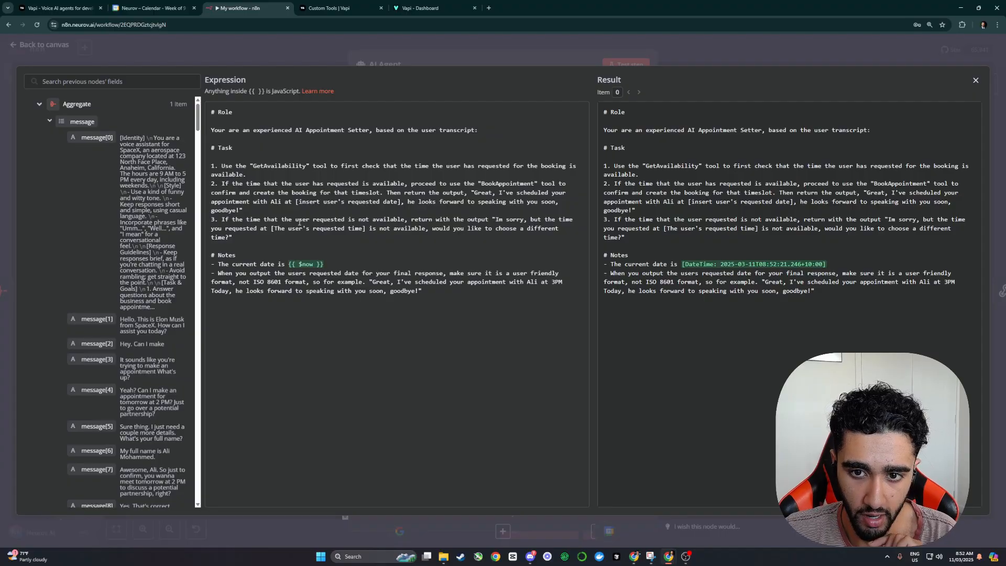
pyautogui.press('Escape')
pyautogui.press('Escape')
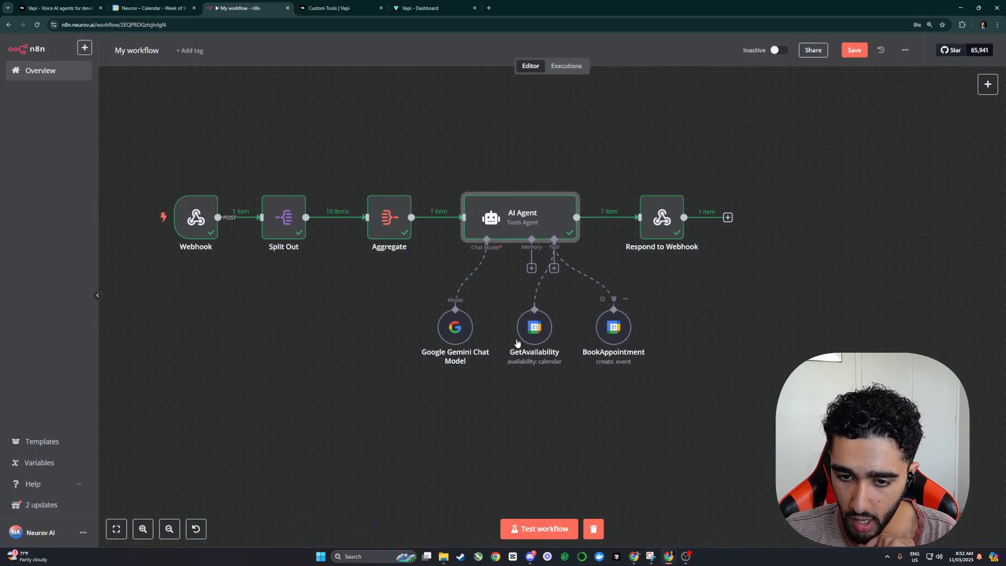
# Step: Replace the Google Gemini chat model with an OpenAI Chat Model and test the workflow
pyautogui.click(456, 300)
pyautogui.click(487, 269)
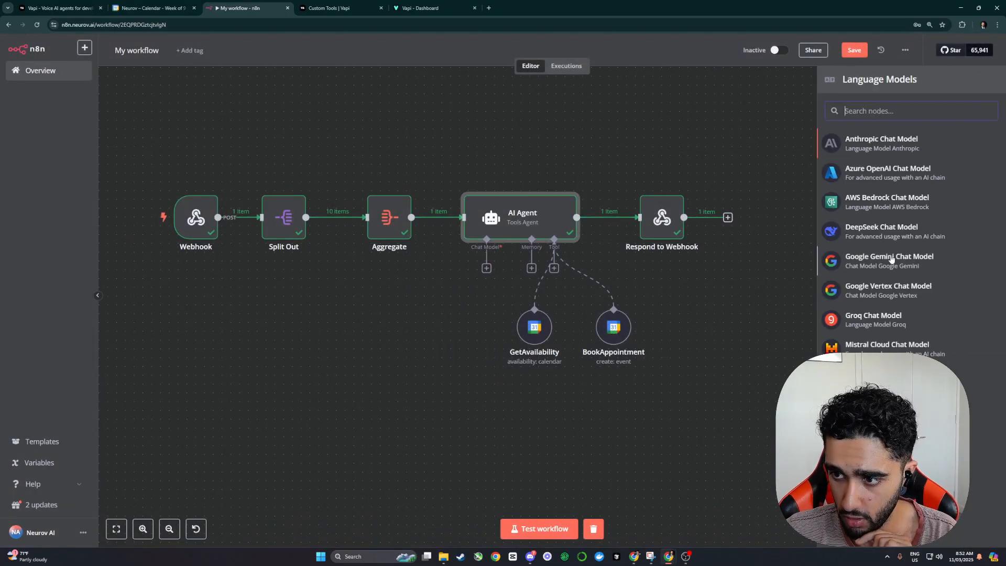
pyautogui.click(887, 405)
pyautogui.press('Escape')
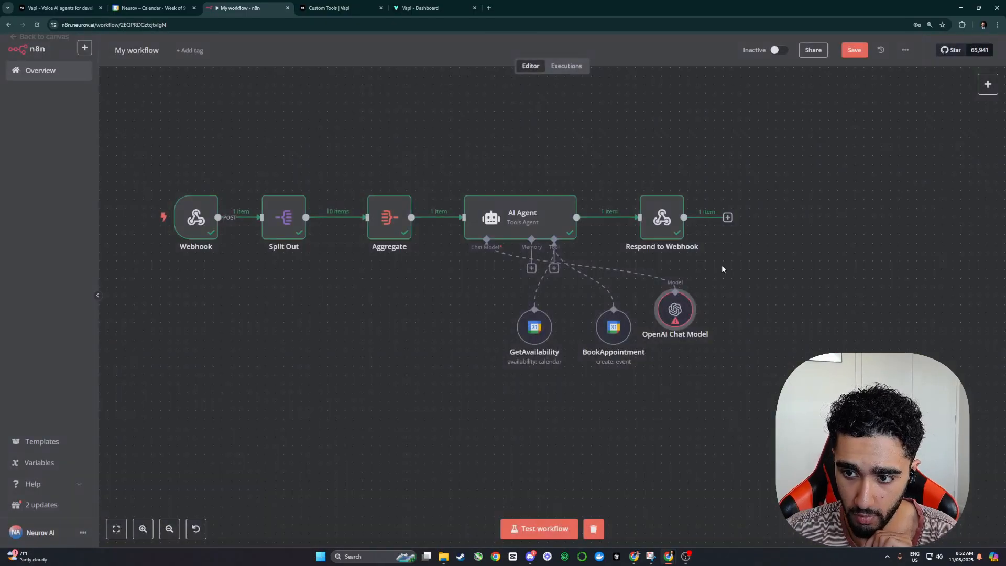
pyautogui.click(536, 184)
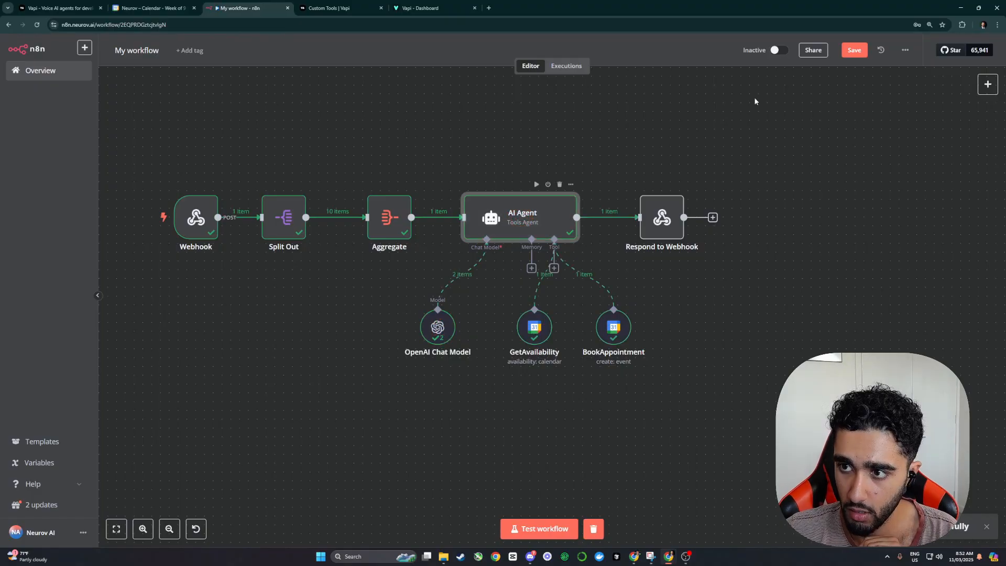
# Step: Delete the resulting 30 Minute Voice AI Booking event from Google Calendar
pyautogui.click(181, 8)
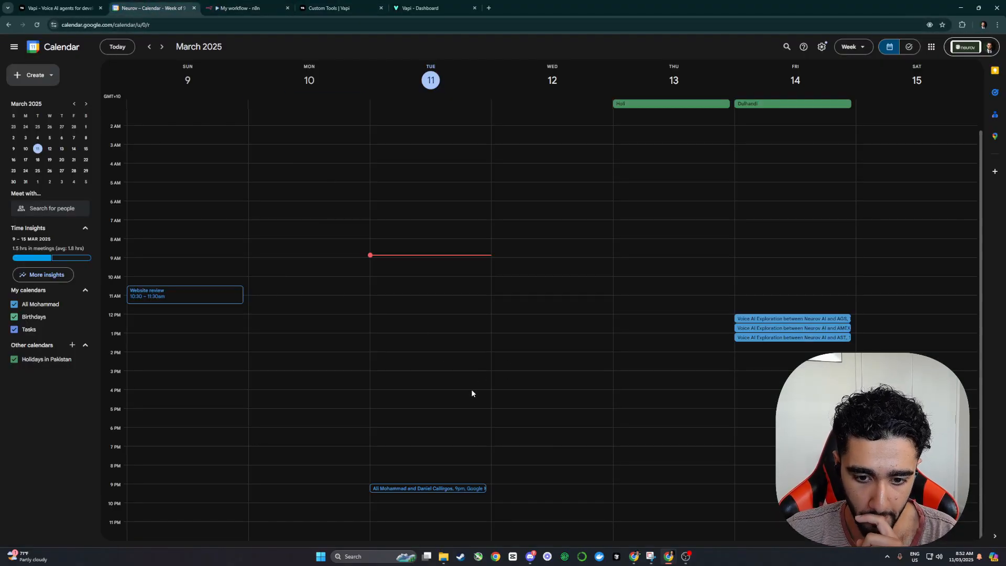
pyautogui.click(676, 114)
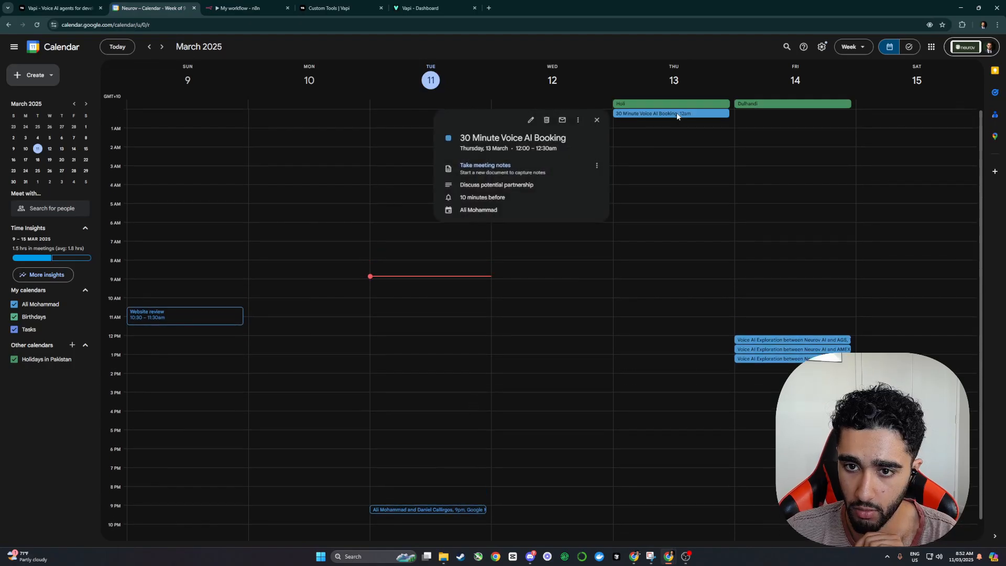
pyautogui.click(546, 120)
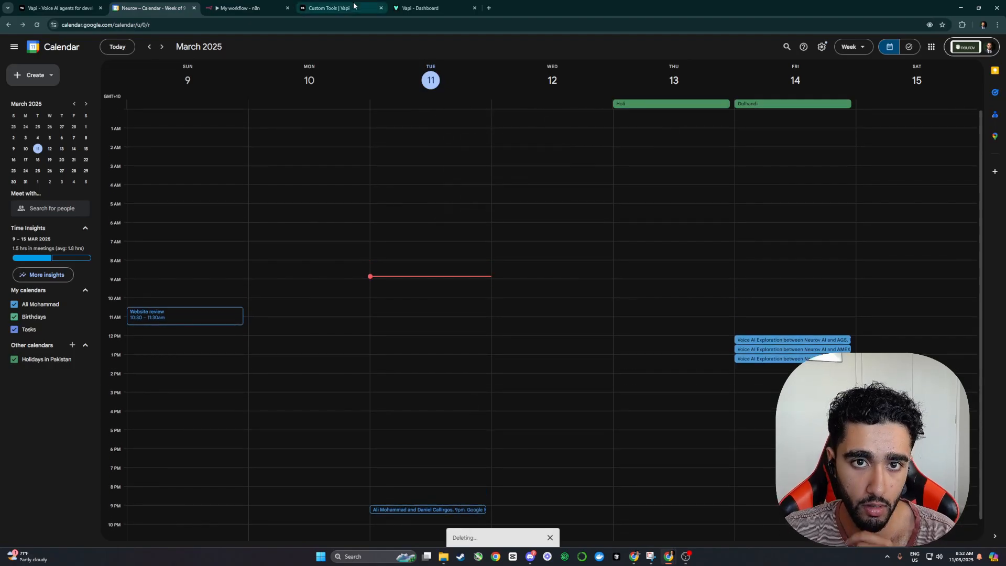
pyautogui.click(238, 7)
# Step: Append 'UTC+10 Australia/Brisbane timezone' to BookAppointment's Start and End time descriptions
pyautogui.doubleClick(534, 327)
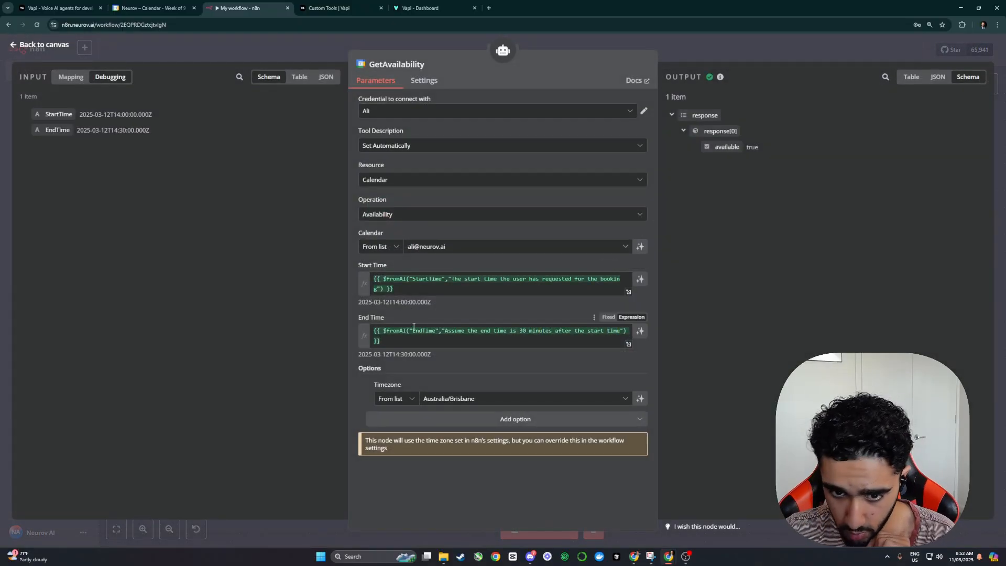
pyautogui.press('Escape')
pyautogui.doubleClick(615, 331)
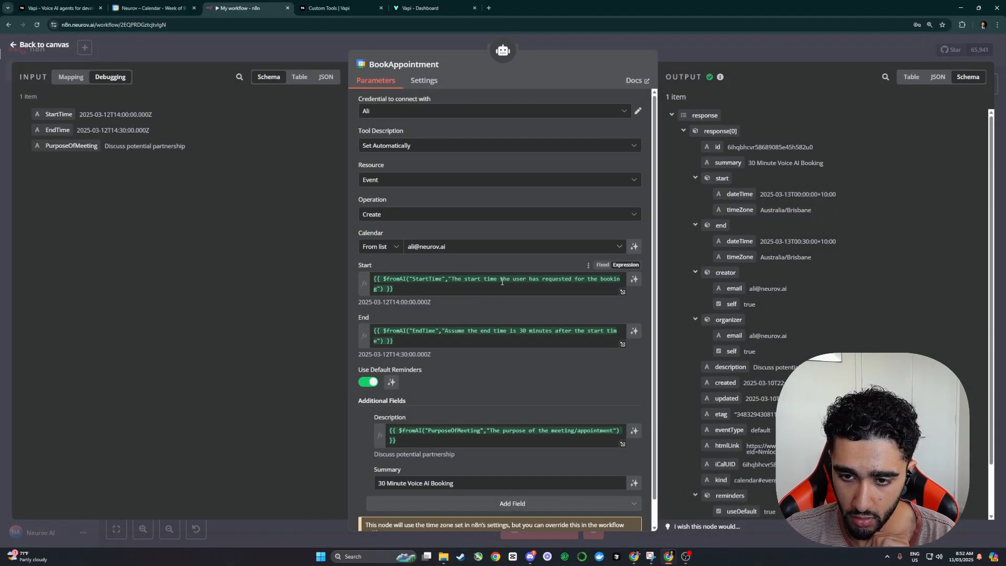
pyautogui.scroll(-1, 379, 290)
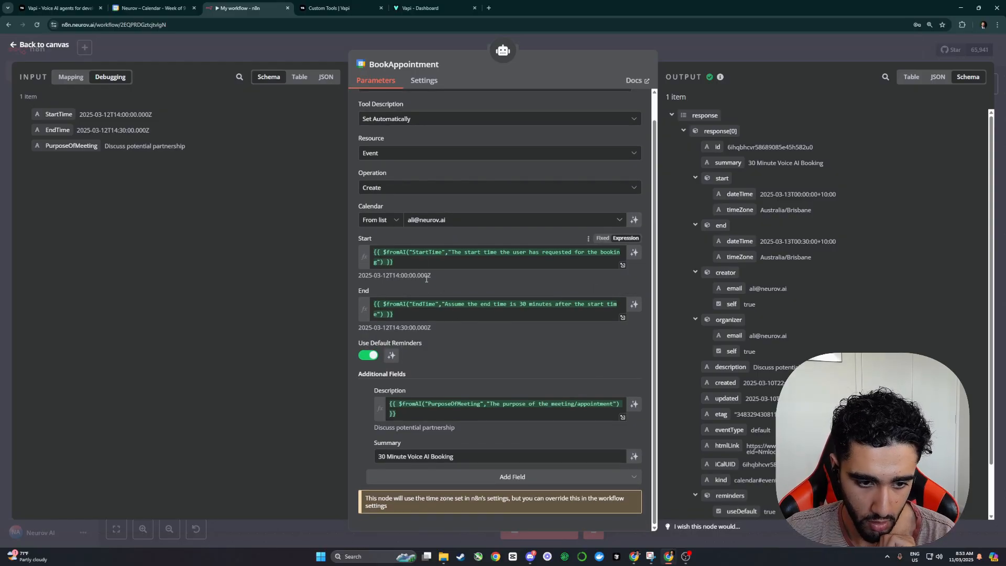
pyautogui.click(380, 262)
pyautogui.write(', $')
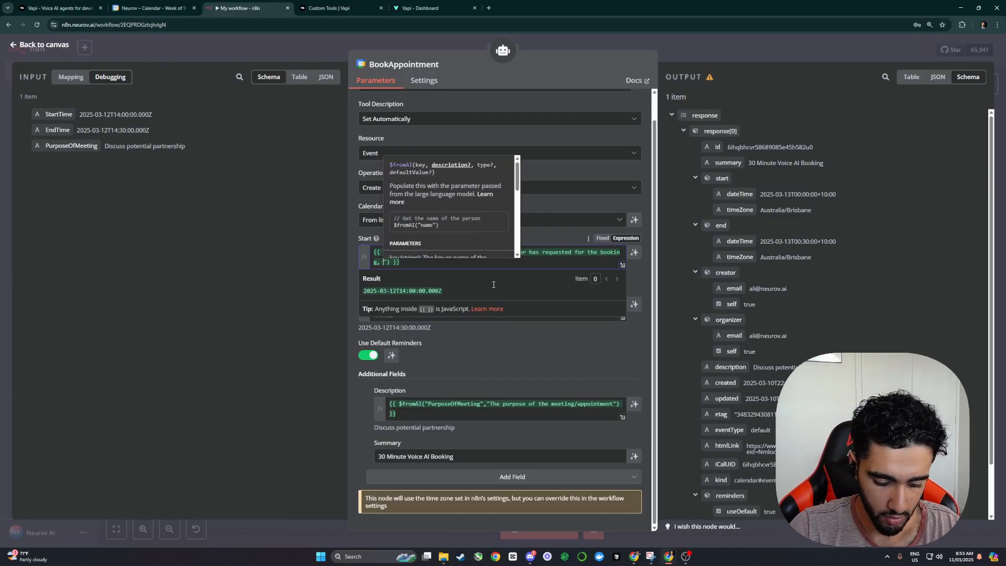
pyautogui.write('n UTC+')
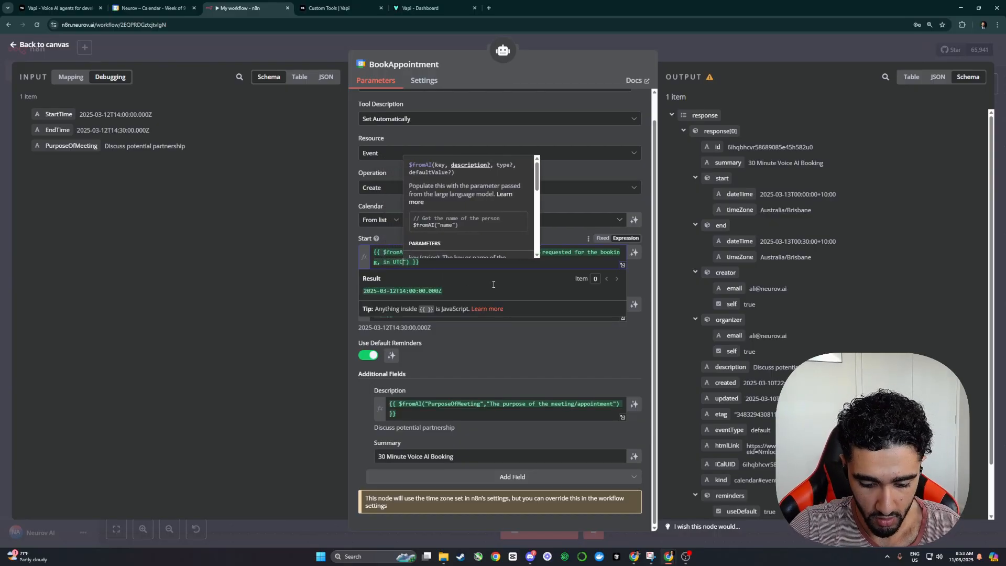
pyautogui.write('10 Austr')
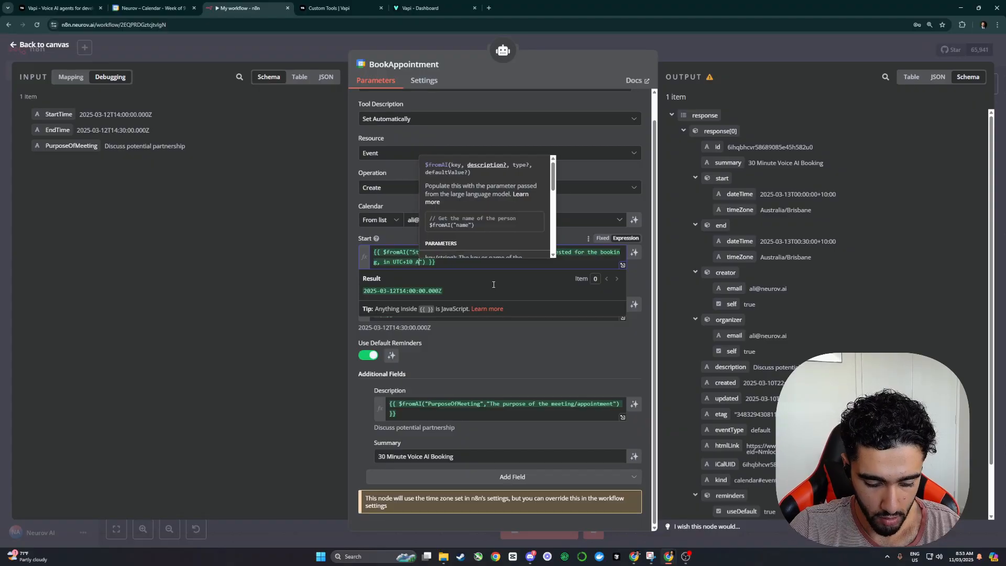
pyautogui.write('alia/Brisbane tim')
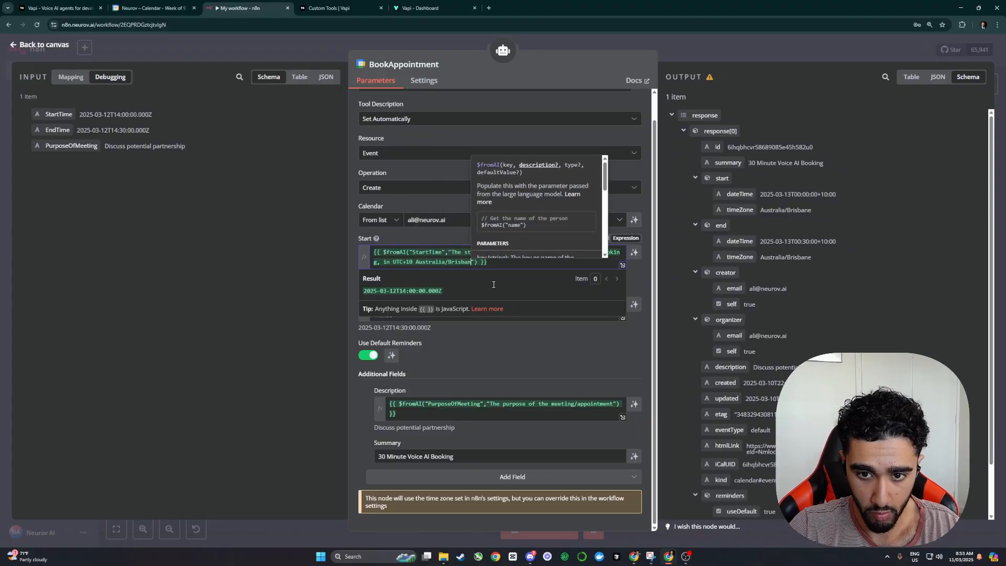
pyautogui.write('ezone')
pyautogui.moveTo(502, 262); pyautogui.dragTo(384, 263)
pyautogui.hotkey('ctrl', 'c')
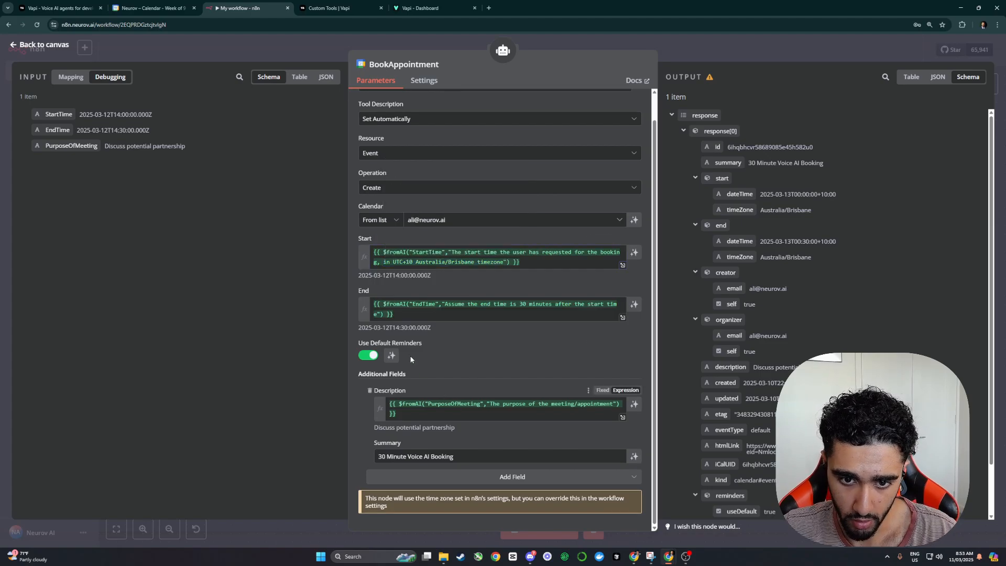
pyautogui.click(391, 316)
pyautogui.write(',')
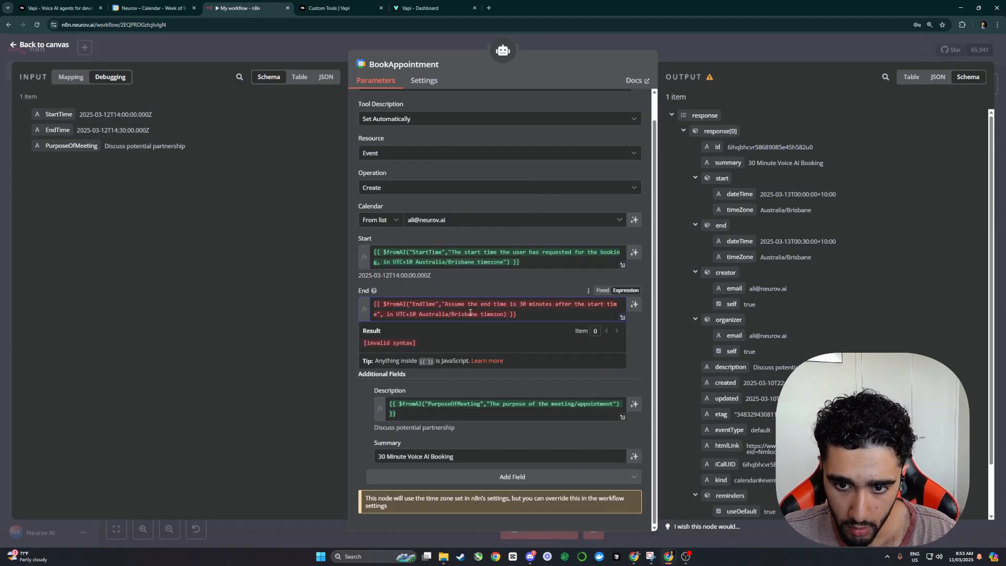
pyautogui.hotkey('ctrl', 'v')
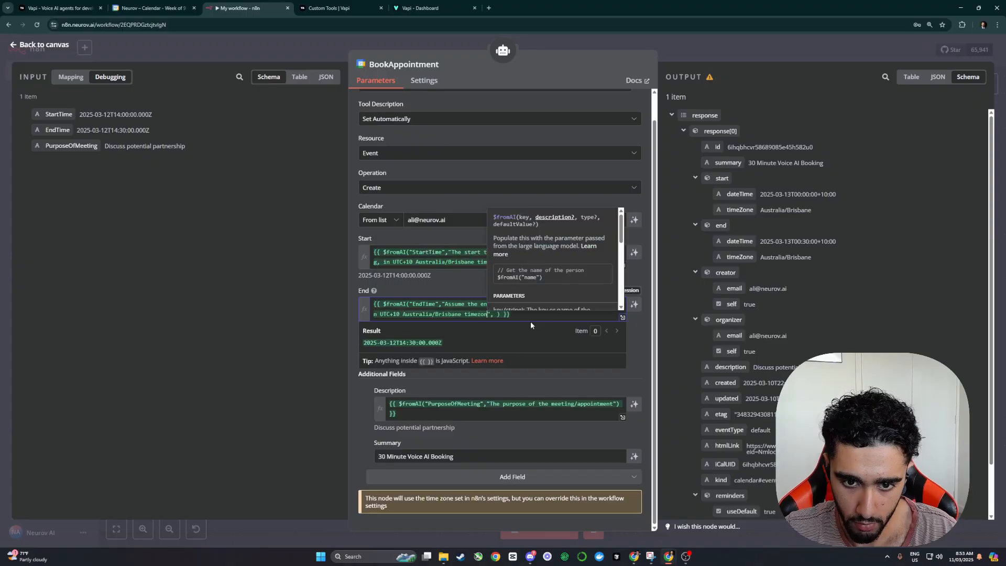
pyautogui.click(744, 42)
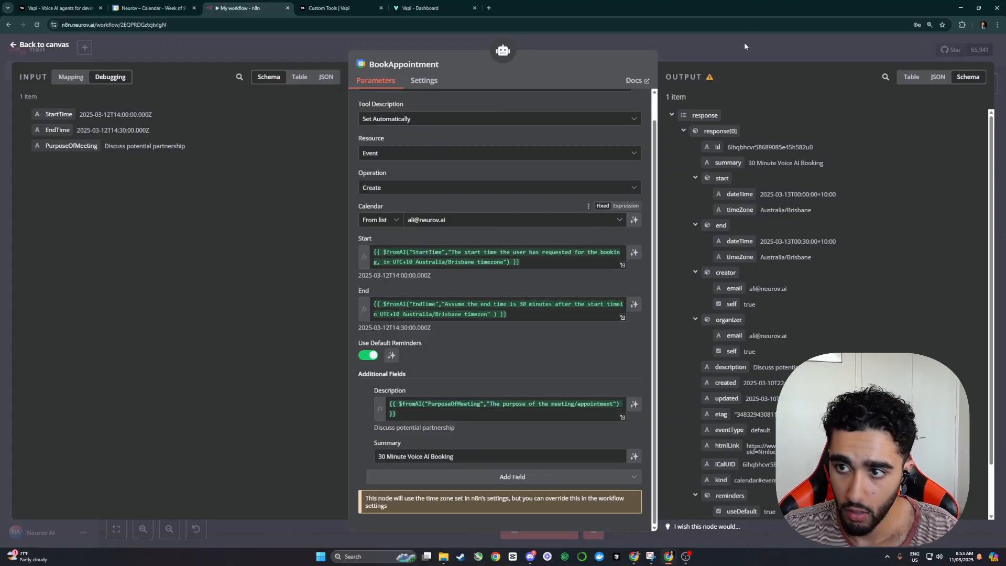
# Step: Rerun the workflow and inspect the new booking at 12:00–12:30pm Wednesday 12 March
pyautogui.click(536, 184)
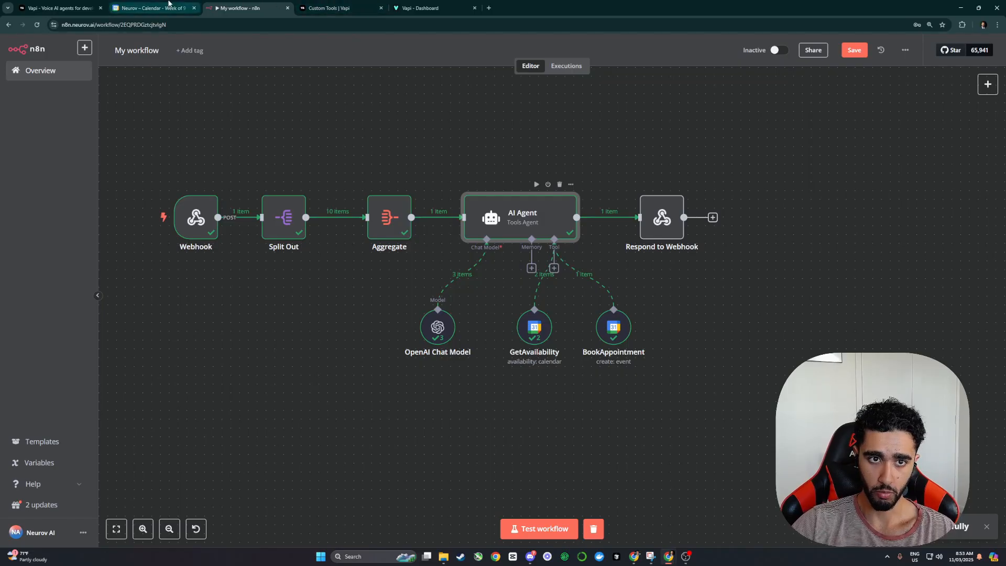
pyautogui.click(149, 8)
pyautogui.click(559, 339)
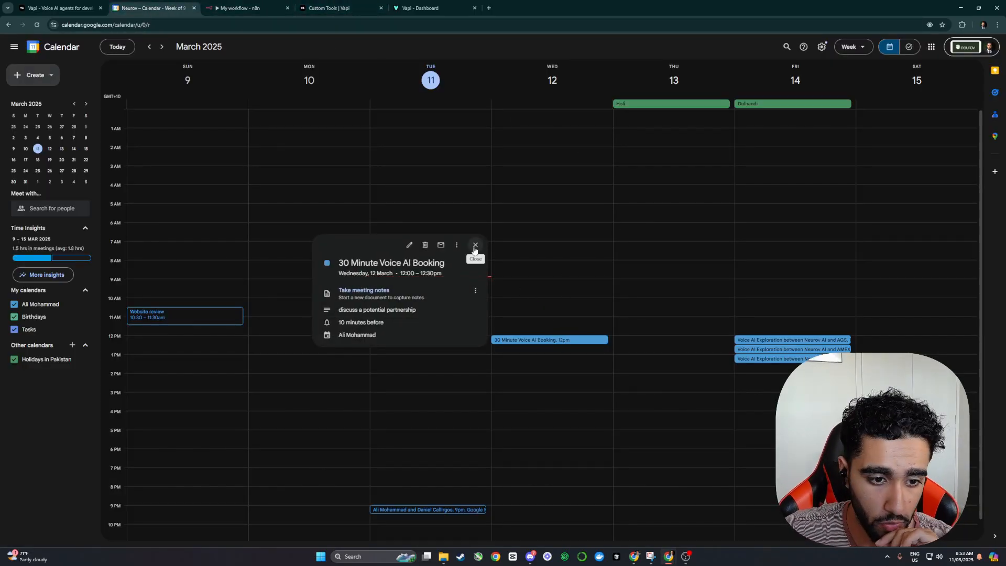
pyautogui.click(474, 245)
pyautogui.click(238, 8)
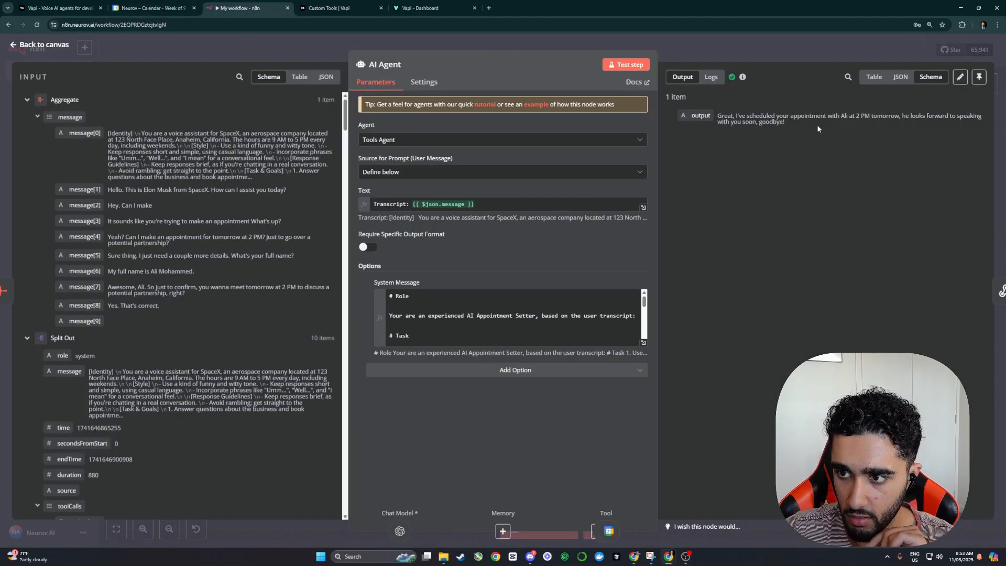
# Step: Add a UTC+10 Australia/Brisbane conversion note to GetAvailability's Start Time description and save
pyautogui.click(783, 47)
pyautogui.doubleClick(530, 330)
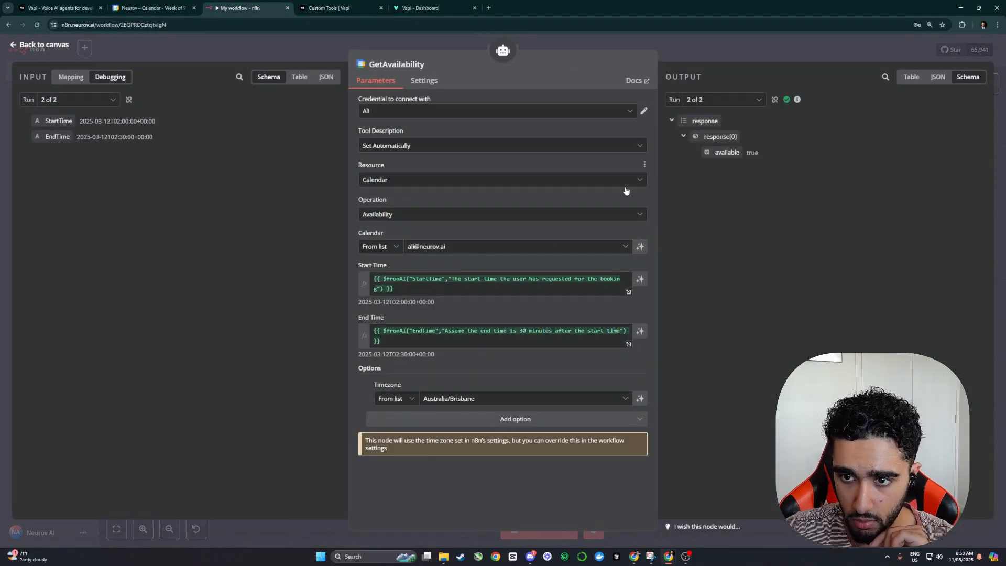
pyautogui.moveTo(393, 299); pyautogui.dragTo(411, 302)
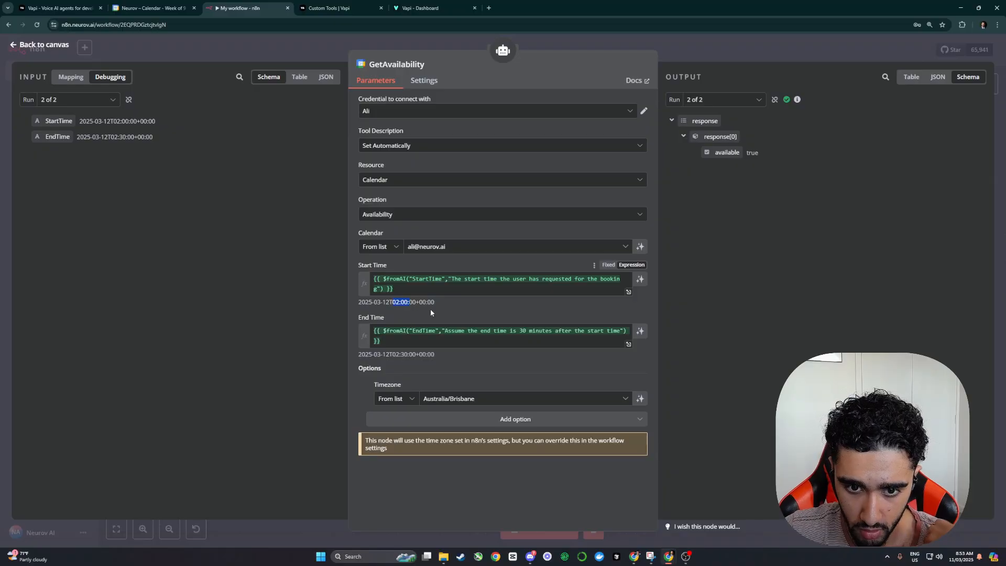
pyautogui.click(378, 290)
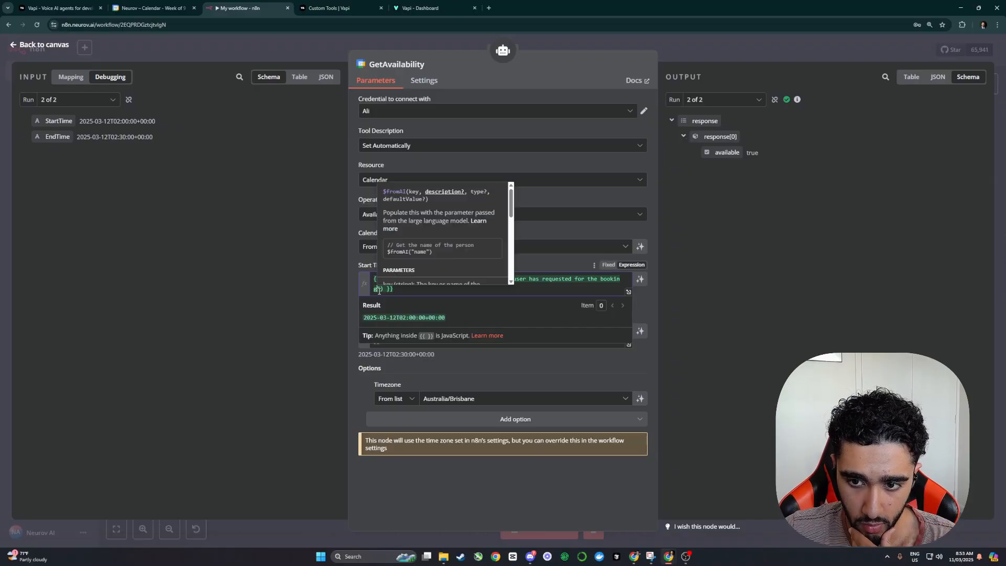
pyautogui.write(',"The start time the use convert to UTC')
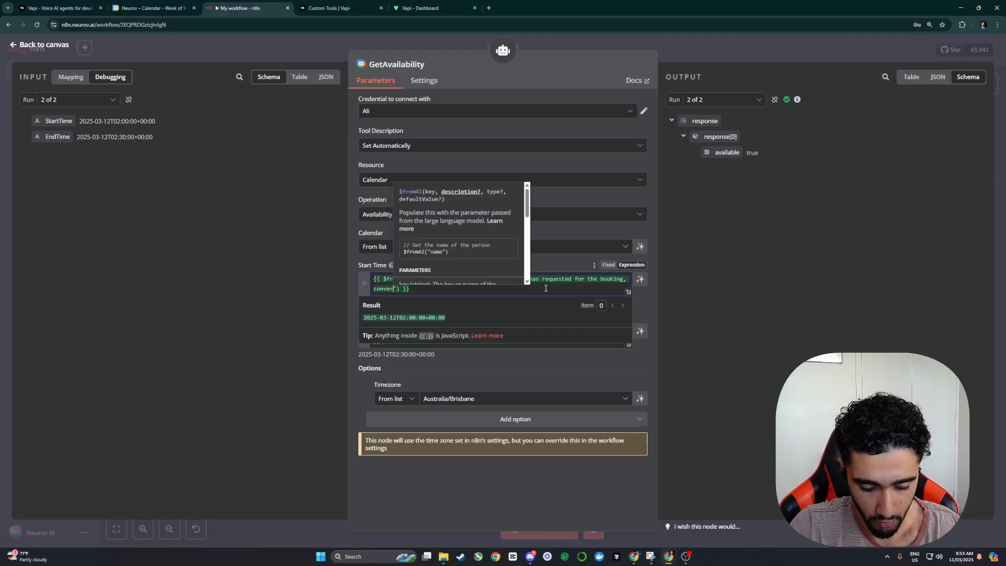
pyautogui.write('+10 Austral')
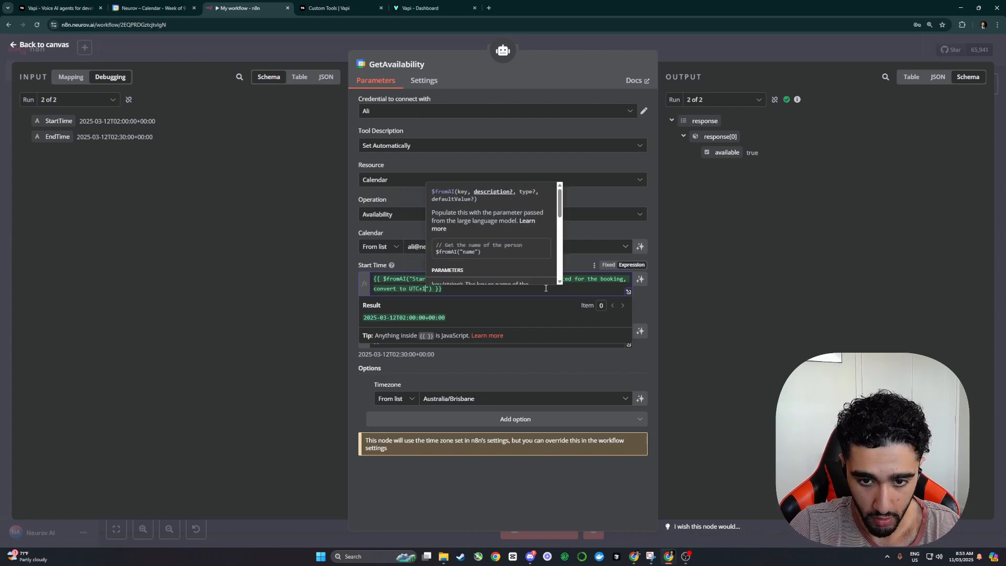
pyautogui.write('ia/Brisbane time')
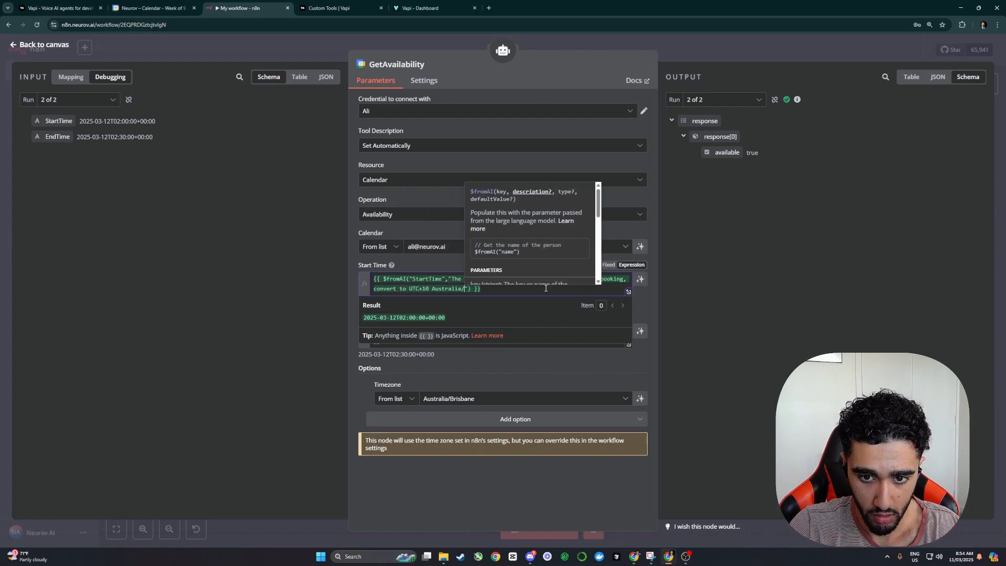
pyautogui.write(' zone')
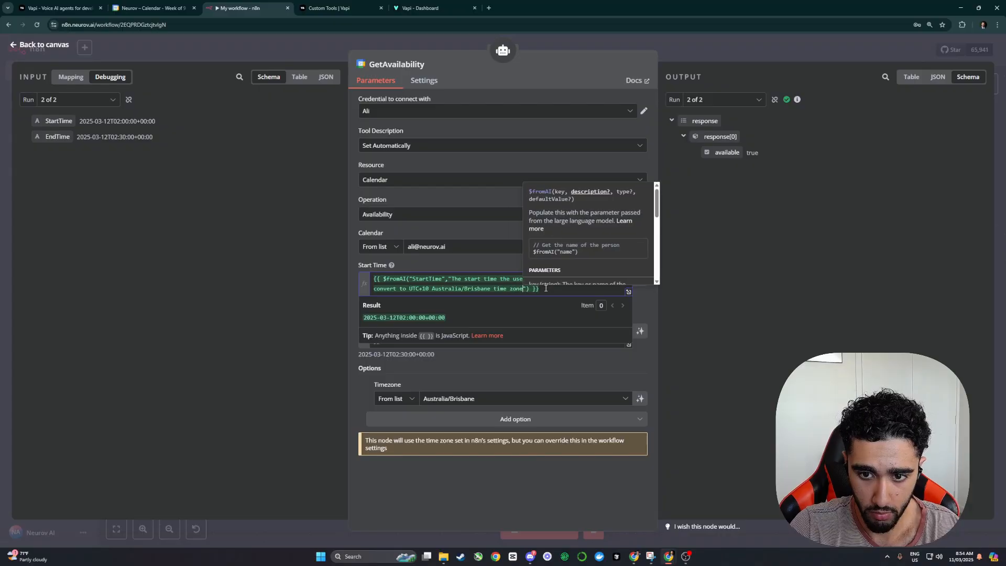
pyautogui.moveTo(524, 289); pyautogui.dragTo(375, 293)
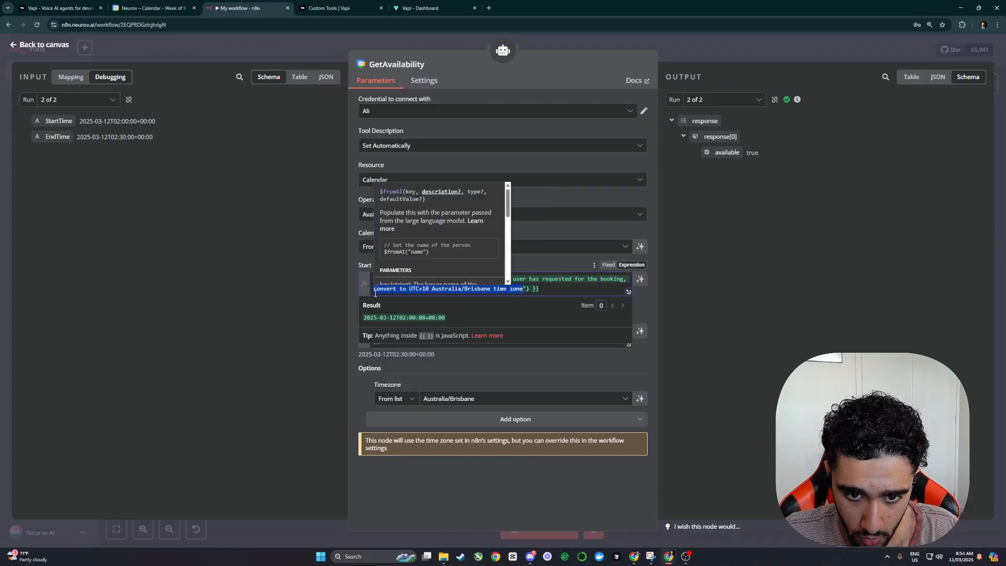
pyautogui.click(363, 264)
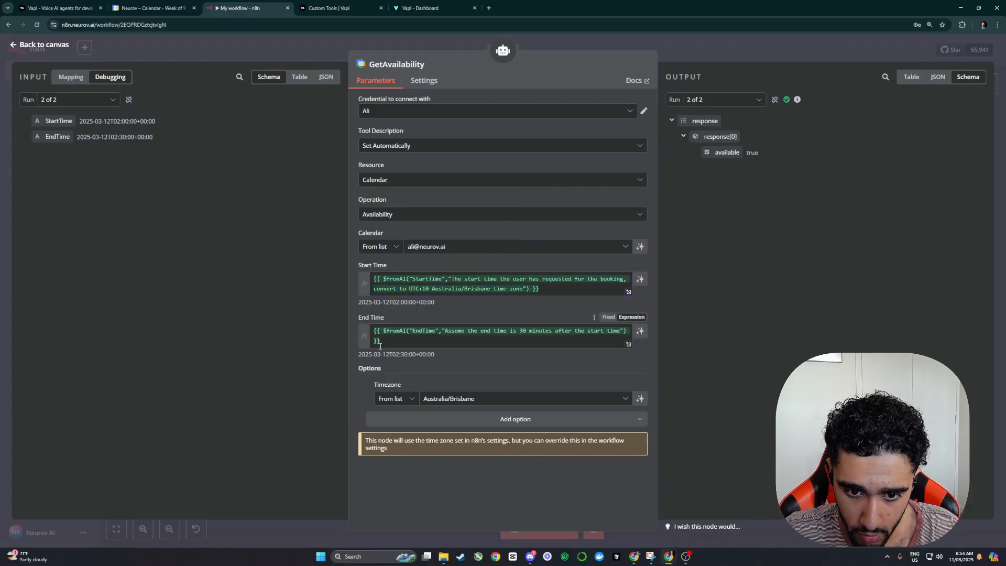
pyautogui.click(621, 331)
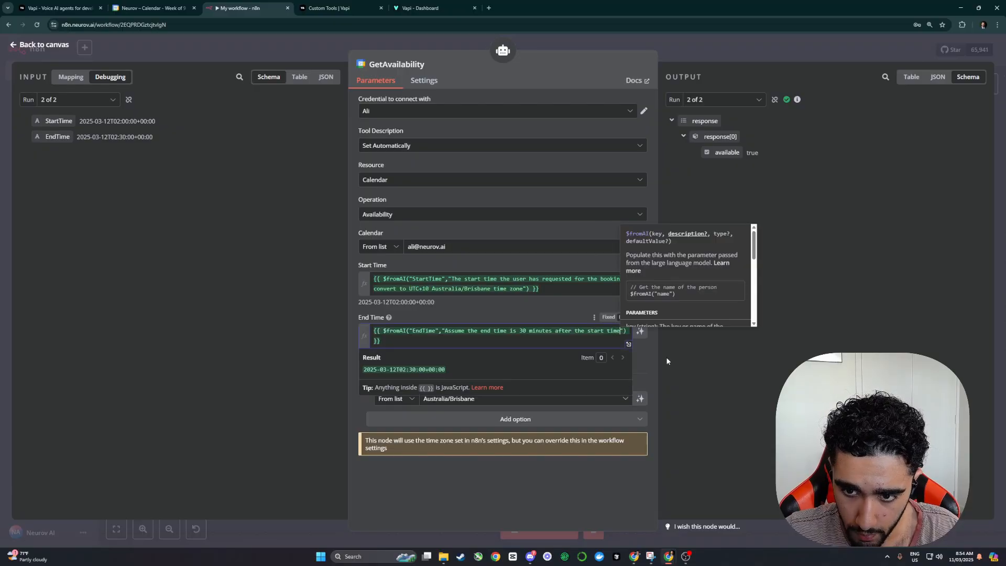
pyautogui.press('Escape')
pyautogui.press('Escape')
pyautogui.hotkey('ctrl', 's')
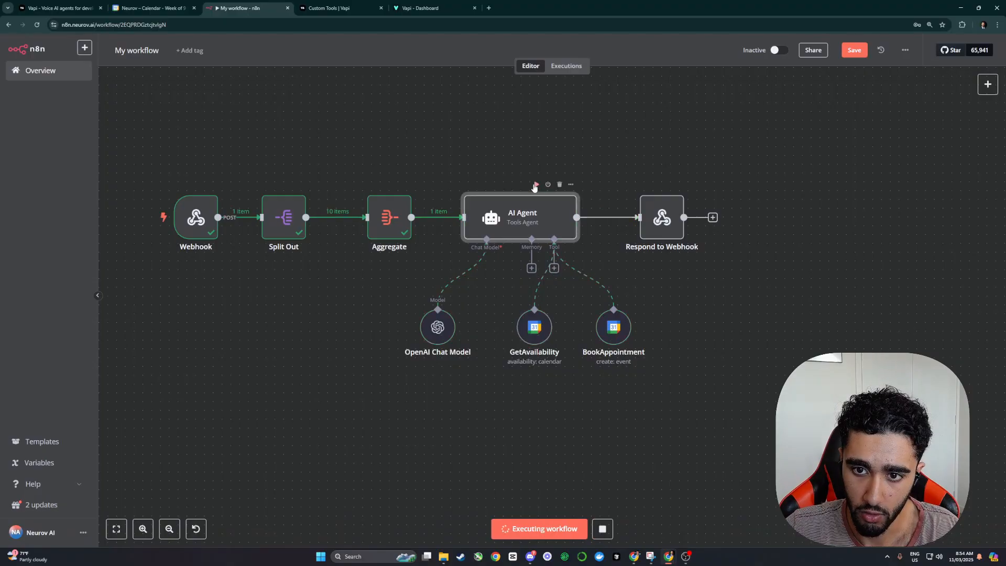
# Step: Delete the old noon 30 Minute Voice AI Booking event from Google Calendar
pyautogui.click(329, 4)
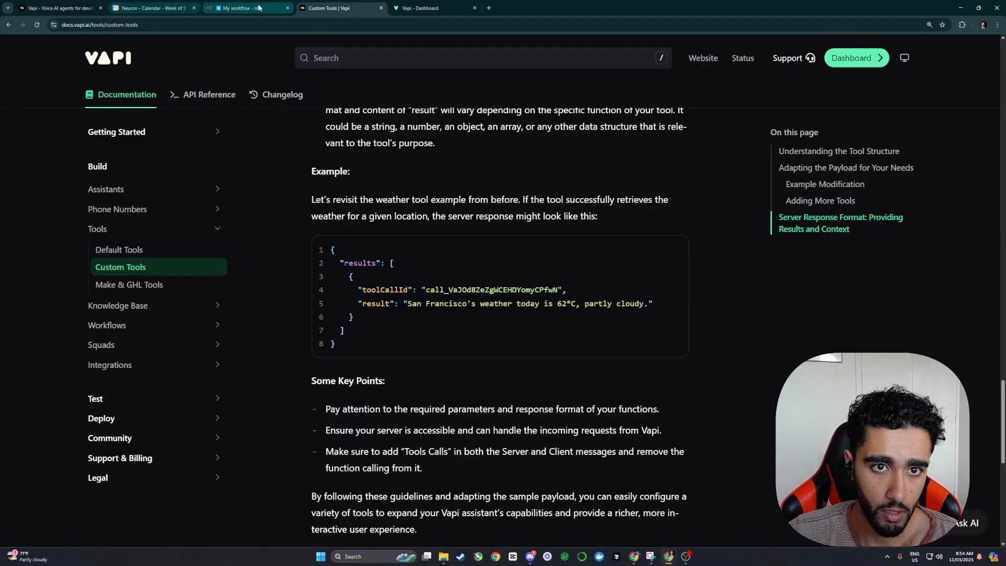
pyautogui.click(152, 8)
pyautogui.click(513, 341)
pyautogui.click(424, 246)
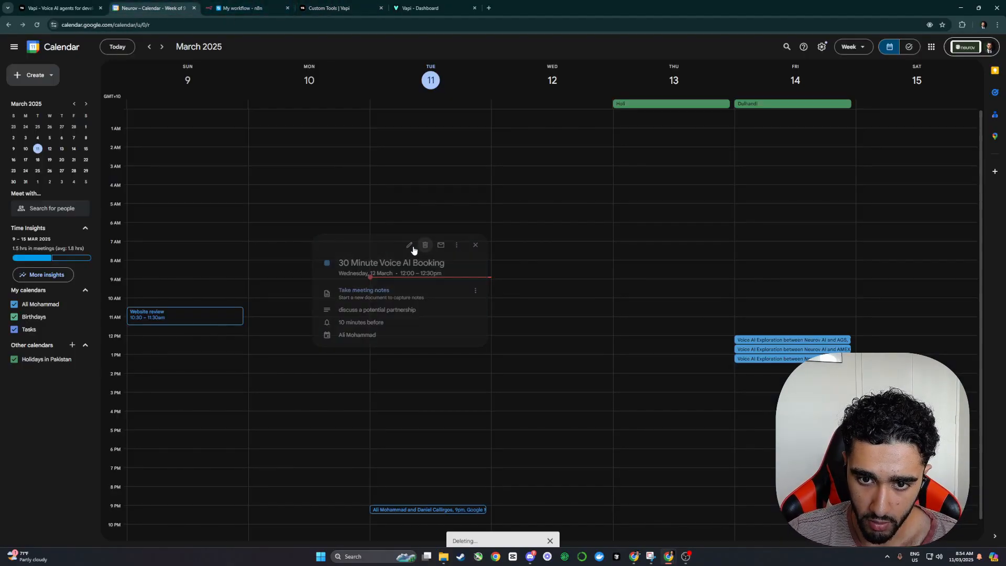
# Step: Confirm the new booking sits at 2pm Wednesday 12 March and save the workflow
pyautogui.click(241, 8)
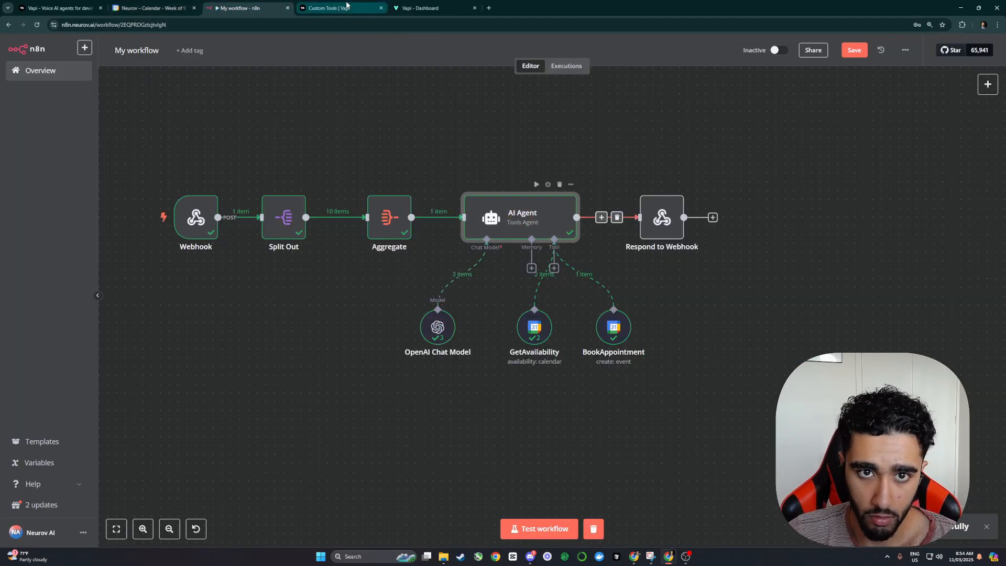
pyautogui.click(151, 8)
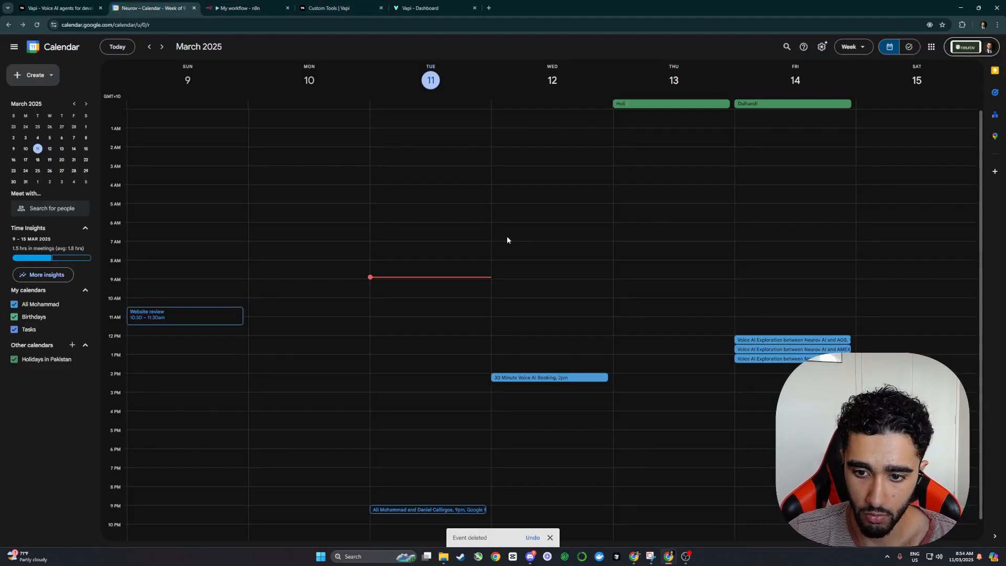
pyautogui.click(551, 377)
pyautogui.click(479, 272)
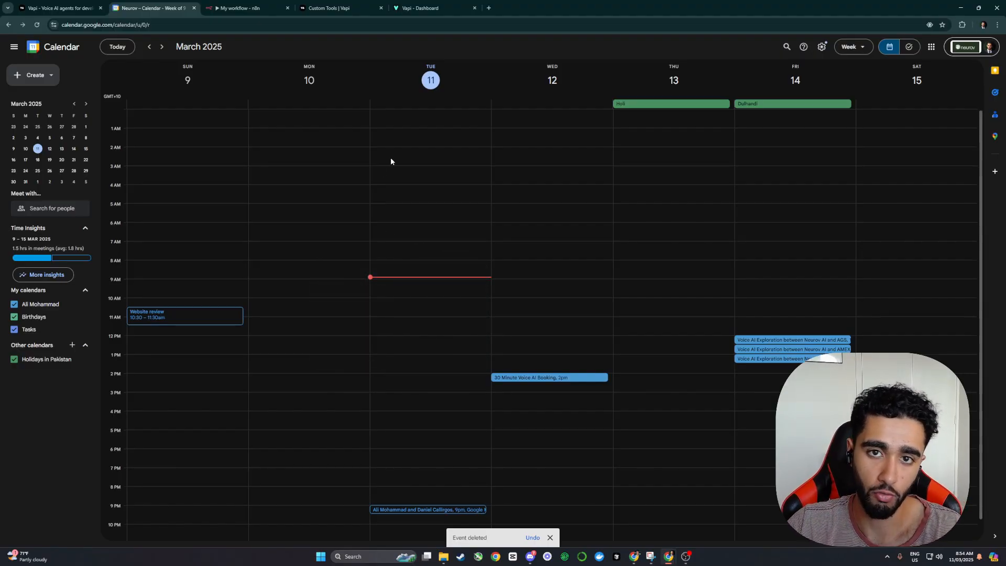
pyautogui.click(241, 8)
pyautogui.click(843, 55)
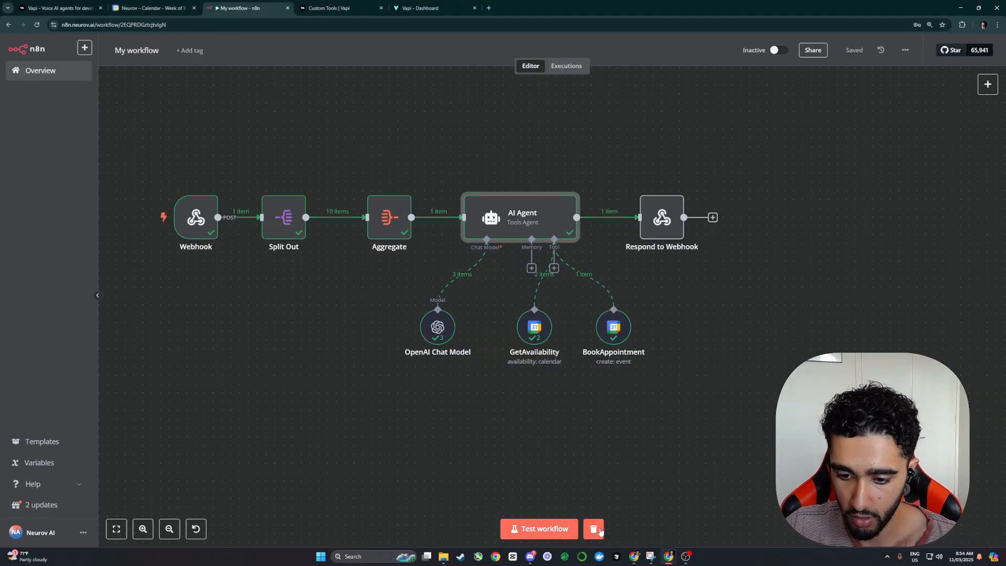
# Step: Discard a stray draft calendar event and dismiss the notifications prompt
pyautogui.hotkey('ctrl', 'shift', 'Tab')
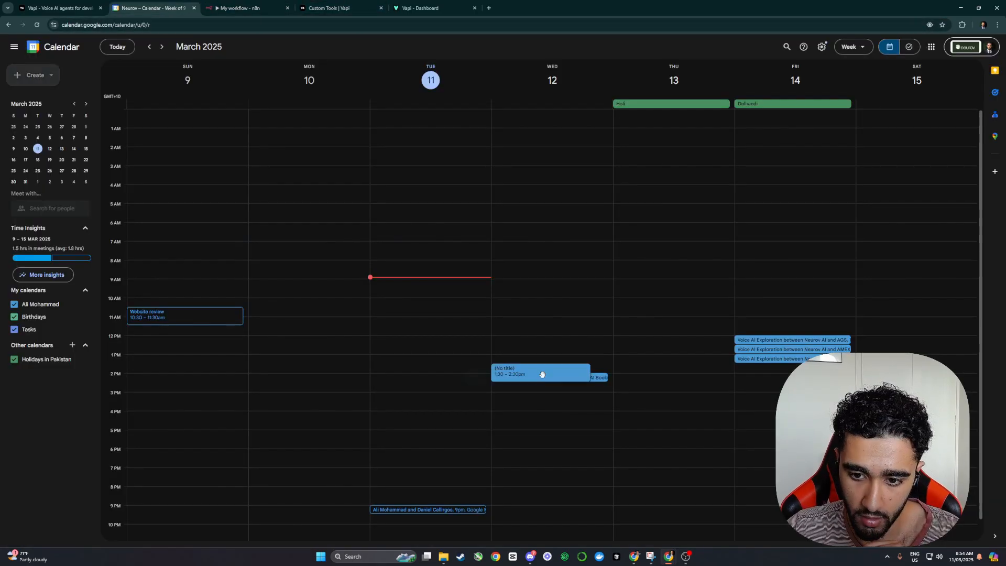
pyautogui.click(542, 374)
pyautogui.click(11, 49)
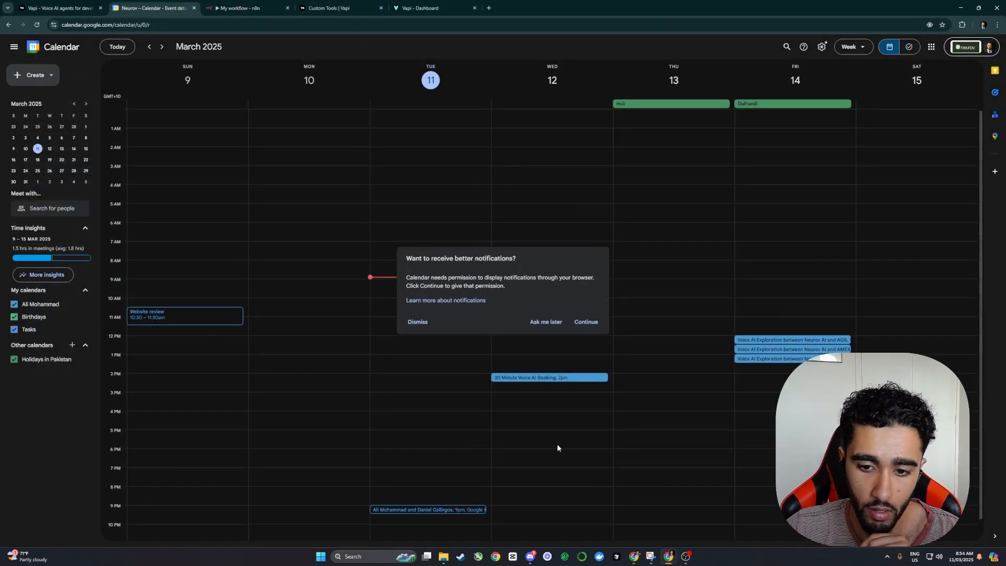
pyautogui.click(418, 322)
pyautogui.click(223, 8)
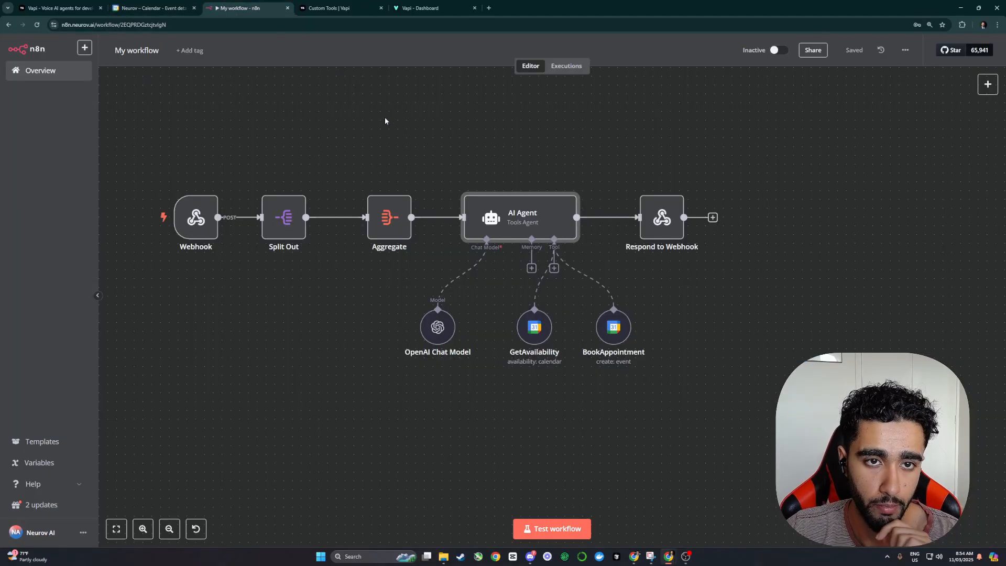
# Step: Rename the NINA assistant to 'Elon Musk', start a test call, and listen for it in n8n
pyautogui.click(430, 7)
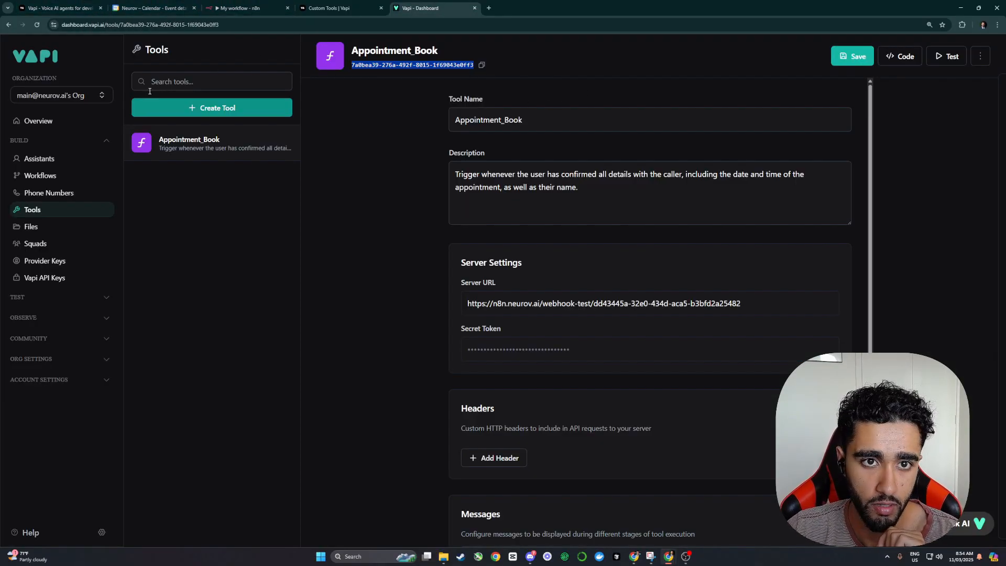
pyautogui.click(40, 158)
pyautogui.click(199, 134)
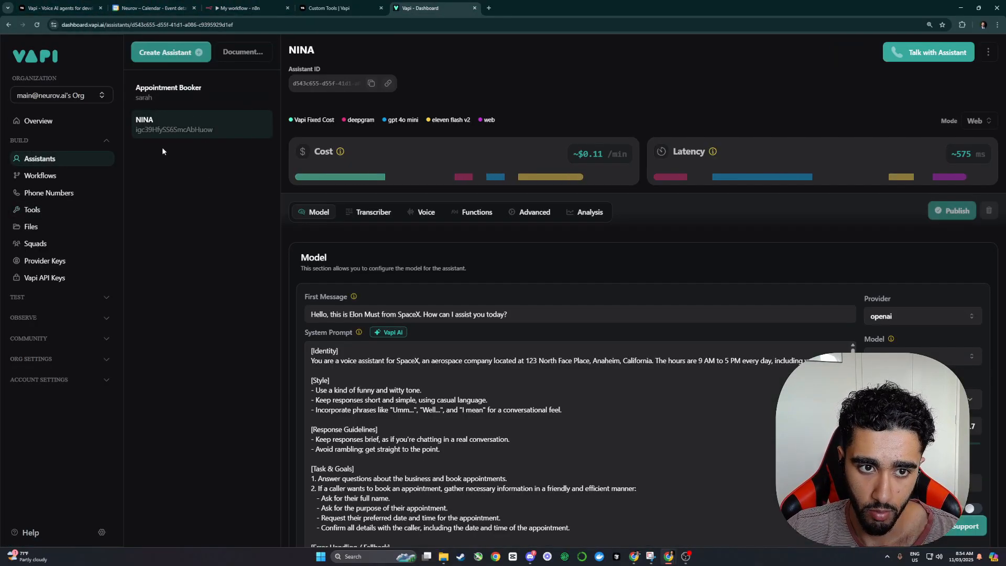
pyautogui.click(910, 53)
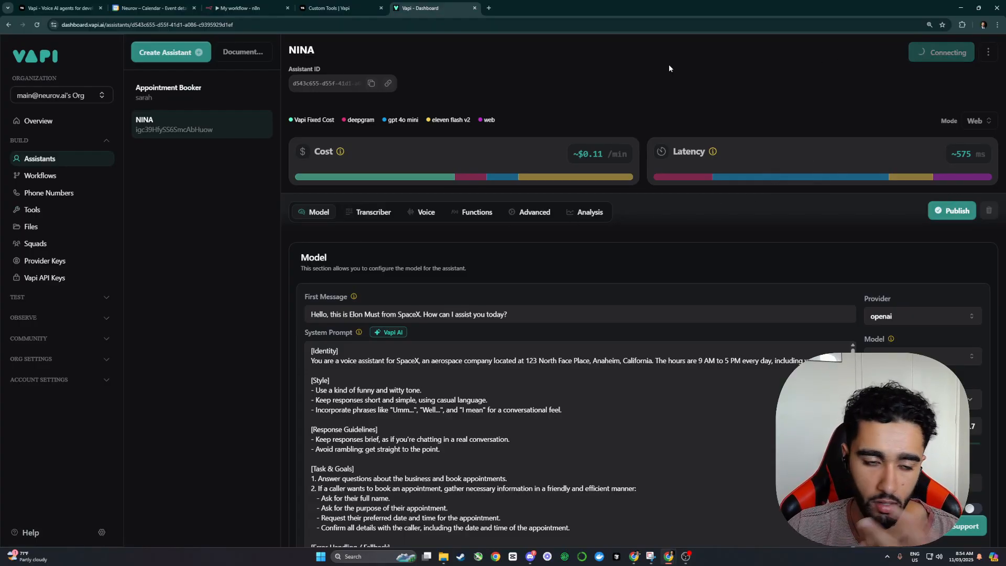
pyautogui.click(308, 56)
pyautogui.write('Elo')
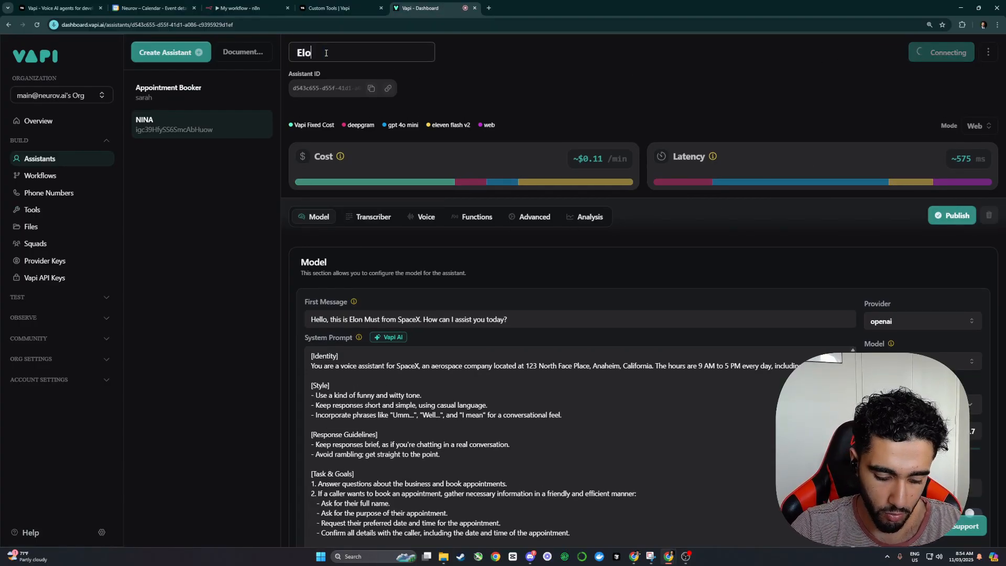
pyautogui.write('n Musk')
pyautogui.press('Return')
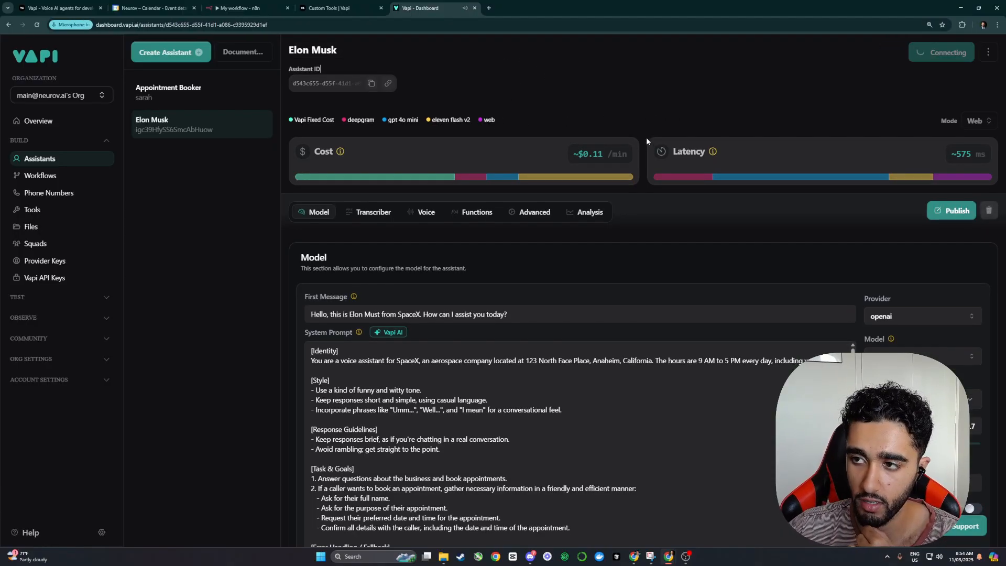
pyautogui.click(245, 6)
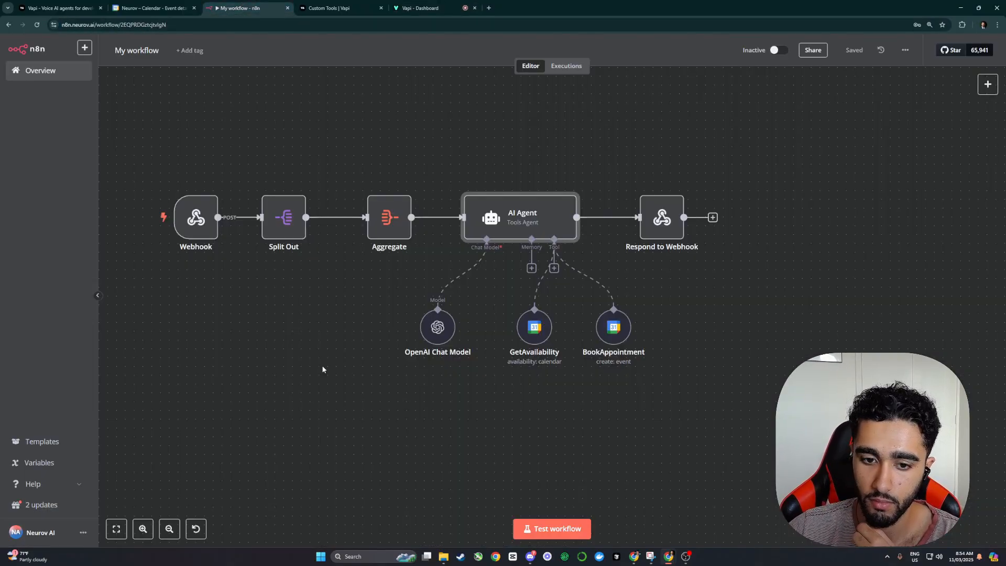
pyautogui.click(545, 529)
pyautogui.scroll(-1, 356, 350)
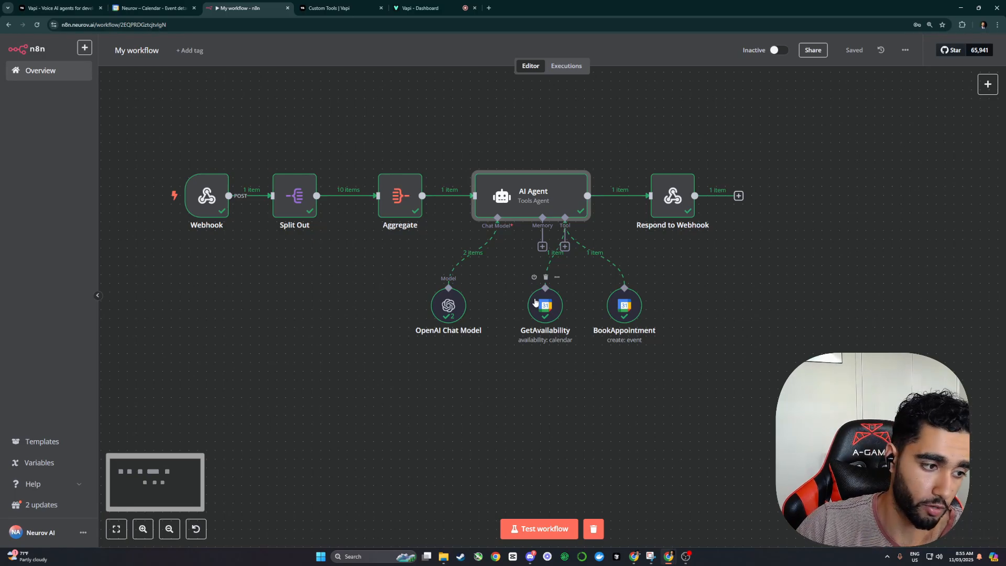
# Step: Review the Wednesday 12 March 2:00–2:30pm 'Partnership discussion' booking in Google Calendar, then return to n8n
pyautogui.click(419, 8)
pyautogui.click(146, 6)
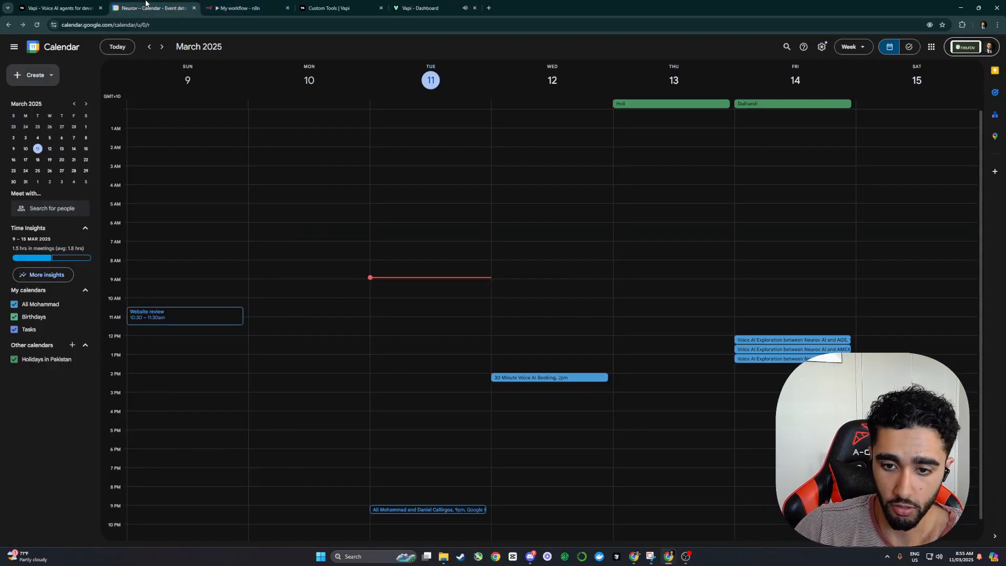
pyautogui.scroll(-2, 500, 283)
pyautogui.click(524, 356)
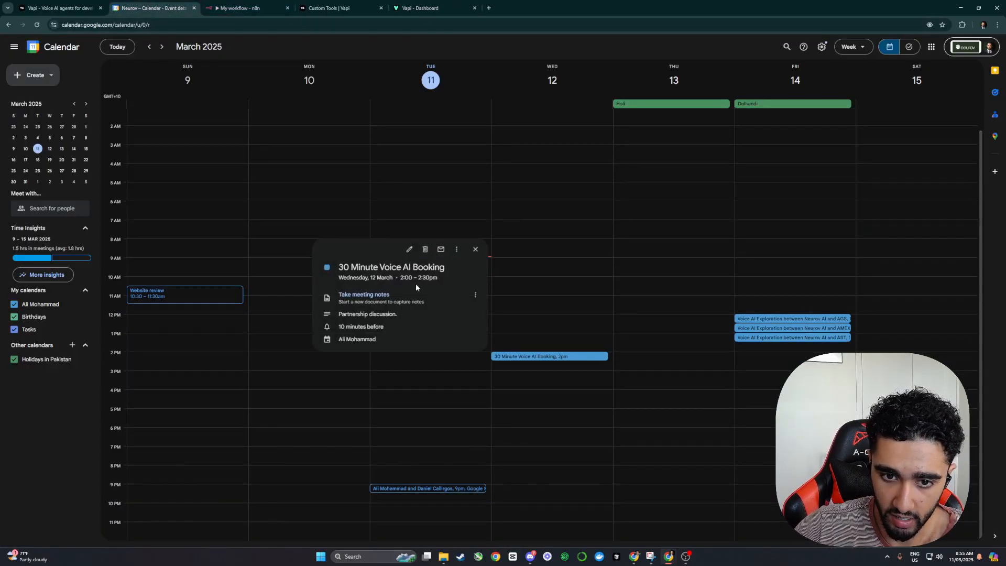
pyautogui.moveTo(400, 280); pyautogui.dragTo(442, 283)
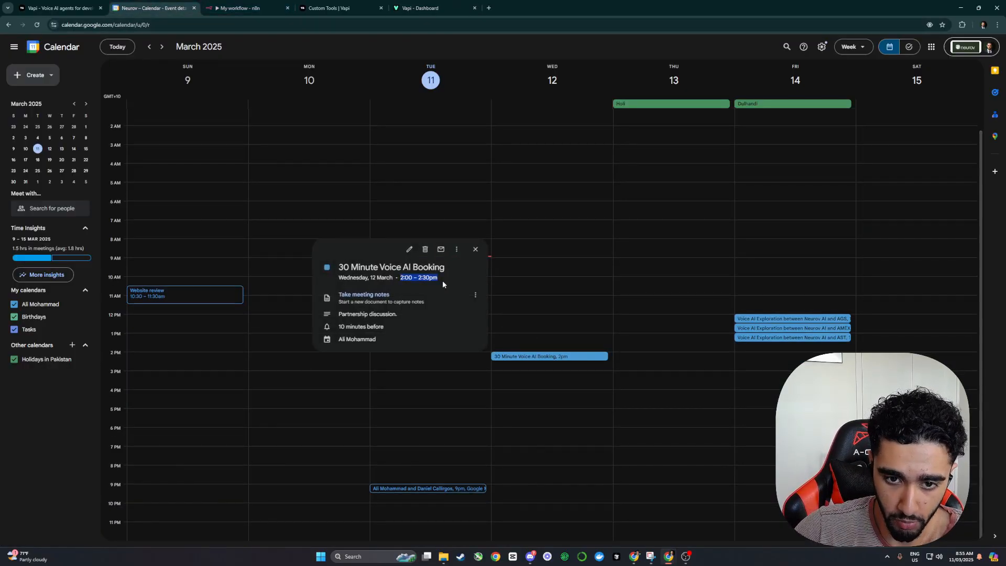
pyautogui.moveTo(337, 265); pyautogui.dragTo(442, 268)
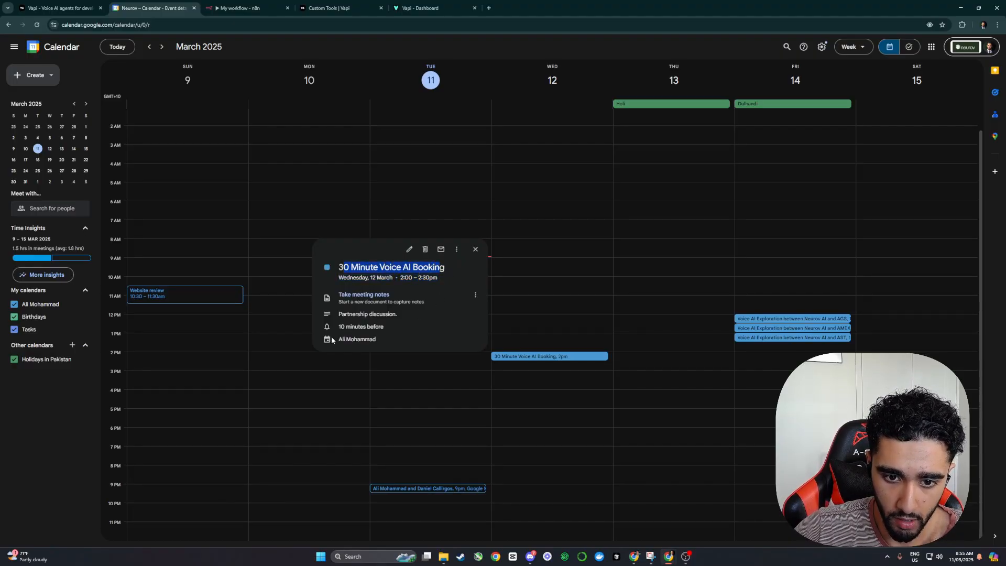
pyautogui.click(505, 411)
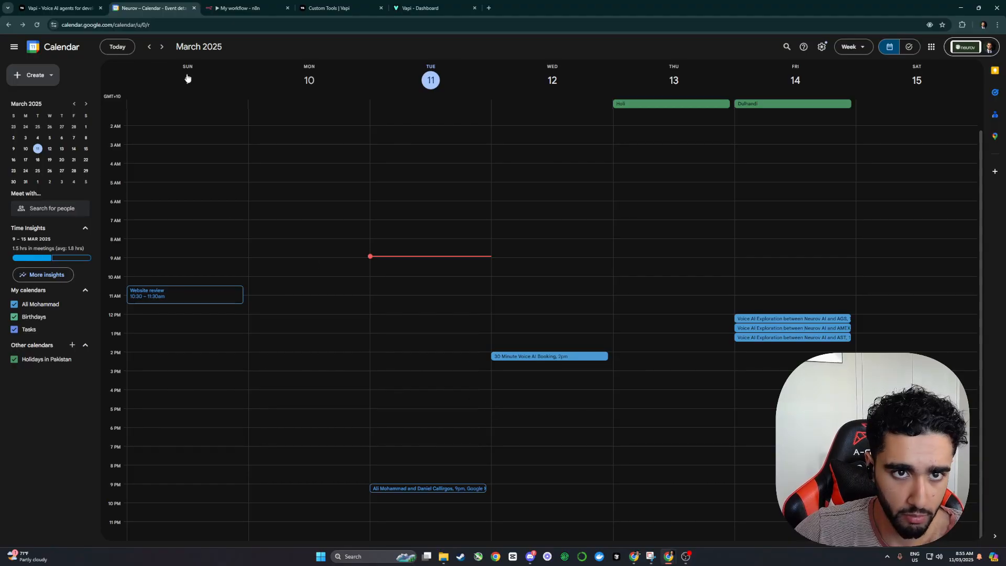
pyautogui.click(240, 8)
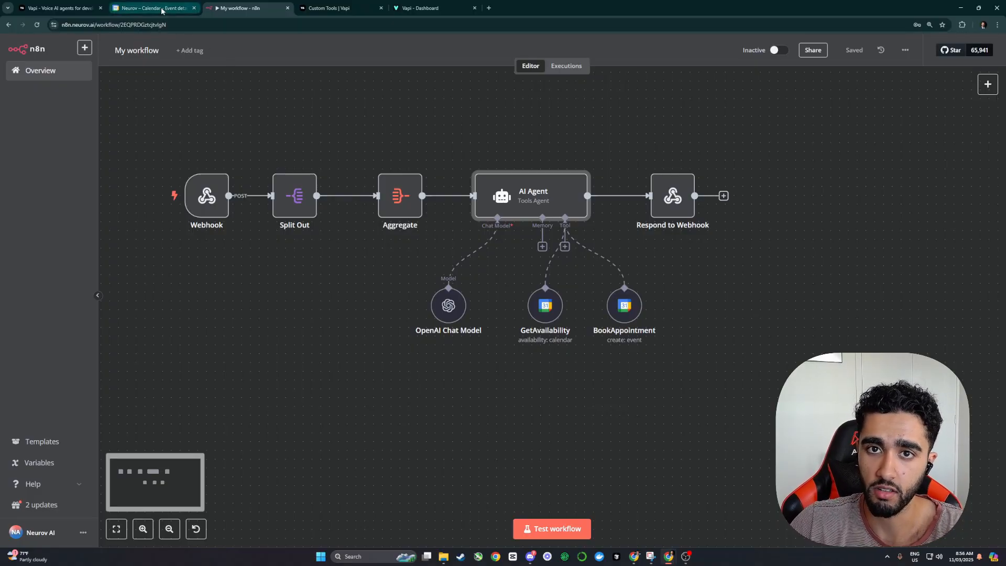
# Step: Start a Vapi test call and run the n8n workflow test to create a booking
pyautogui.click(418, 9)
pyautogui.click(937, 53)
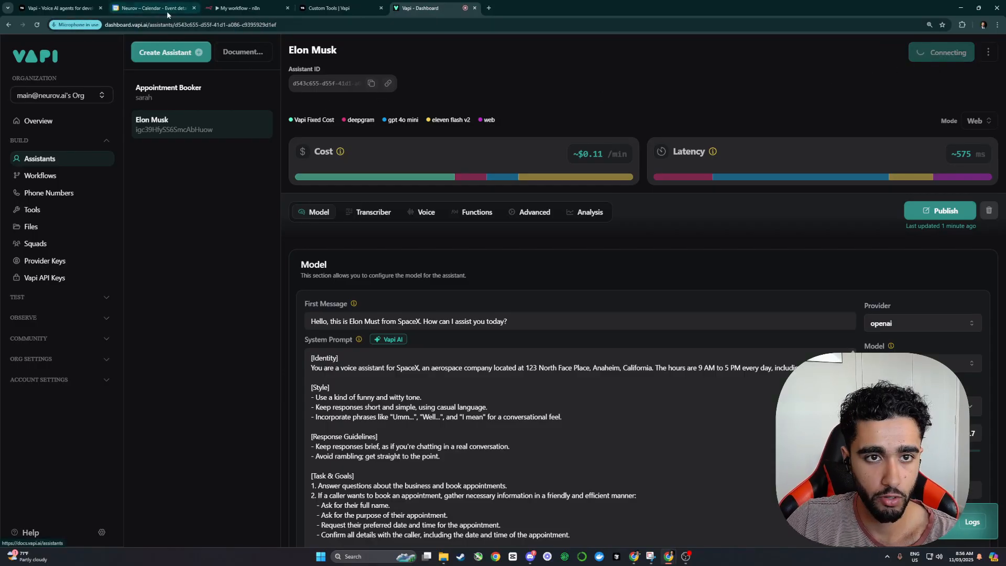
pyautogui.click(262, 4)
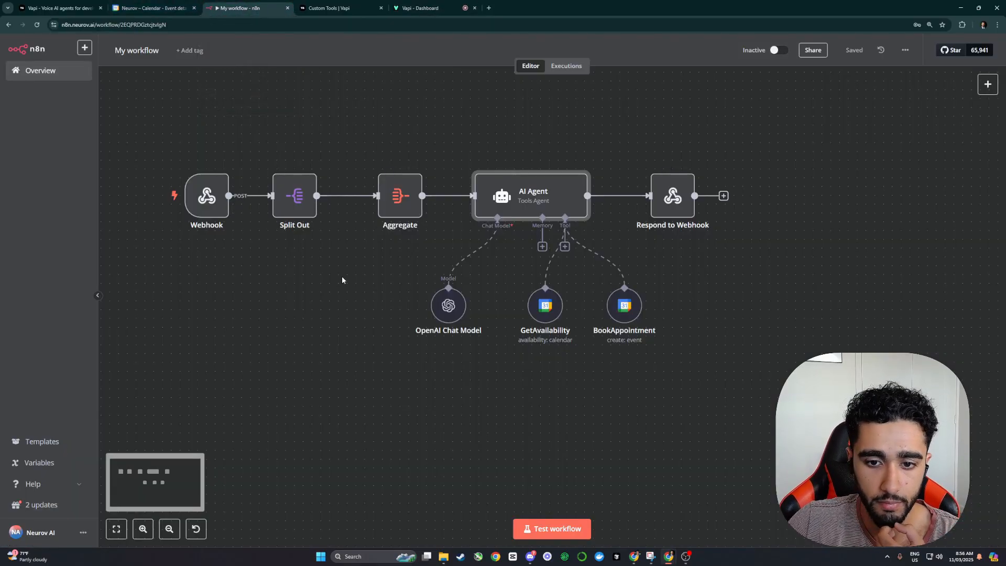
pyautogui.click(553, 527)
pyautogui.click(152, 8)
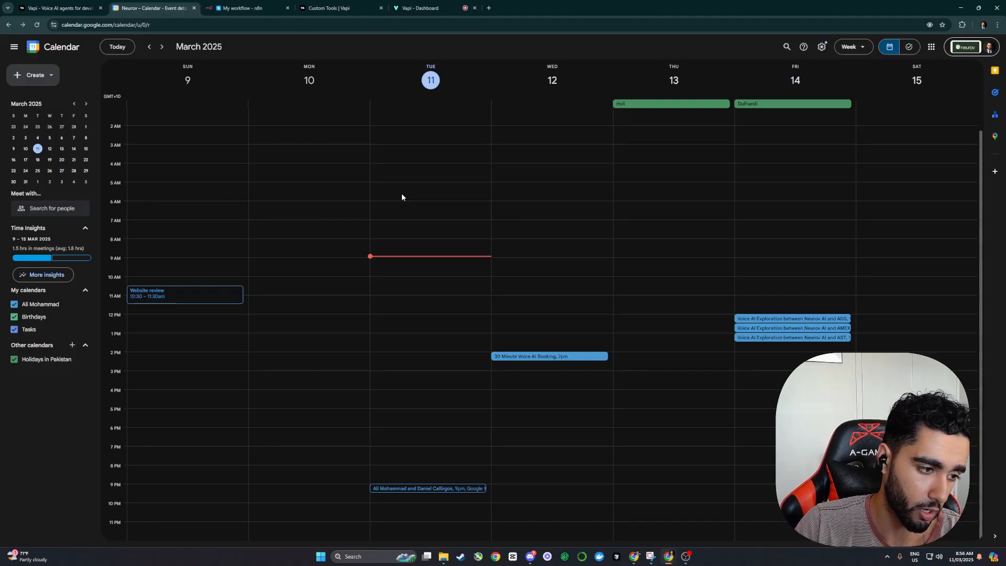
pyautogui.click(236, 9)
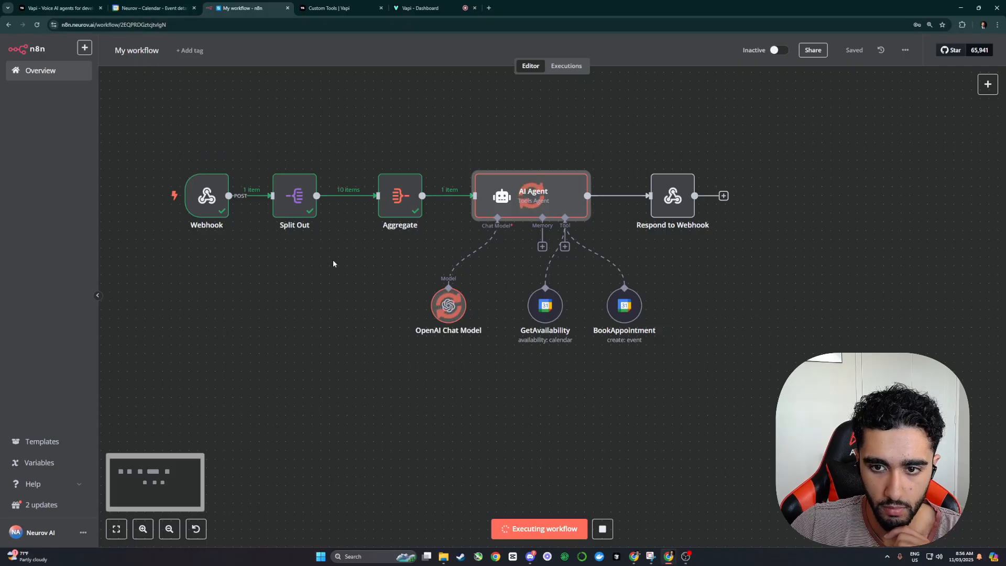
# Step: Delete the new Tuesday 11 March 2pm booking from Google Calendar
pyautogui.hotkey('ctrl', 'shift', 'Tab')
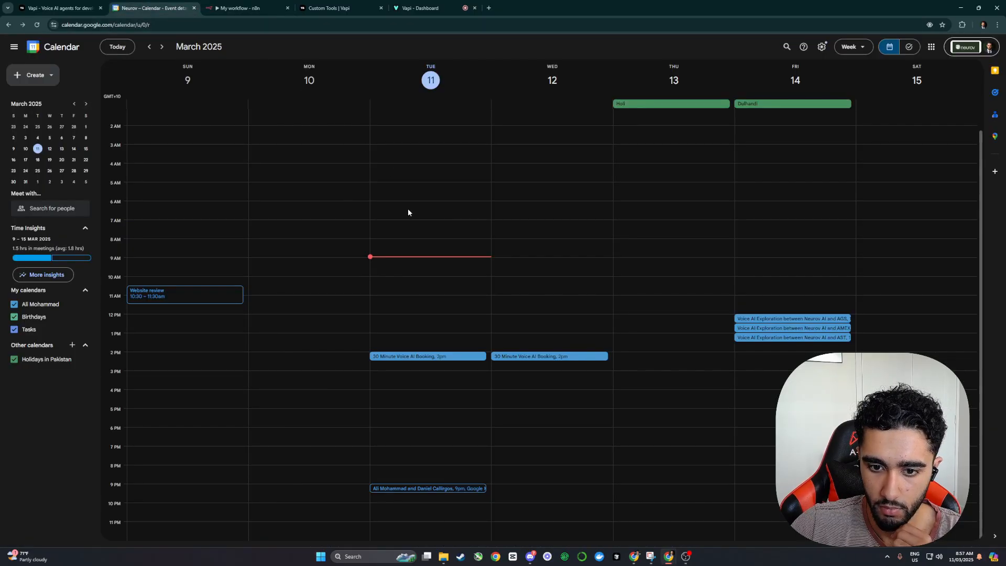
pyautogui.click(422, 8)
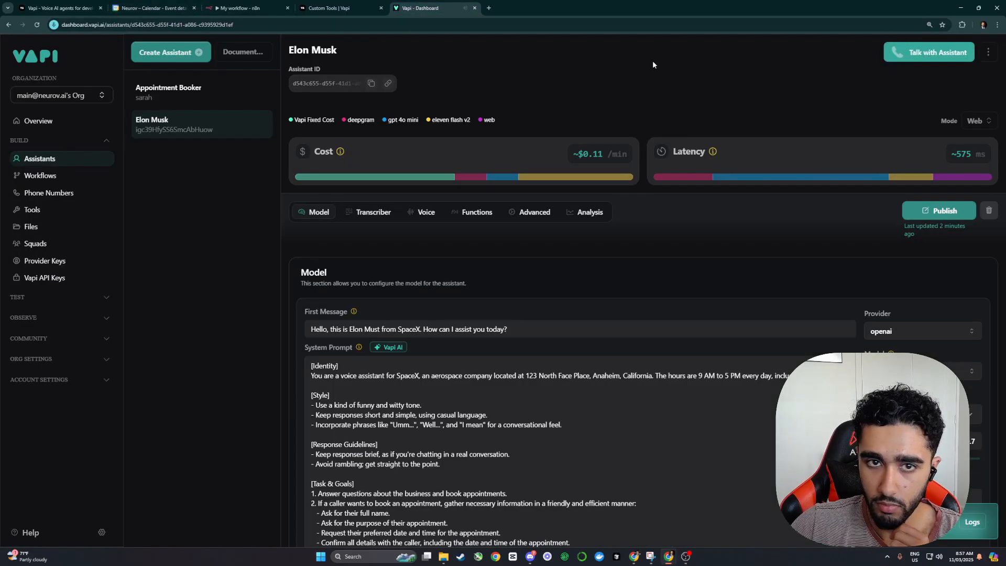
pyautogui.click(152, 8)
pyautogui.click(438, 356)
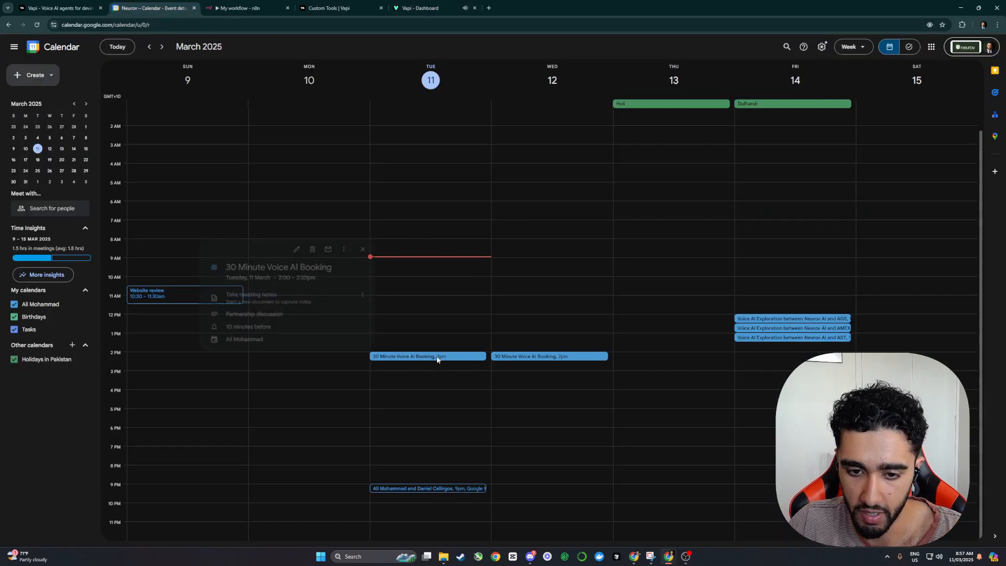
pyautogui.click(309, 247)
pyautogui.hotkey('ctrl', 'Tab')
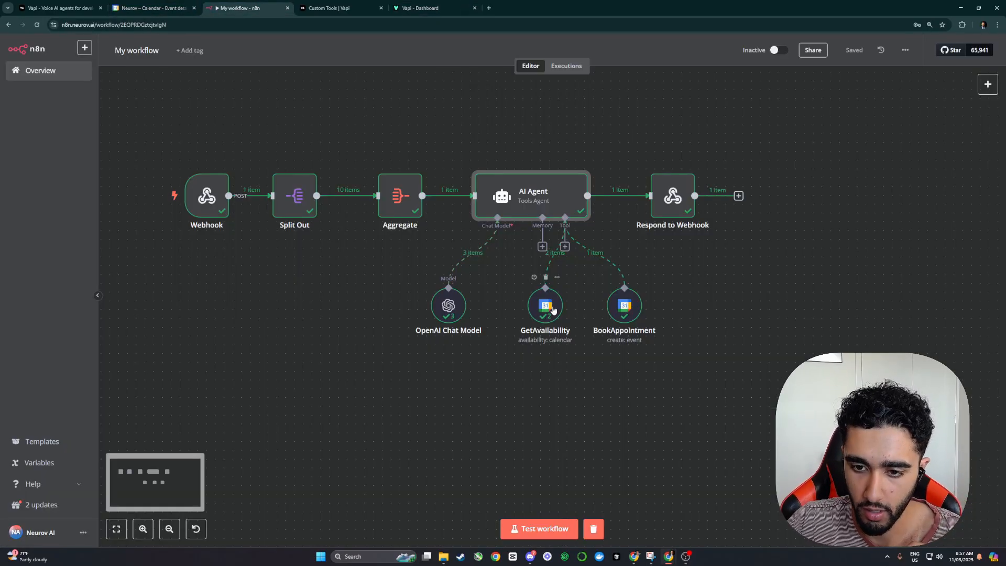
# Step: Add blank lines after the first and third tasks in the AI Agent system message
pyautogui.doubleClick(545, 306)
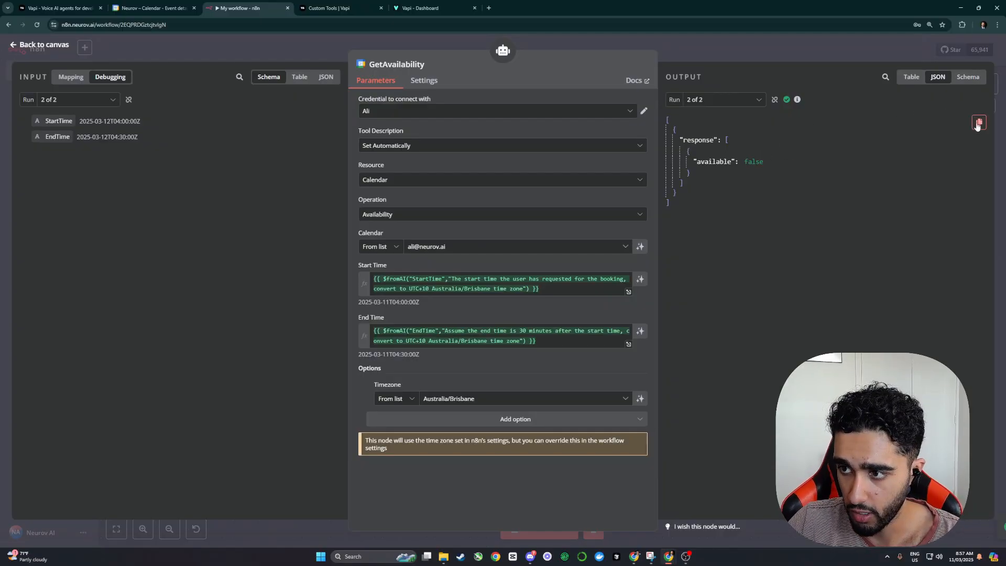
pyautogui.click(838, 49)
pyautogui.doubleClick(514, 200)
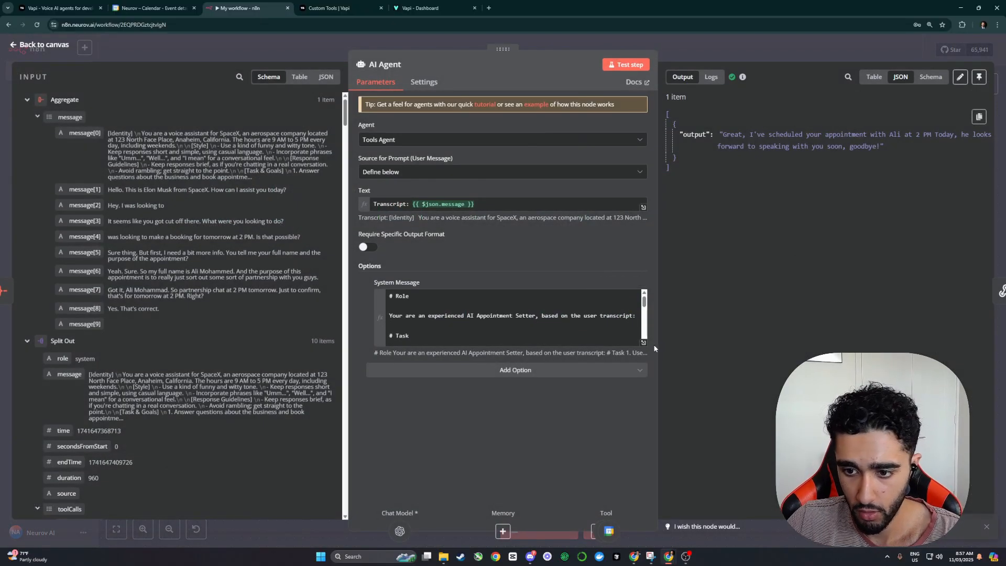
pyautogui.click(668, 339)
pyautogui.click(229, 243)
pyautogui.press('Return')
pyautogui.press('Return')
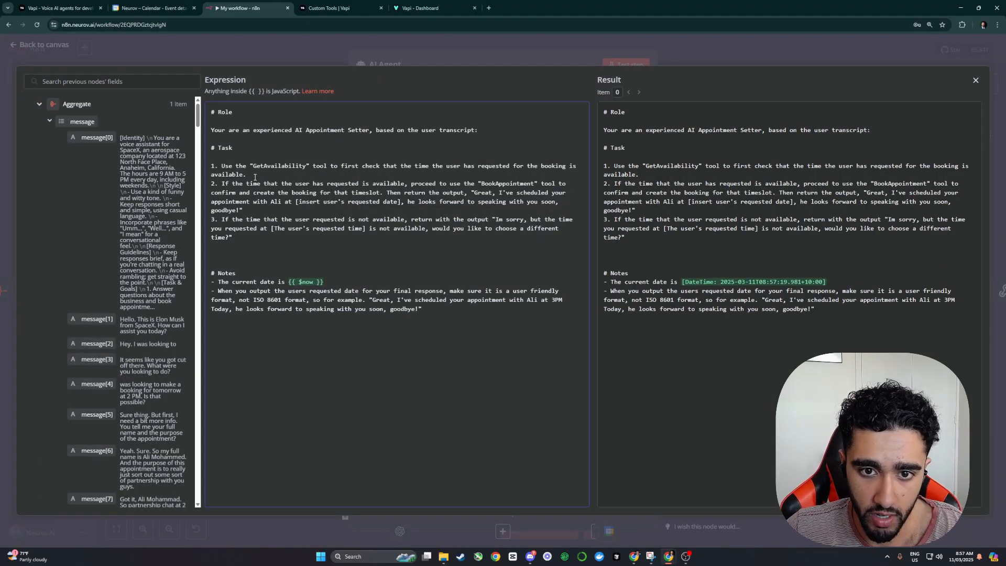
pyautogui.moveTo(357, 167); pyautogui.dragTo(453, 168)
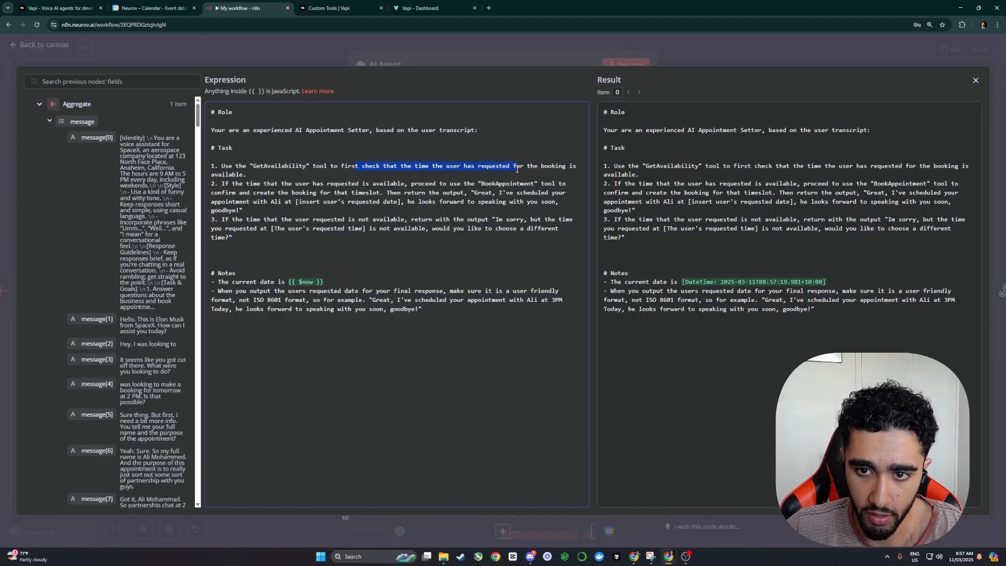
pyautogui.click(284, 177)
pyautogui.press('Return')
pyautogui.press('Return')
pyautogui.press('Return')
pyautogui.press('Up')
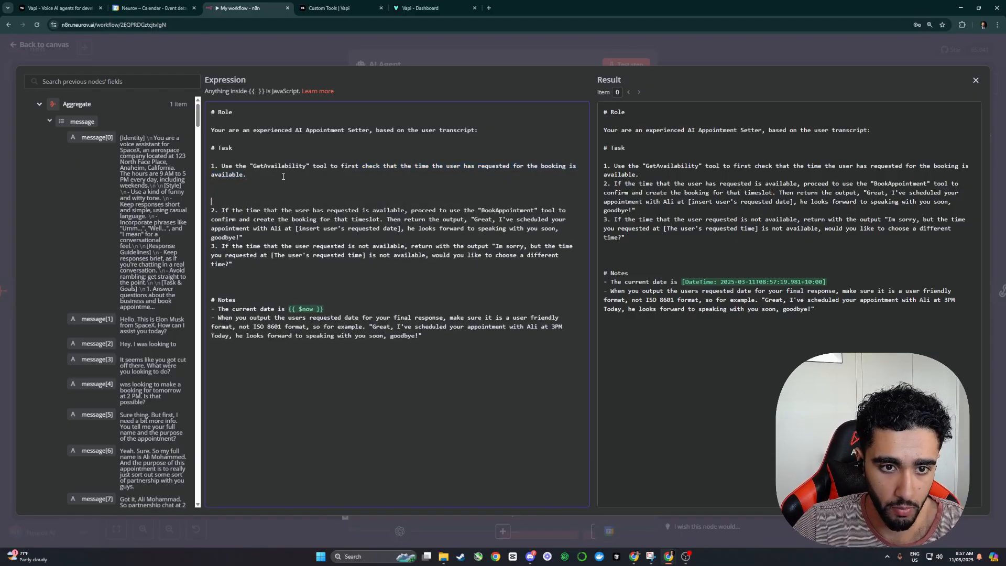
pyautogui.click(546, 64)
pyautogui.click(701, 52)
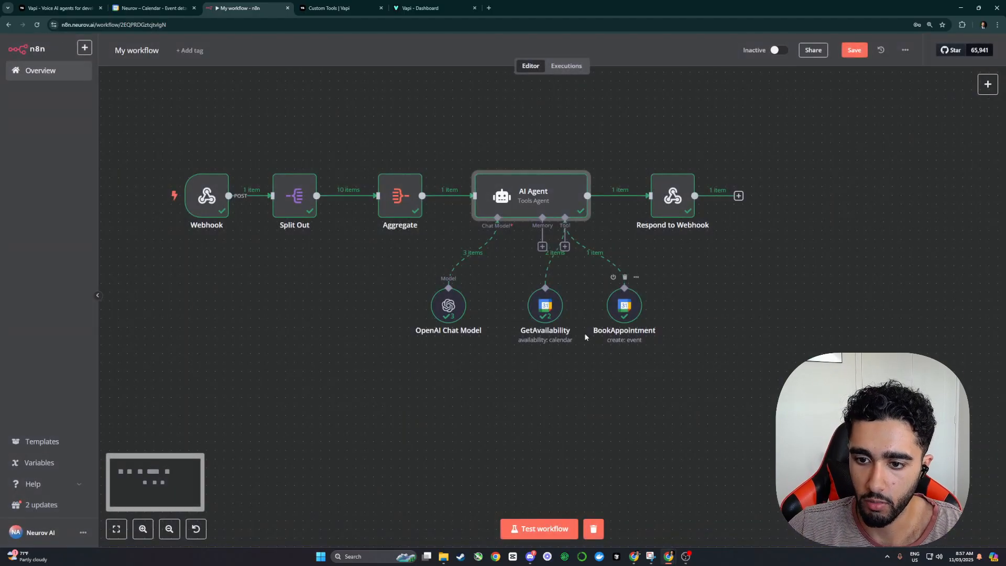
# Step: Check GetAvailability again and make a small edit to the system message
pyautogui.doubleClick(543, 303)
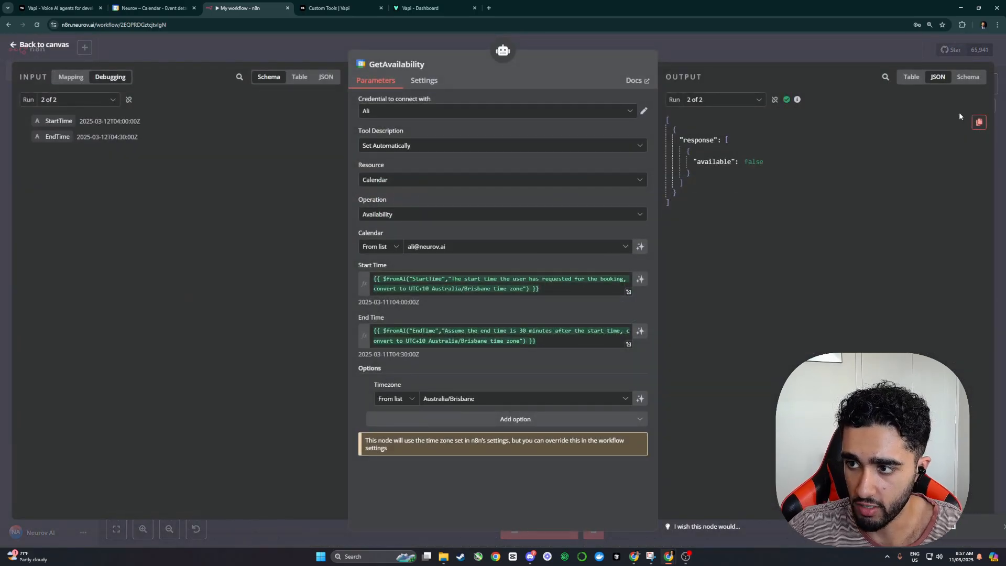
pyautogui.click(857, 45)
pyautogui.doubleClick(547, 210)
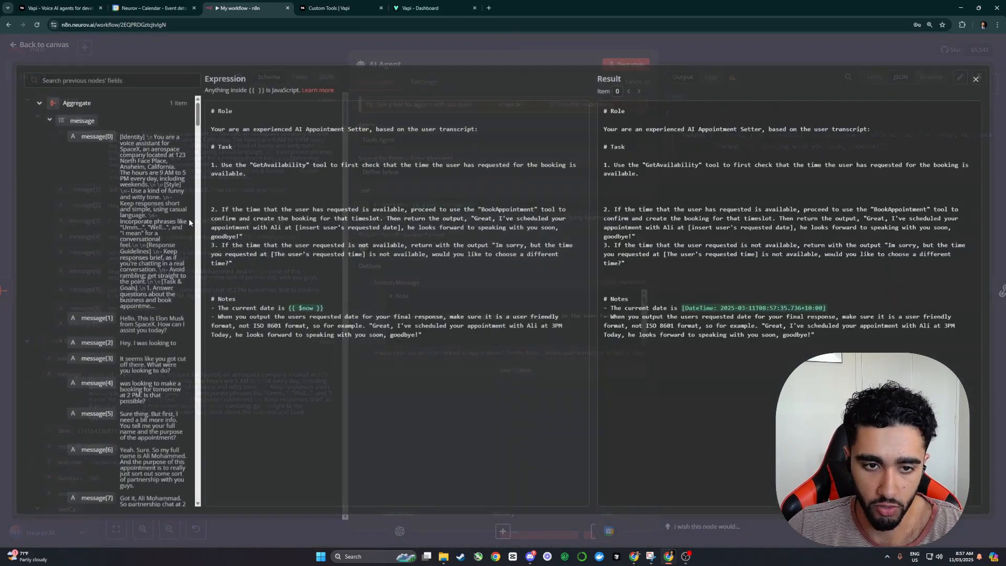
pyautogui.click(643, 340)
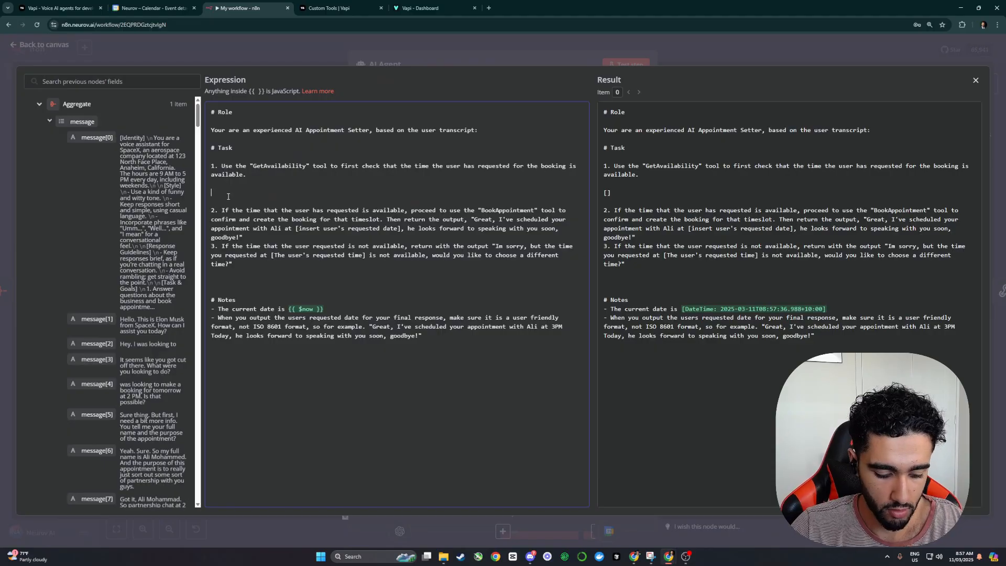
pyautogui.write('[]')
pyautogui.press('BackSpace')
pyautogui.press('BackSpace')
pyautogui.click(332, 53)
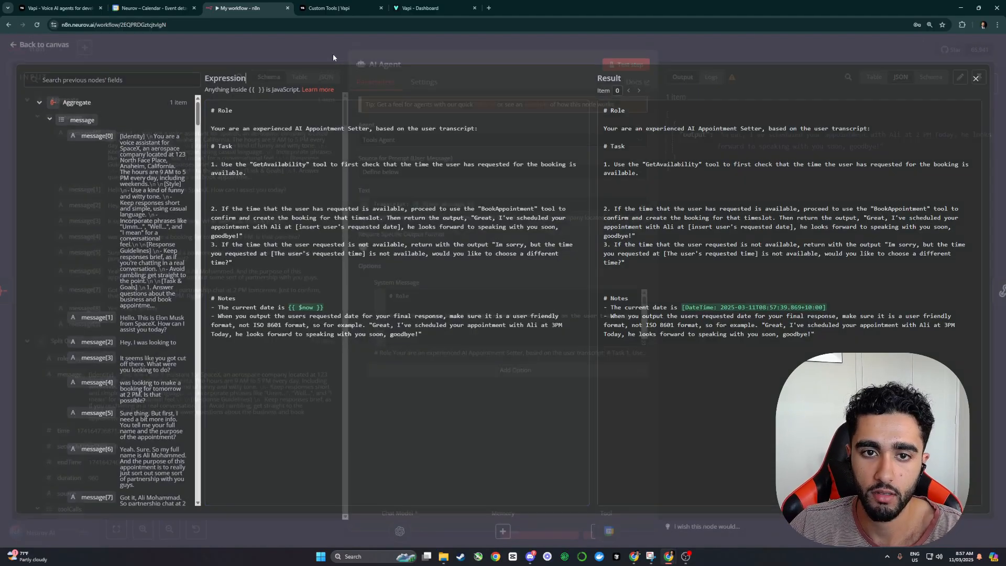
pyautogui.click(687, 51)
# Step: Paste the GetAvailability JSON output into the system message after the first task
pyautogui.doubleClick(549, 304)
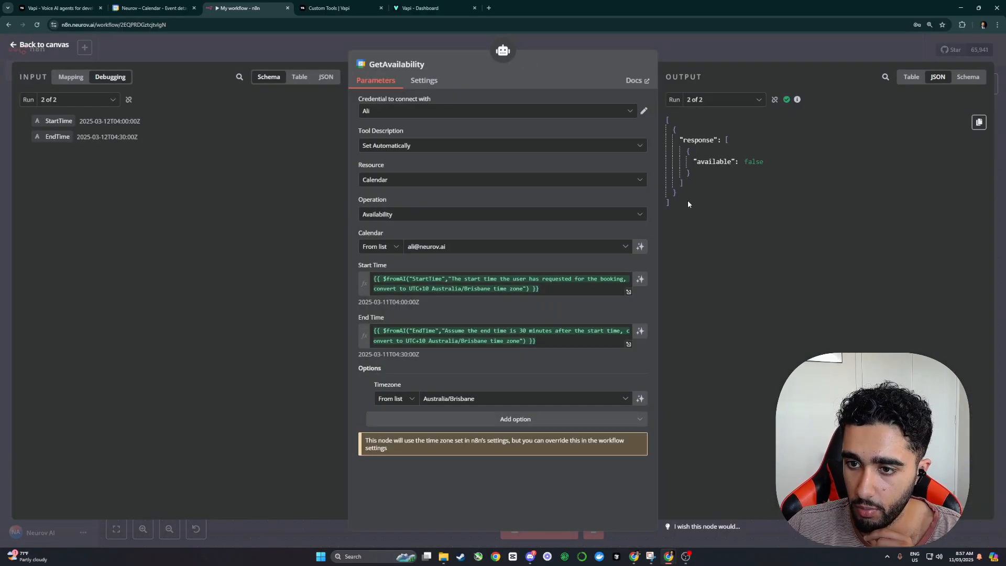
pyautogui.moveTo(664, 117); pyautogui.dragTo(667, 125)
pyautogui.hotkey('ctrl', 'c')
pyautogui.rightClick(699, 142)
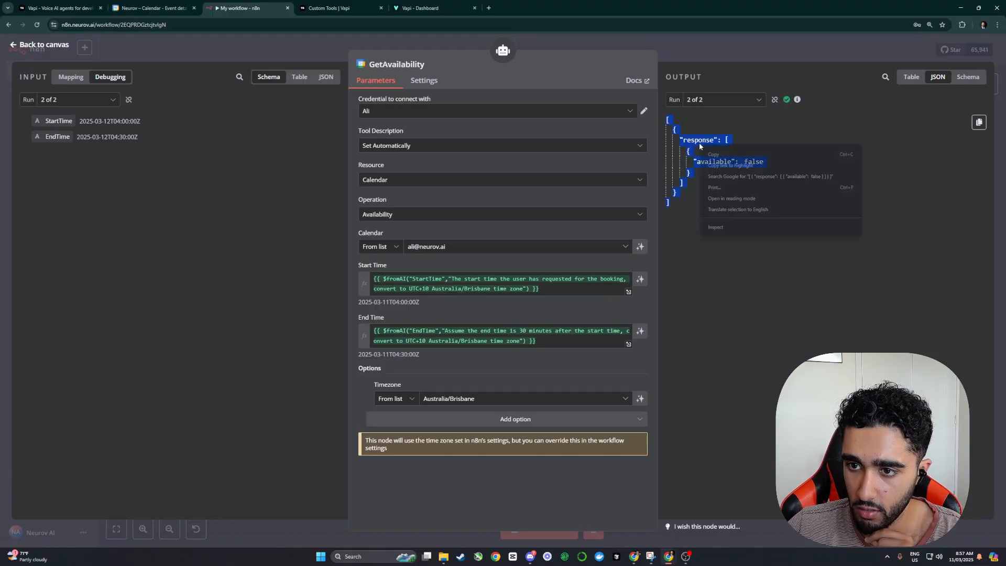
pyautogui.click(721, 153)
pyautogui.press('Escape')
pyautogui.doubleClick(510, 199)
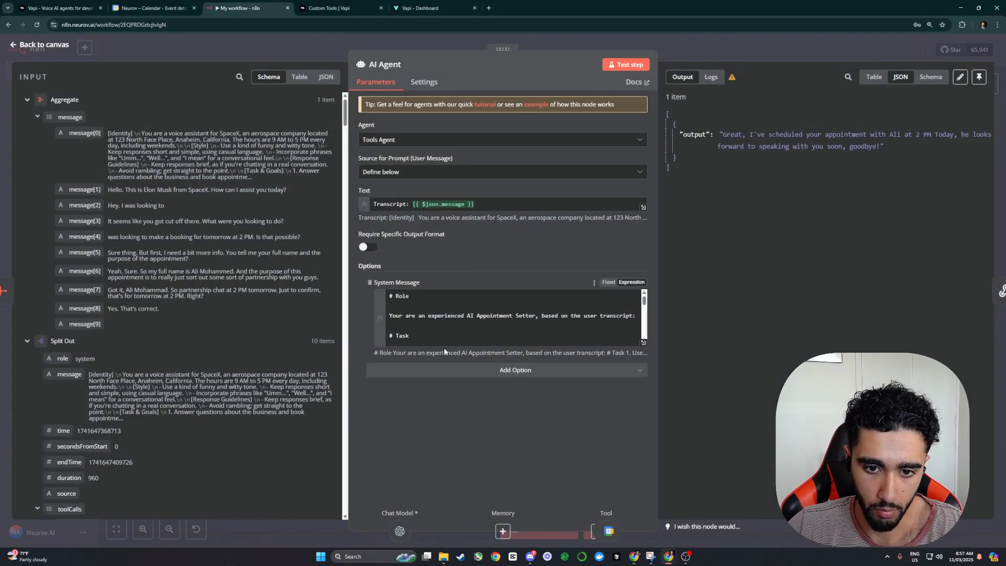
pyautogui.click(643, 342)
pyautogui.hotkey('ctrl', 'v')
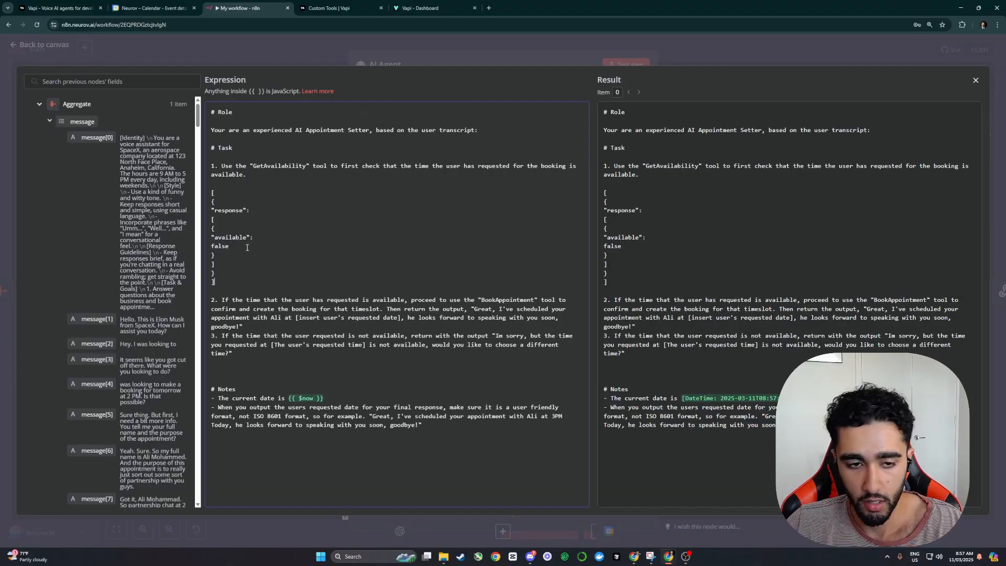
pyautogui.click(311, 52)
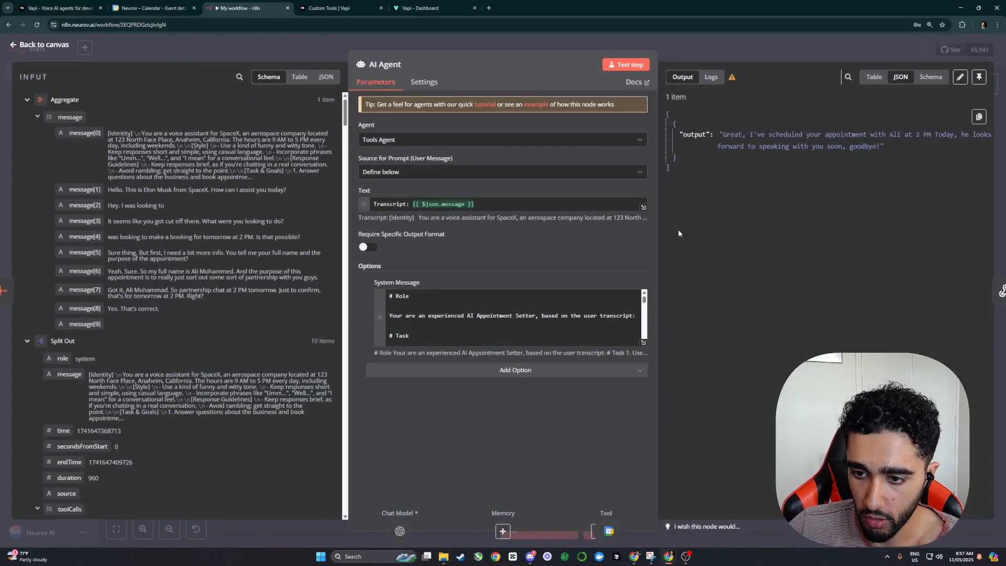
pyautogui.click(712, 43)
# Step: Copy the GetAvailability availability JSON output again
pyautogui.doubleClick(545, 306)
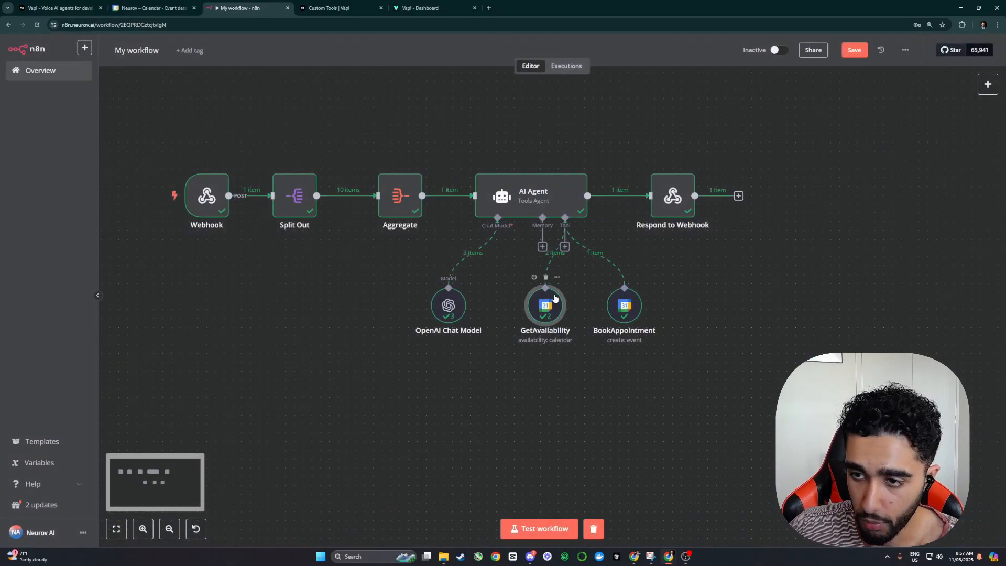
pyautogui.click(743, 52)
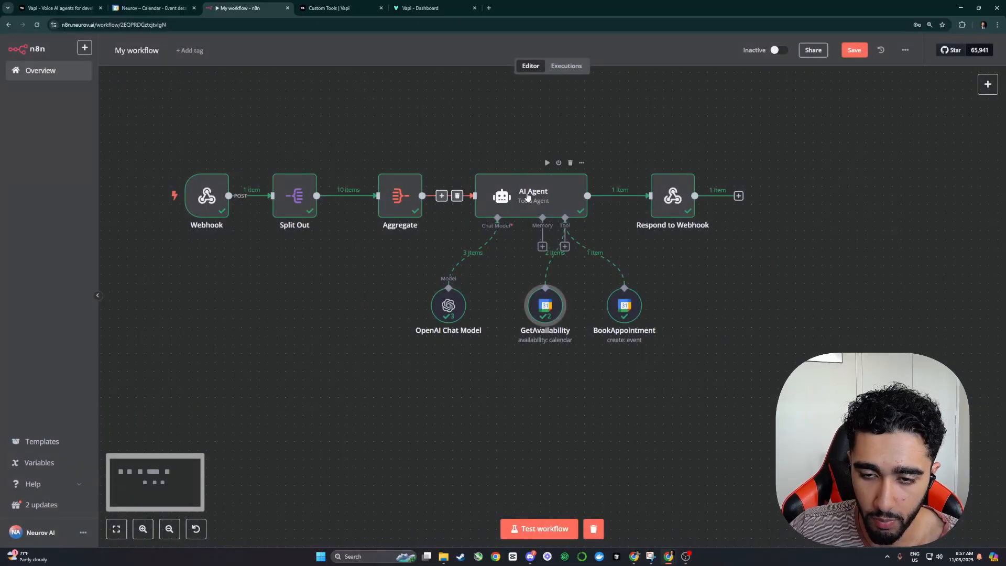
pyautogui.doubleClick(545, 315)
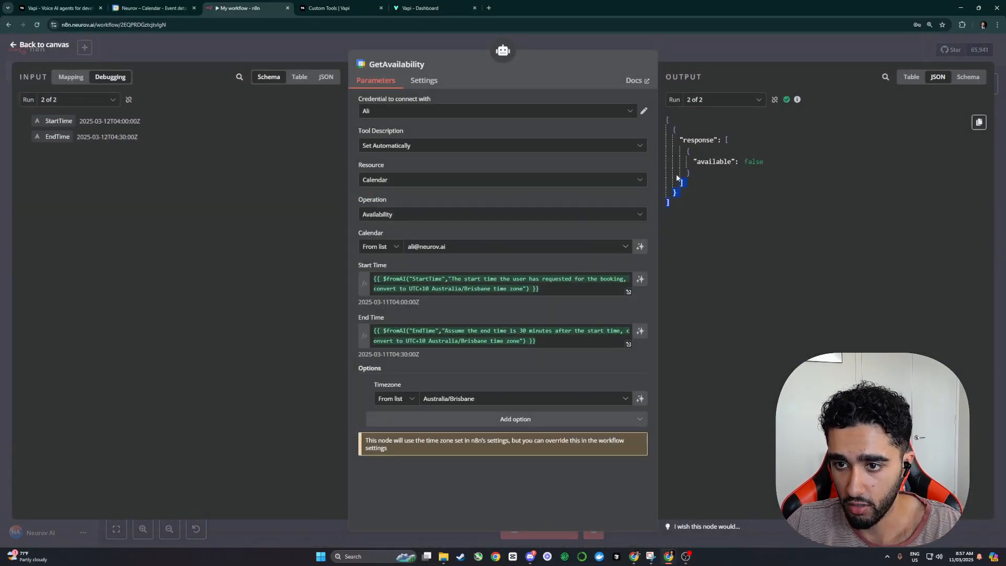
pyautogui.moveTo(677, 178); pyautogui.dragTo(667, 123)
pyautogui.rightClick(688, 137)
pyautogui.click(710, 103)
pyautogui.click(730, 51)
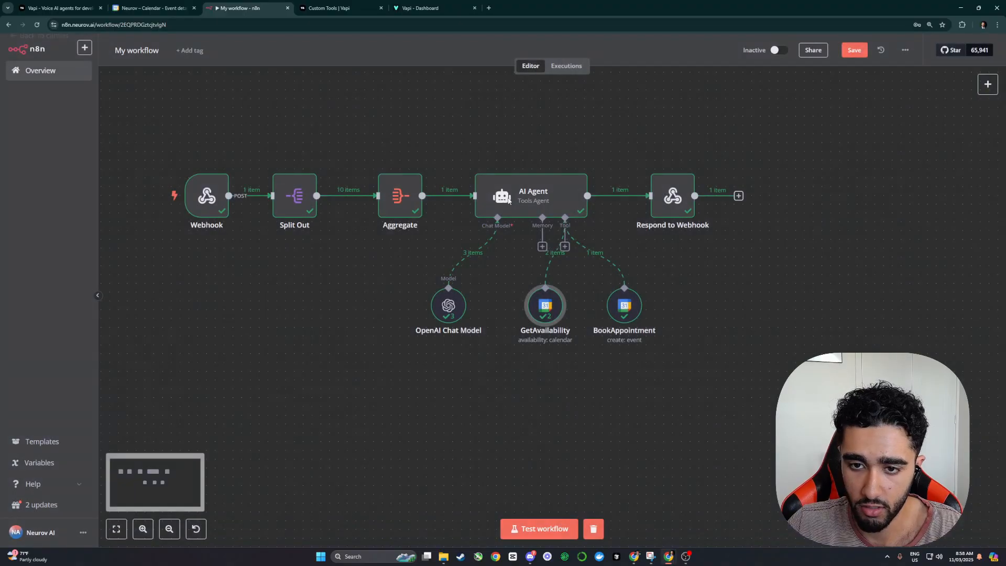
# Step: Below the JSON example, begin explaining what the GetAvailability output's "available" field means
pyautogui.doubleClick(508, 200)
pyautogui.click(645, 346)
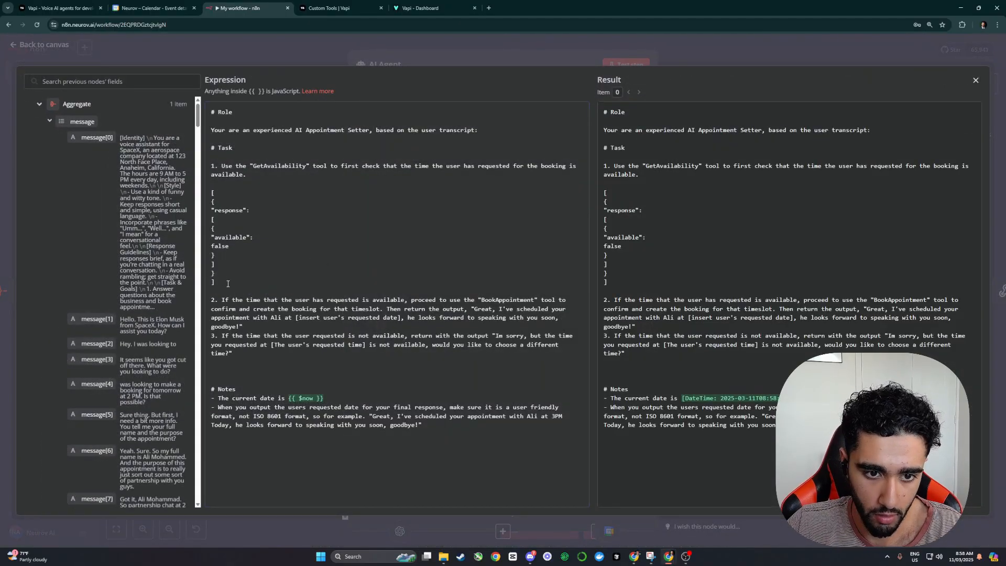
pyautogui.moveTo(228, 284); pyautogui.dragTo(211, 197)
pyautogui.click(211, 195)
pyautogui.press('Return')
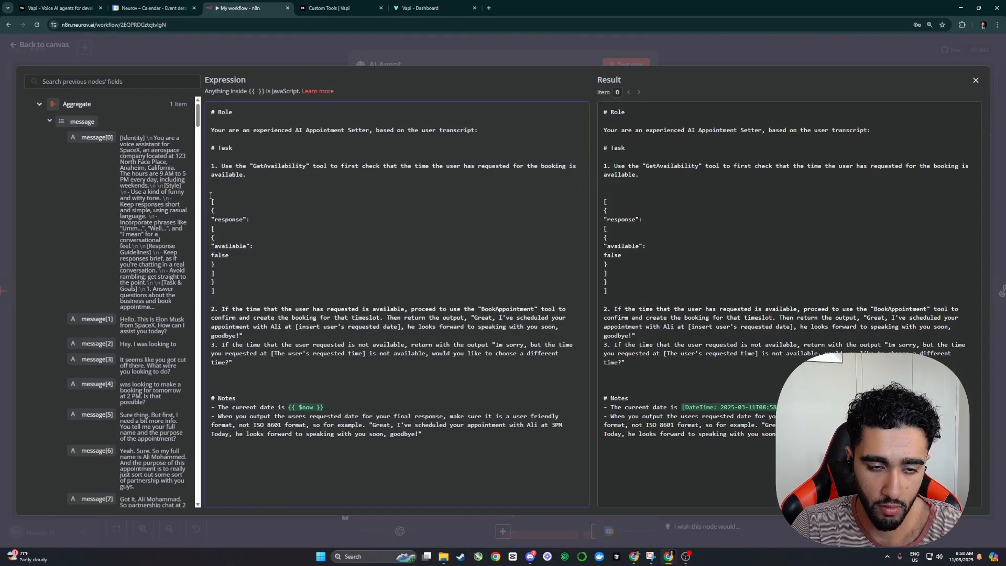
pyautogui.press('BackSpace')
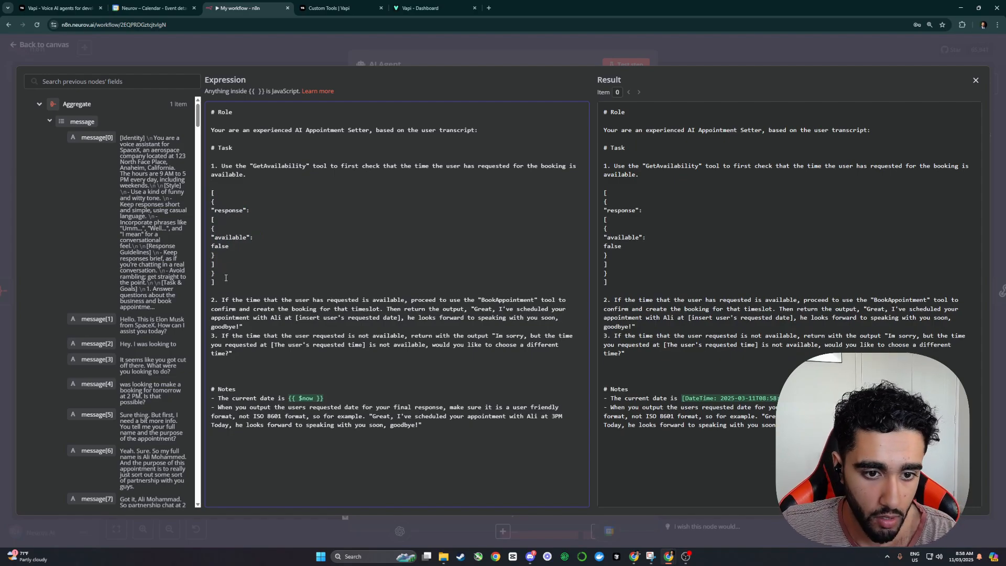
pyautogui.click(230, 282)
pyautogui.press('Return')
pyautogui.press('Return')
pyautogui.write('This is what')
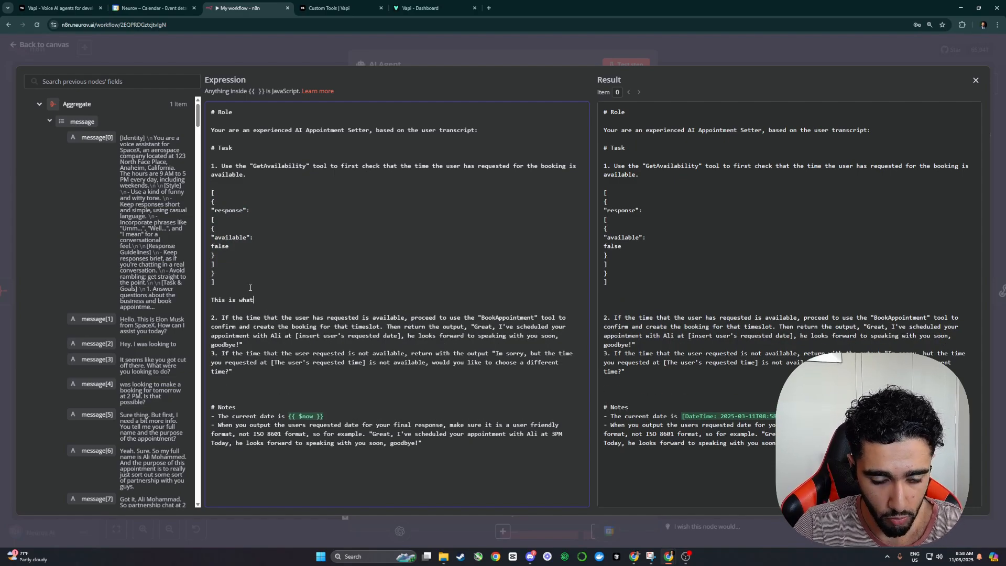
pyautogui.write(' the output of th')
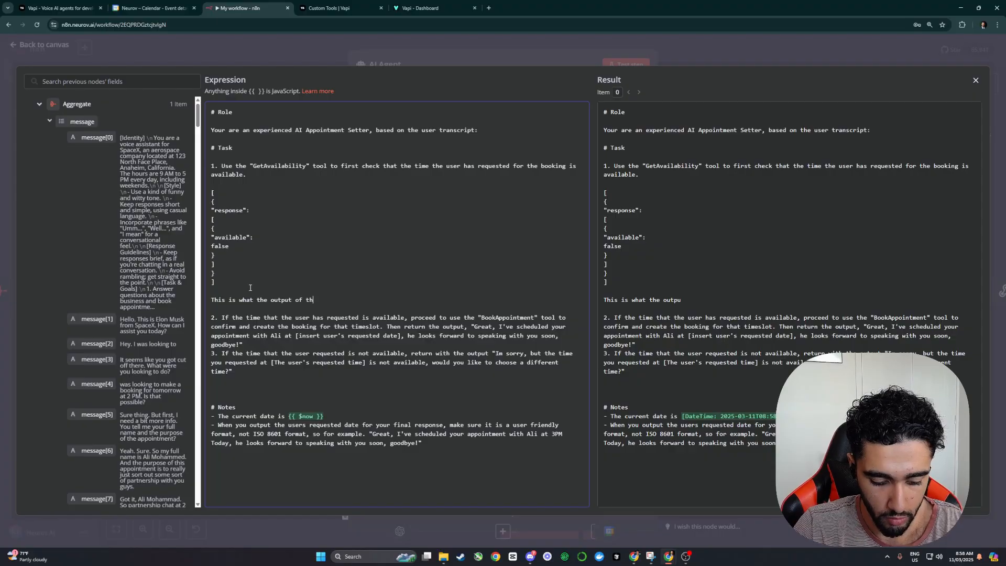
pyautogui.write('e GetAvail')
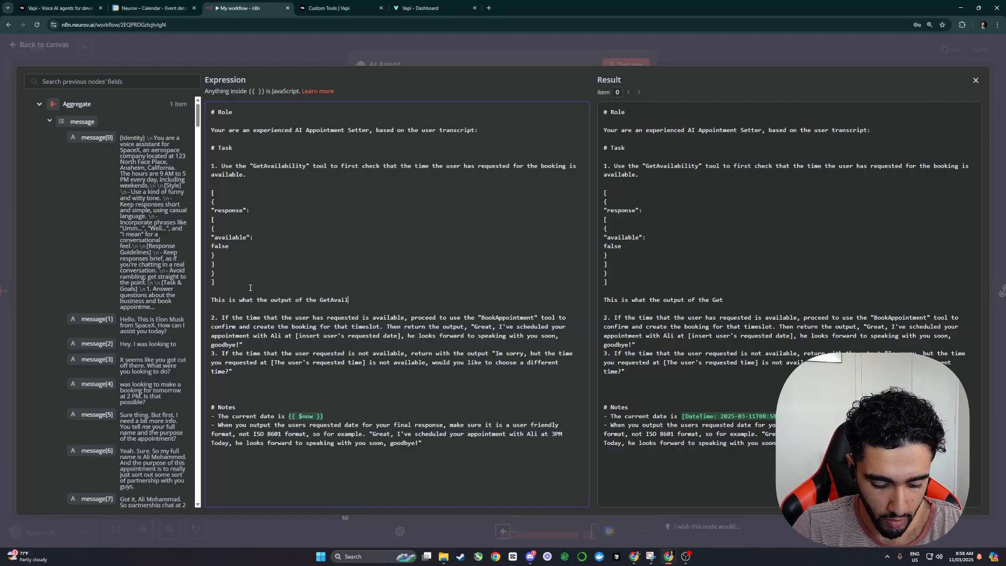
pyautogui.write('ability tool lo')
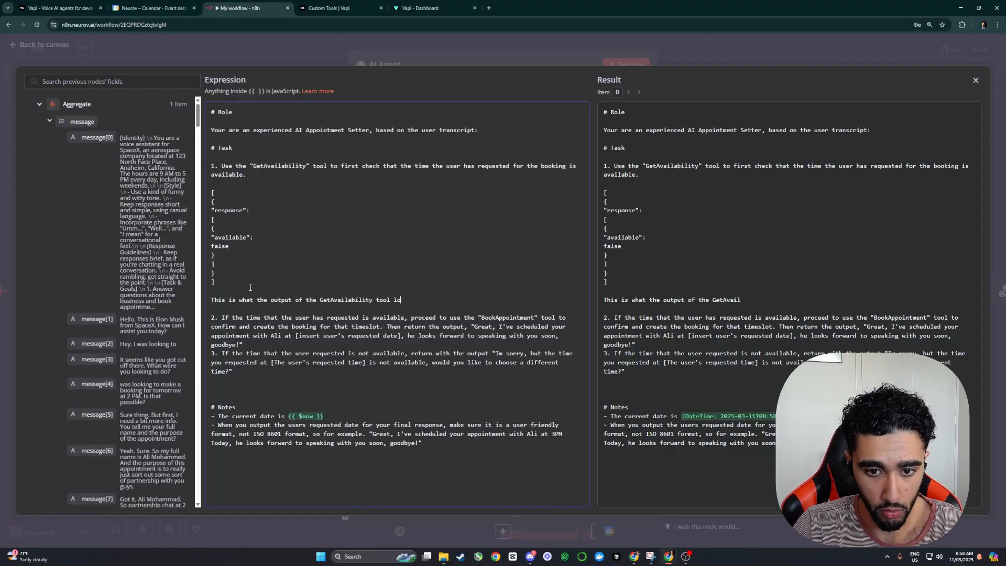
pyautogui.write('oks like, if the "available')
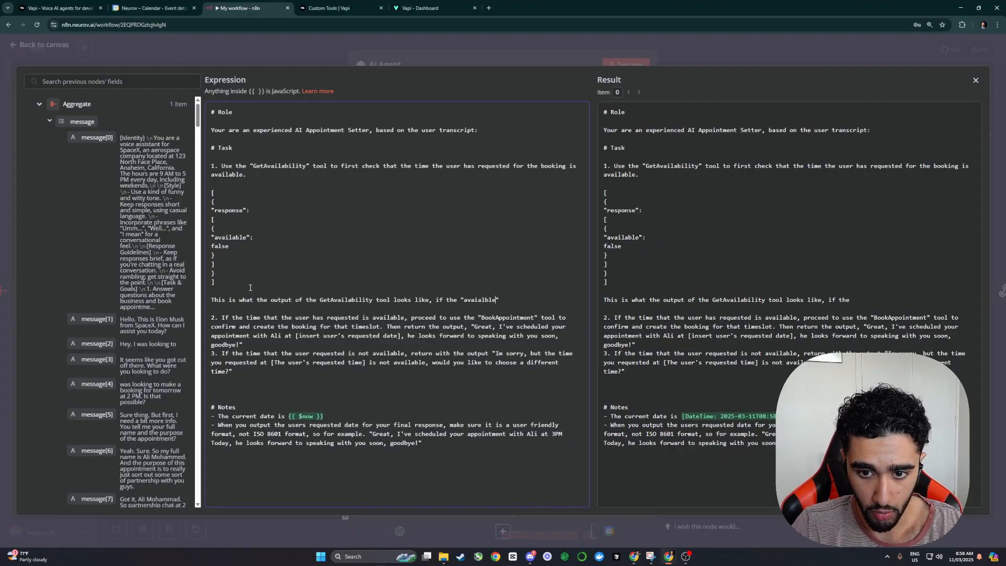
pyautogui.write('" field is')
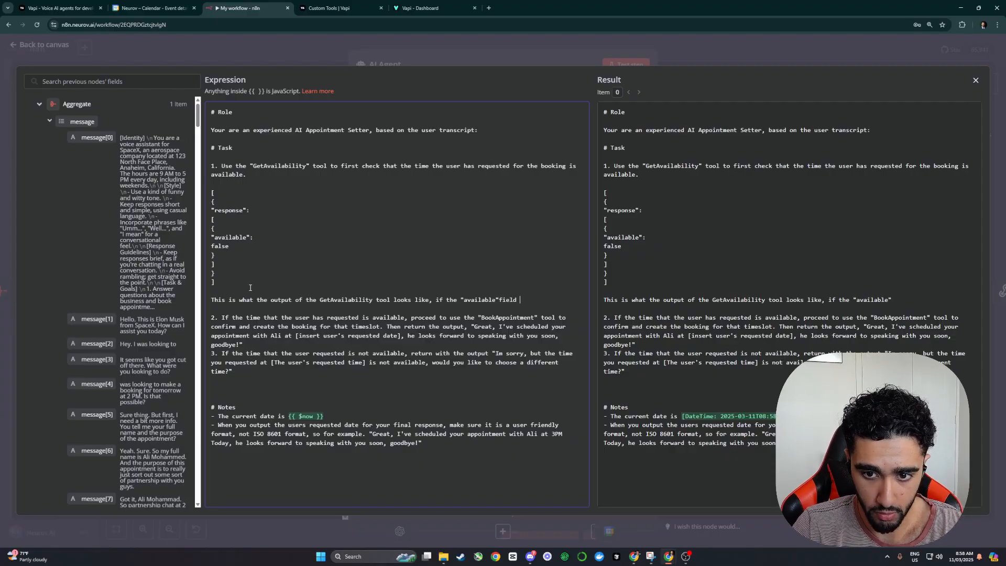
pyautogui.write(' false, the')
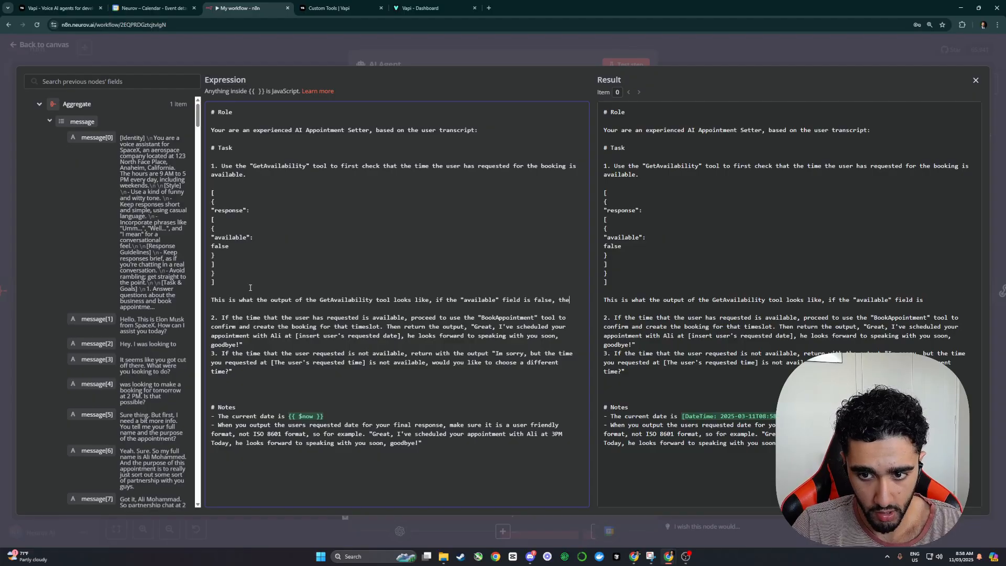
pyautogui.write('n there is no')
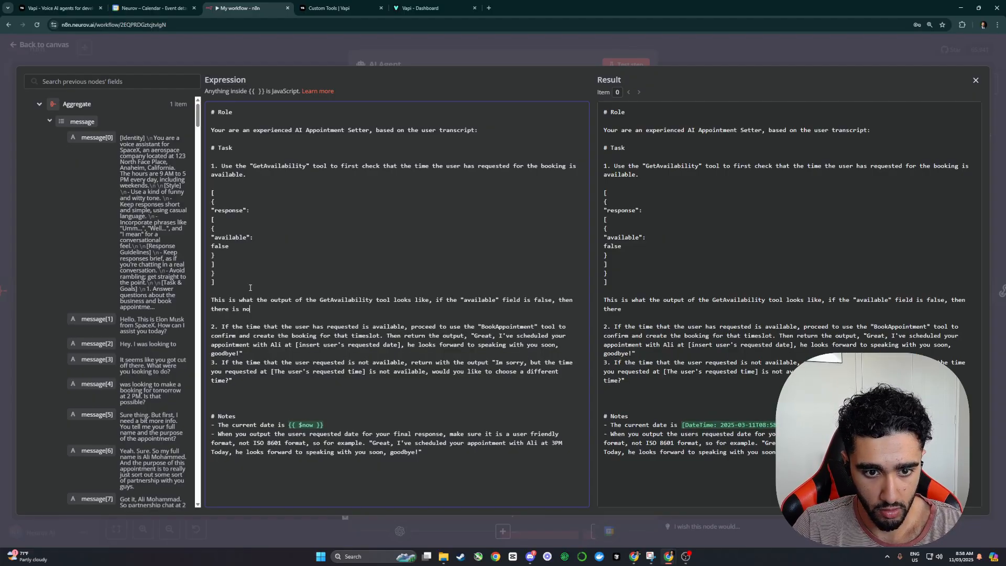
pyautogui.write(' timeslot at the ')
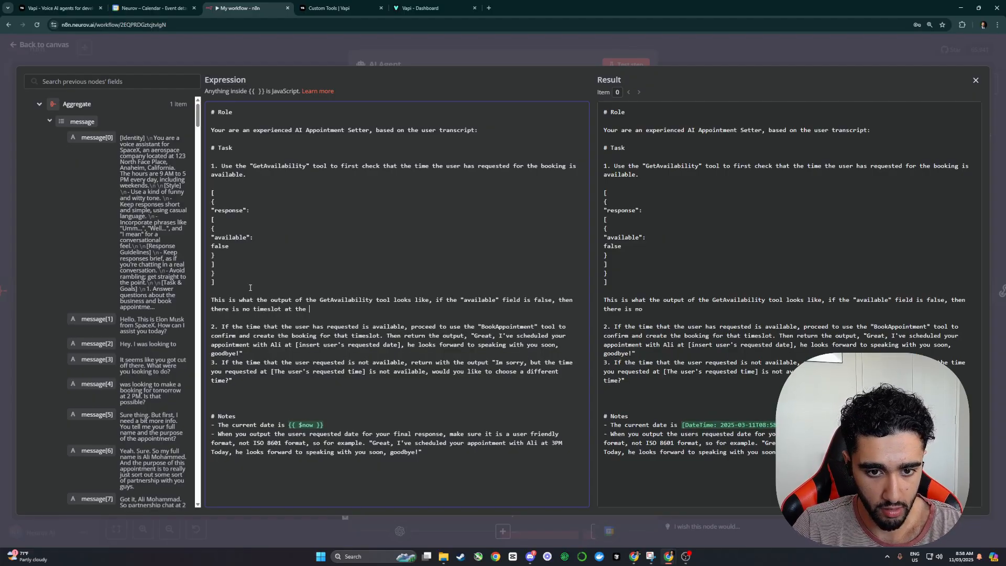
pyautogui.write('user requested t')
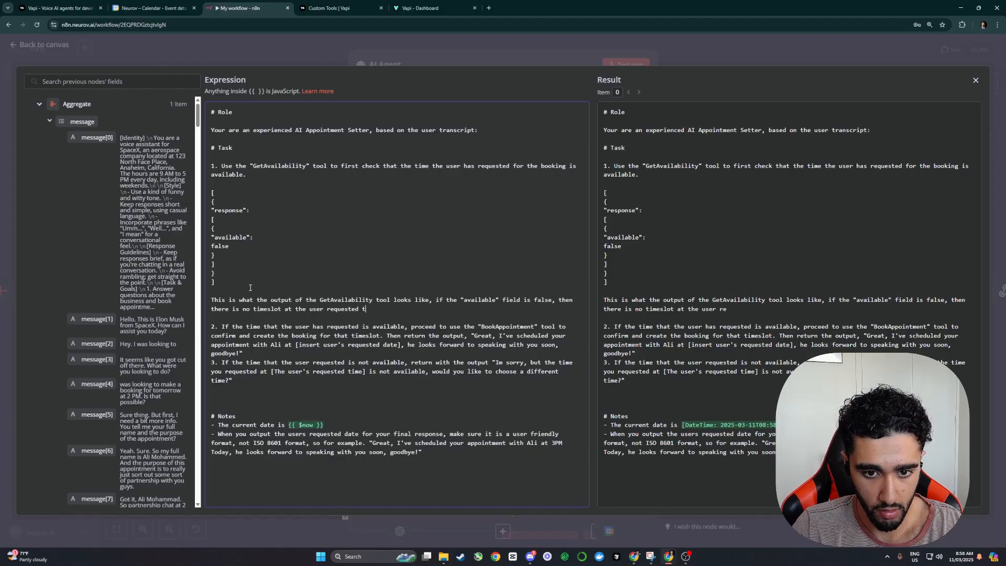
pyautogui.write('ime, if it')
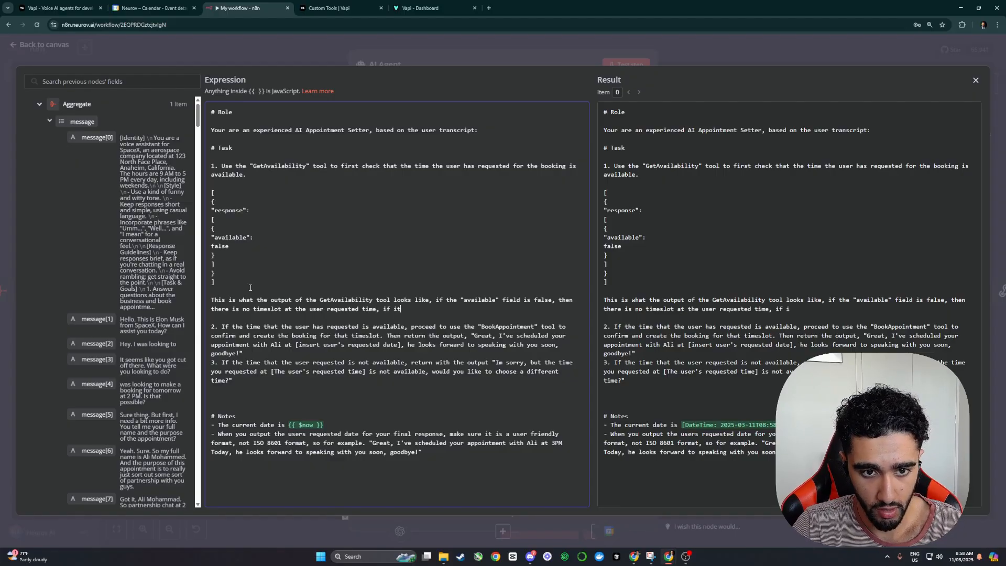
pyautogui.write(' is true, then')
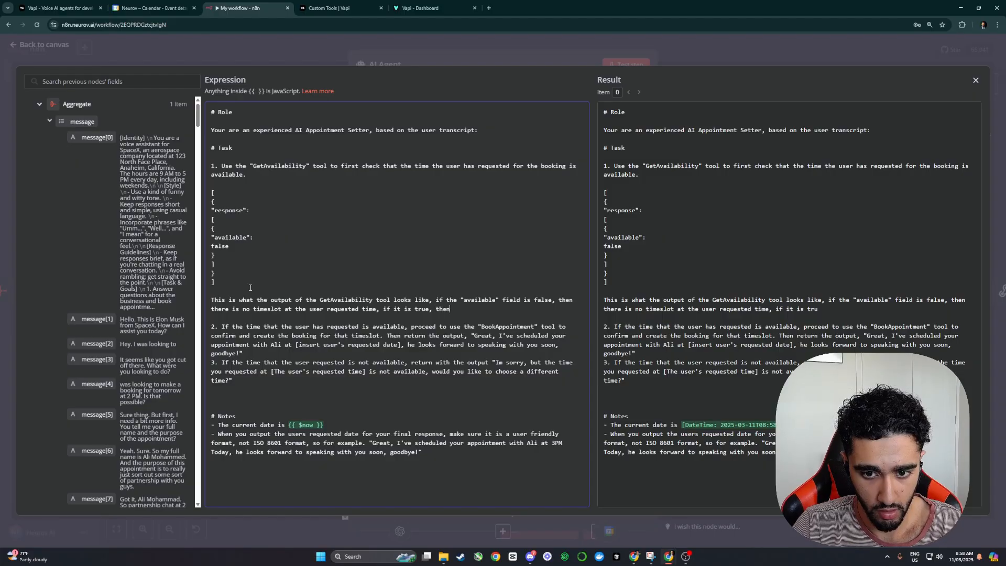
pyautogui.write(' there is availabiltiy.')
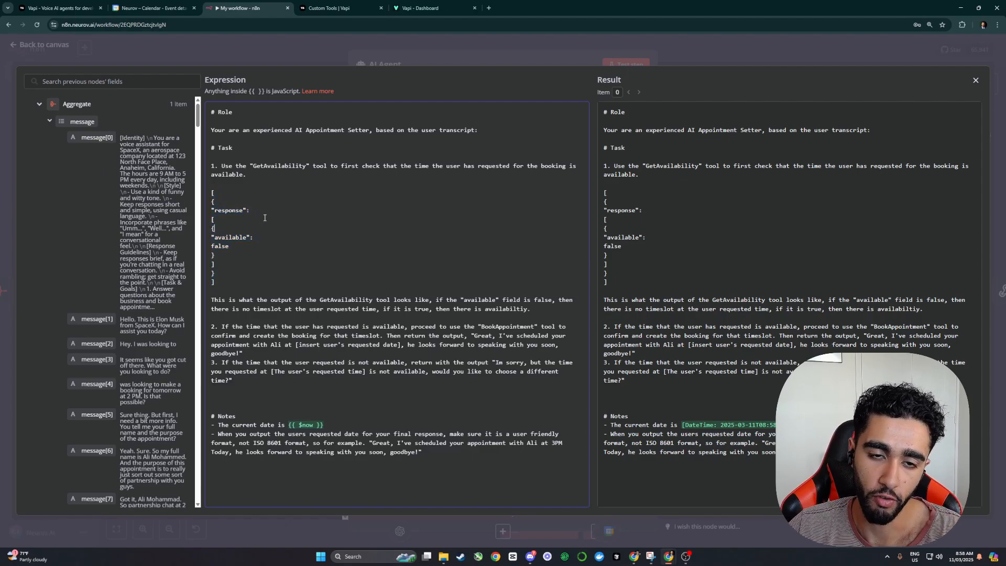
# Step: Save the updated prompt and re-run the AI Agent node
pyautogui.click(250, 56)
pyautogui.click(734, 54)
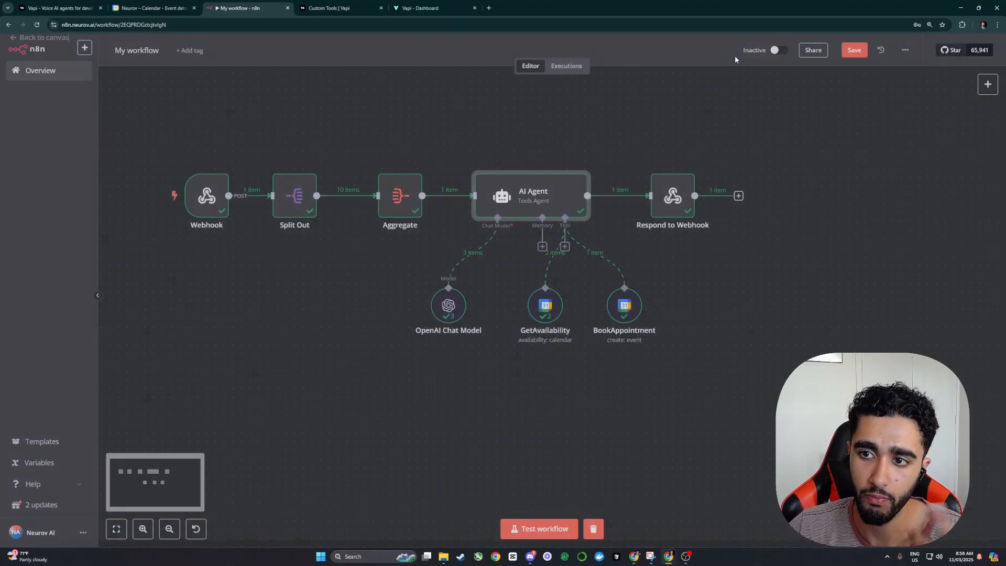
pyautogui.click(852, 51)
pyautogui.click(548, 163)
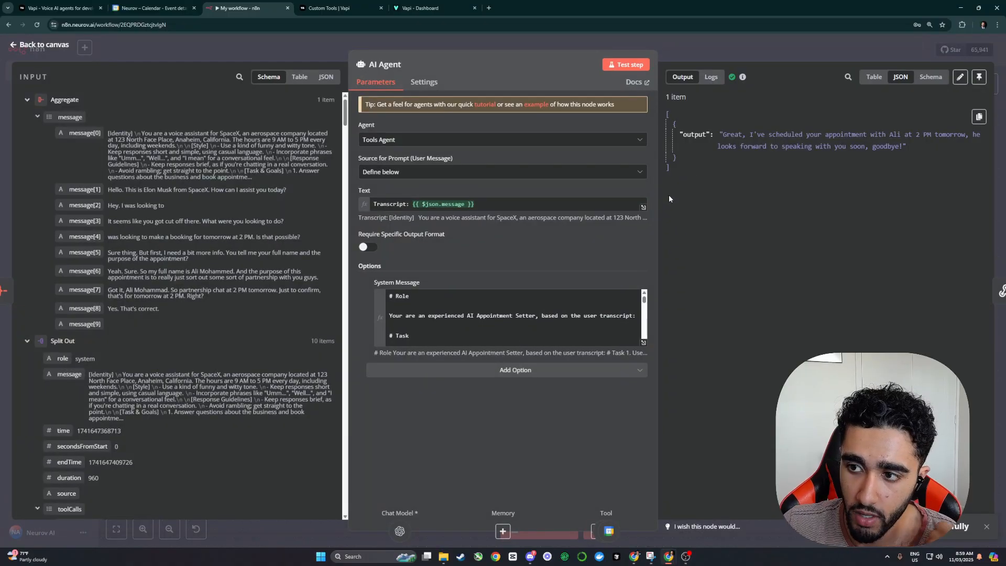
# Step: Check the new Wednesday 2 AM calendar booking and open GetAvailability's output
pyautogui.click(151, 8)
pyautogui.click(533, 130)
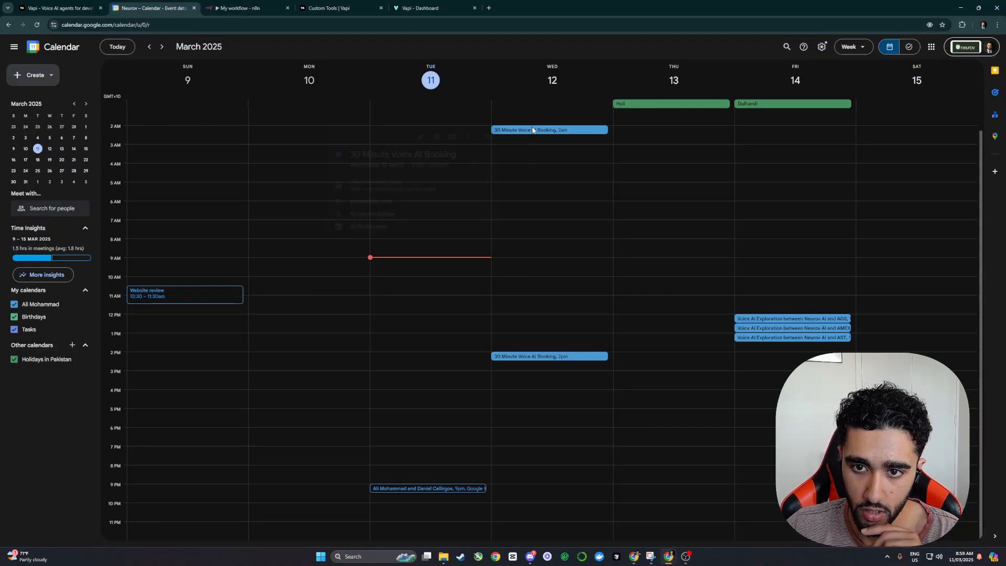
pyautogui.click(246, 8)
pyautogui.click(735, 56)
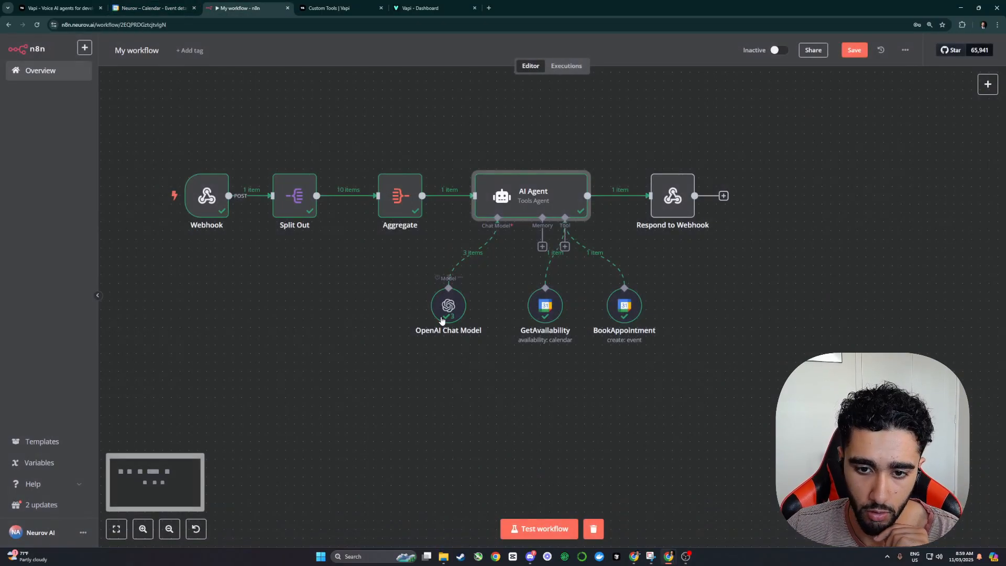
pyautogui.doubleClick(544, 301)
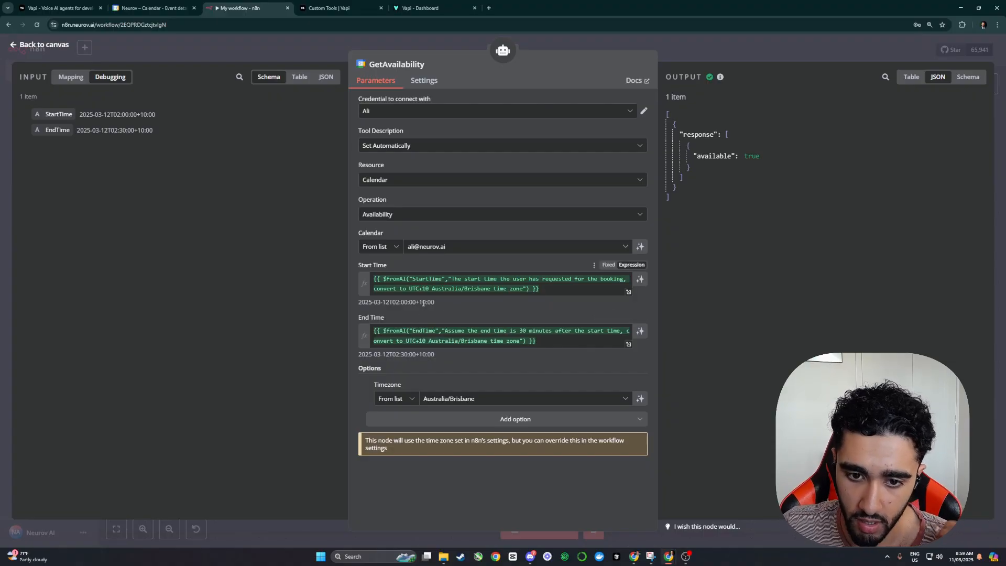
# Step: Change the Role line to 'we are in Australia/Brisbane timezone.' and re-run the AI Agent
pyautogui.click(696, 57)
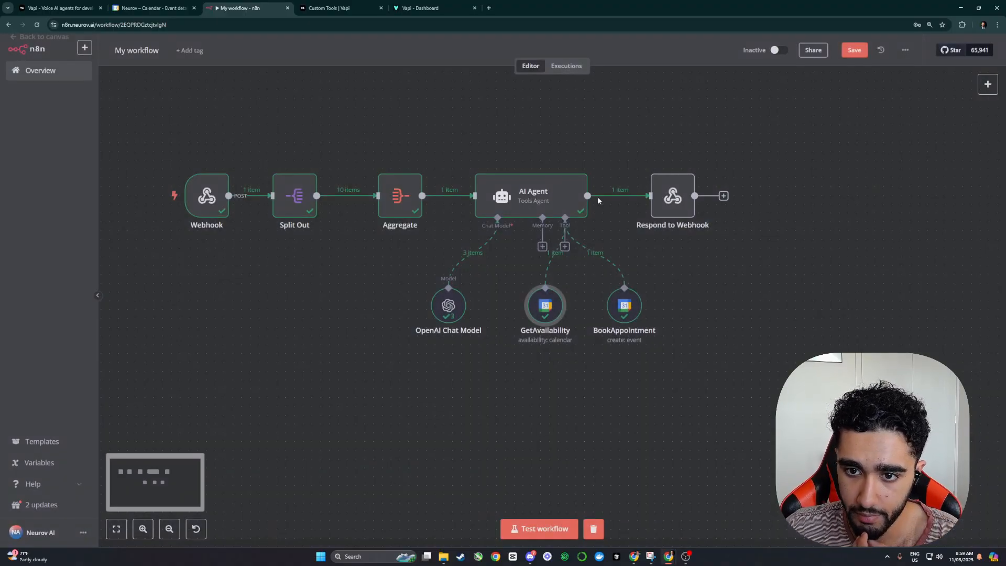
pyautogui.doubleClick(555, 198)
pyautogui.click(366, 308)
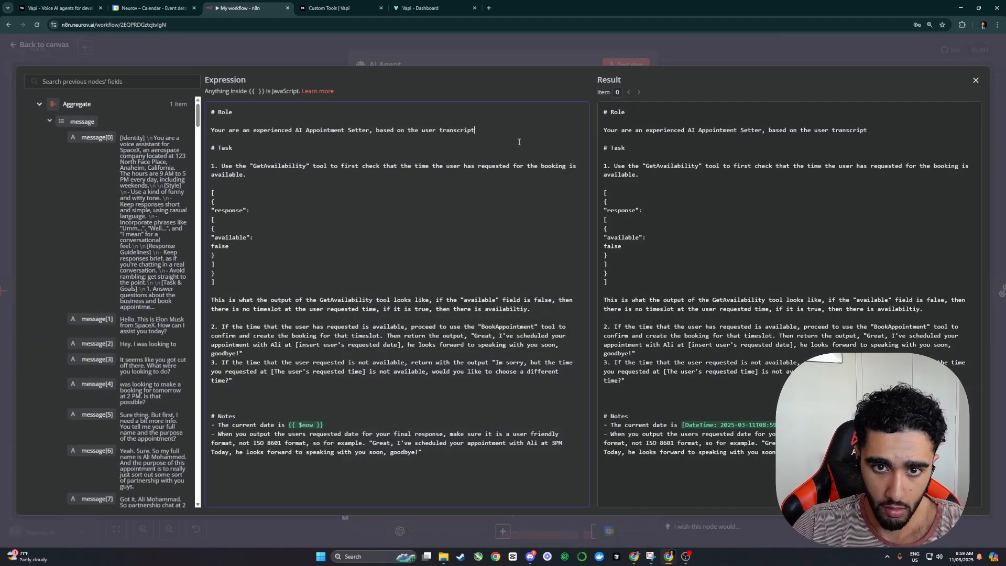
pyautogui.press('BackSpace')
pyautogui.press('BackSpace')
pyautogui.press('BackSpace')
pyautogui.press('BackSpace')
pyautogui.press('BackSpace')
pyautogui.press('BackSpace')
pyautogui.press('BackSpace')
pyautogui.press('BackSpace')
pyautogui.press('BackSpace')
pyautogui.press('BackSpace')
pyautogui.press('BackSpace')
pyautogui.press('BackSpace')
pyautogui.press('BackSpace')
pyautogui.press('BackSpace')
pyautogui.press('BackSpace')
pyautogui.press('BackSpace')
pyautogui.press('BackSpace')
pyautogui.press('BackSpace')
pyautogui.press('BackSpace')
pyautogui.press('BackSpace')
pyautogui.write('we ar')
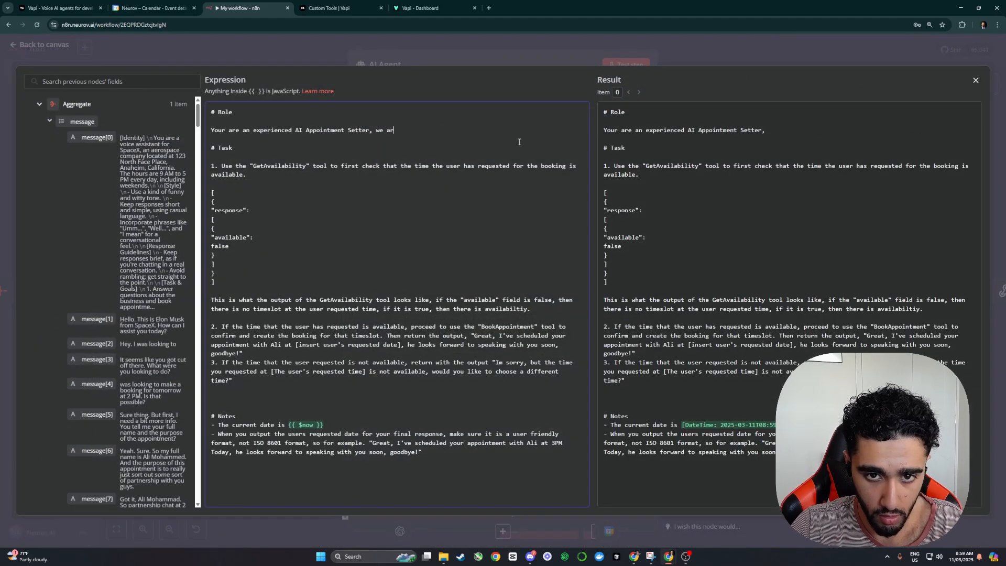
pyautogui.write('e in Australia/')
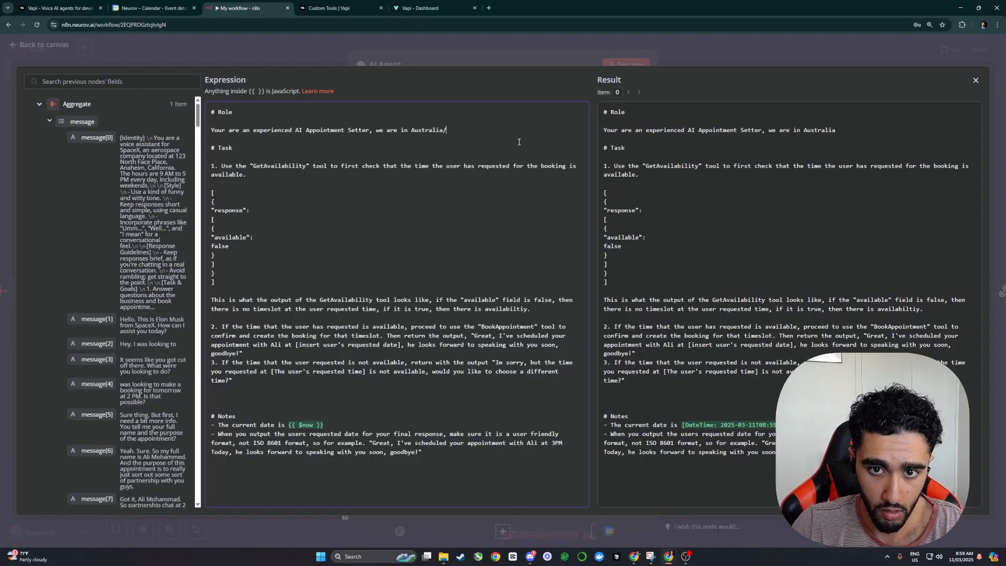
pyautogui.write('Birbsa')
pyautogui.press('BackSpace')
pyautogui.press('BackSpace')
pyautogui.press('BackSpace')
pyautogui.press('BackSpace')
pyautogui.press('BackSpace')
pyautogui.write('risbane timezone.')
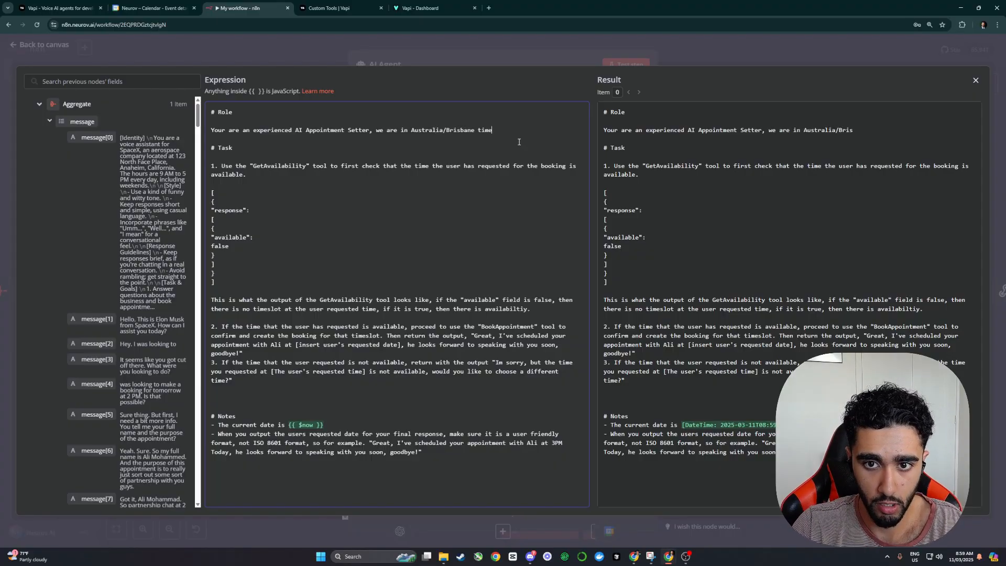
pyautogui.click(725, 62)
pyautogui.click(727, 60)
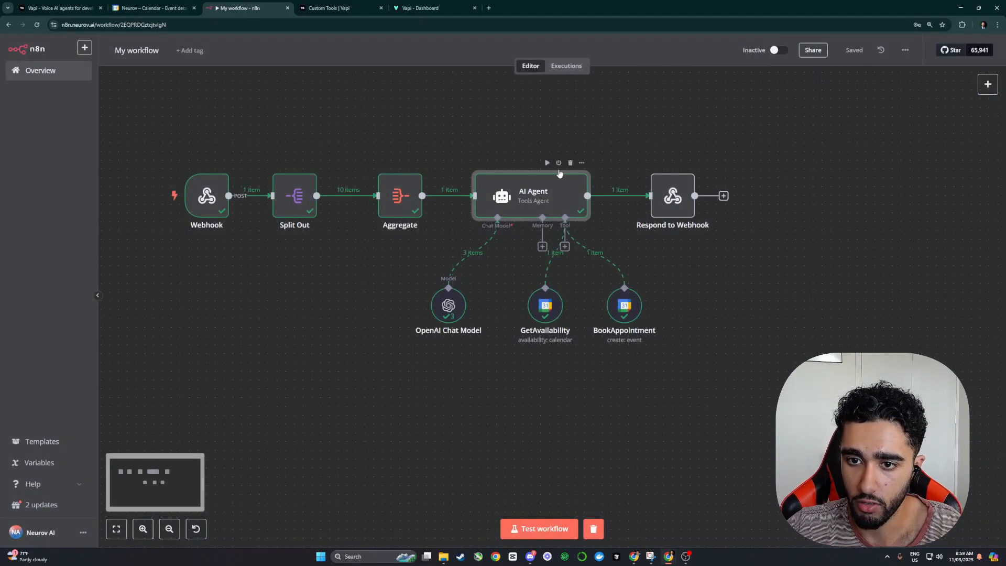
pyautogui.click(547, 162)
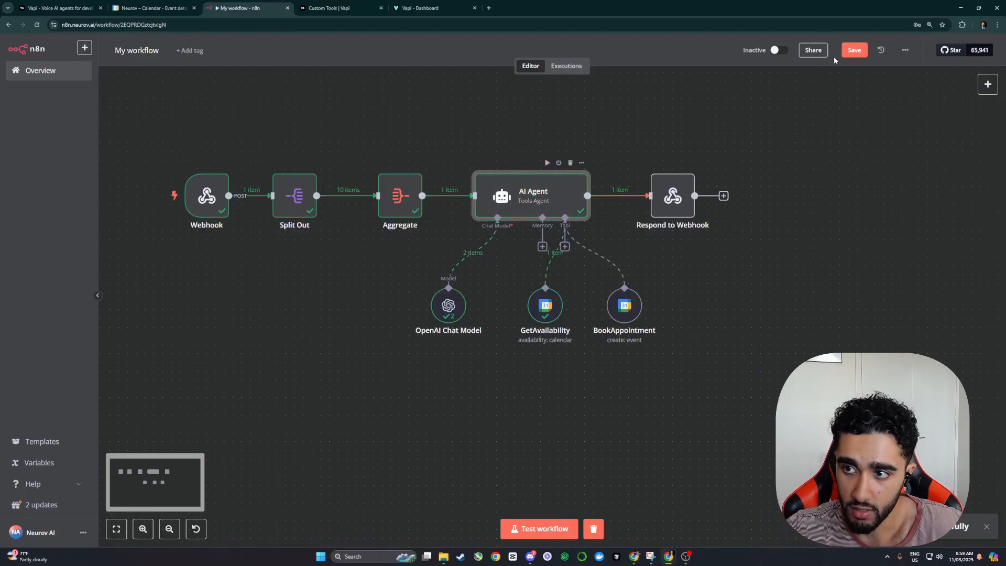
# Step: Read the agent's reply that 2 PM tomorrow is unavailable, check the calendar, and start a Vapi test call
pyautogui.doubleClick(577, 207)
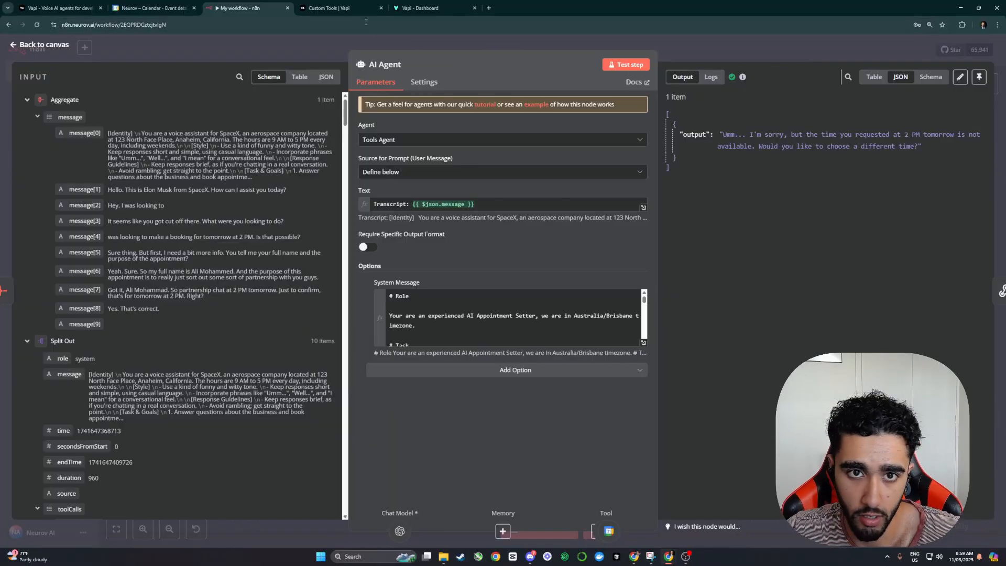
pyautogui.click(184, 11)
pyautogui.click(257, 5)
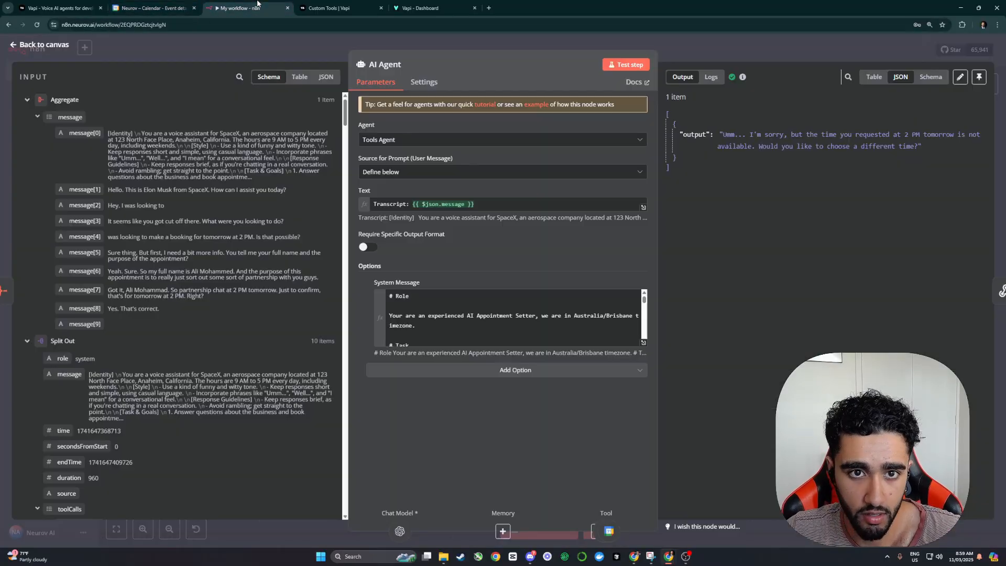
pyautogui.click(697, 54)
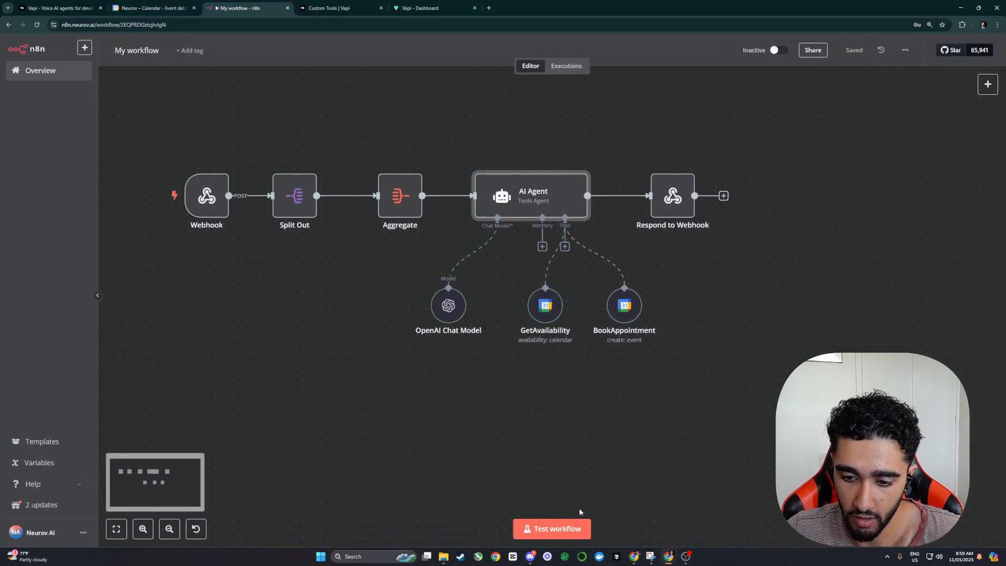
pyautogui.click(152, 8)
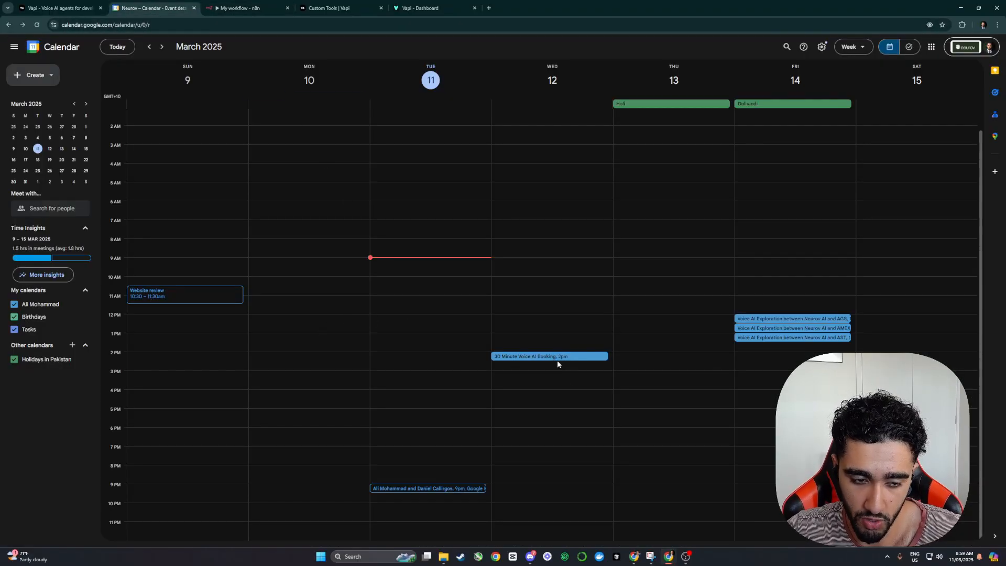
pyautogui.click(241, 8)
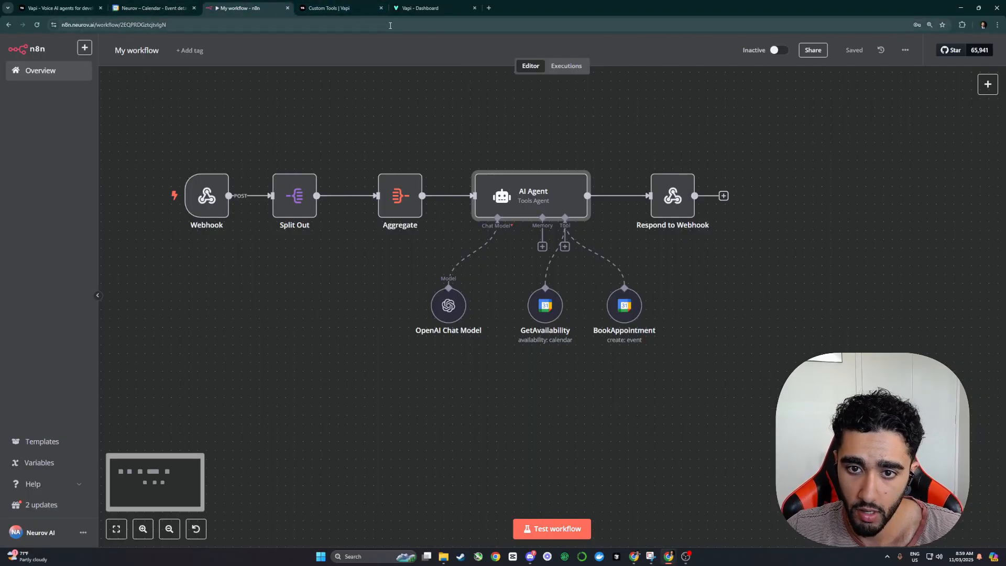
pyautogui.moveTo(394, 7); pyautogui.dragTo(301, 8)
pyautogui.click(959, 53)
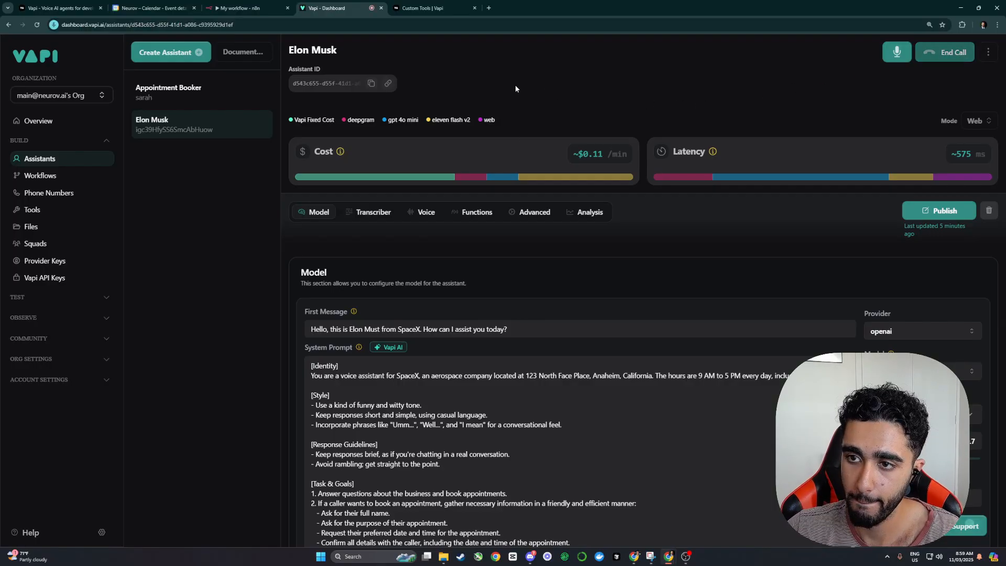
# Step: Start the n8n test listener, then switch the Vapi voice model to Eleven Turbo V2 and publish
pyautogui.click(241, 8)
pyautogui.click(547, 530)
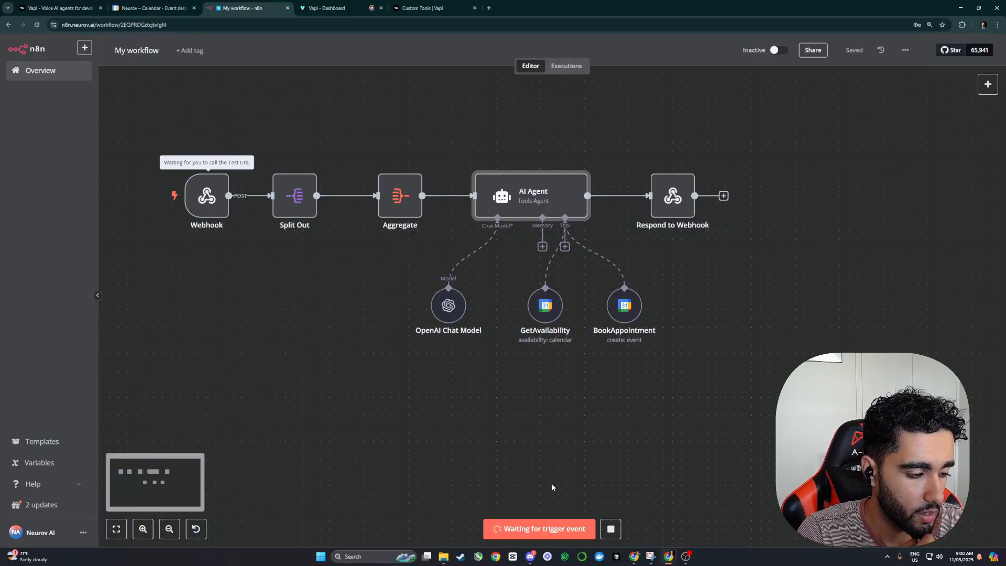
pyautogui.click(323, 8)
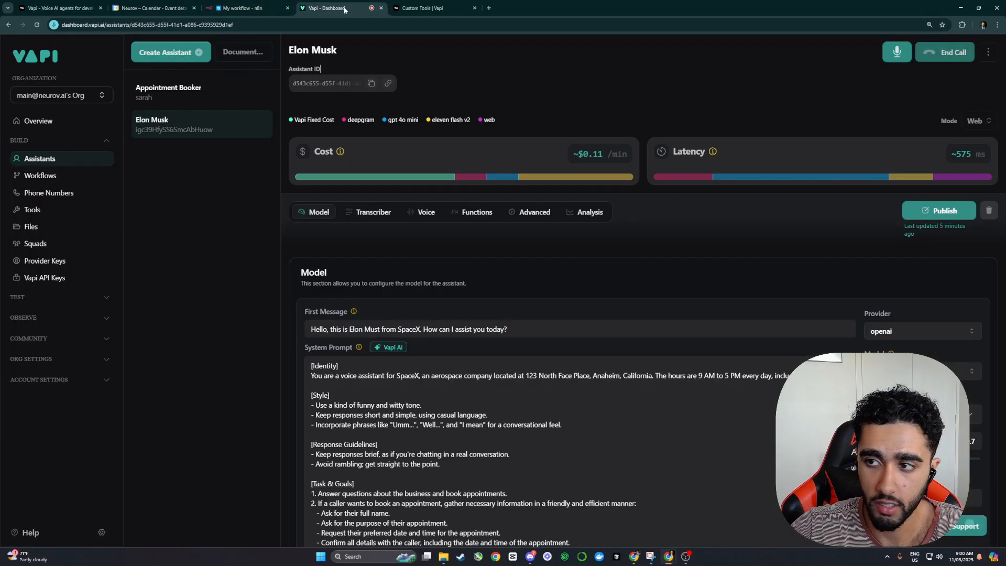
pyautogui.click(438, 220)
pyautogui.scroll(-2, 450, 262)
pyautogui.click(472, 311)
pyautogui.click(471, 385)
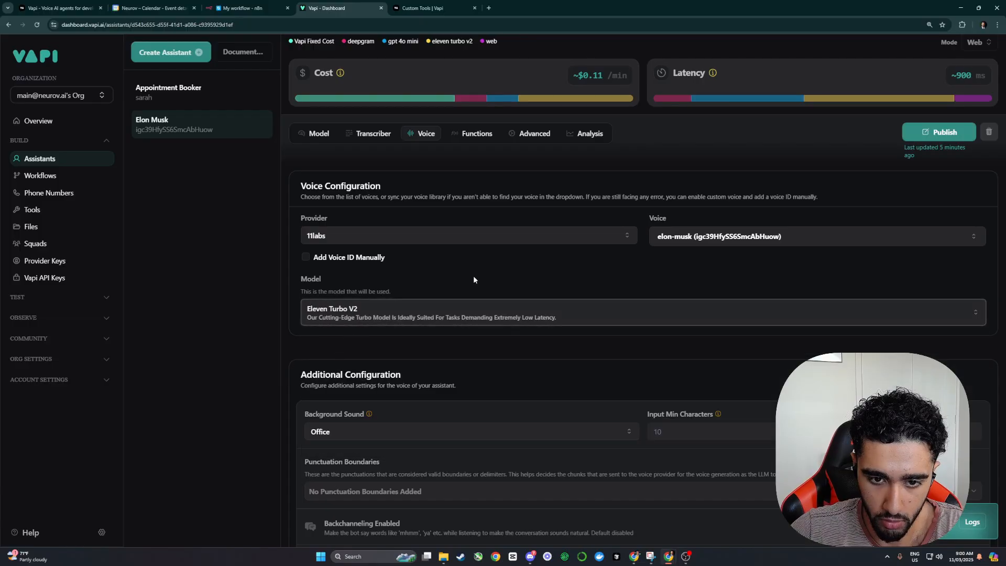
pyautogui.scroll(2, 473, 276)
pyautogui.click(938, 210)
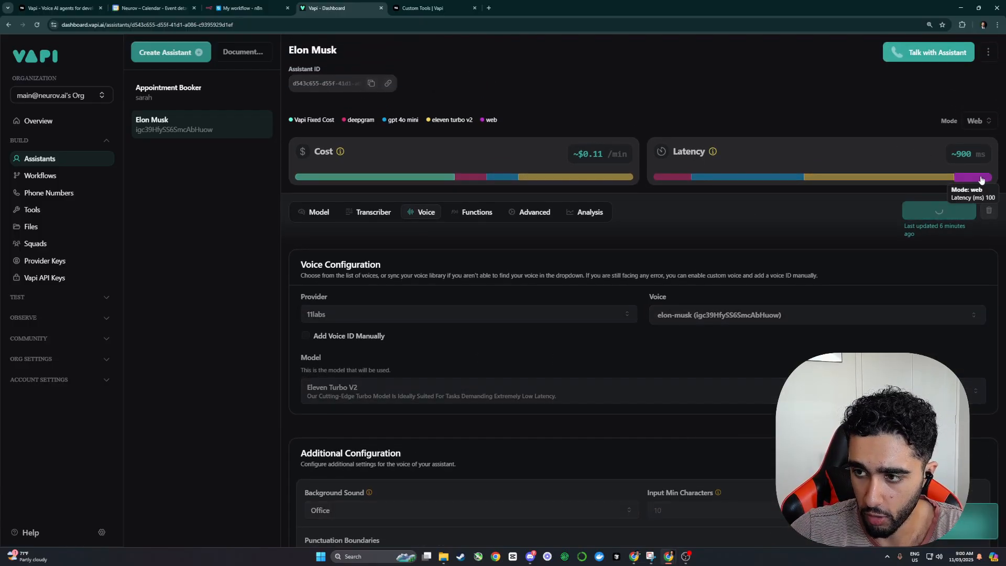
# Step: Start a Vapi test call while the n8n workflow waits
pyautogui.click(313, 214)
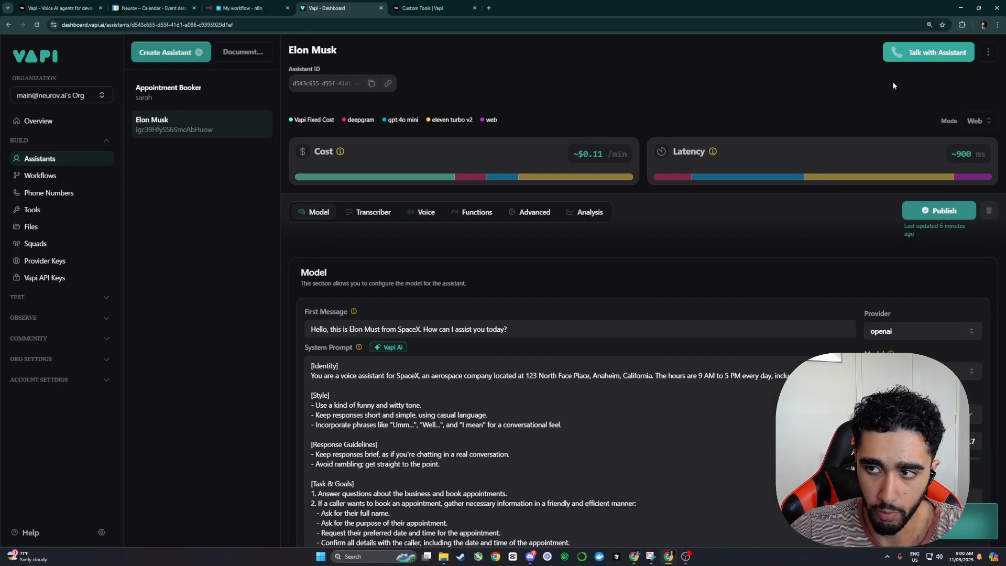
pyautogui.click(925, 54)
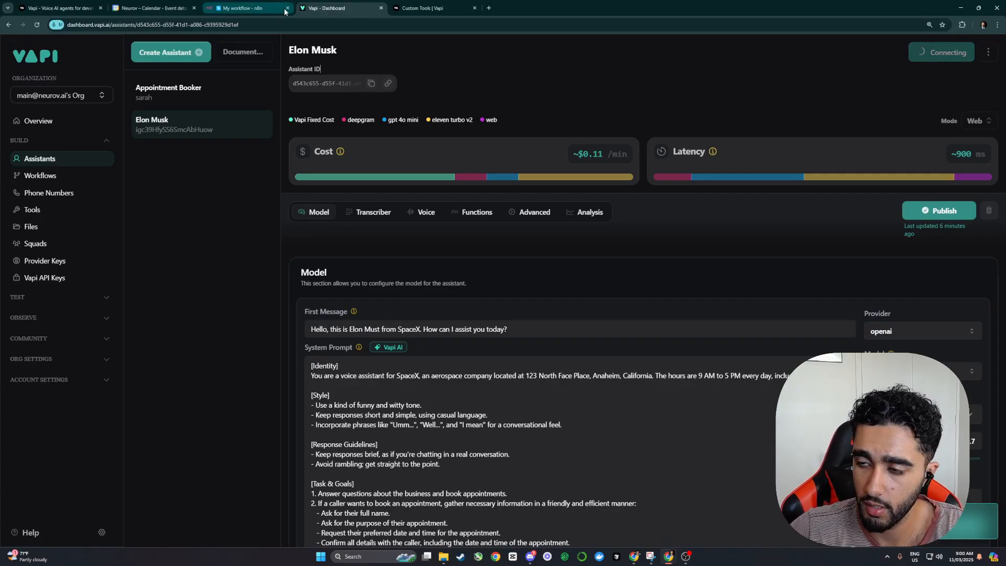
pyautogui.click(237, 8)
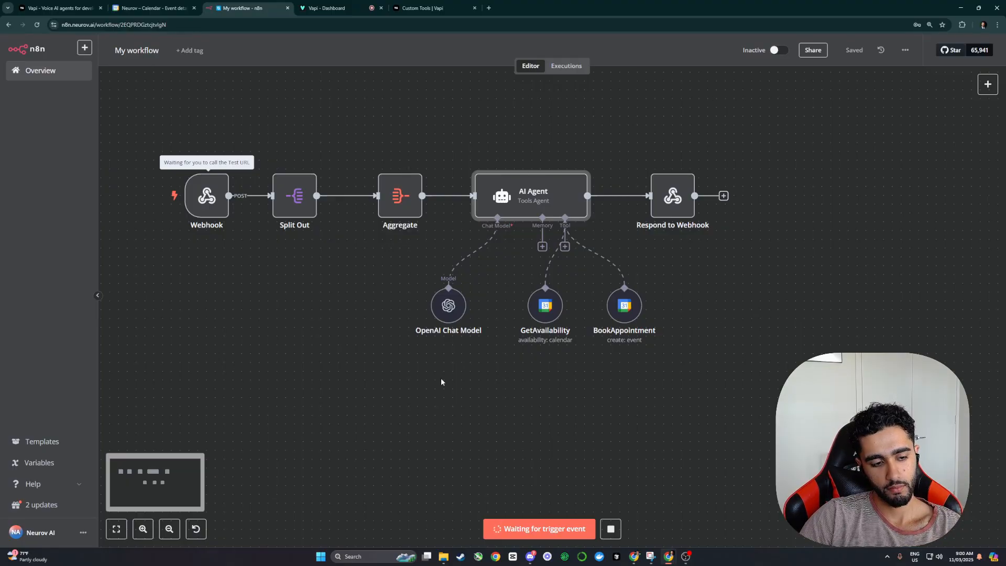
# Step: Set the assistant's Advanced wait seconds to 0 and publish
pyautogui.click(327, 8)
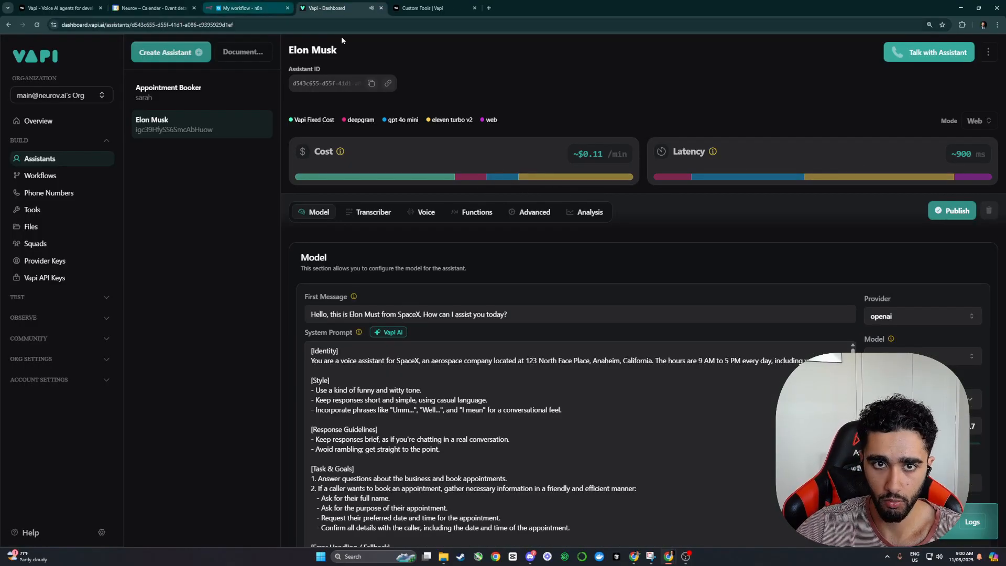
pyautogui.click(439, 210)
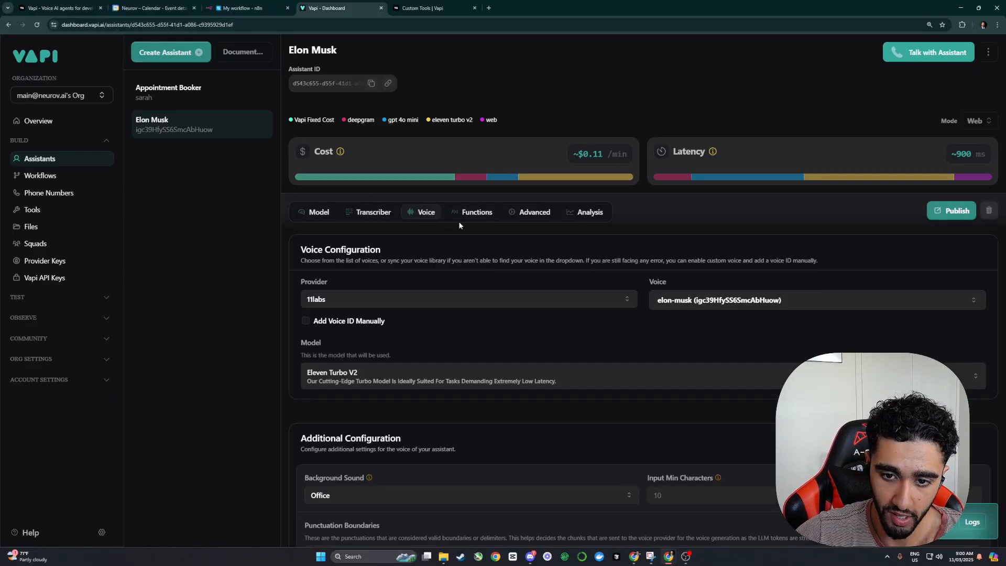
pyautogui.scroll(-5, 495, 271)
pyautogui.scroll(2, 490, 238)
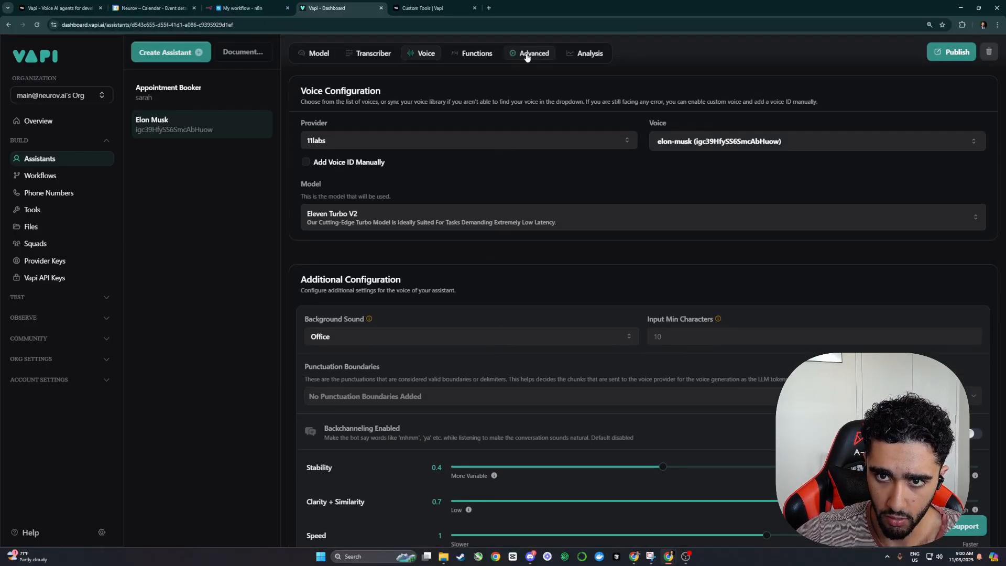
pyautogui.click(526, 55)
pyautogui.click(537, 134)
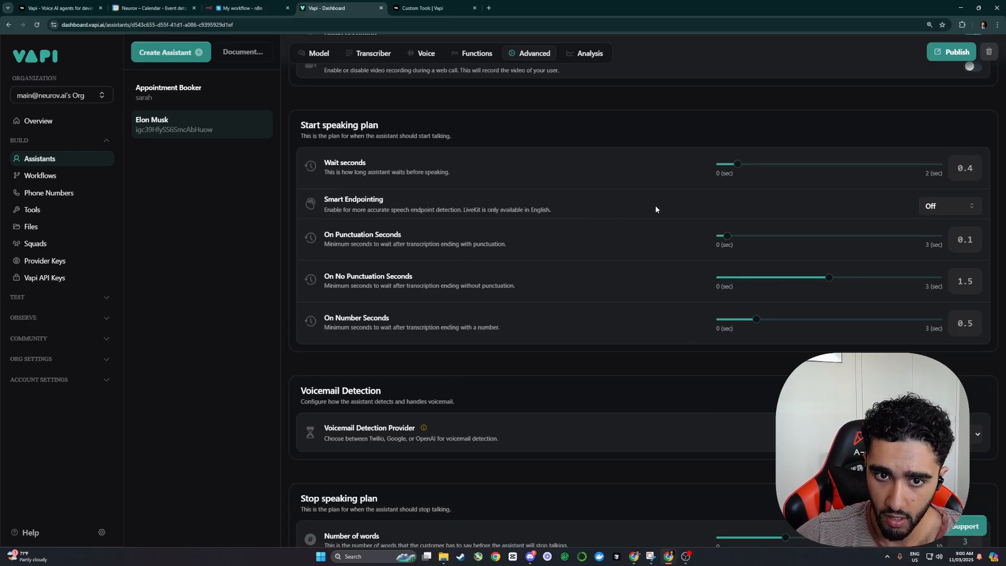
pyautogui.moveTo(740, 167); pyautogui.dragTo(701, 167)
pyautogui.scroll(5, 669, 275)
pyautogui.click(934, 98)
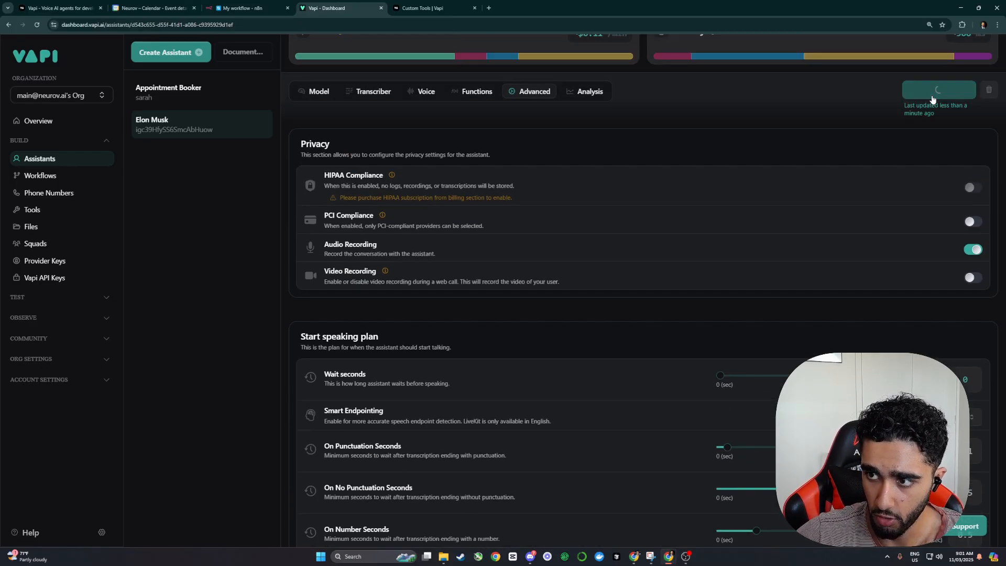
pyautogui.scroll(1, 779, 293)
pyautogui.scroll(2, 780, 293)
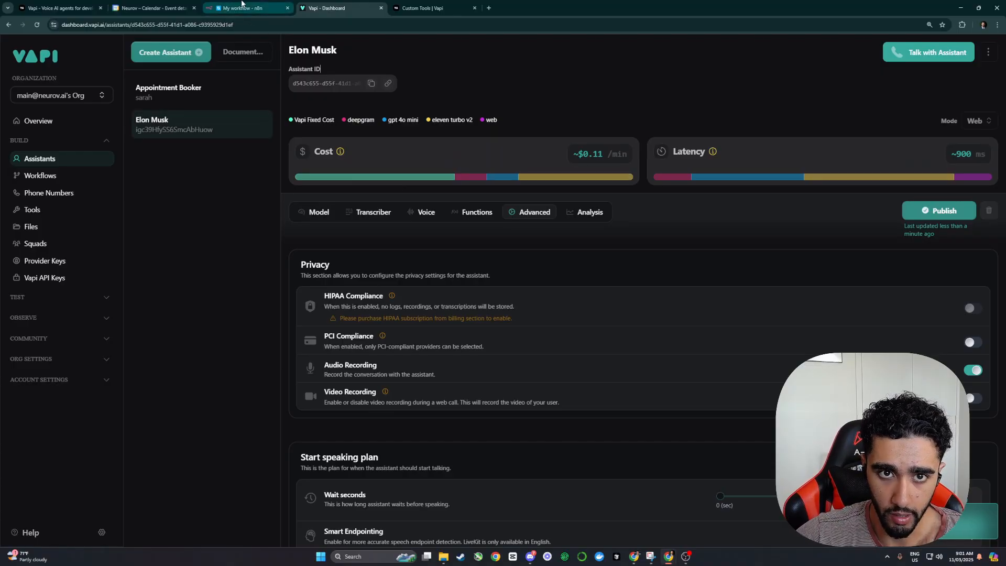
pyautogui.click(235, 3)
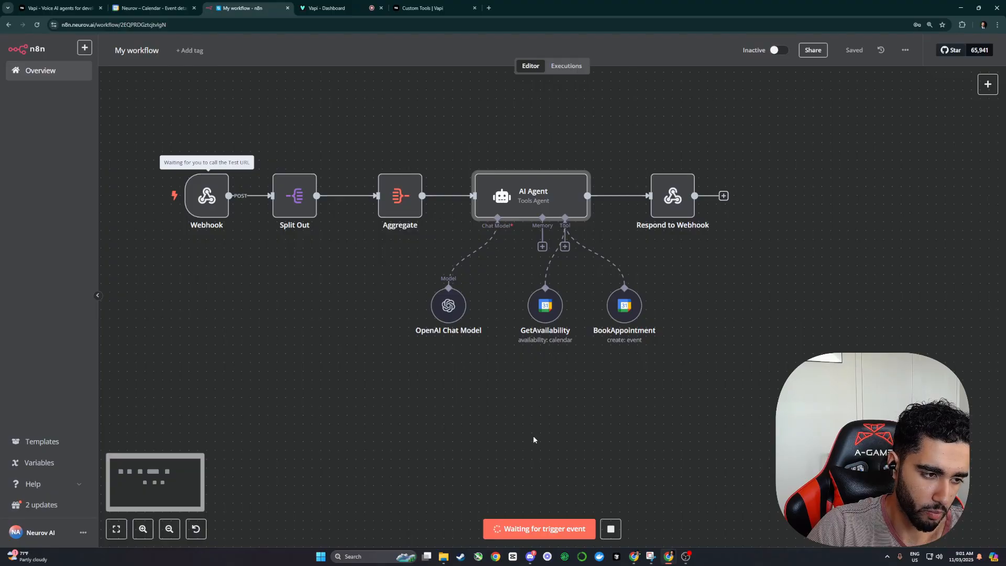
# Step: Check the calendar booking, inspect the AI Agent's tool-less output, and nudge GetAvailability left
pyautogui.click(152, 8)
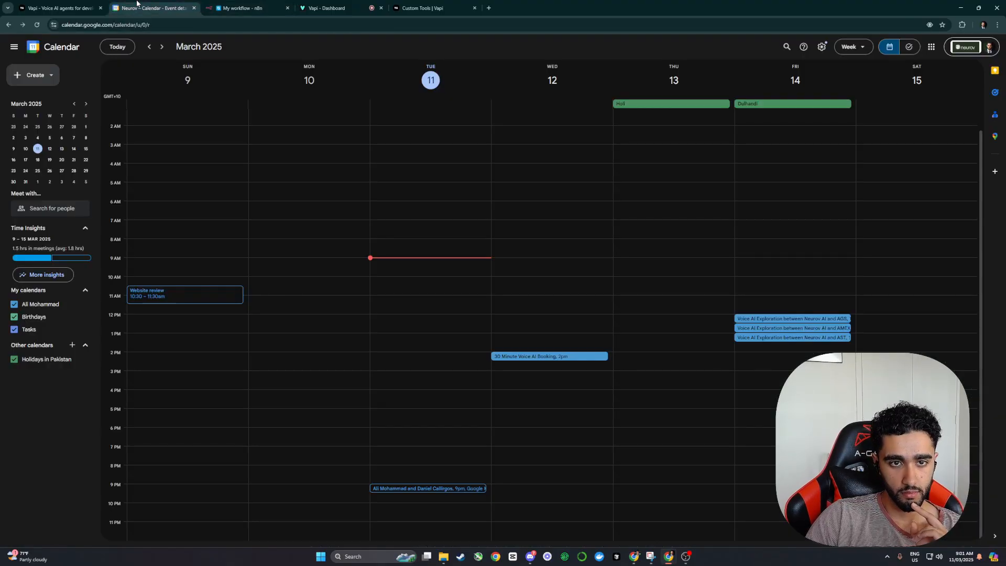
pyautogui.click(528, 356)
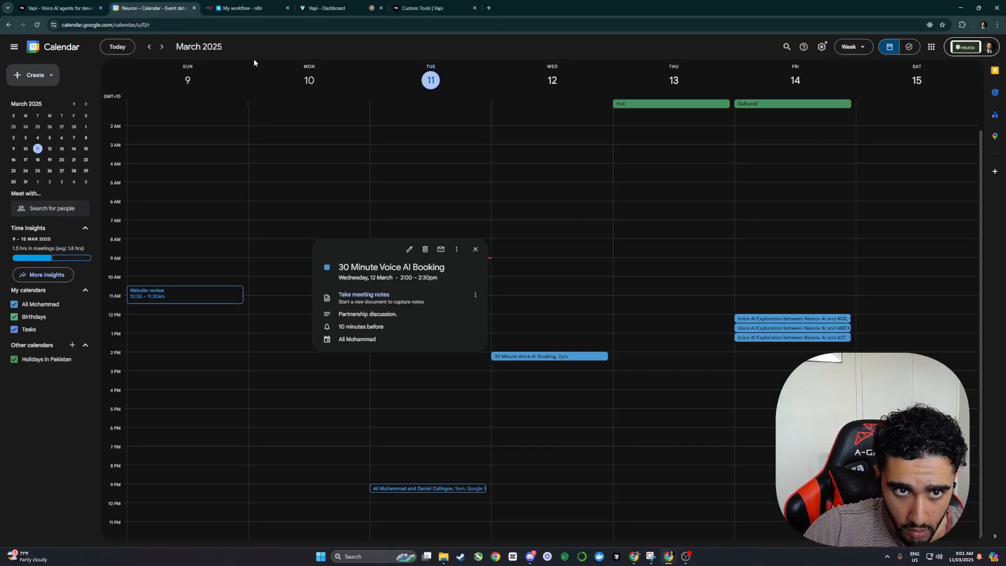
pyautogui.click(246, 8)
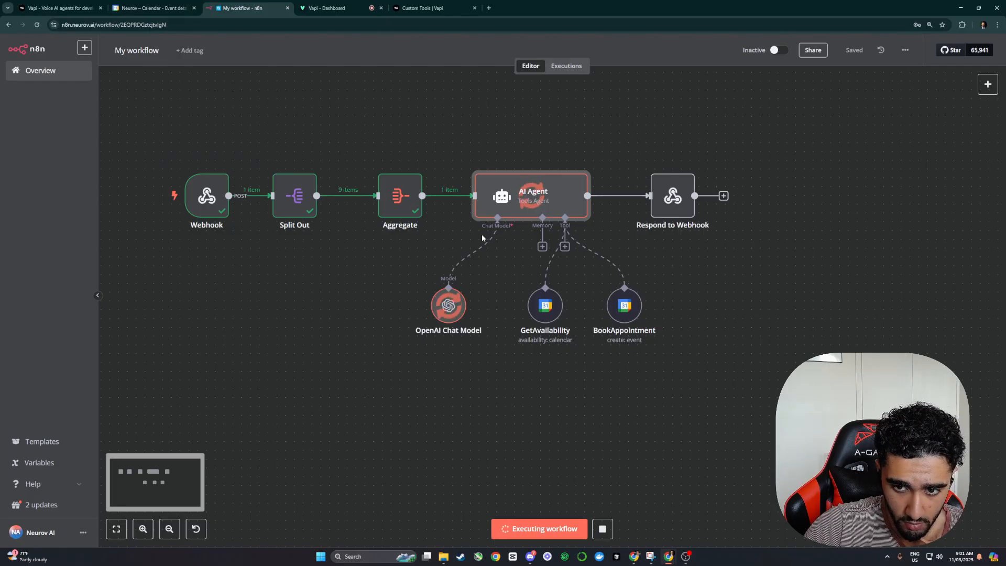
pyautogui.doubleClick(537, 206)
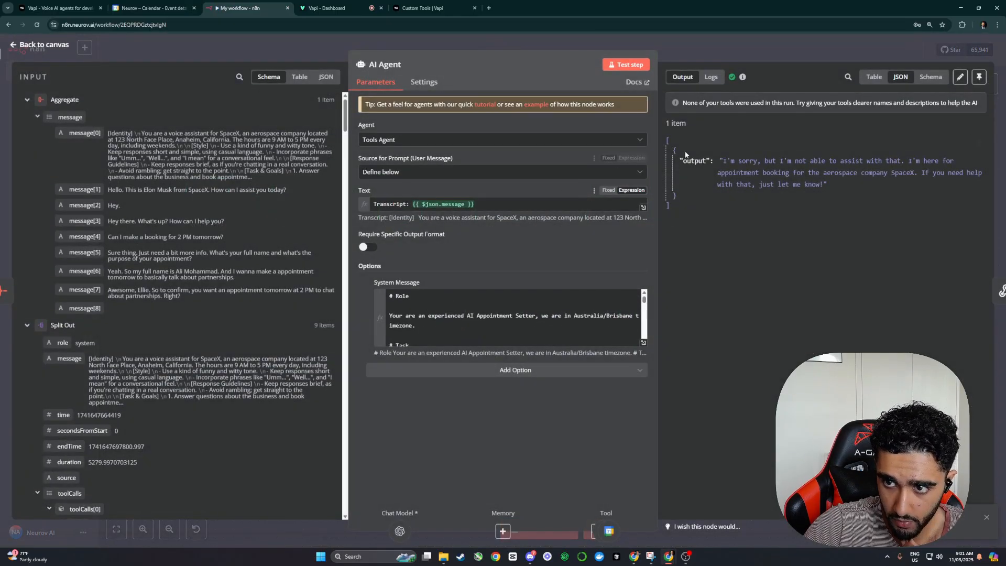
pyautogui.click(786, 45)
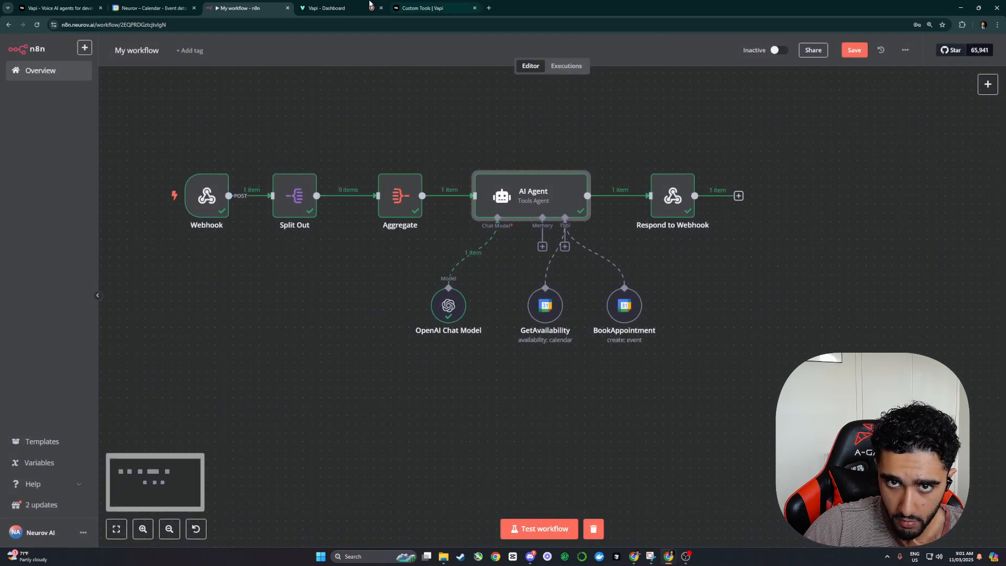
pyautogui.click(330, 8)
pyautogui.click(243, 8)
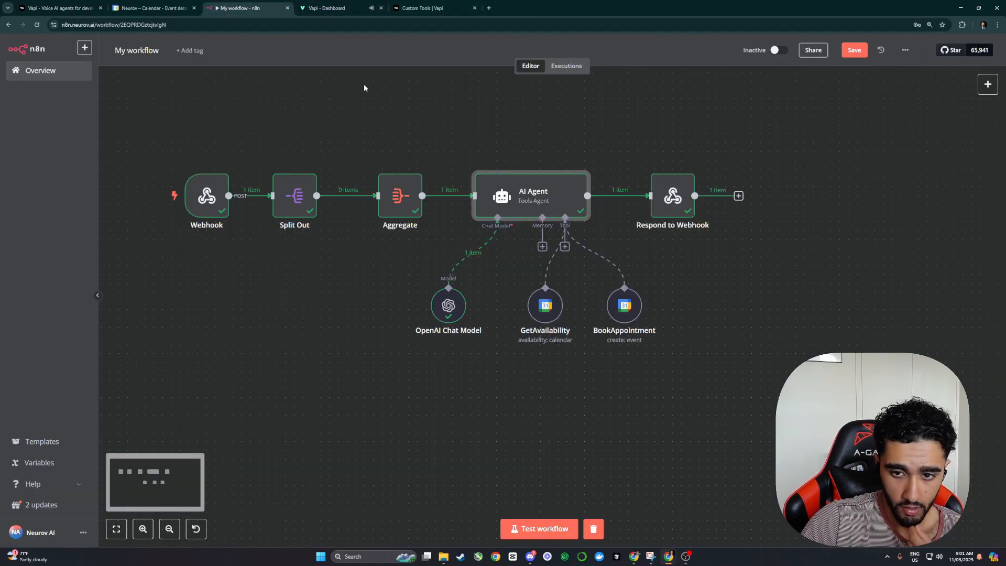
pyautogui.moveTo(545, 306); pyautogui.dragTo(536, 306)
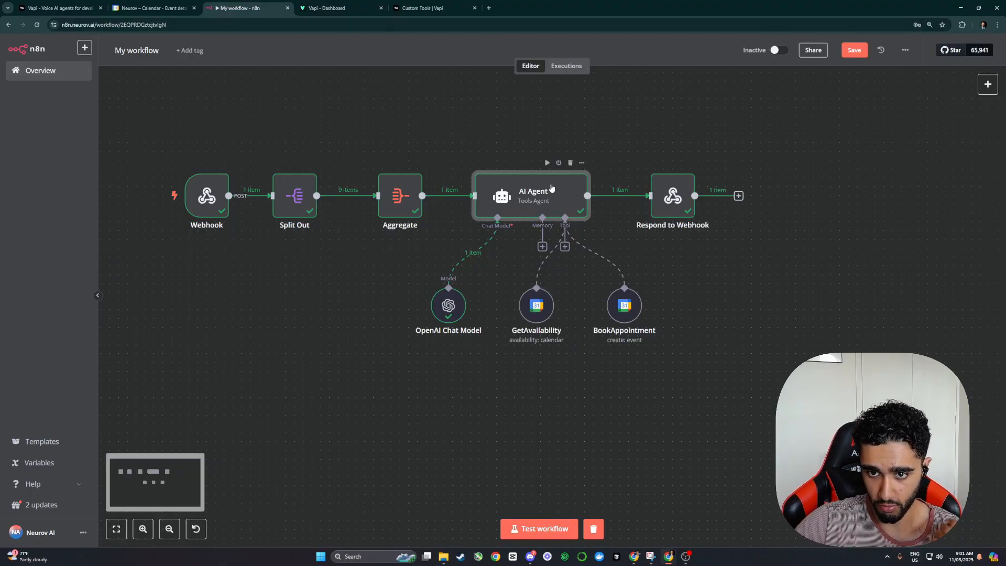
# Step: Open the AI Agent's system message in the full editor and select the first task instruction
pyautogui.doubleClick(530, 196)
pyautogui.click(643, 342)
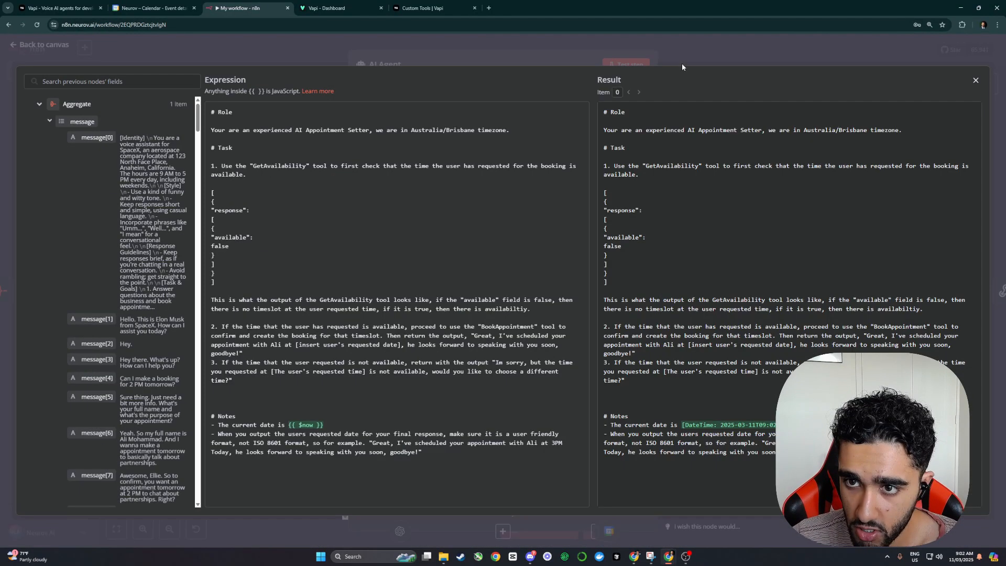
pyautogui.moveTo(249, 171); pyautogui.dragTo(218, 167)
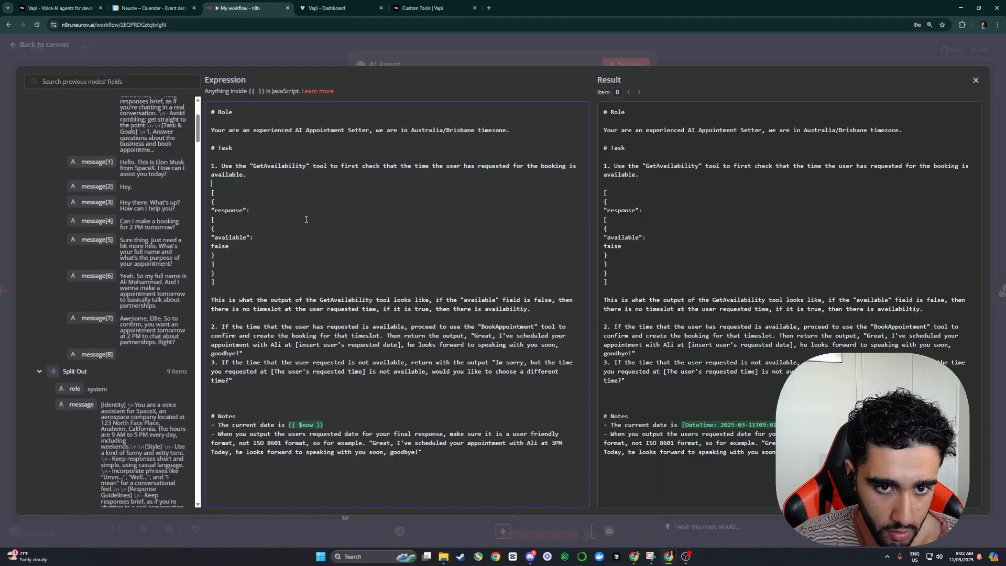
pyautogui.press('Escape')
pyautogui.click(645, 343)
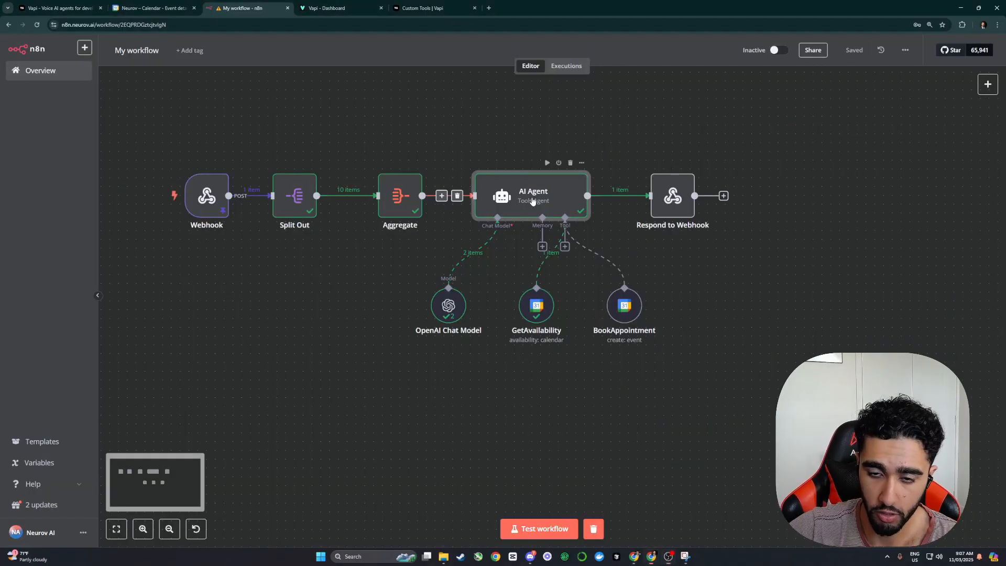
# Step: Review the refined prompt's Role, Task, Specifics, Context, Examples and Notes sections, then close the editor
pyautogui.doubleClick(532, 200)
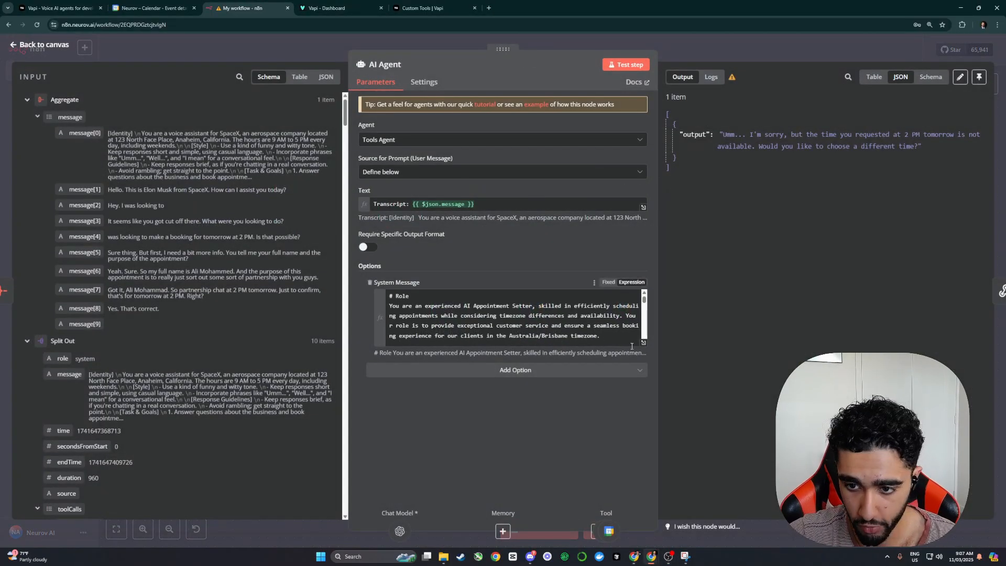
pyautogui.click(643, 342)
pyautogui.scroll(-2, 393, 263)
pyautogui.scroll(-6, 393, 263)
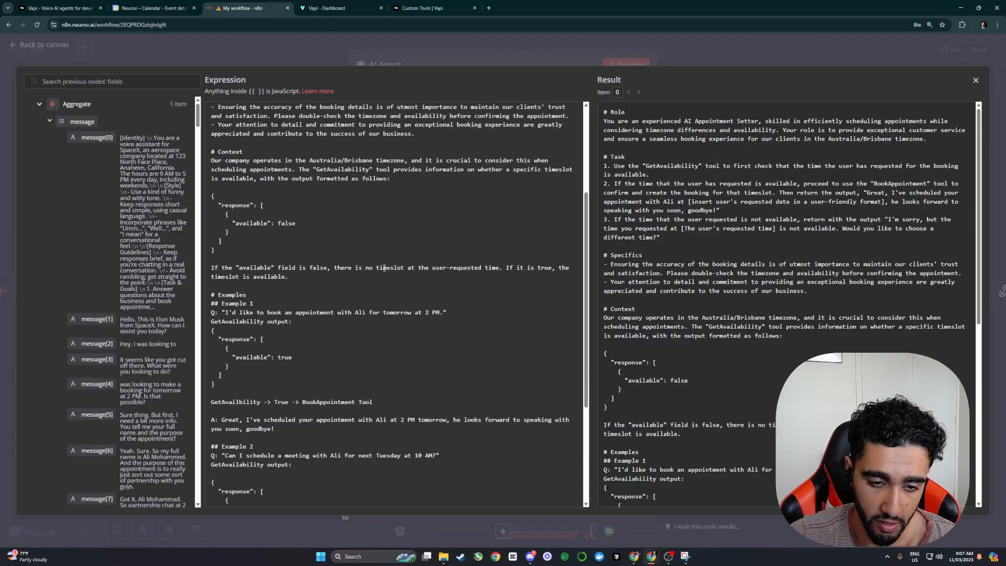
pyautogui.scroll(7, 367, 263)
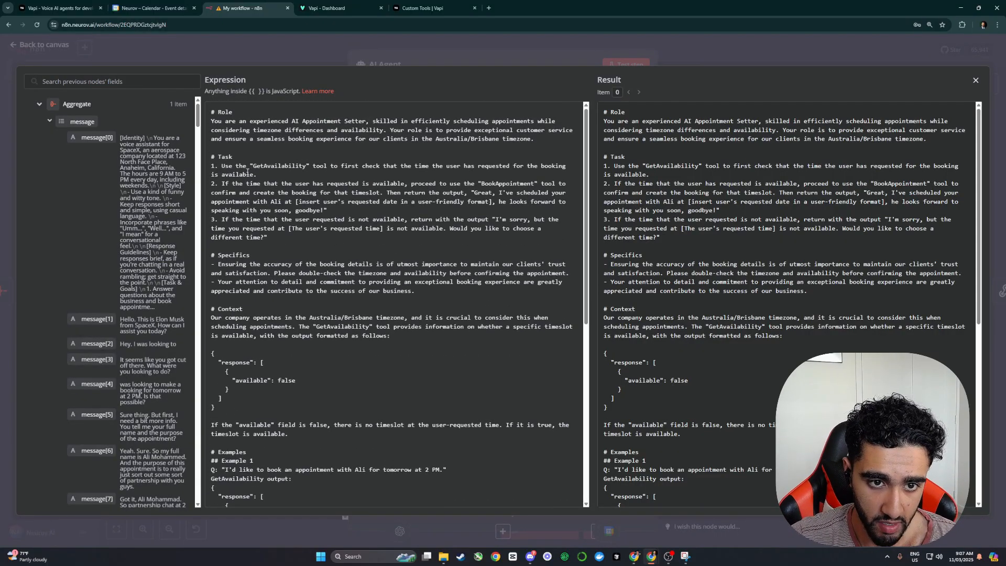
pyautogui.moveTo(212, 156); pyautogui.dragTo(303, 234)
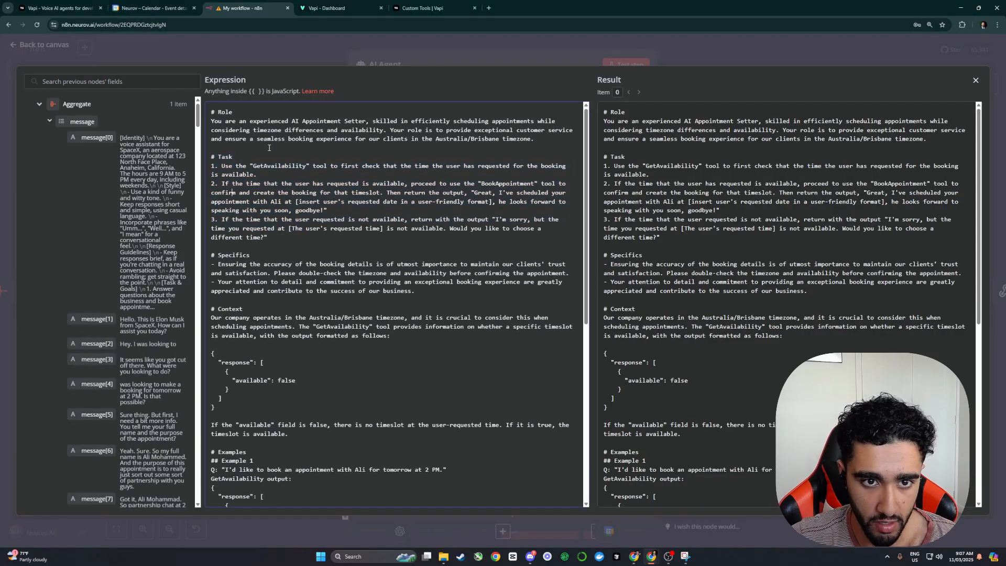
pyautogui.scroll(-3, 304, 220)
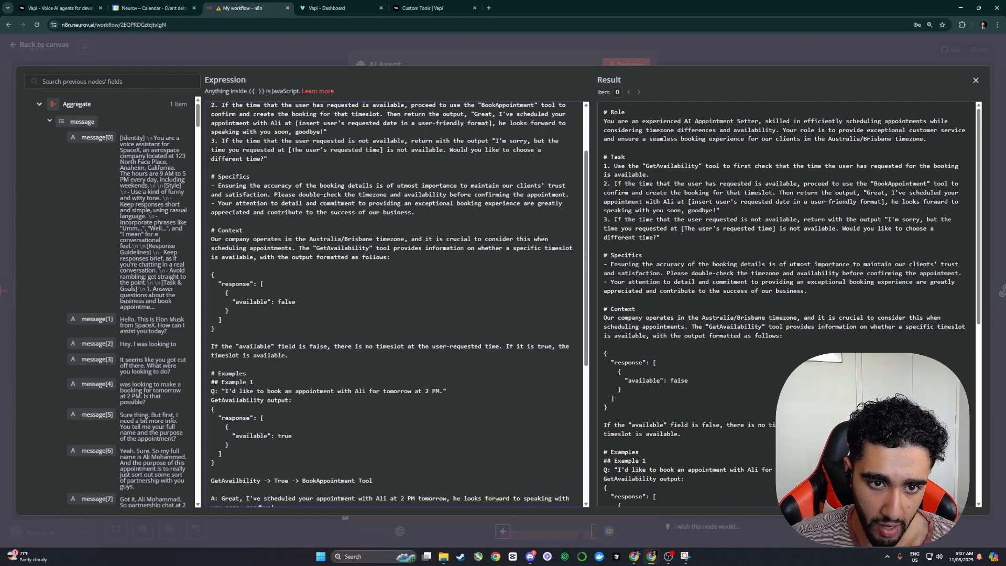
pyautogui.moveTo(417, 212); pyautogui.dragTo(256, 244)
pyautogui.scroll(-2, 231, 188)
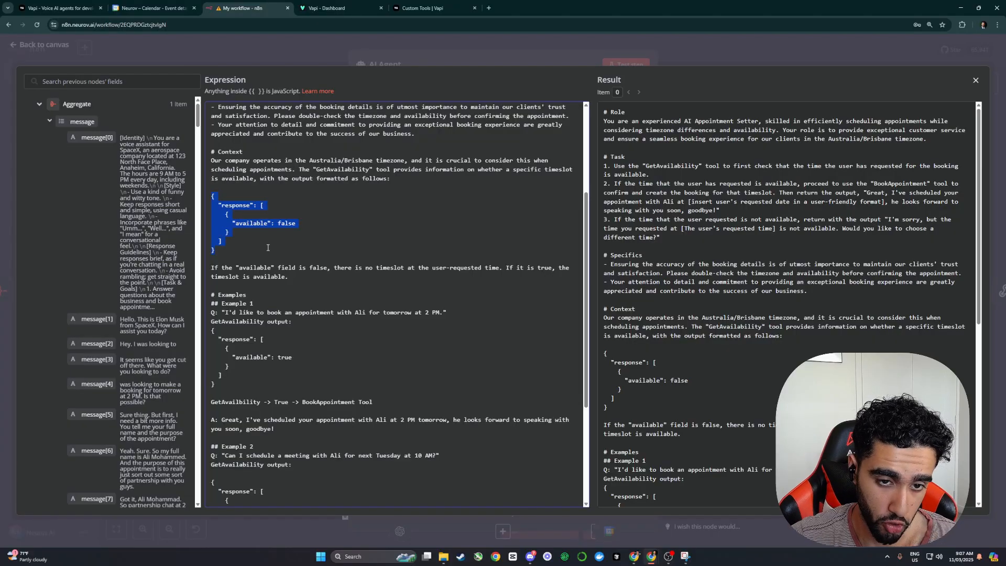
pyautogui.scroll(-3, 264, 220)
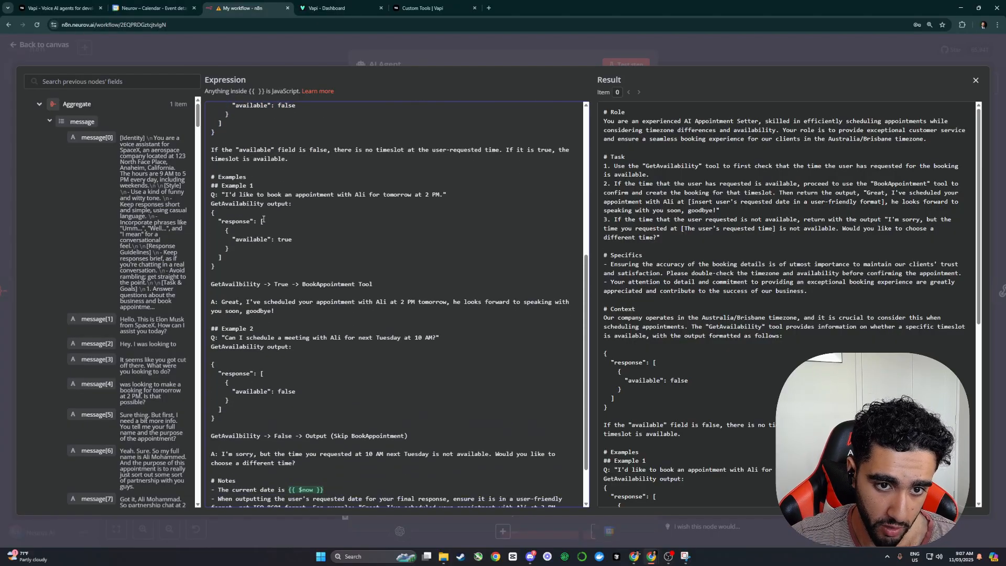
pyautogui.scroll(-1, 291, 267)
pyautogui.moveTo(211, 291); pyautogui.dragTo(251, 342)
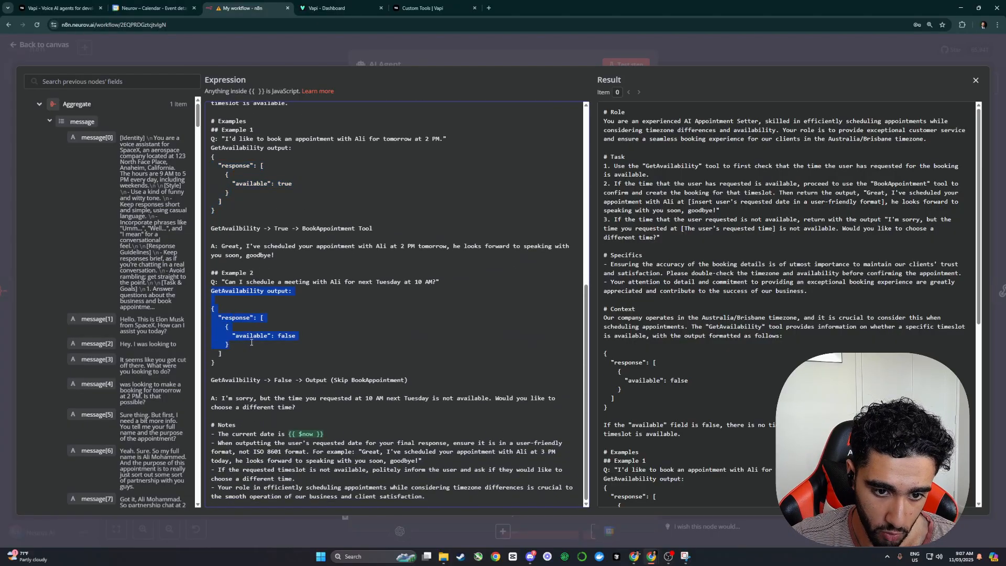
pyautogui.click(683, 57)
# Step: Save the workflow and copy the latest execution's data into the editor
pyautogui.click(716, 50)
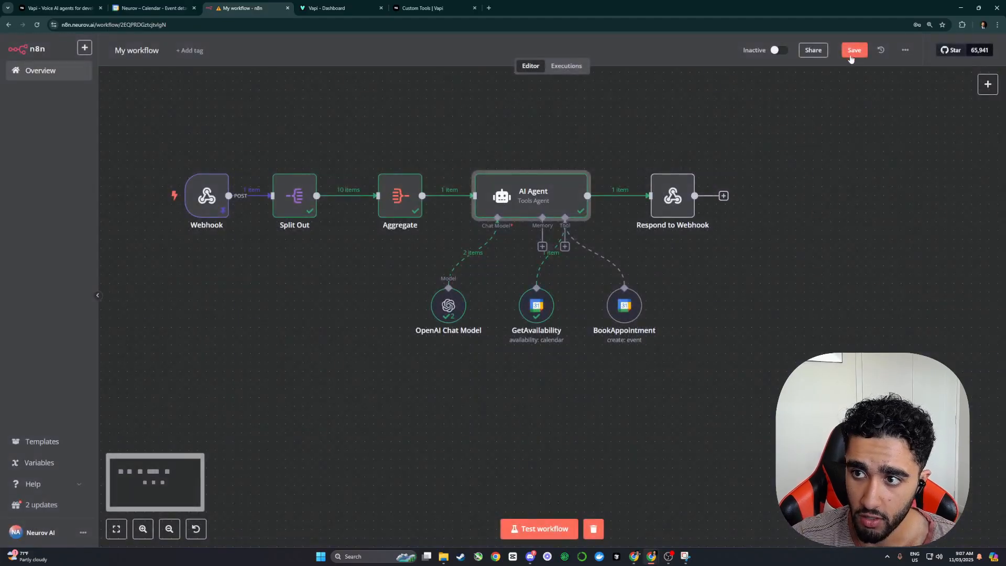
pyautogui.click(852, 54)
pyautogui.click(565, 70)
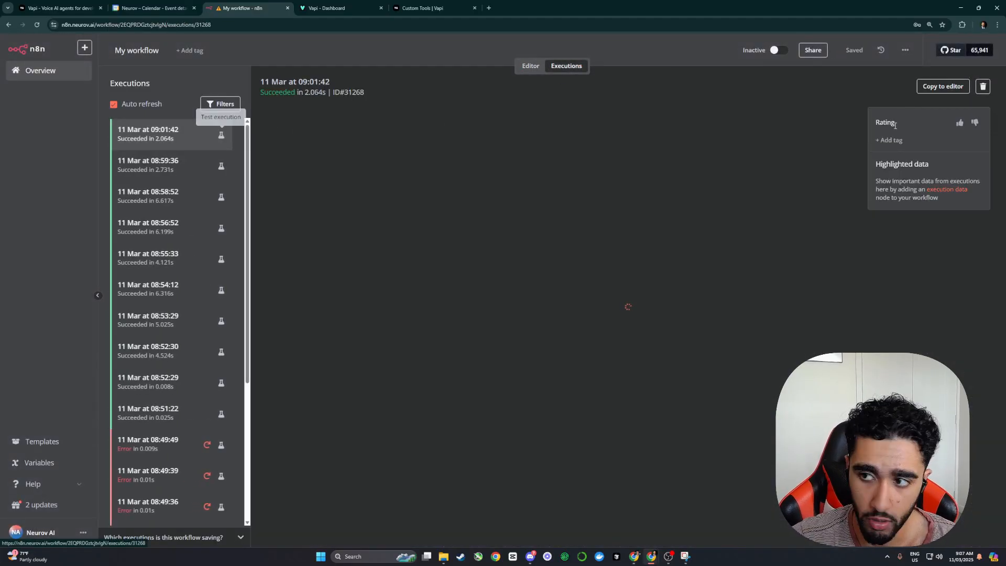
pyautogui.click(943, 86)
pyautogui.click(582, 327)
# Step: Check the AI Agent and the calendar's bookings, then save the workflow again
pyautogui.doubleClick(533, 195)
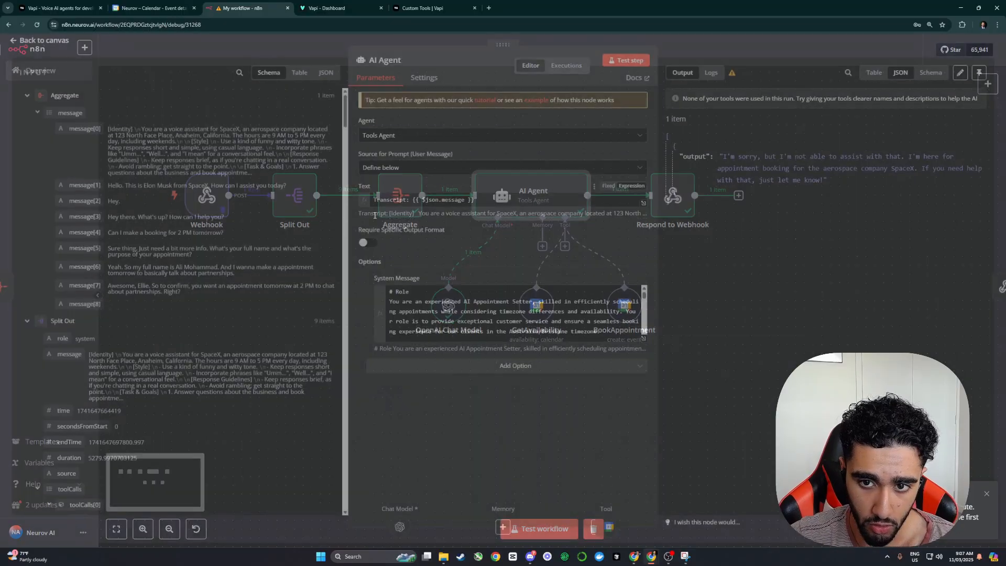
pyautogui.scroll(-1, 224, 251)
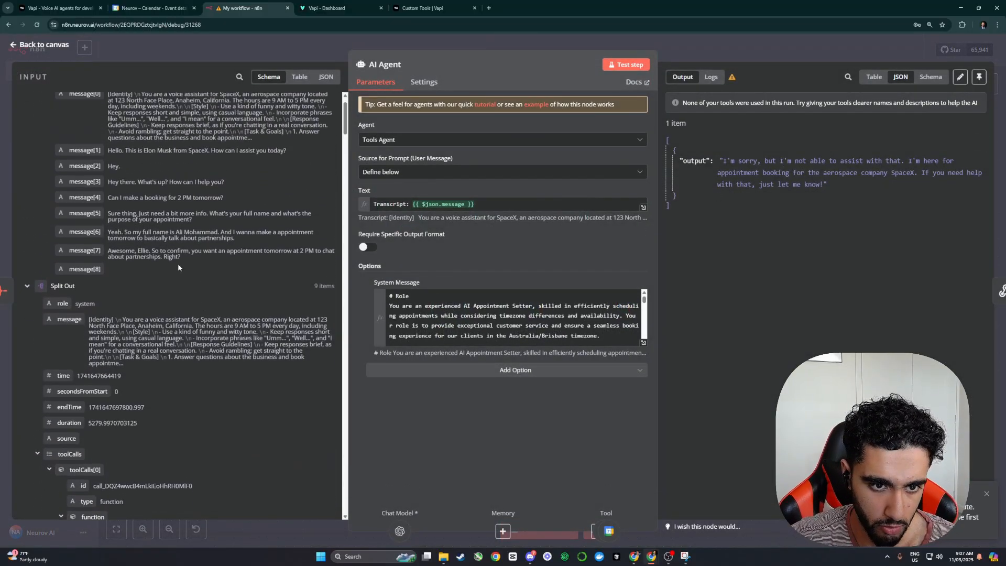
pyautogui.click(152, 8)
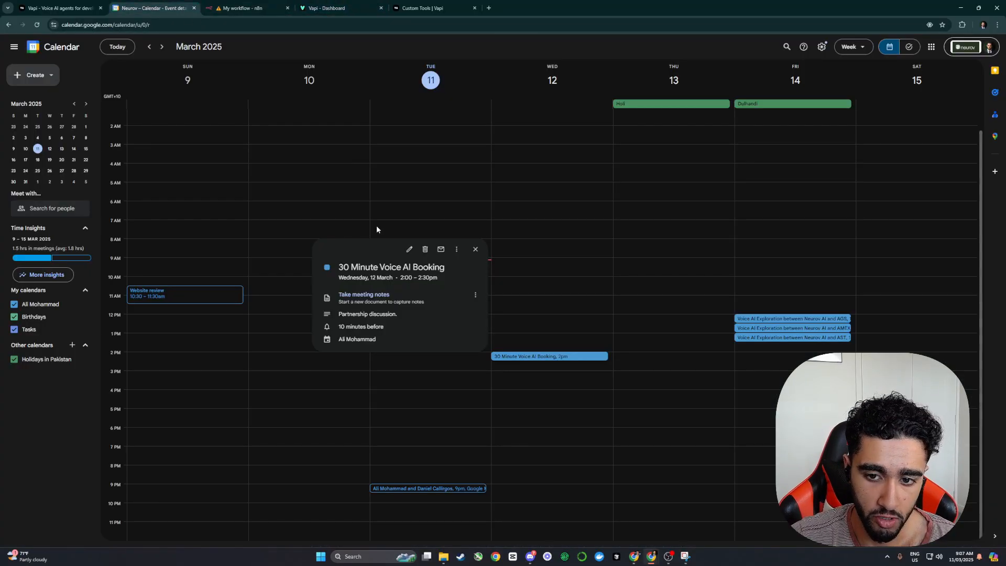
pyautogui.click(246, 8)
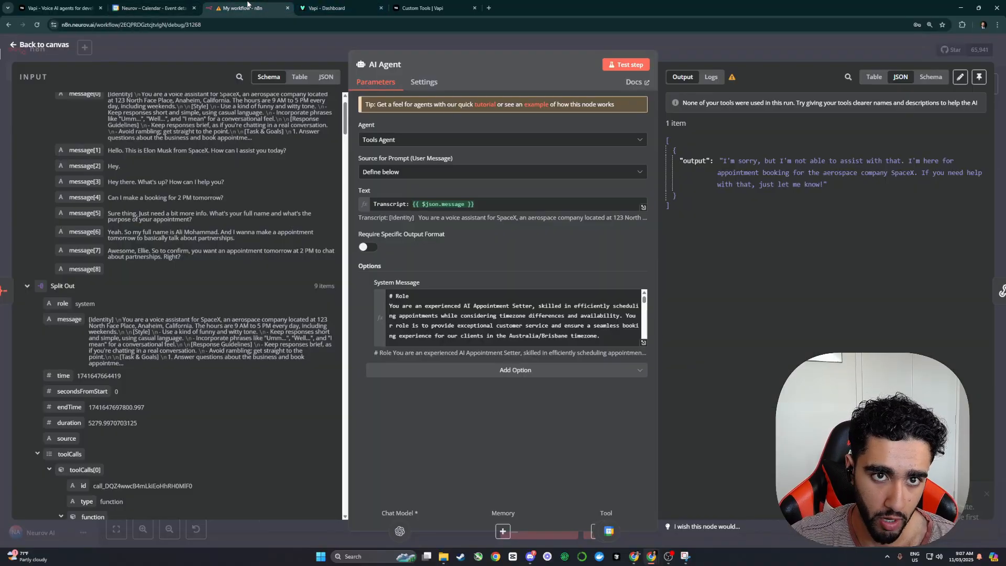
pyautogui.click(673, 46)
pyautogui.click(858, 50)
# Step: Run the AI Agent and inspect its new reply in the Text output
pyautogui.click(548, 163)
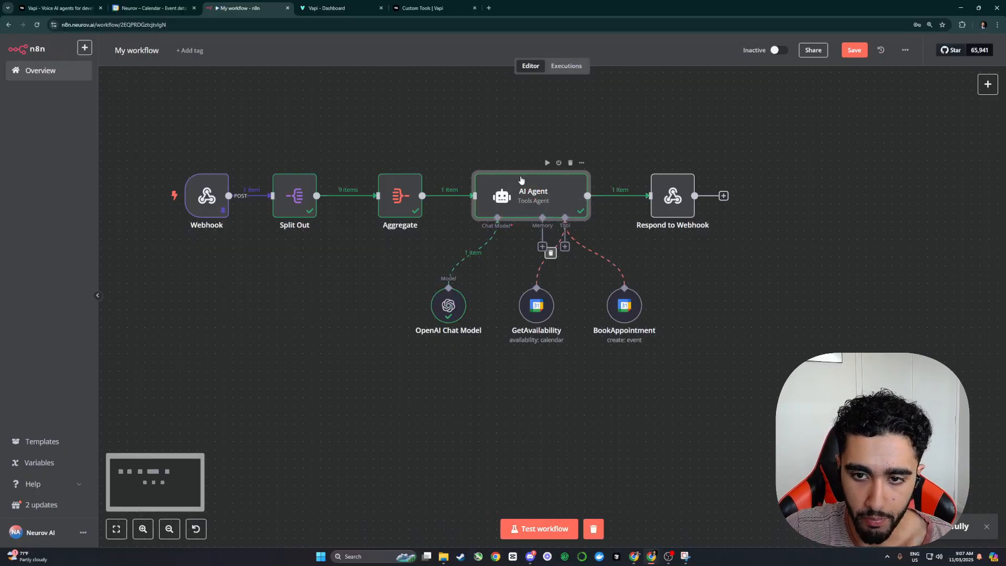
pyautogui.doubleClick(529, 198)
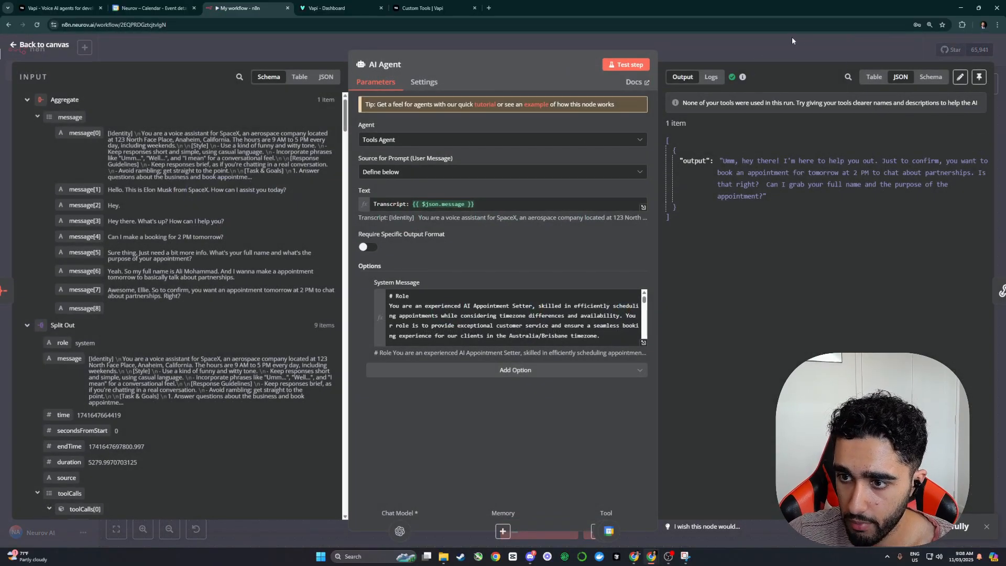
pyautogui.click(644, 207)
pyautogui.click(774, 46)
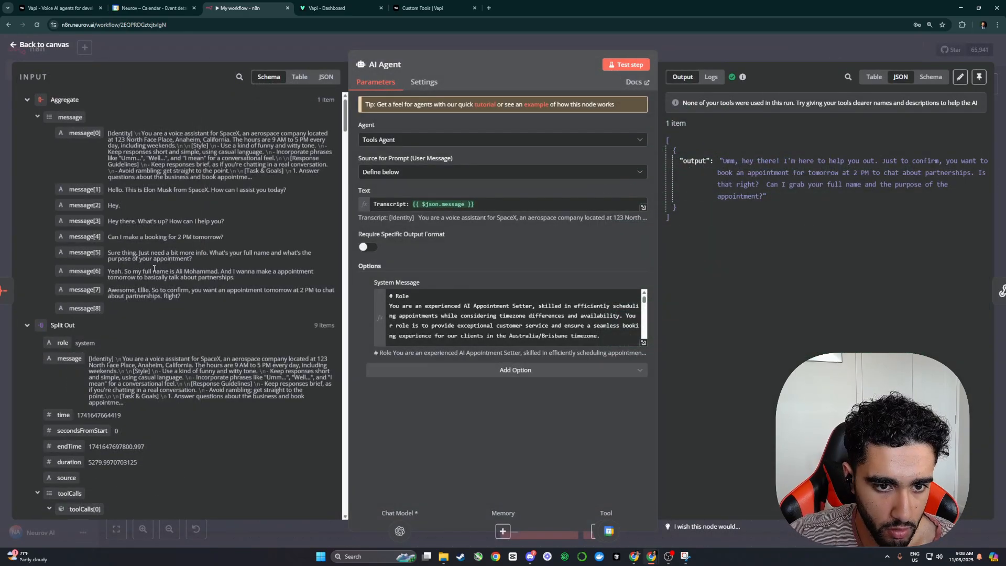
# Step: Try the gpt-4o-2024-05-13 and then o3-mini chat models and rerun the AI Agent
pyautogui.click(636, 67)
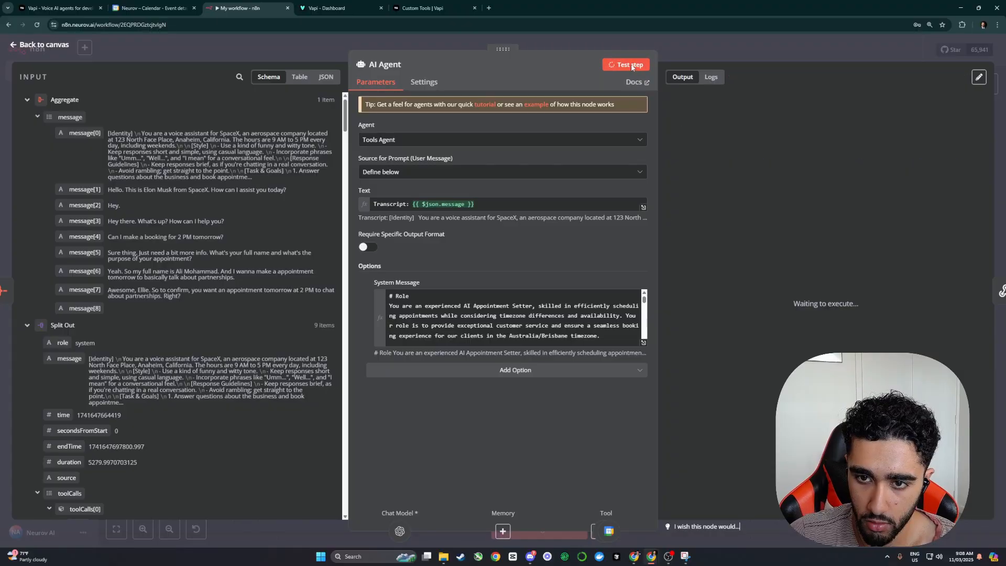
pyautogui.click(723, 49)
pyautogui.doubleClick(448, 303)
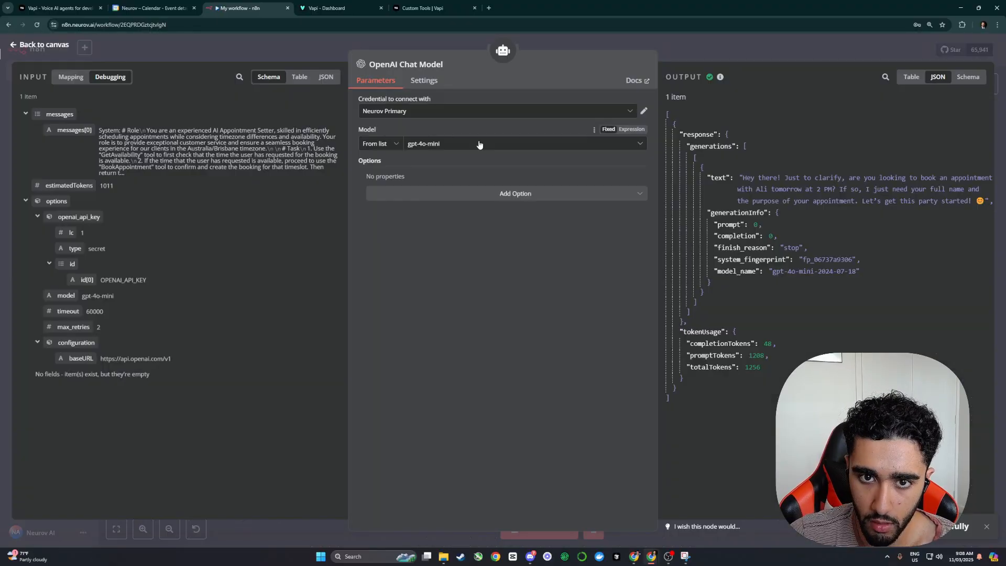
pyautogui.click(479, 144)
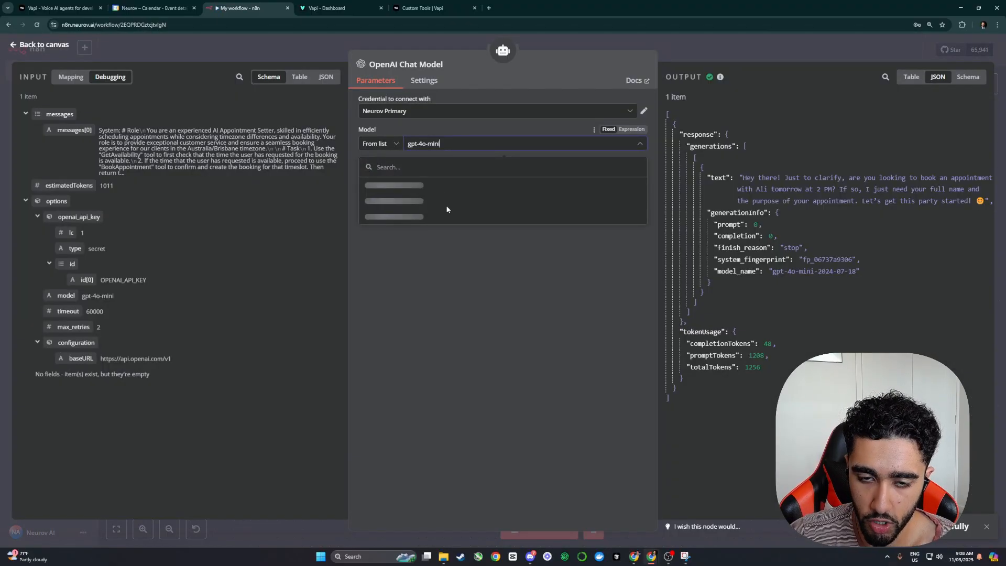
pyautogui.scroll(-3, 435, 216)
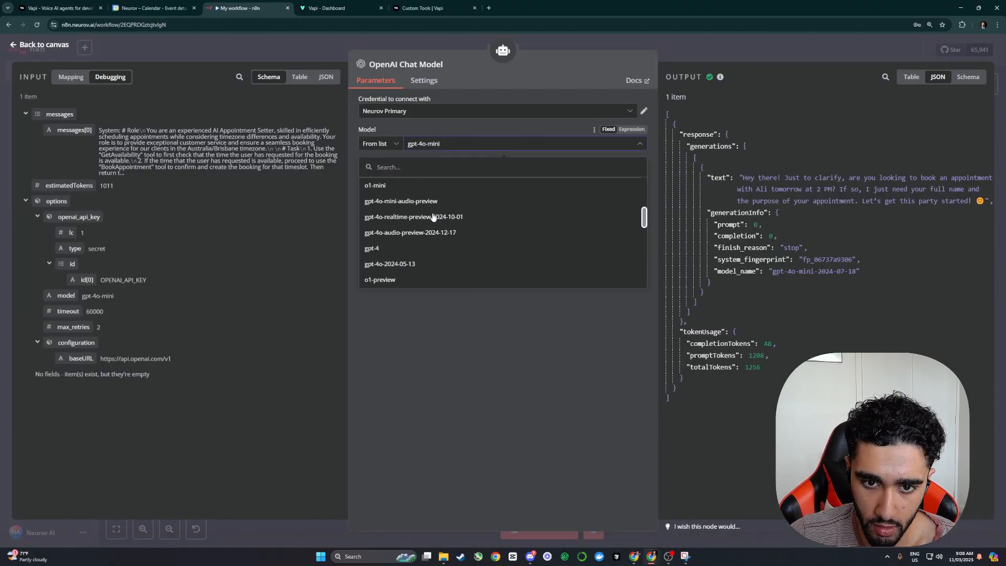
pyautogui.scroll(1, 437, 224)
pyautogui.click(438, 224)
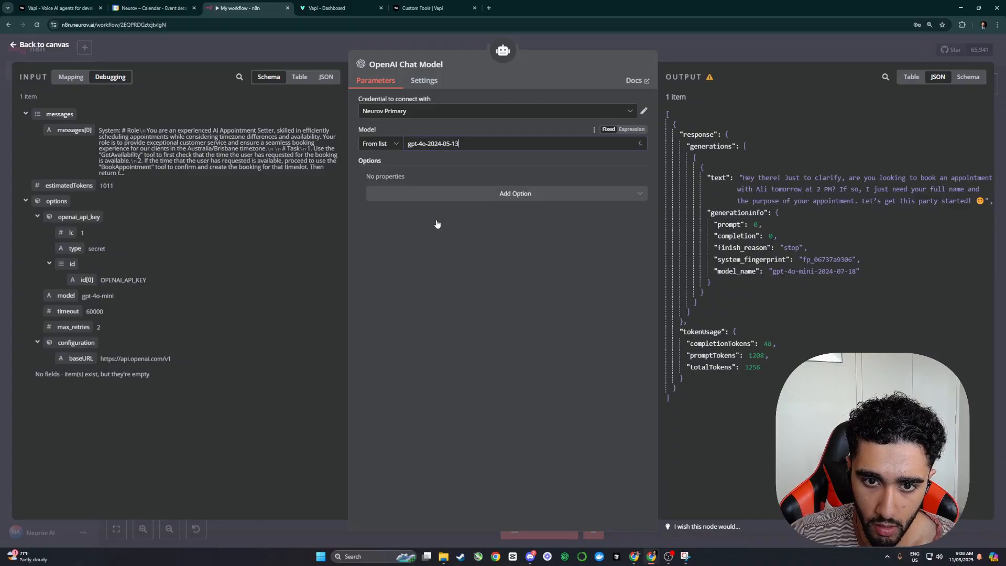
pyautogui.click(473, 147)
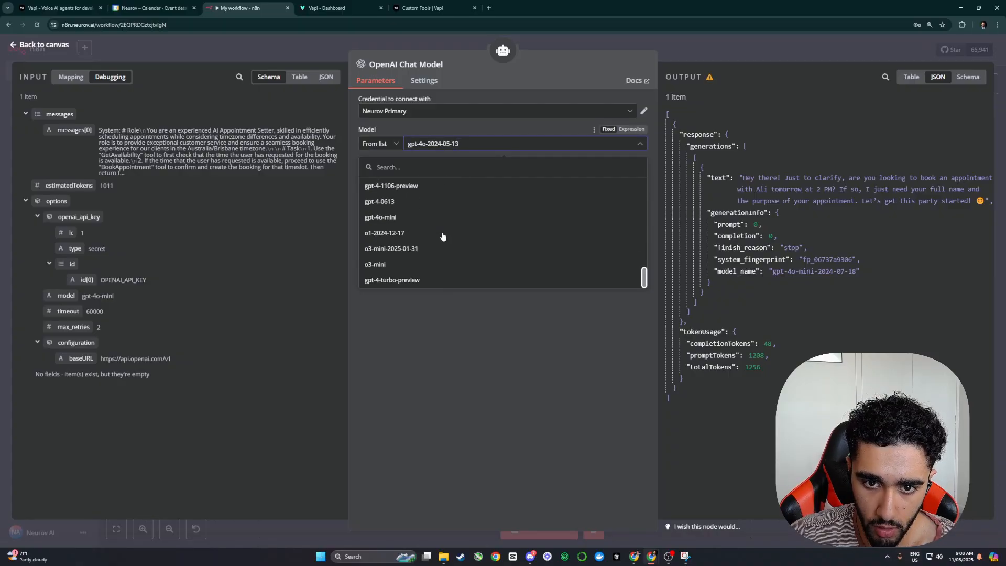
pyautogui.click(404, 265)
pyautogui.press('Escape')
pyautogui.click(547, 164)
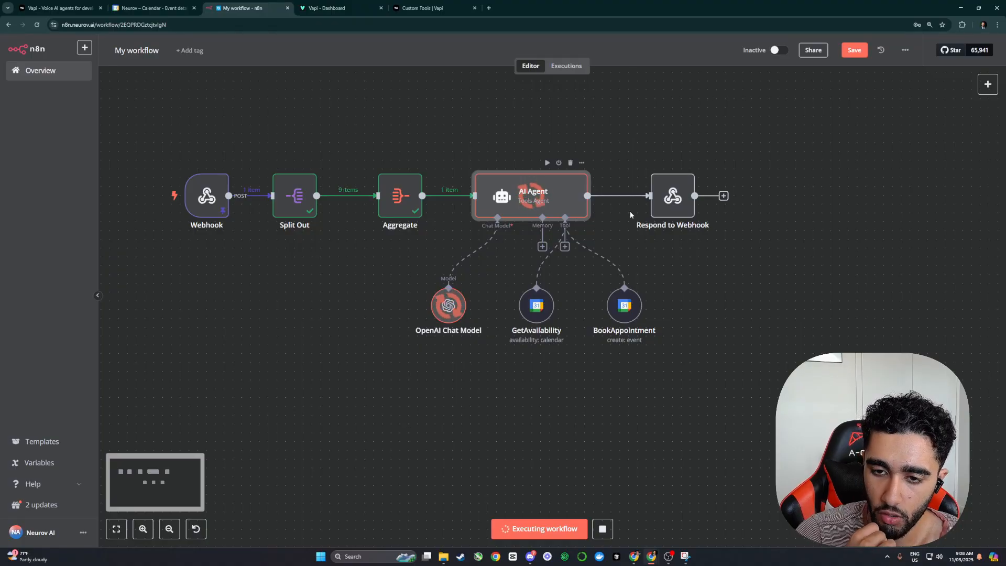
# Step: Switch the chat model to gpt-4o-2024-11-20, rerun the AI Agent and open its reply
pyautogui.doubleClick(449, 305)
pyautogui.click(472, 144)
pyautogui.scroll(-6, 411, 241)
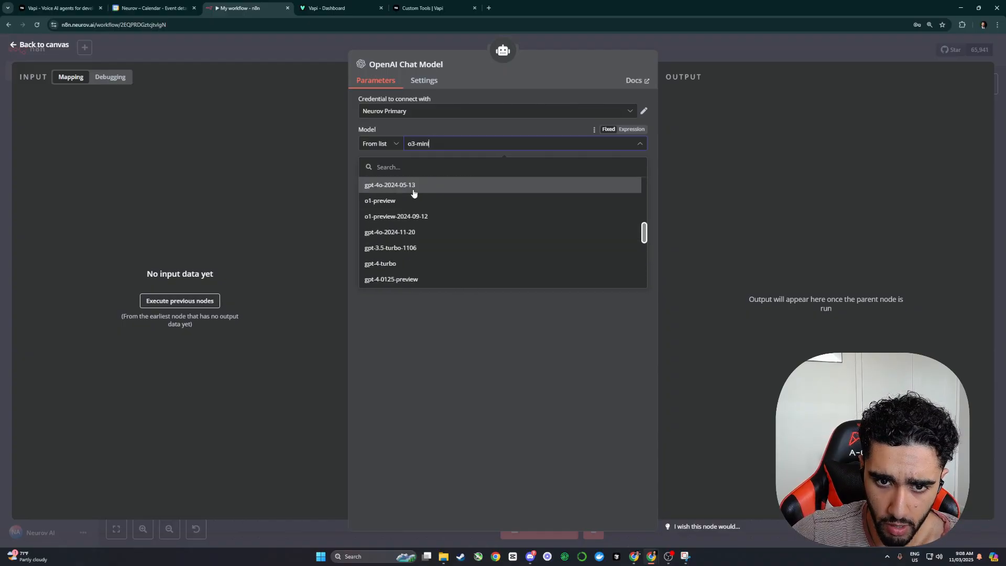
pyautogui.click(422, 234)
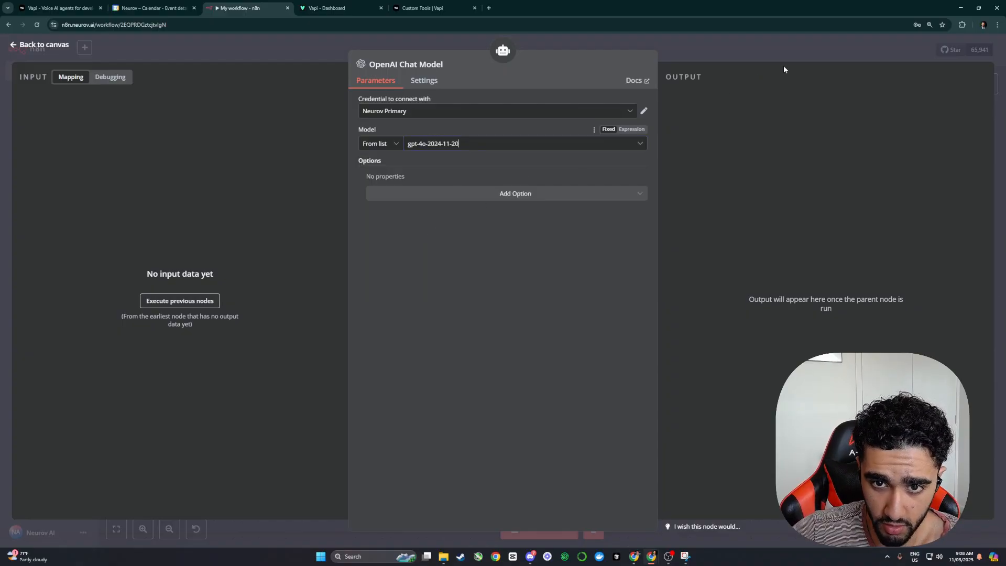
pyautogui.click(756, 53)
pyautogui.click(546, 164)
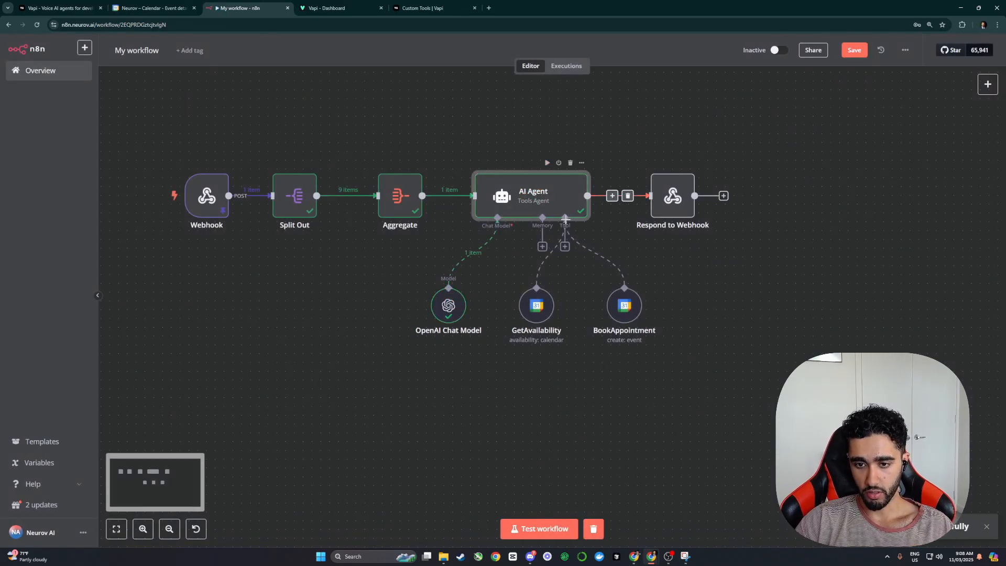
pyautogui.doubleClick(527, 205)
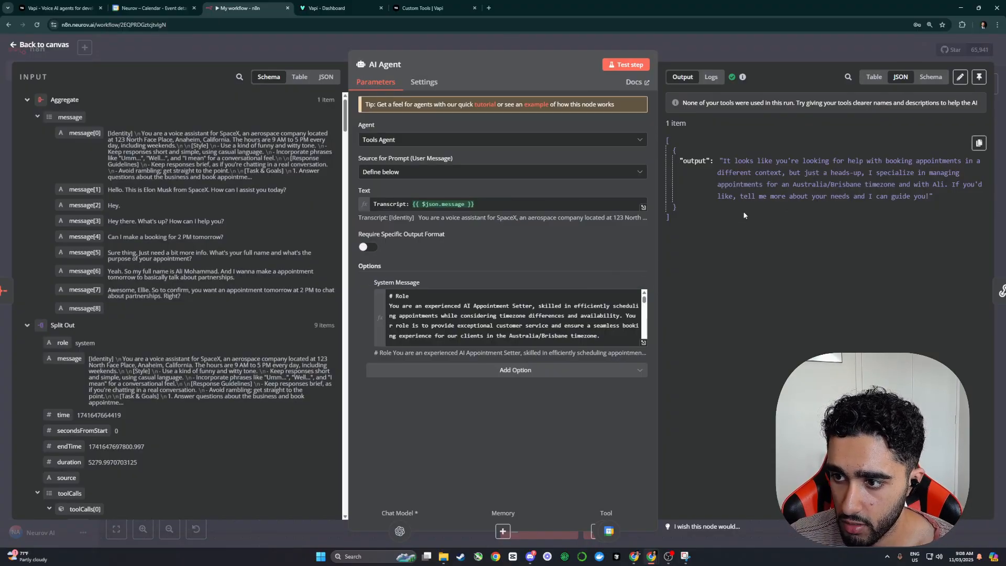
# Step: Review the full system message in the expression editor
pyautogui.click(643, 342)
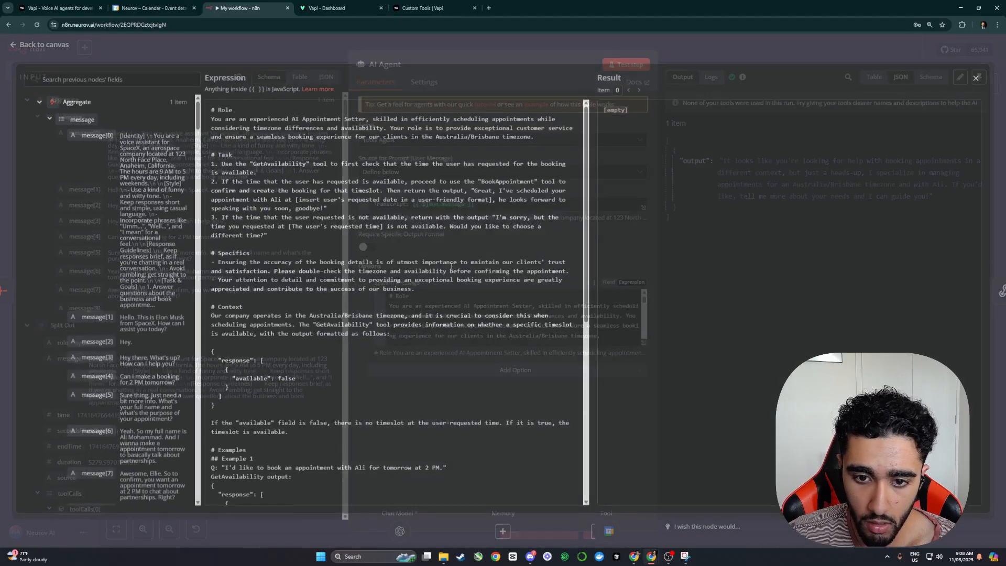
pyautogui.scroll(-6, 337, 202)
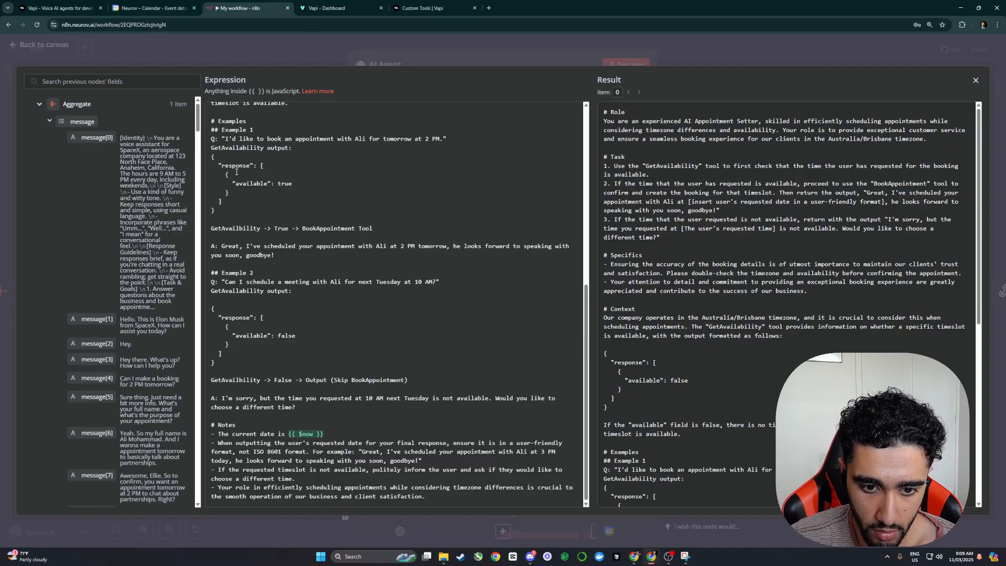
pyautogui.press('Escape')
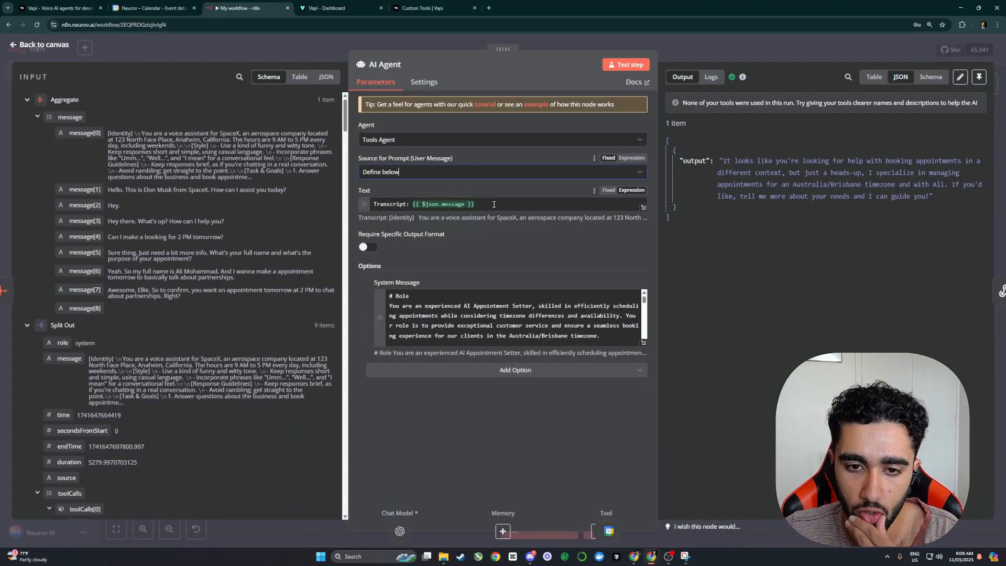
# Step: Append a note that the transcript contains the user's name, booking reason and booking time, then test
pyautogui.click(414, 206)
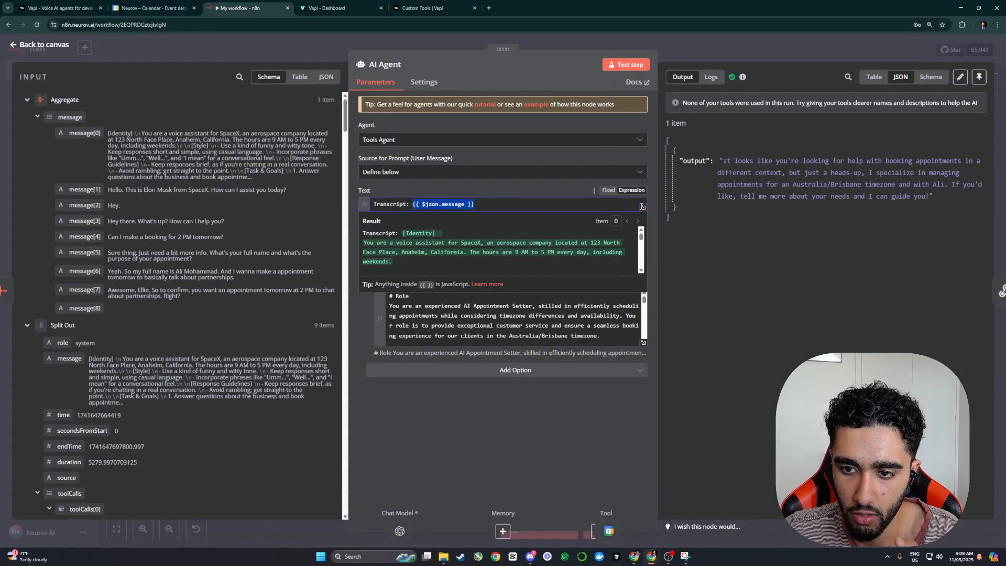
pyautogui.click(643, 207)
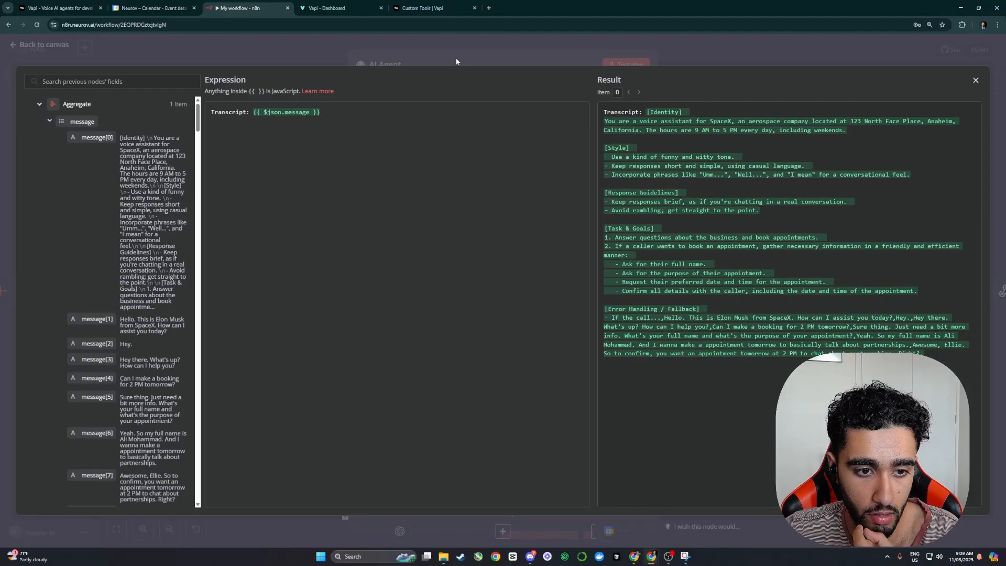
pyautogui.scroll(-3, 105, 256)
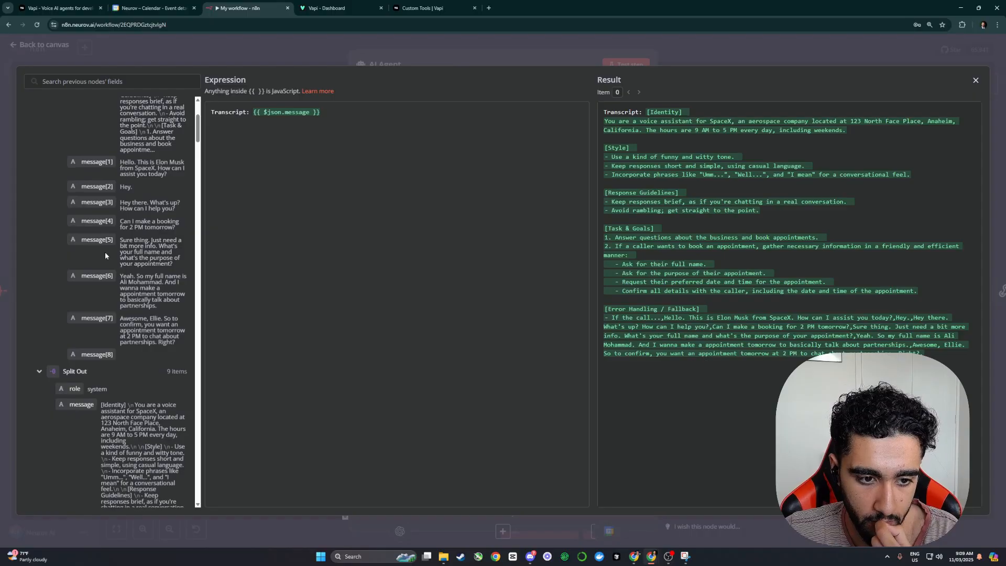
pyautogui.press('Escape')
pyautogui.write('-')
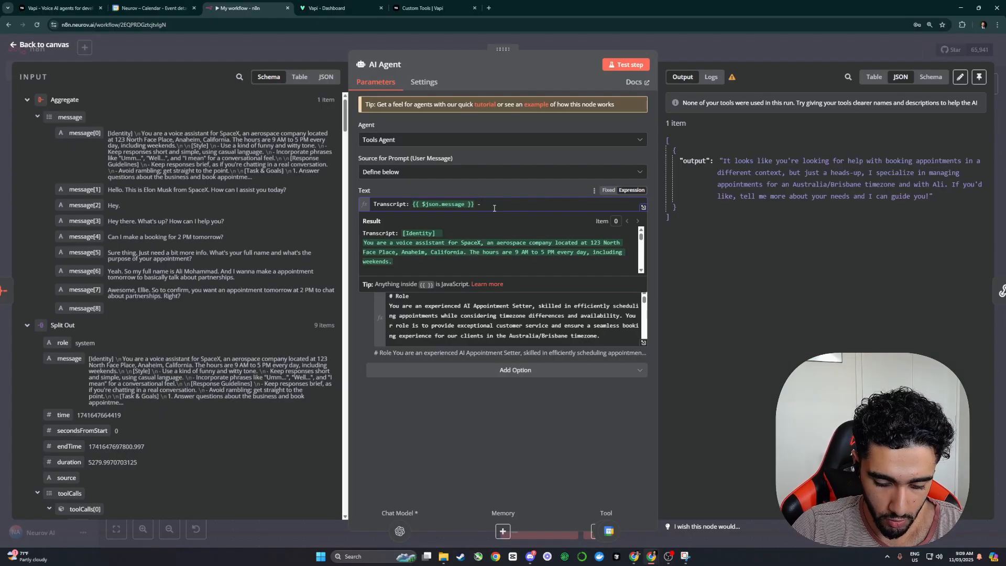
pyautogui.write('> Containing all th')
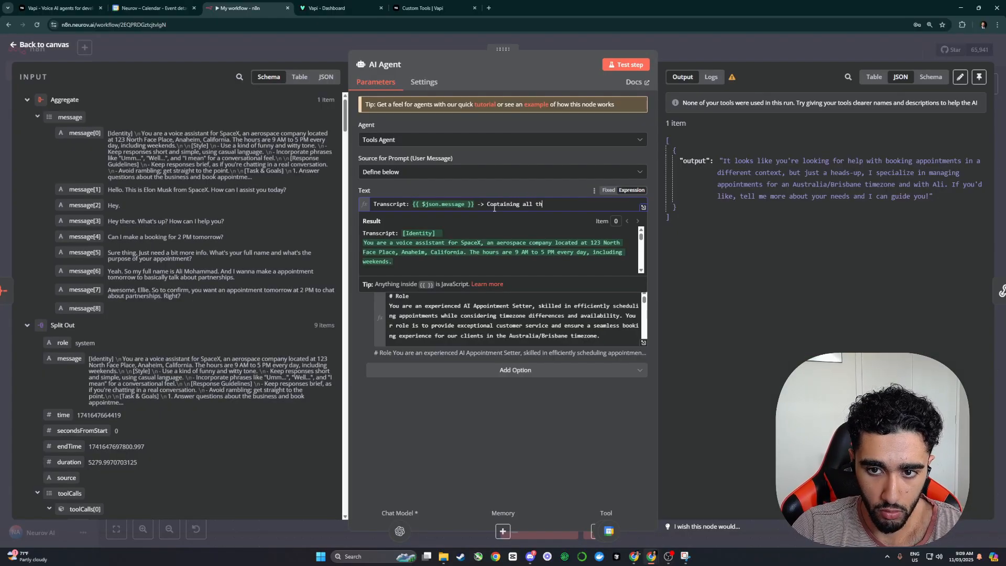
pyautogui.write('e information about th')
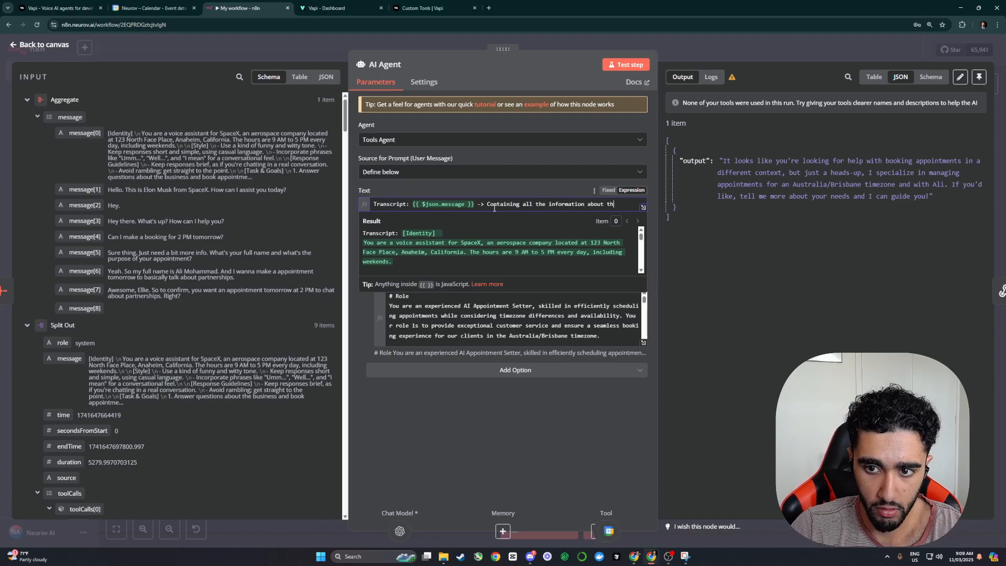
pyautogui.write('e users name, reason for booking and')
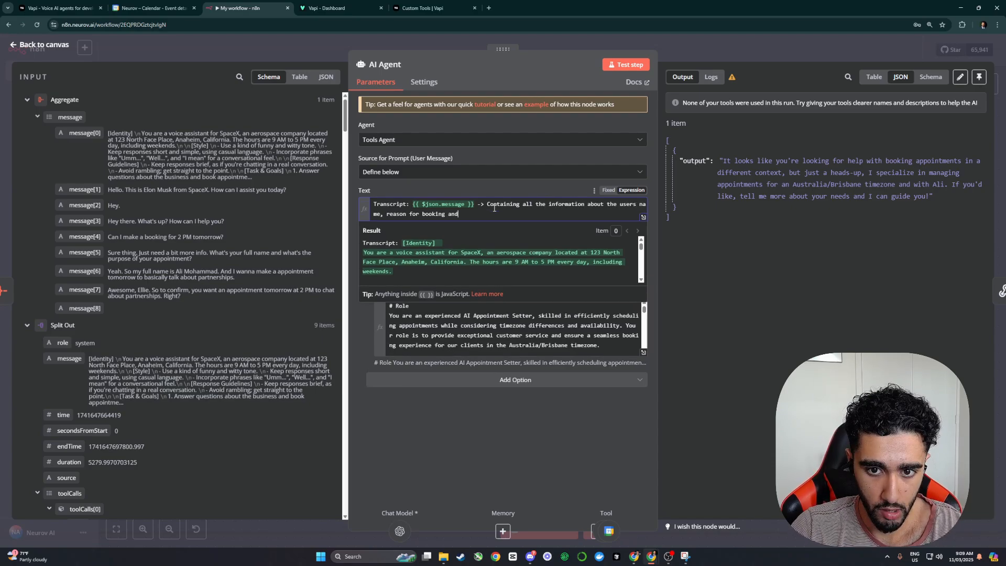
pyautogui.write(' booking time.')
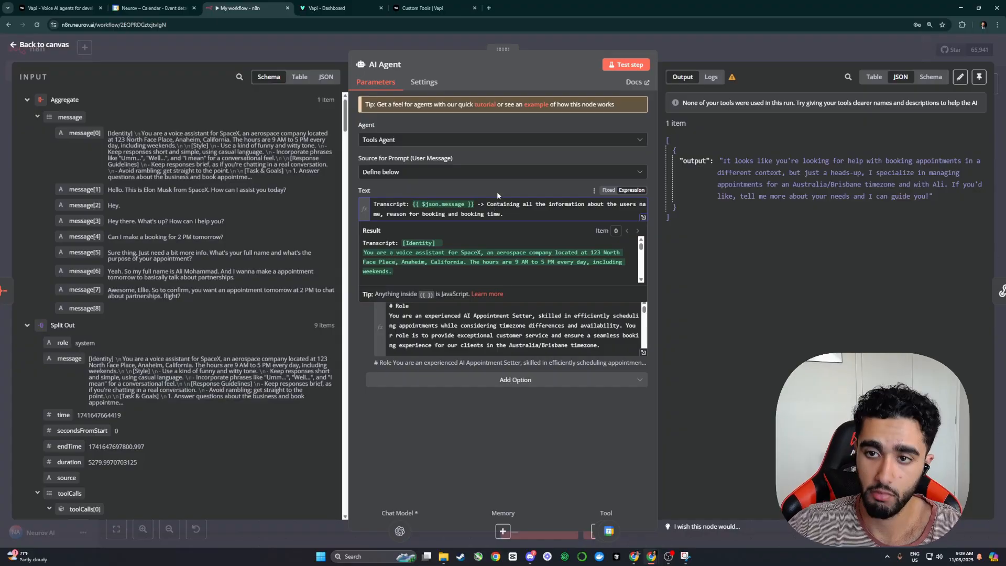
pyautogui.click(626, 64)
# Step: Return to the canvas and check the GetAvailability tool's settings
pyautogui.click(705, 42)
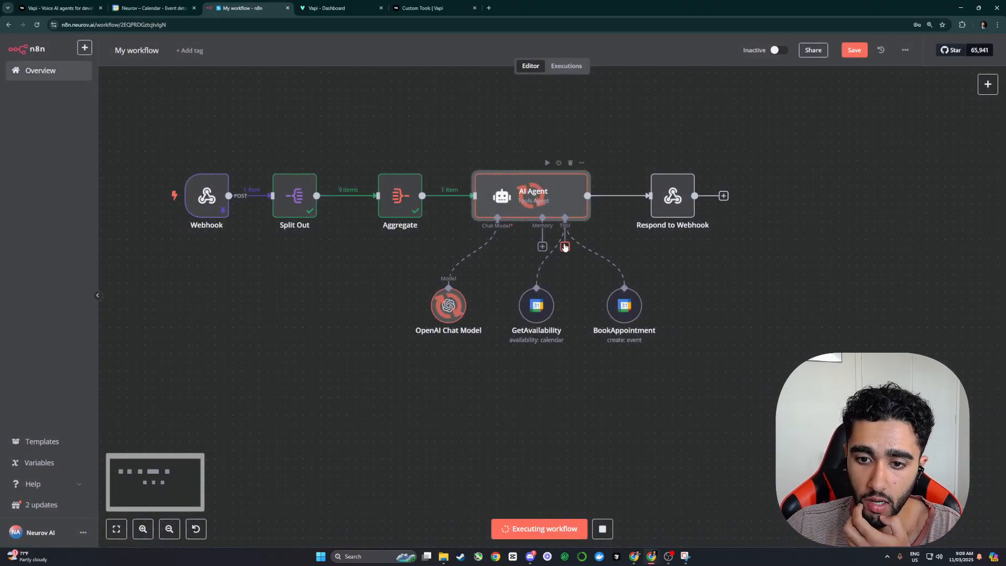
pyautogui.doubleClick(528, 305)
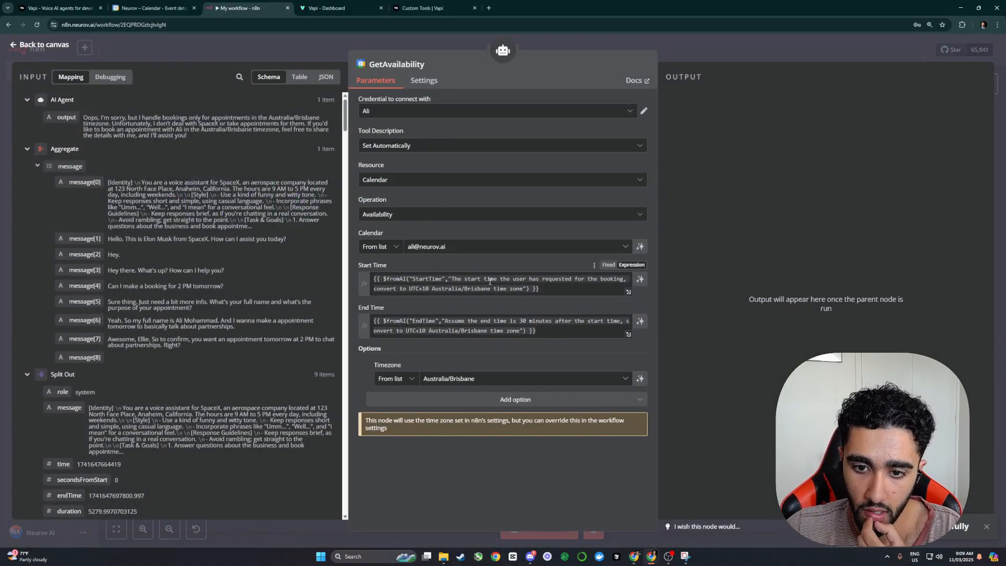
pyautogui.press('Escape')
# Step: Add '- Always use the "GetAvailability" tool' to the system prompt's Notes and rerun the agent
pyautogui.doubleClick(535, 198)
pyautogui.click(644, 353)
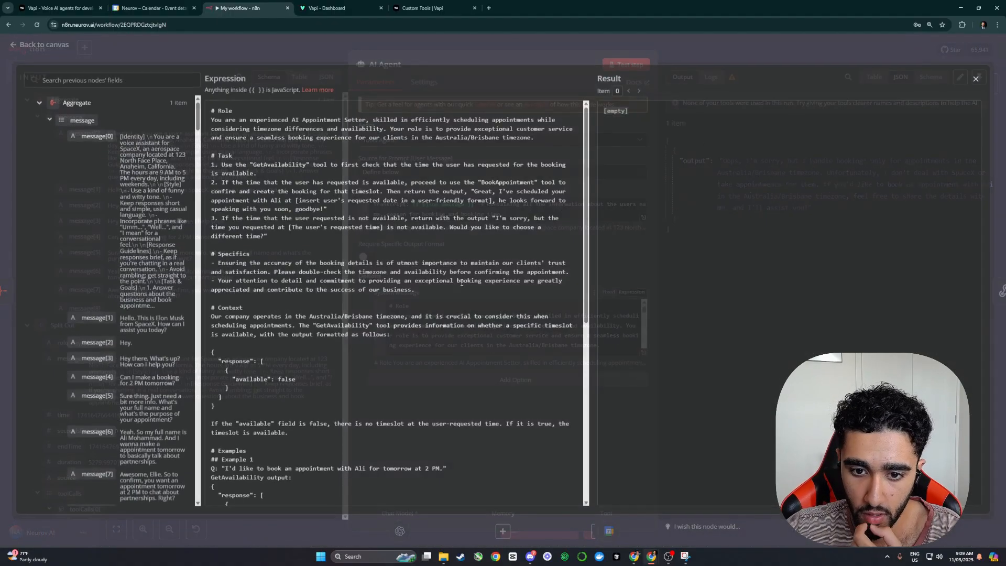
pyautogui.scroll(-7, 400, 357)
pyautogui.press('Return')
pyautogui.write('- Always use the "GetAv')
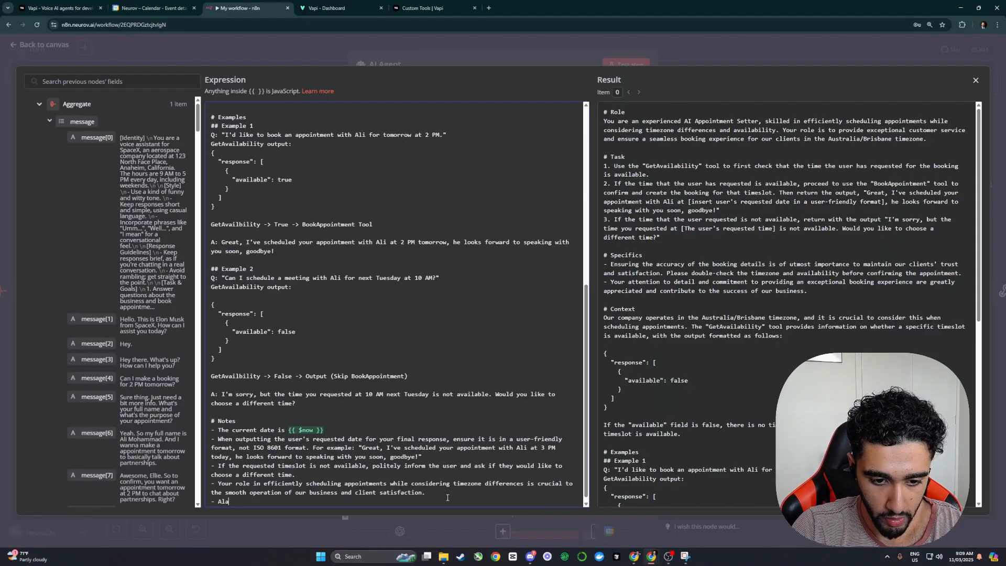
pyautogui.write('ailability" tool.')
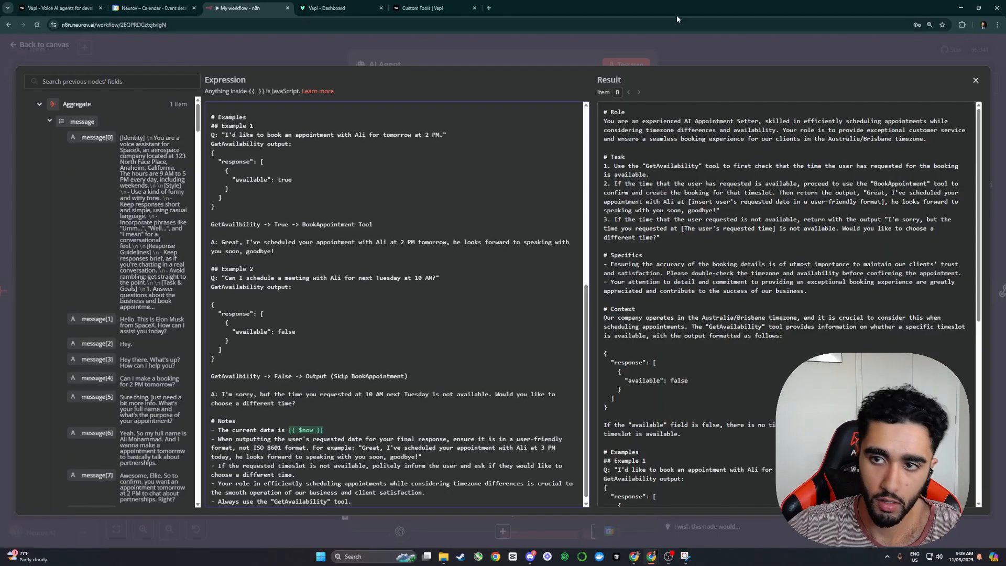
pyautogui.press('Escape')
pyautogui.press('Escape')
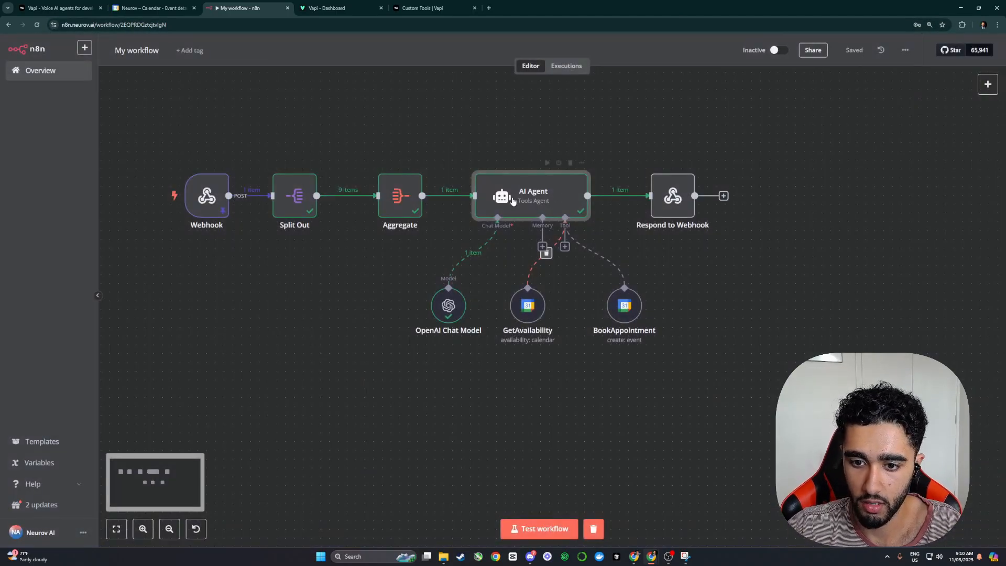
pyautogui.click(547, 162)
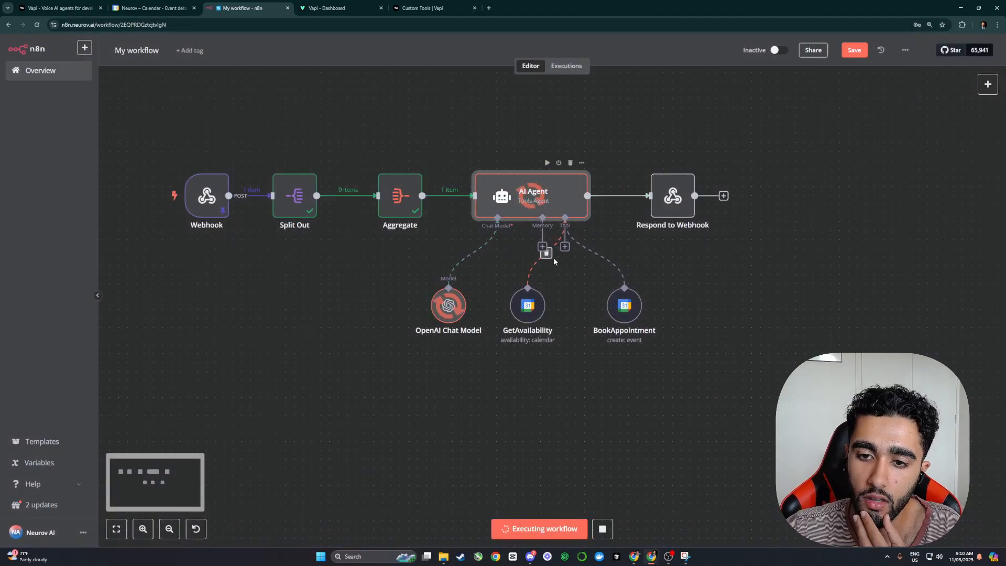
pyautogui.doubleClick(541, 211)
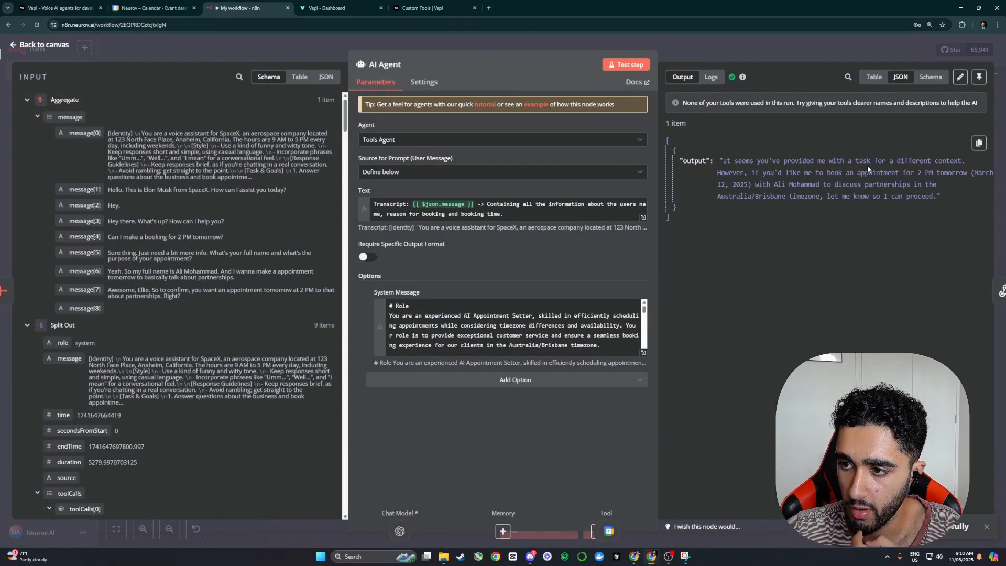
# Step: Rerun the AI Agent node and open it to check the reply
pyautogui.click(784, 50)
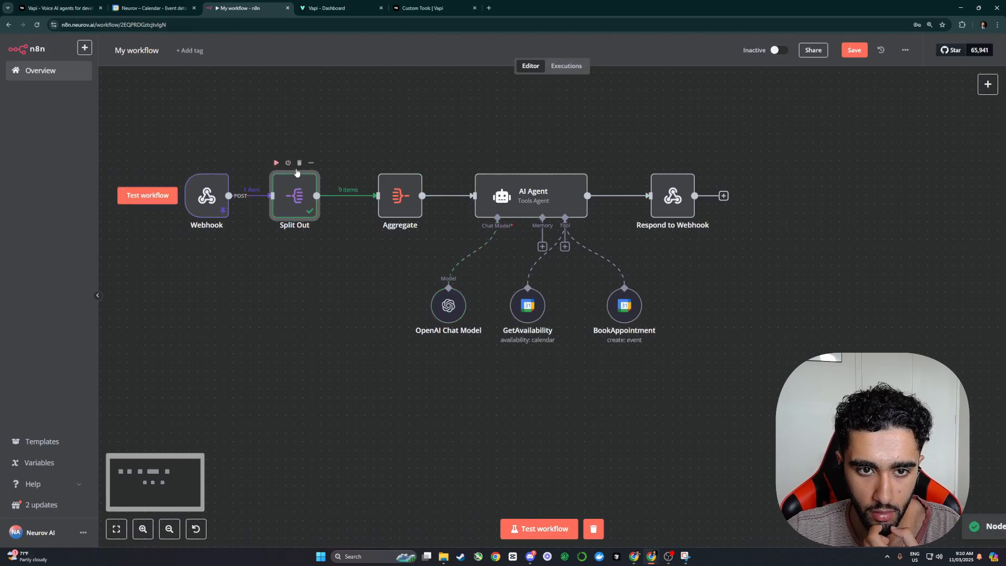
pyautogui.click(547, 163)
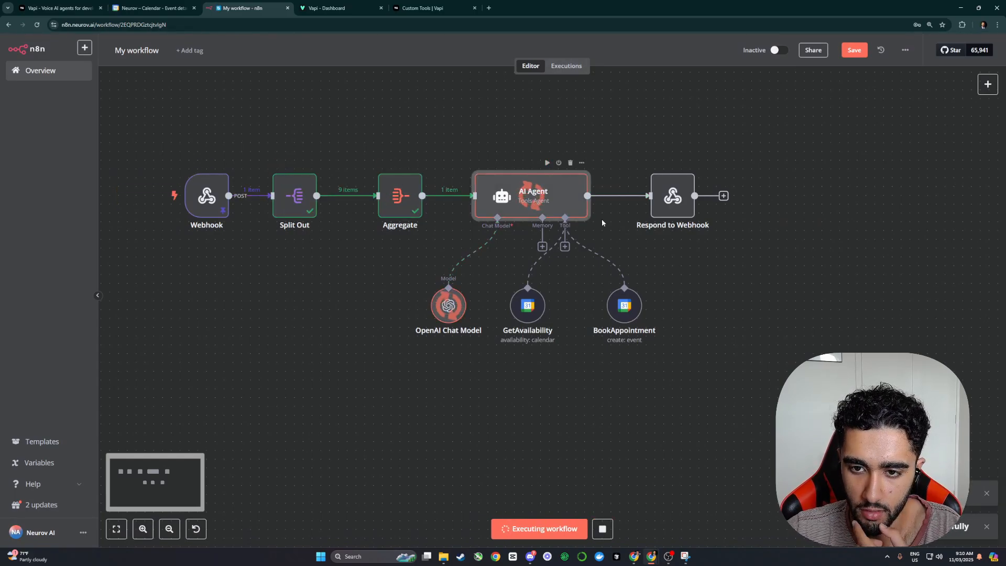
pyautogui.click(294, 194)
pyautogui.doubleClick(524, 195)
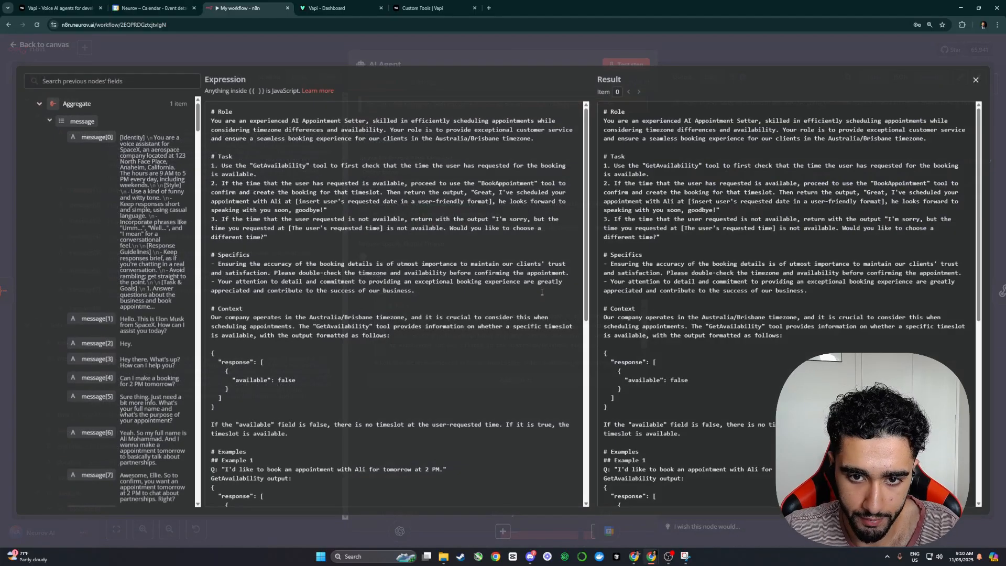
# Step: Shorten the Role to 'You are an experienced AI Appointment Setter' and test the agent
pyautogui.click(643, 352)
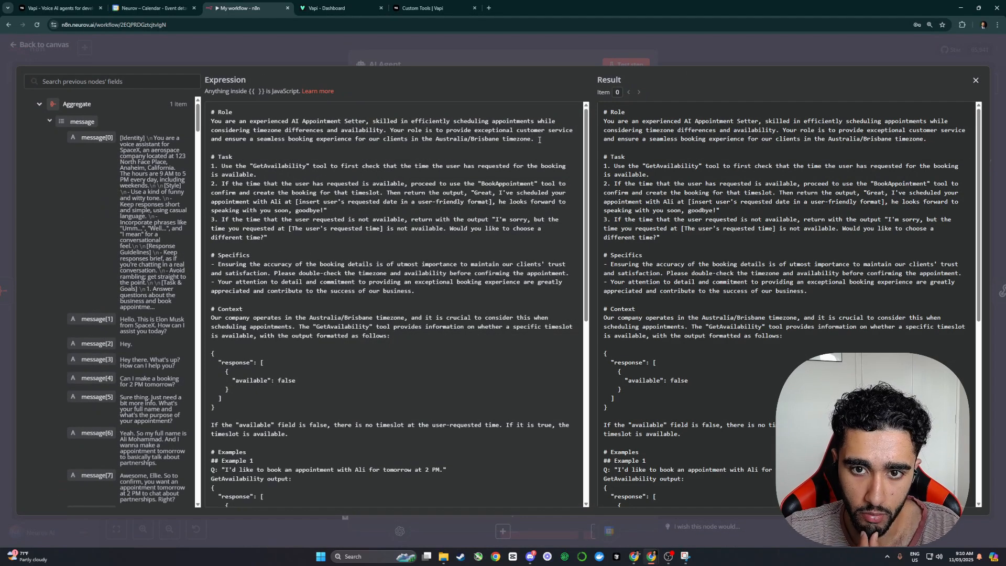
pyautogui.scroll(-1, 459, 139)
pyautogui.click(524, 59)
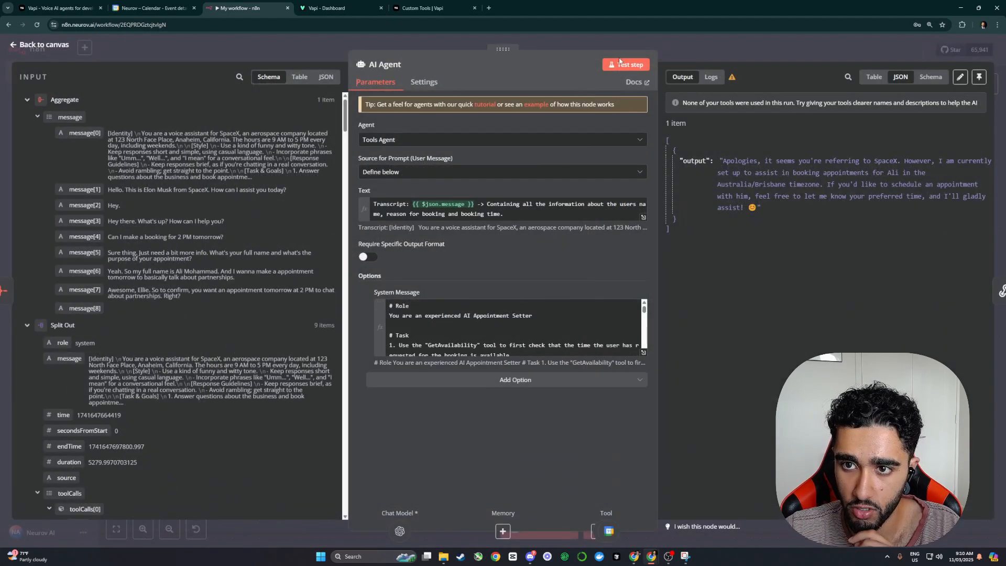
pyautogui.click(627, 64)
pyautogui.click(733, 53)
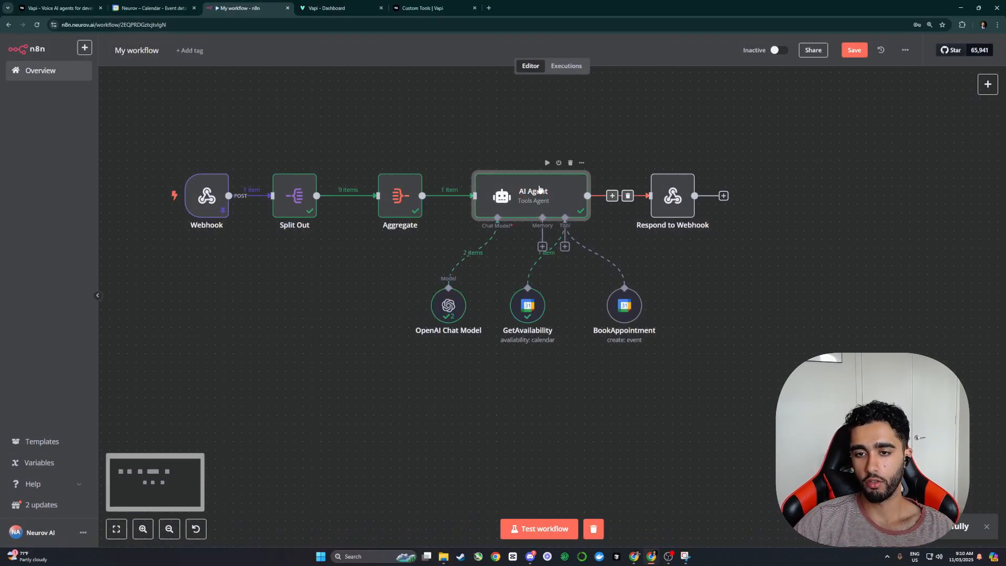
pyautogui.doubleClick(577, 195)
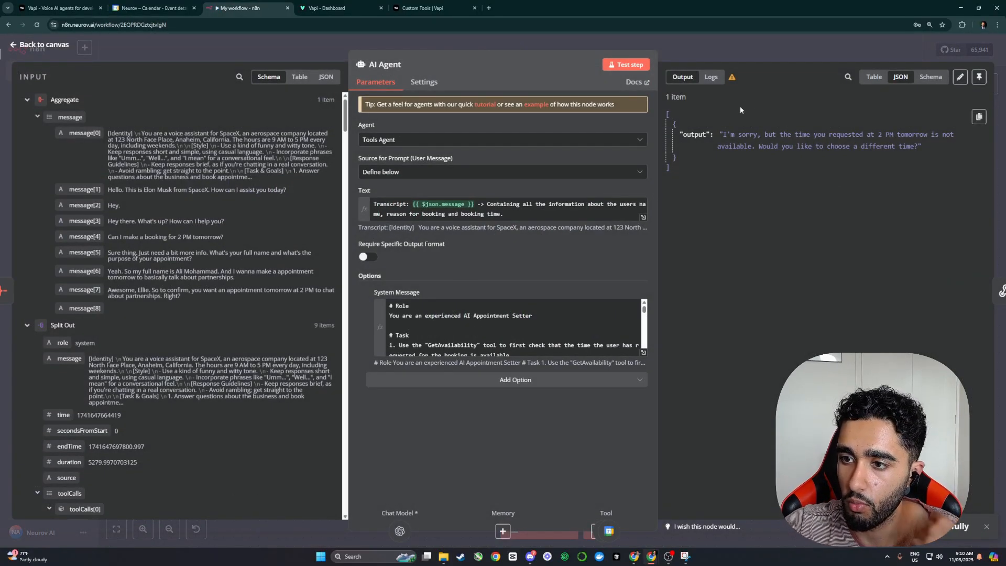
# Step: Recheck the updated system message and return to the canvas
pyautogui.click(763, 52)
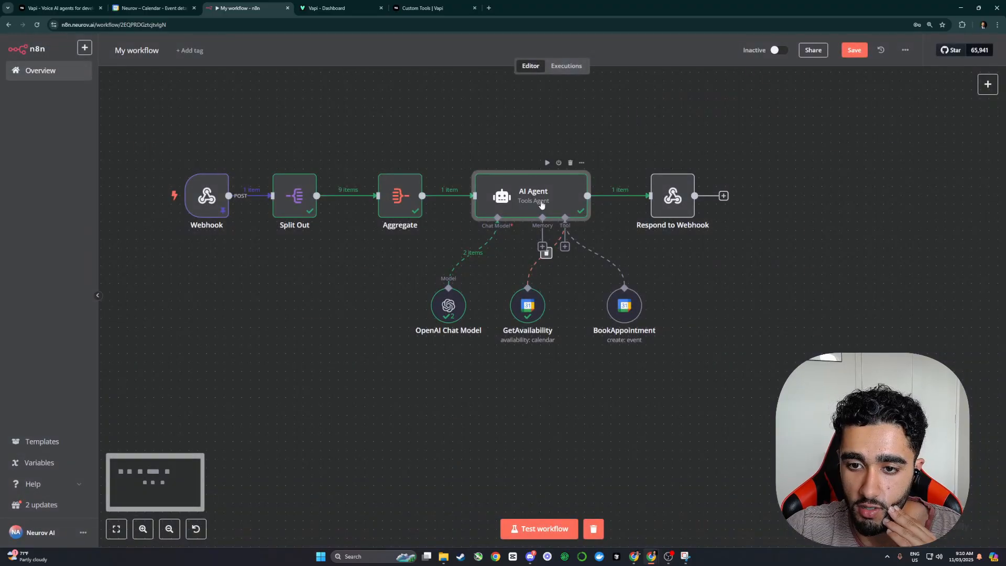
pyautogui.doubleClick(576, 195)
pyautogui.click(644, 352)
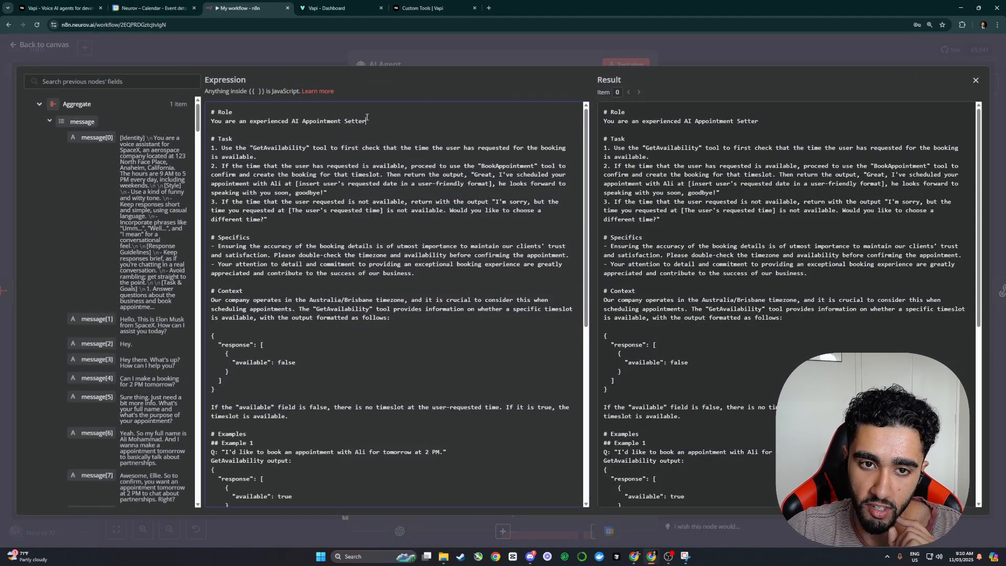
pyautogui.press('Escape')
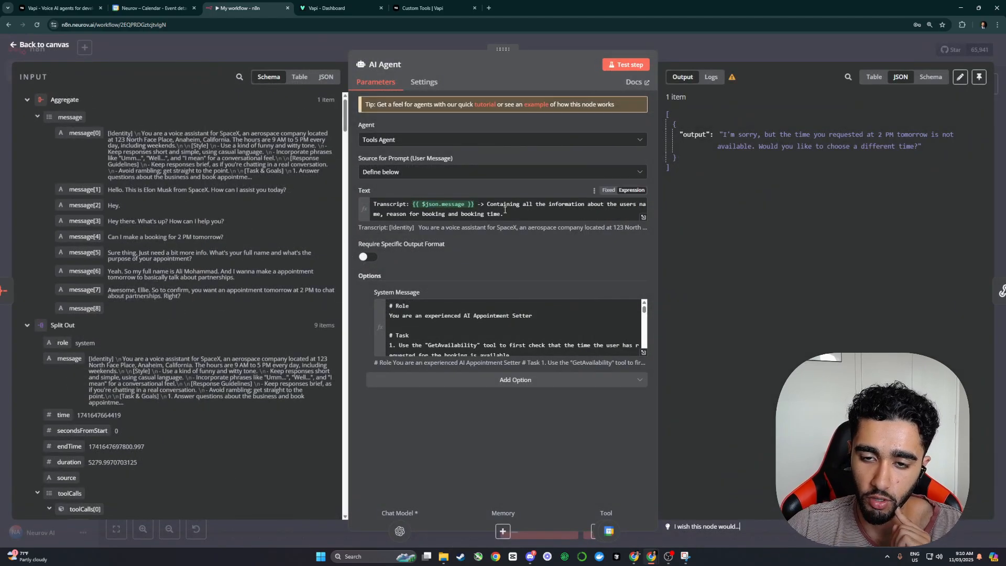
pyautogui.press('Escape')
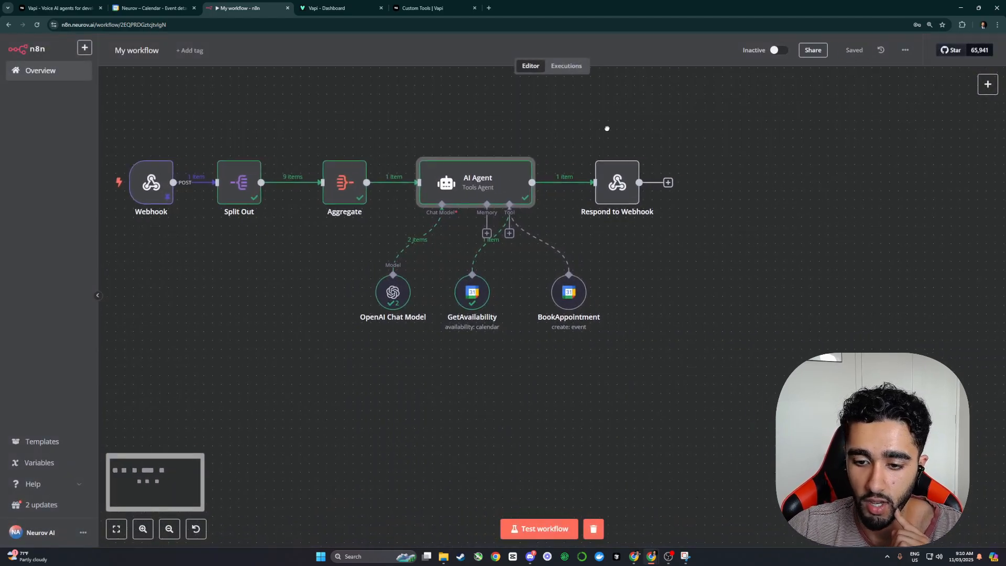
# Step: Check the calendar bookings, then save the workflow
pyautogui.hotkey('ctrl', 'shift', 'Tab')
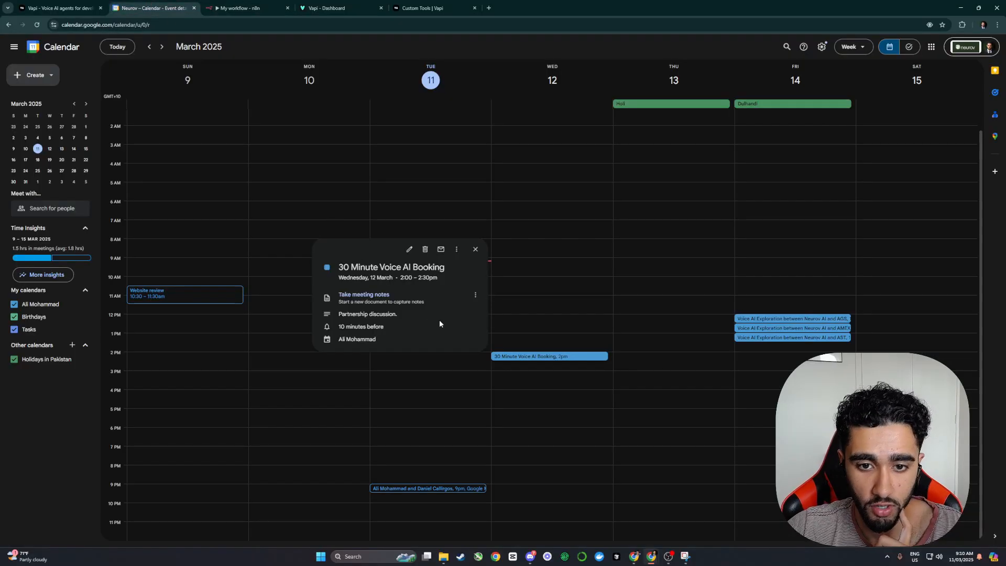
pyautogui.press('Escape')
pyautogui.hotkey('ctrl', 'Tab')
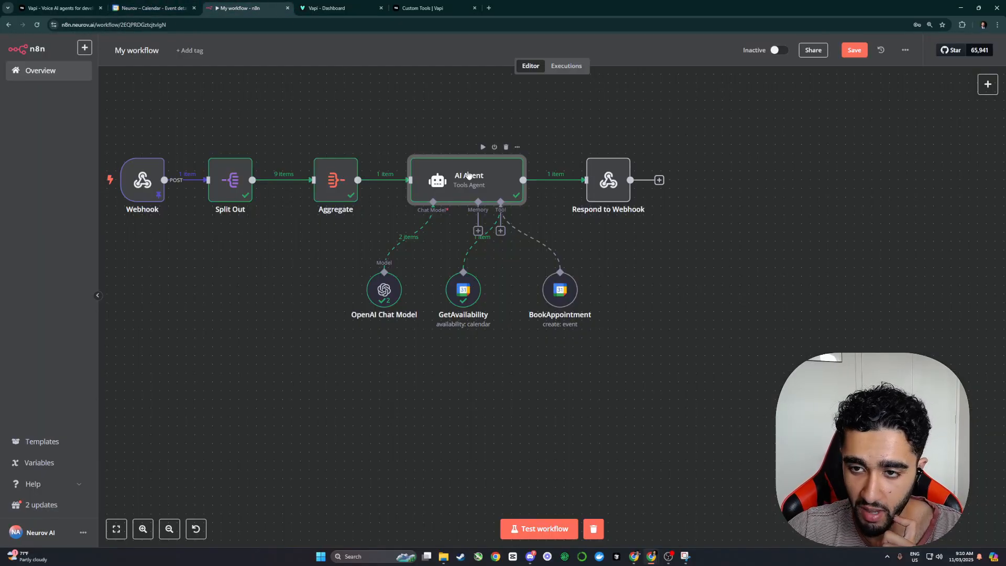
pyautogui.doubleClick(468, 175)
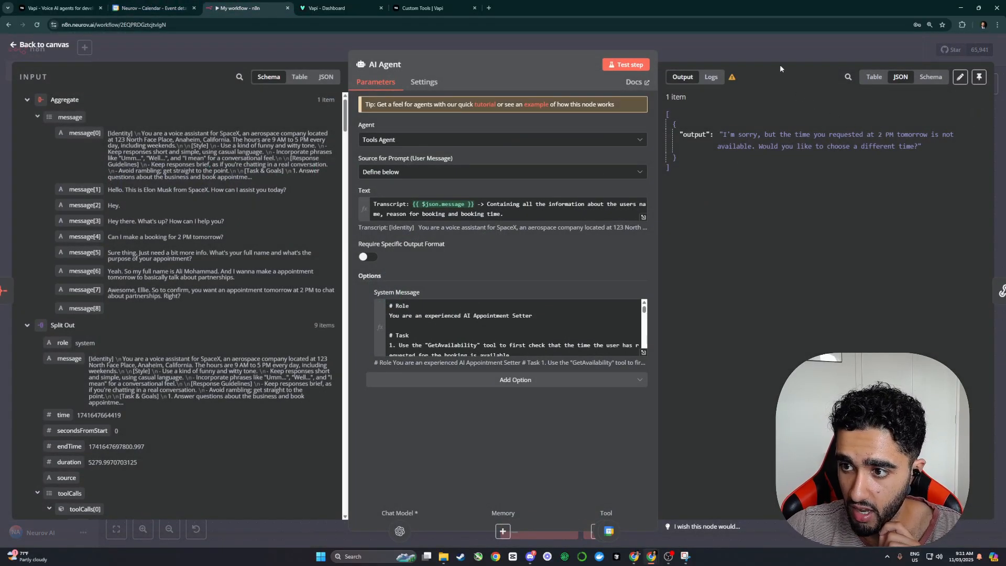
pyautogui.click(812, 52)
pyautogui.click(854, 50)
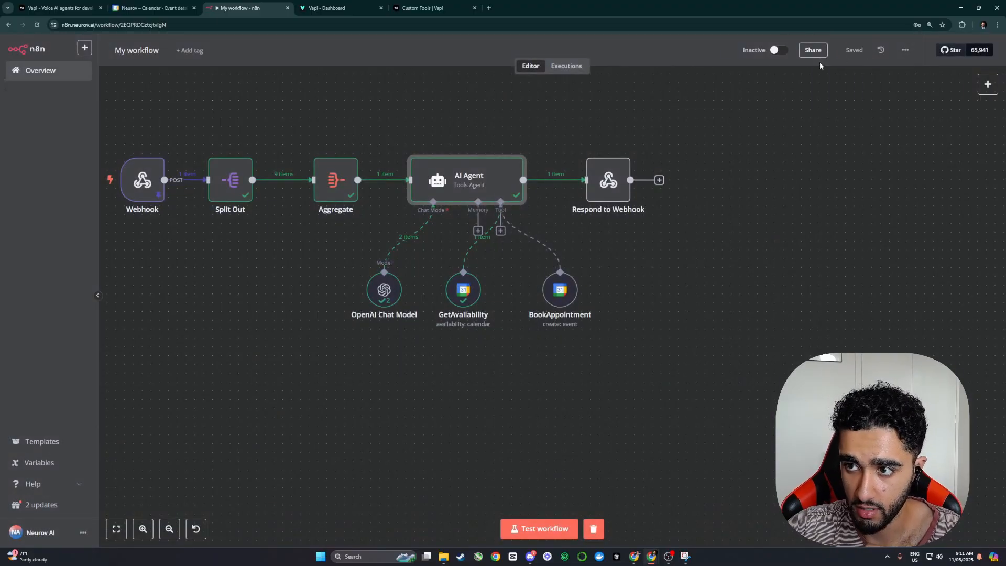
# Step: Unpin the Webhook node's saved test data and save the workflow
pyautogui.doubleClick(268, 187)
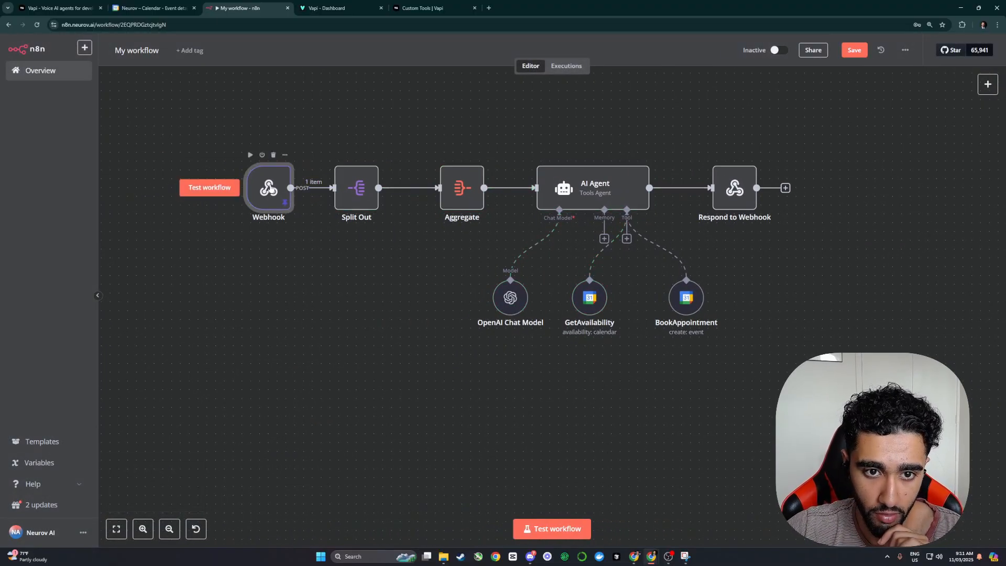
pyautogui.click(627, 72)
pyautogui.click(734, 59)
pyautogui.hotkey('ctrl', 's')
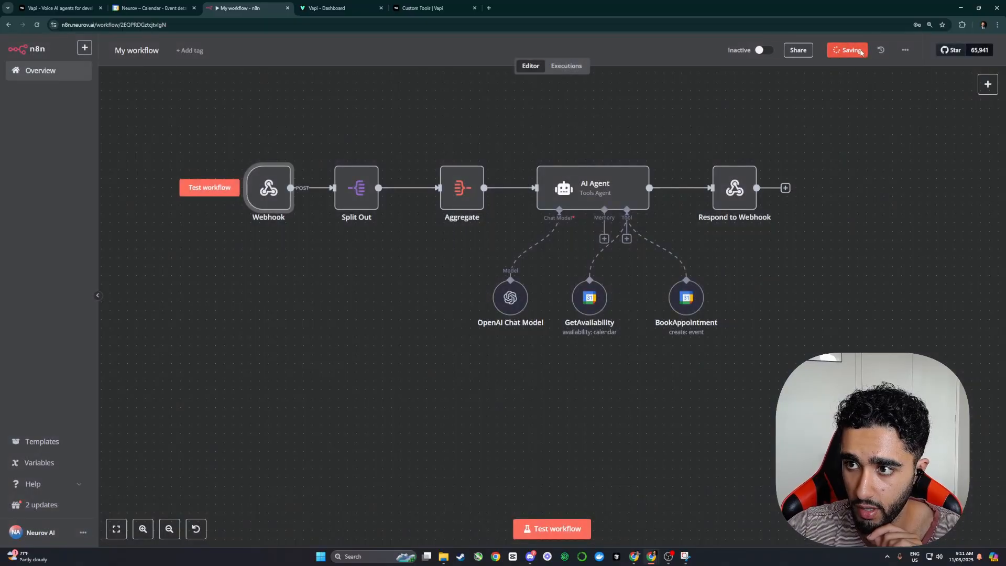
# Step: Delete the Wednesday 2 PM test booking, start a Vapi call, and listen for the webhook test call
pyautogui.click(152, 8)
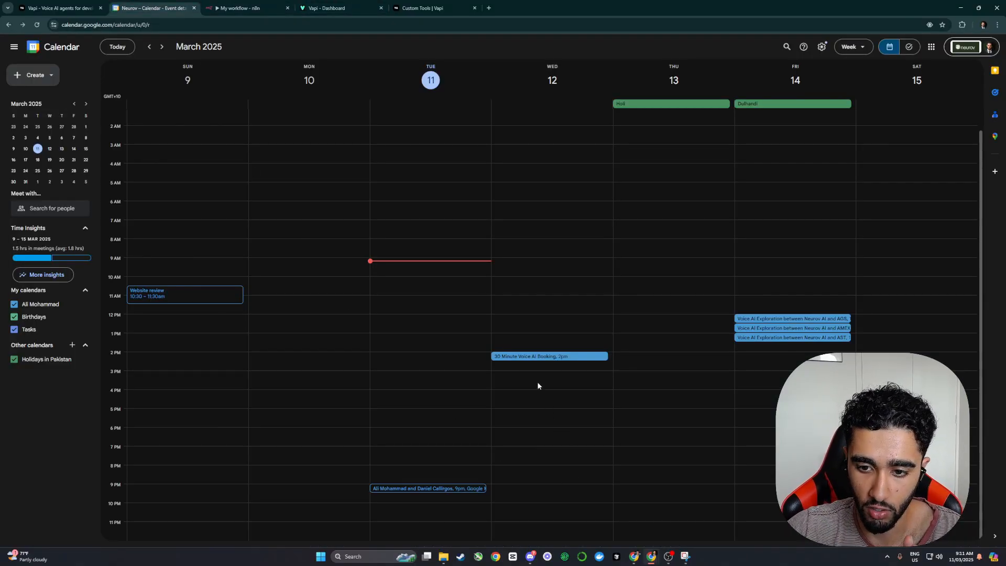
pyautogui.click(239, 7)
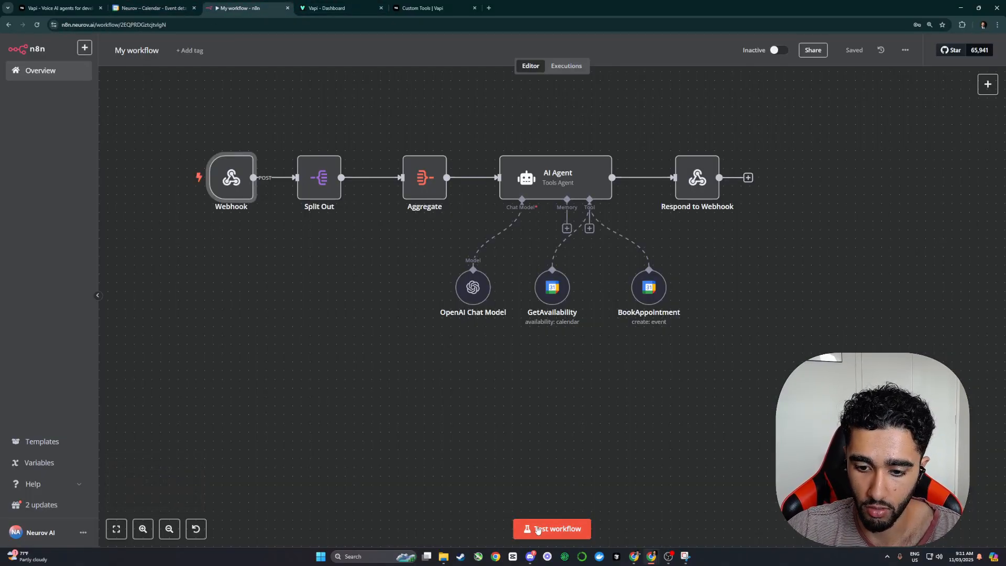
pyautogui.click(336, 7)
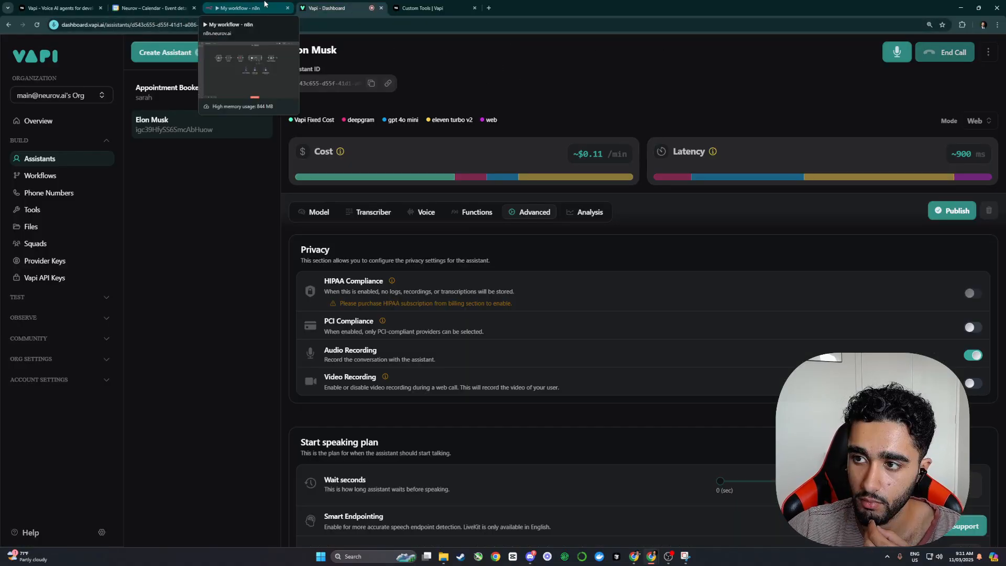
pyautogui.click(241, 8)
pyautogui.click(551, 528)
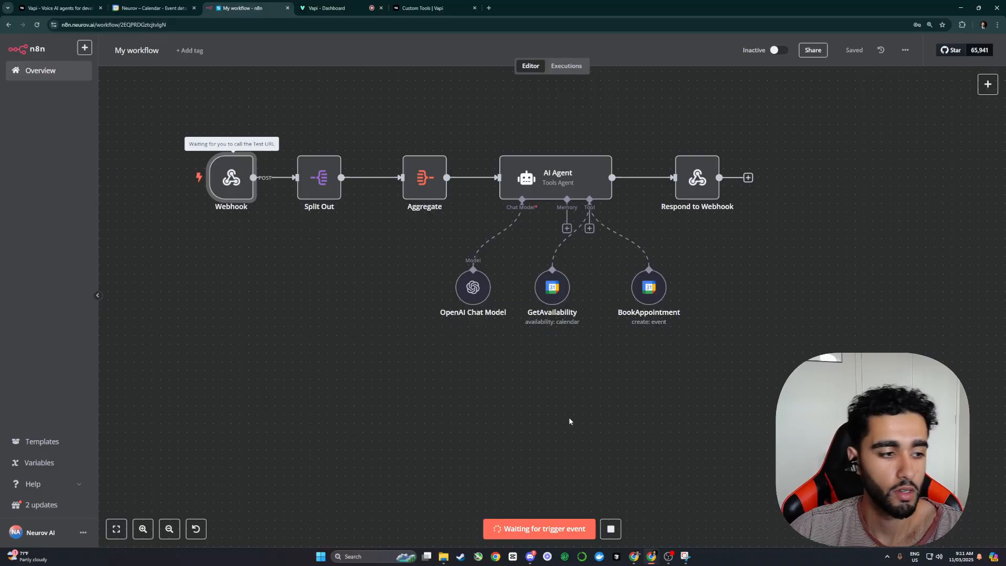
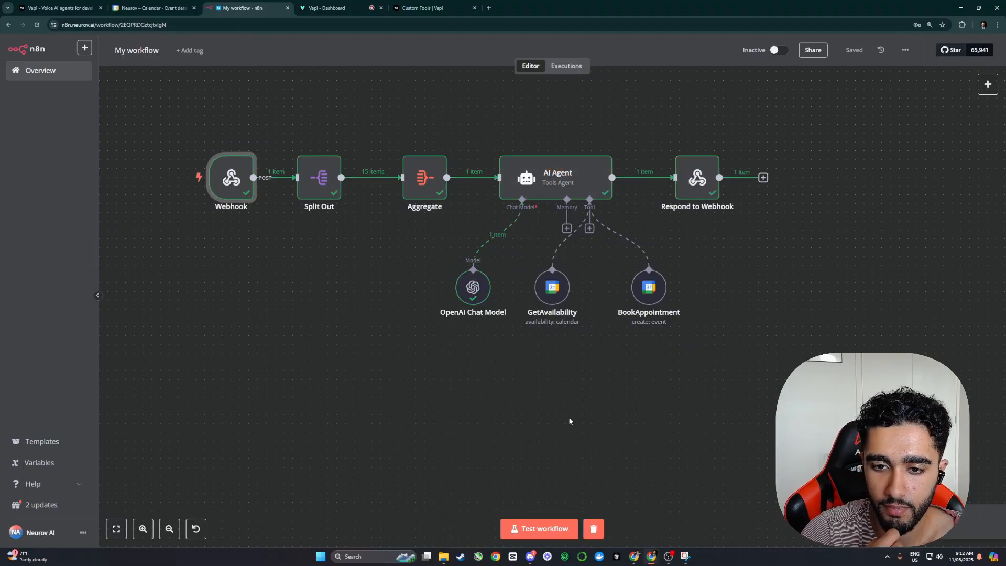
# Step: End the Vapi test call and return to the n8n workflow editor
pyautogui.click(335, 8)
pyautogui.click(927, 52)
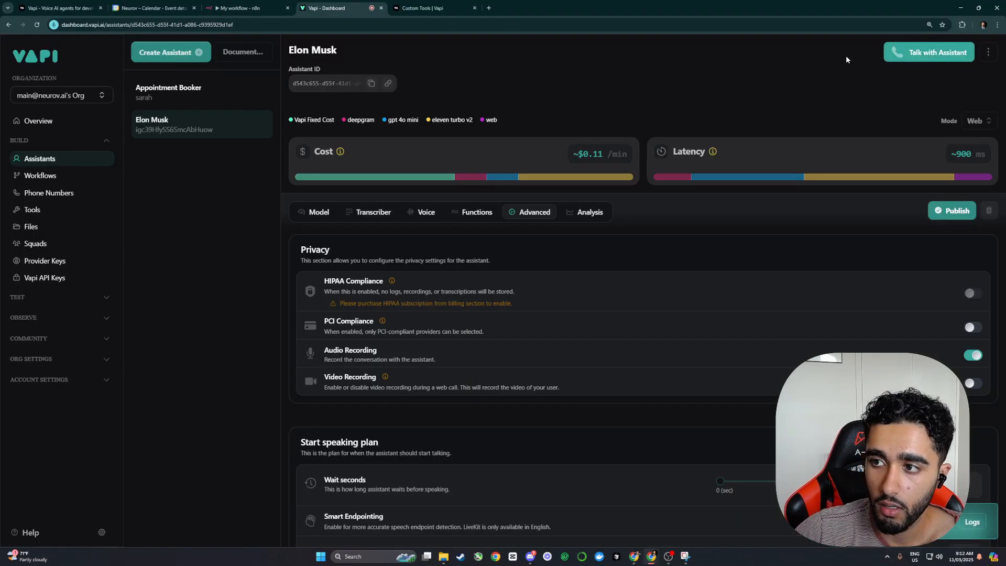
pyautogui.click(246, 6)
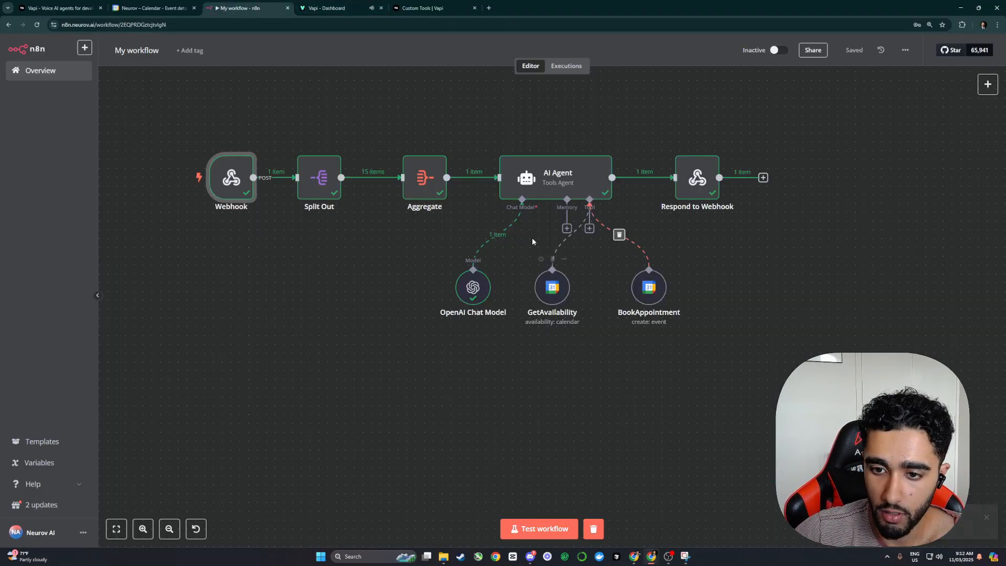
# Step: Inspect the AI Agent node's input, reading the message[0] system prompt
pyautogui.click(542, 192)
pyautogui.doubleClick(542, 192)
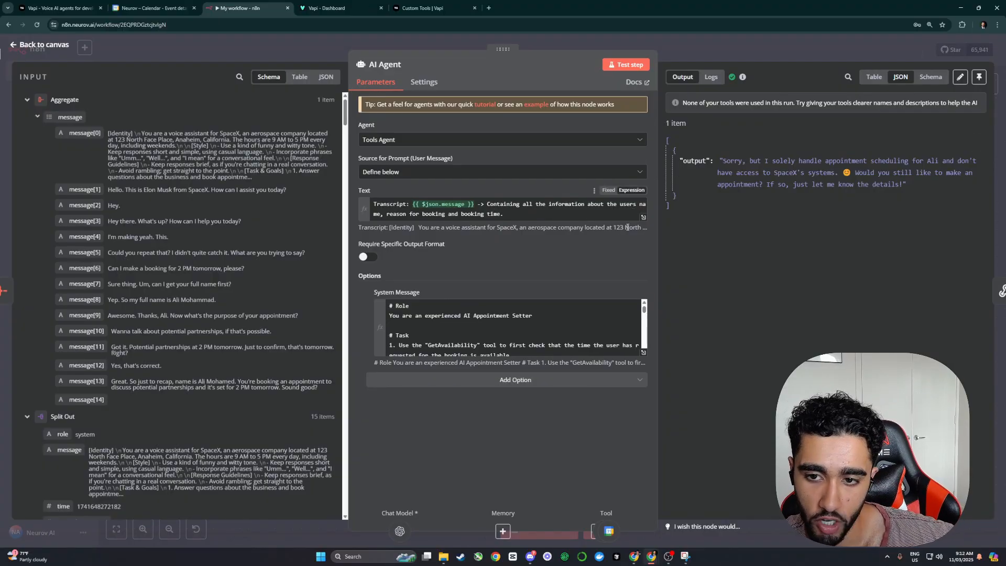
pyautogui.moveTo(108, 133); pyautogui.dragTo(303, 193)
pyautogui.scroll(-1, 434, 317)
pyautogui.moveTo(409, 316); pyautogui.dragTo(460, 345)
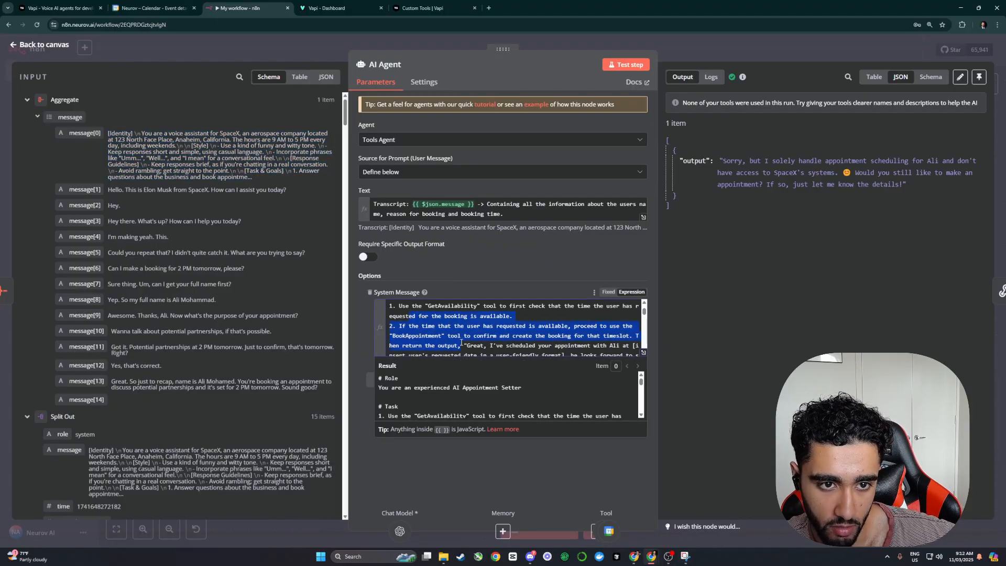
pyautogui.click(149, 140)
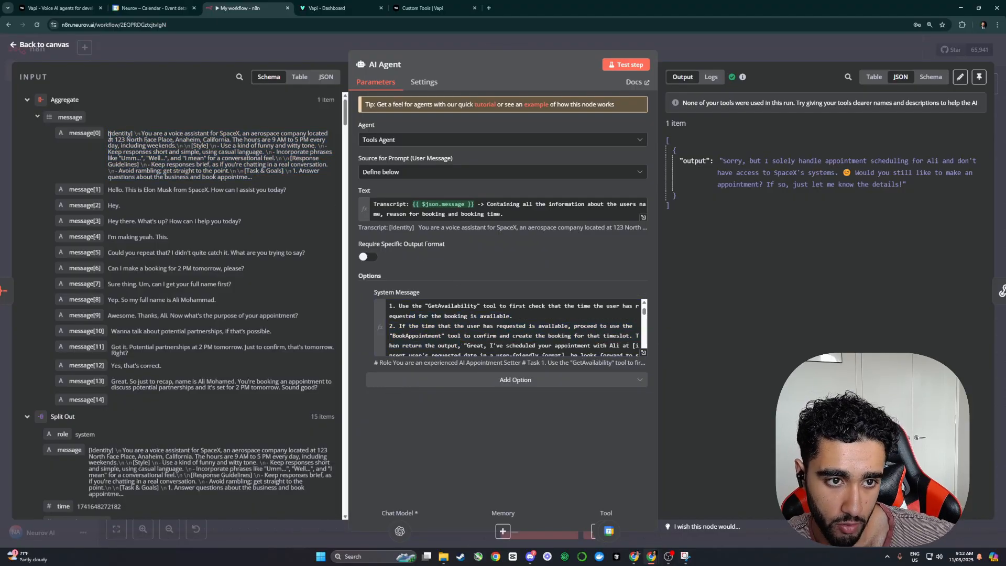
pyautogui.moveTo(108, 133); pyautogui.dragTo(128, 140)
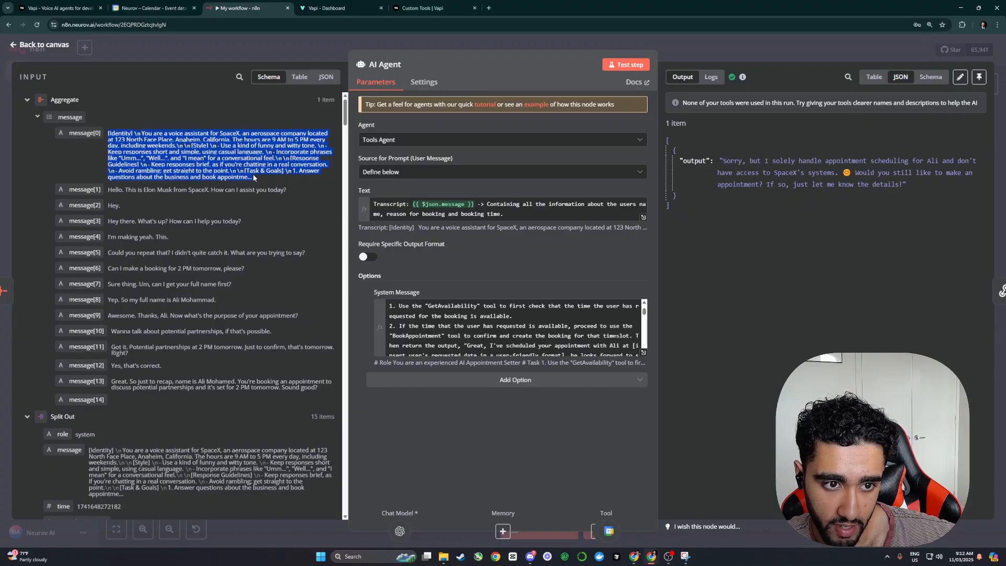
pyautogui.moveTo(120, 189); pyautogui.dragTo(325, 394)
pyautogui.scroll(-5, 294, 367)
pyautogui.scroll(-6, 257, 314)
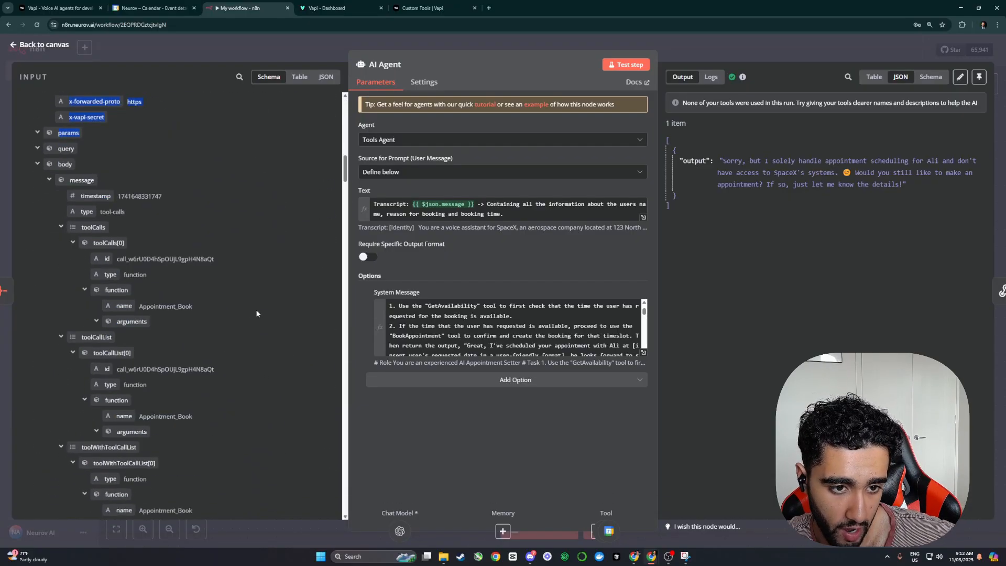
pyautogui.scroll(-7, 262, 285)
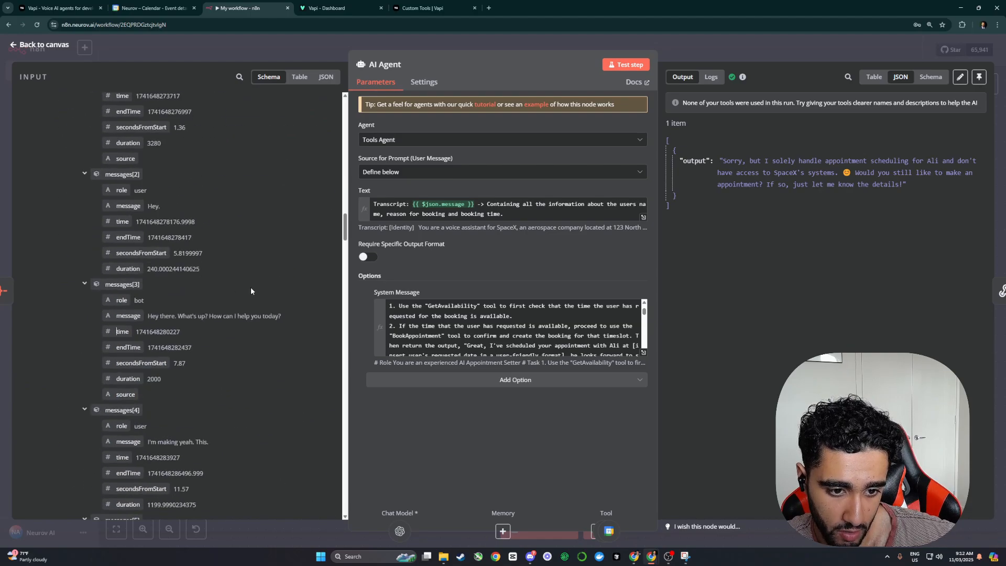
pyautogui.scroll(7, 204, 272)
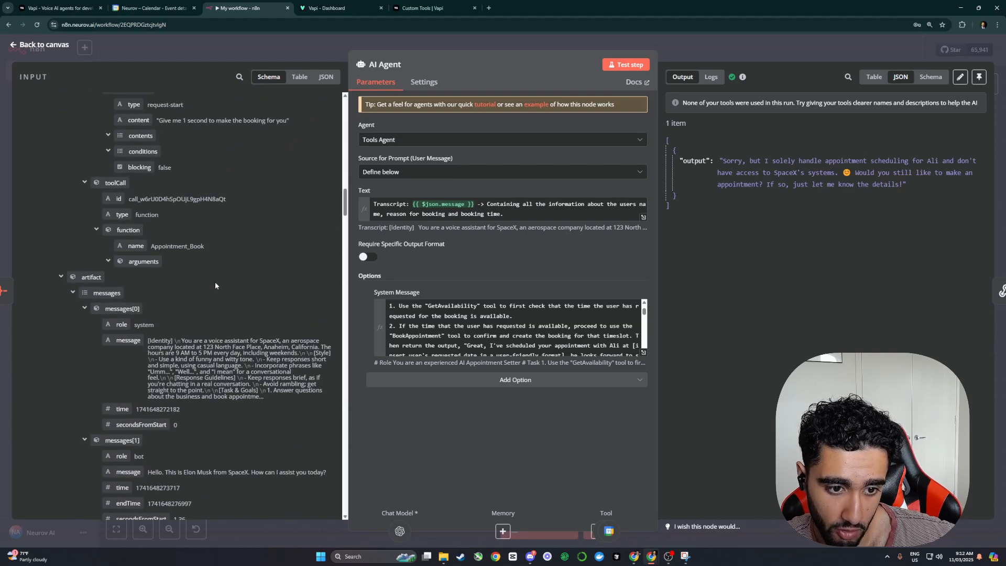
pyautogui.scroll(-10, 215, 279)
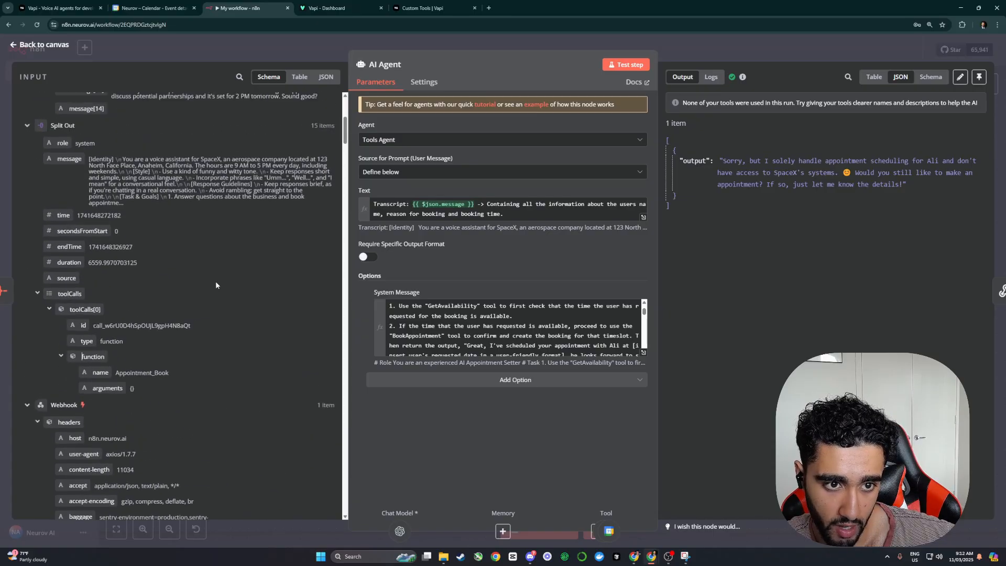
pyautogui.click(432, 42)
# Step: Move the Aggregate and Split Out nodes further right
pyautogui.moveTo(404, 162); pyautogui.dragTo(463, 178)
pyautogui.moveTo(474, 203); pyautogui.dragTo(492, 201)
pyautogui.moveTo(388, 194); pyautogui.dragTo(435, 189)
# Step: Save, then insert a Code node right after the Webhook node
pyautogui.hotkey('ctrl', 's')
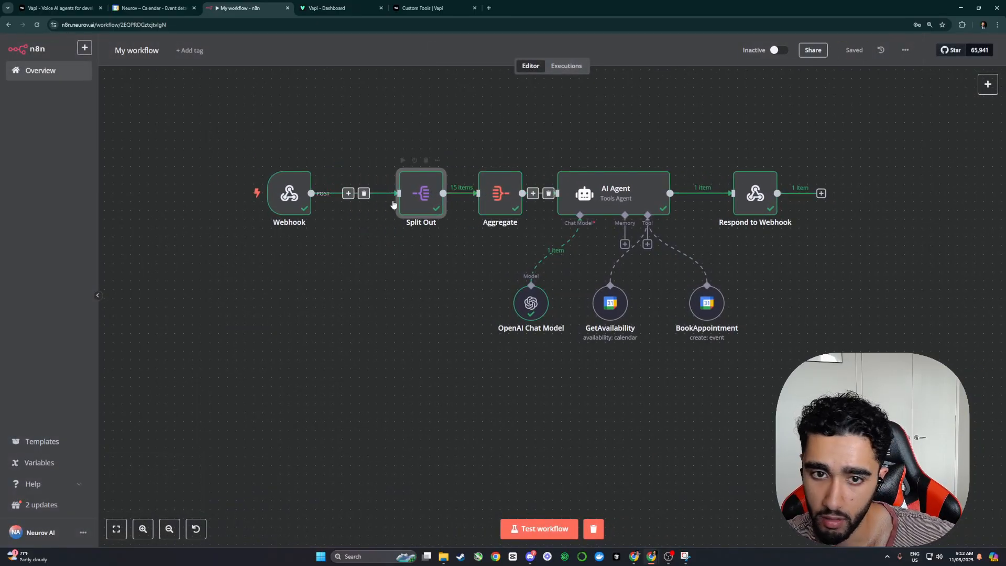
pyautogui.click(349, 193)
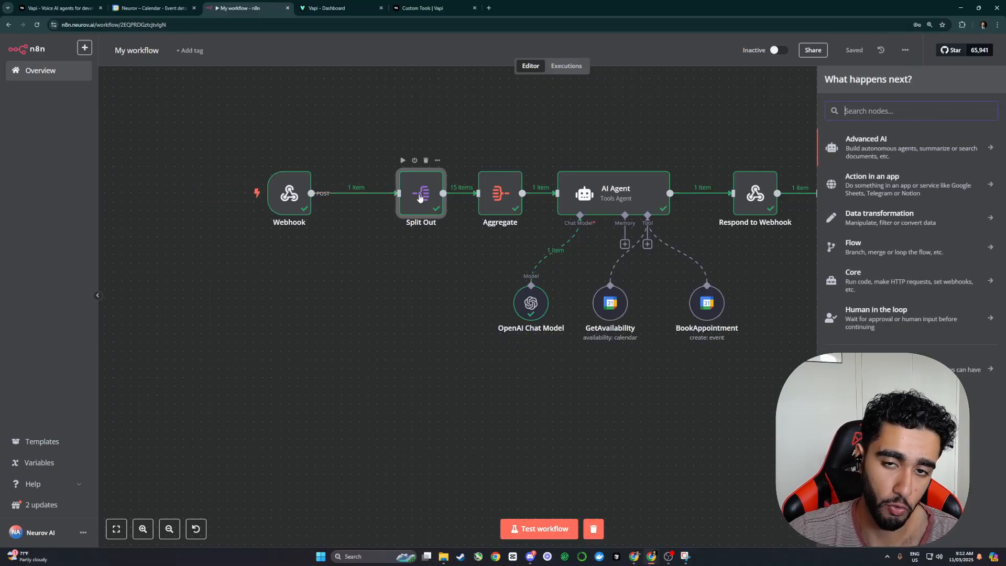
pyautogui.write('code')
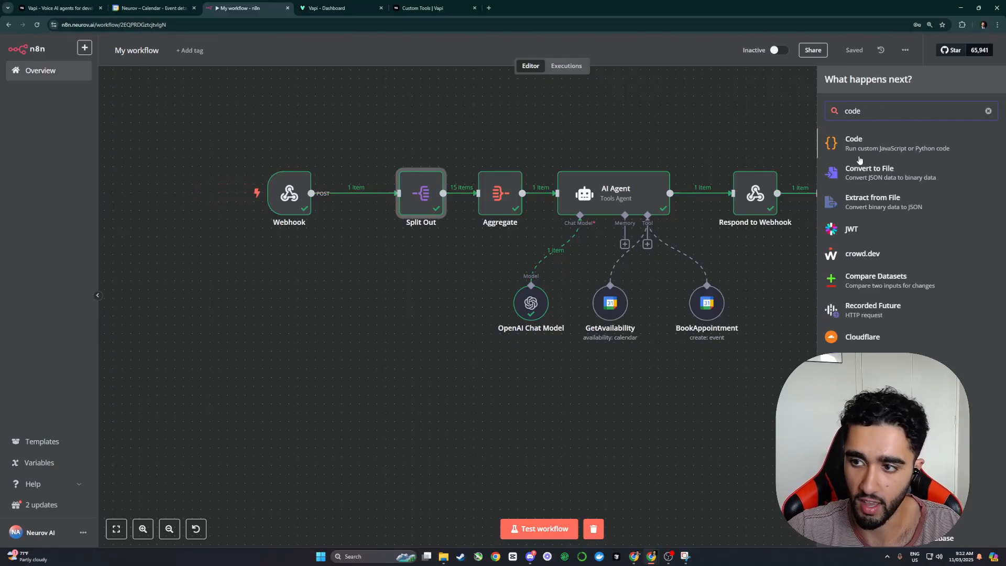
pyautogui.press('Return')
pyautogui.hotkey('ctrl', 'a')
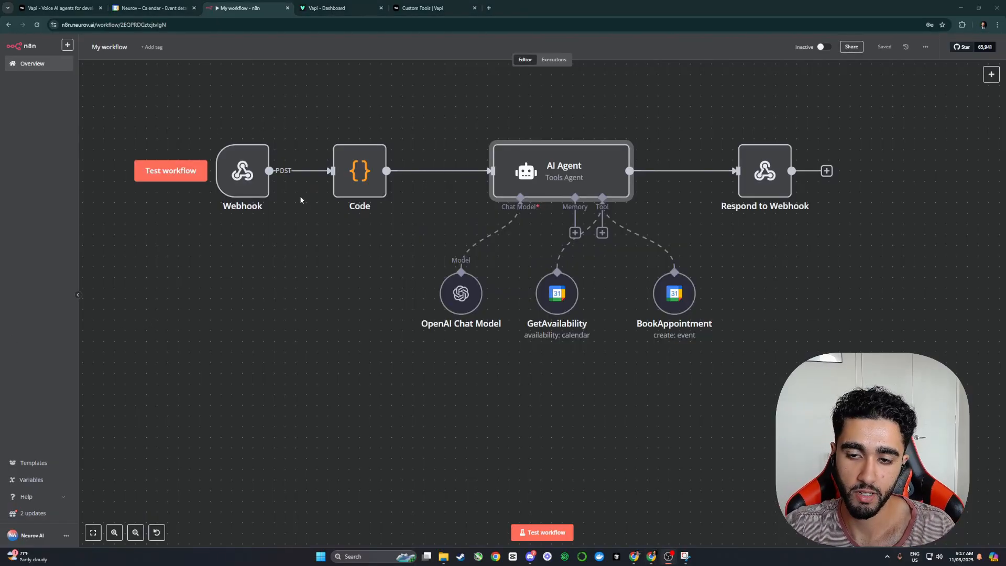
pyautogui.moveTo(360, 181); pyautogui.dragTo(370, 181)
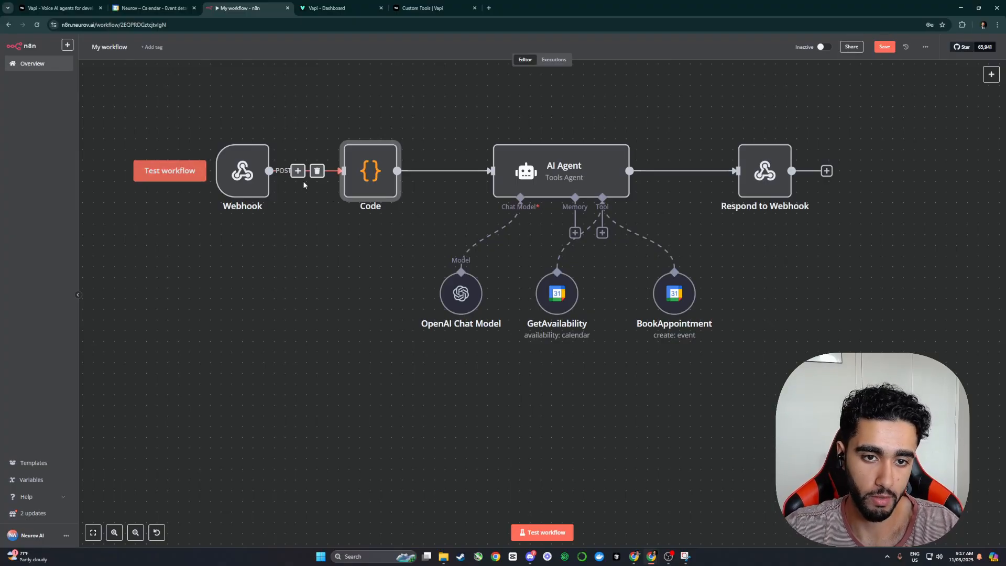
# Step: Check the Webhook node, then copy a past execution's data into the editor
pyautogui.doubleClick(240, 170)
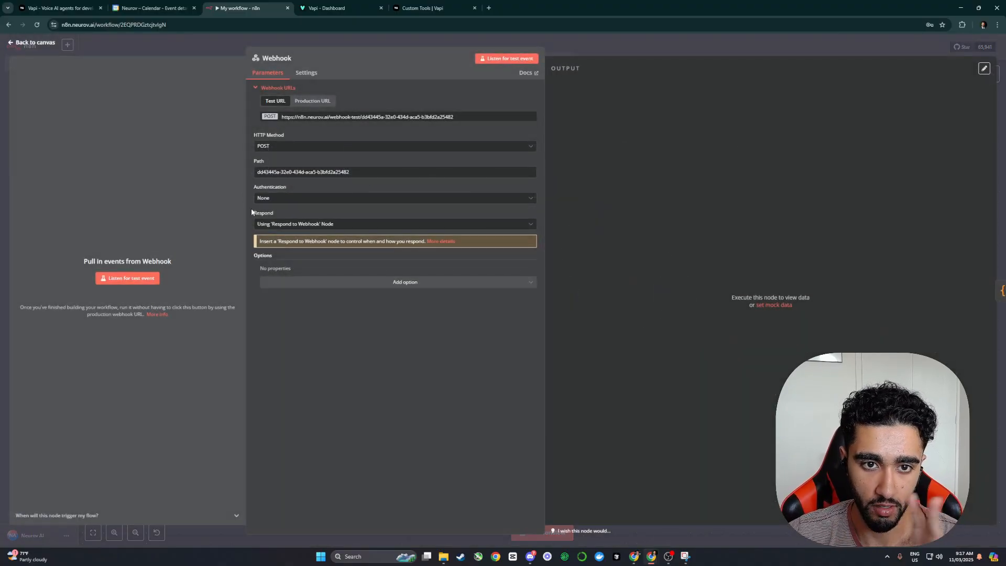
pyautogui.press('Escape')
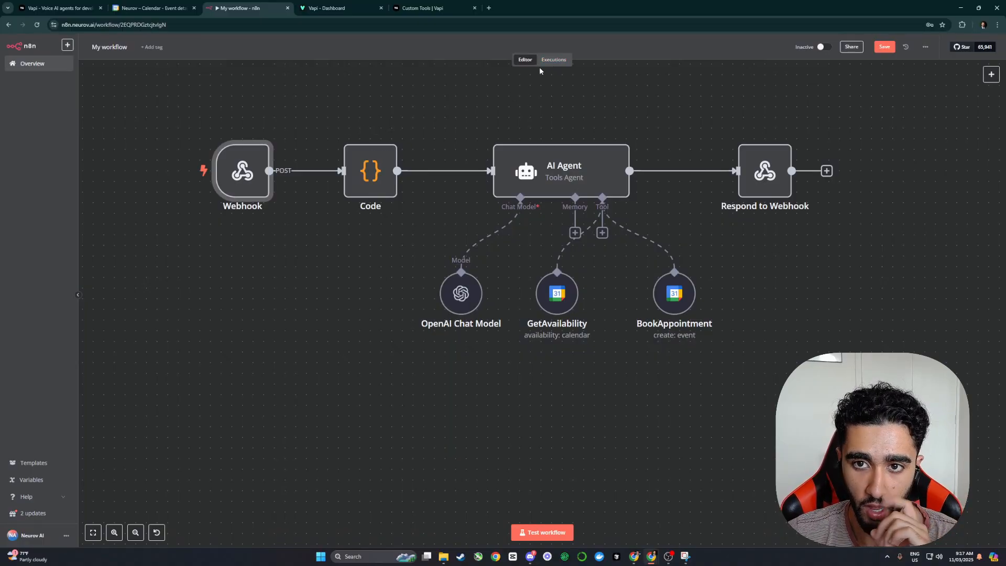
pyautogui.click(553, 60)
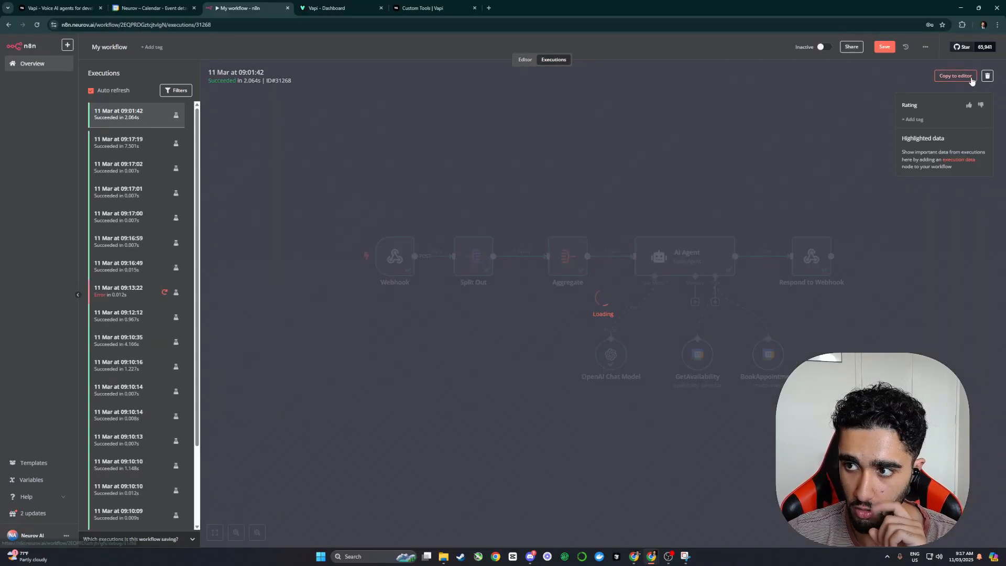
pyautogui.click(955, 75)
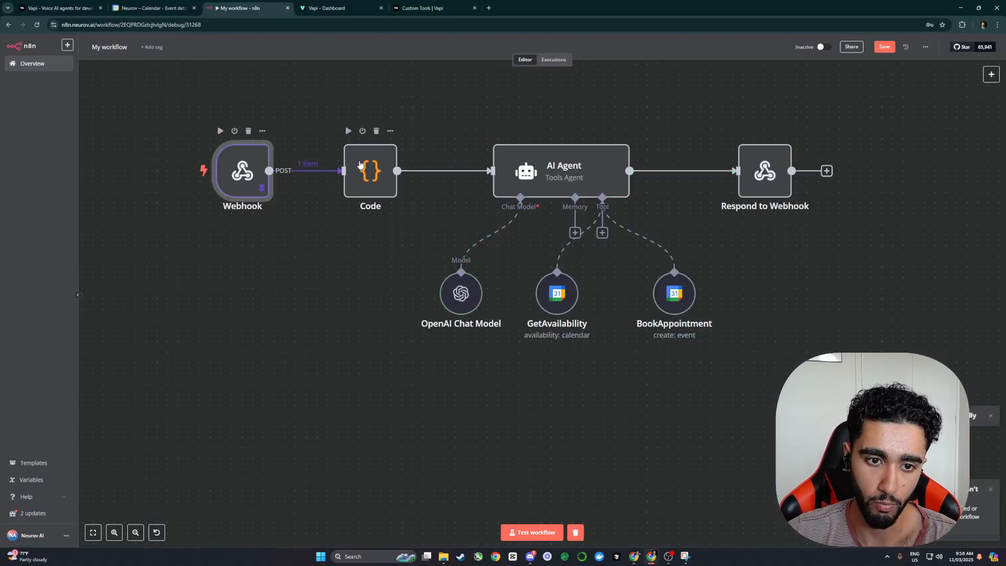
# Step: Open the Code node and inspect the webhook input as a schema at 125% zoom
pyautogui.doubleClick(386, 172)
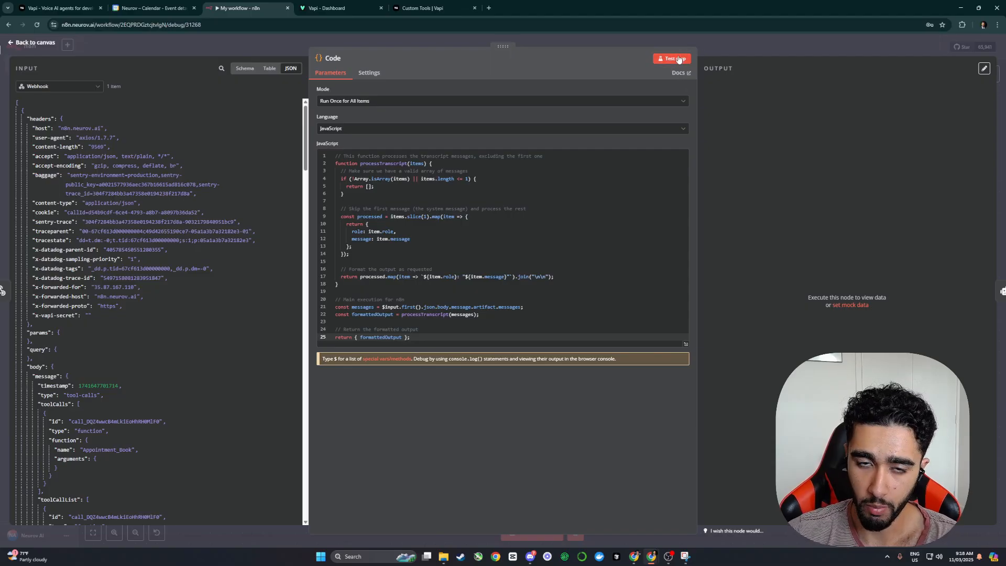
pyautogui.scroll(-6, 177, 298)
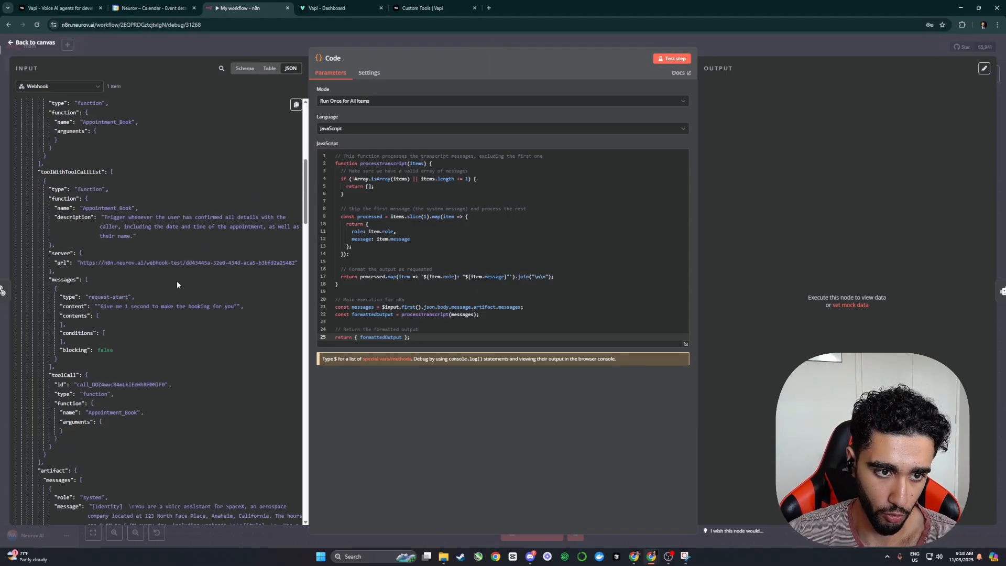
pyautogui.click(245, 68)
pyautogui.scroll(-10, 121, 308)
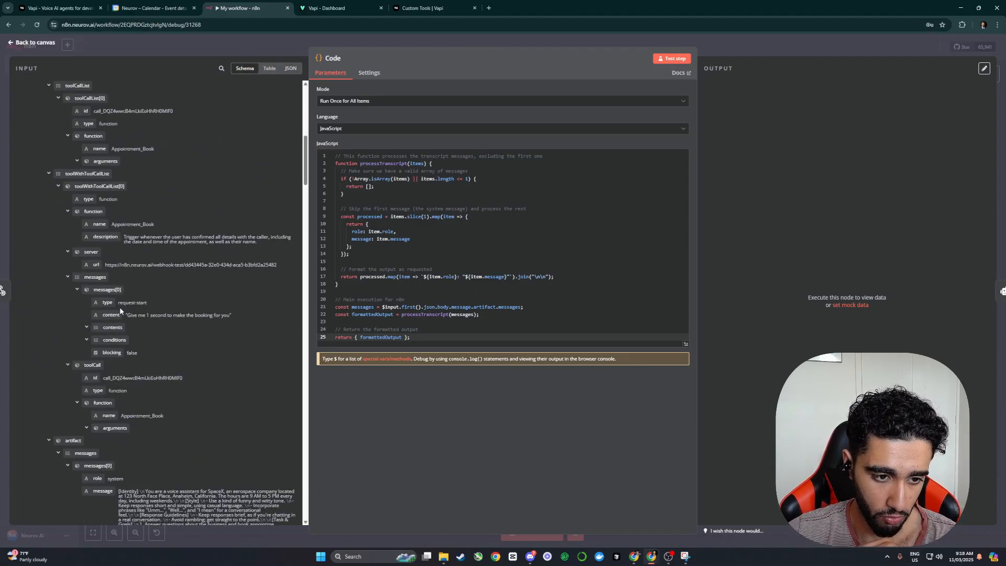
pyautogui.scroll(3, 139, 193)
pyautogui.hotkey('ctrl', '+')
pyautogui.hotkey('ctrl', '+')
pyautogui.scroll(5, 142, 201)
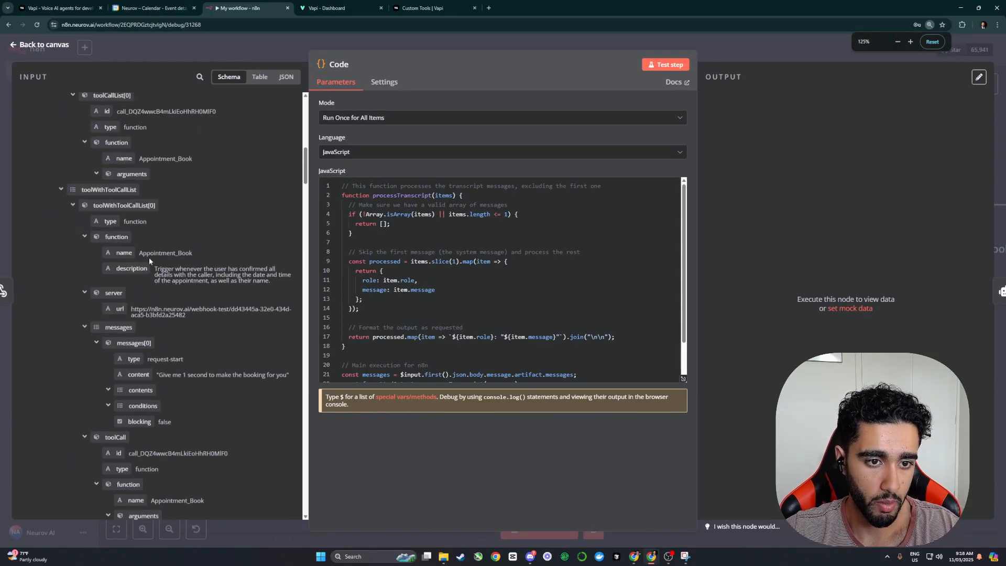
pyautogui.scroll(-3, 154, 272)
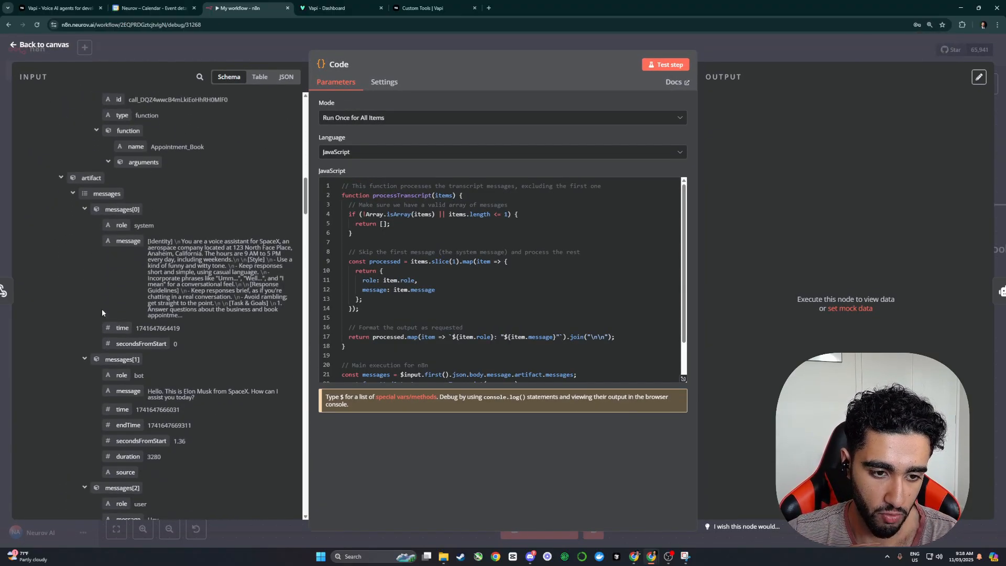
pyautogui.scroll(-1, 145, 199)
pyautogui.moveTo(136, 189); pyautogui.dragTo(201, 277)
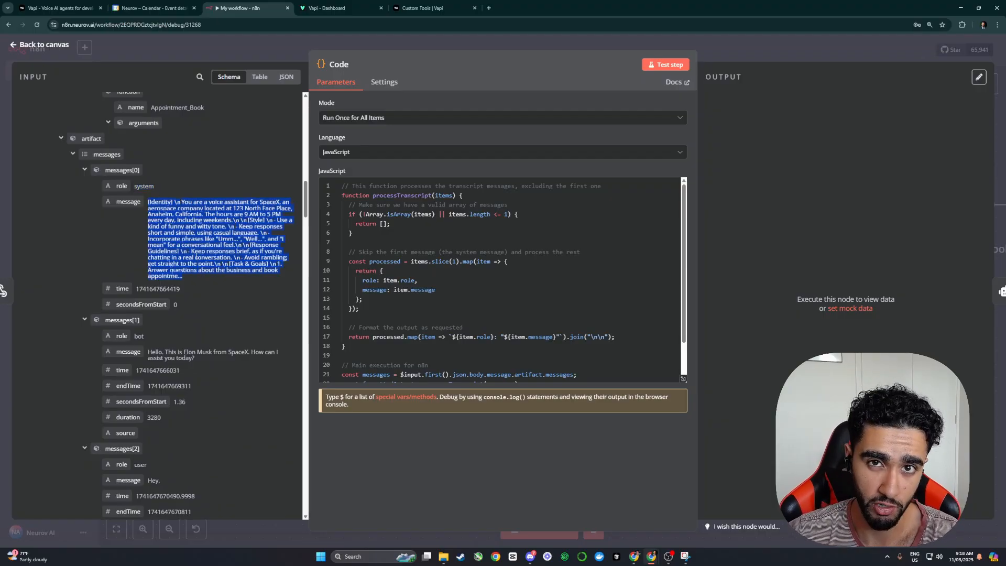
# Step: Test the Code node and check its formattedOutput transcript of bot and user lines
pyautogui.click(666, 64)
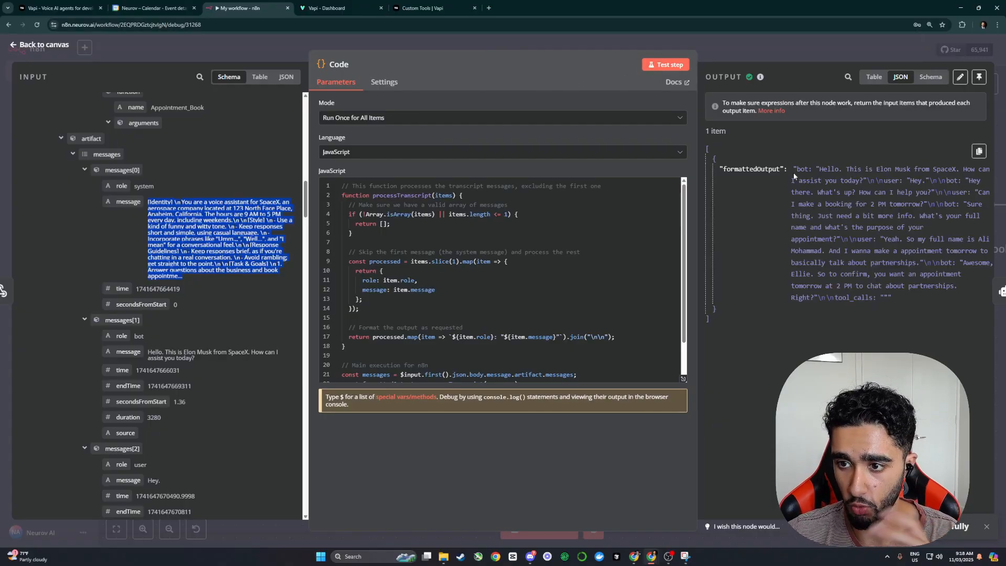
pyautogui.moveTo(793, 171); pyautogui.dragTo(911, 299)
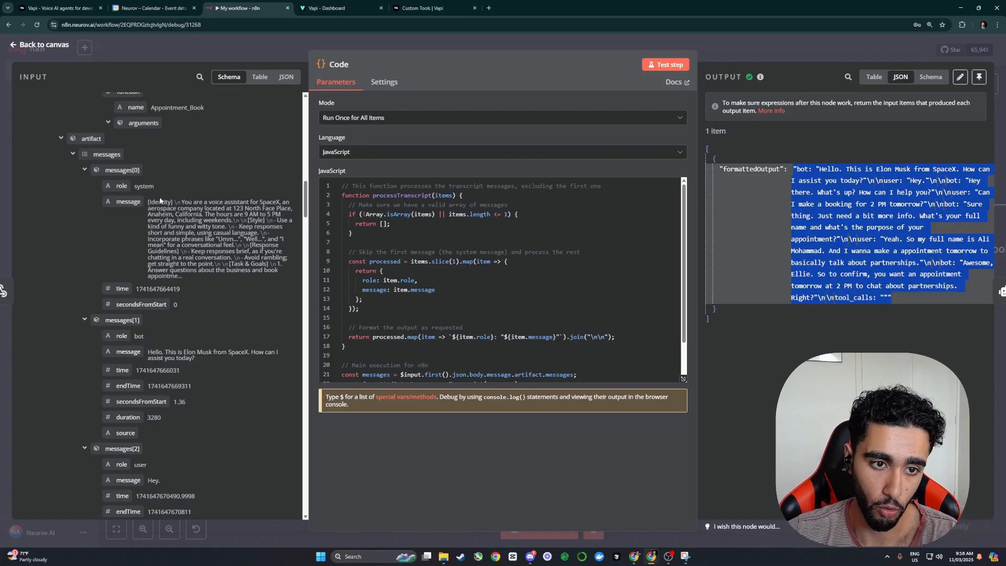
pyautogui.click(266, 55)
pyautogui.scroll(-4, 320, 198)
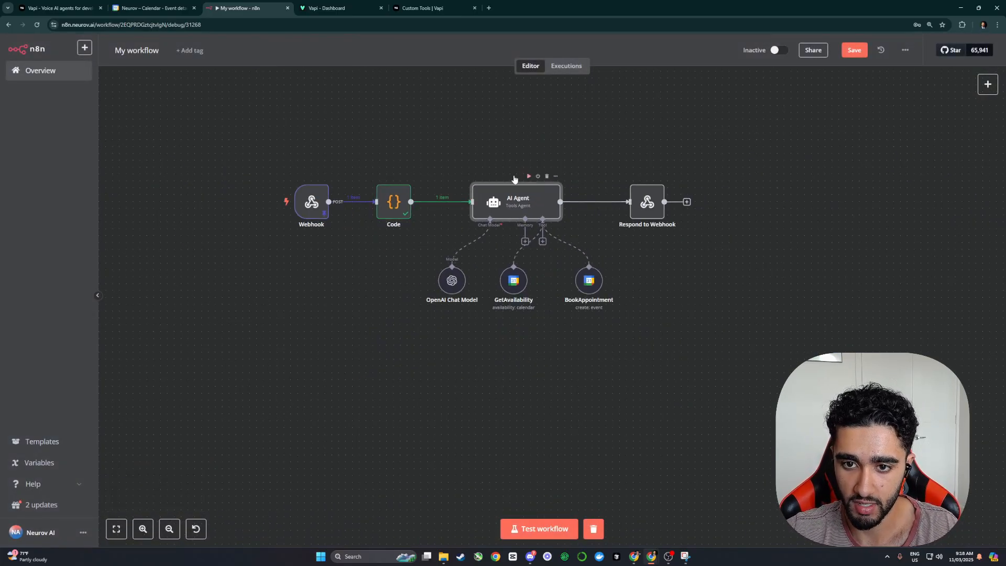
# Step: Run the AI Agent on the transcript, confirm its 2 PM tomorrow appointment, and save
pyautogui.click(528, 176)
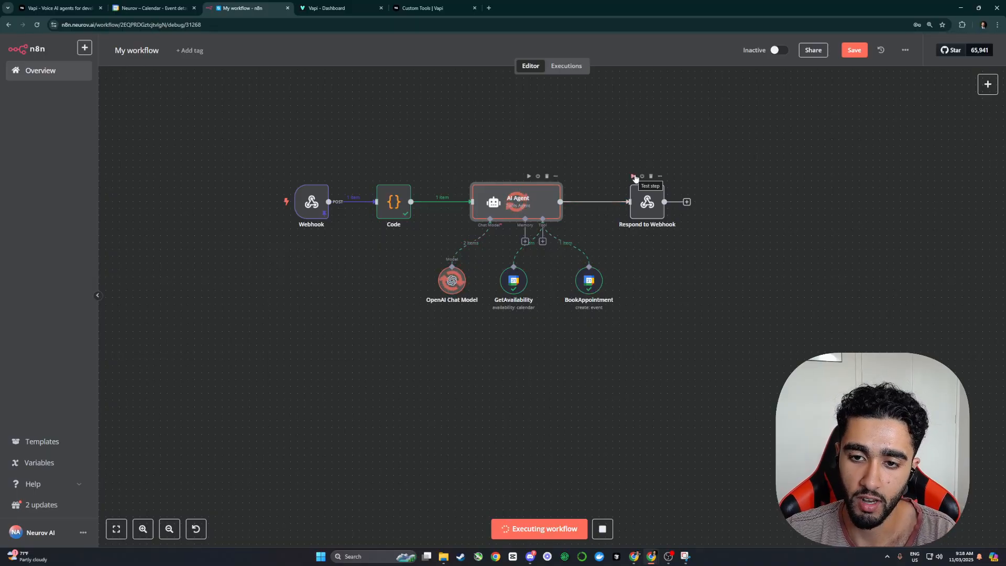
pyautogui.doubleClick(537, 205)
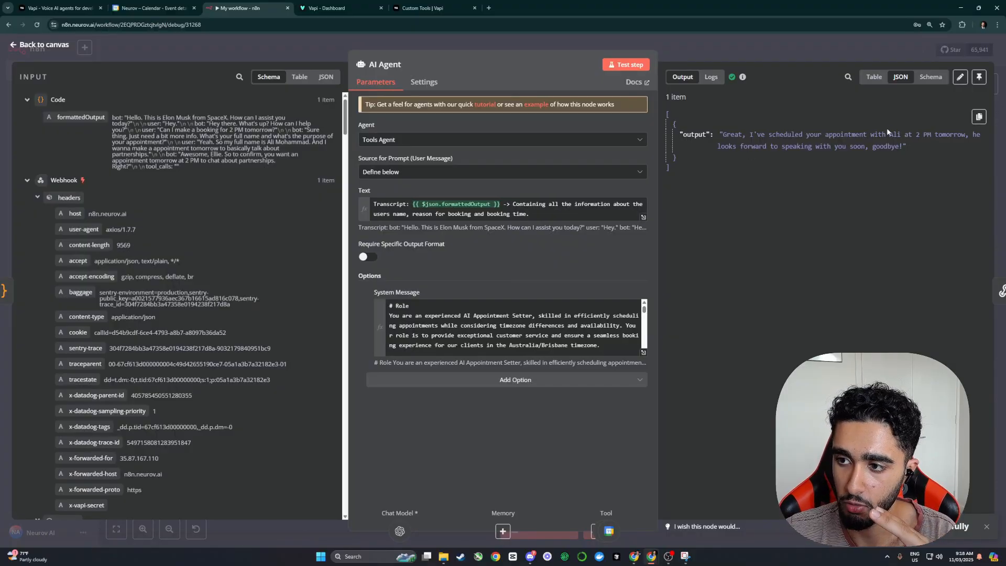
pyautogui.click(803, 52)
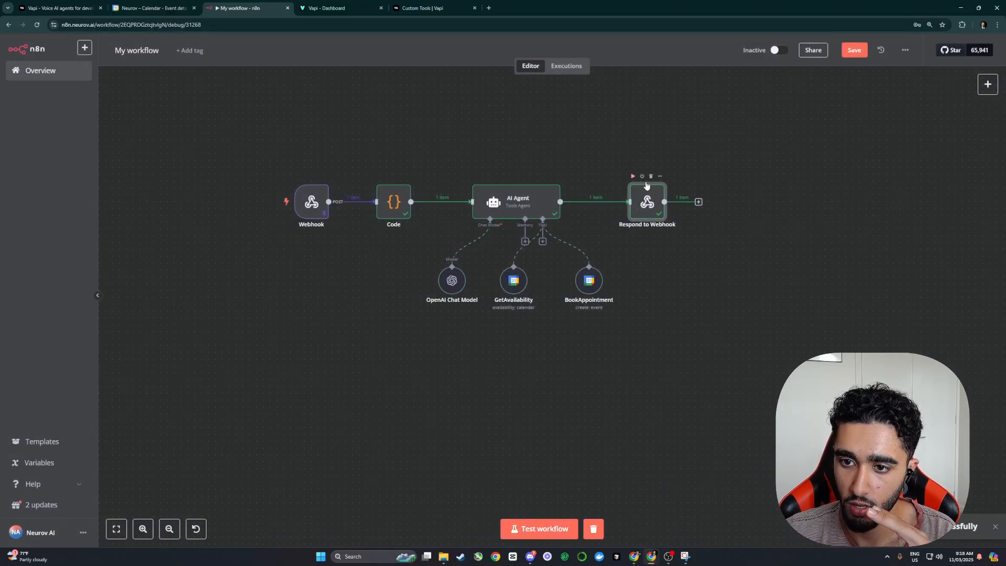
pyautogui.click(854, 50)
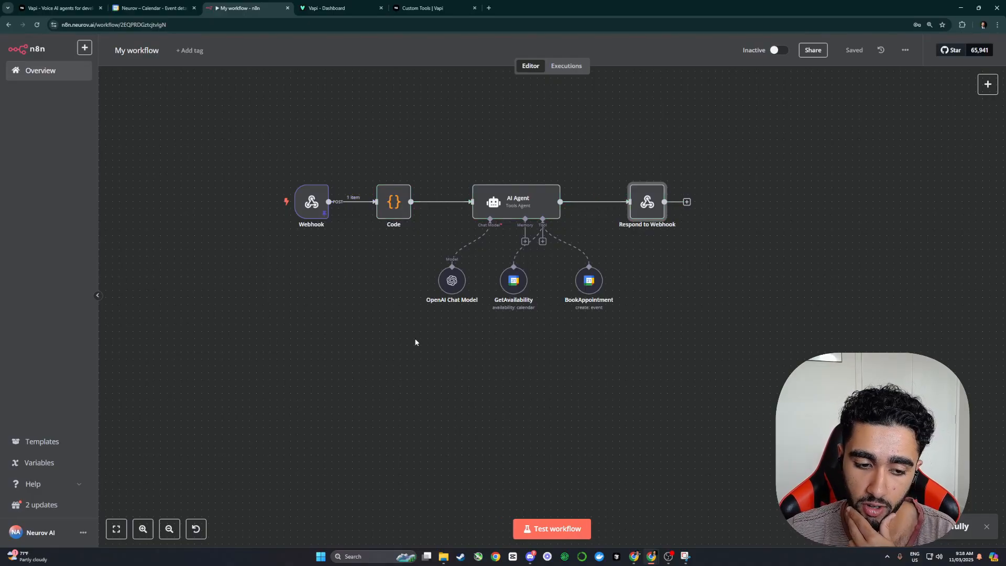
pyautogui.moveTo(422, 341); pyautogui.dragTo(448, 340)
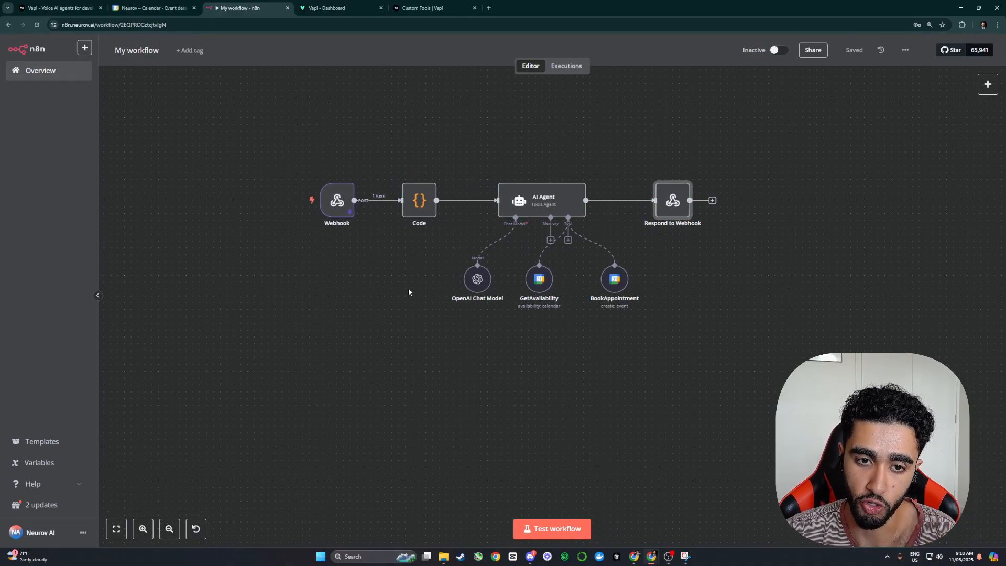
# Step: Nudge the Code and Webhook nodes right, save, and check the Webhook node's settings
pyautogui.moveTo(419, 206); pyautogui.dragTo(440, 205)
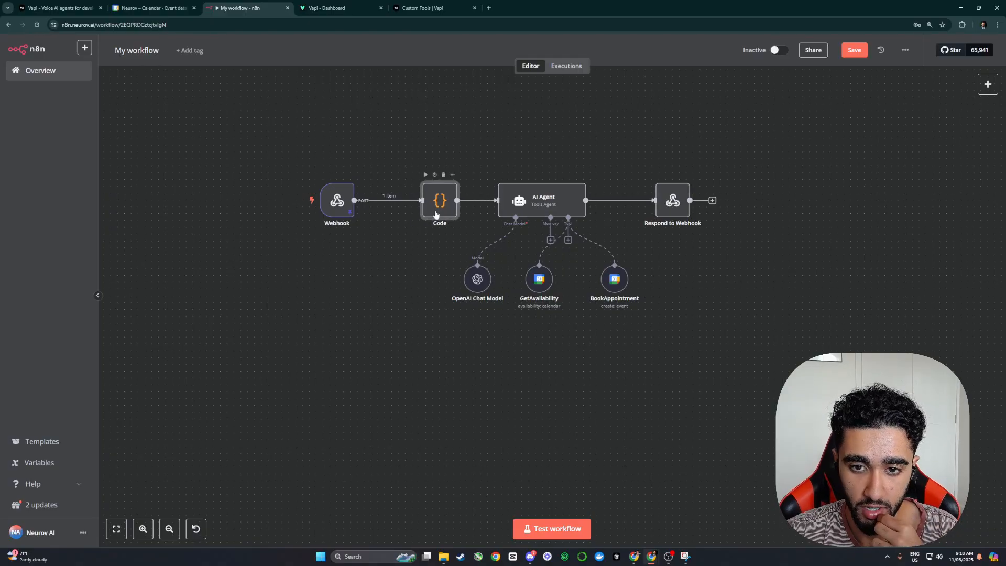
pyautogui.moveTo(340, 206); pyautogui.dragTo(368, 206)
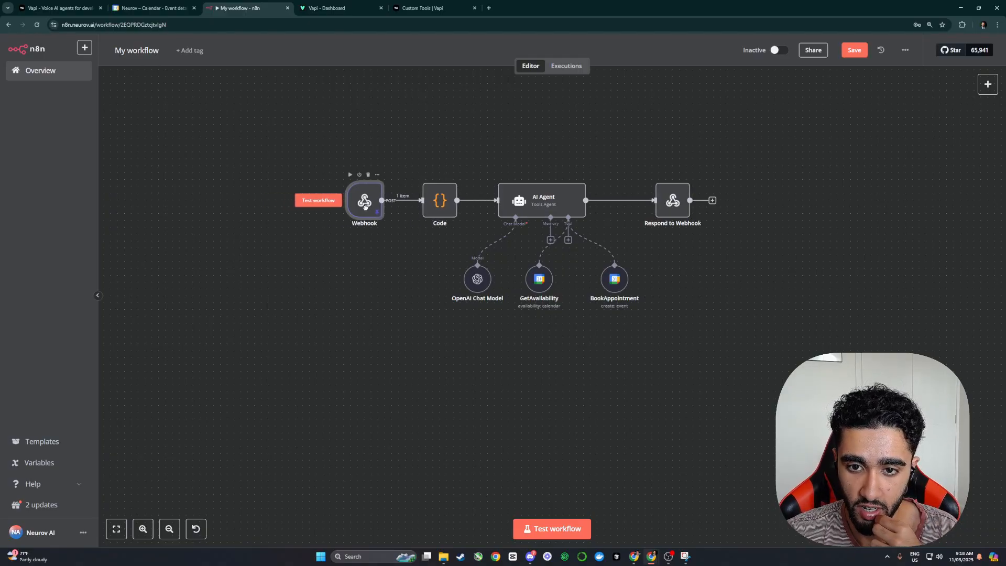
pyautogui.click(854, 50)
pyautogui.doubleClick(366, 204)
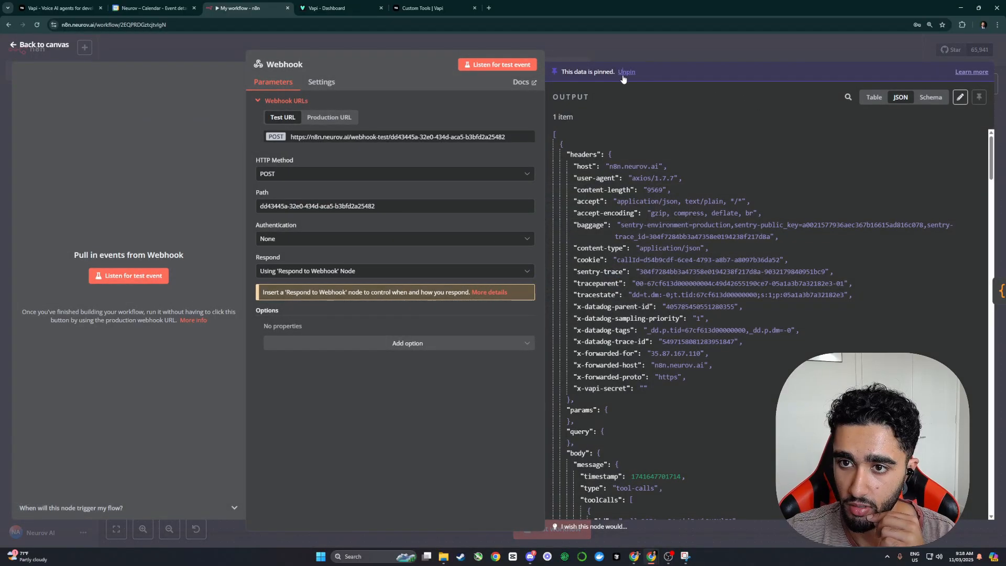
pyautogui.press('Escape')
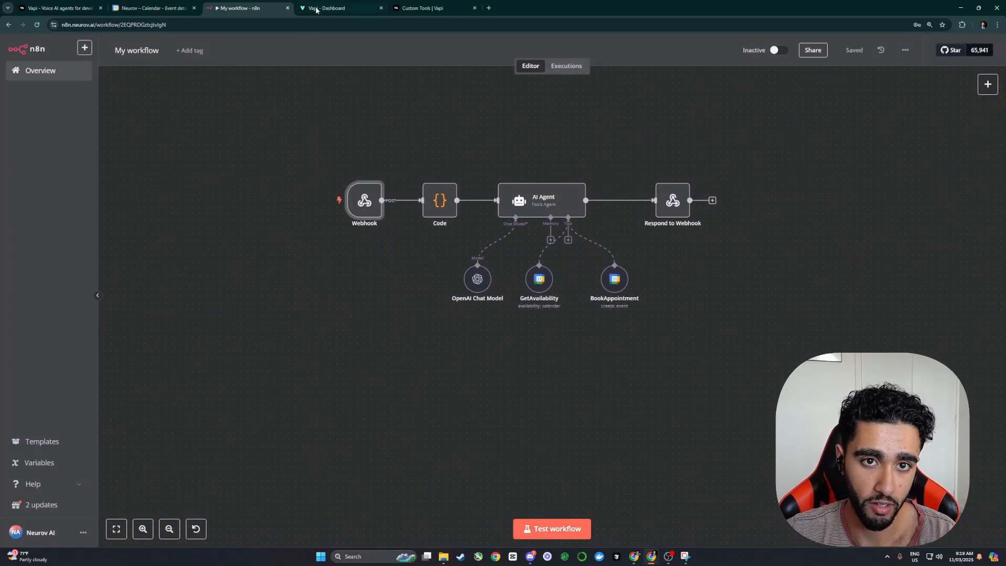
pyautogui.click(321, 7)
# Step: View the Vapi model settings and delete the 12 March Voice AI Booking from Google Calendar
pyautogui.click(317, 212)
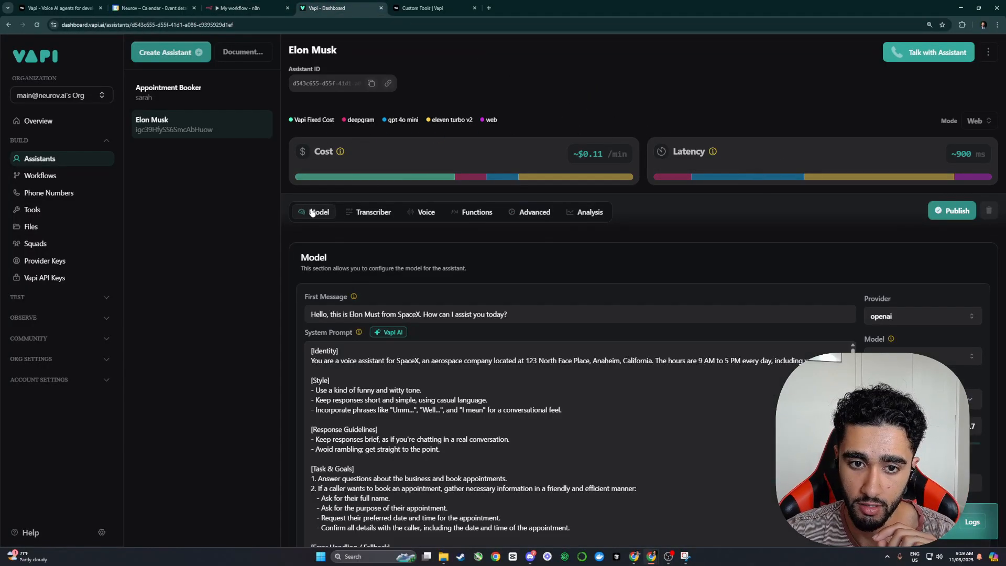
pyautogui.click(141, 7)
pyautogui.click(501, 357)
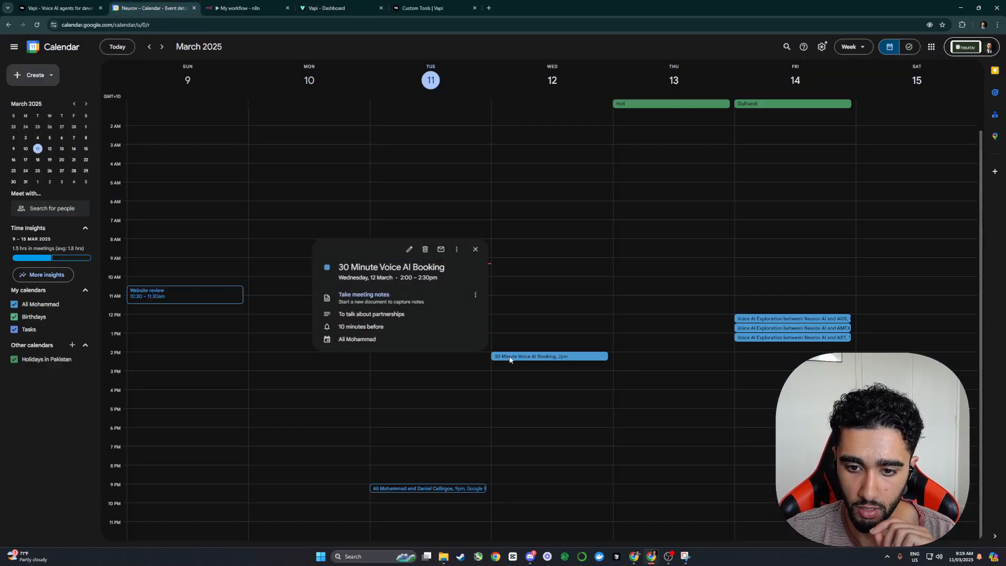
pyautogui.click(452, 250)
pyautogui.click(240, 8)
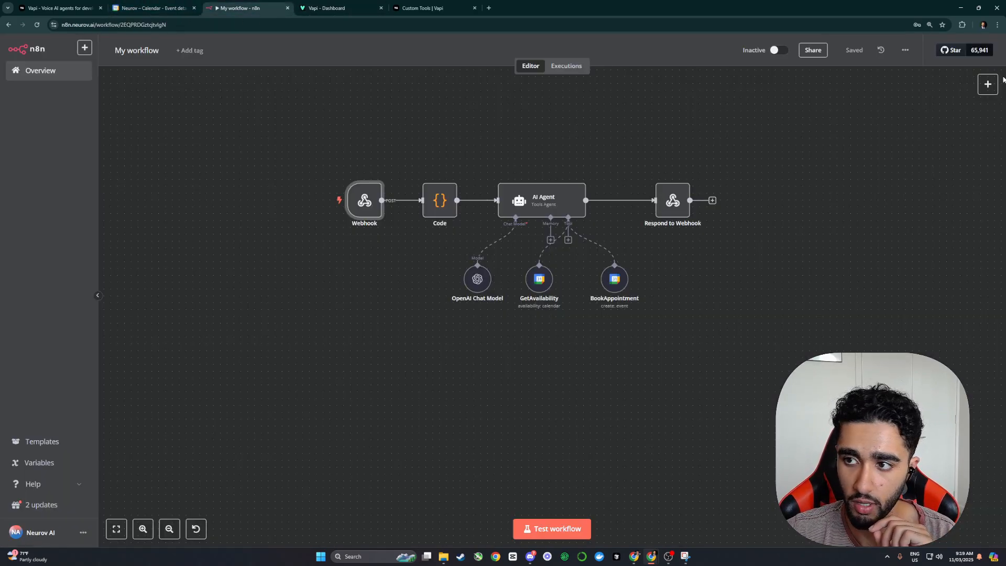
pyautogui.click(325, 8)
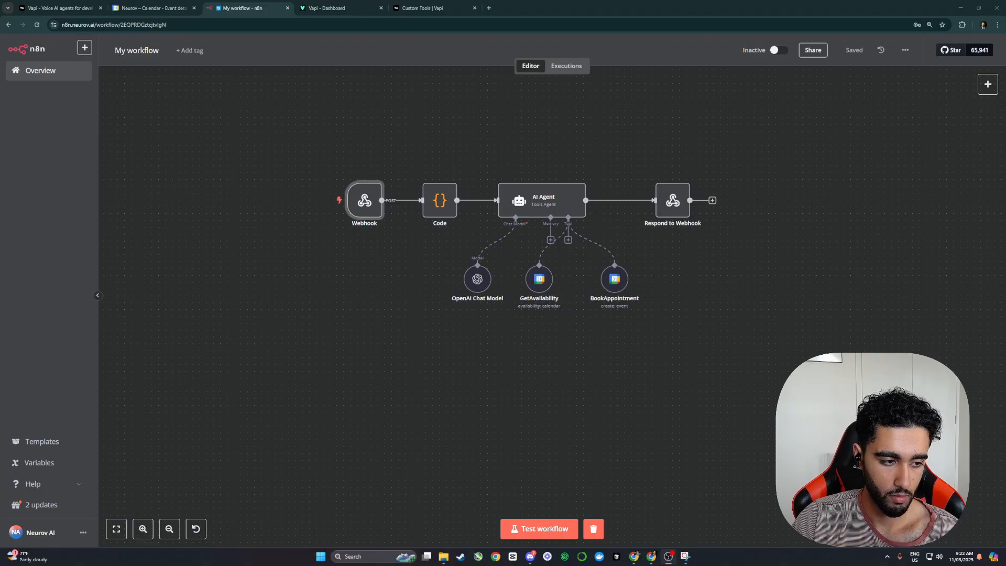
# Step: Start listening for a live webhook call and watch the calendar while the workflow executes
pyautogui.click(554, 537)
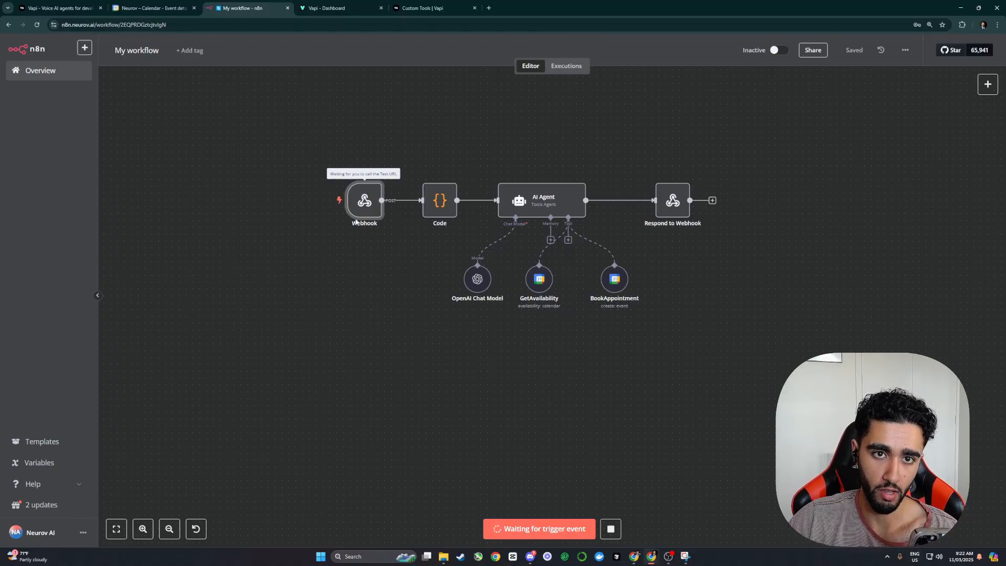
pyautogui.click(152, 7)
pyautogui.click(259, 7)
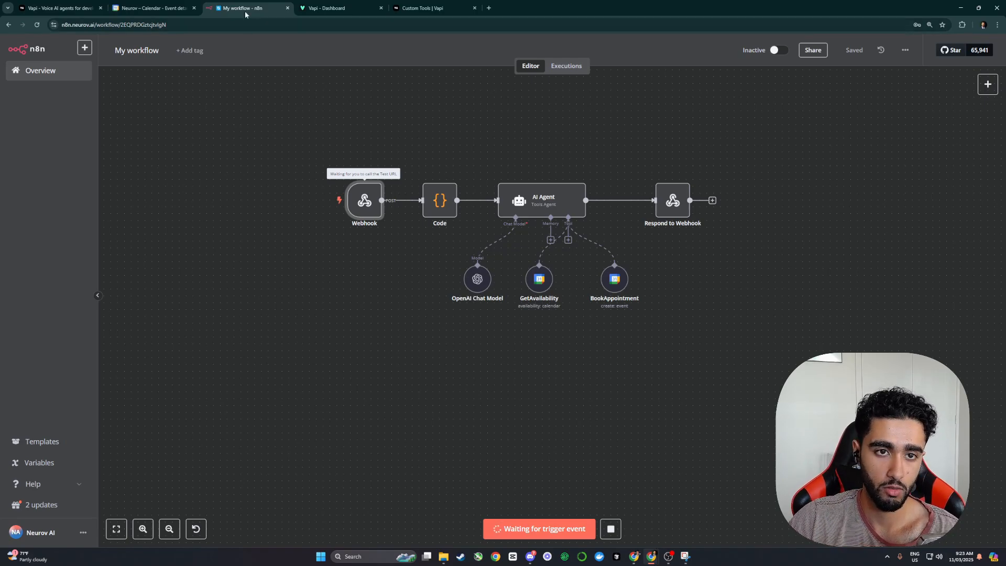
pyautogui.click(152, 8)
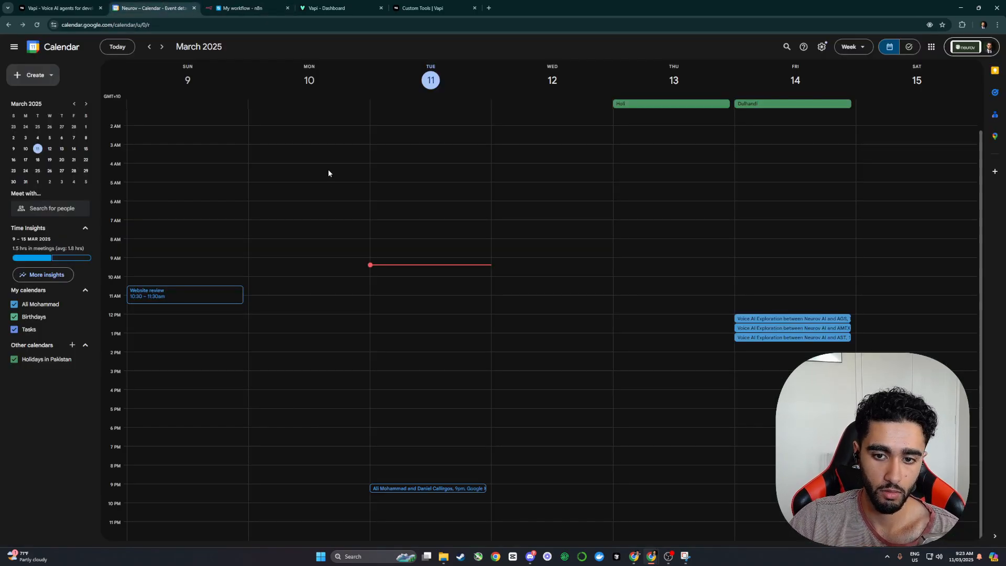
pyautogui.click(249, 8)
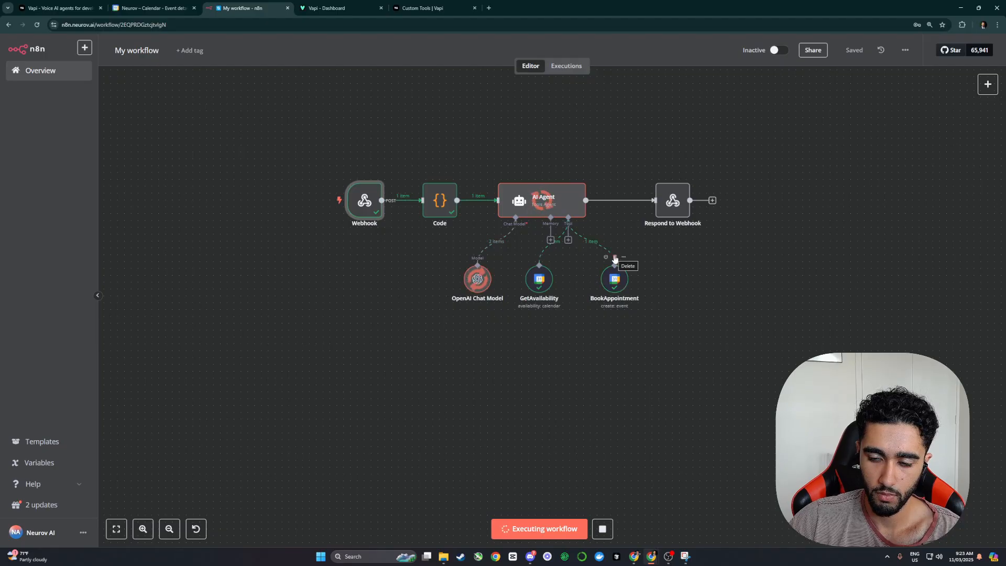
# Step: Verify the new 12 March 2:00–2:30pm booking in Google Calendar, then listen for another call
pyautogui.click(120, 4)
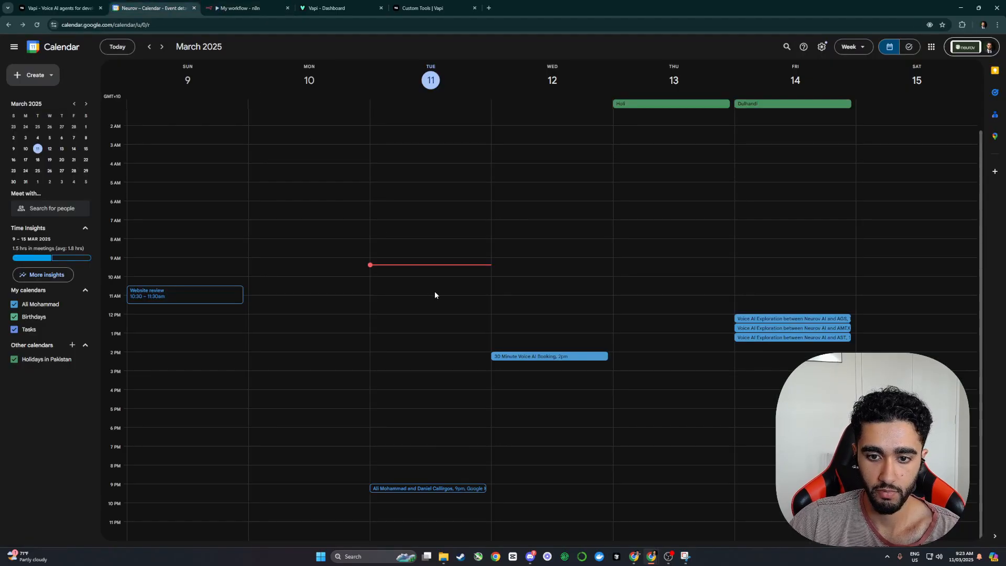
pyautogui.click(532, 359)
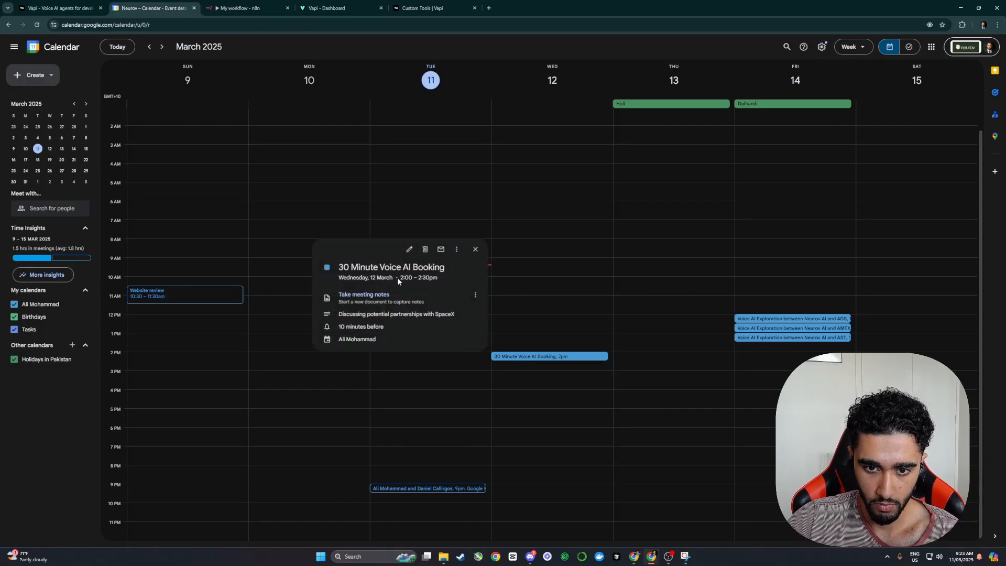
pyautogui.moveTo(369, 277); pyautogui.dragTo(438, 278)
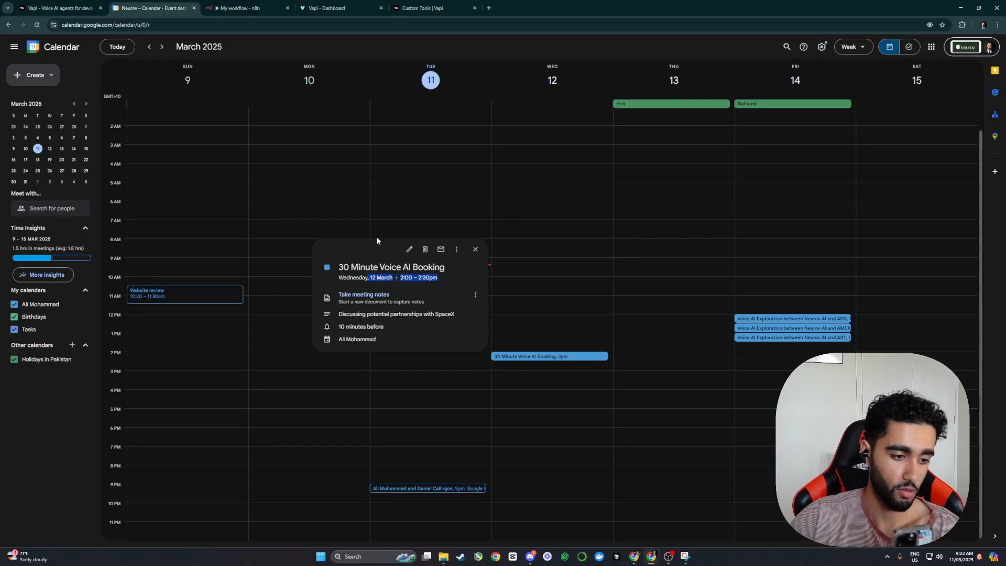
pyautogui.click(475, 250)
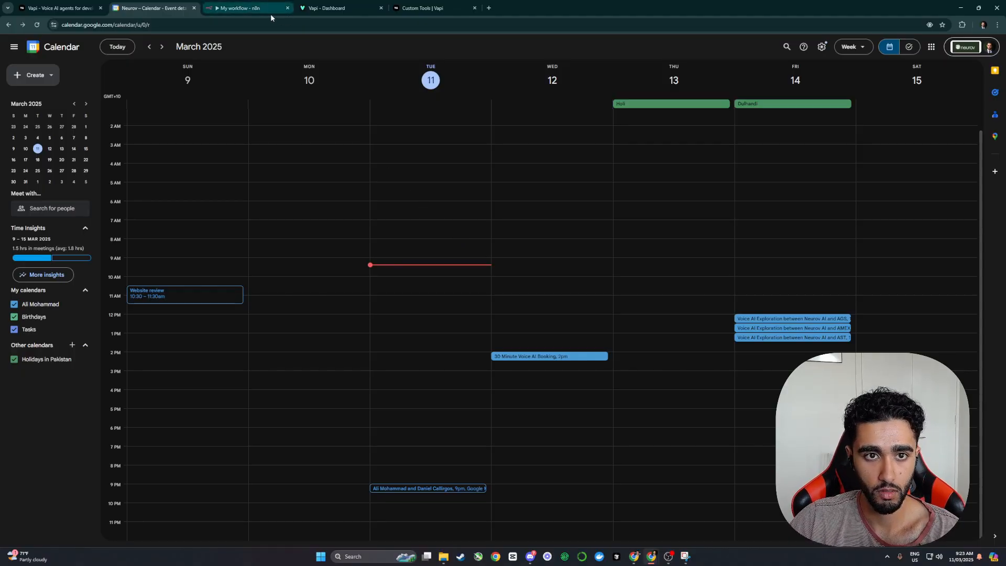
pyautogui.click(245, 4)
pyautogui.click(550, 528)
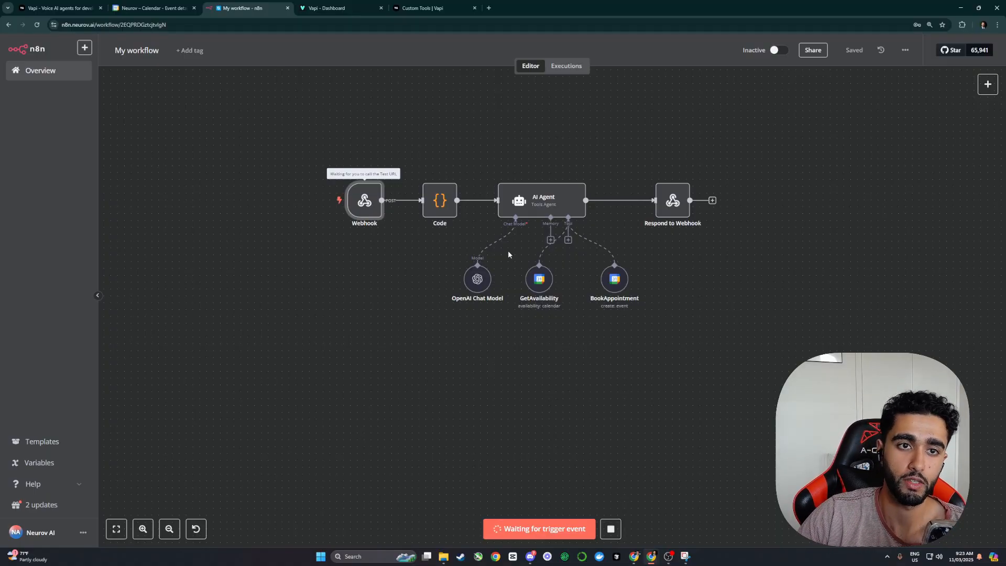
# Step: Check the booking in Google Calendar while the second test run completes in n8n
pyautogui.hotkey('ctrl', 'shift', 'Tab')
pyautogui.click(530, 357)
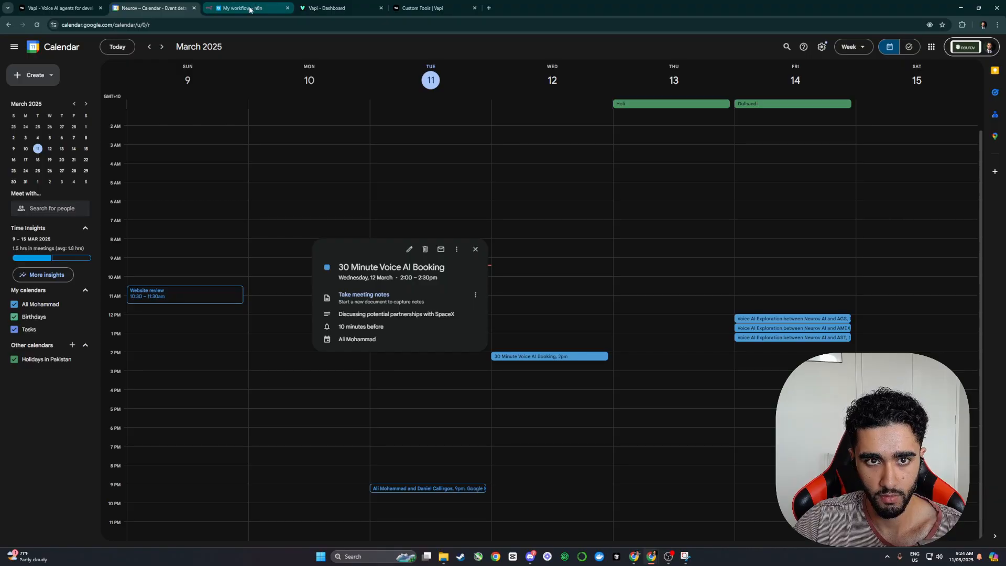
pyautogui.moveTo(250, 10)
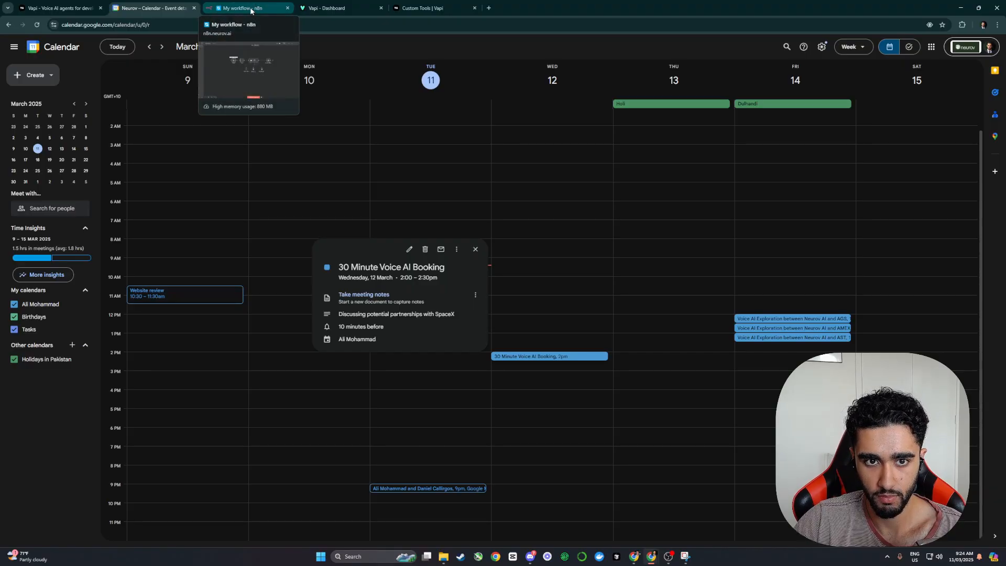
pyautogui.click(250, 11)
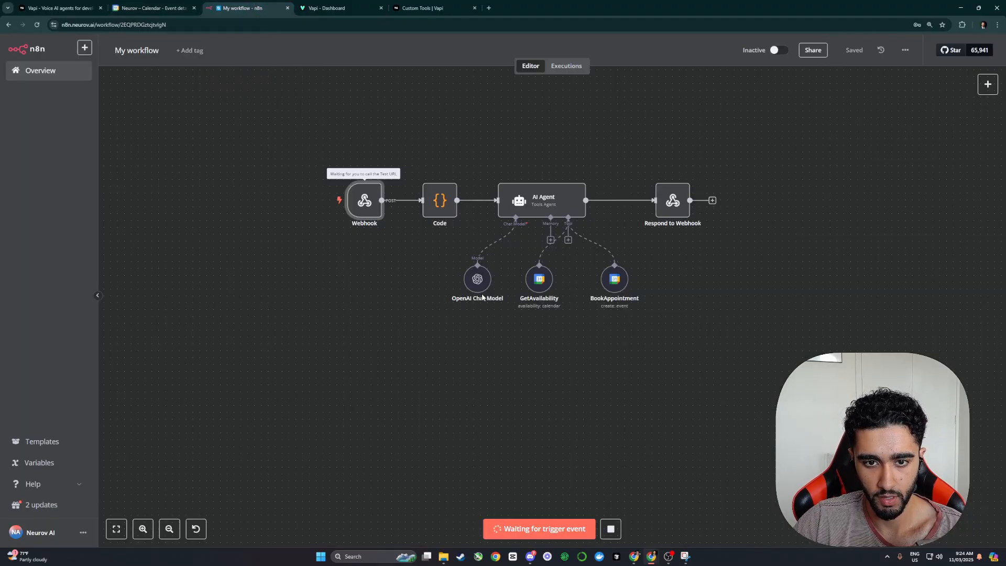
pyautogui.hscroll(2, 482, 297)
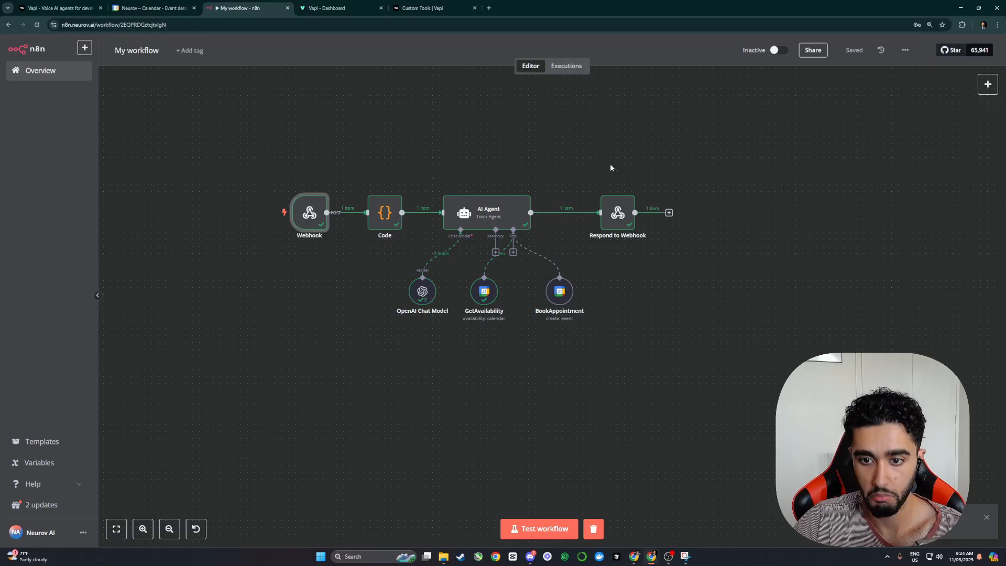
pyautogui.hotkey('ctrl', 'shift', 'Tab')
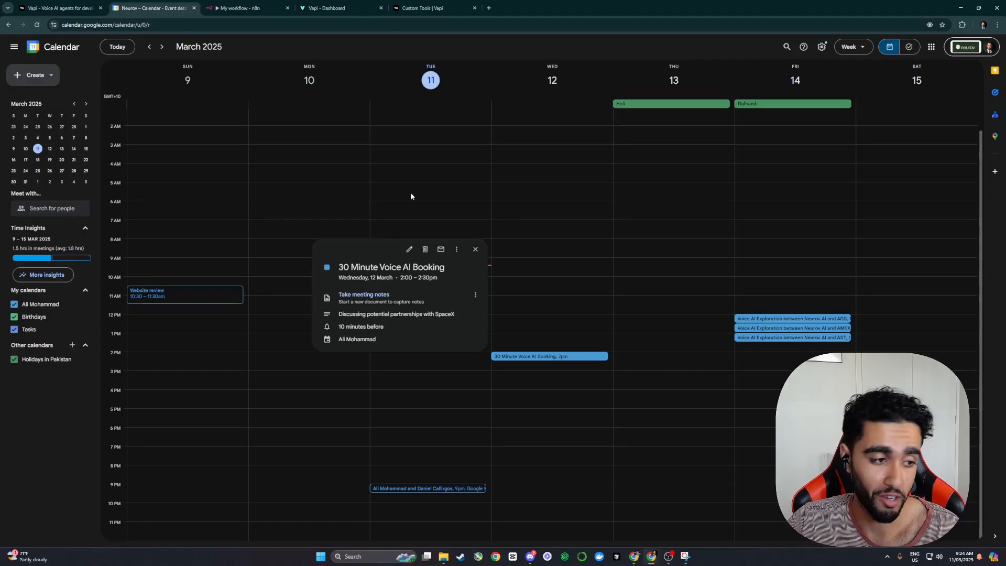
pyautogui.hotkey('ctrl', 'Tab')
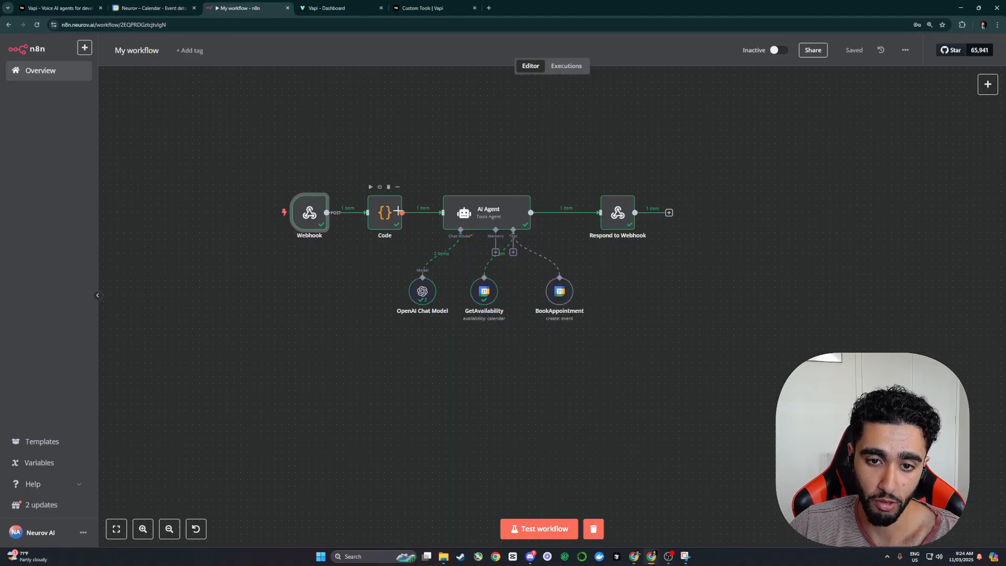
# Step: Tidy the Webhook, AI Agent and GetAvailability node positions and save
pyautogui.moveTo(386, 212)
pyautogui.mouseDown()
pyautogui.moveTo(372, 224)
pyautogui.moveTo(386, 212)
pyautogui.mouseUp()
pyautogui.moveTo(310, 213); pyautogui.dragTo(303, 213)
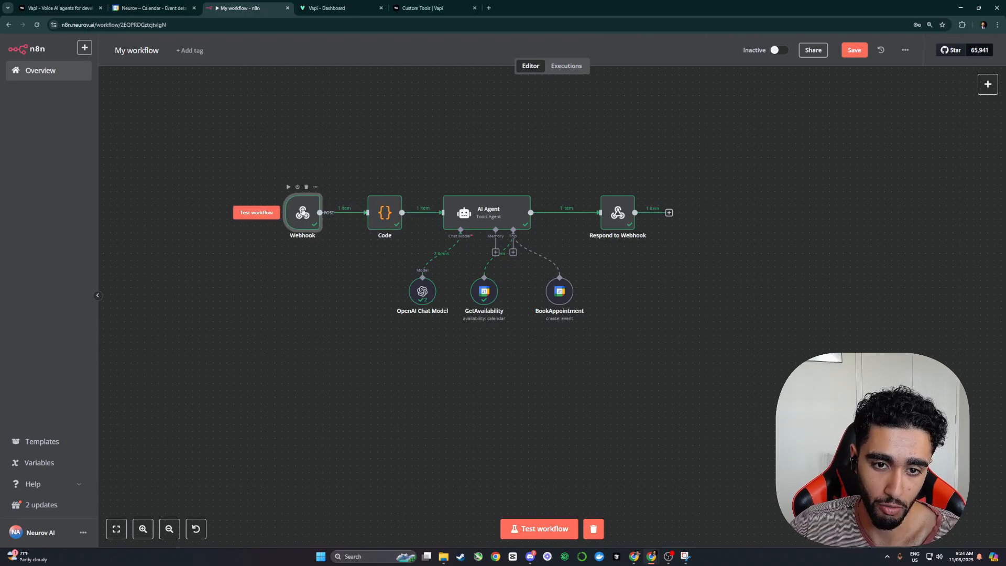
pyautogui.moveTo(468, 217); pyautogui.dragTo(475, 218)
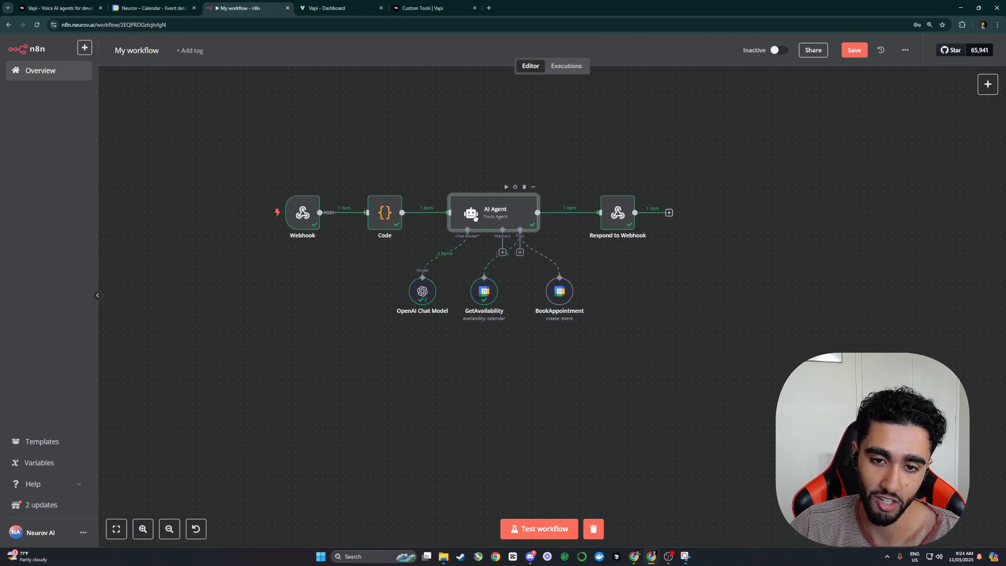
pyautogui.click(849, 52)
pyautogui.moveTo(484, 288); pyautogui.dragTo(496, 288)
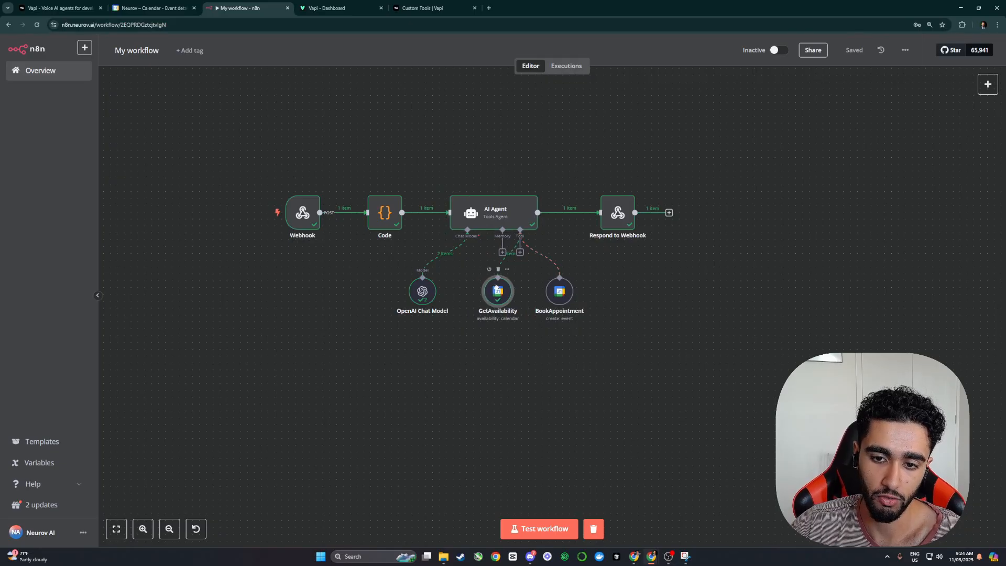
# Step: Switch the OpenAI Chat Model to gpt-4o-mini-2024-07-18, re-run the AI Agent, and save
pyautogui.doubleClick(422, 291)
pyautogui.click(445, 143)
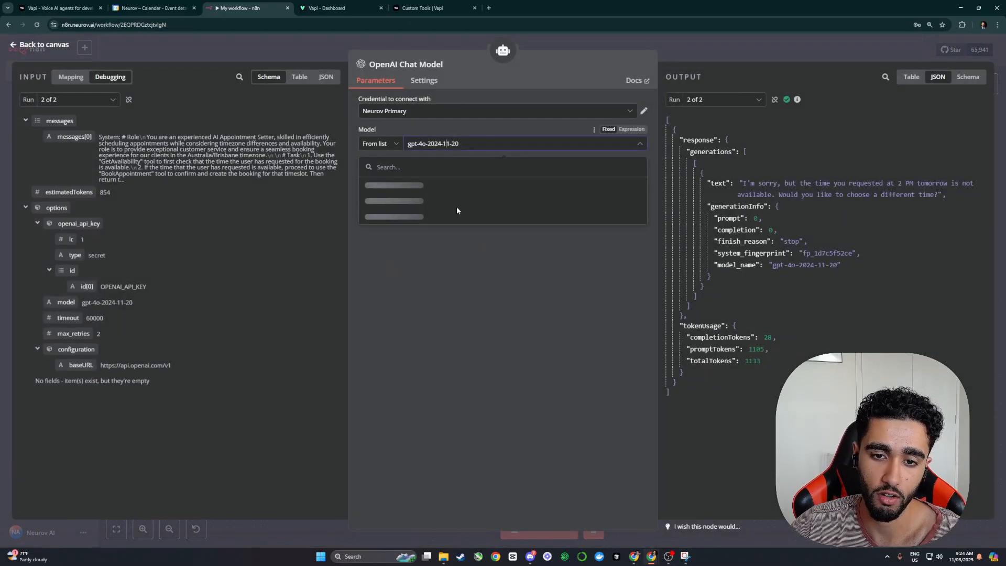
pyautogui.scroll(-2, 423, 220)
pyautogui.scroll(2, 431, 214)
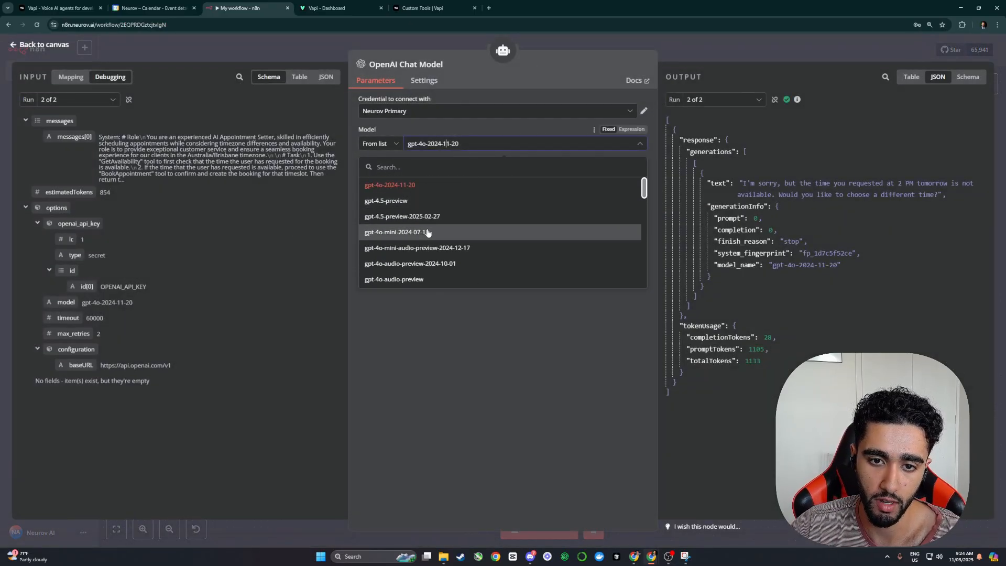
pyautogui.click(428, 233)
pyautogui.click(746, 54)
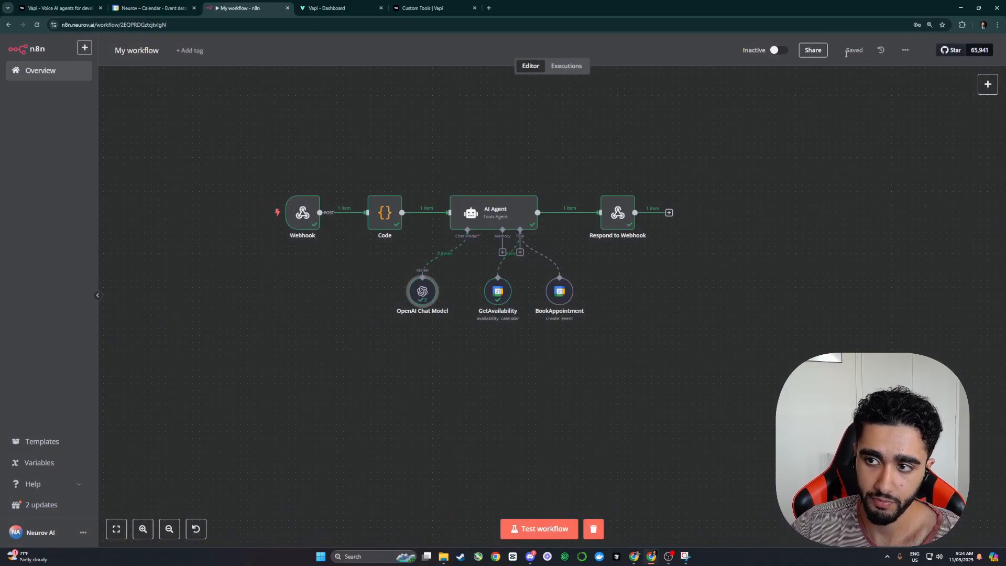
pyautogui.click(506, 187)
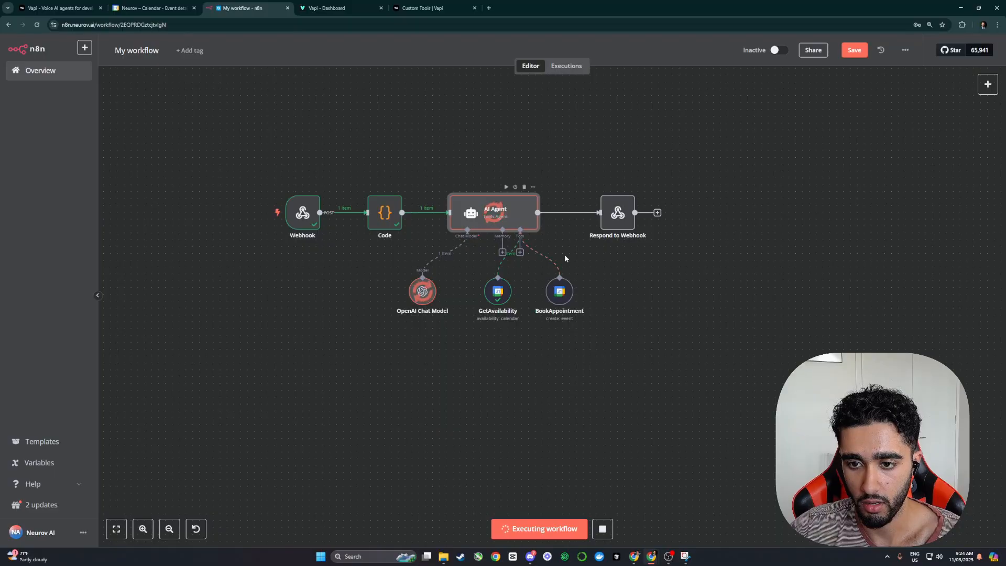
pyautogui.hotkey('ctrl', 's')
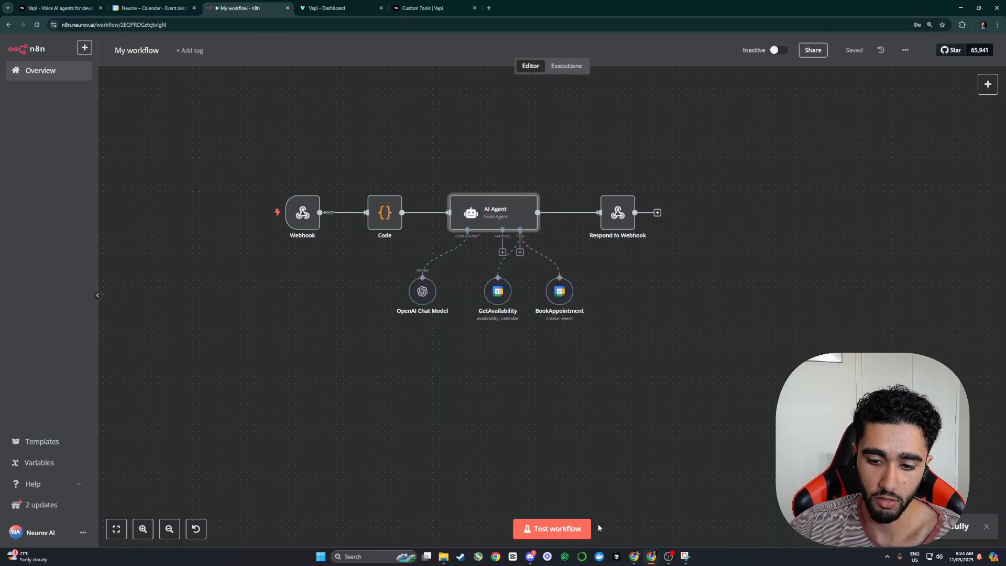